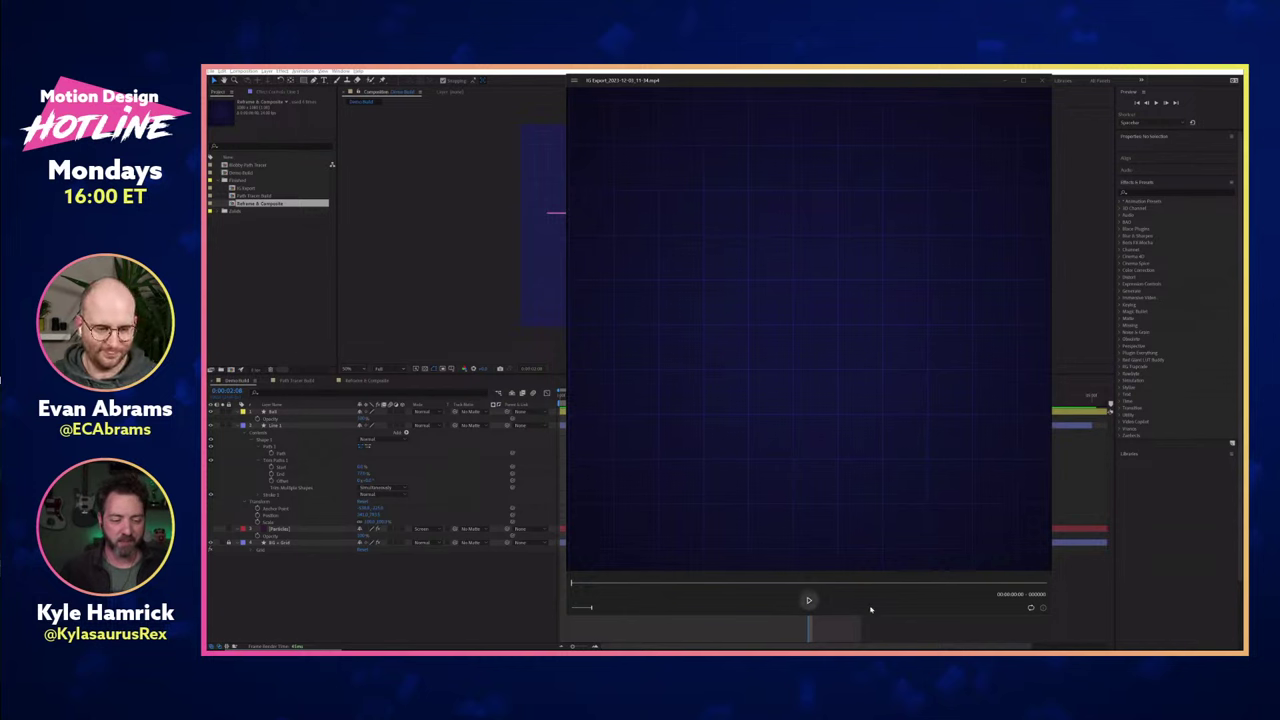
# Play and scrub through the exported video to review the glowing line and ball animation.
pyautogui.press('space')
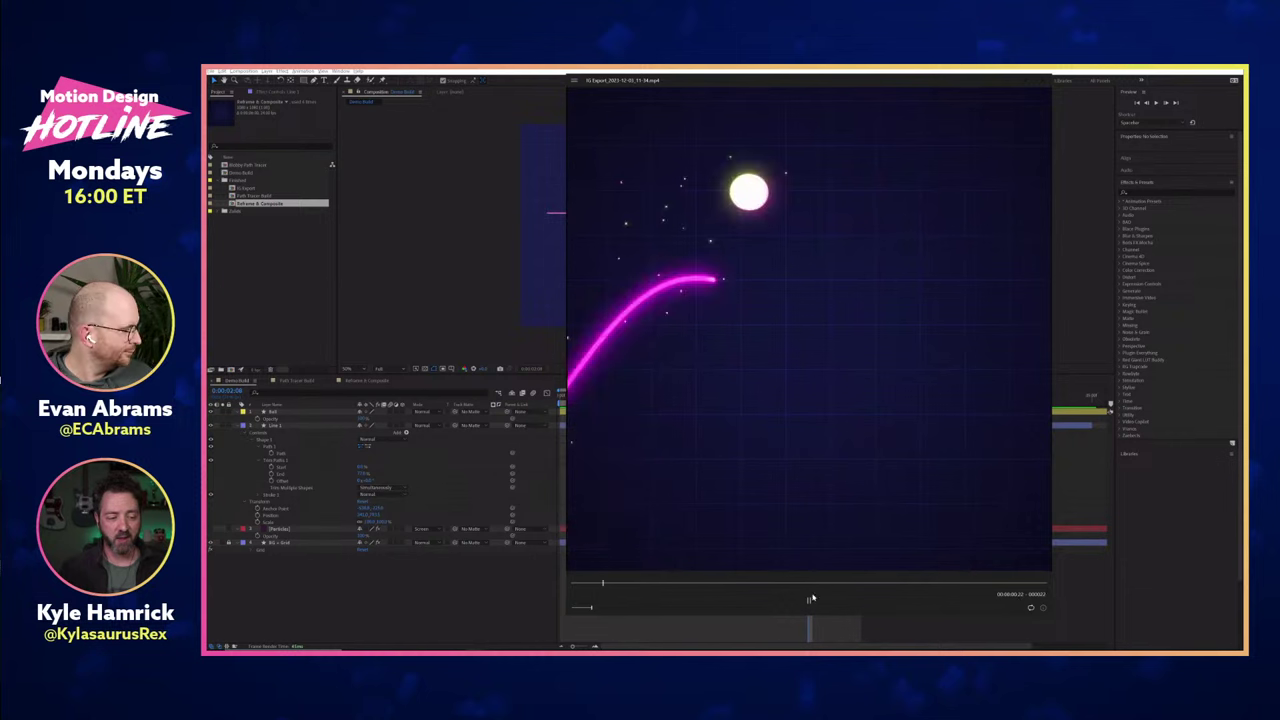
pyautogui.click(661, 583)
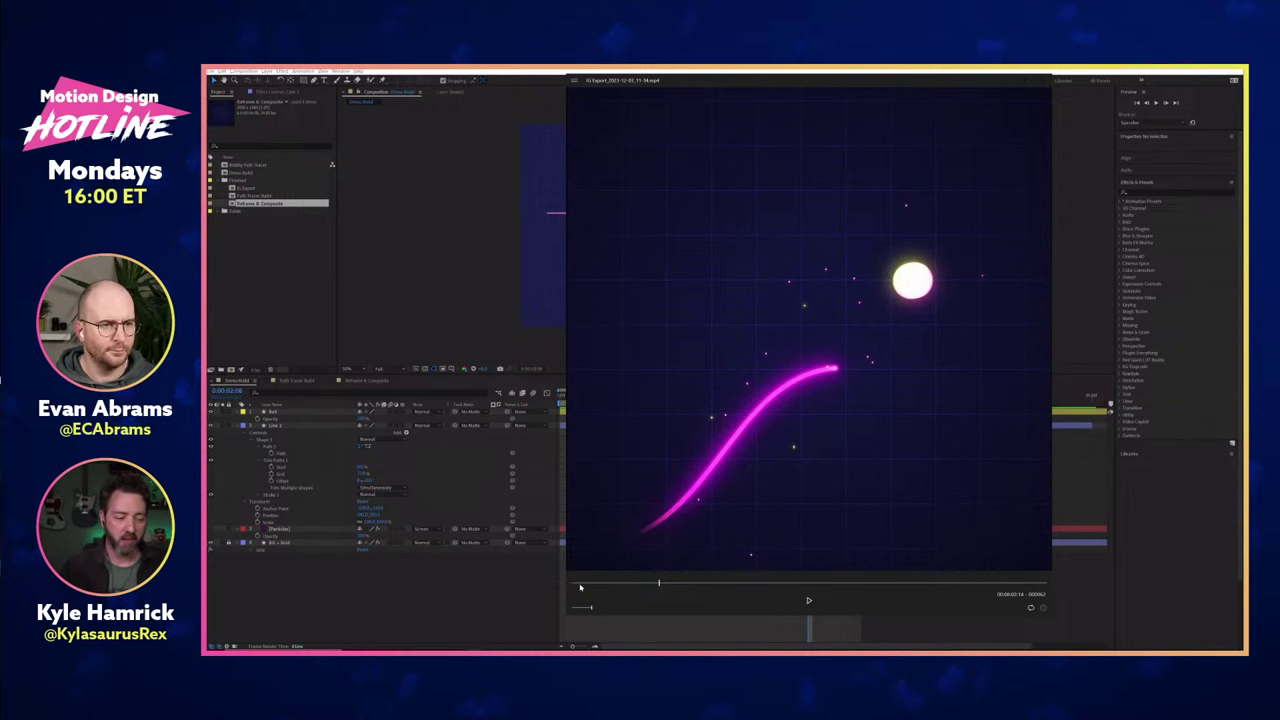
pyautogui.moveTo(580, 587); pyautogui.dragTo(566, 588)
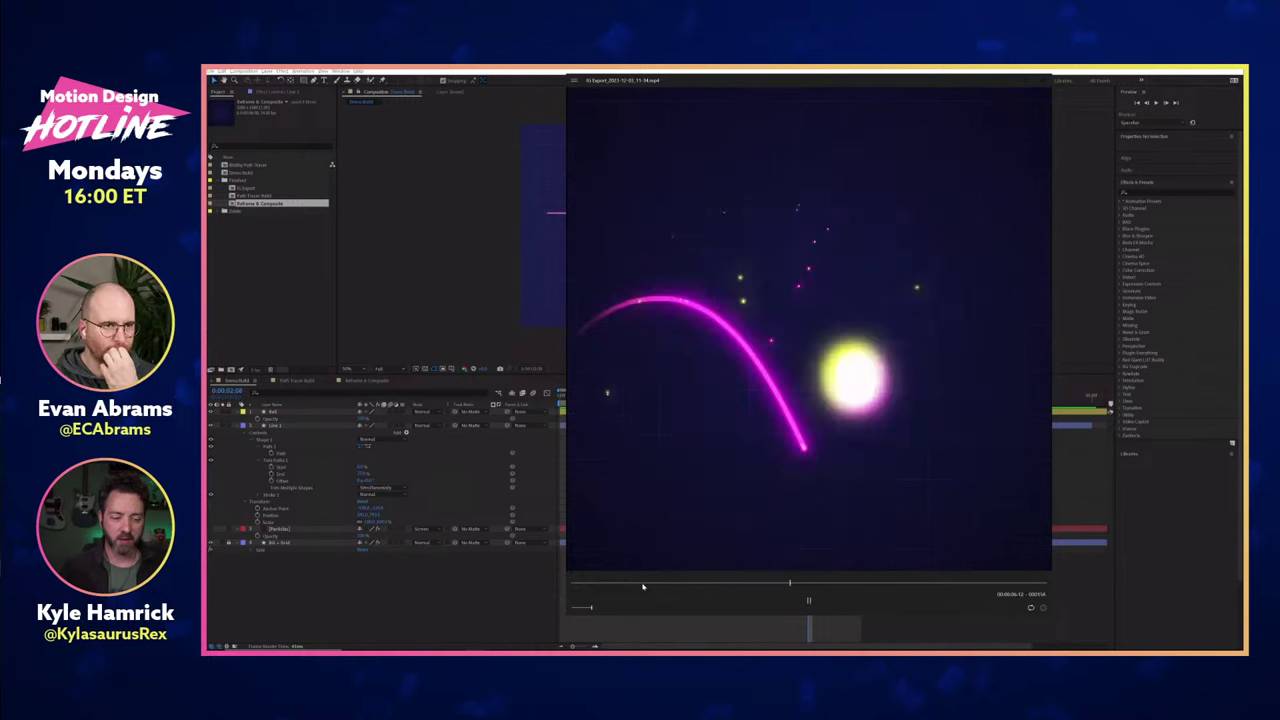
pyautogui.press('space')
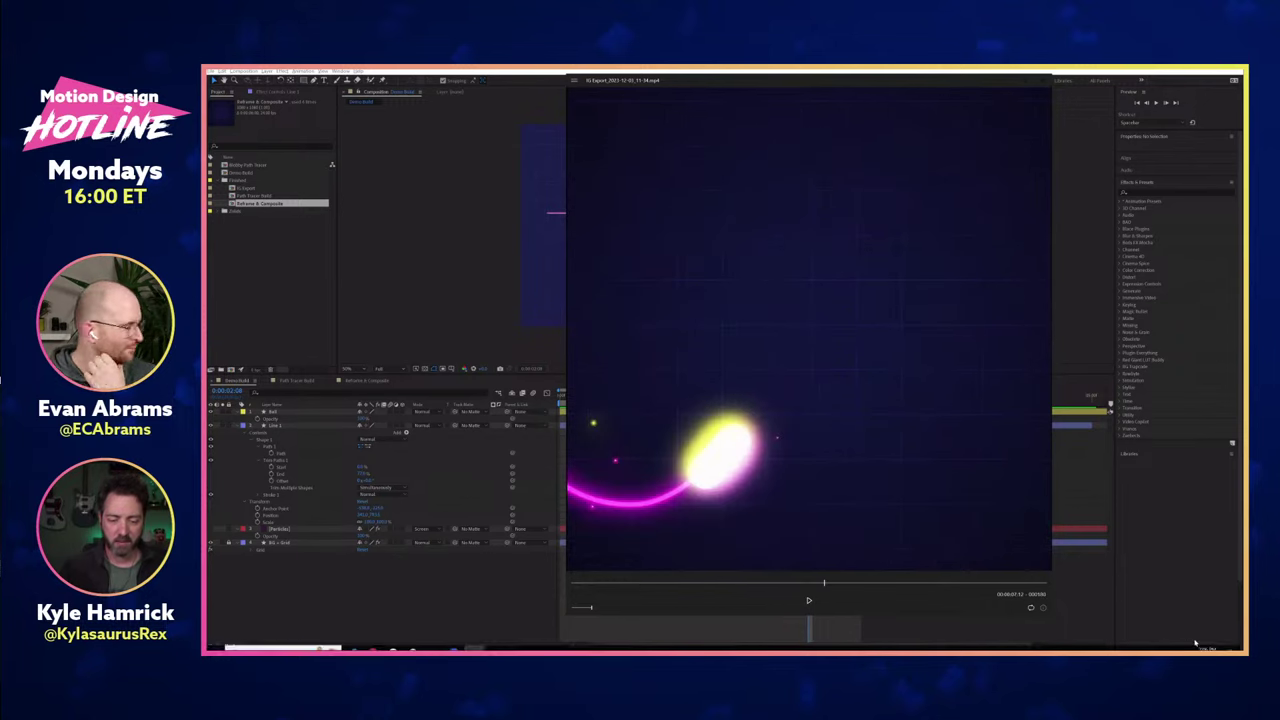
# Quit a background program running in the system tray and switch back to the After Effects project.
pyautogui.click(1189, 643)
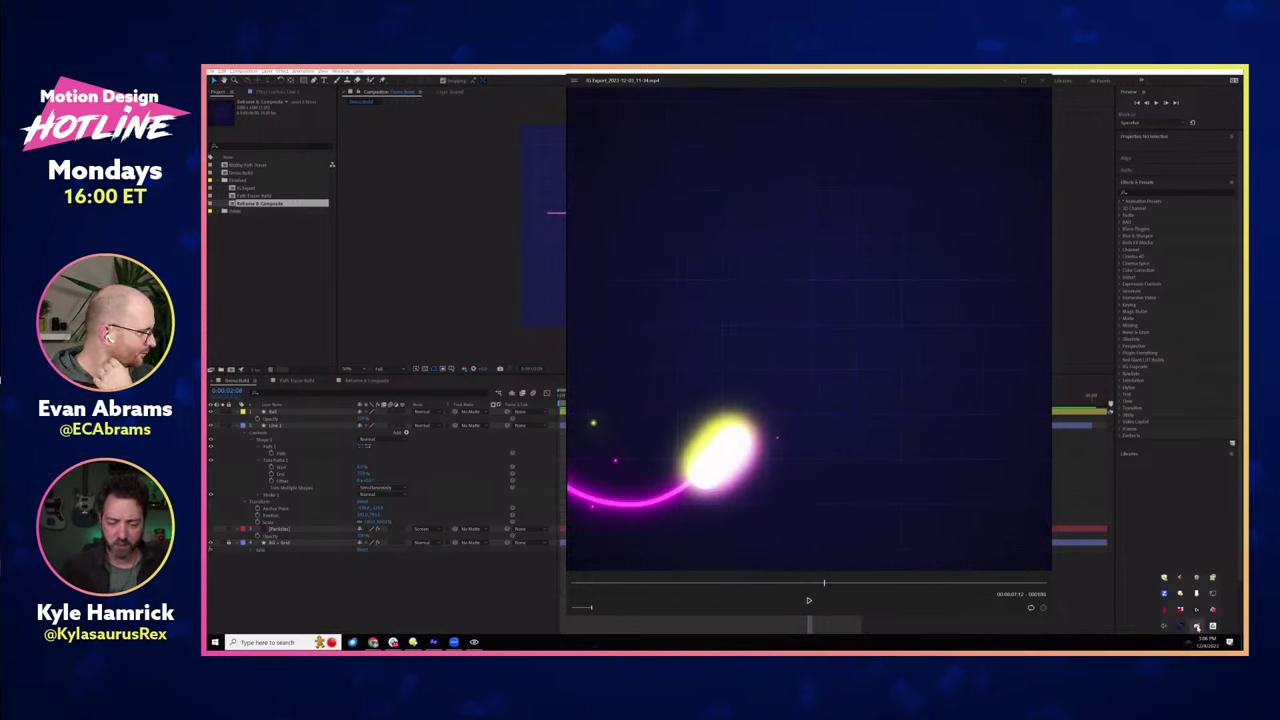
pyautogui.rightClick(1197, 626)
pyautogui.click(1180, 641)
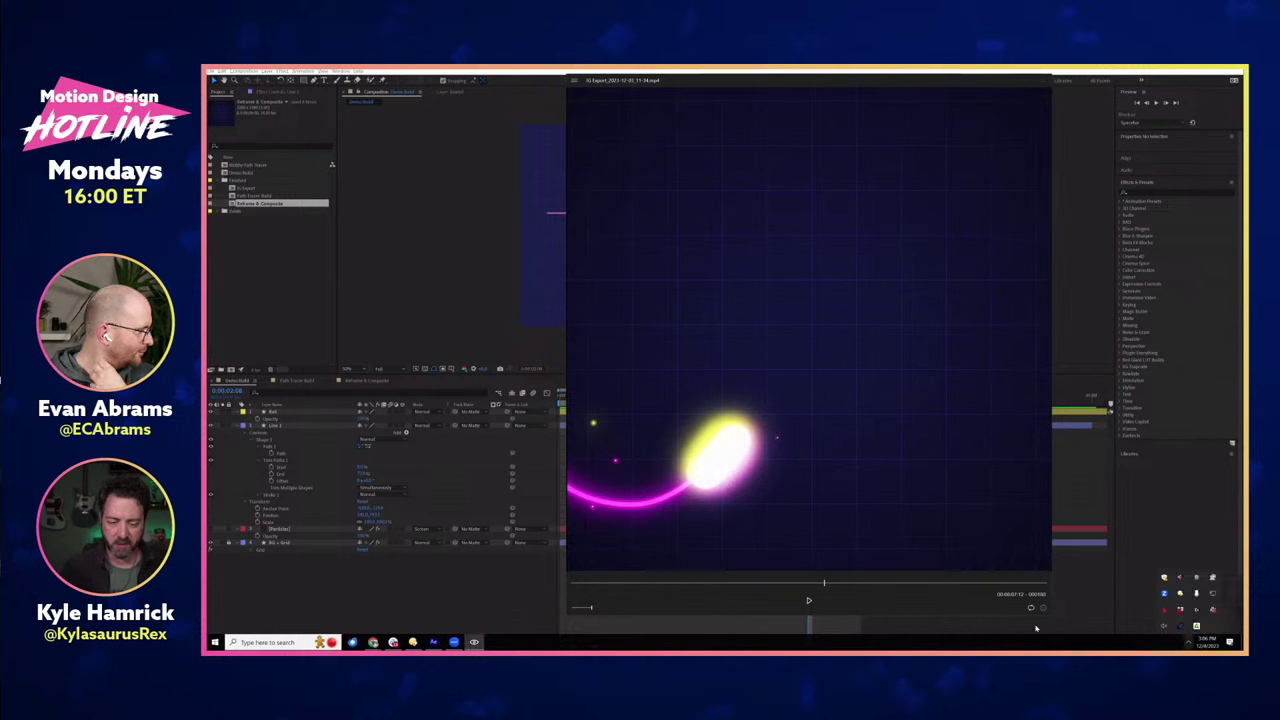
pyautogui.click(833, 546)
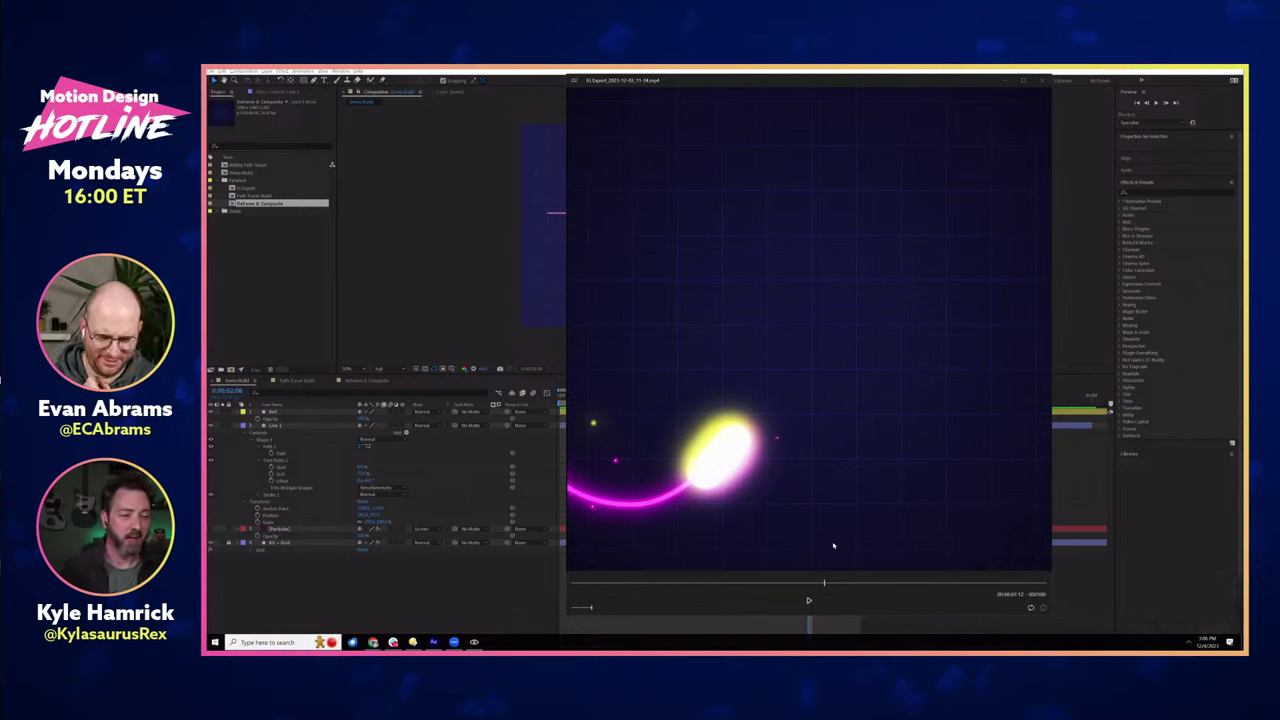
pyautogui.click(268, 278)
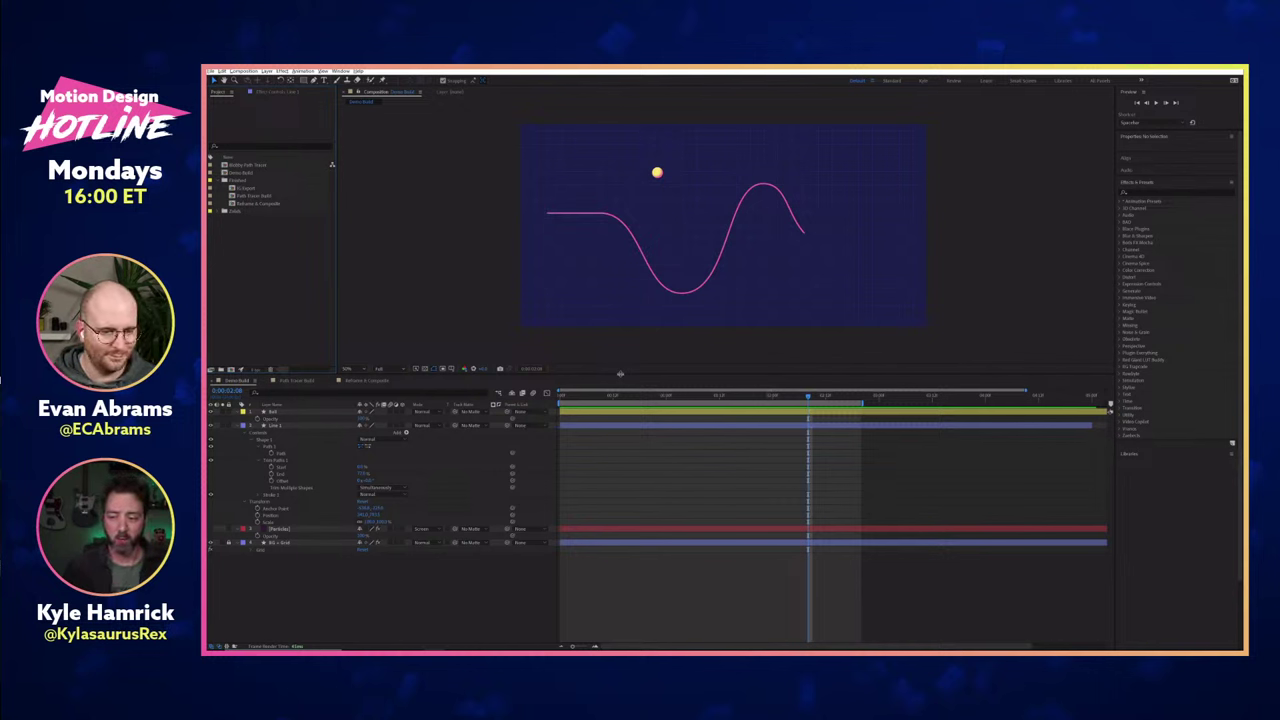
# Delete the Trim Paths operator from the Line 1 shape layer, keeping its path and stroke.
pyautogui.click(328, 442)
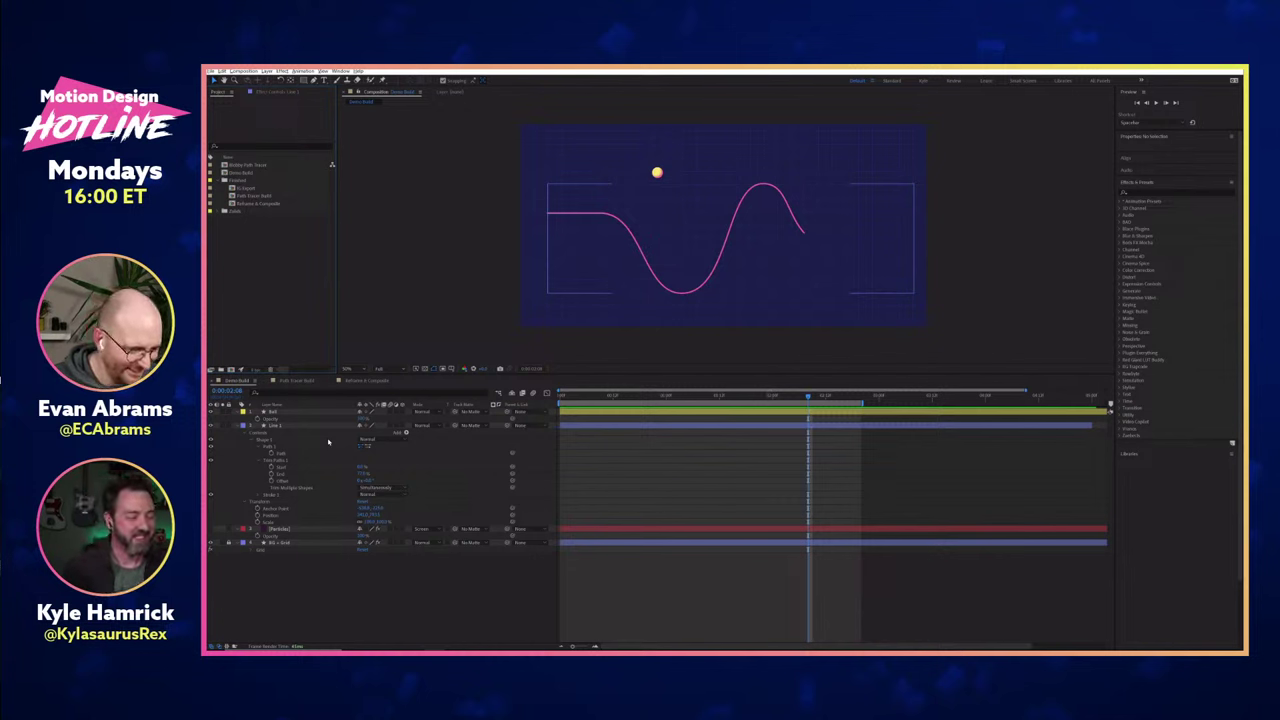
pyautogui.click(297, 426)
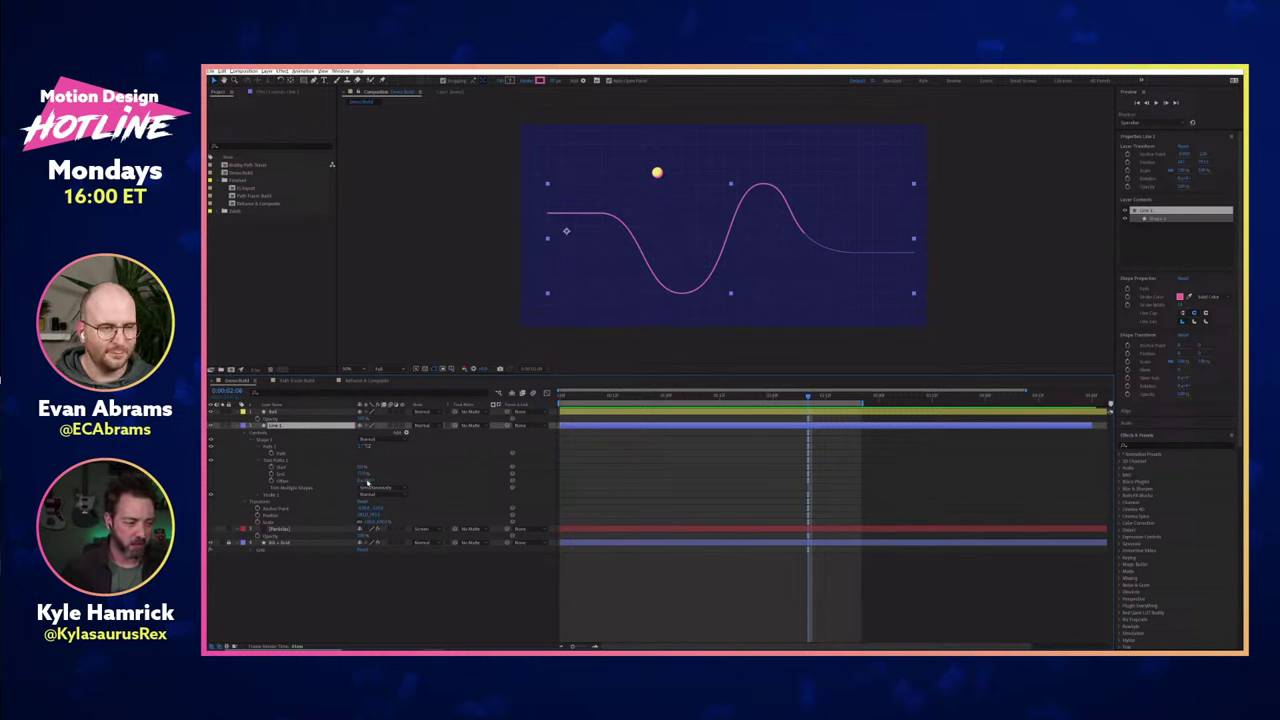
pyautogui.click(290, 461)
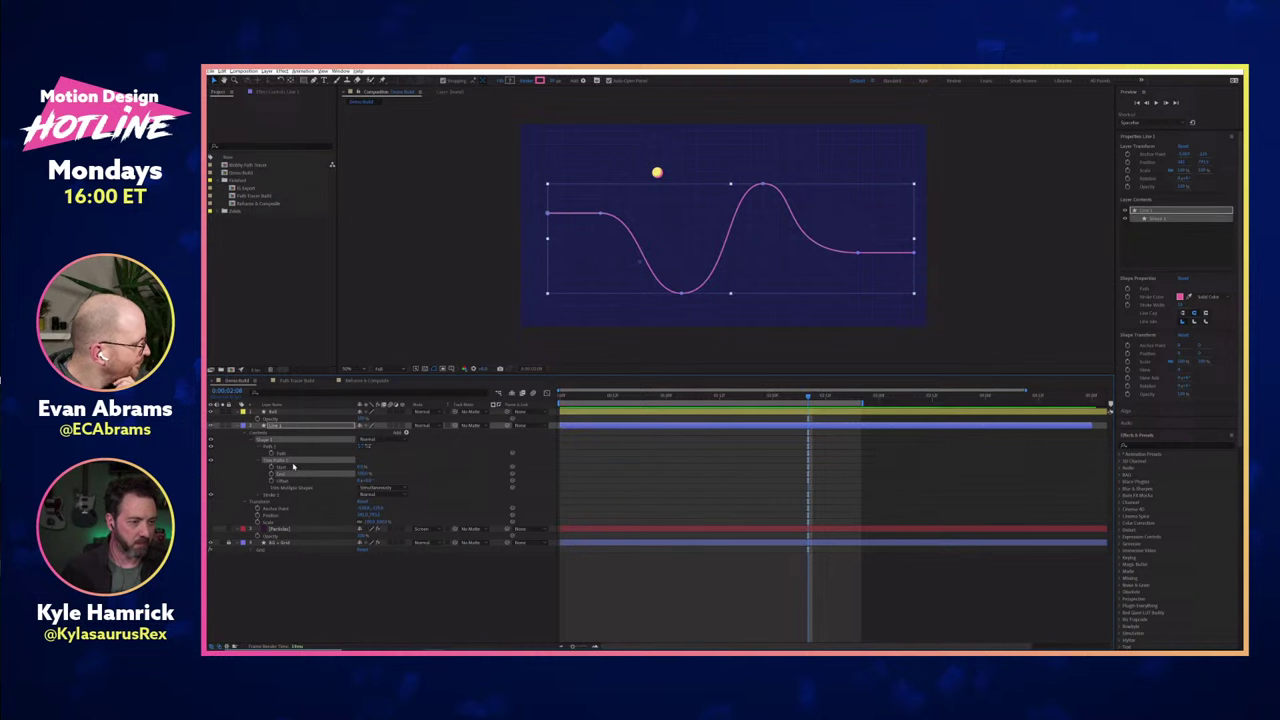
pyautogui.press('Delete')
pyautogui.hotkey('ctrl', 'z')
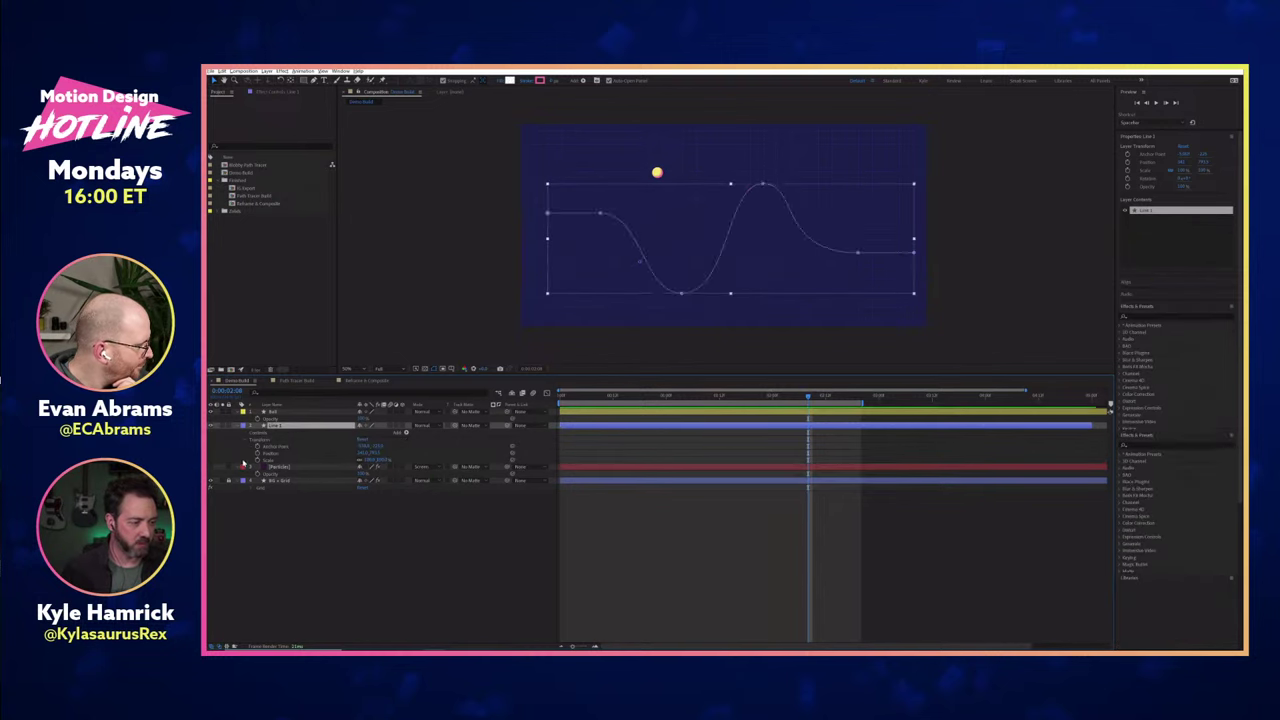
pyautogui.press('Delete')
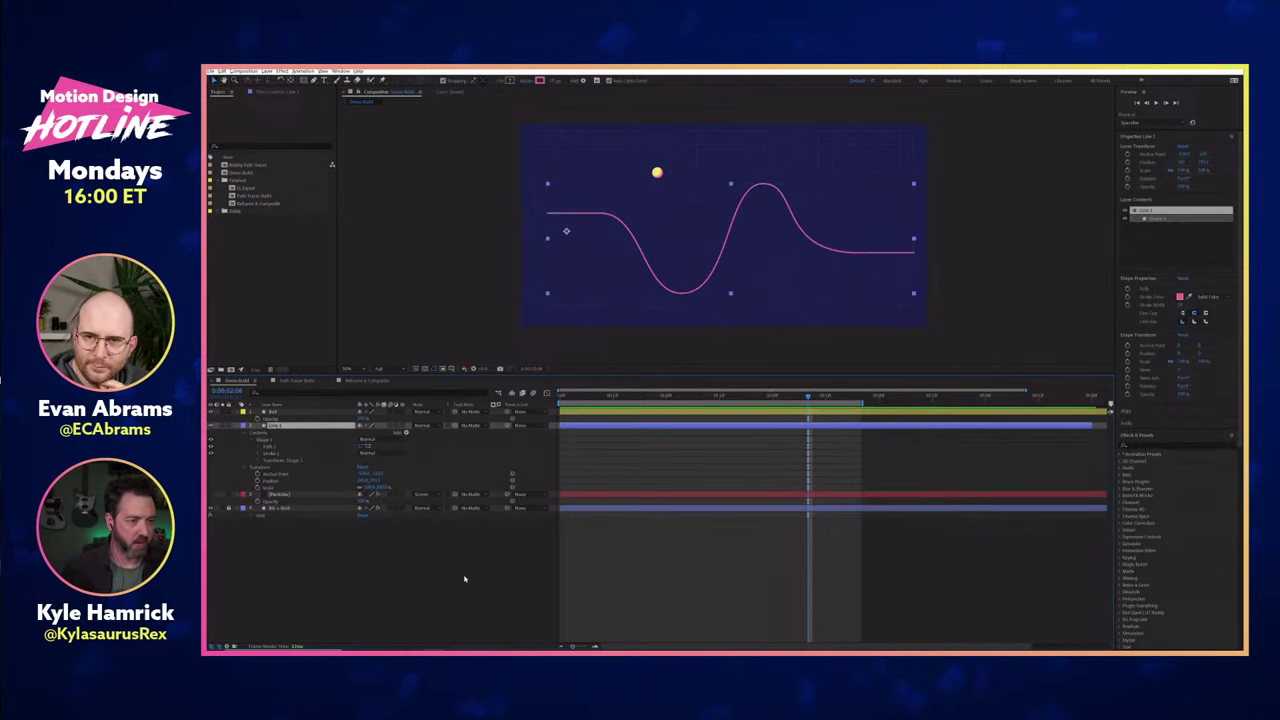
pyautogui.click(464, 578)
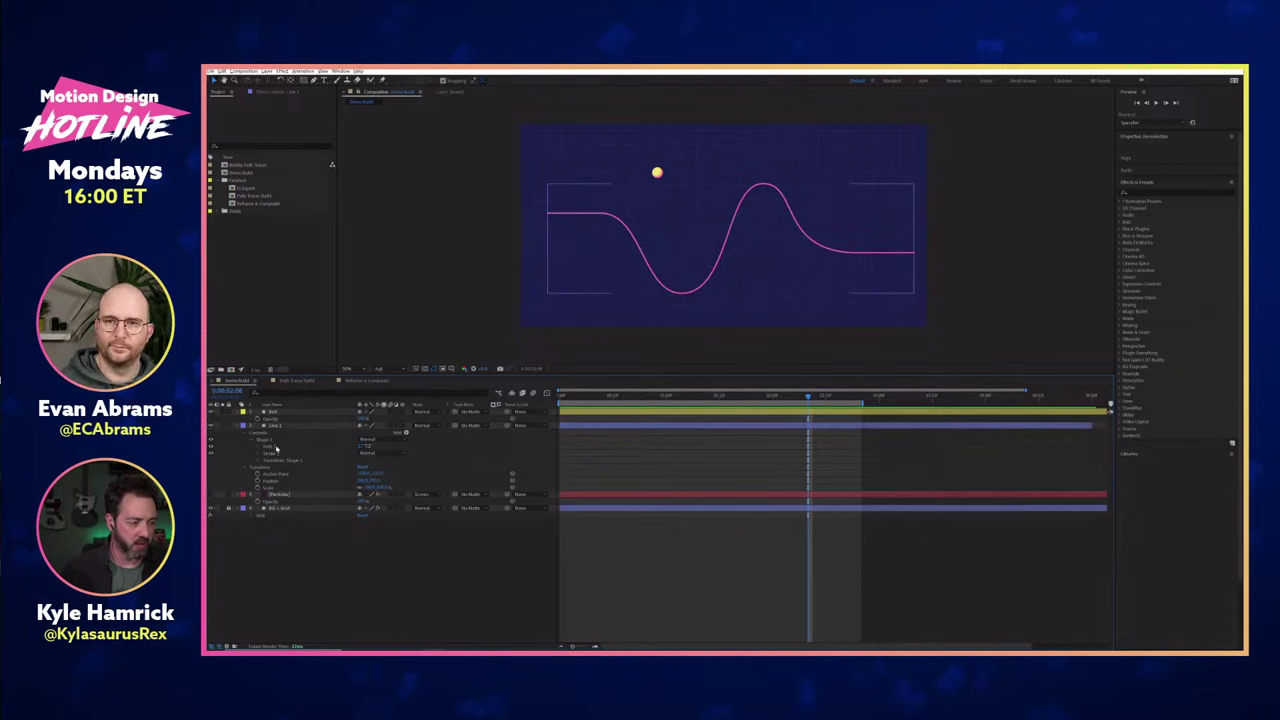
# Expand Path 1 of the Line 1 layer to examine its points in the composition.
pyautogui.click(276, 447)
pyautogui.click(259, 447)
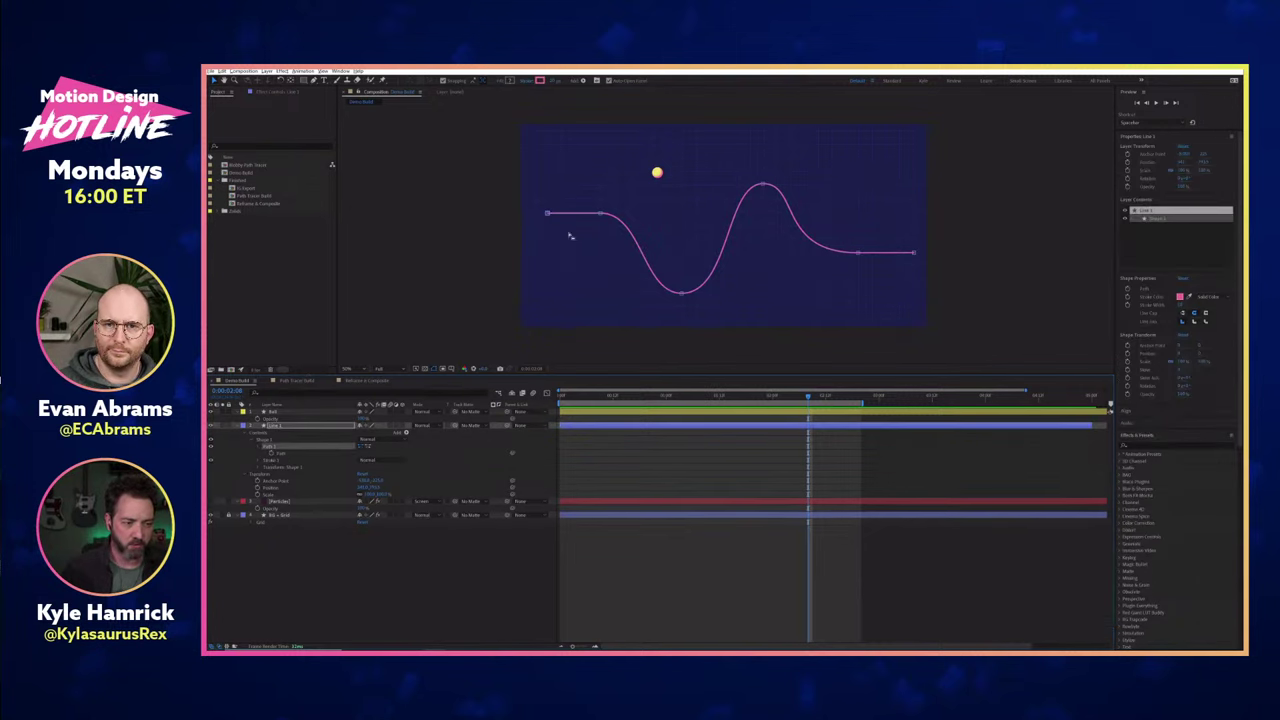
pyautogui.click(494, 583)
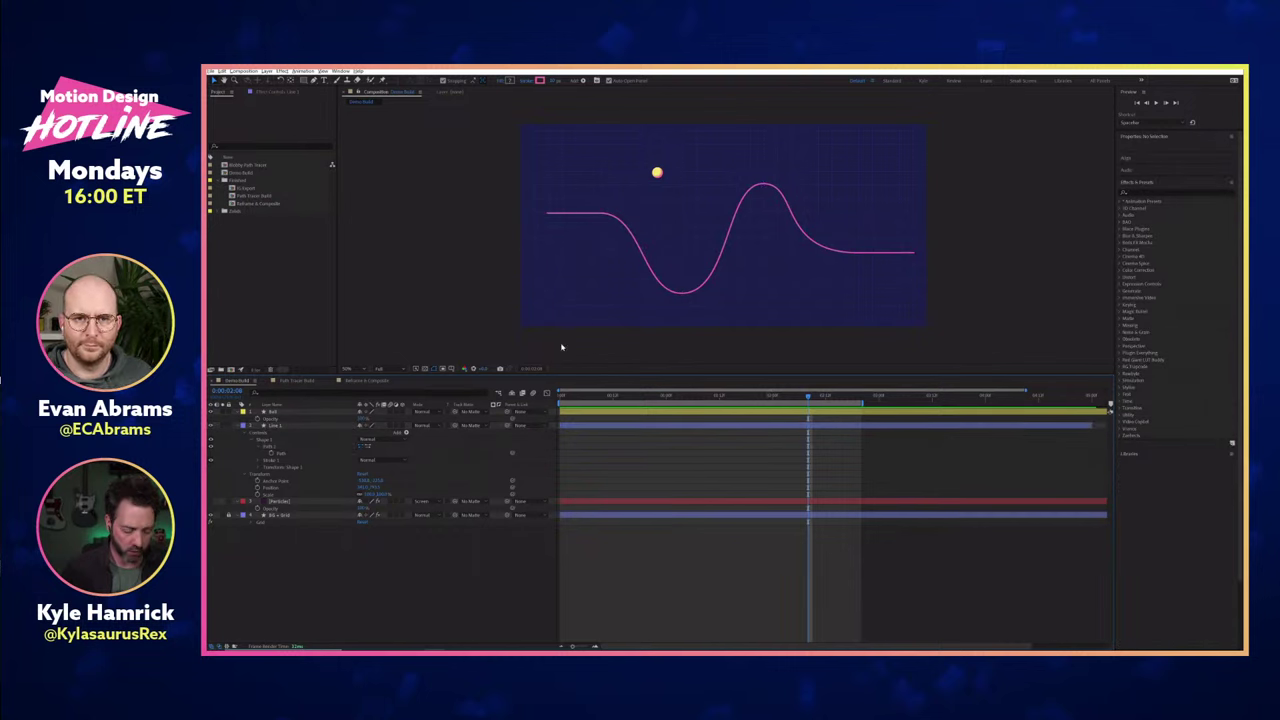
# Draw a curved three-point path on a new shape layer with the Pen tool and thicken its stroke.
pyautogui.moveTo(550, 296); pyautogui.dragTo(605, 295)
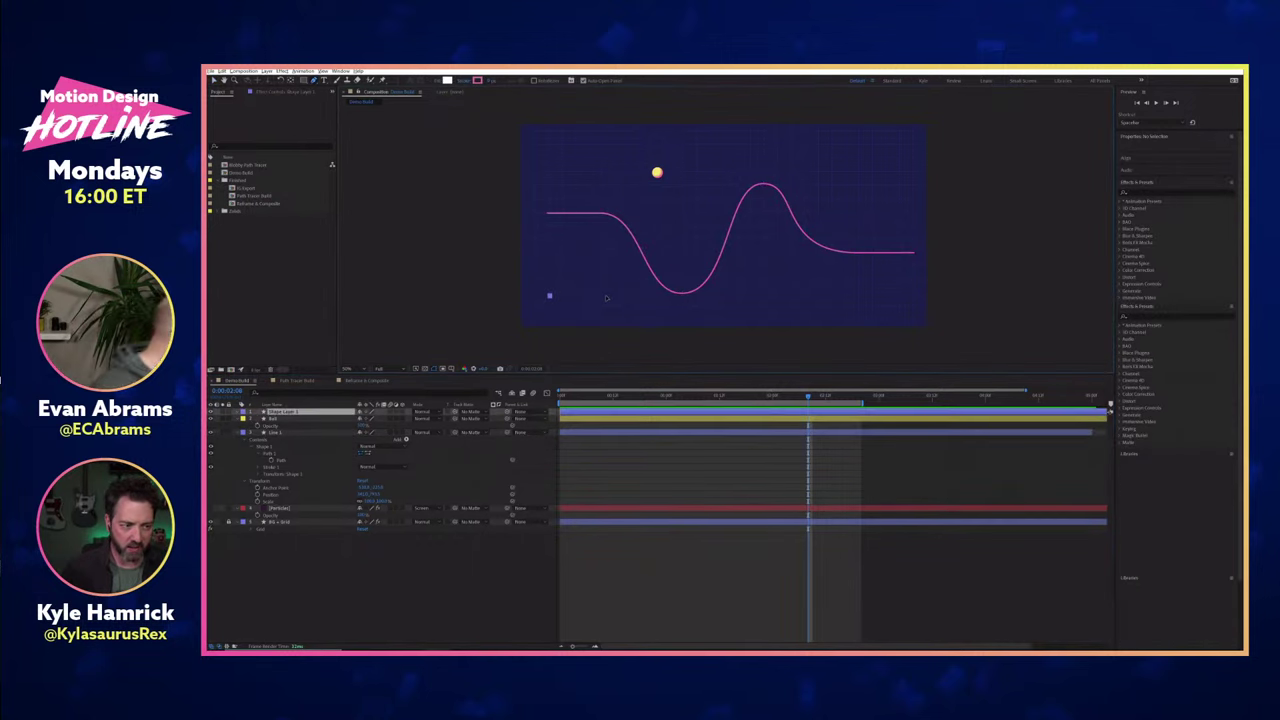
pyautogui.moveTo(688, 214); pyautogui.dragTo(749, 214)
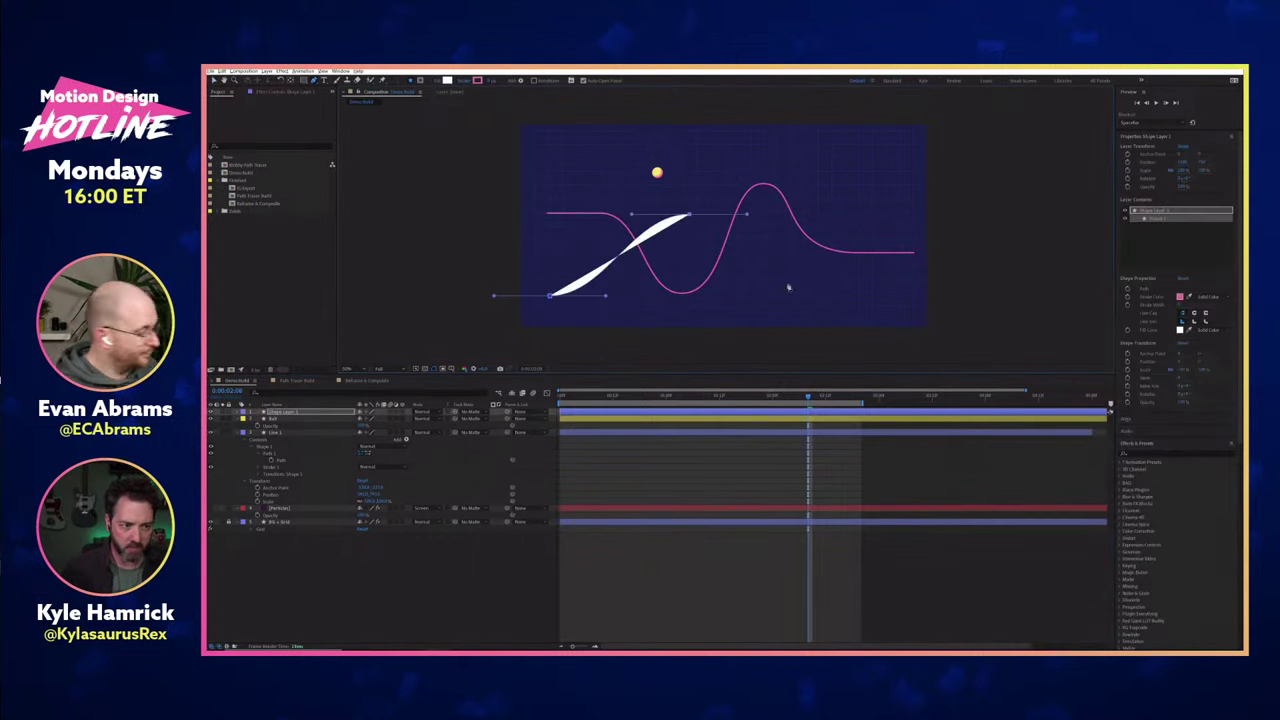
pyautogui.moveTo(786, 283); pyautogui.dragTo(858, 283)
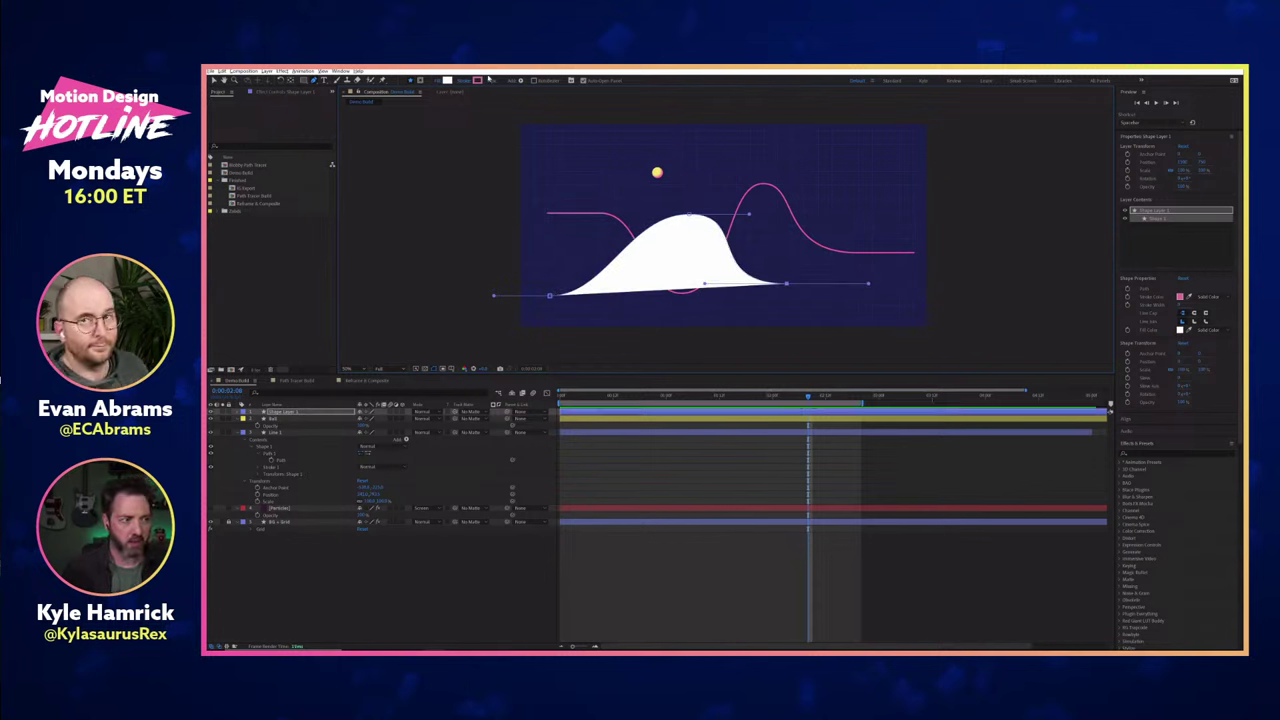
pyautogui.moveTo(492, 81); pyautogui.dragTo(506, 81)
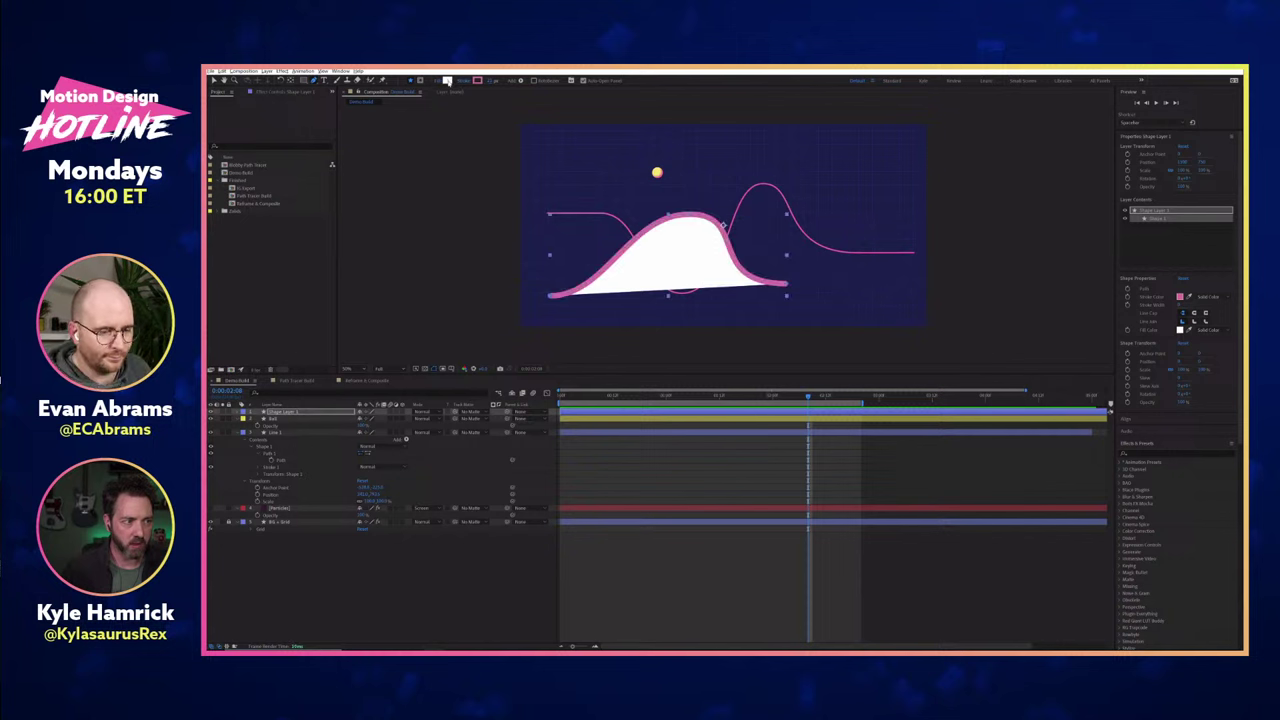
# Cycle the new shape's fill through the gradient types to none, check its fill options, and delete the practice shape layer.
pyautogui.keyDown('alt'); pyautogui.click(447, 81); pyautogui.keyUp('alt')
pyautogui.keyDown('alt'); pyautogui.click(447, 81); pyautogui.keyUp('alt')
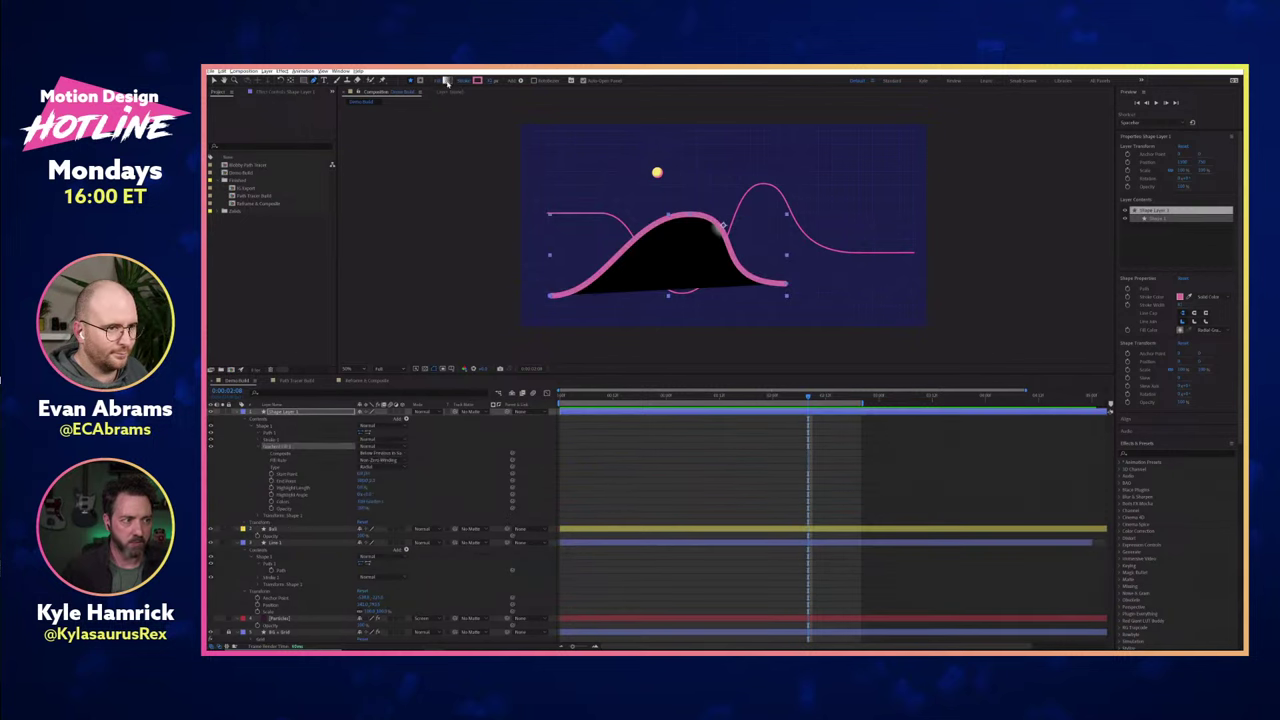
pyautogui.keyDown('alt'); pyautogui.click(448, 82); pyautogui.keyUp('alt')
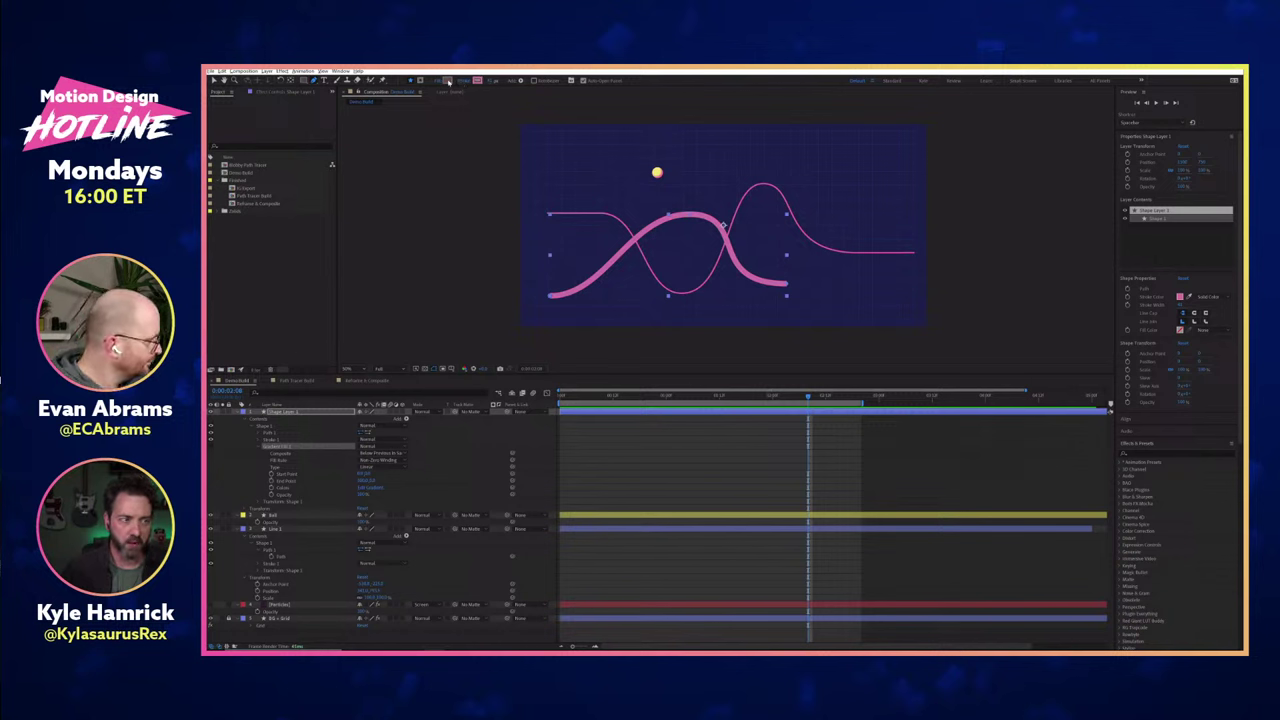
pyautogui.click(448, 82)
pyautogui.click(580, 149)
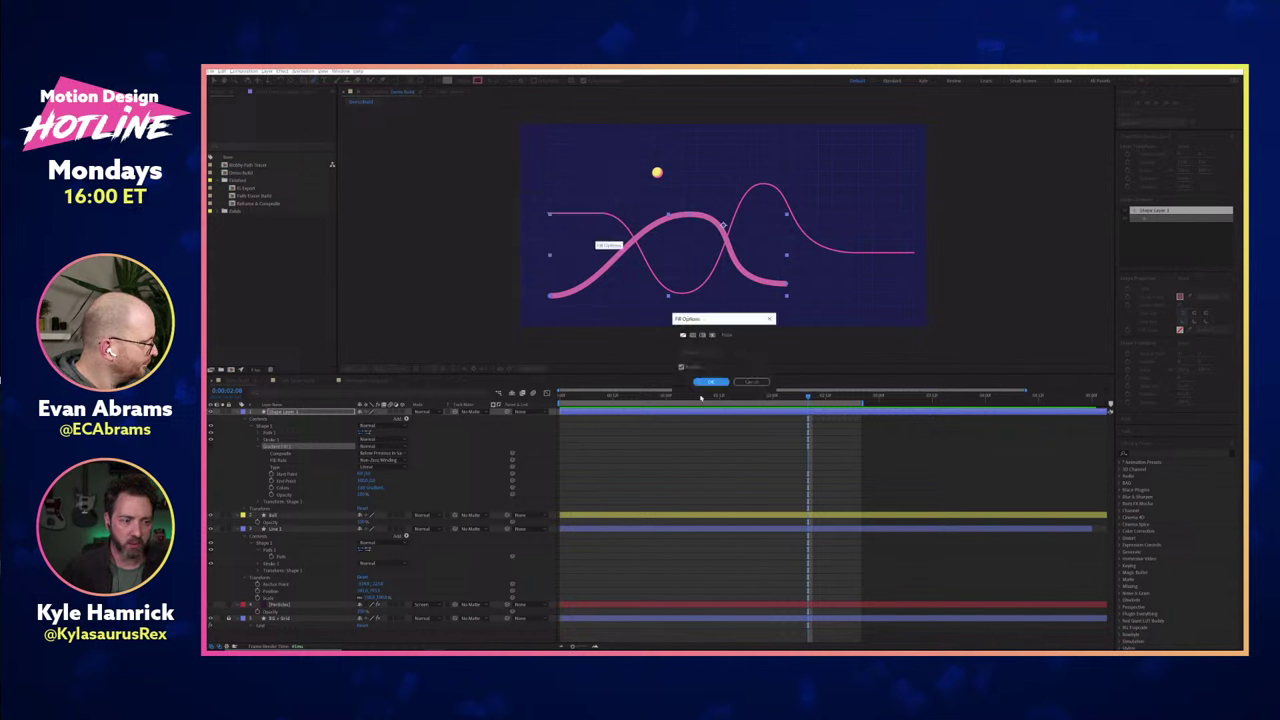
pyautogui.click(750, 381)
pyautogui.click(300, 413)
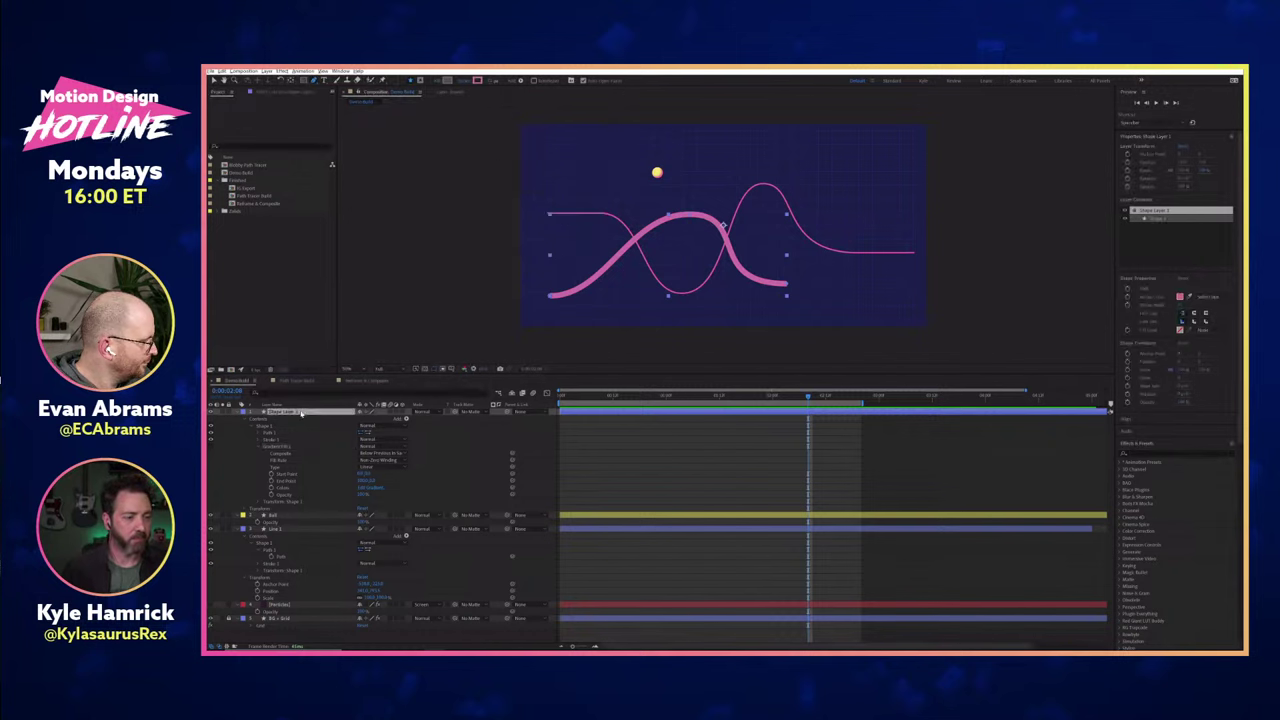
pyautogui.press('Delete')
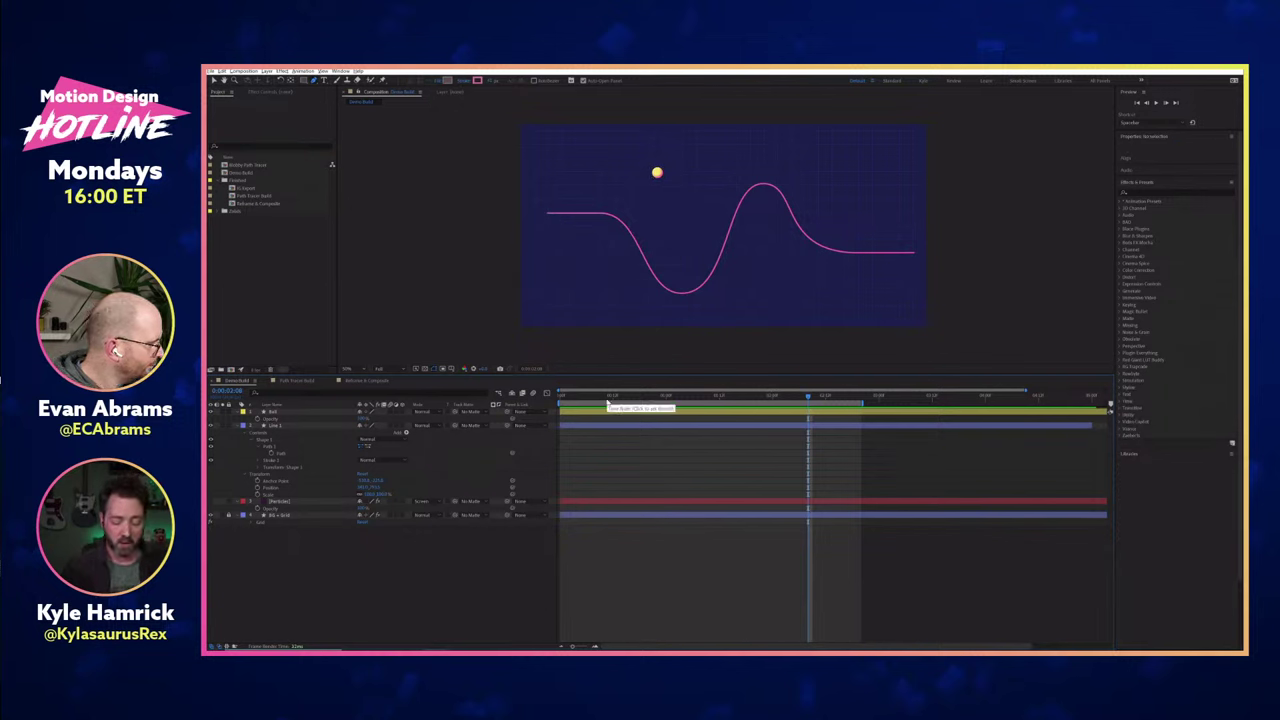
# Go to the start of the composition, add Trim Paths to the Line 1 layer, and expand its properties.
pyautogui.press('Home')
pyautogui.click(277, 435)
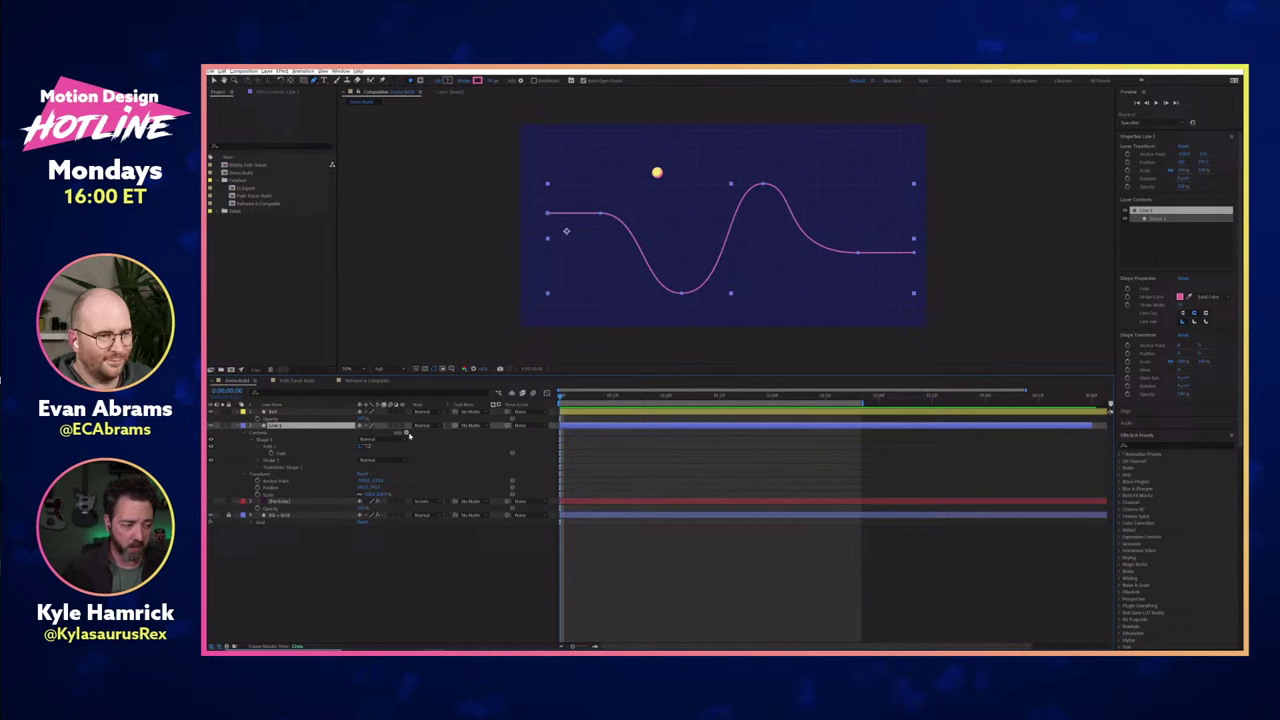
pyautogui.click(405, 433)
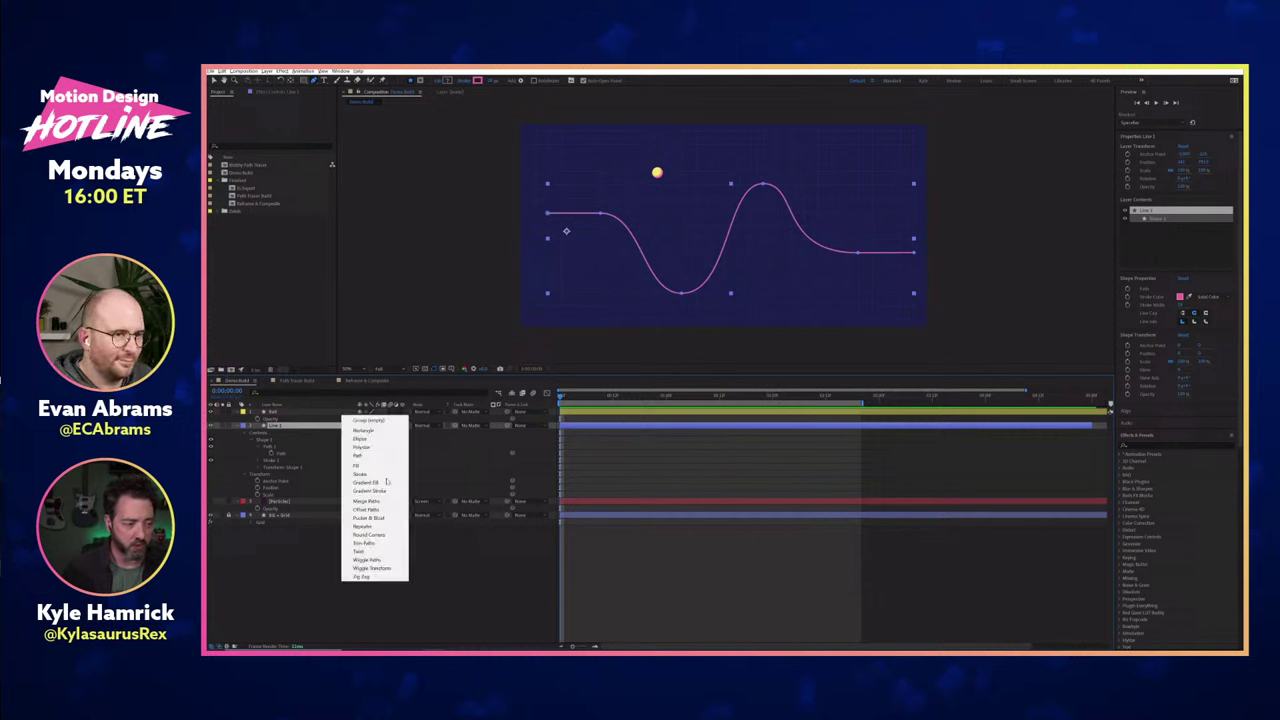
pyautogui.click(388, 545)
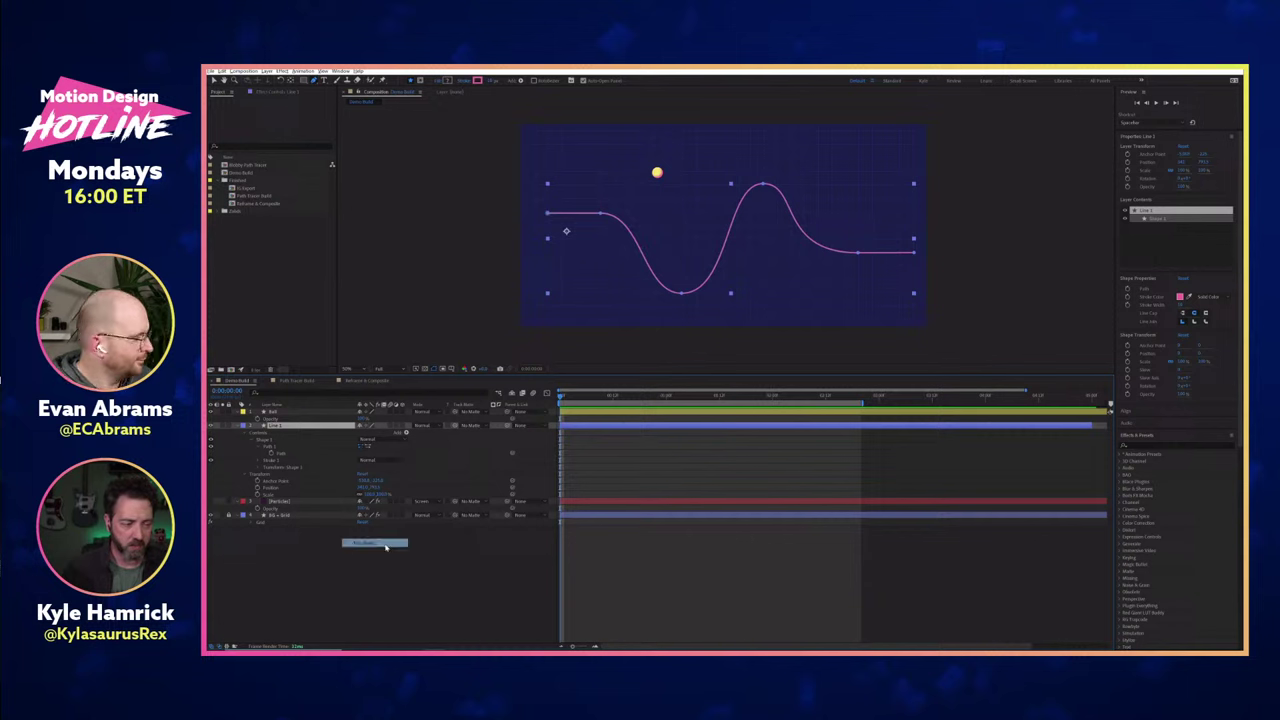
pyautogui.click(249, 479)
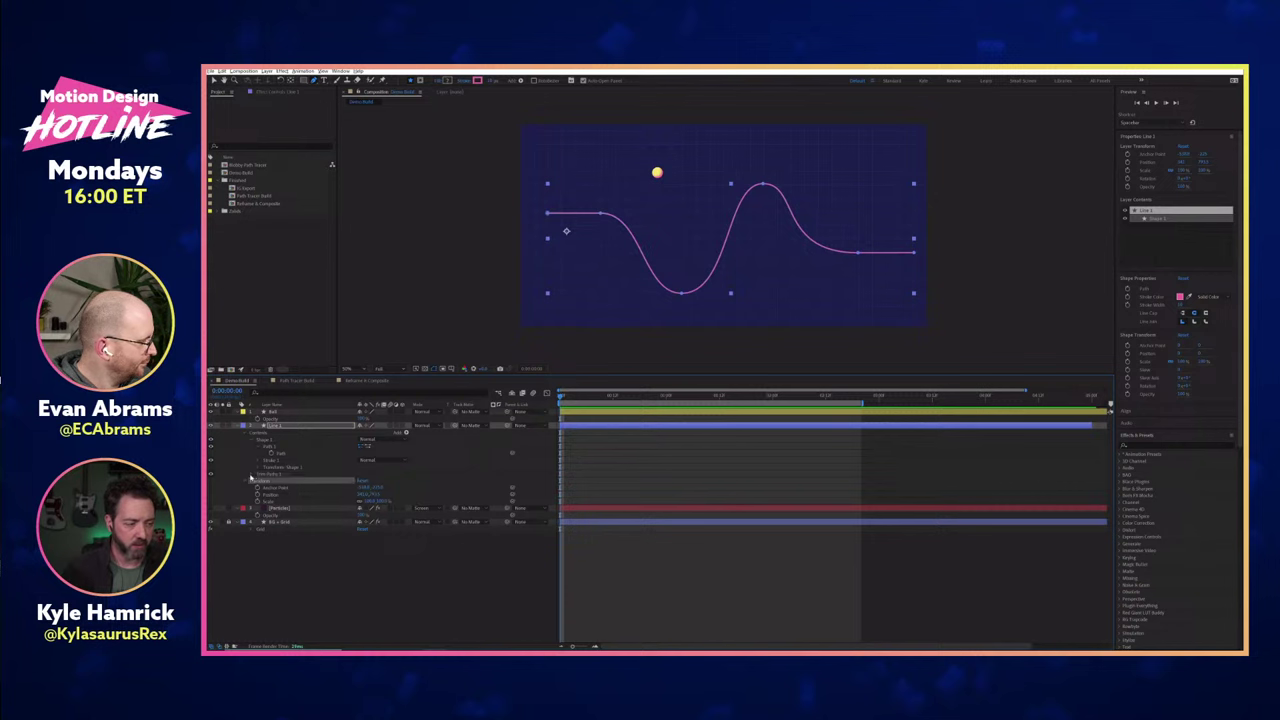
pyautogui.click(256, 474)
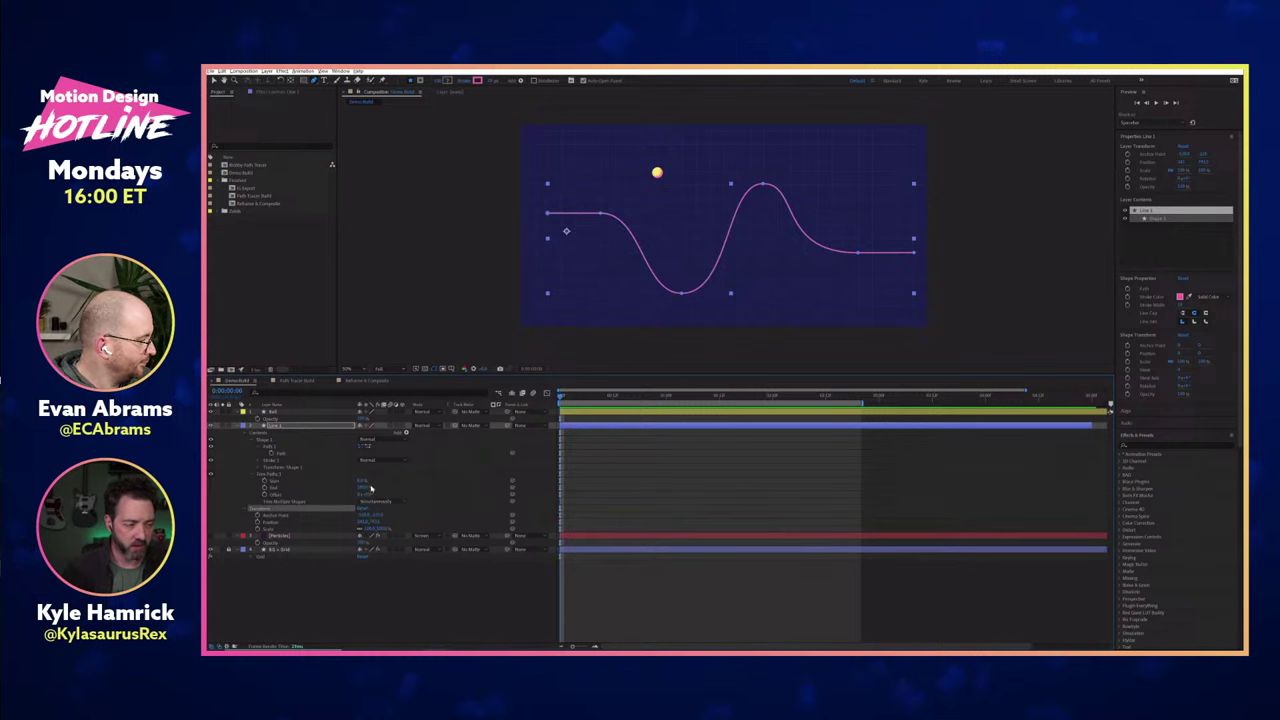
# Lower the Trim Paths End so the line stops just beyond its upper peak, and increase Stroke 1's width.
pyautogui.moveTo(362, 487); pyautogui.dragTo(320, 487)
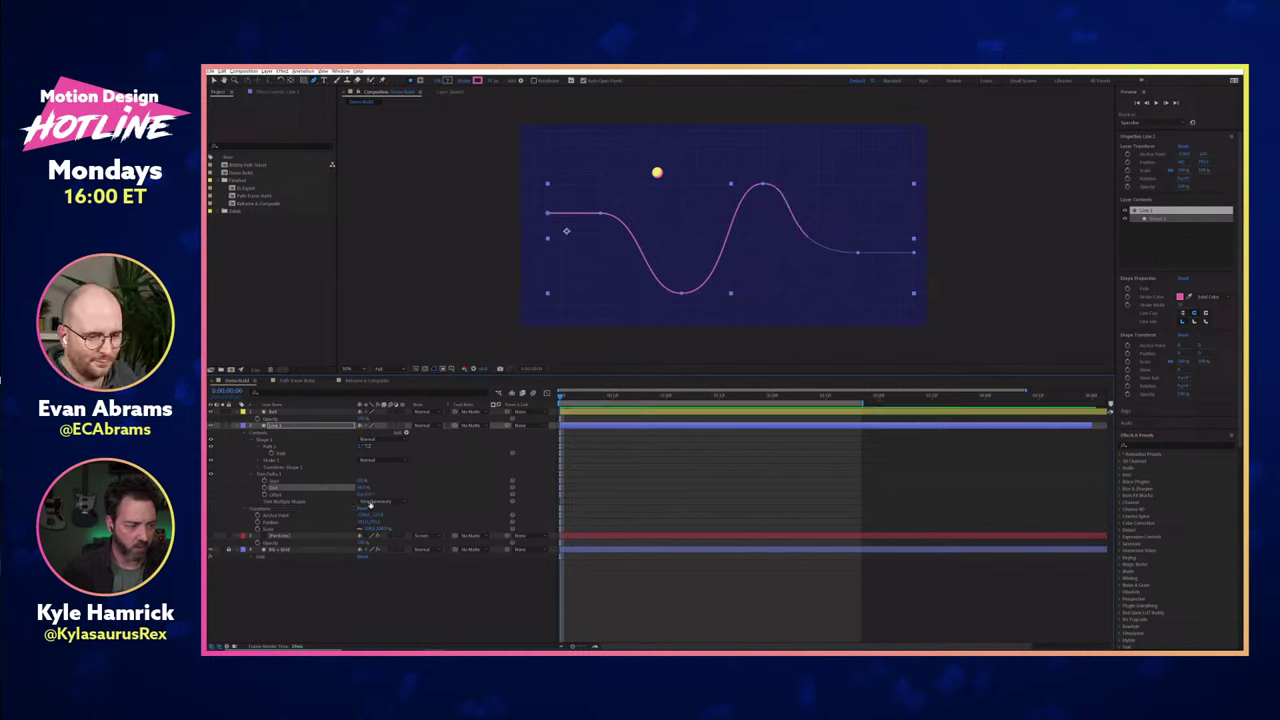
pyautogui.click(258, 461)
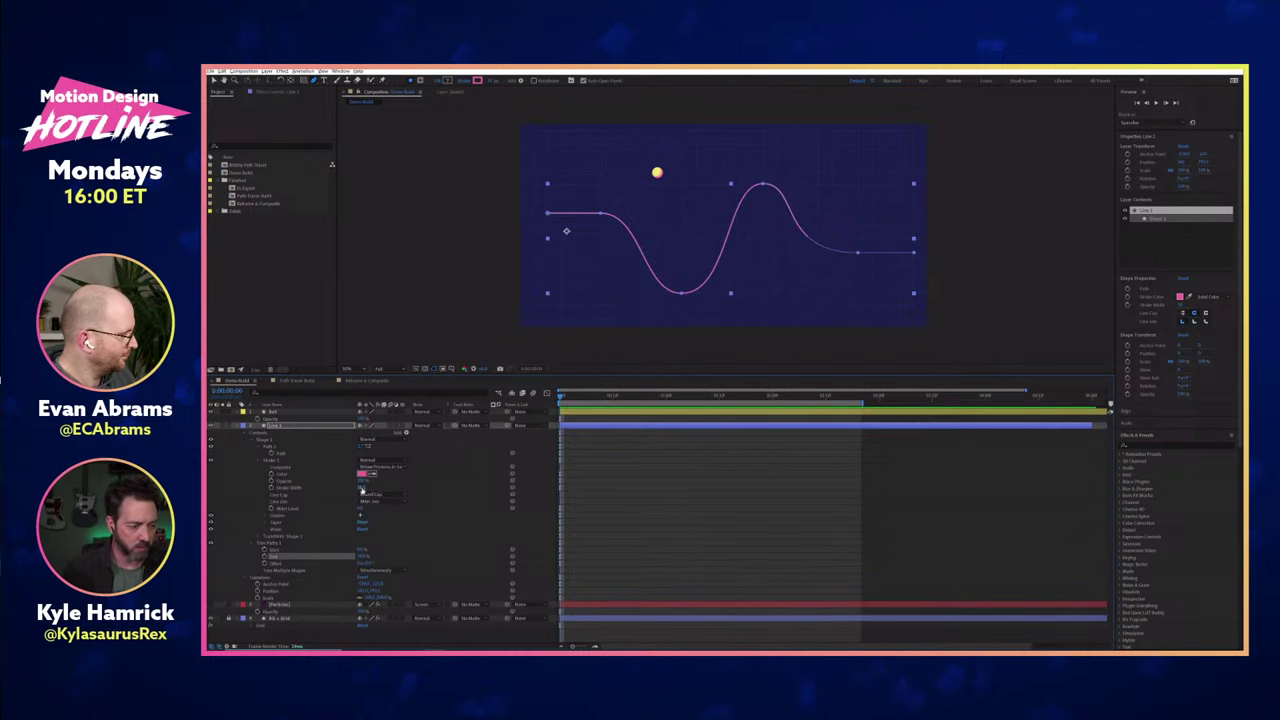
pyautogui.moveTo(362, 487); pyautogui.dragTo(386, 487)
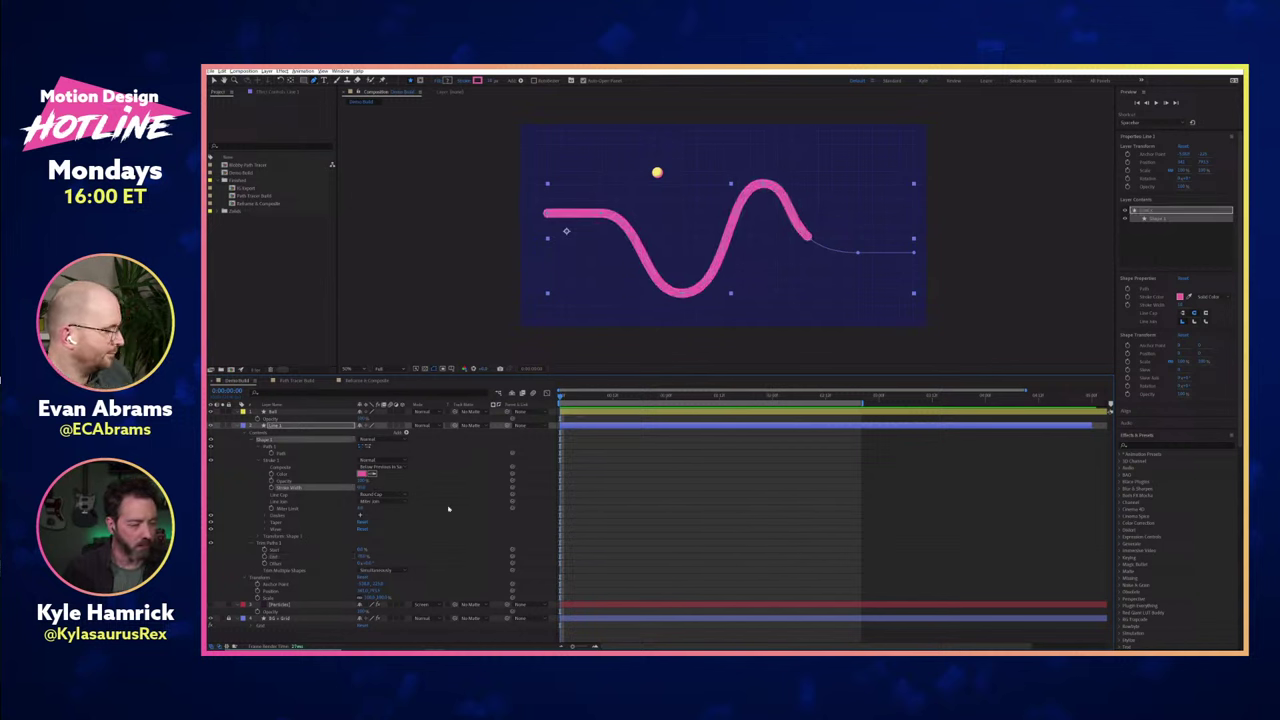
# Set the Trim Paths End to 0% and create a keyframe for it at the start of the composition.
pyautogui.moveTo(360, 558); pyautogui.dragTo(266, 559)
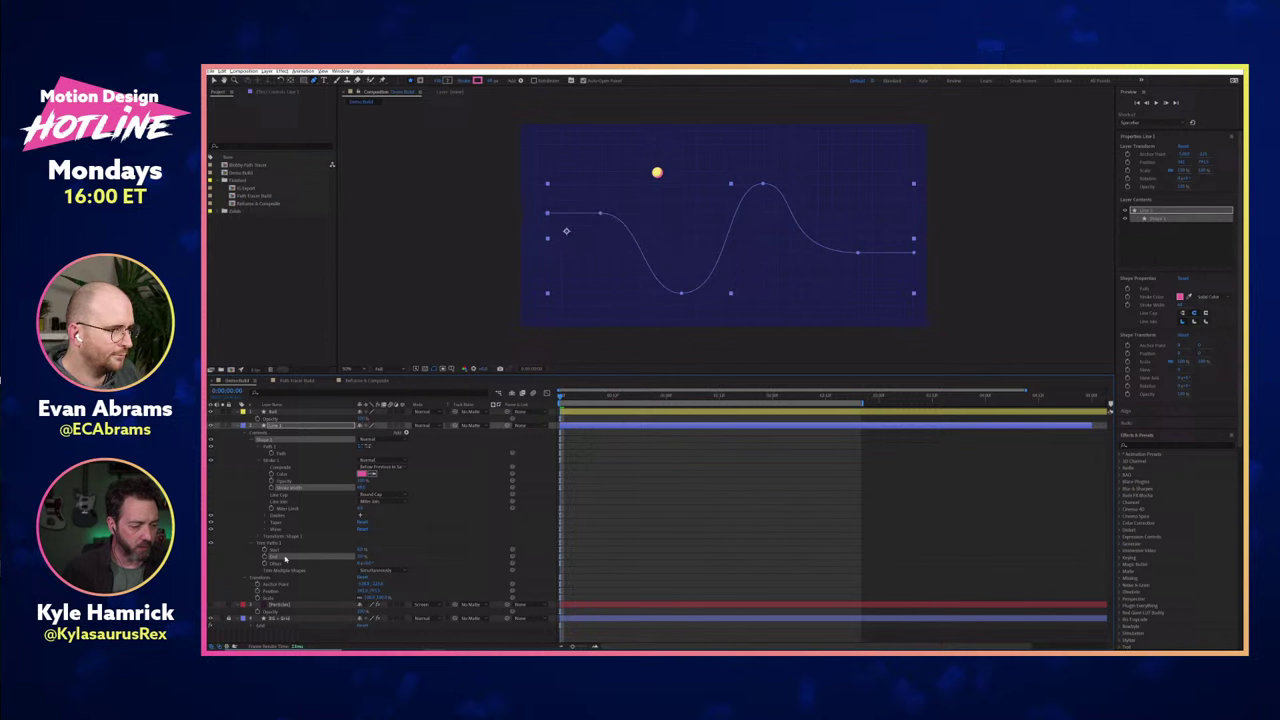
pyautogui.click(265, 557)
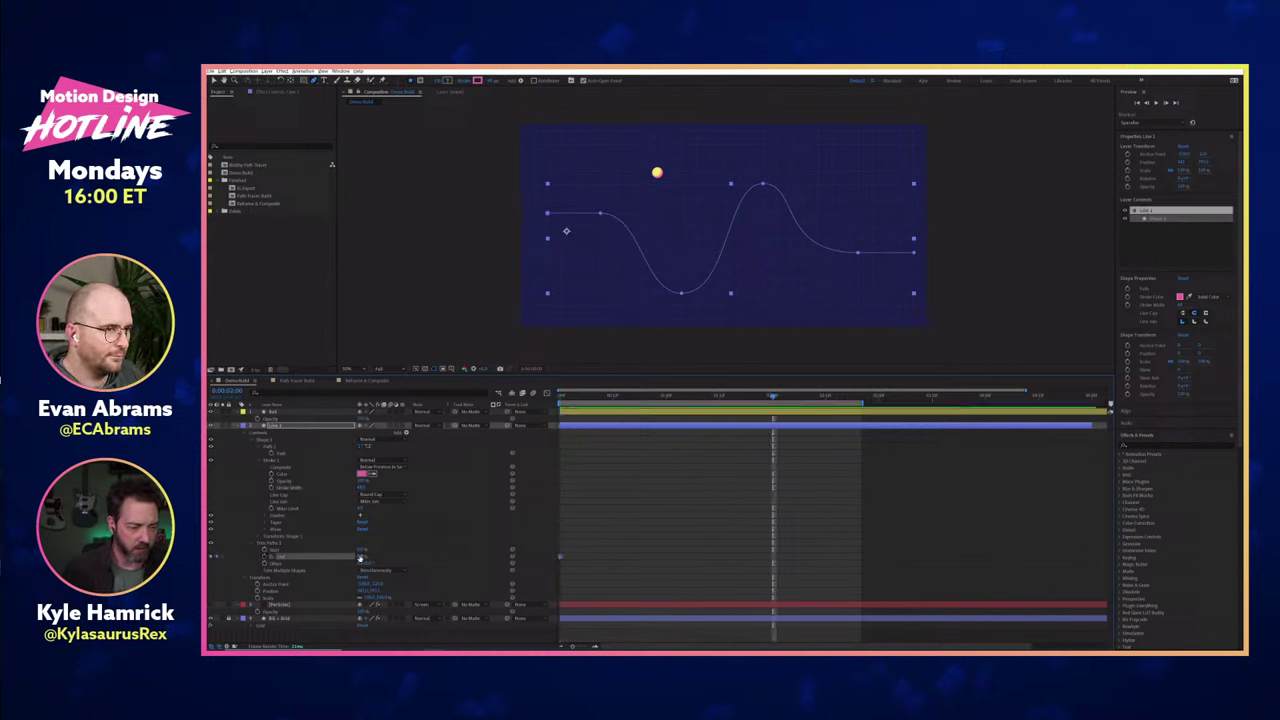
# Set the Trim Paths End to 100% at two seconds, preview the line drawing on, and return to the start.
pyautogui.moveTo(374, 556); pyautogui.dragTo(448, 546)
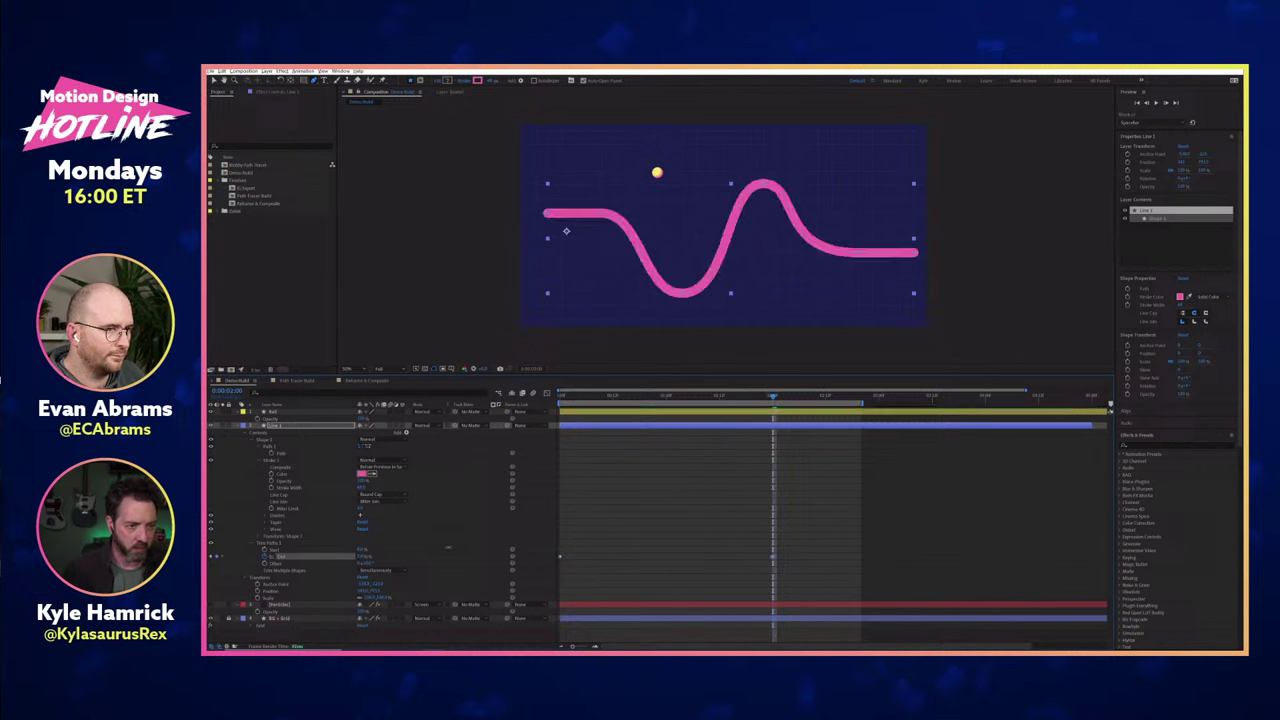
pyautogui.click(251, 515)
pyautogui.press('space')
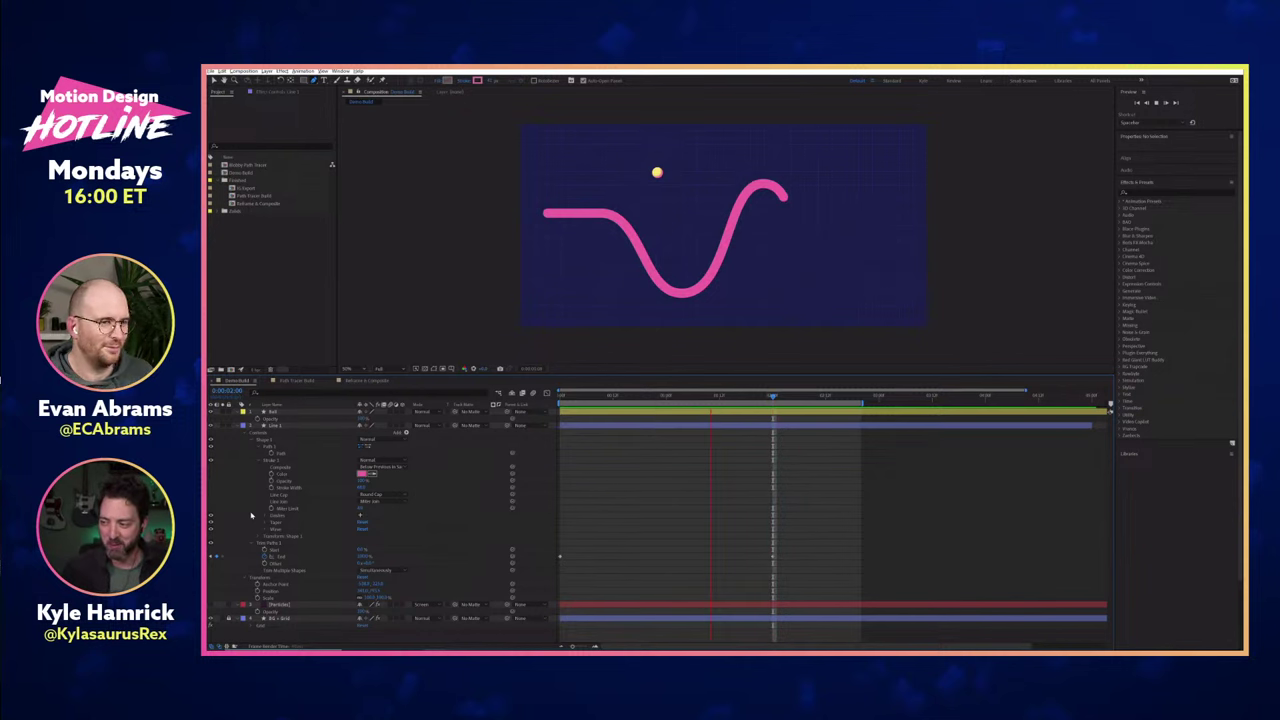
pyautogui.press('Home')
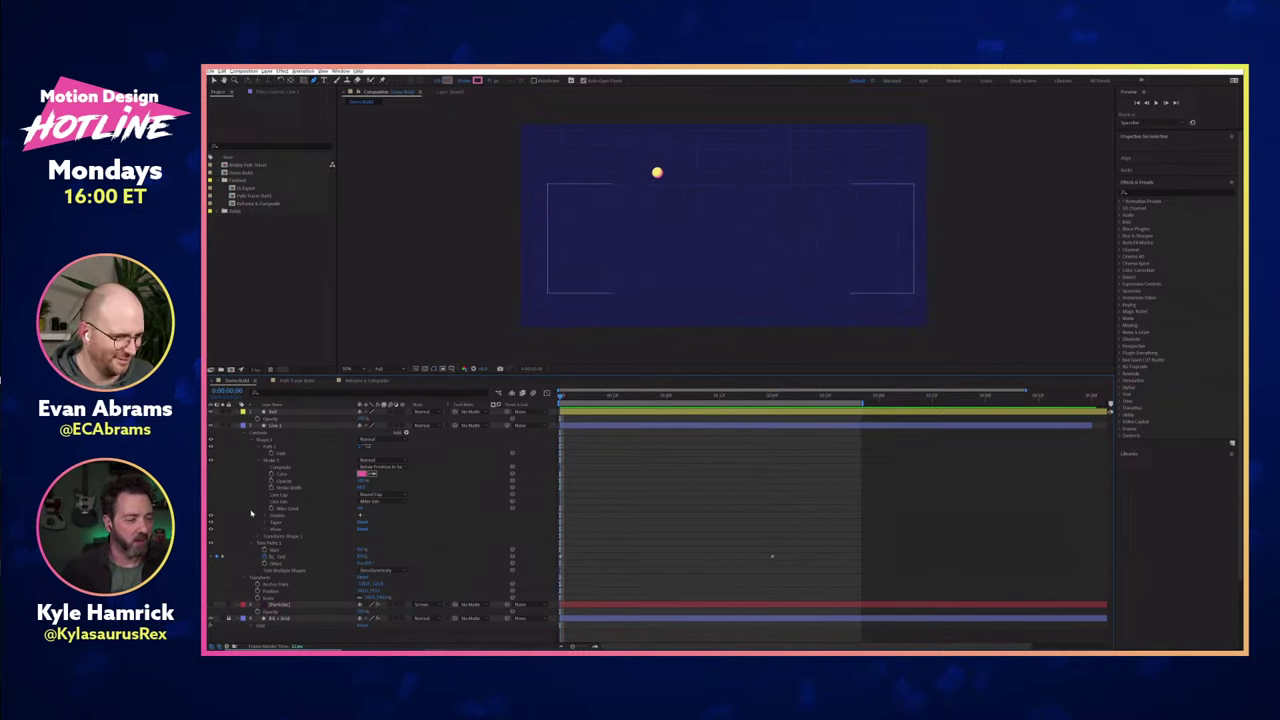
pyautogui.moveTo(577, 397); pyautogui.dragTo(777, 402)
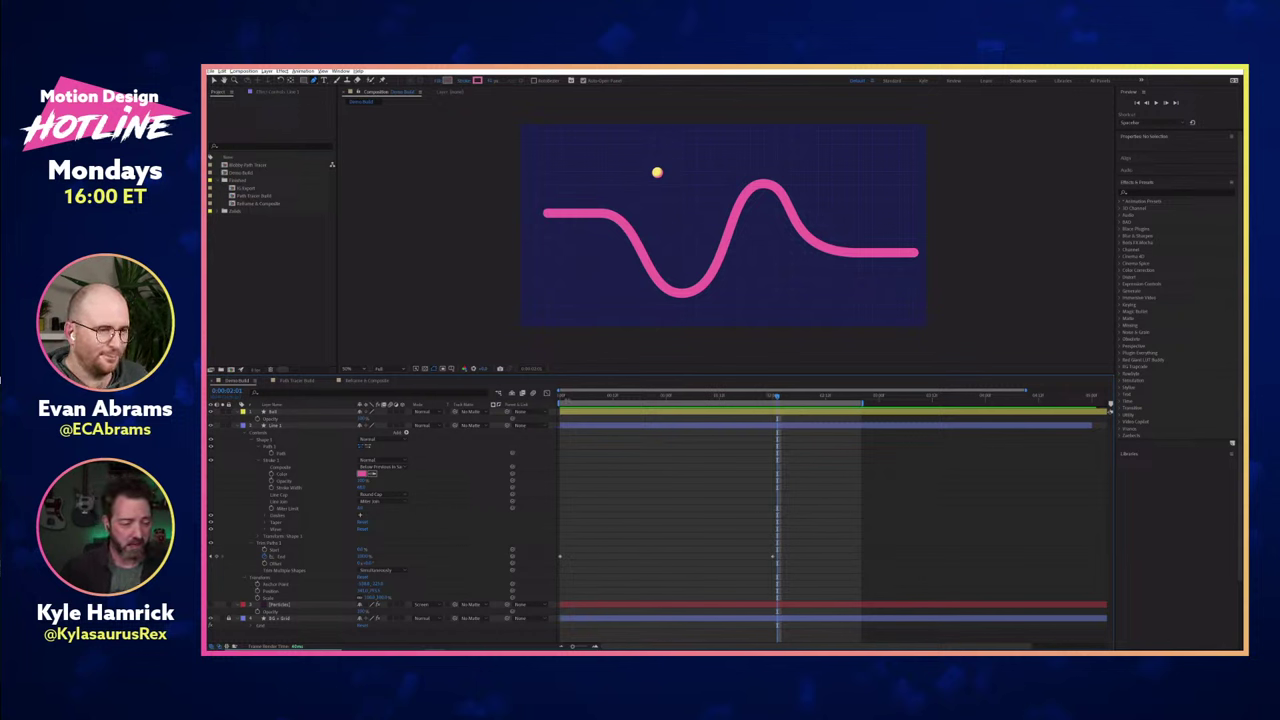
pyautogui.click(561, 397)
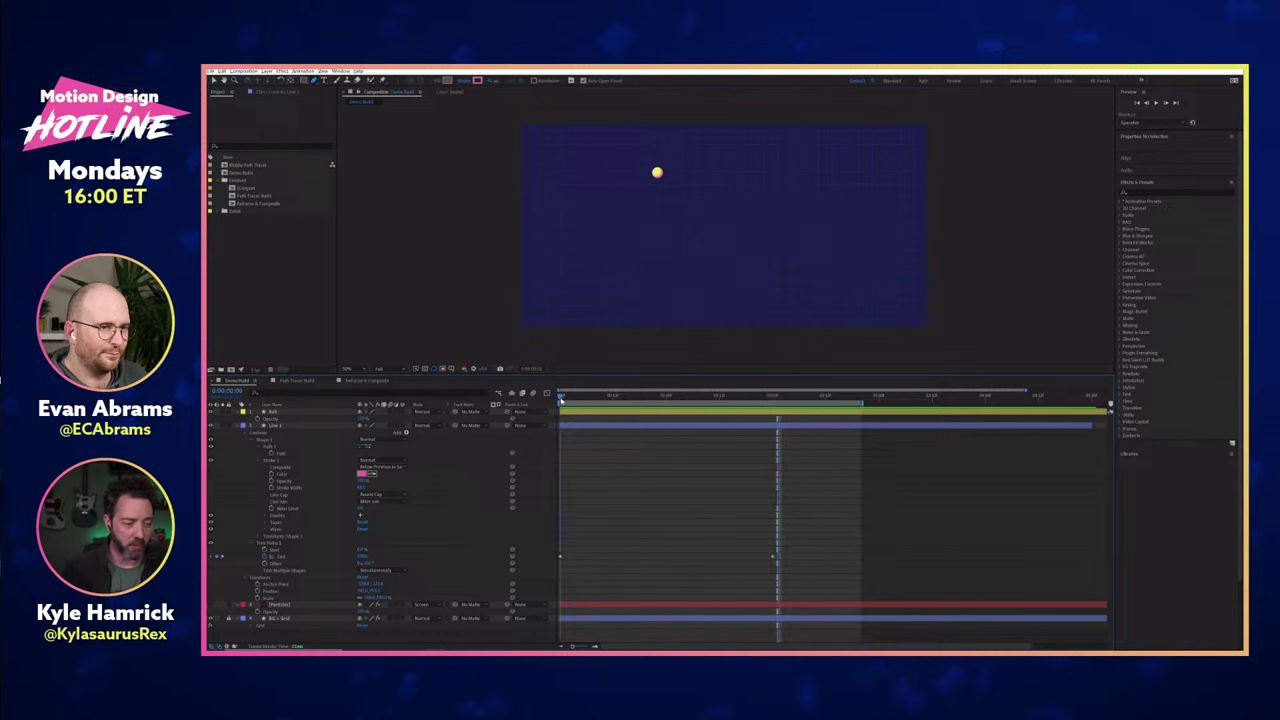
# Copy the Trim Paths End keyframes onto Start, delay them by about 6 frames, and preview the travelling segment.
pyautogui.click(290, 557)
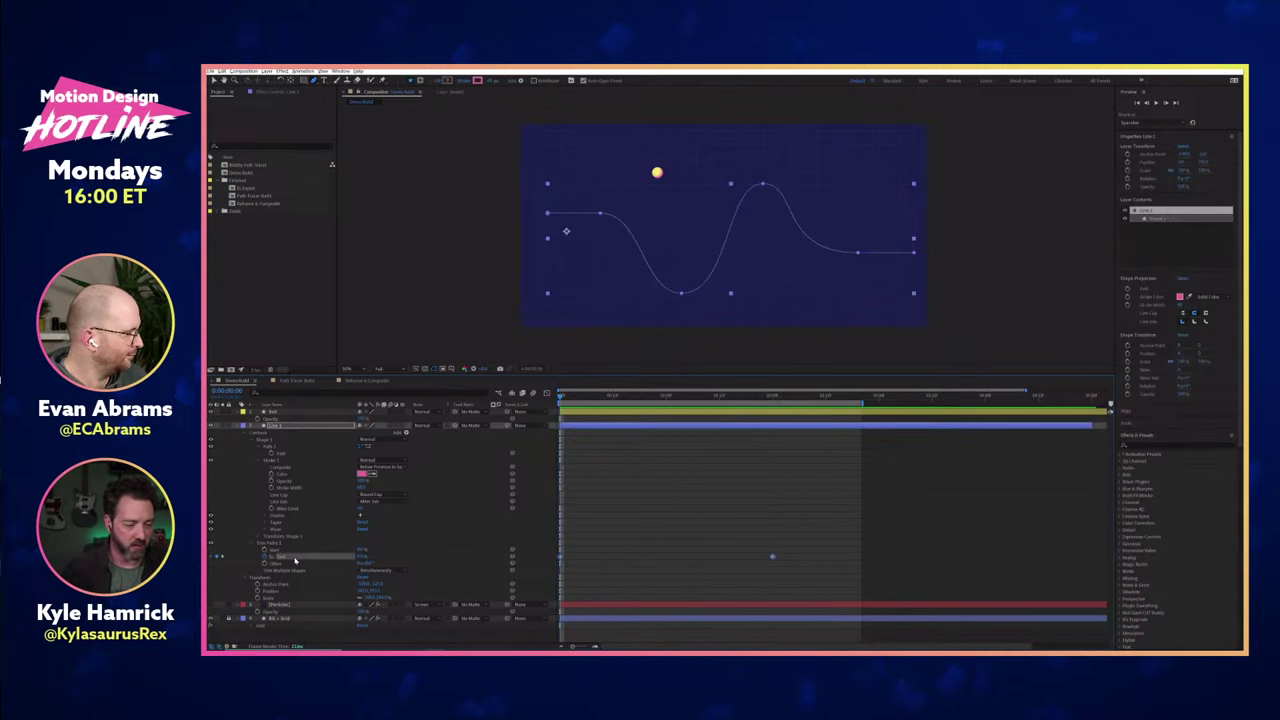
pyautogui.click(288, 549)
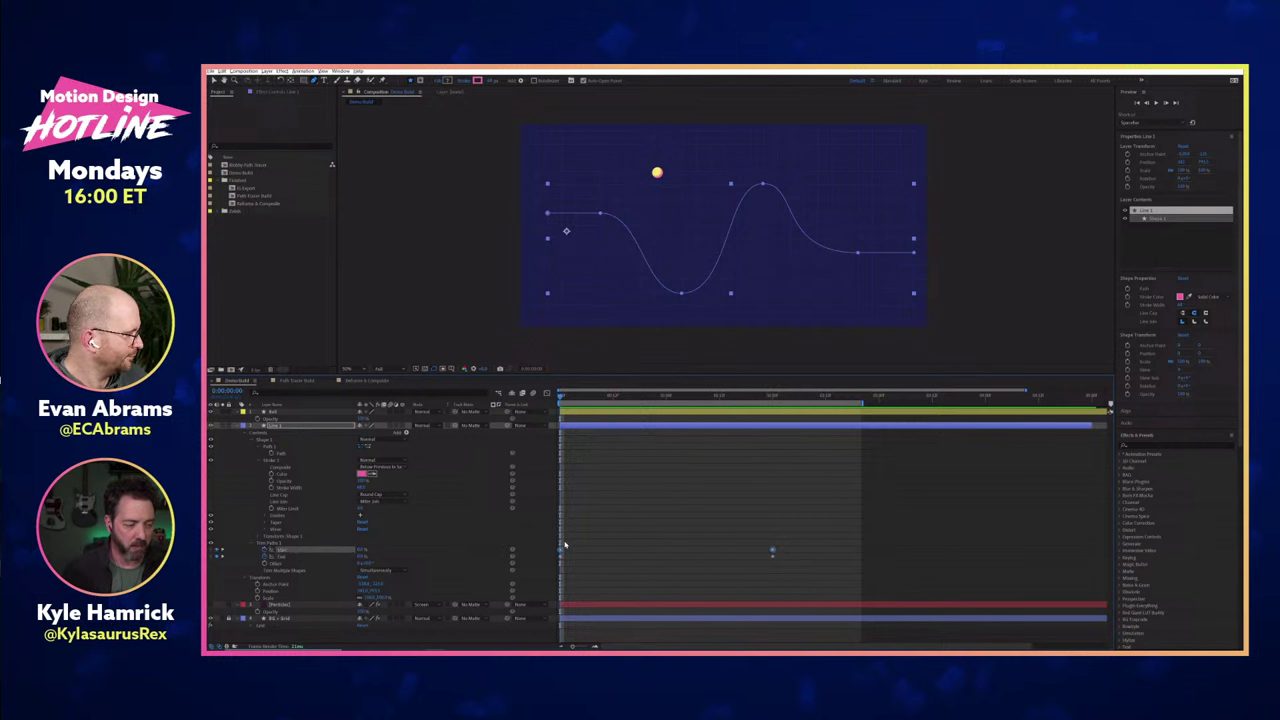
pyautogui.moveTo(561, 550); pyautogui.dragTo(586, 550)
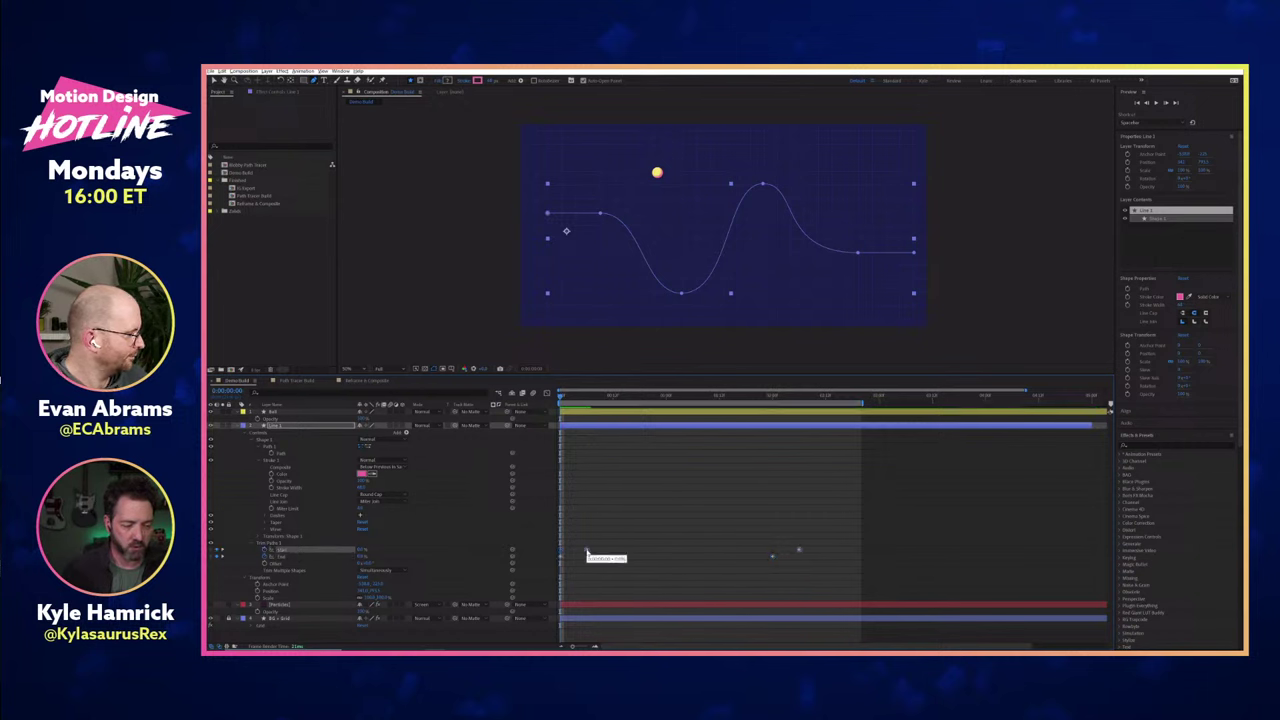
pyautogui.click(757, 489)
pyautogui.press('space')
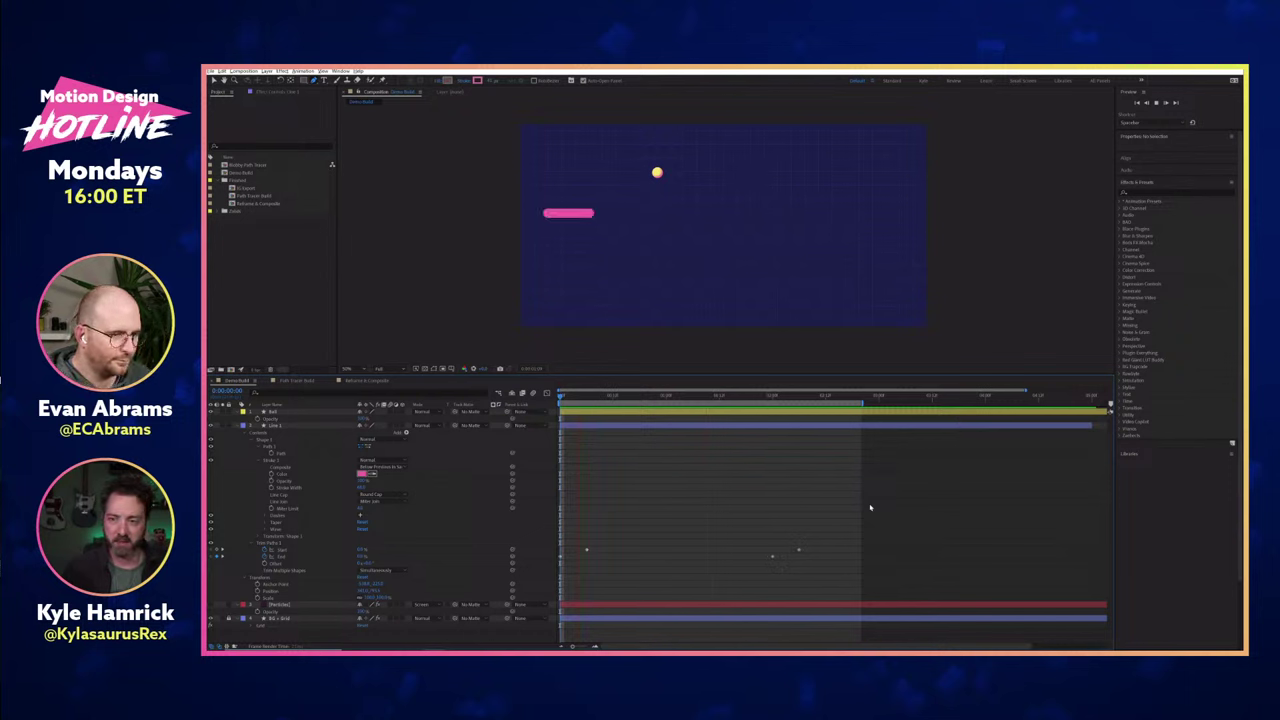
pyautogui.press('space')
# Ease all Trim Paths Start and End keyframes, reshape their curves for a long slow finish, and preview the motion.
pyautogui.moveTo(825, 543); pyautogui.dragTo(550, 558)
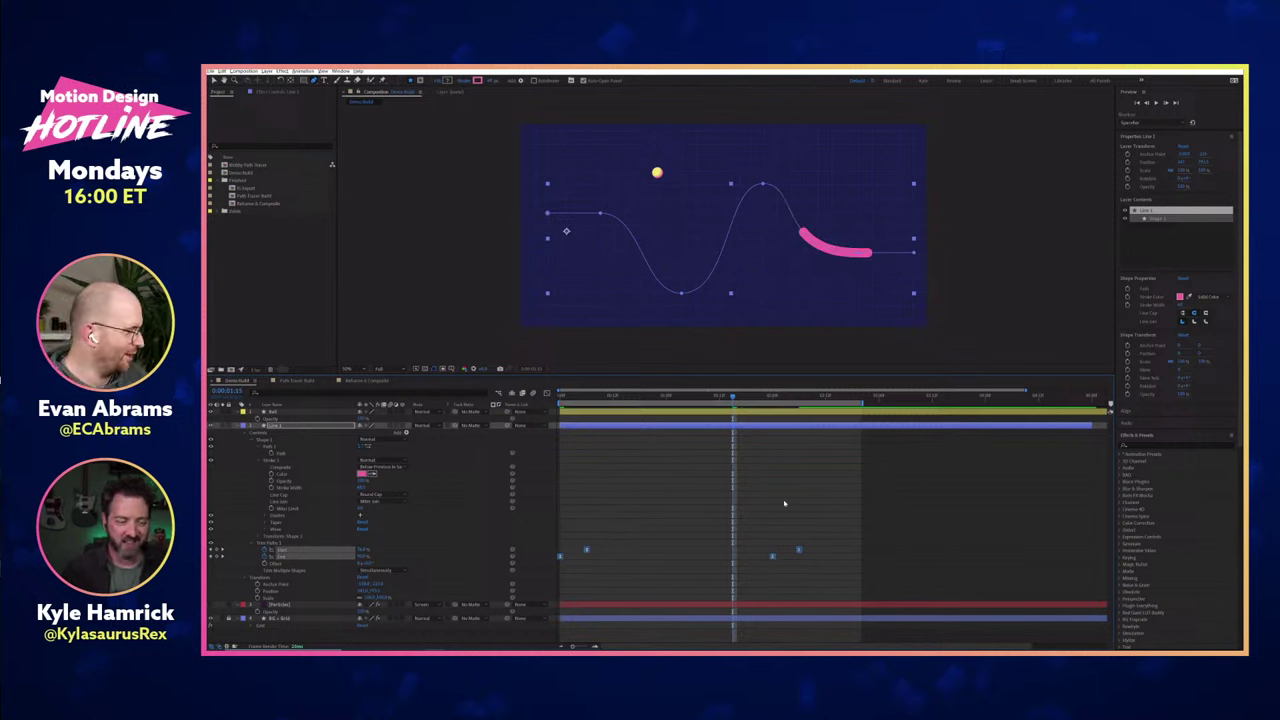
pyautogui.click(546, 394)
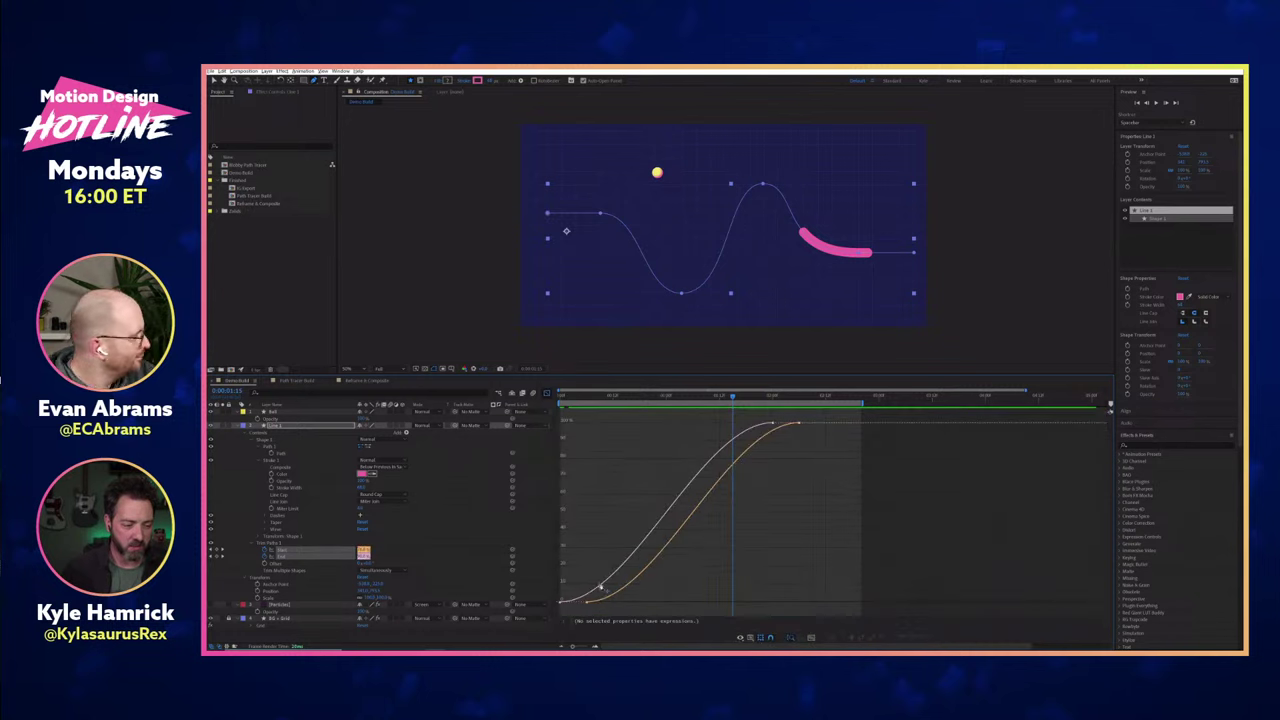
pyautogui.moveTo(827, 446)
pyautogui.mouseDown()
pyautogui.moveTo(731, 416)
pyautogui.moveTo(731, 427)
pyautogui.moveTo(608, 434)
pyautogui.mouseUp()
pyautogui.press('space')
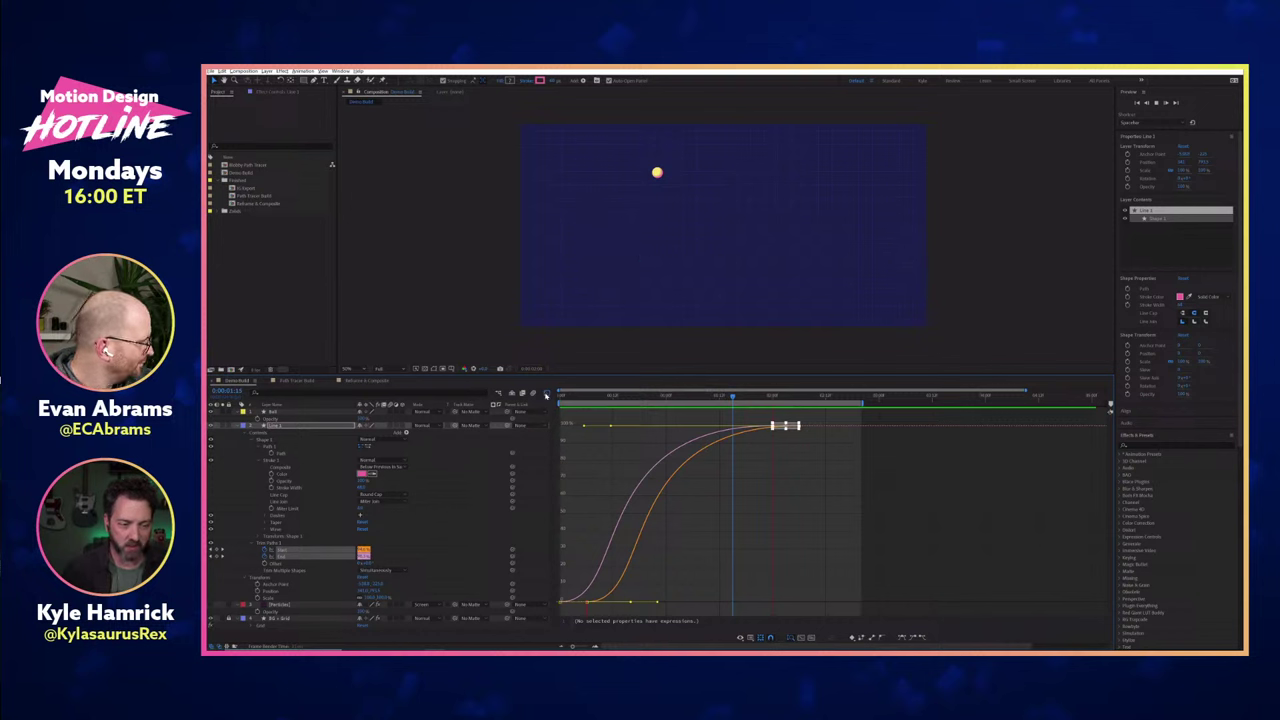
pyautogui.click(546, 393)
pyautogui.press('space')
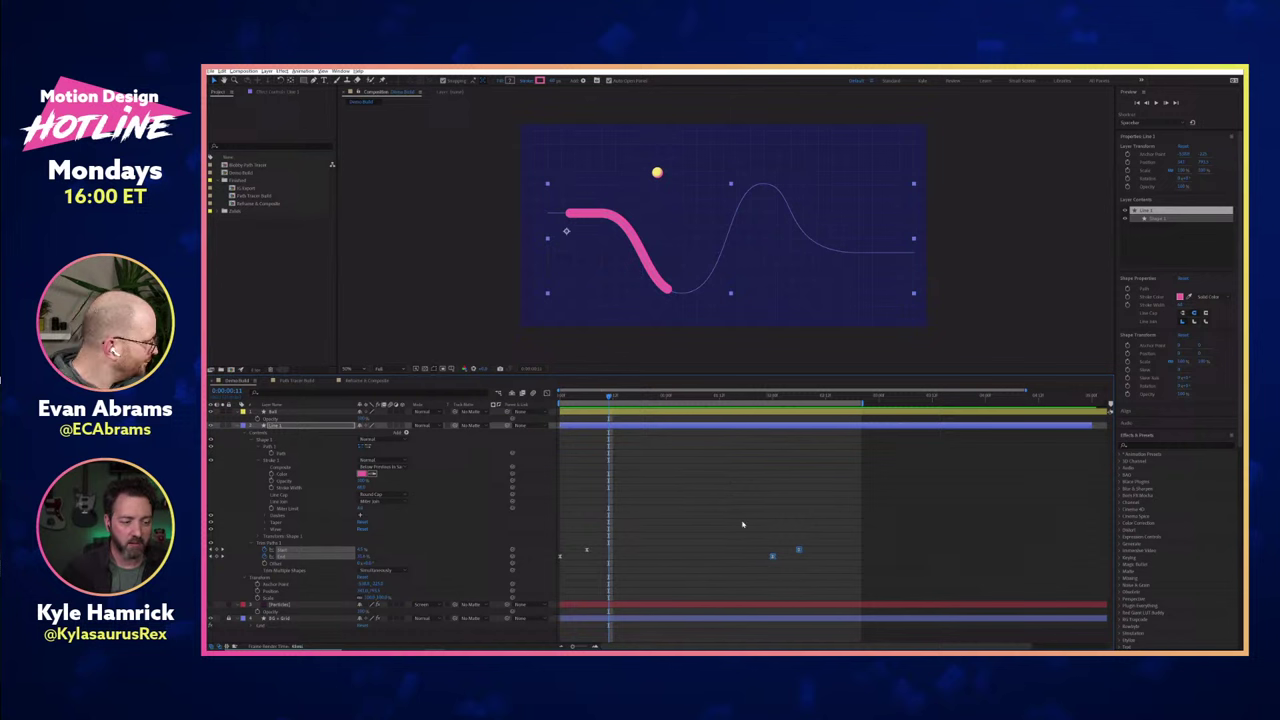
# Undo the curve easing and the Trim Paths Start keyframes, and return to the start of the composition.
pyautogui.hotkey('ctrl', 'z')
pyautogui.hotkey('ctrl', 'z')
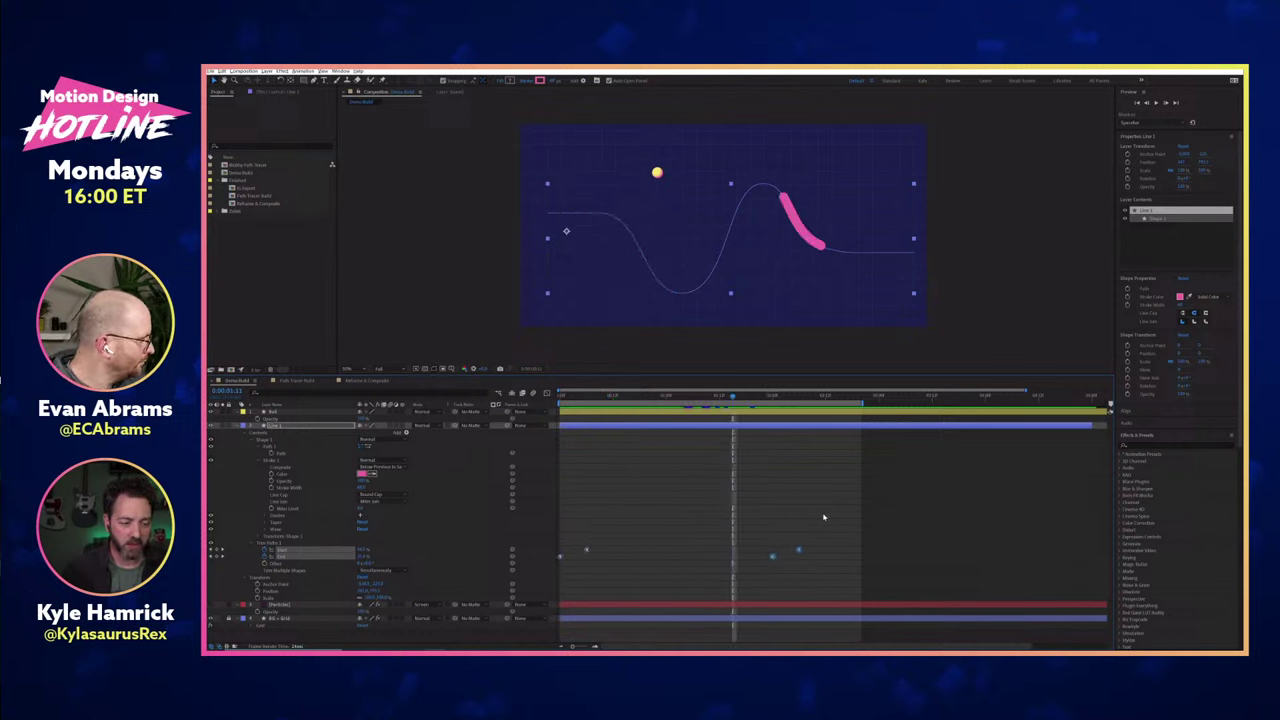
pyautogui.hotkey('ctrl', 'z')
pyautogui.press('Home')
pyautogui.click(529, 546)
pyautogui.click(628, 426)
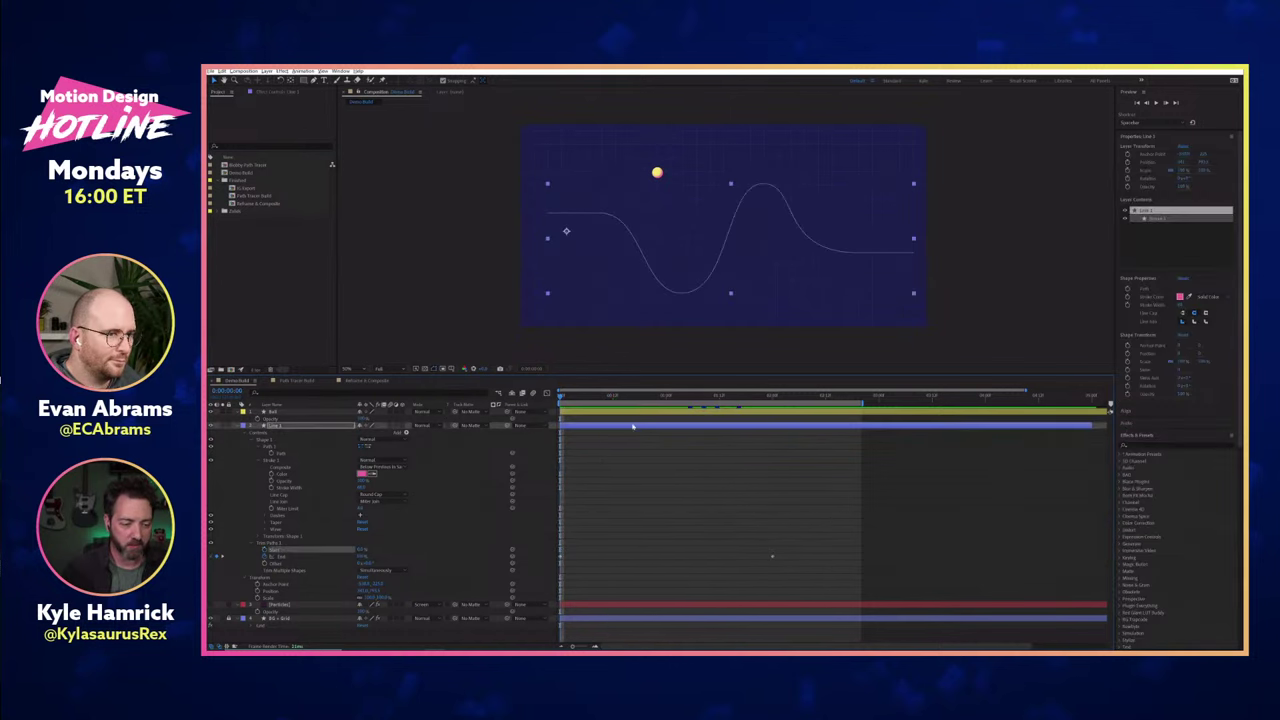
# At 1:03, try a Trim Paths Start almost equal to End to shrink the line to a dot, and restore Start to 0%.
pyautogui.moveTo(602, 397); pyautogui.dragTo(680, 396)
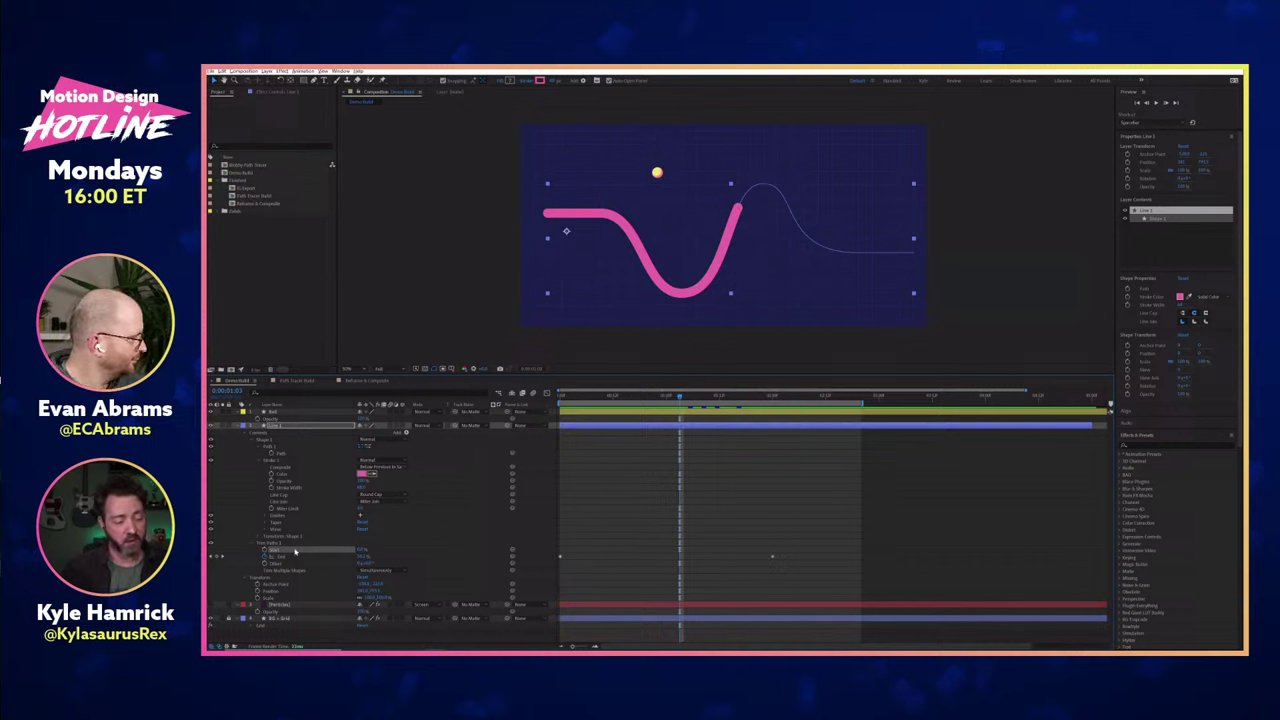
pyautogui.click(363, 549)
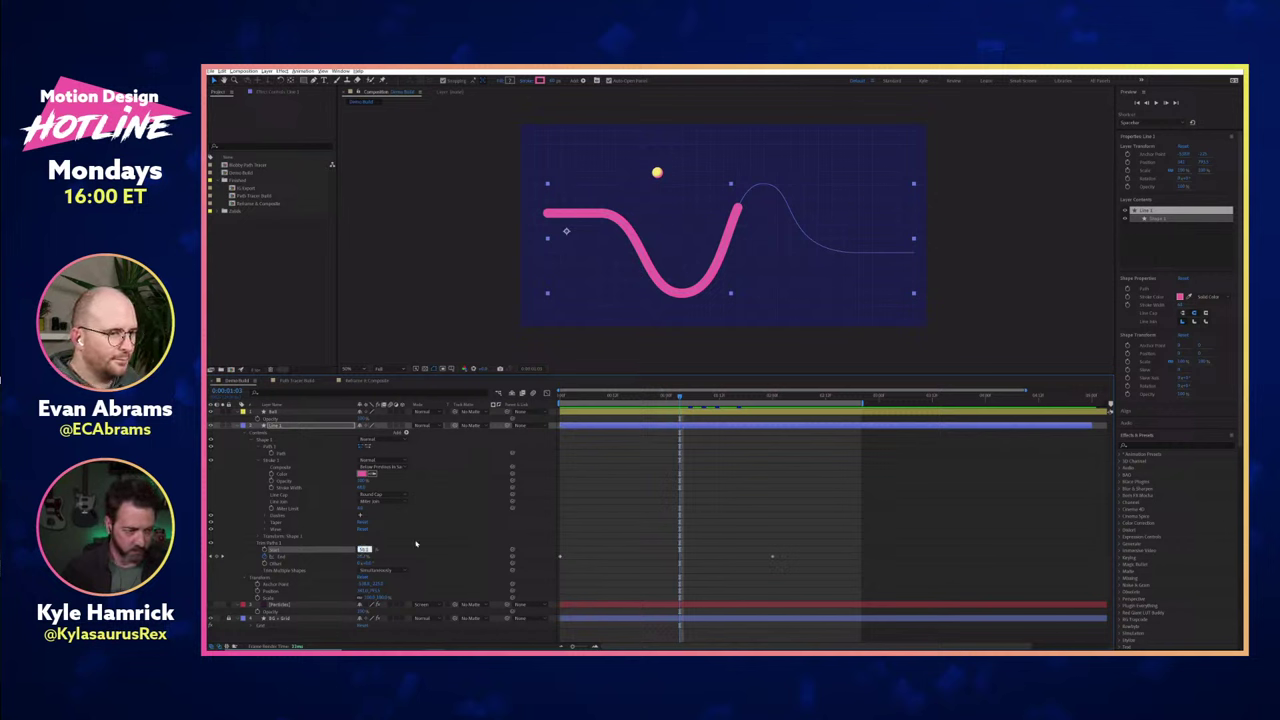
pyautogui.press('Return')
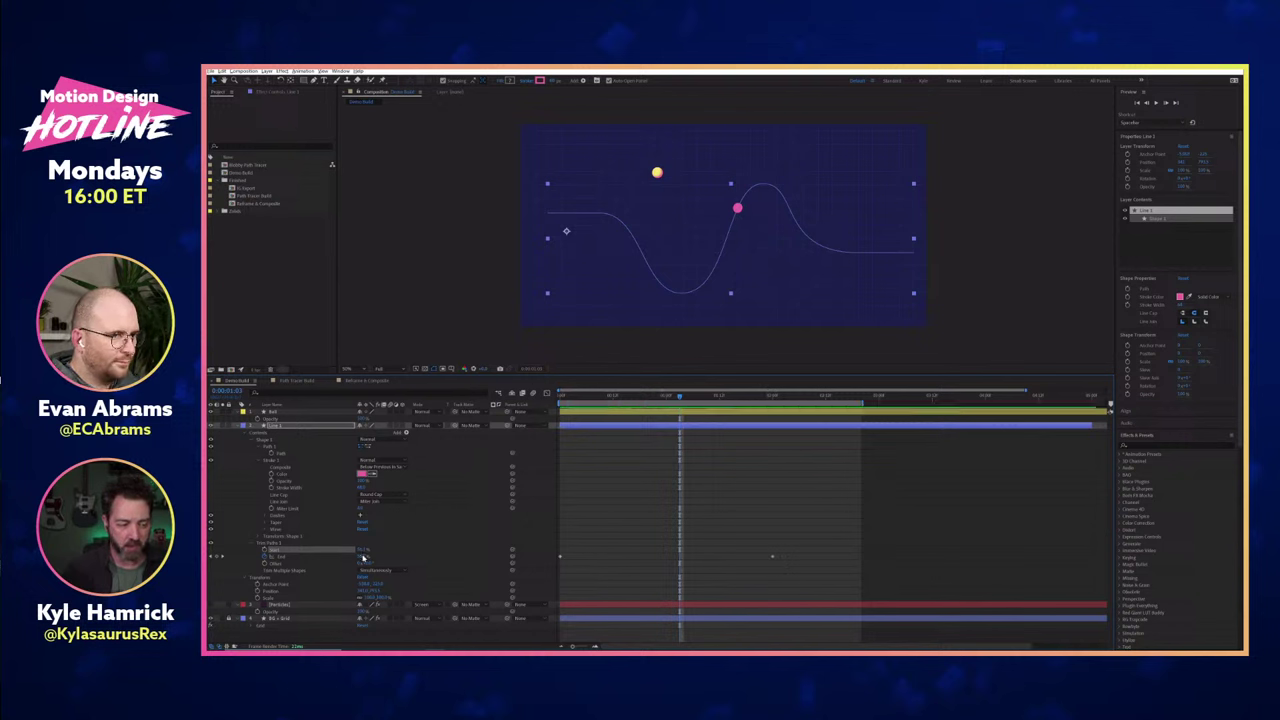
pyautogui.scroll(2, 741, 205)
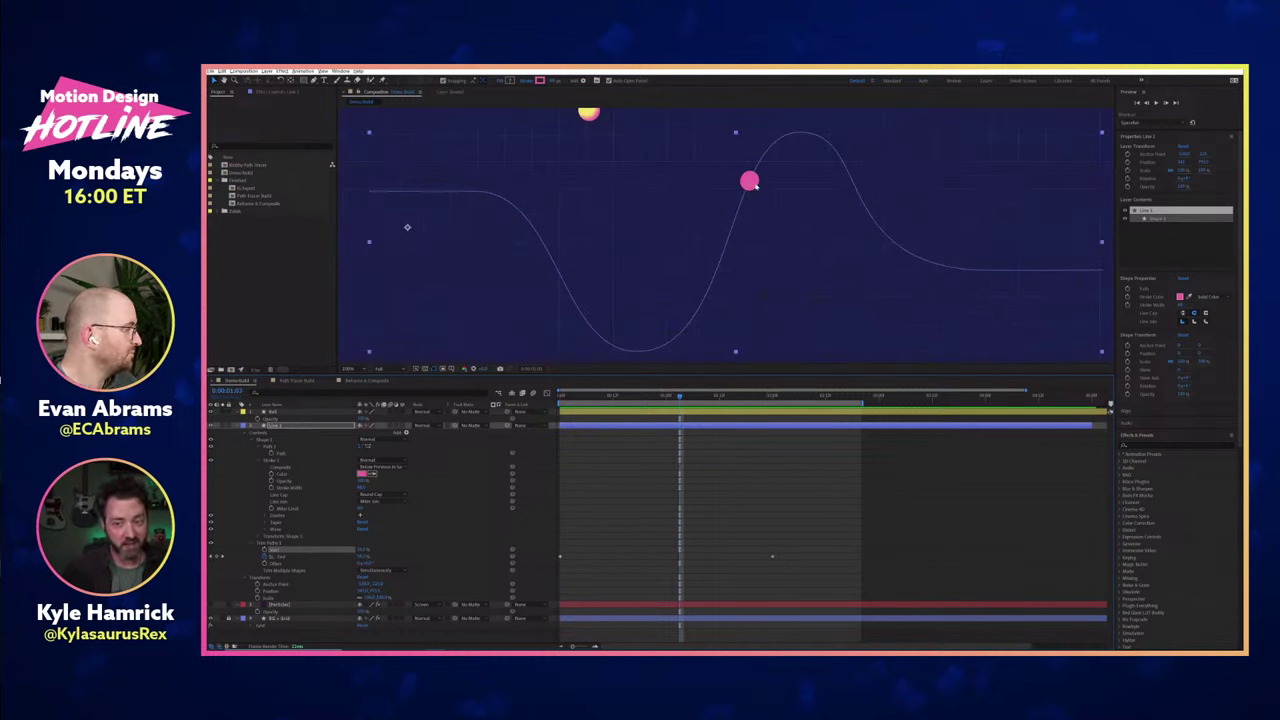
pyautogui.scroll(-2, 750, 189)
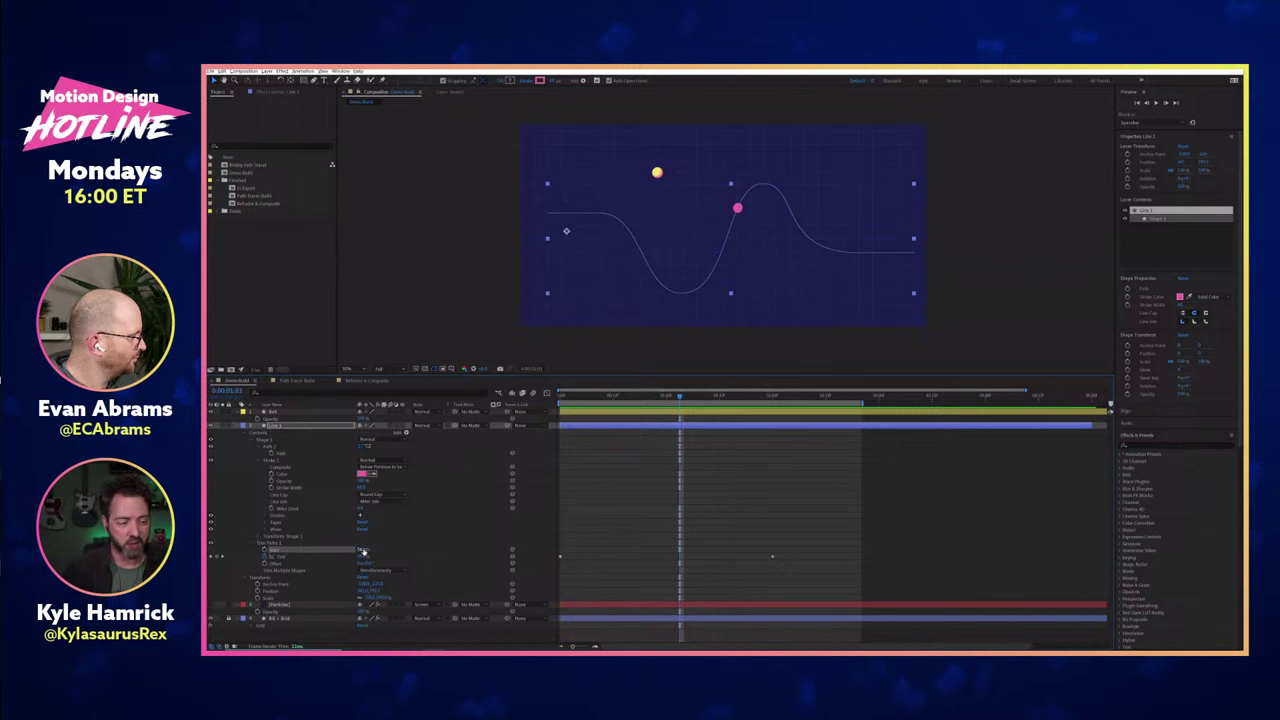
pyautogui.moveTo(364, 550)
pyautogui.mouseDown()
pyautogui.moveTo(388, 549)
pyautogui.moveTo(282, 554)
pyautogui.mouseUp()
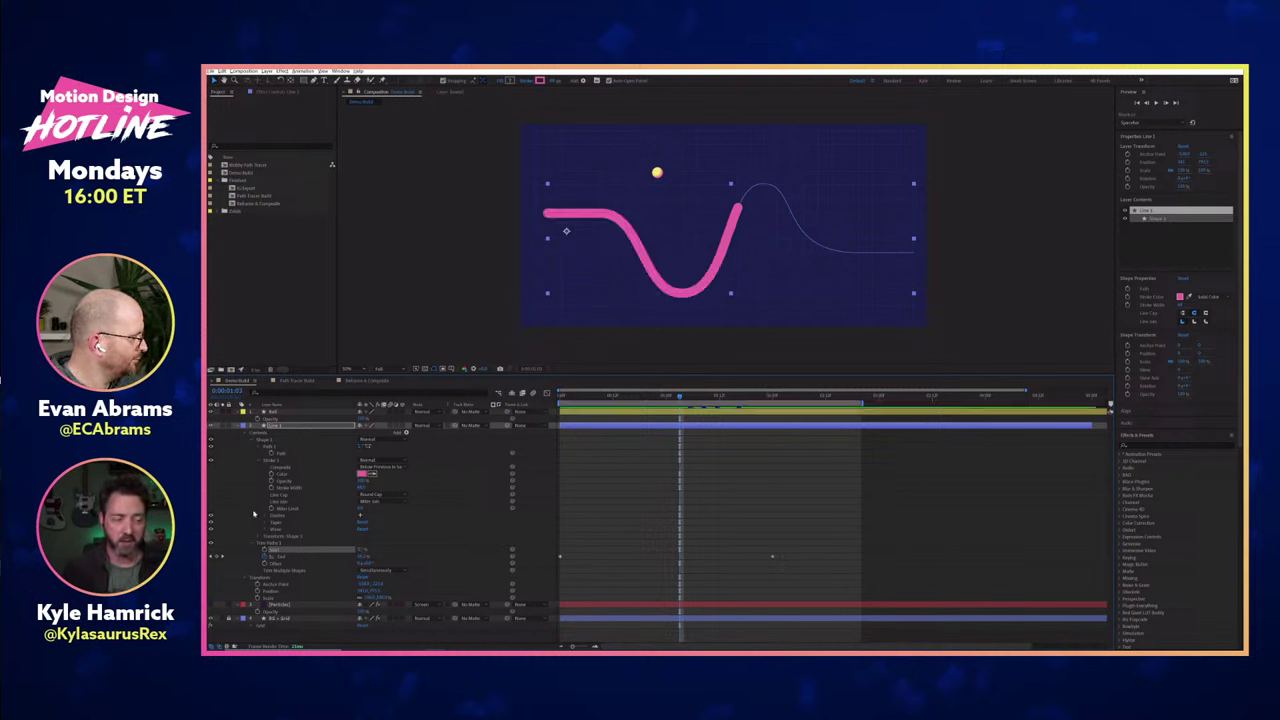
# Select the Ball layer and examine its shaded circle up close against the line.
pyautogui.click(311, 413)
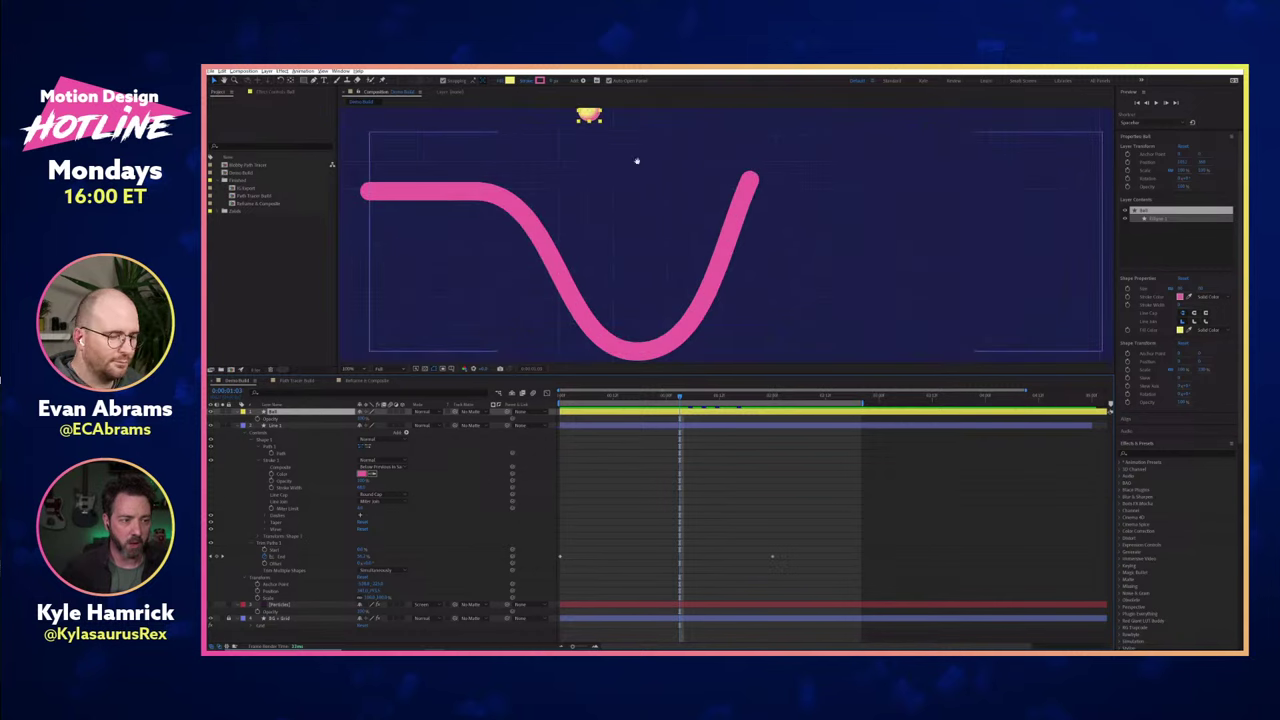
pyautogui.scroll(2, 676, 161)
pyautogui.moveTo(749, 200); pyautogui.dragTo(768, 260)
pyautogui.scroll(1, 736, 188)
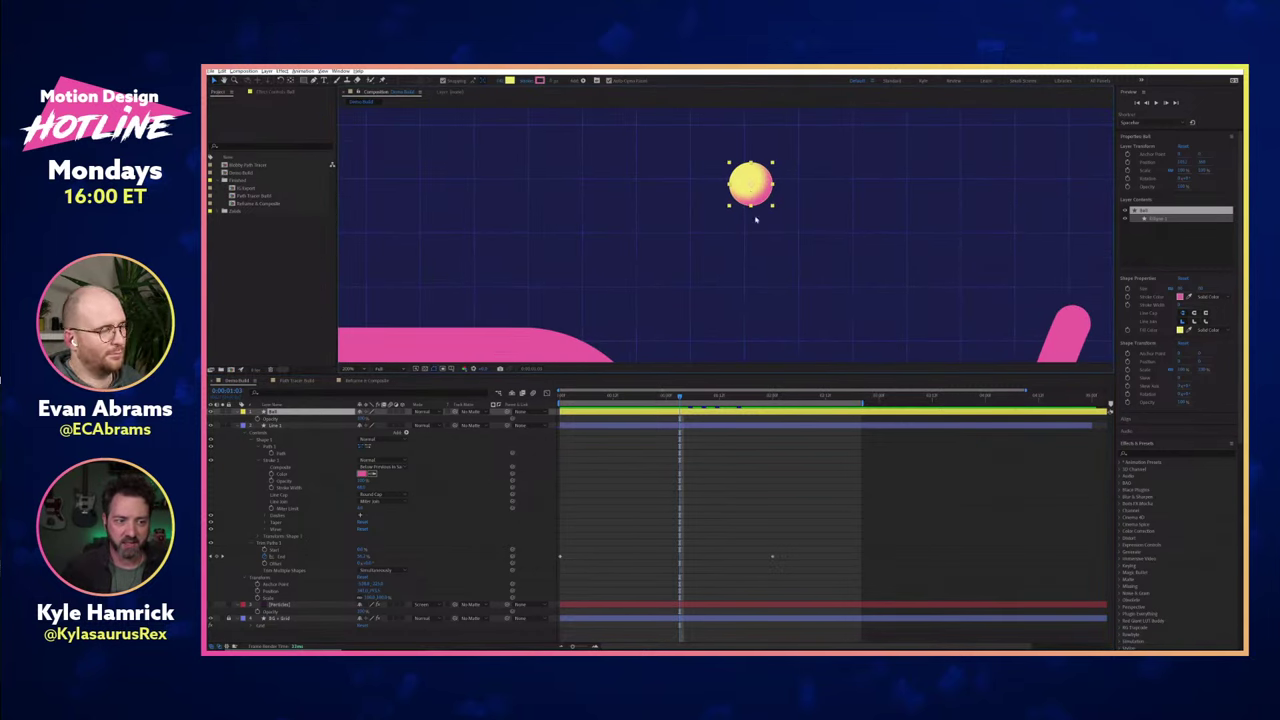
pyautogui.scroll(-3, 755, 230)
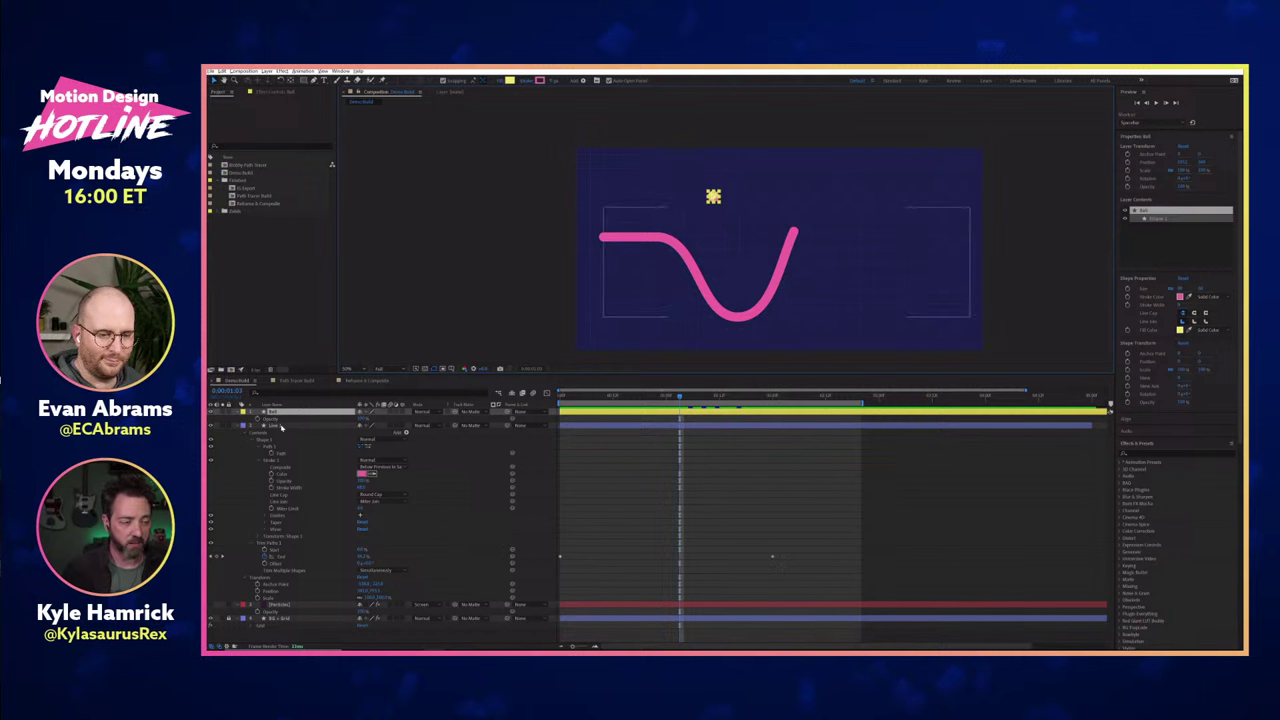
# Reveal only the Position property of the Ball layer.
pyautogui.click(283, 426)
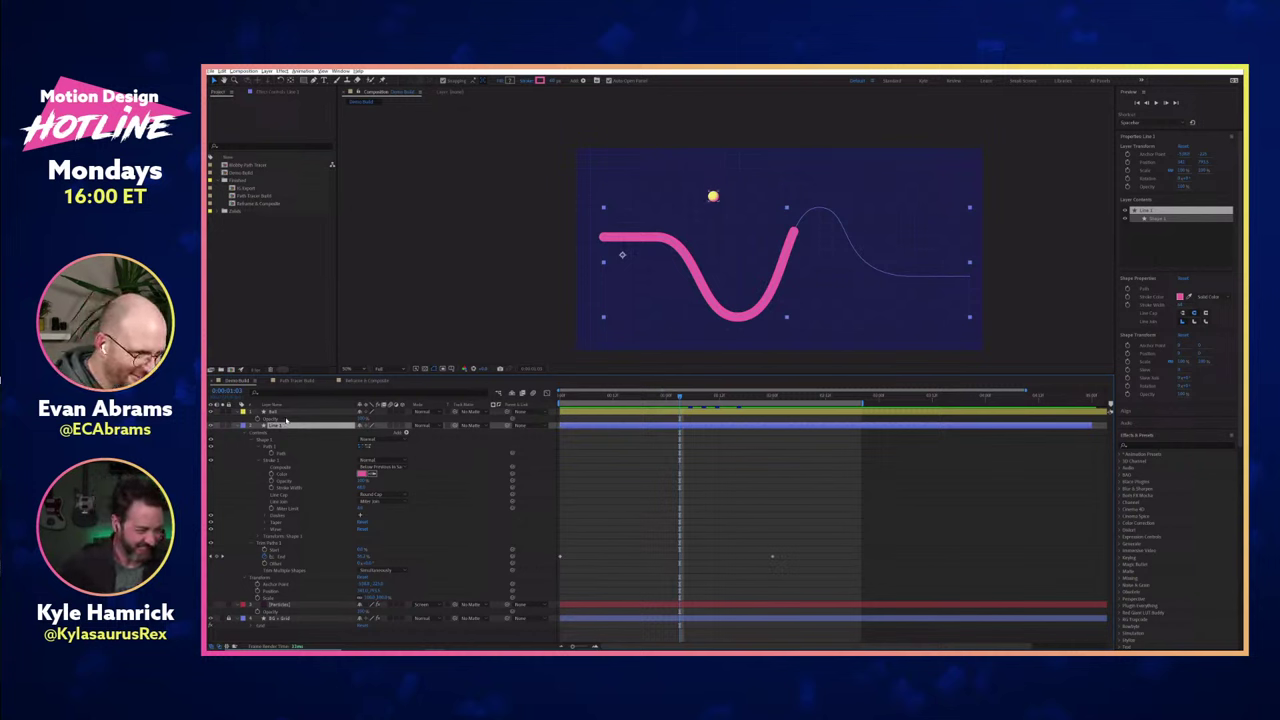
pyautogui.click(287, 420)
pyautogui.press('p')
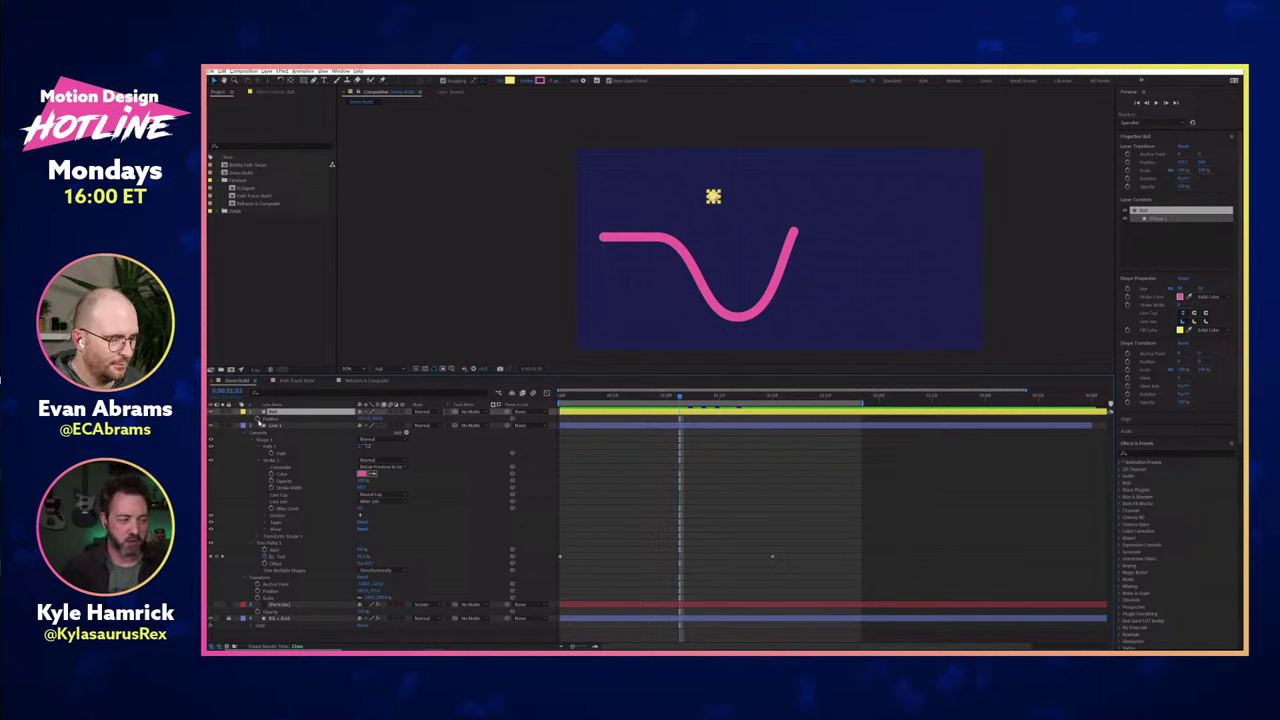
# Try a curved motion path for the Ball with Position keyframes at 1:03 and 1:15, and clear those keyframes again.
pyautogui.click(258, 419)
pyautogui.moveTo(688, 399); pyautogui.dragTo(733, 399)
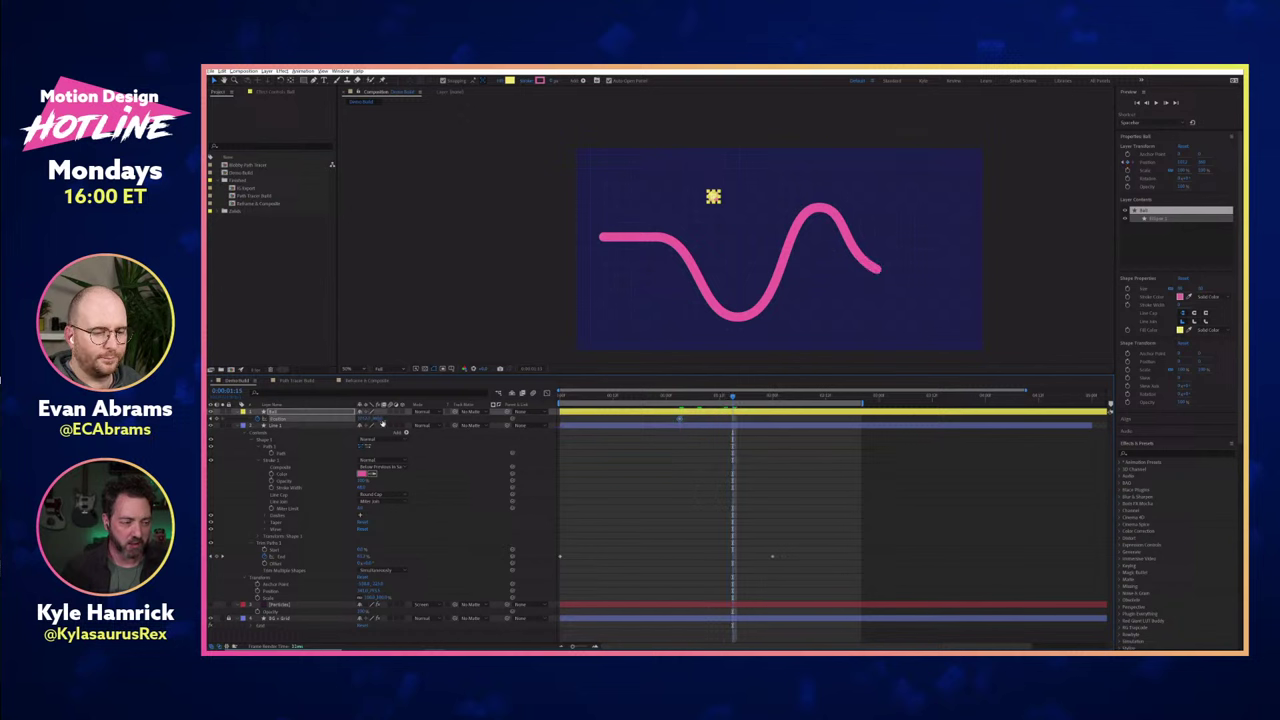
pyautogui.moveTo(713, 196); pyautogui.dragTo(749, 229)
pyautogui.moveTo(523, 418); pyautogui.dragTo(558, 418)
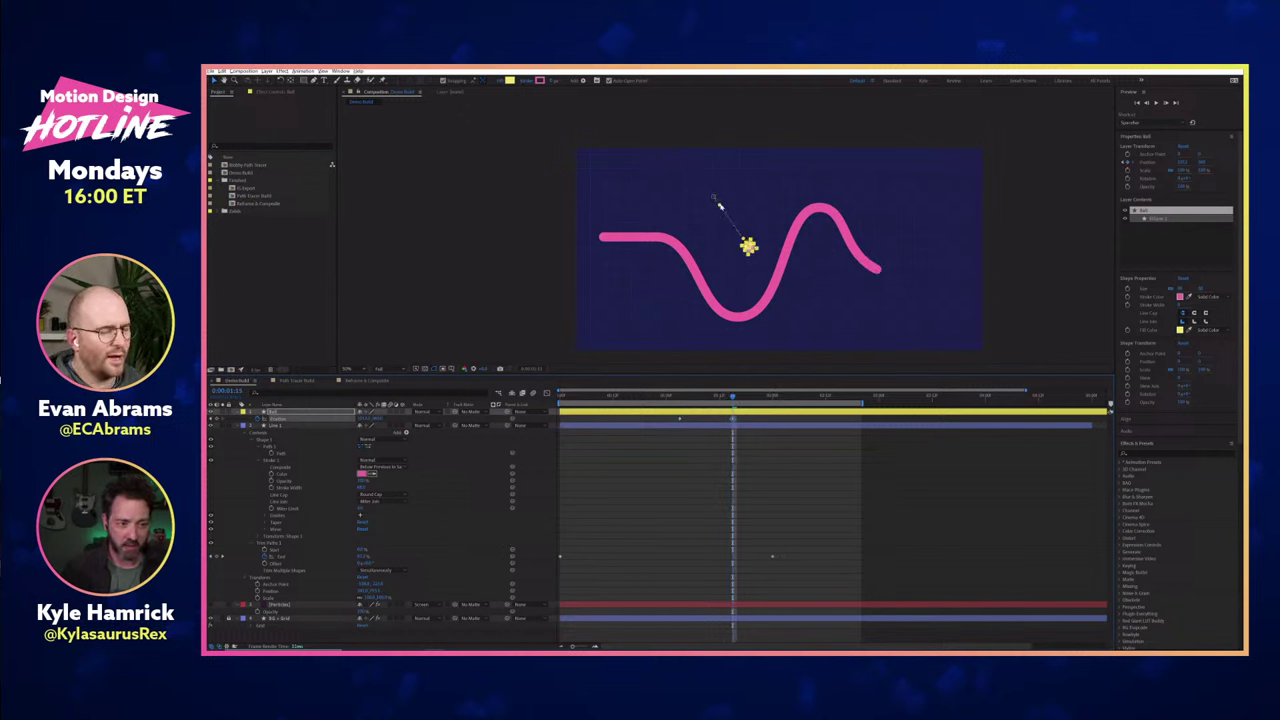
pyautogui.moveTo(720, 204); pyautogui.dragTo(810, 180)
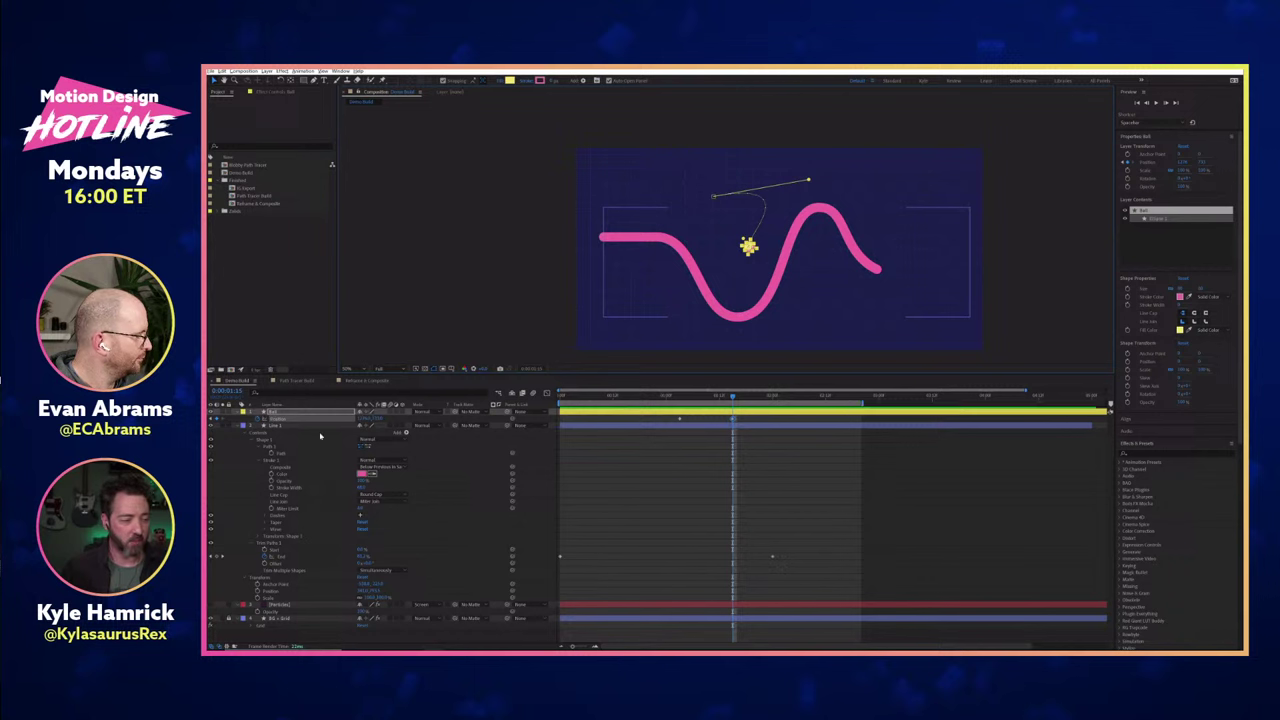
pyautogui.press('j')
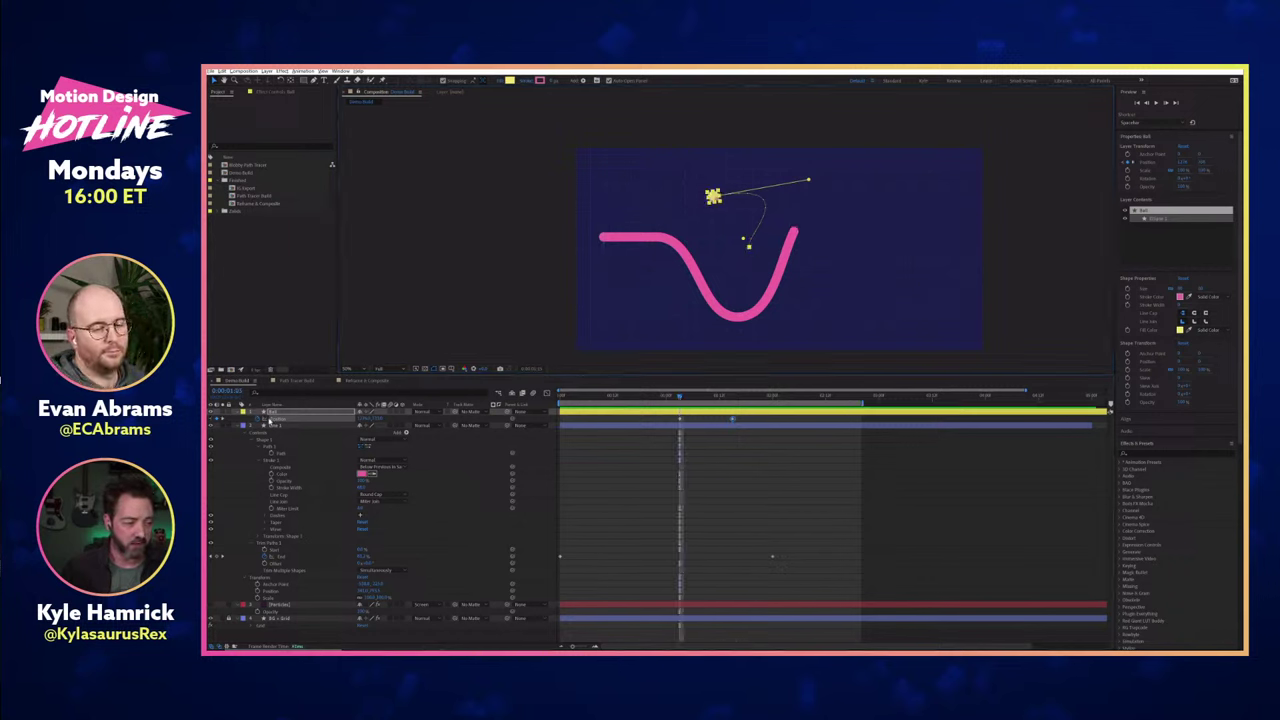
pyautogui.click(260, 424)
# Copy Line 1's path into the Ball's Position, move the keyframes to span zero to two seconds, and check the motion.
pyautogui.click(290, 455)
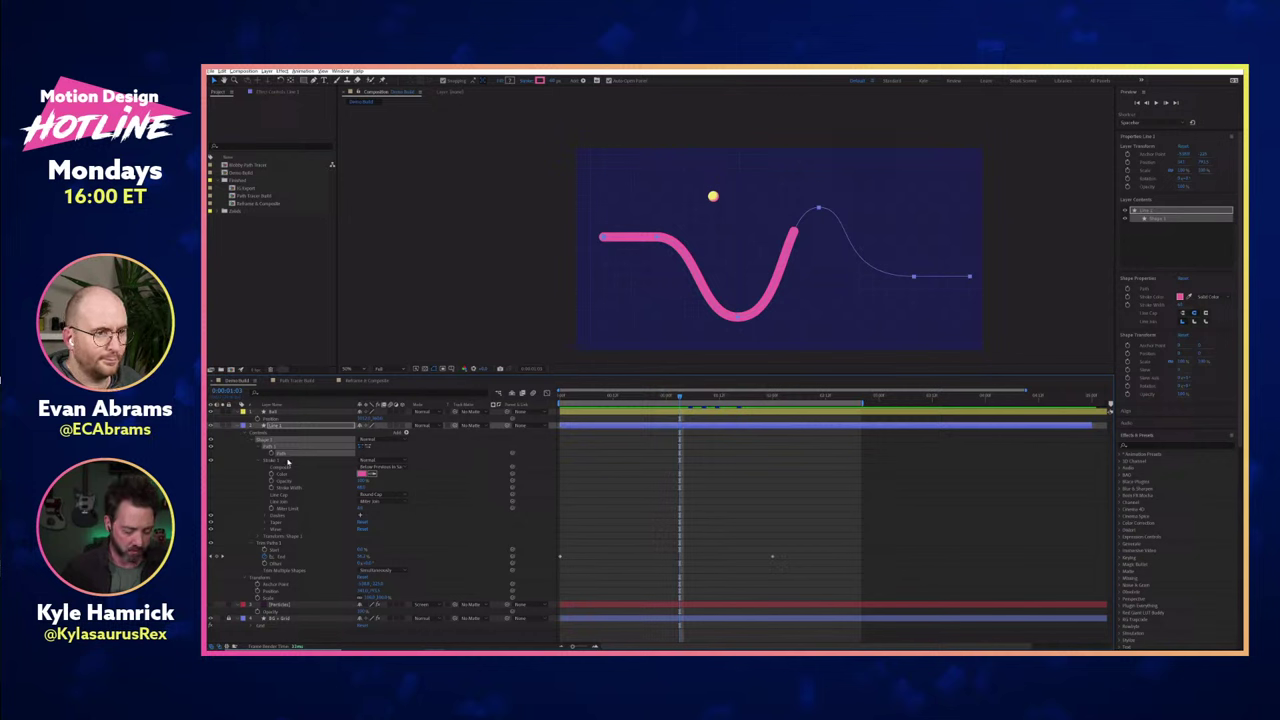
pyautogui.click(278, 411)
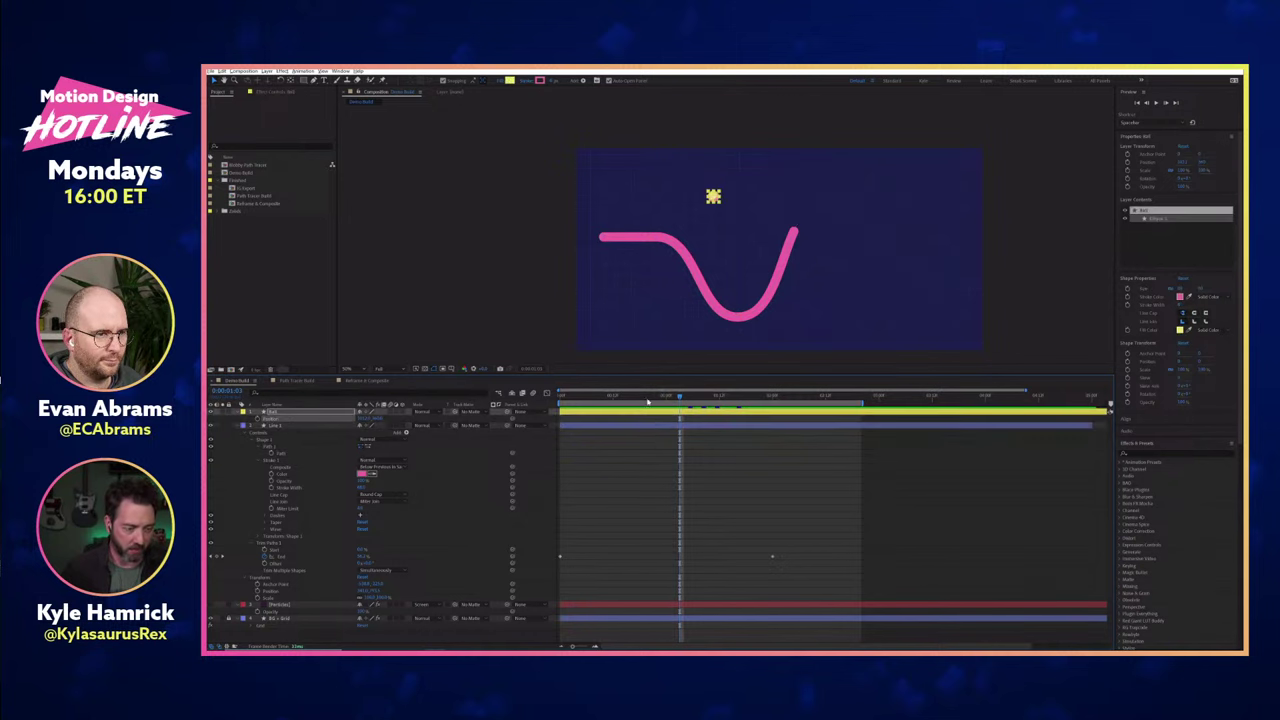
pyautogui.hotkey('ctrl', 'v')
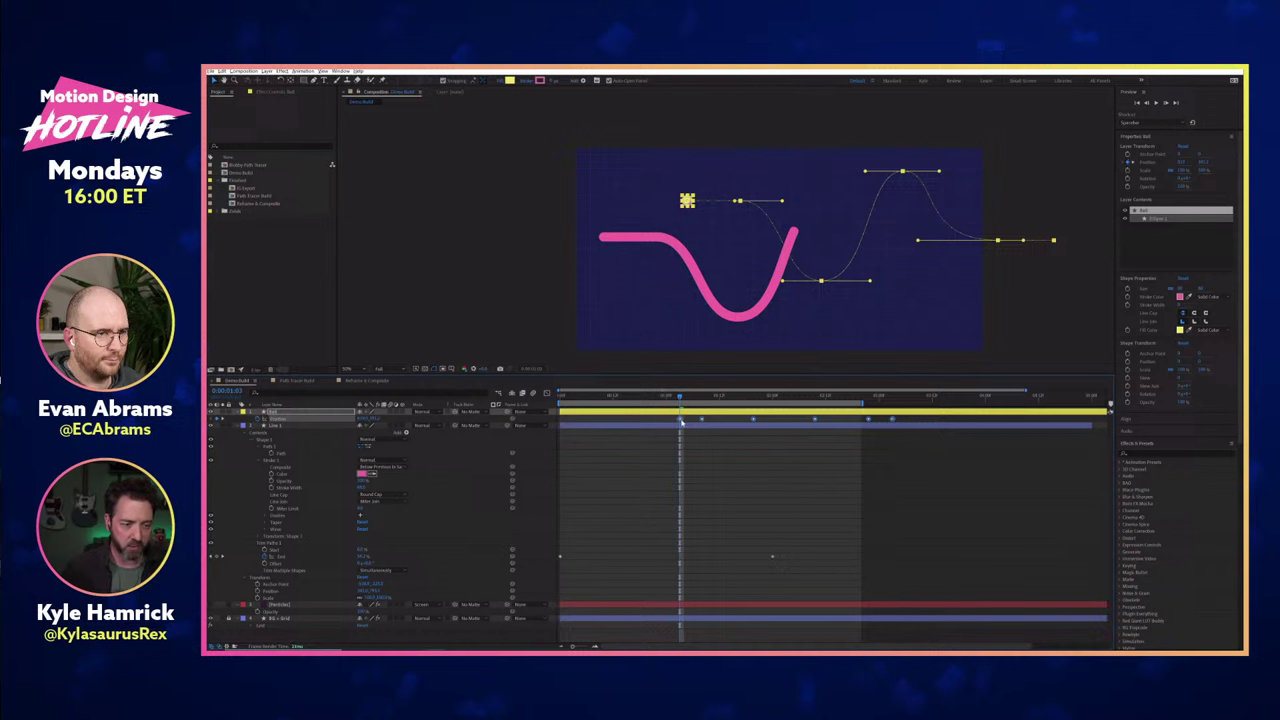
pyautogui.moveTo(668, 421)
pyautogui.mouseDown()
pyautogui.moveTo(558, 424)
pyautogui.moveTo(562, 398)
pyautogui.moveTo(738, 398)
pyautogui.mouseUp()
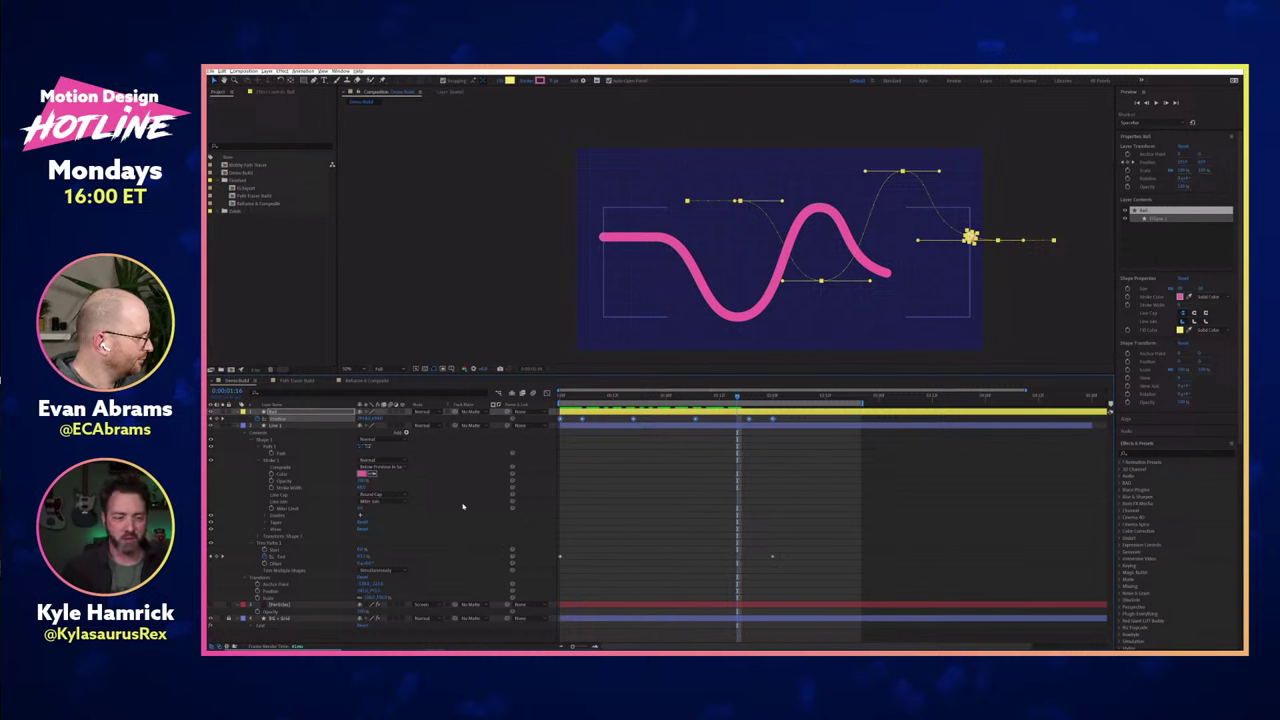
pyautogui.press('Home')
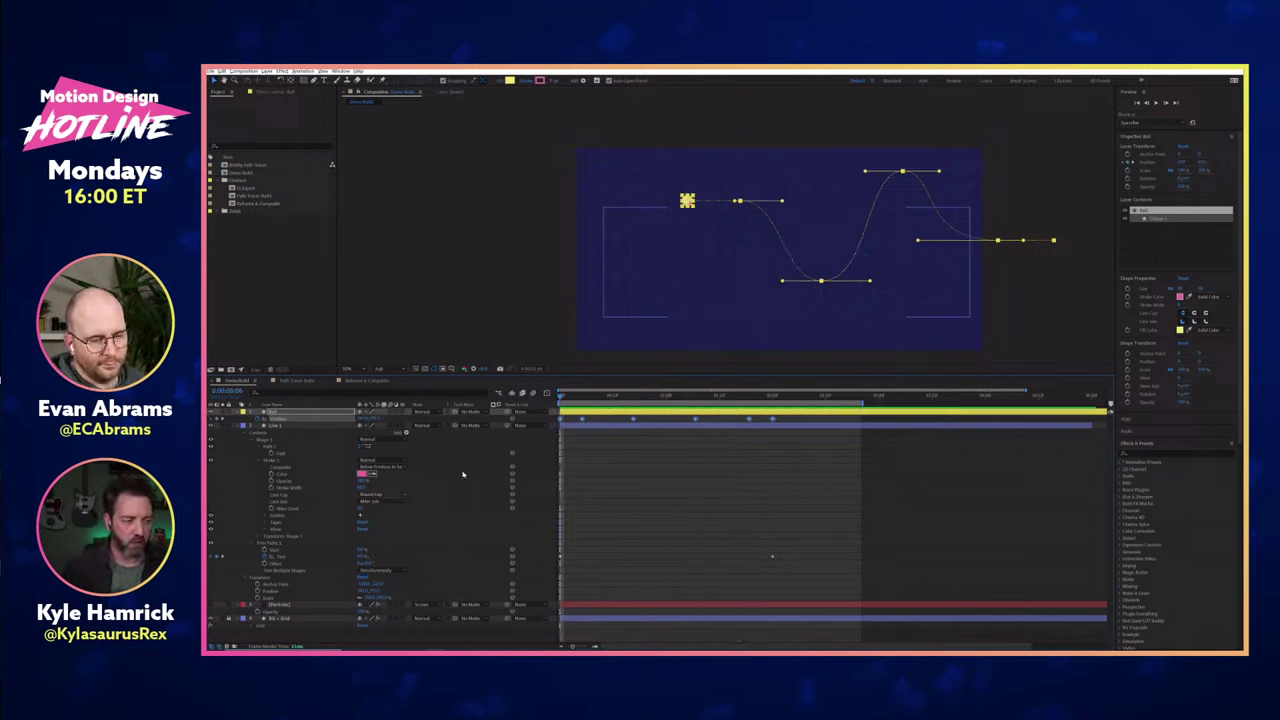
# Shift the Ball's whole Position path at two seconds so that it lies on the pink line, and preview the motion.
pyautogui.click(775, 399)
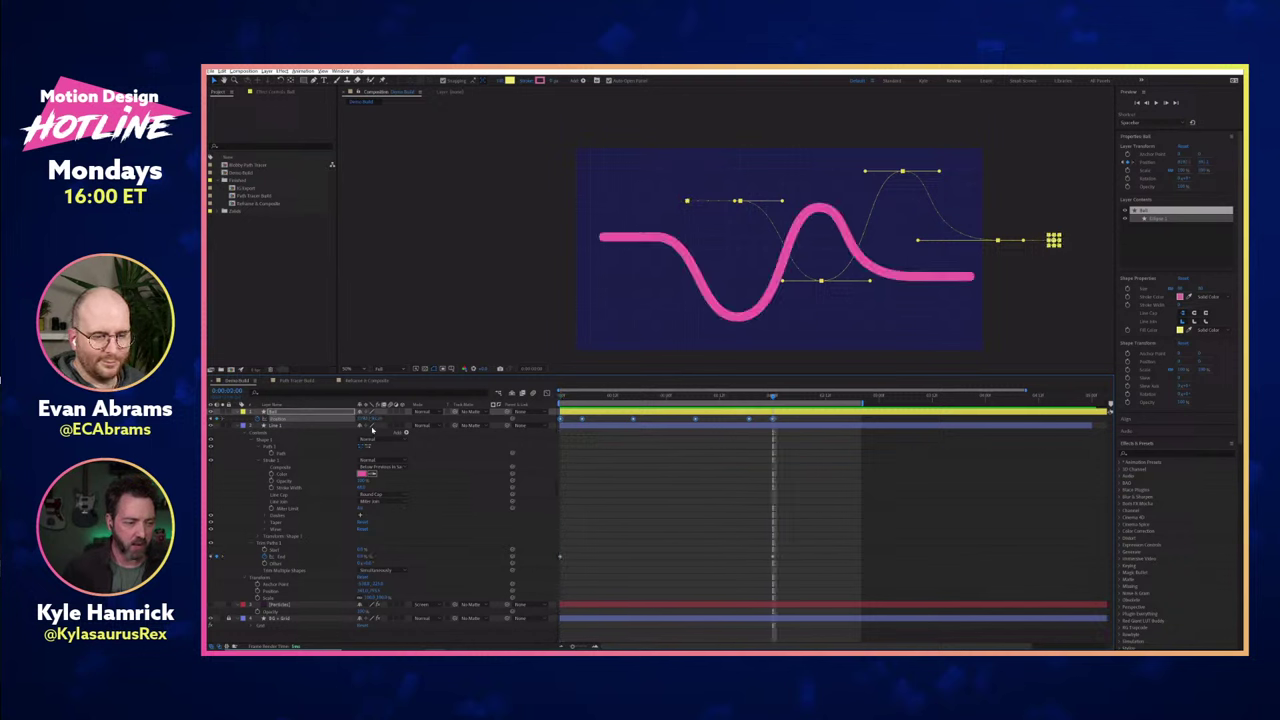
pyautogui.moveTo(366, 418); pyautogui.dragTo(218, 419)
pyautogui.press('Left')
pyautogui.press('Left')
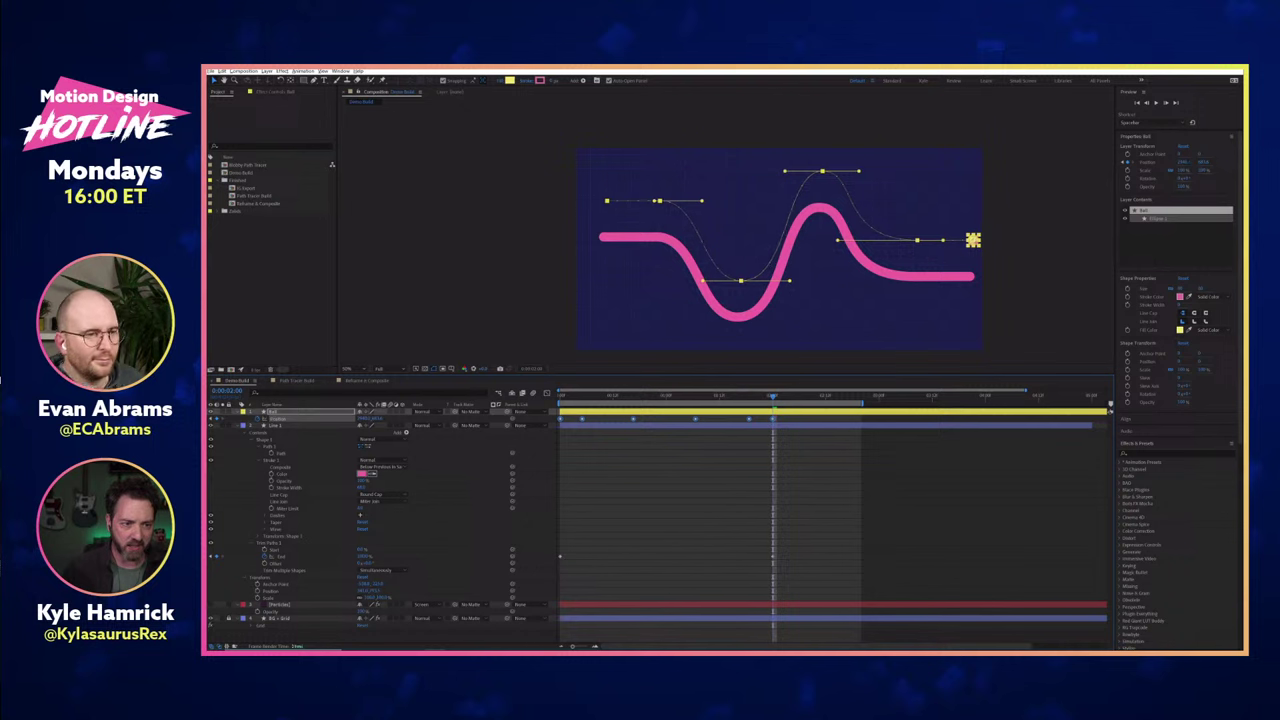
pyautogui.moveTo(381, 418); pyautogui.dragTo(449, 418)
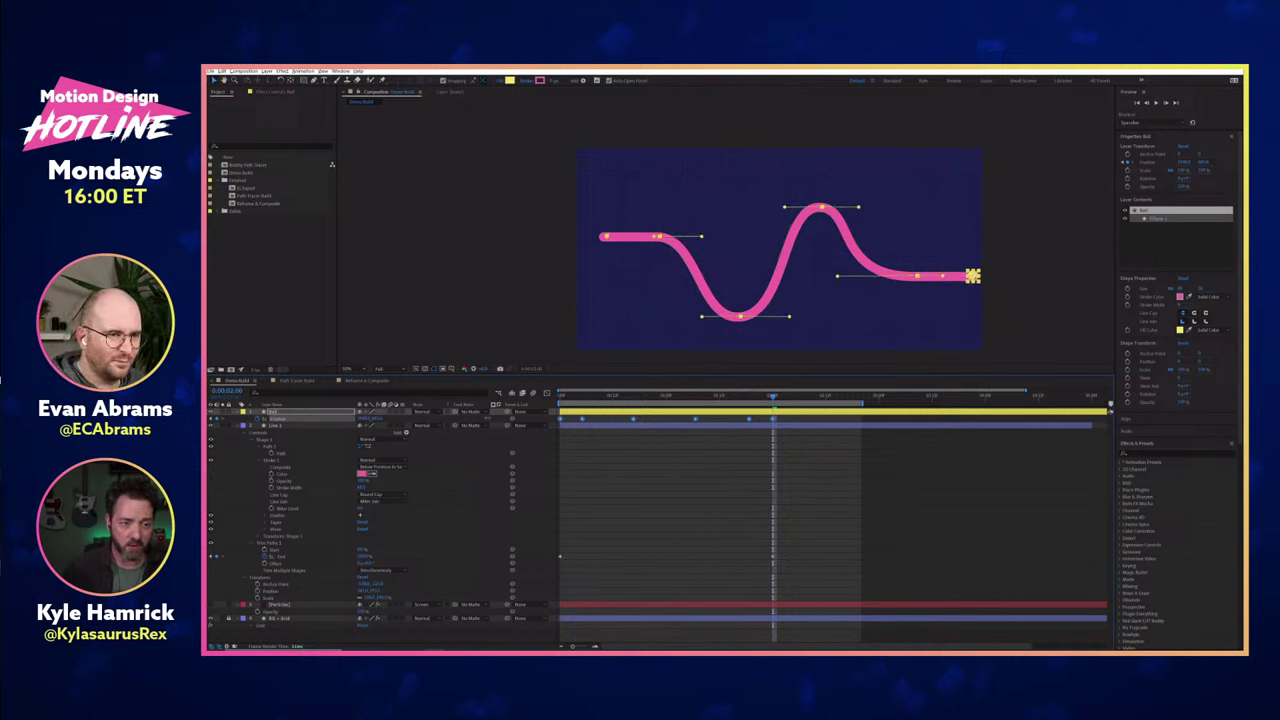
pyautogui.moveTo(362, 418); pyautogui.dragTo(353, 418)
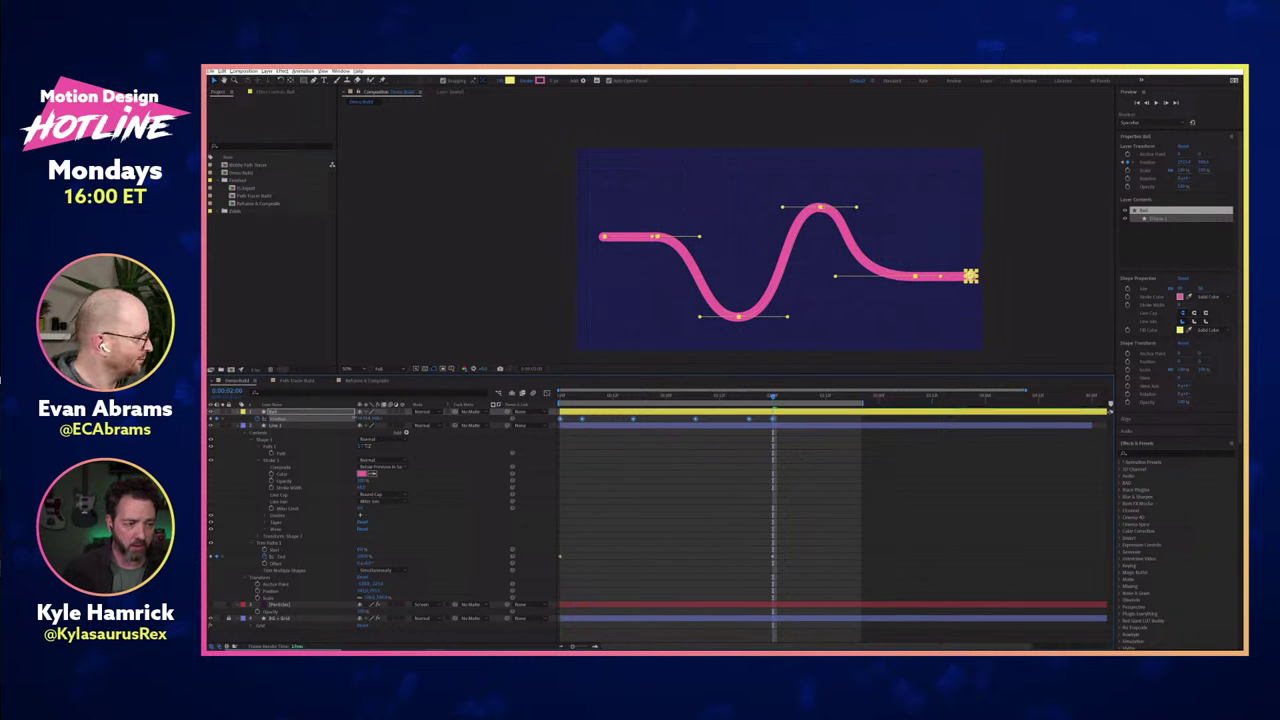
pyautogui.press('space')
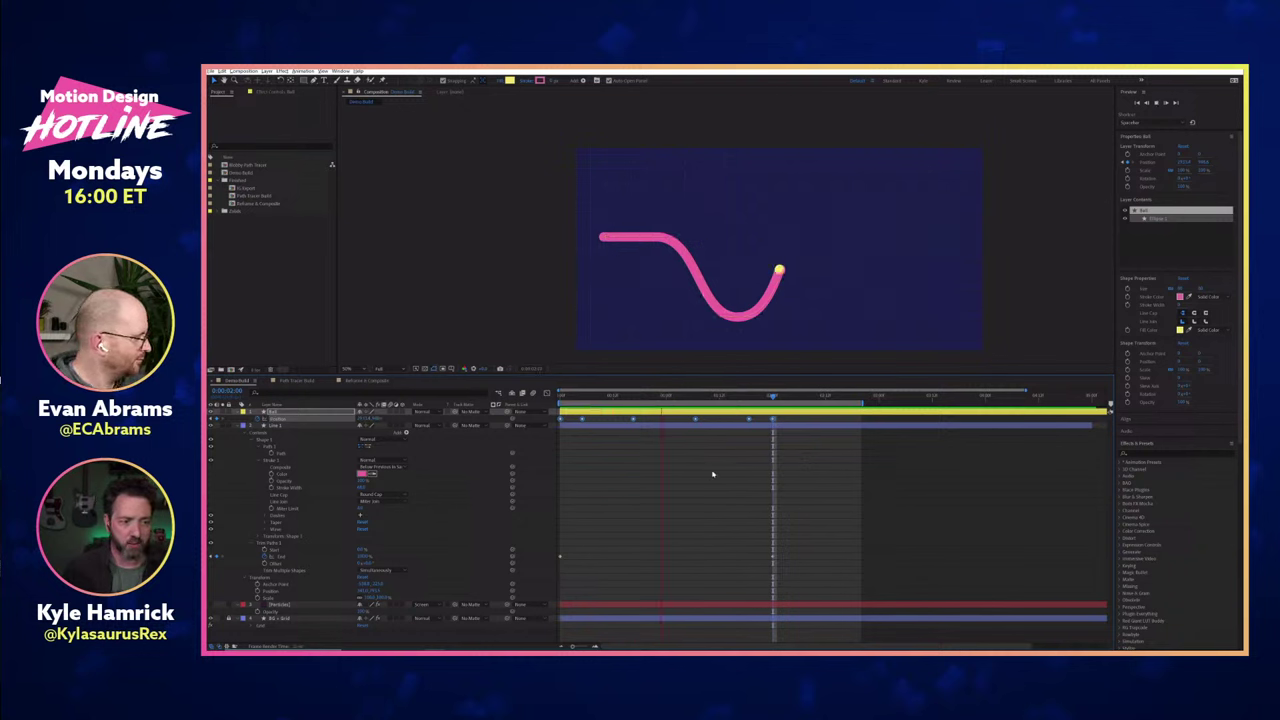
pyautogui.press('space')
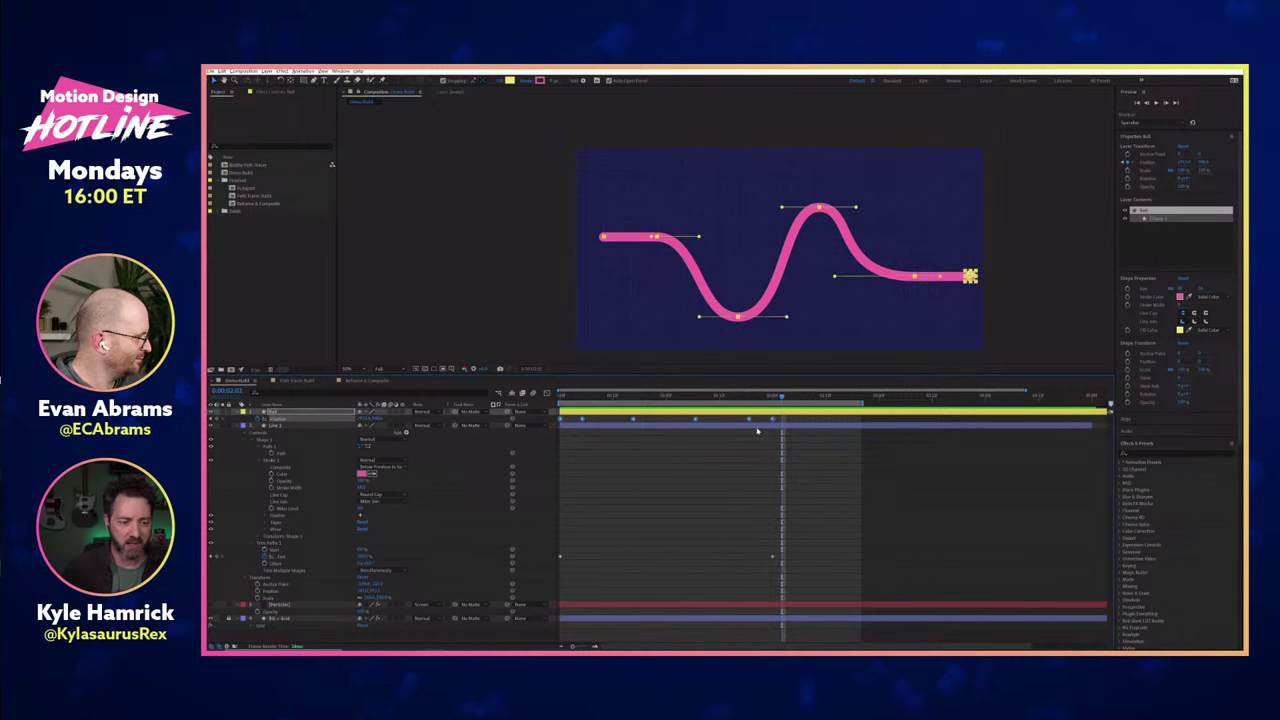
# Reshape the Ball's Position speed graph to dip to zero around 1:07 and peak at the preceding keyframe, and preview it.
pyautogui.click(546, 393)
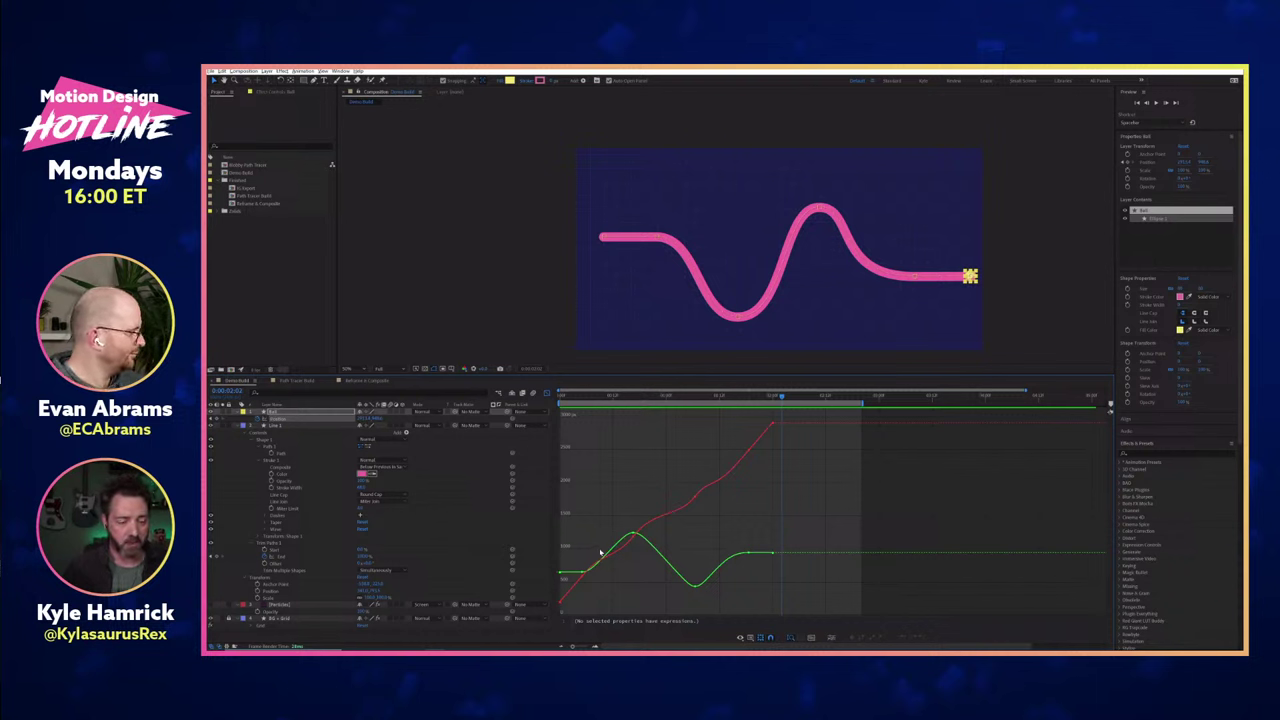
pyautogui.click(751, 637)
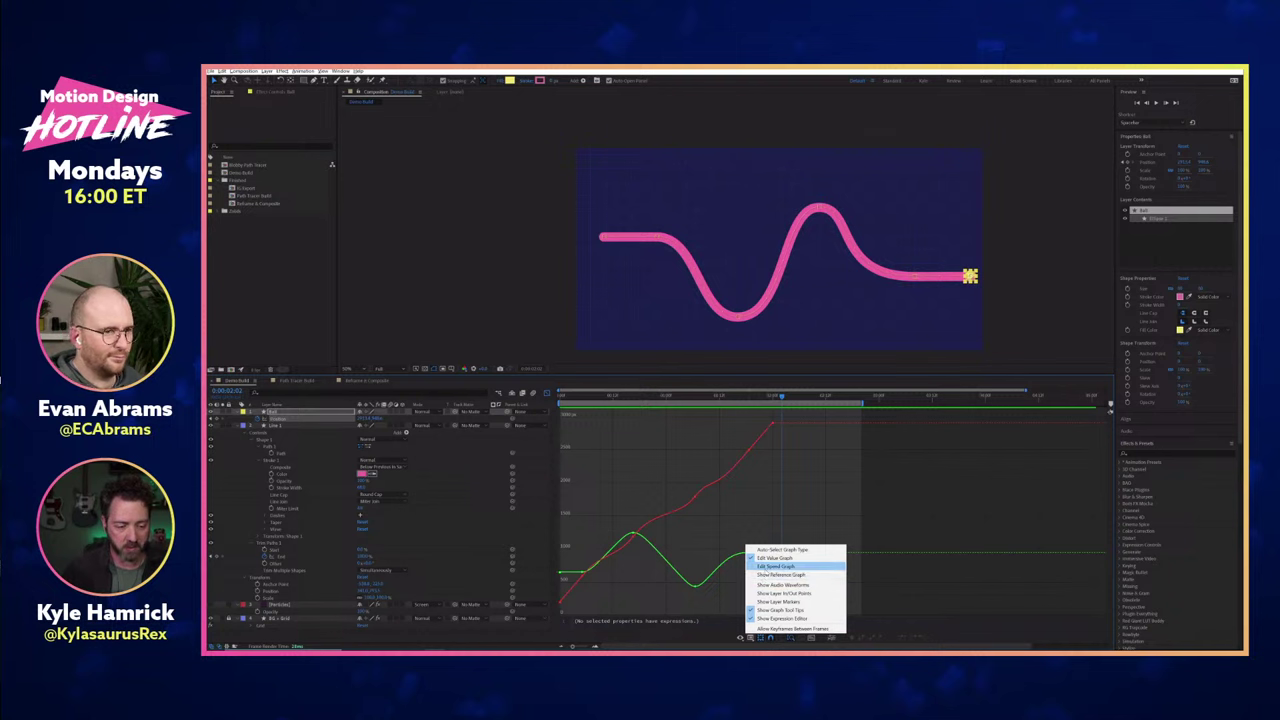
pyautogui.click(762, 576)
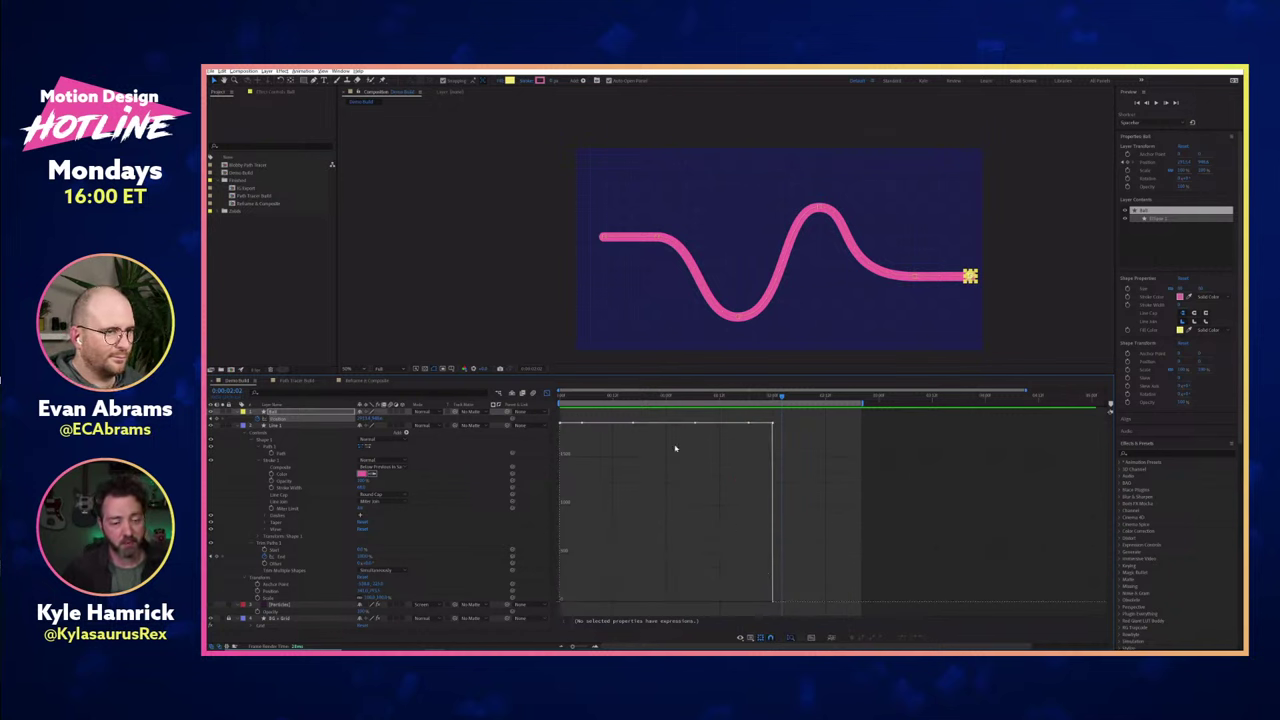
pyautogui.click(696, 398)
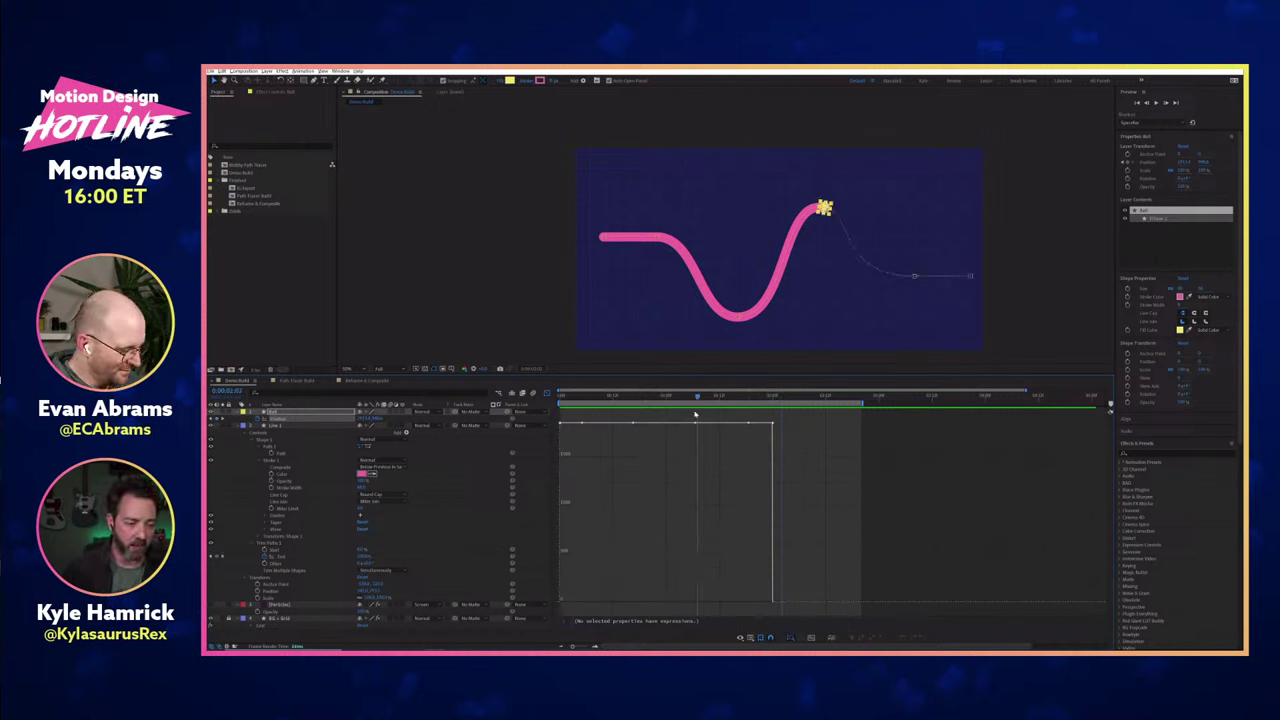
pyautogui.moveTo(697, 424)
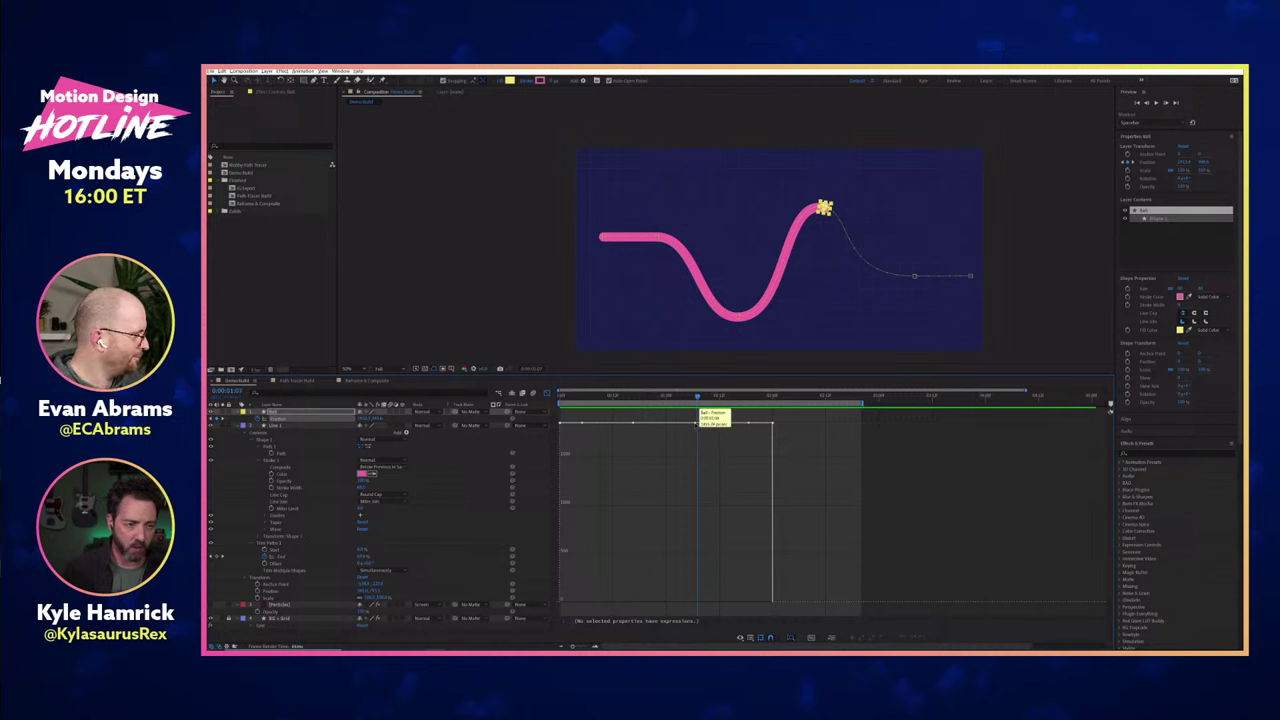
pyautogui.moveTo(697, 424); pyautogui.dragTo(692, 607)
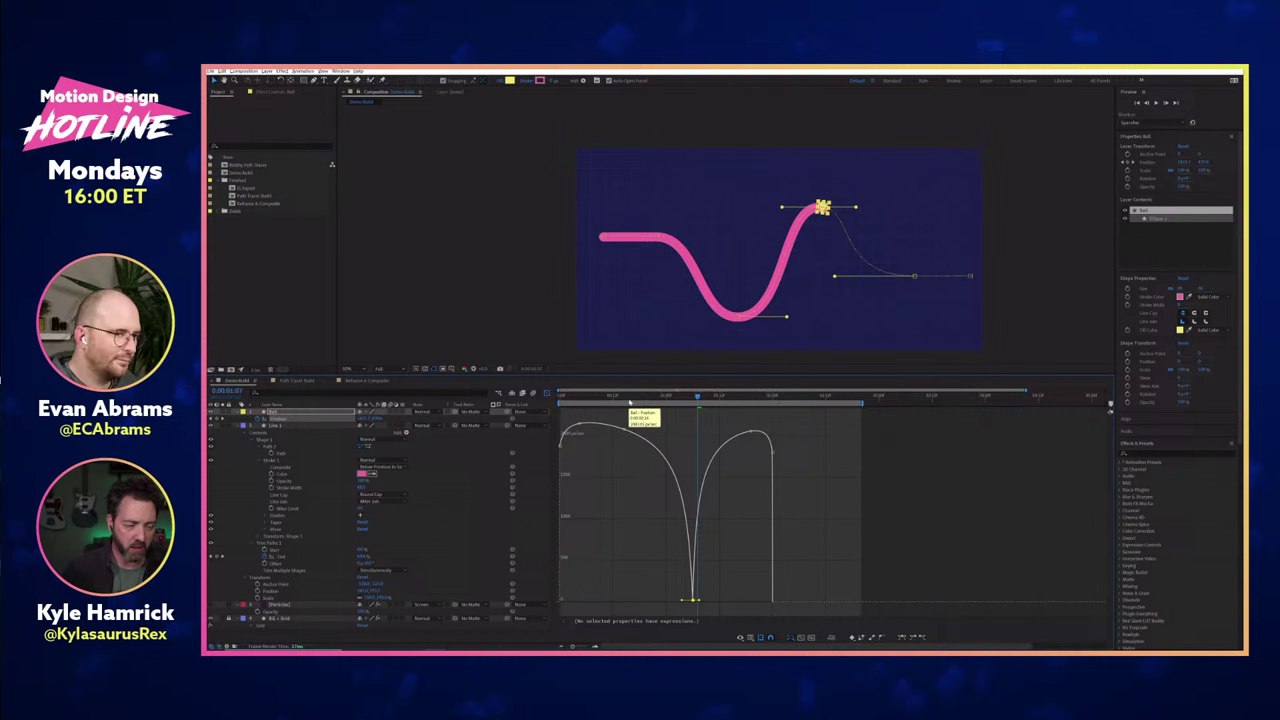
pyautogui.moveTo(626, 424)
pyautogui.mouseDown()
pyautogui.moveTo(628, 341)
pyautogui.moveTo(632, 469)
pyautogui.mouseUp()
pyautogui.press('space')
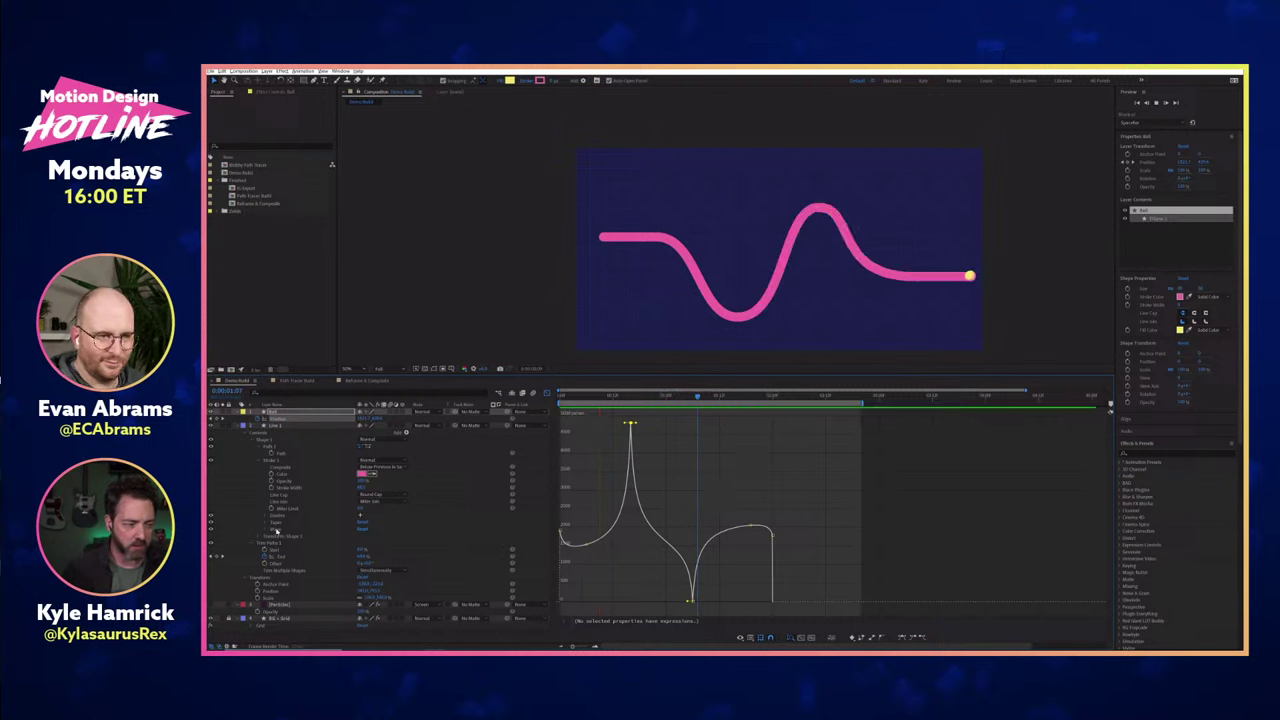
pyautogui.press('space')
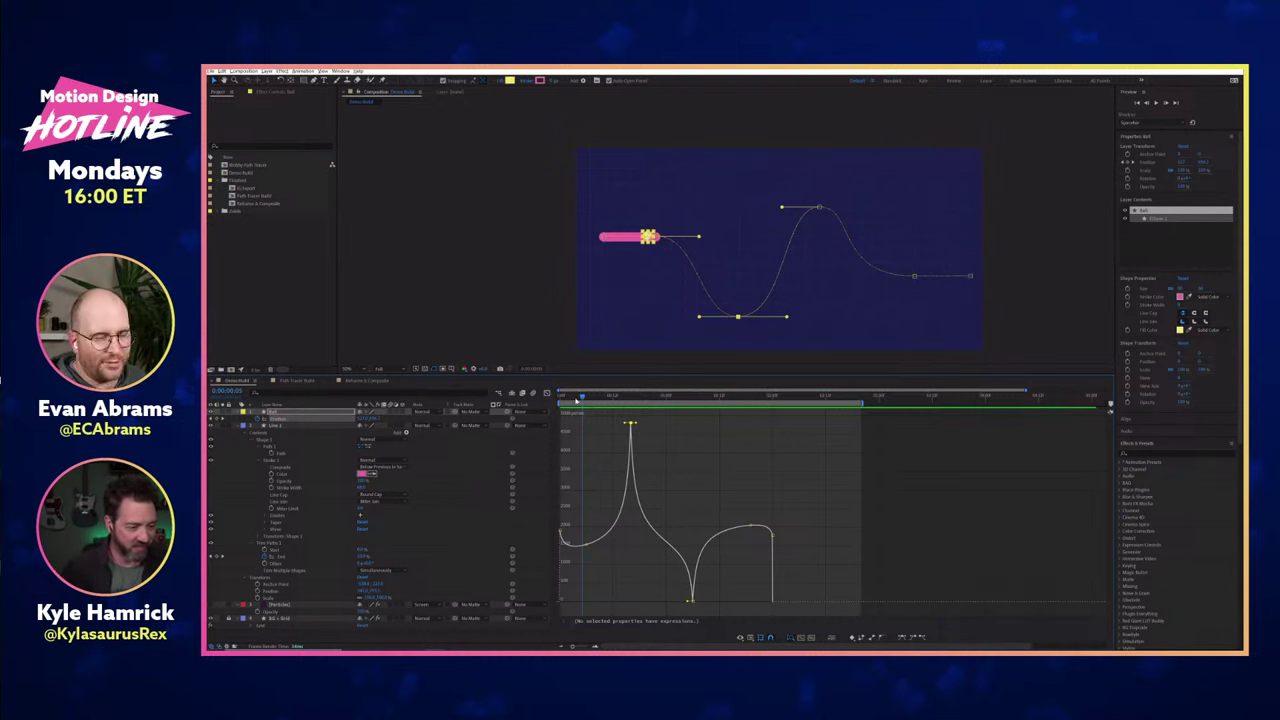
# Leave the Graph Editor and remove all of the Ball's Position keyframes with the ball at the line's start.
pyautogui.click(546, 393)
pyautogui.click(565, 398)
pyautogui.moveTo(565, 399); pyautogui.dragTo(558, 399)
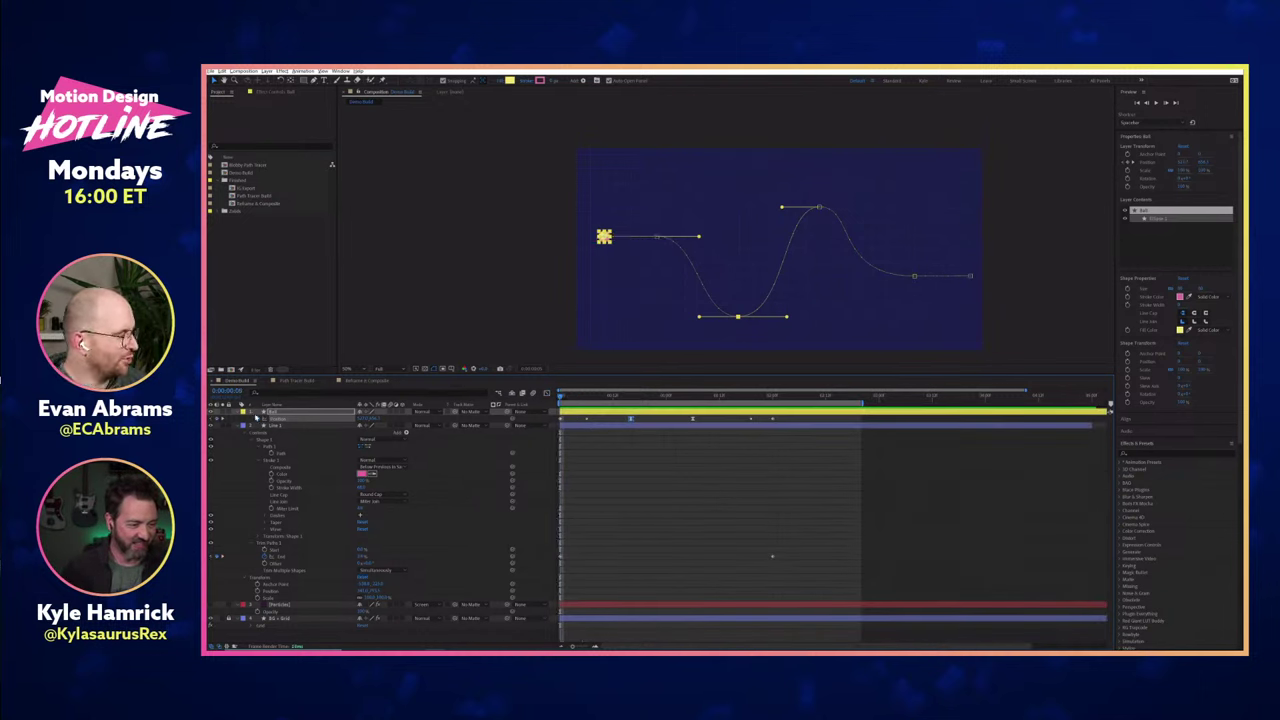
pyautogui.click(258, 418)
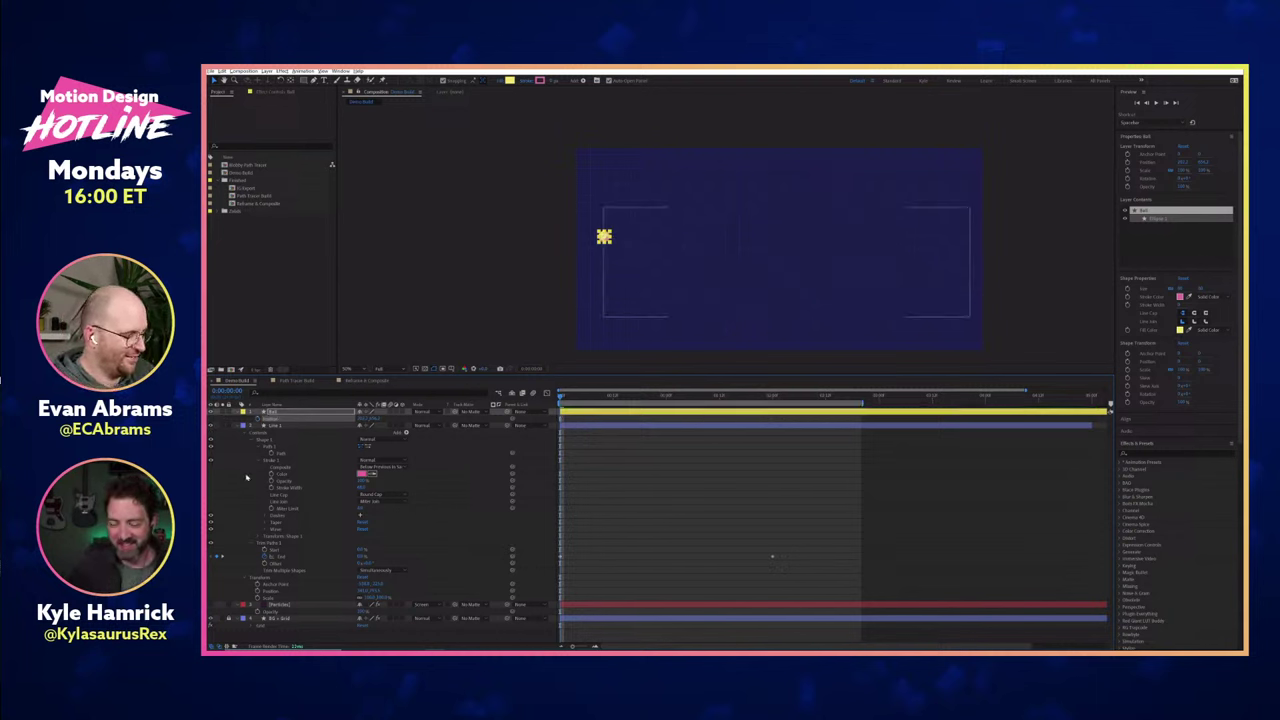
# Play part of the line reveal and reduce Line 1's stroke width to make it thinner than the ball.
pyautogui.press('space')
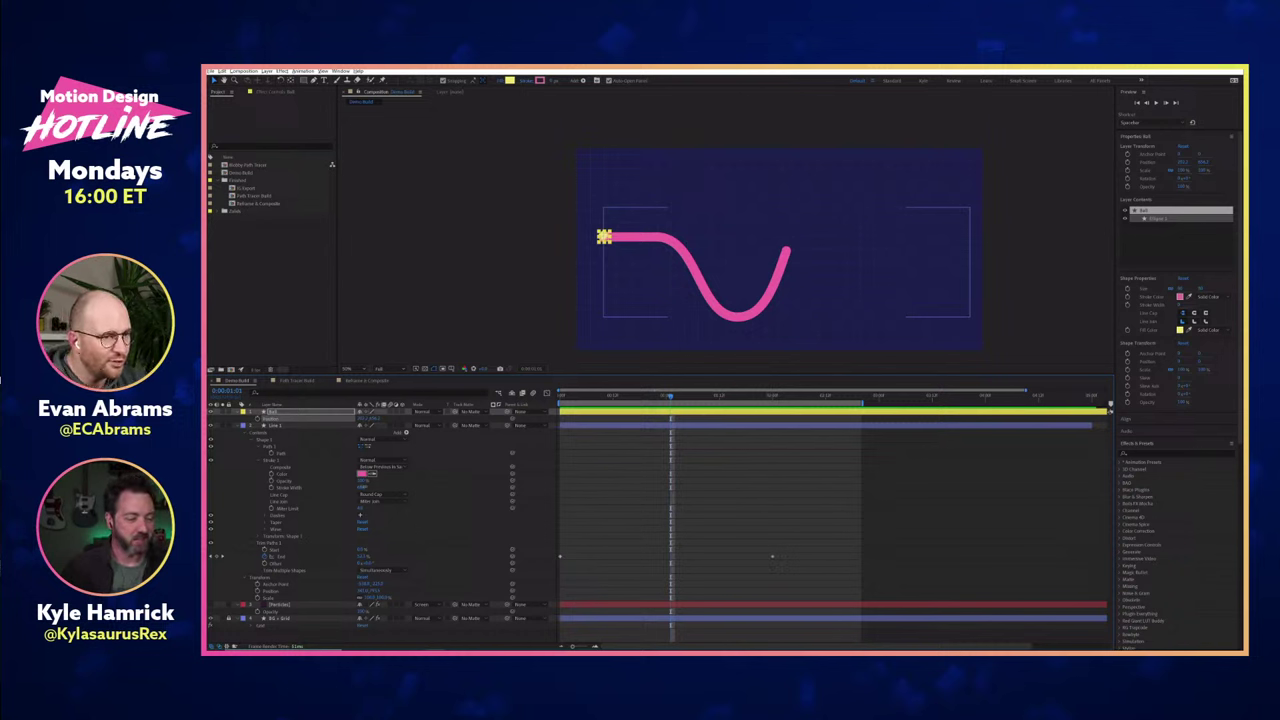
pyautogui.moveTo(363, 488); pyautogui.dragTo(345, 491)
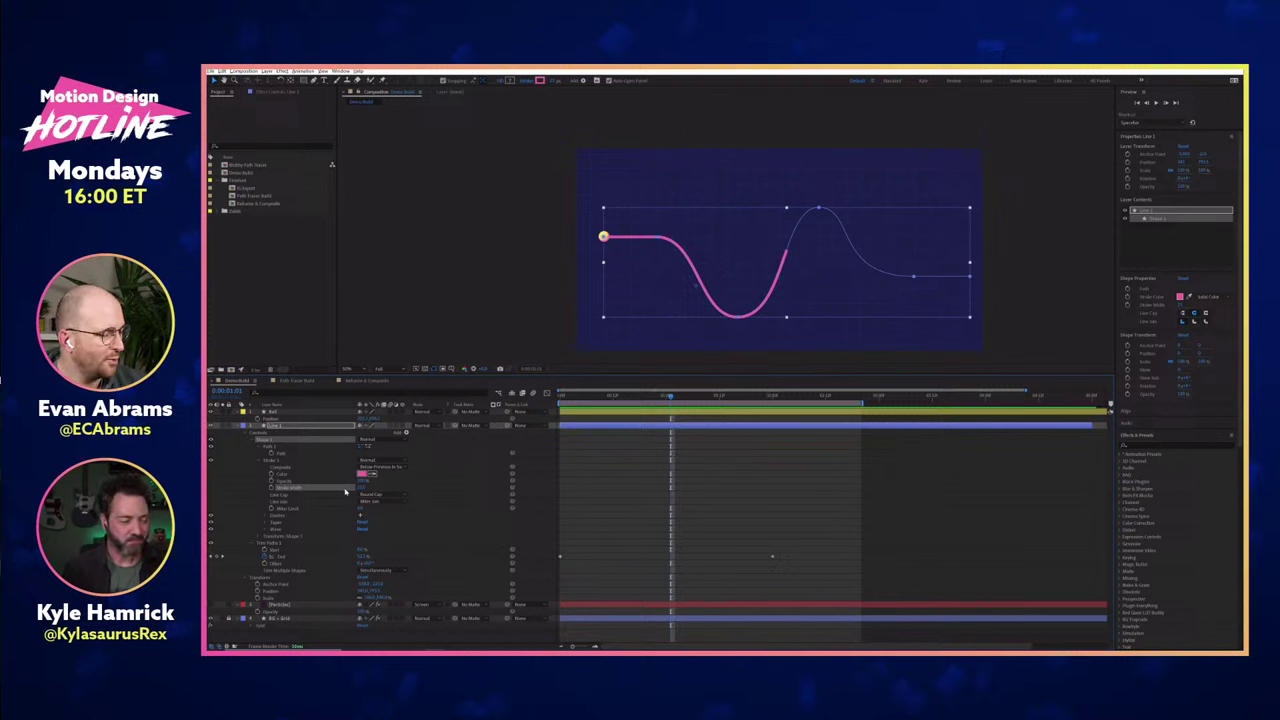
pyautogui.click(362, 487)
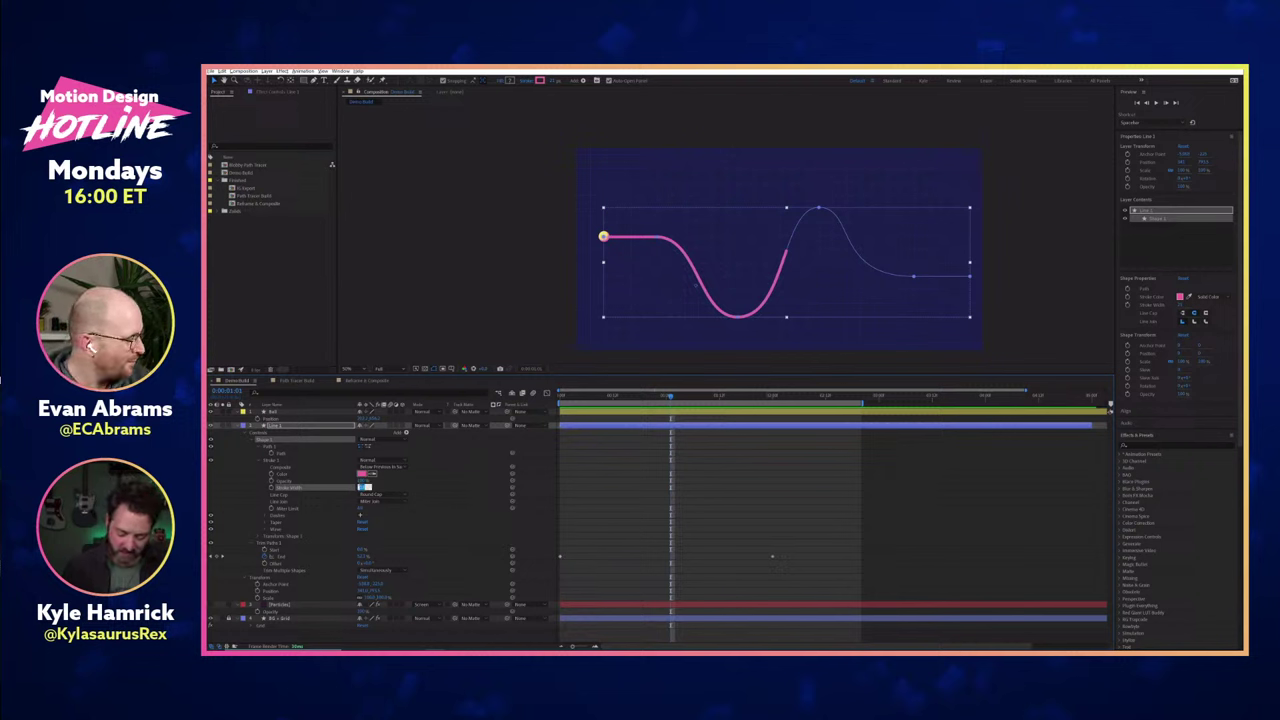
pyautogui.click(441, 492)
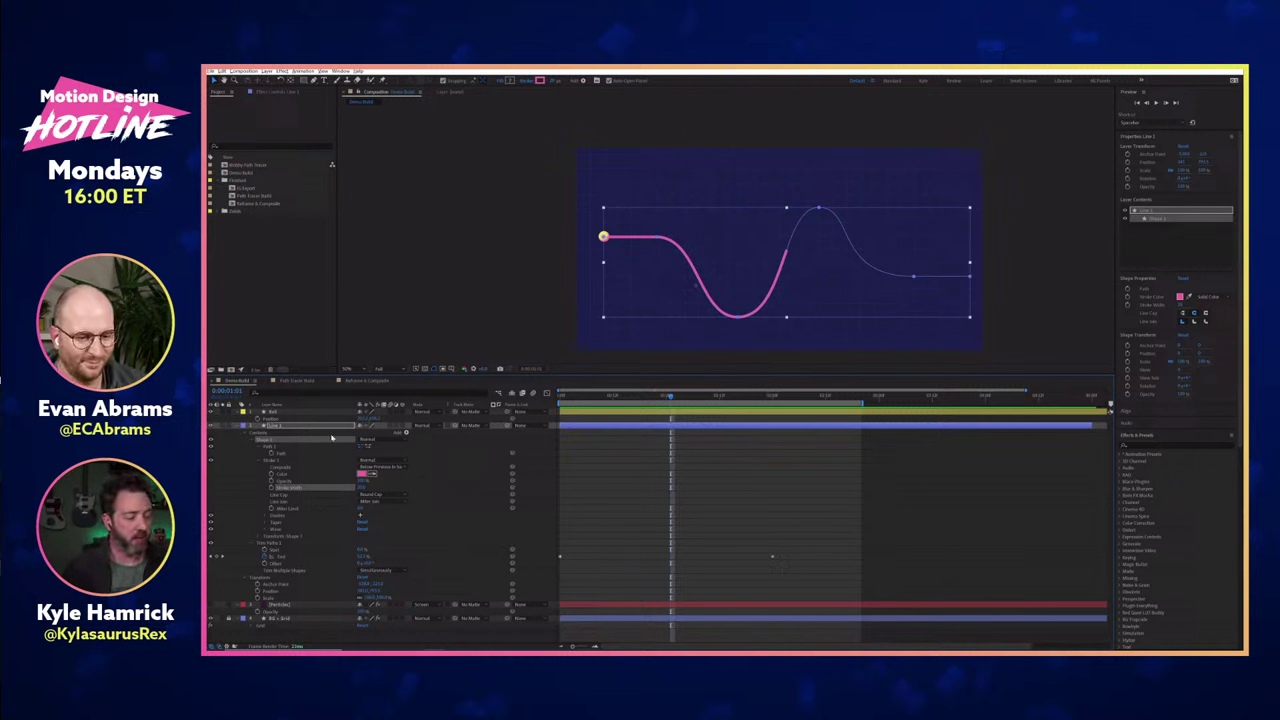
# Create a Trace Path null from Line 1's Path property using the Create Nulls From Paths script, and close the script.
pyautogui.click(288, 454)
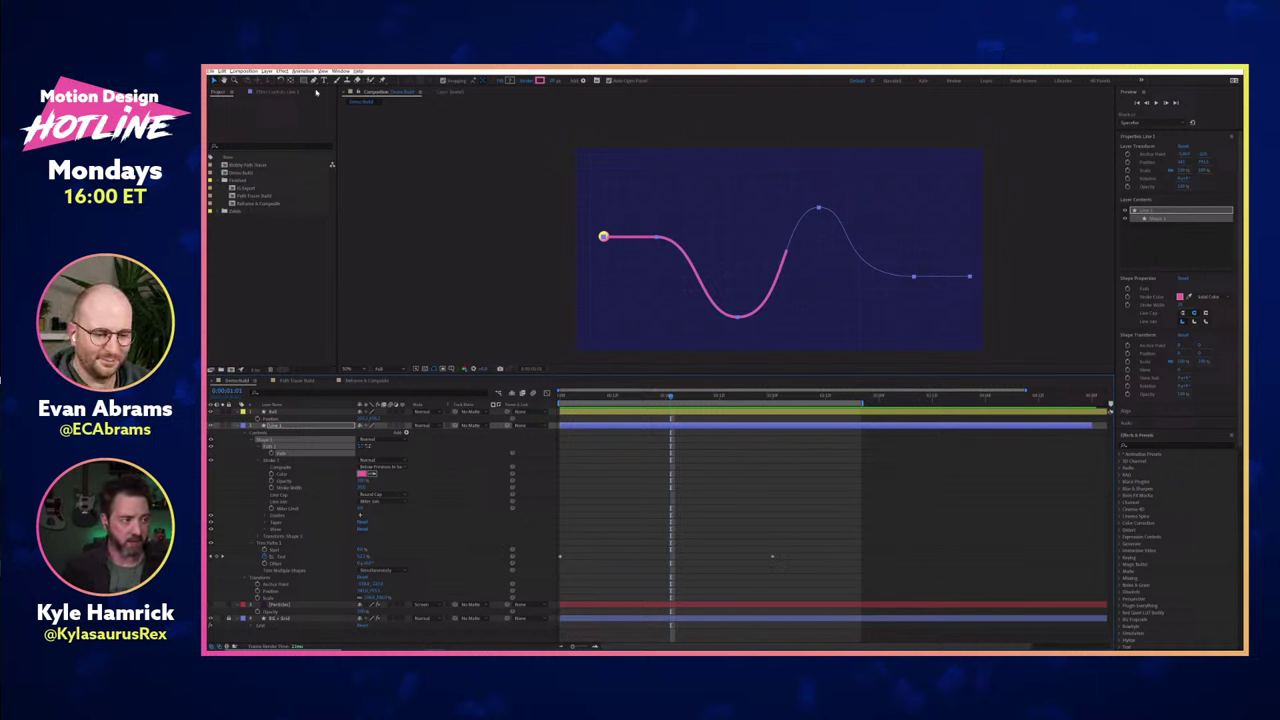
pyautogui.click(341, 72)
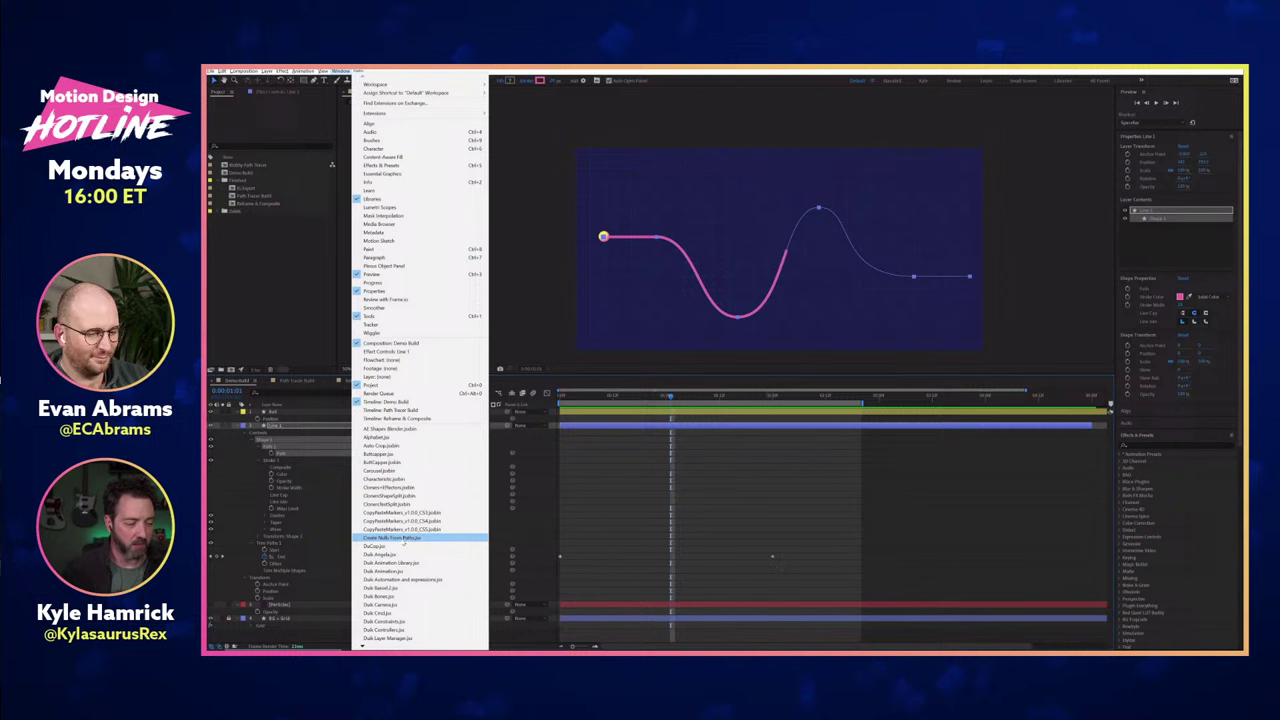
pyautogui.click(400, 538)
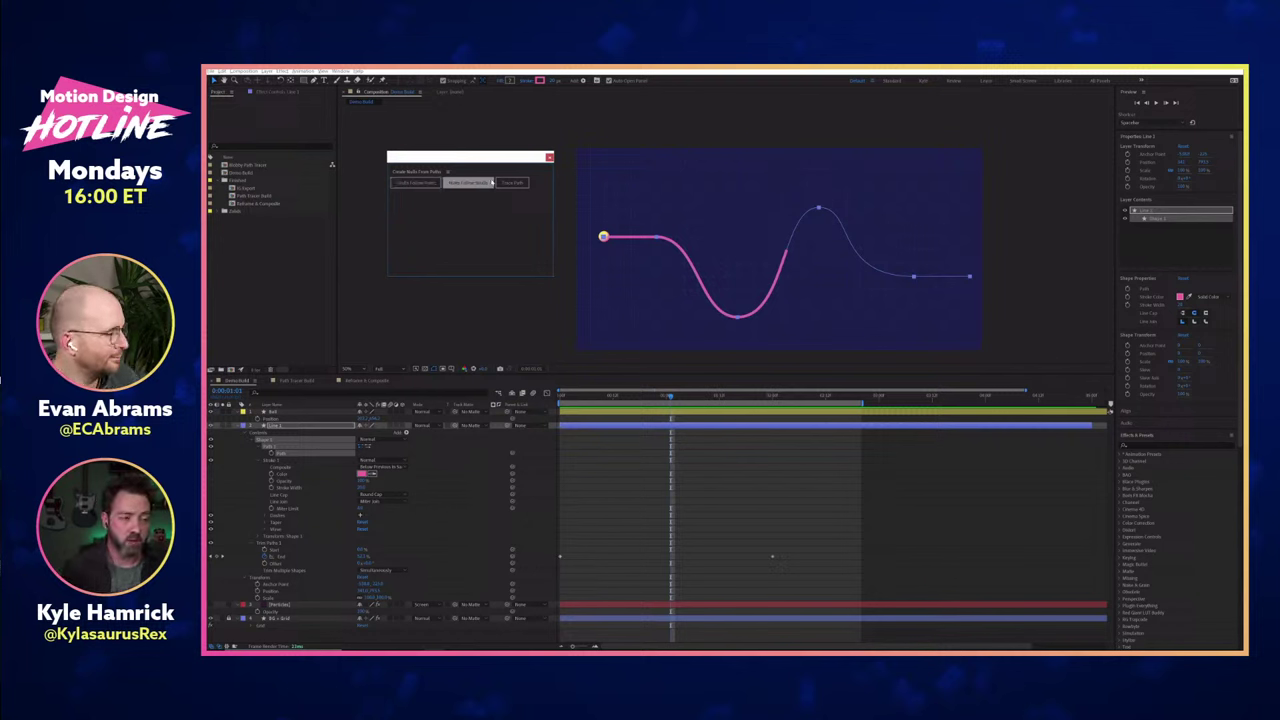
pyautogui.click(515, 184)
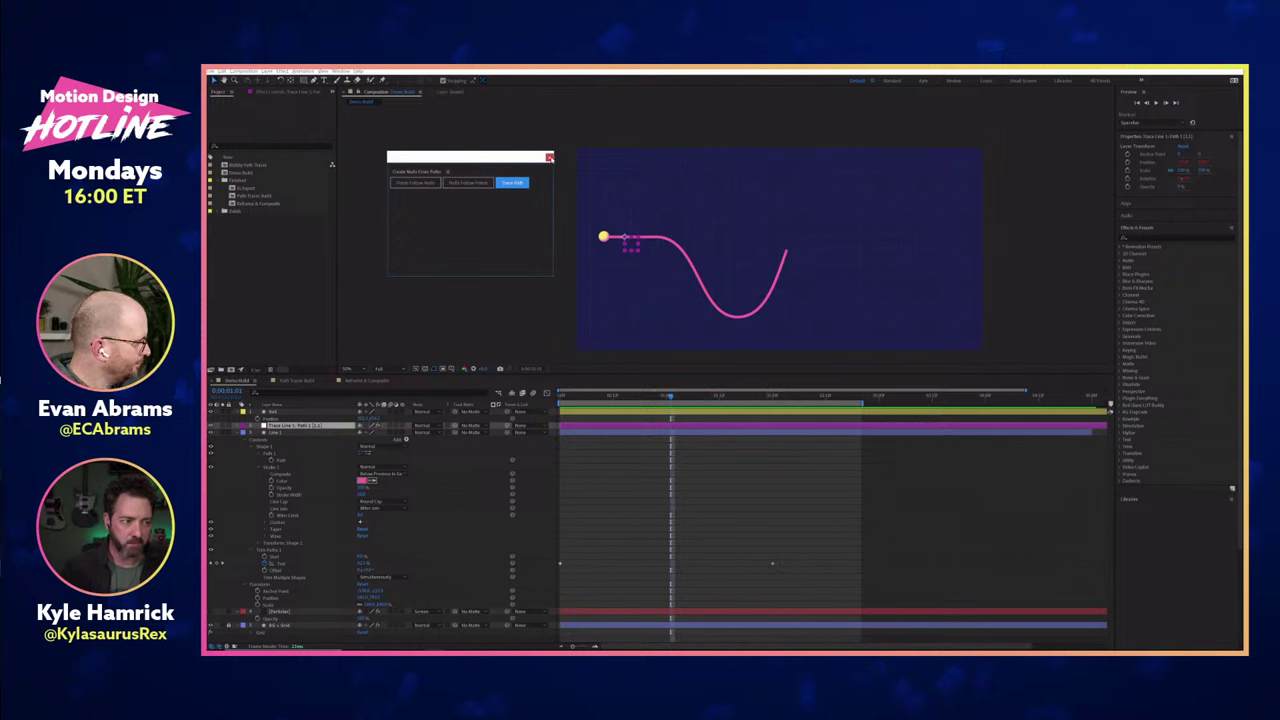
pyautogui.click(549, 157)
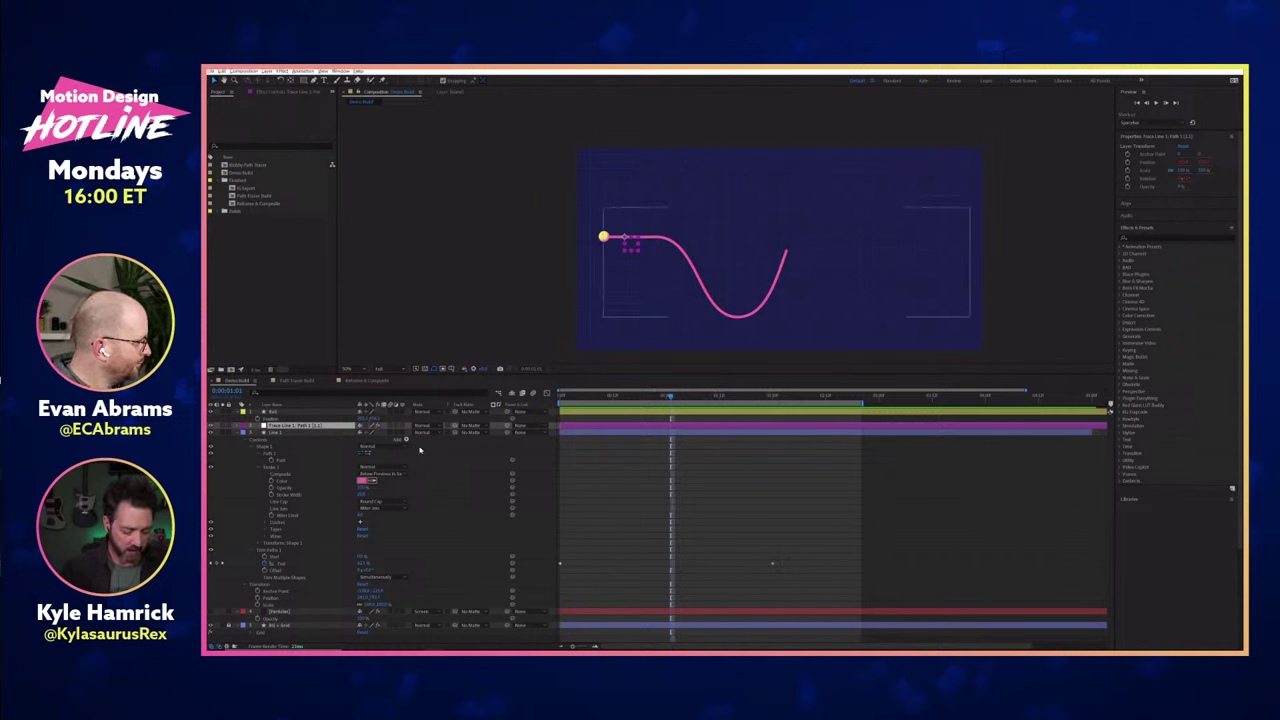
# Reveal the trace null's Progress keyframes, check its motion, and move the end keyframe to two seconds to match the line reveal.
pyautogui.press('u')
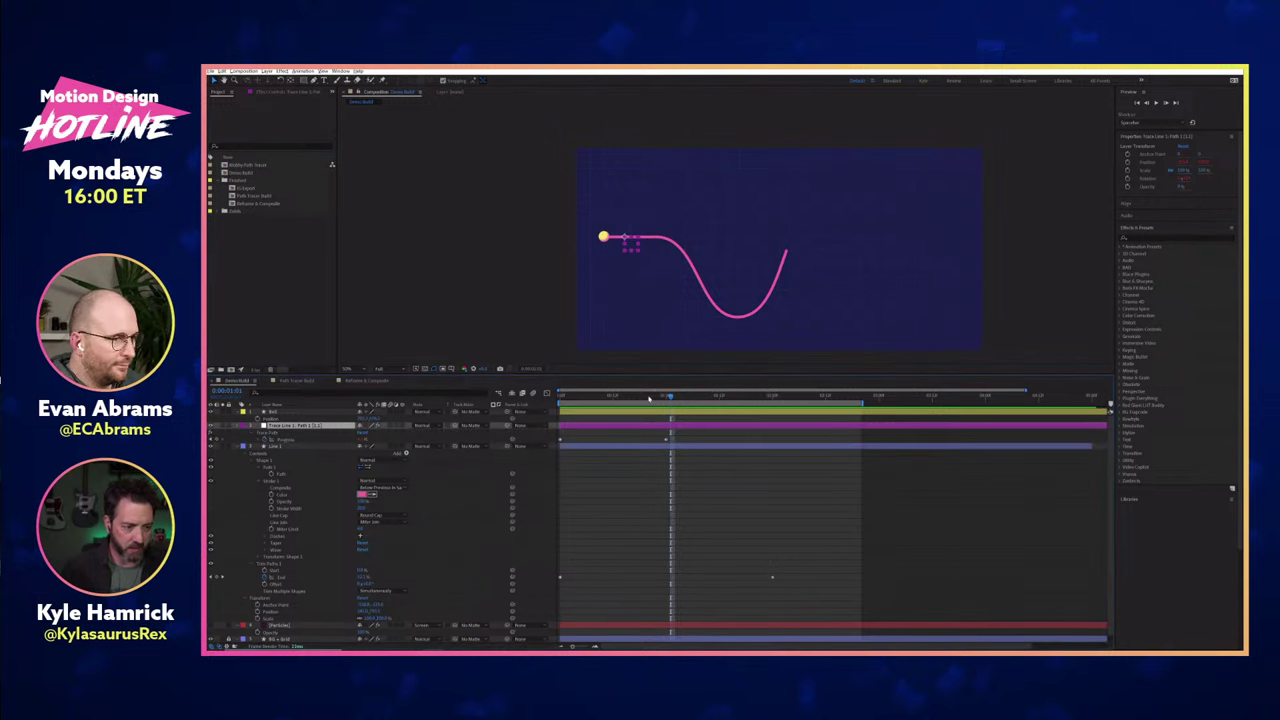
pyautogui.moveTo(648, 398)
pyautogui.mouseDown()
pyautogui.moveTo(577, 398)
pyautogui.moveTo(595, 398)
pyautogui.mouseUp()
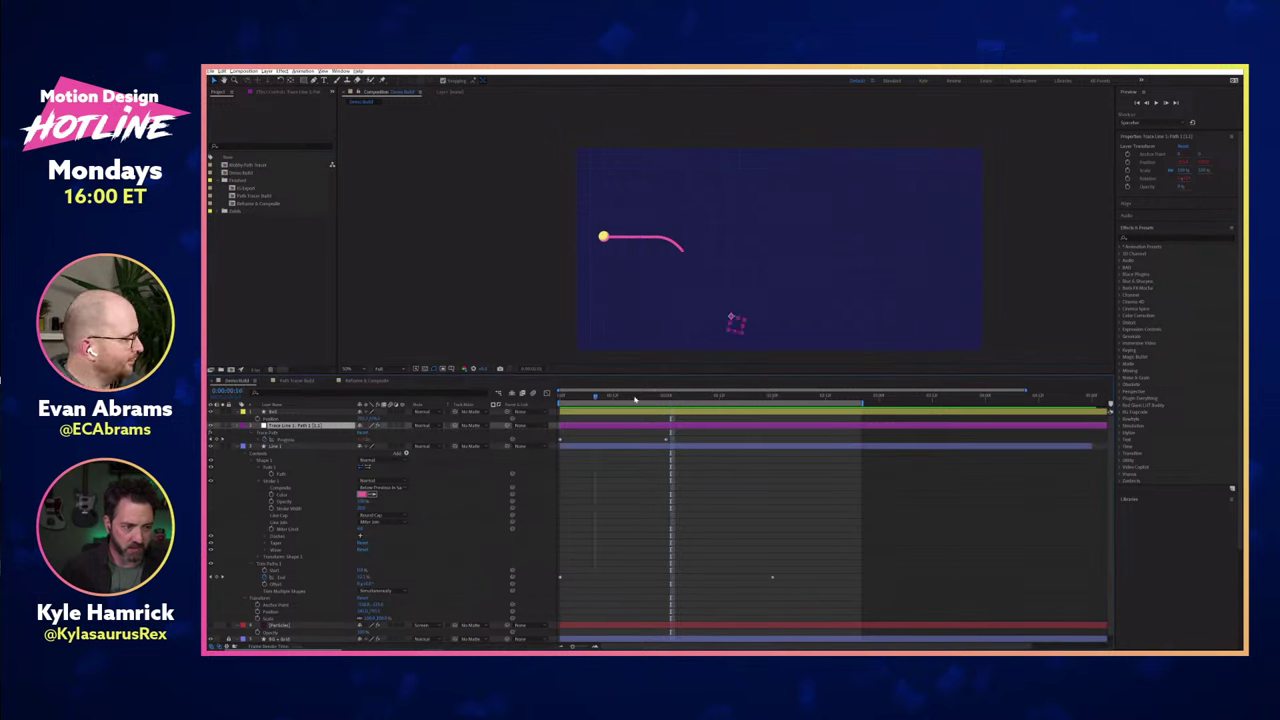
pyautogui.press('space')
pyautogui.press('space')
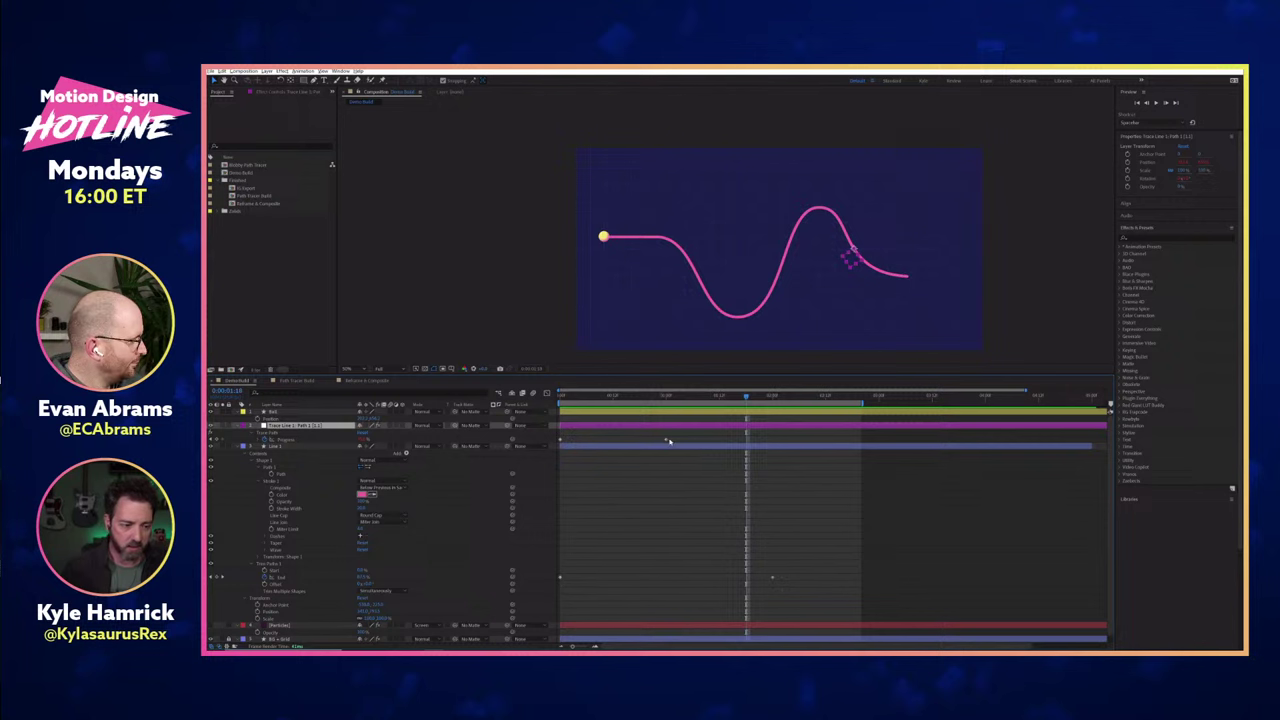
pyautogui.moveTo(666, 440); pyautogui.dragTo(775, 443)
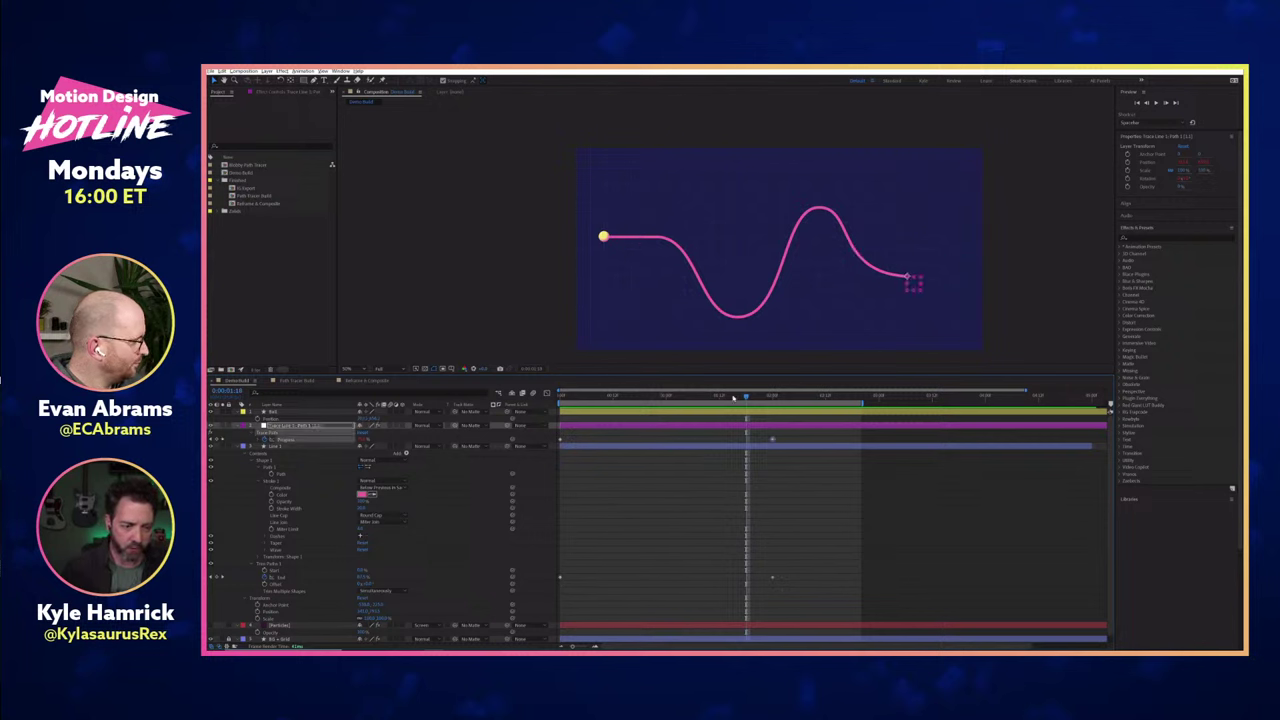
# Parent the Ball layer to the trace null, snapping it to the null's position, and check that it follows the line.
pyautogui.moveTo(748, 398)
pyautogui.mouseDown()
pyautogui.moveTo(562, 397)
pyautogui.moveTo(752, 397)
pyautogui.moveTo(698, 397)
pyautogui.mouseUp()
pyautogui.moveTo(507, 412); pyautogui.dragTo(326, 428)
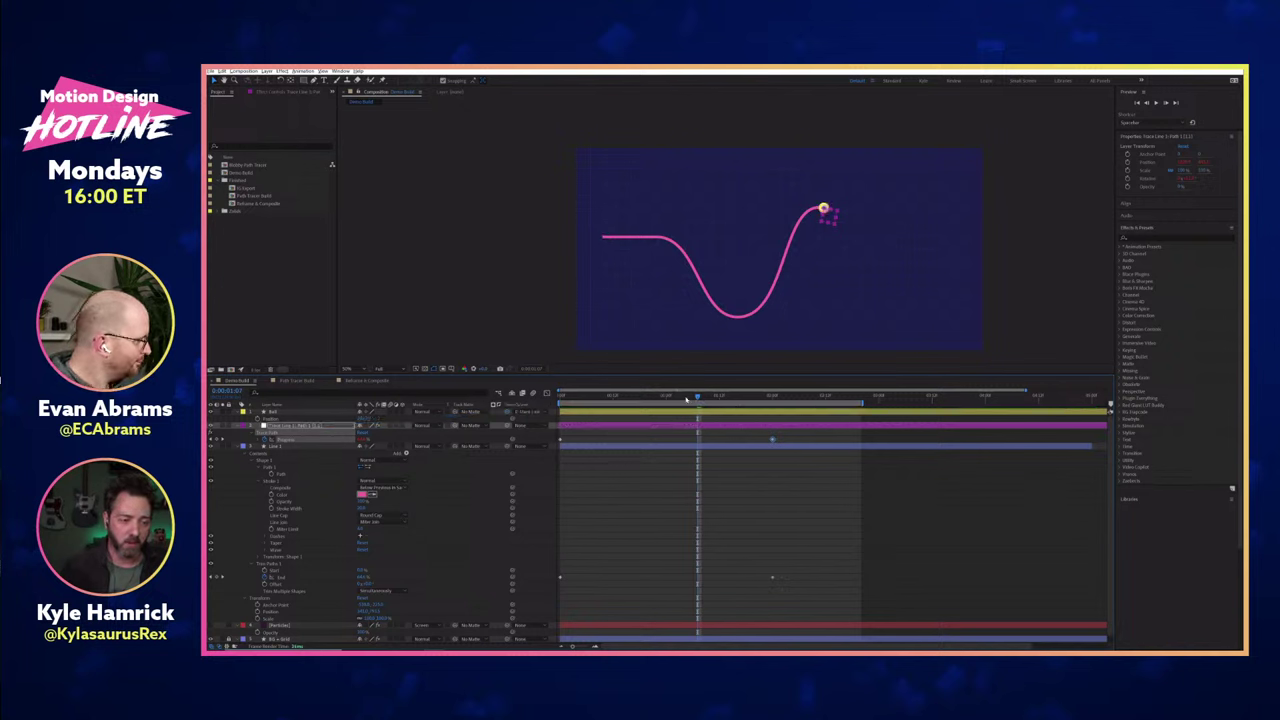
pyautogui.moveTo(686, 399); pyautogui.dragTo(677, 491)
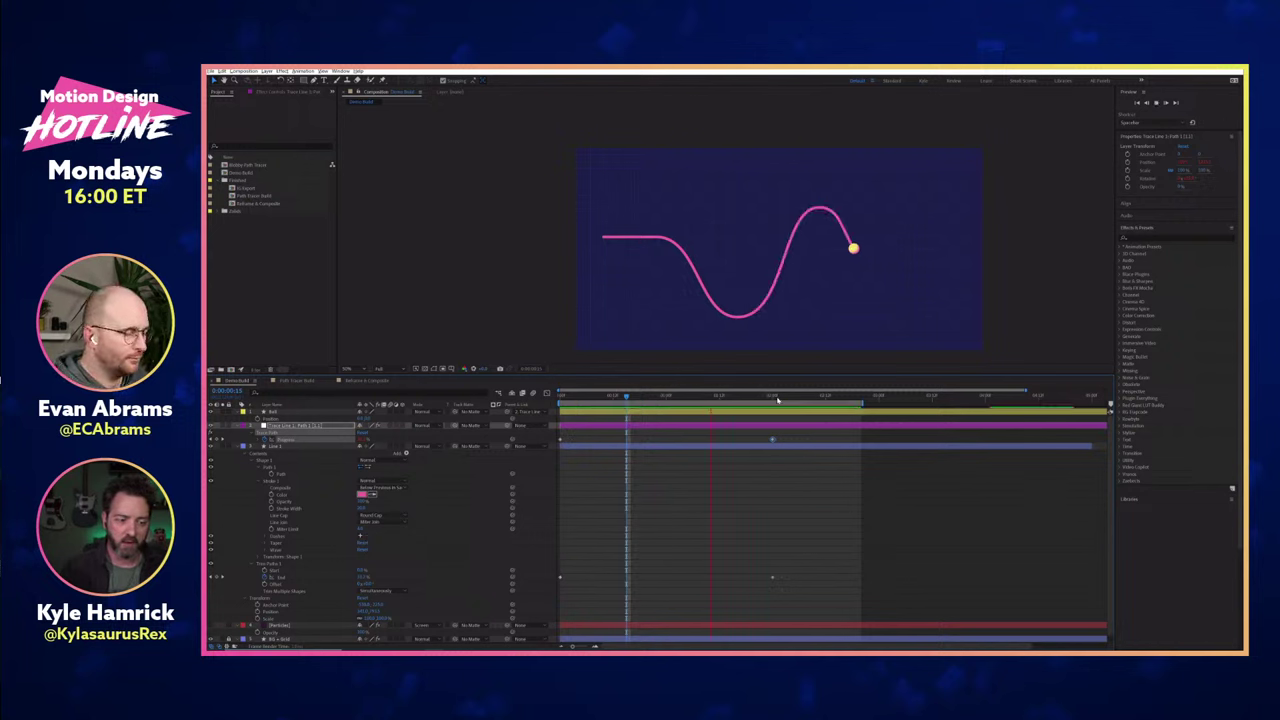
# Go to 2:14, remove the looping expression from the trace null's Progress property, and preview the animation.
pyautogui.click(835, 398)
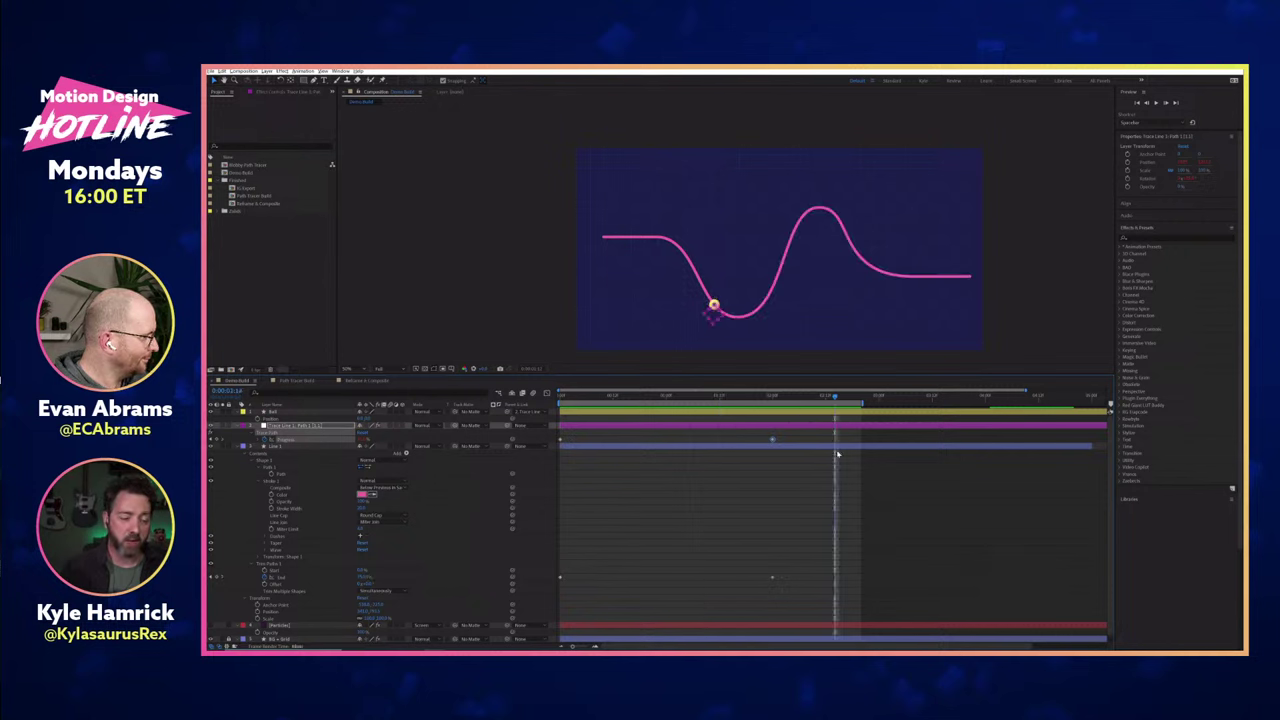
pyautogui.click(257, 439)
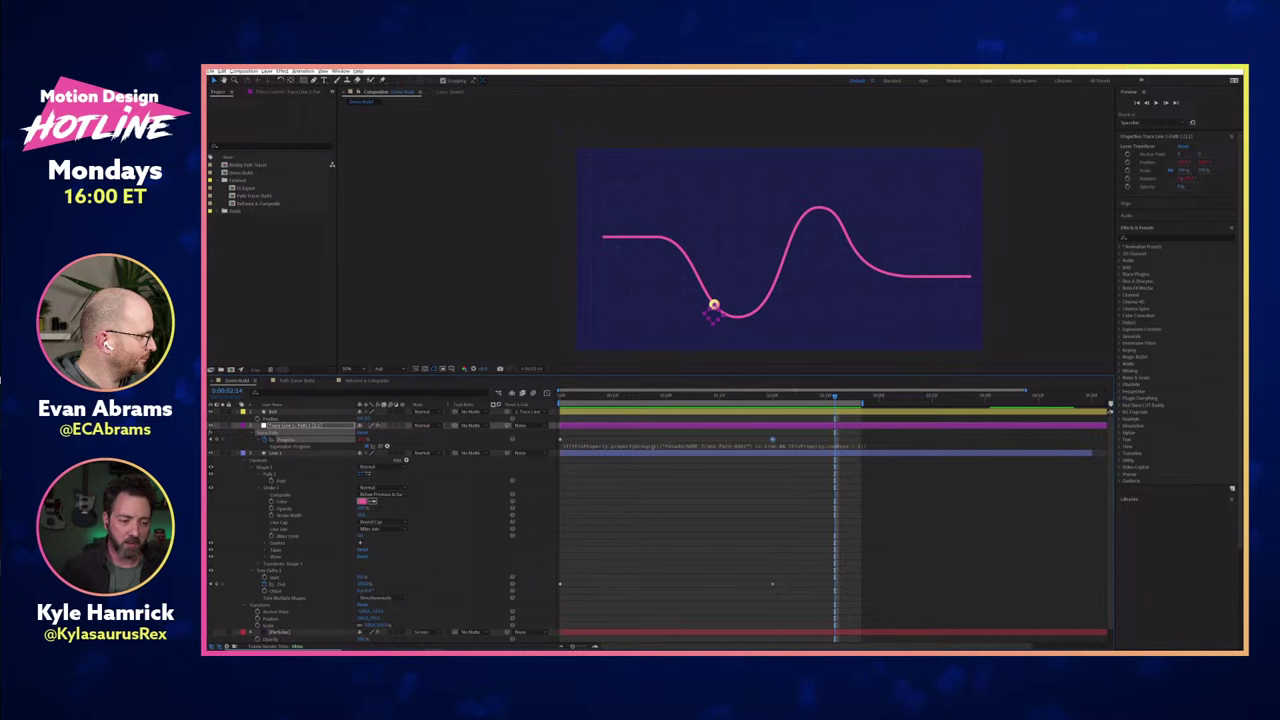
pyautogui.keyDown('alt'); pyautogui.click(264, 440); pyautogui.keyUp('alt')
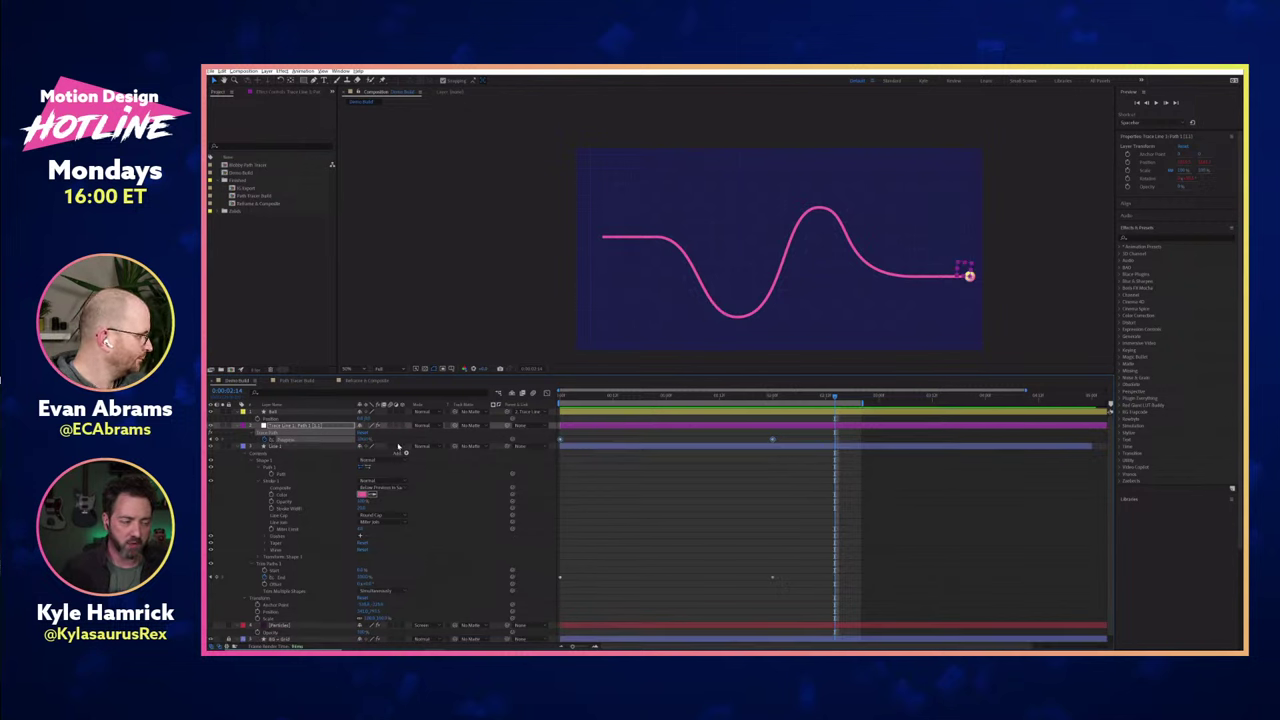
pyautogui.press('space')
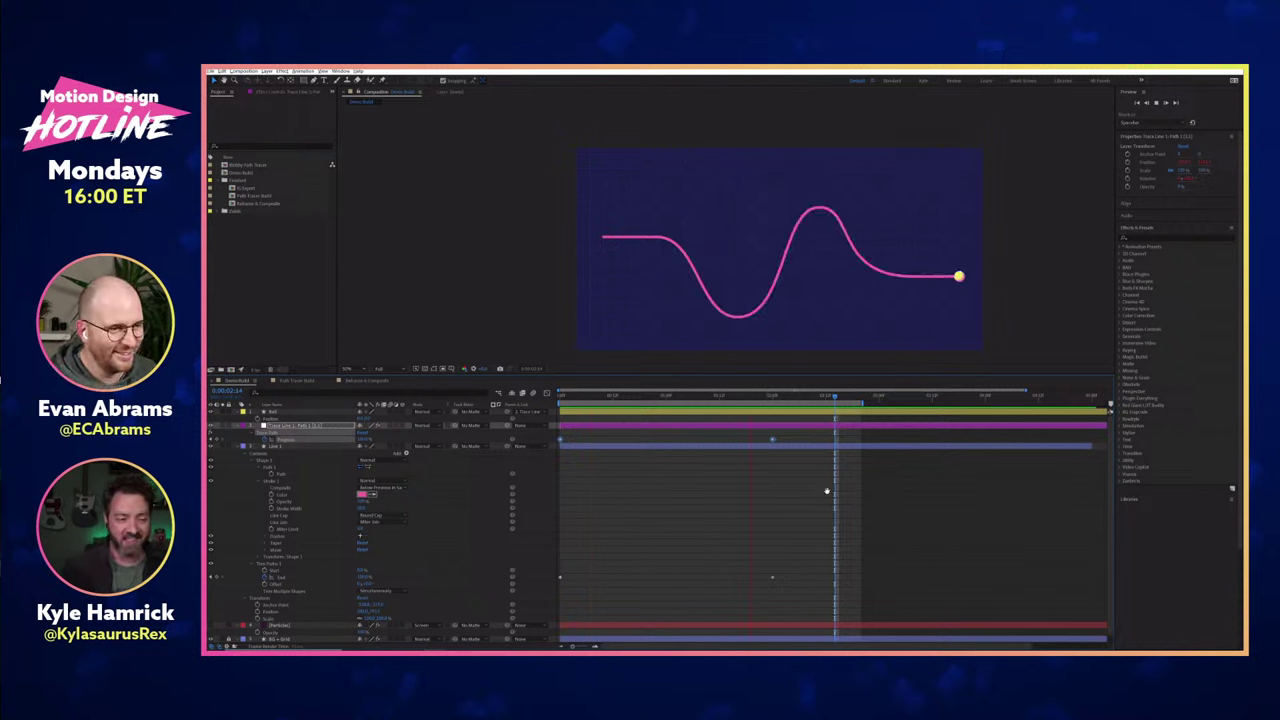
# Stop the preview, duplicate the Ball layer, delete the copy's layer styles, and greatly enlarge its ellipse.
pyautogui.press('space')
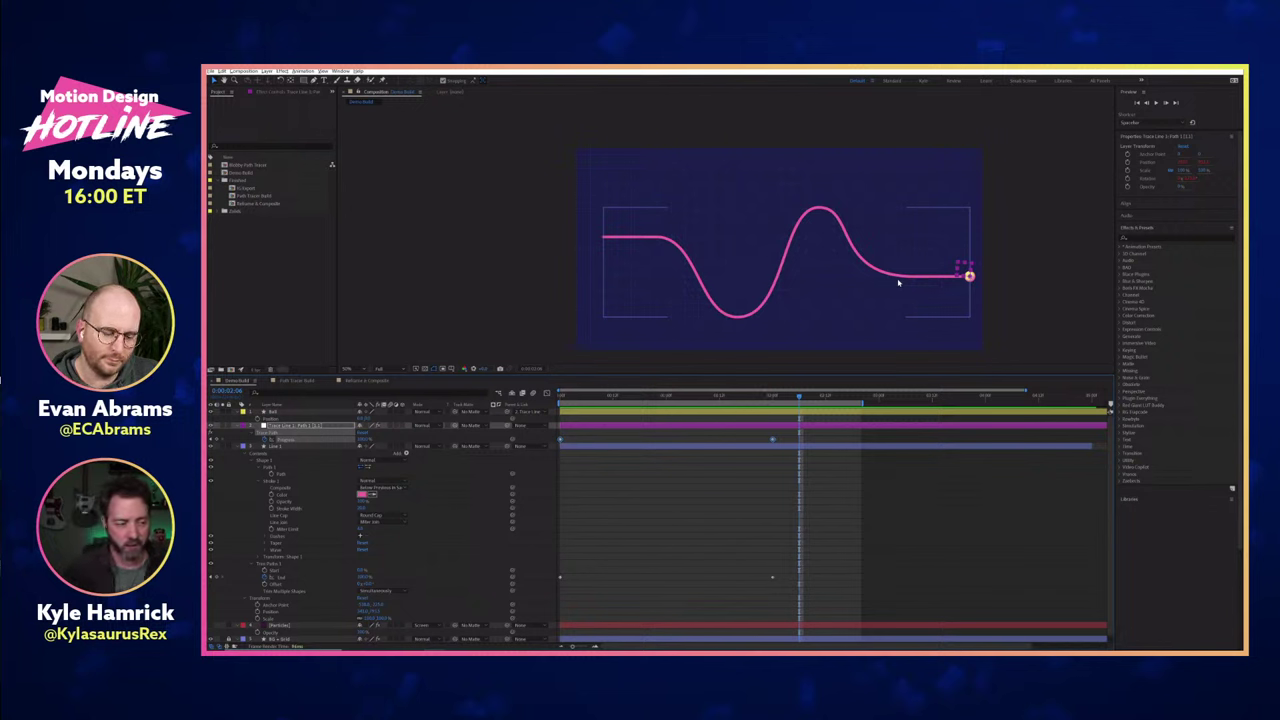
pyautogui.click(318, 413)
pyautogui.hotkey('ctrl', 'd')
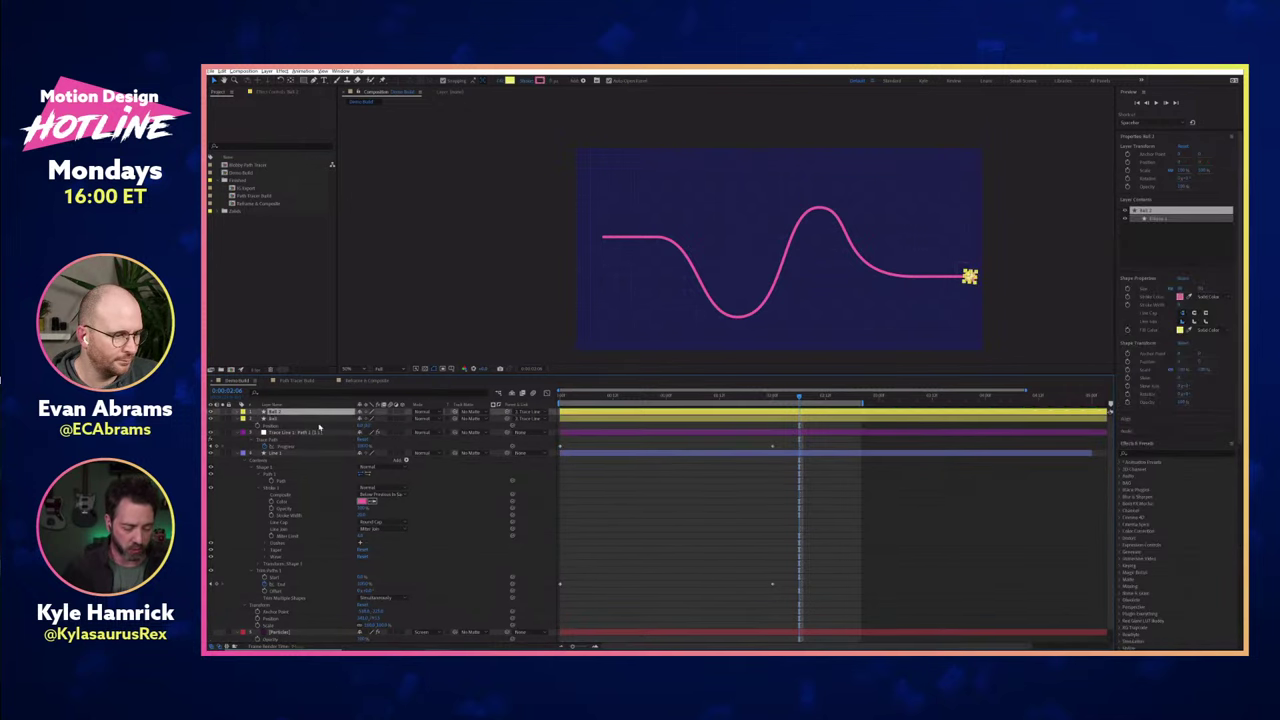
pyautogui.press('u')
pyautogui.press('u')
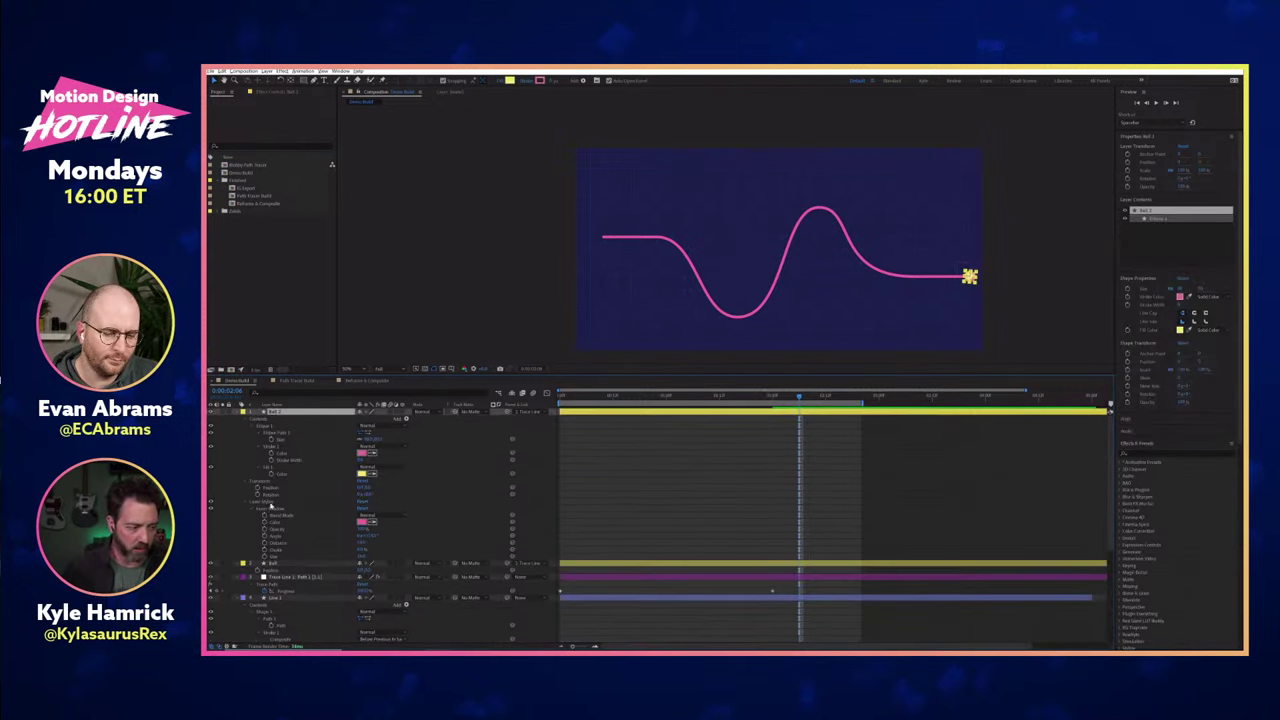
pyautogui.click(268, 502)
pyautogui.press('Delete')
pyautogui.moveTo(379, 439); pyautogui.dragTo(655, 439)
pyautogui.click(1039, 256)
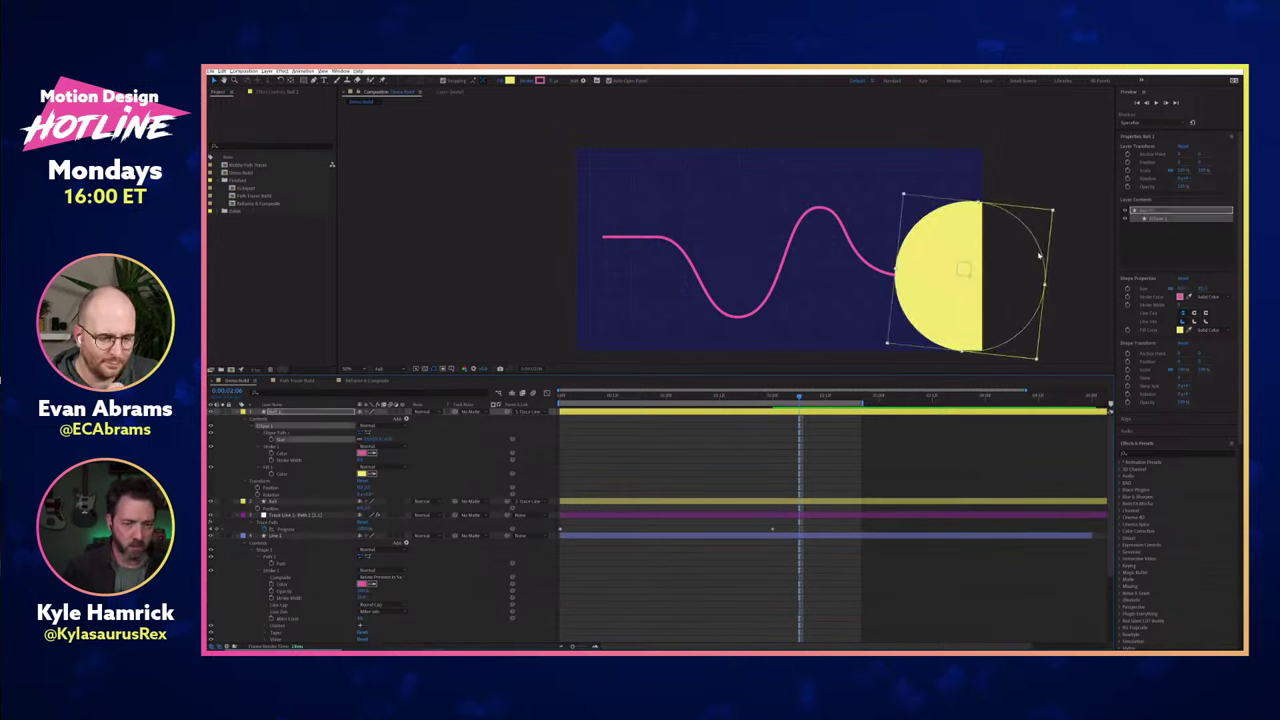
# Apply Gaussian Blur to the enlarged ball copy and rename that layer matte.
pyautogui.click(1173, 452)
pyautogui.write('gaus')
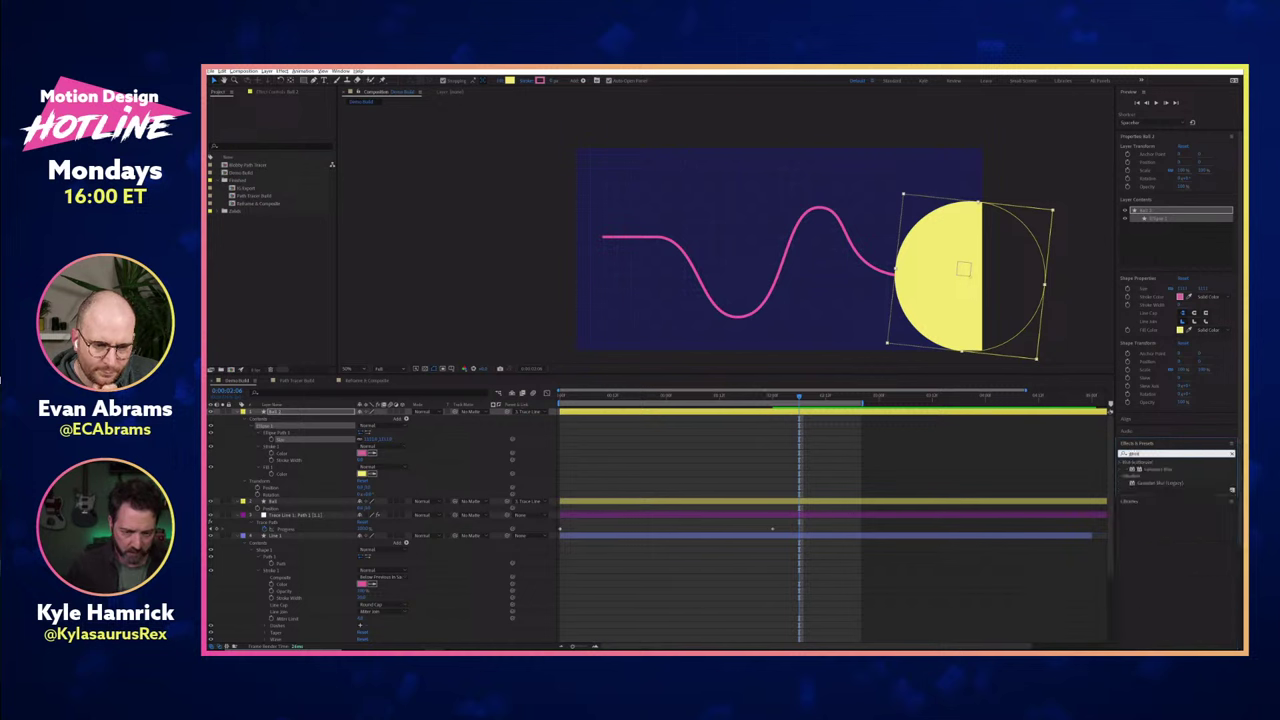
pyautogui.moveTo(1160, 470); pyautogui.dragTo(304, 413)
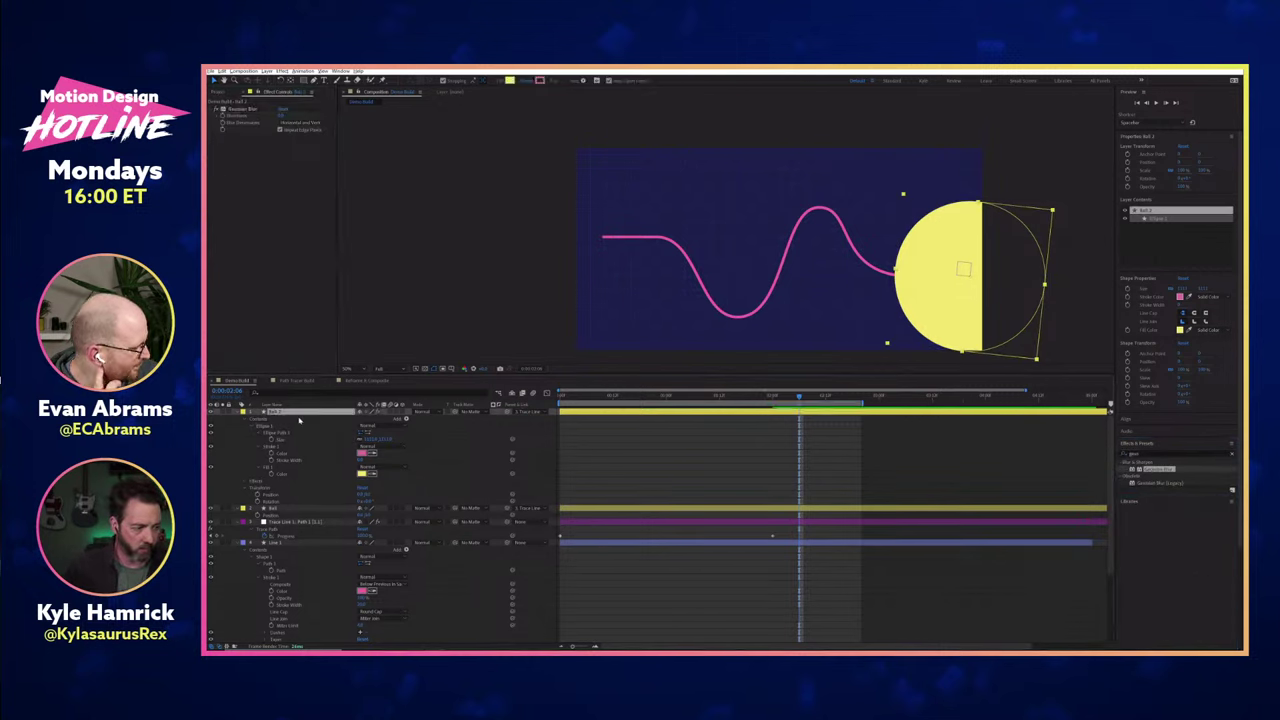
pyautogui.press('Return')
pyautogui.write('m')
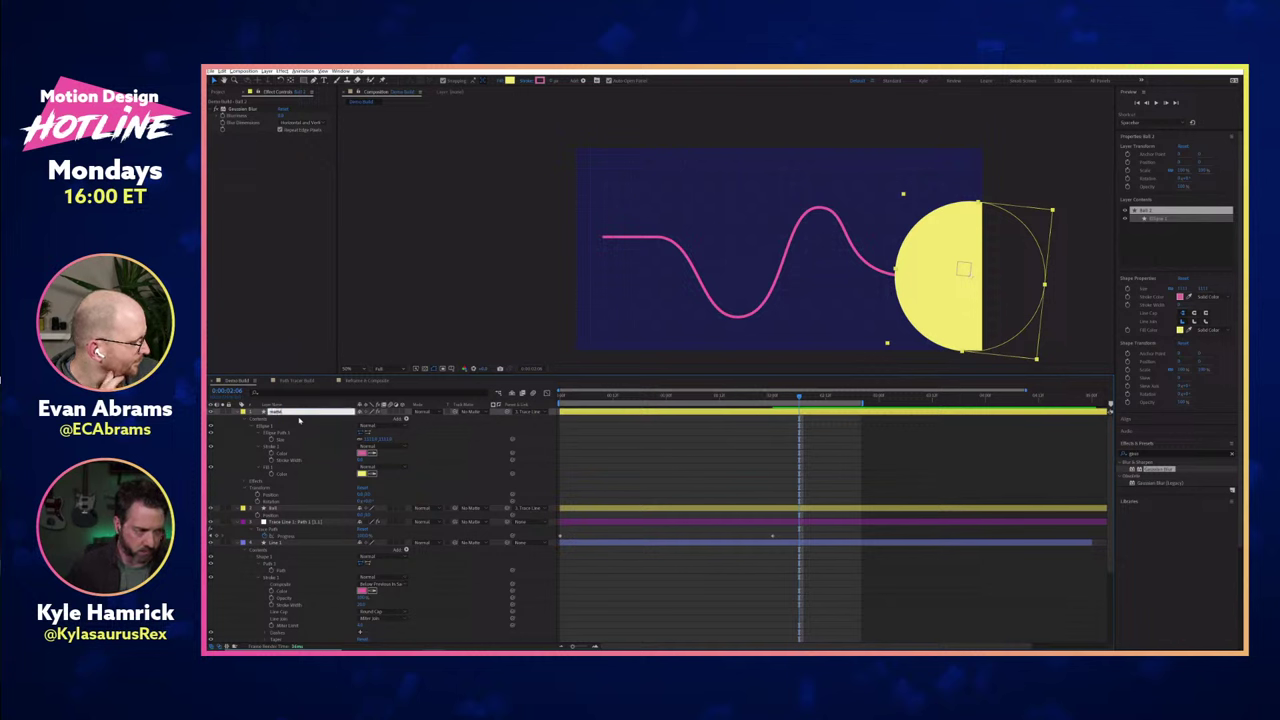
pyautogui.write('ll')
pyautogui.press('Return')
# Increase the Gaussian Blur's Blurriness to soften the matte circle's edge, and check it at 1:08.
pyautogui.moveTo(281, 115); pyautogui.dragTo(603, 118)
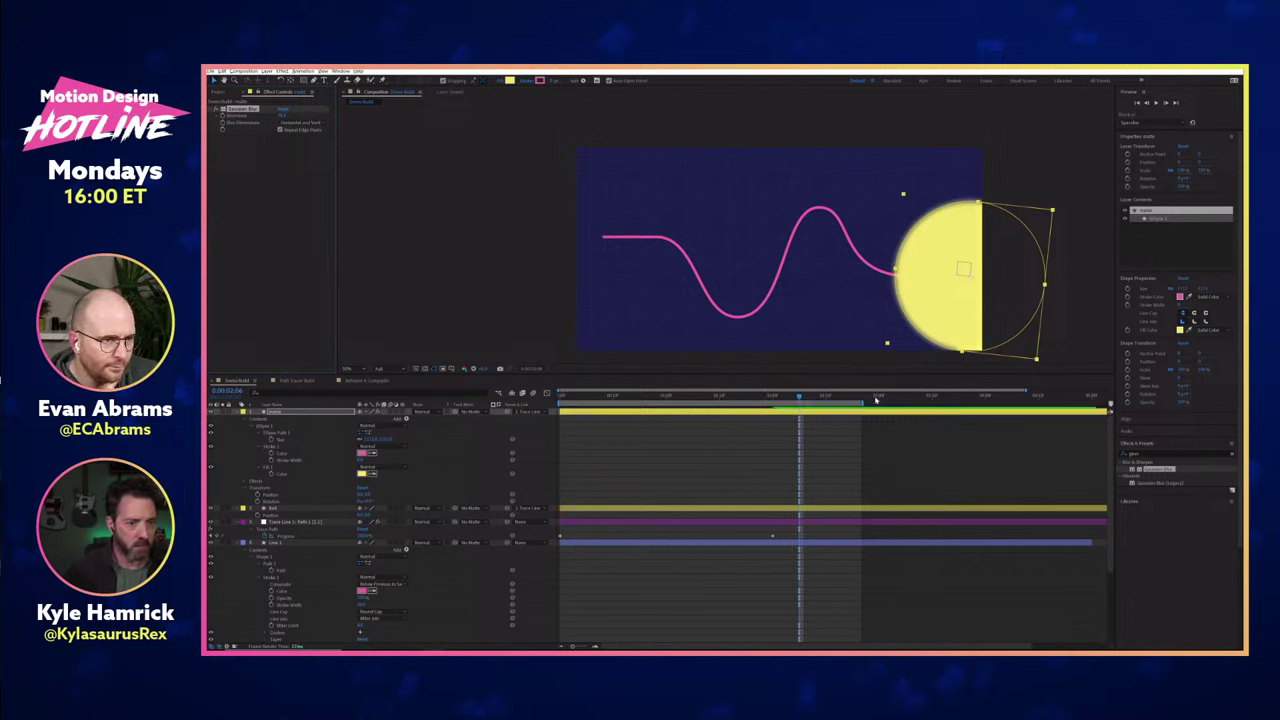
pyautogui.moveTo(634, 398); pyautogui.dragTo(702, 397)
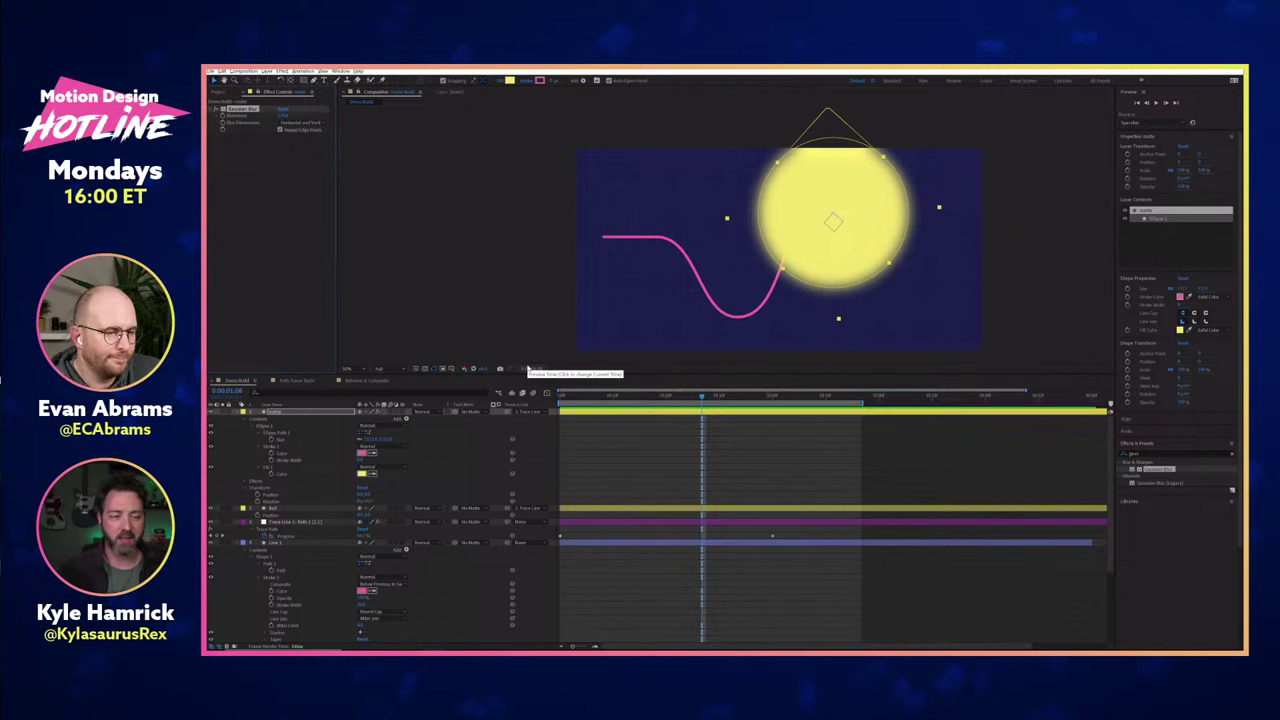
# Compare the trace null's Progress keyframes with Line 1's Trim Paths End keyframes at zero and two seconds, and play the motion.
pyautogui.scroll(-5, 705, 587)
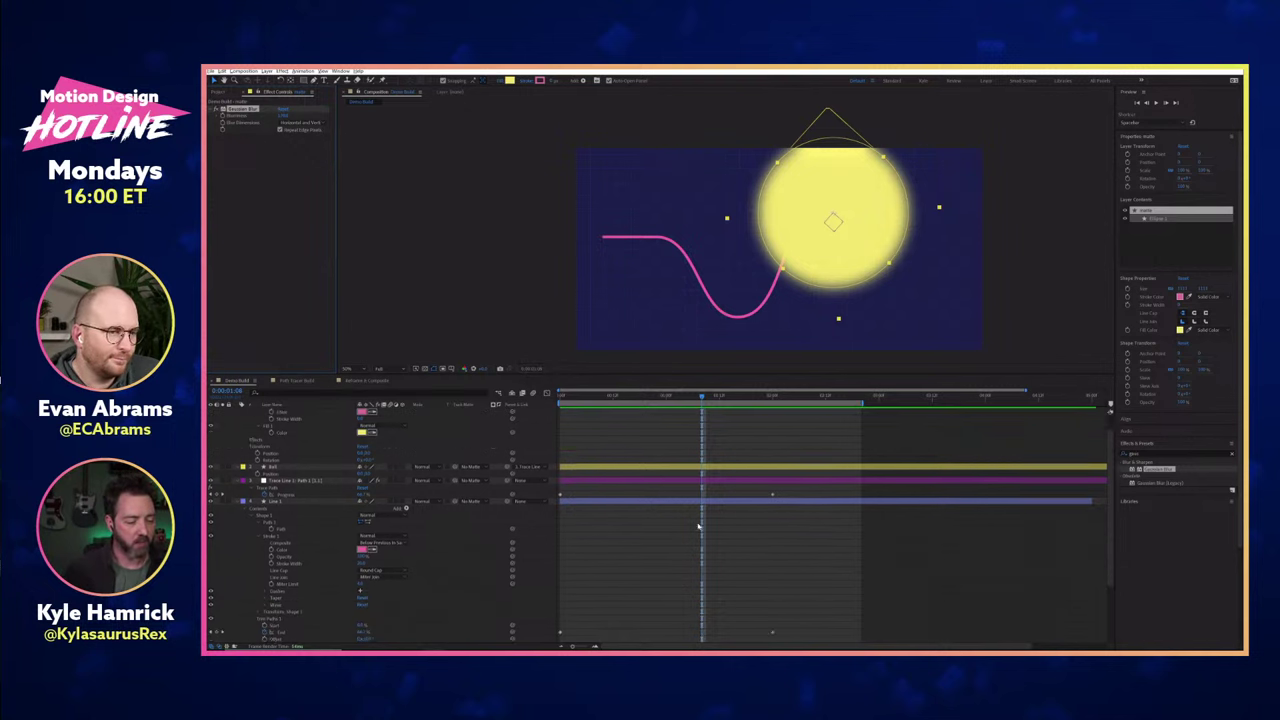
pyautogui.click(557, 398)
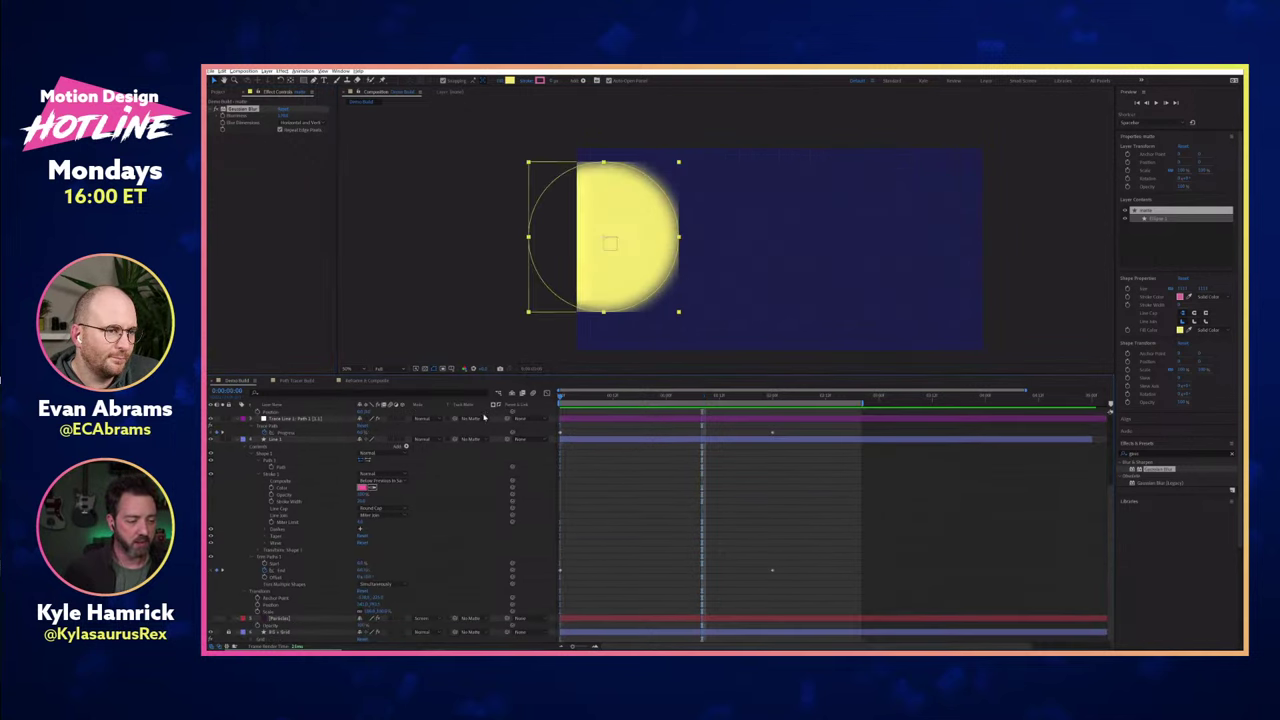
pyautogui.click(315, 419)
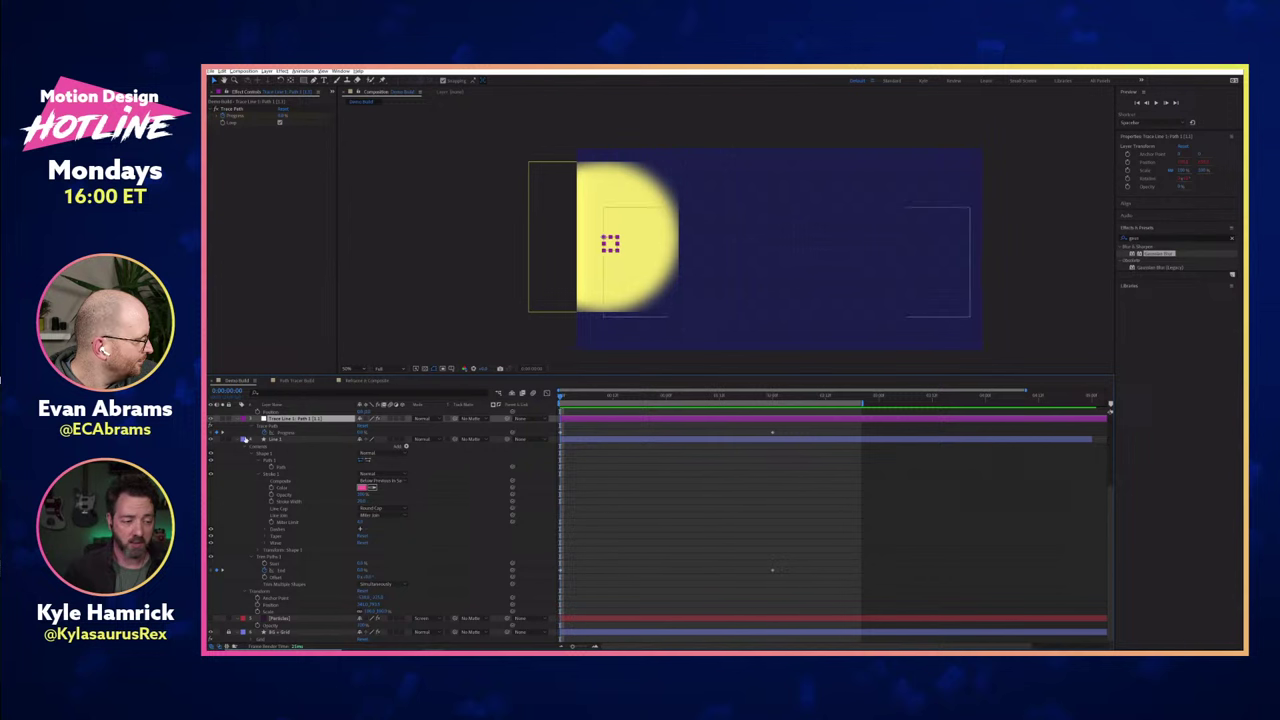
pyautogui.click(773, 400)
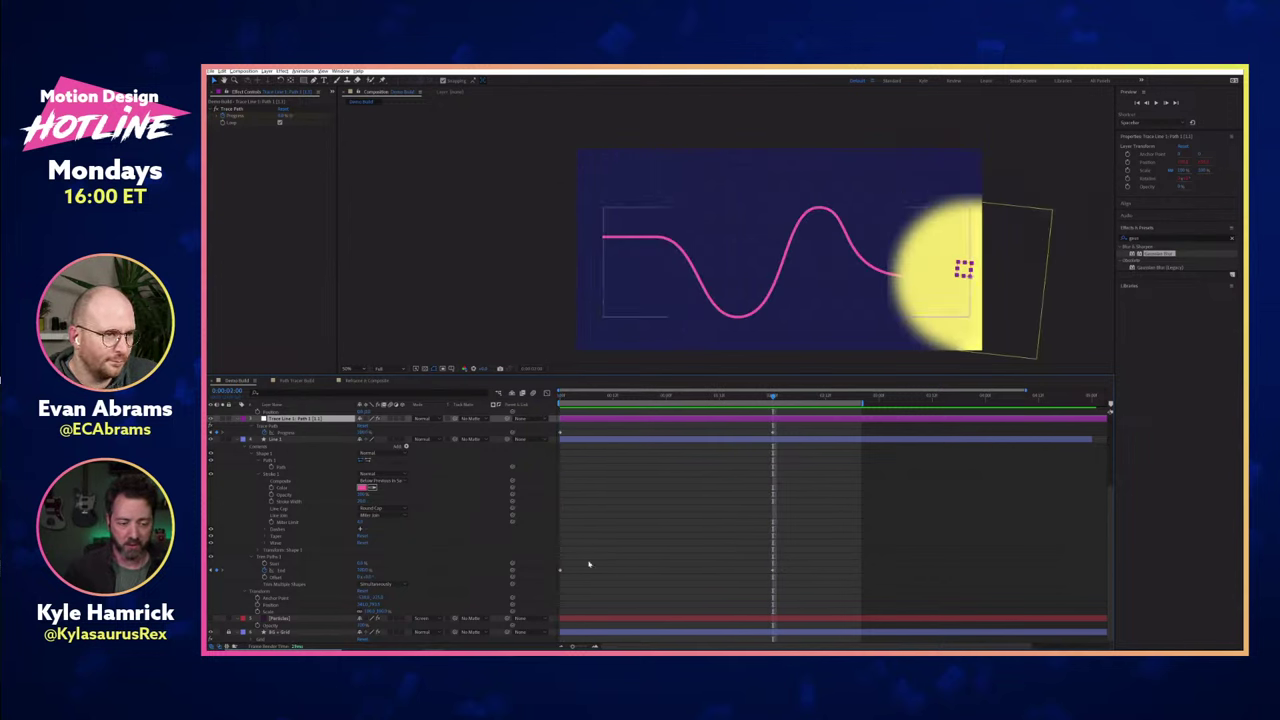
pyautogui.click(300, 573)
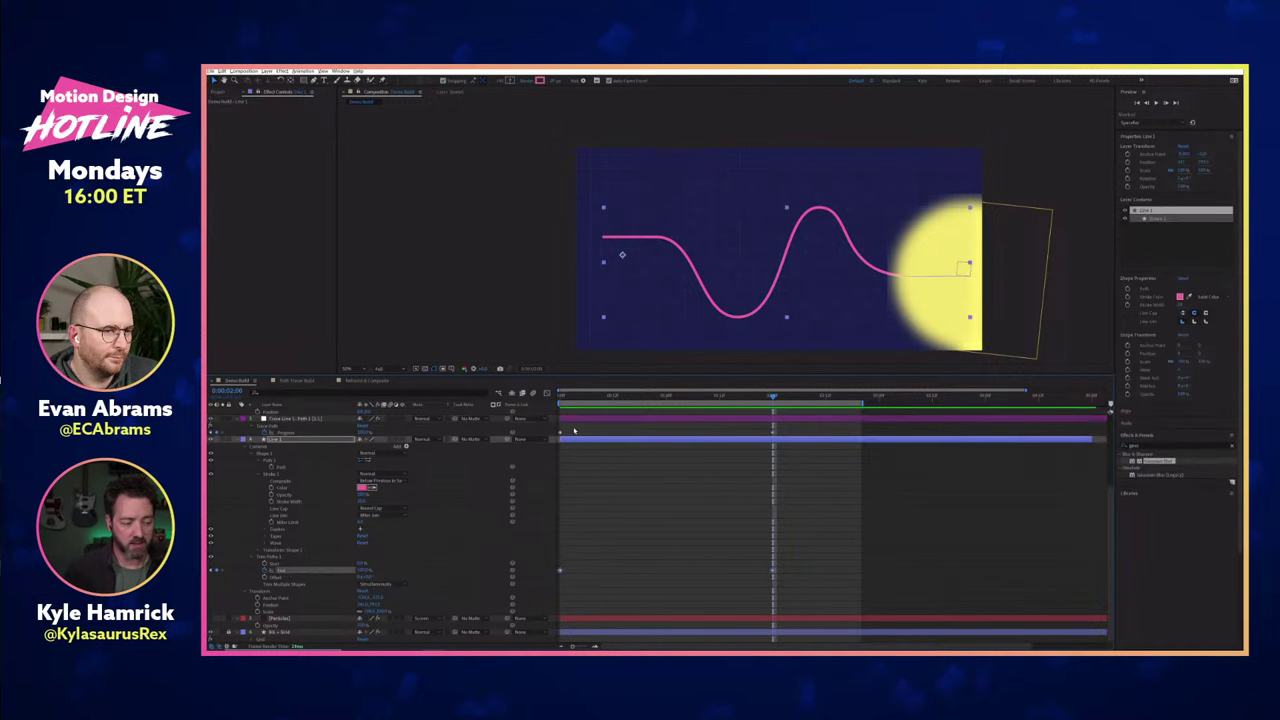
pyautogui.click(557, 397)
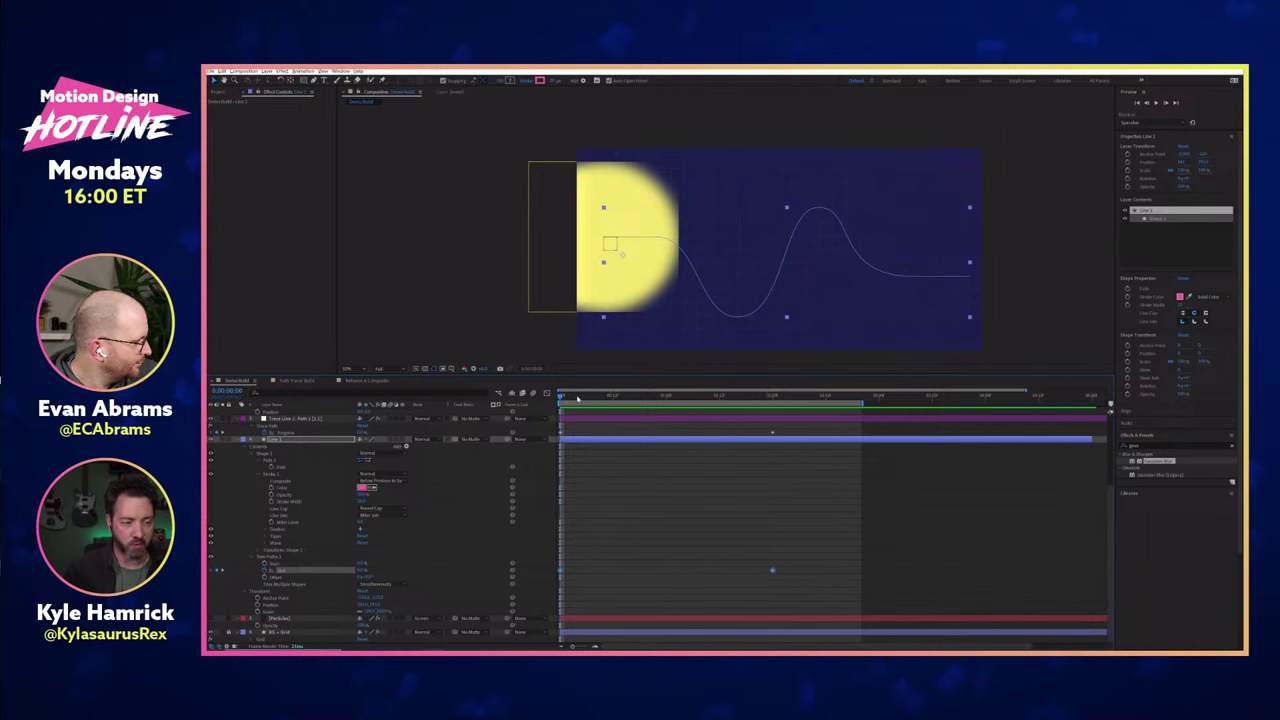
pyautogui.press('space')
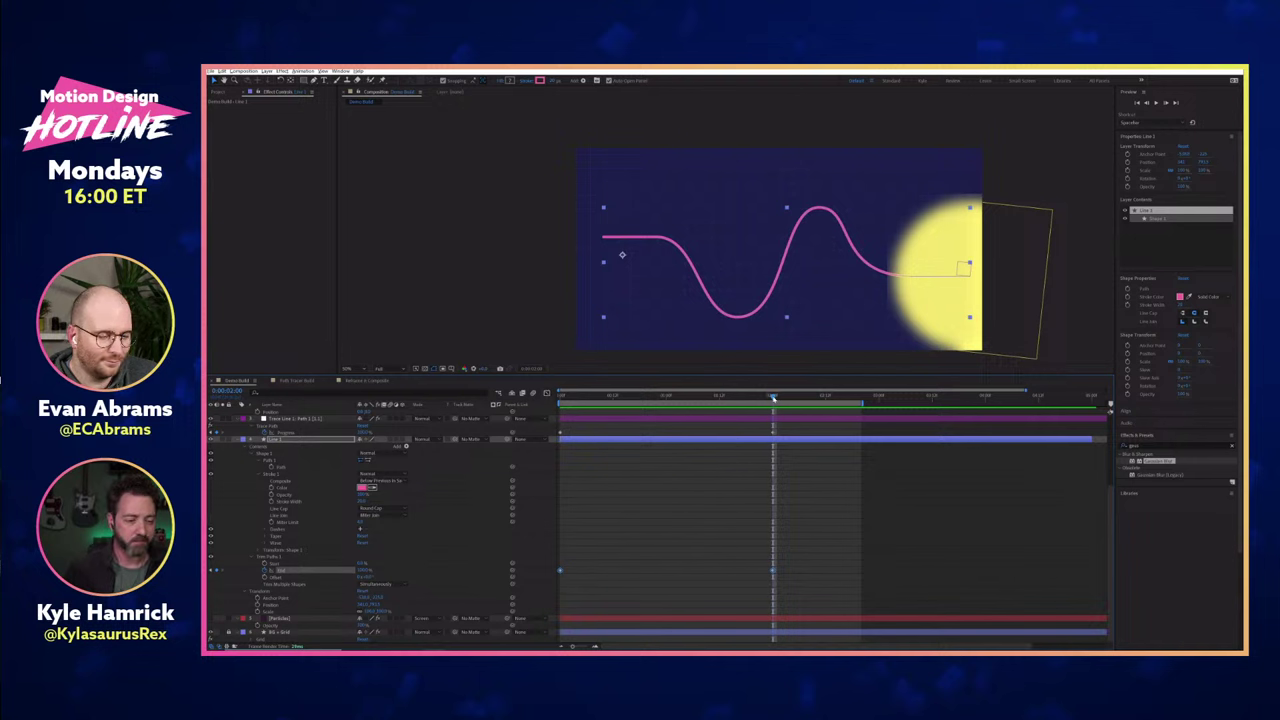
pyautogui.moveTo(751, 398)
pyautogui.mouseDown()
pyautogui.moveTo(734, 397)
pyautogui.moveTo(771, 398)
pyautogui.mouseUp()
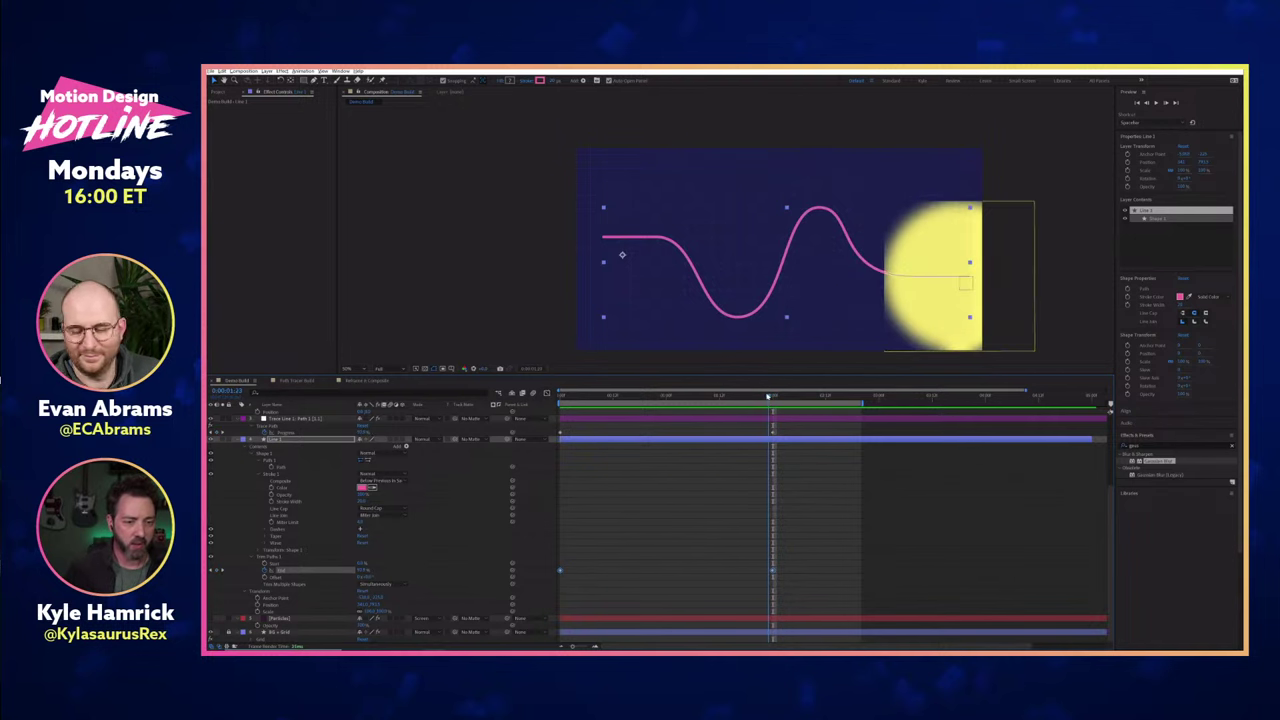
pyautogui.click(932, 209)
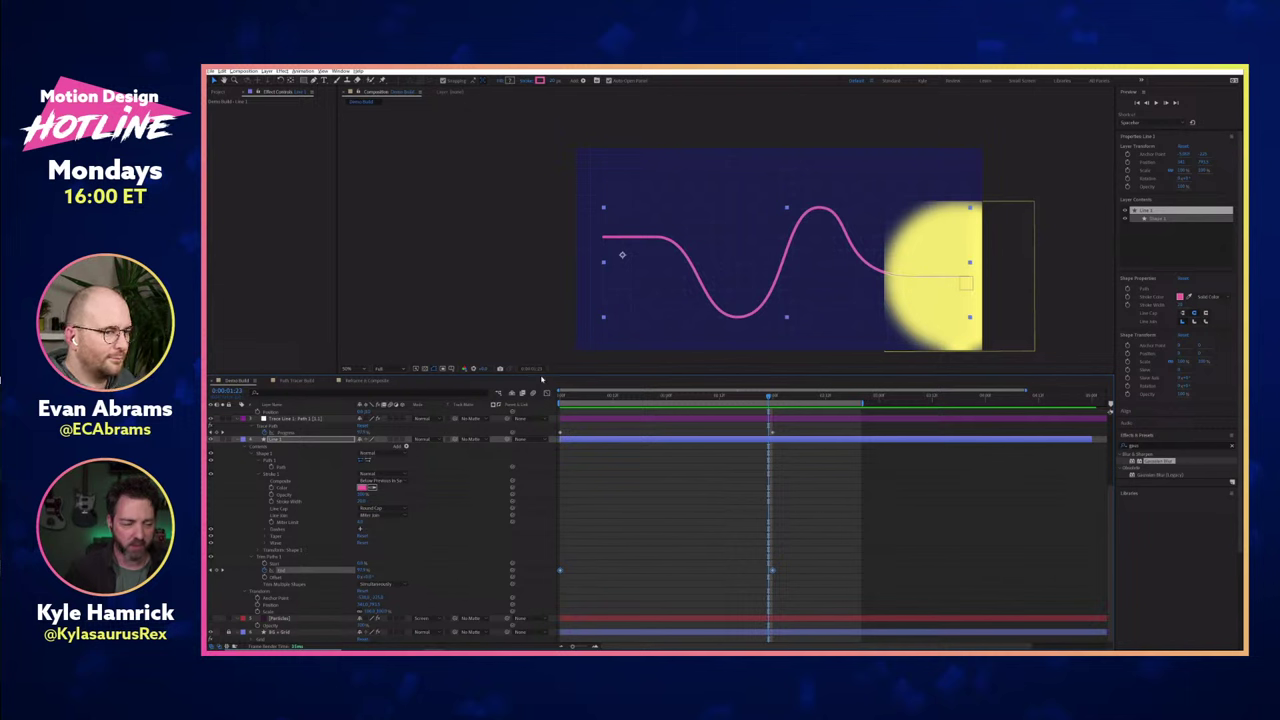
# Turn off Repeat Edge Pixels in the matte layer's Gaussian Blur and give the layer a grey label.
pyautogui.scroll(5, 293, 420)
pyautogui.click(282, 411)
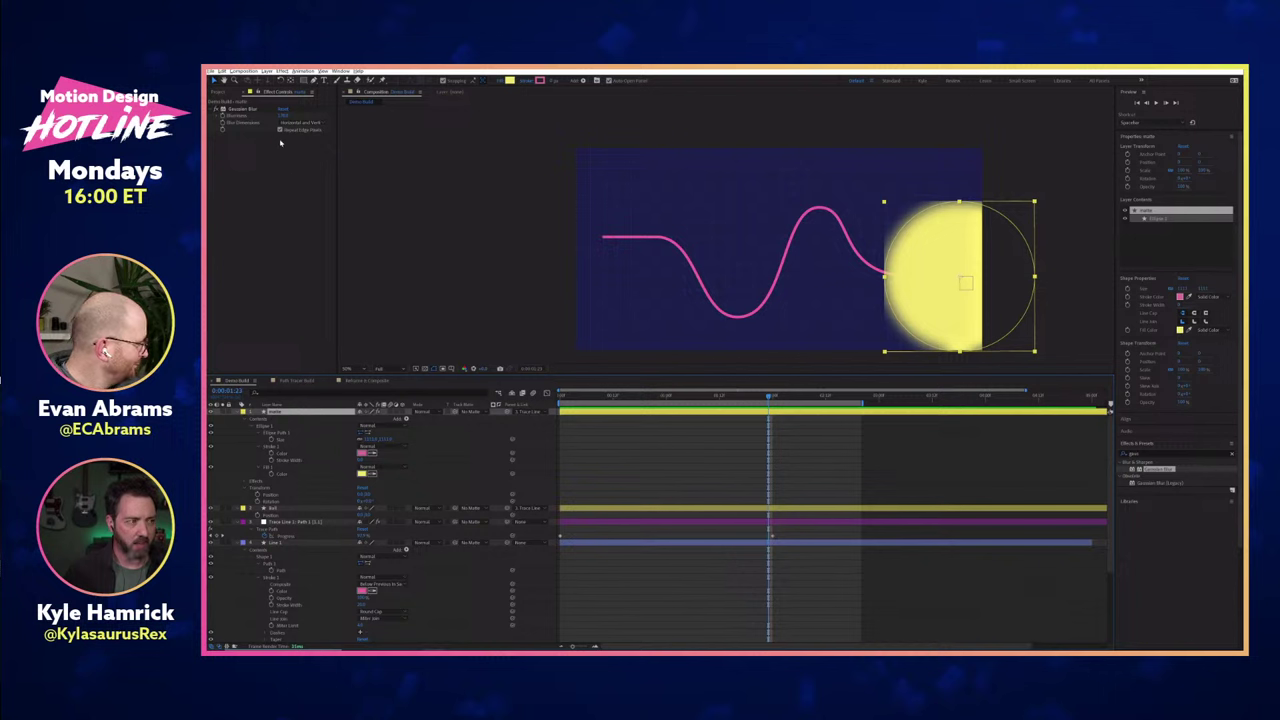
pyautogui.click(280, 130)
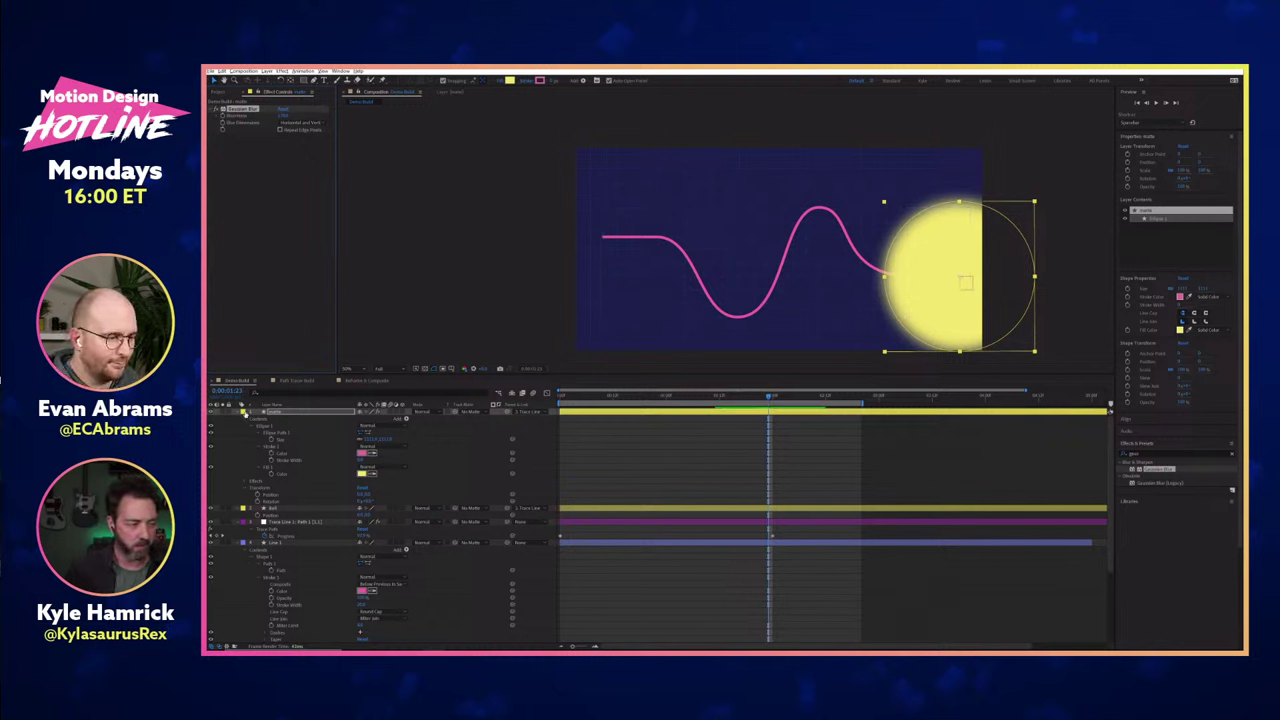
pyautogui.click(243, 412)
pyautogui.click(262, 431)
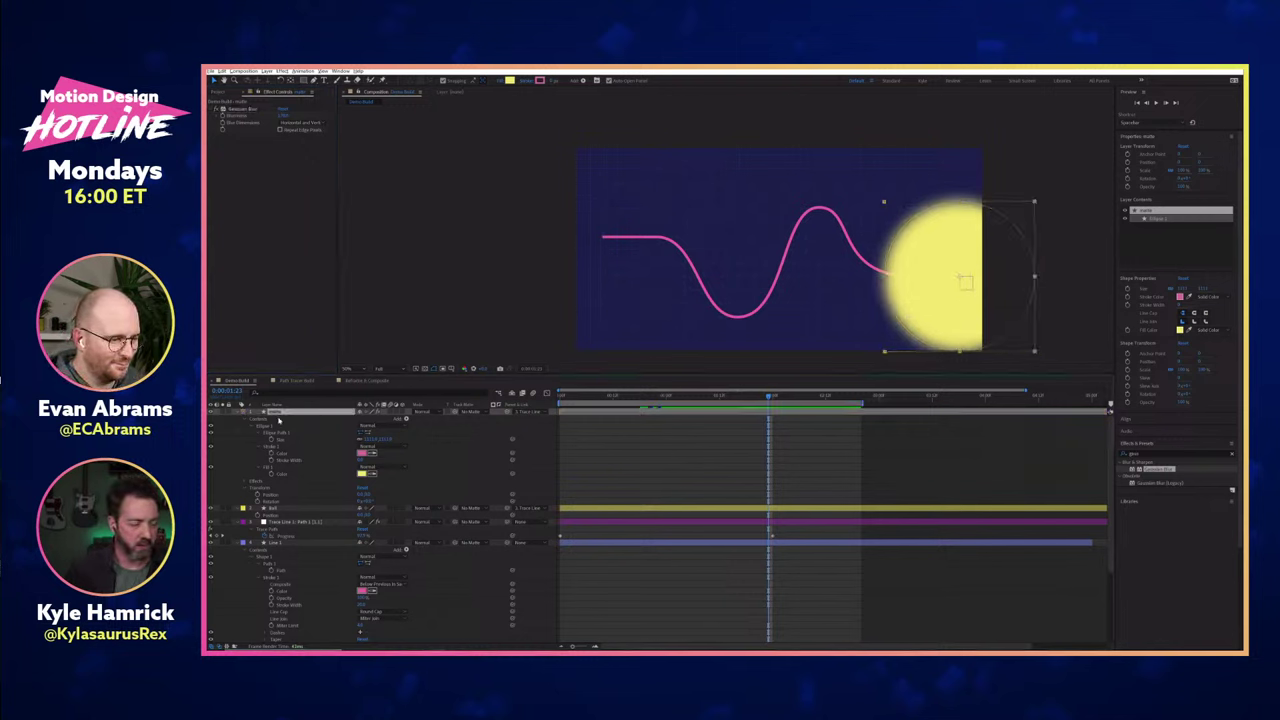
pyautogui.click(237, 414)
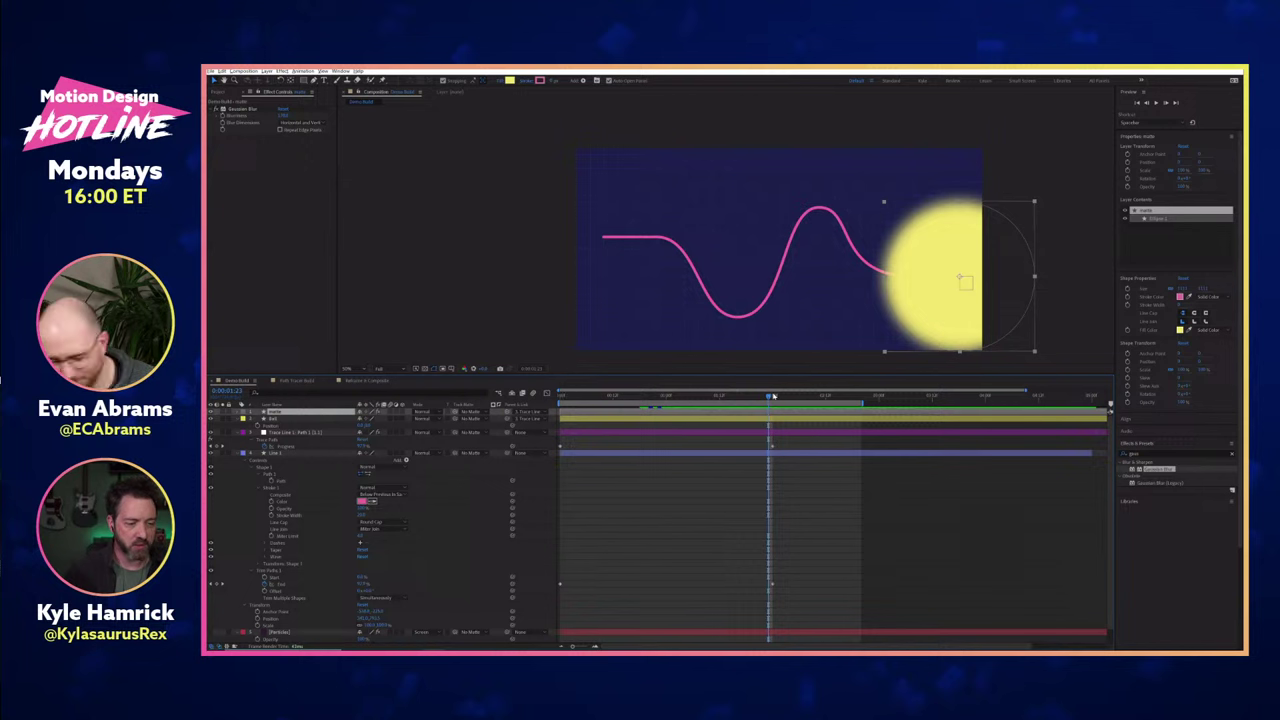
# Go to 0:20 and reduce the matte layer's ellipse size, collapsing its properties when done.
pyautogui.moveTo(770, 397); pyautogui.dragTo(649, 396)
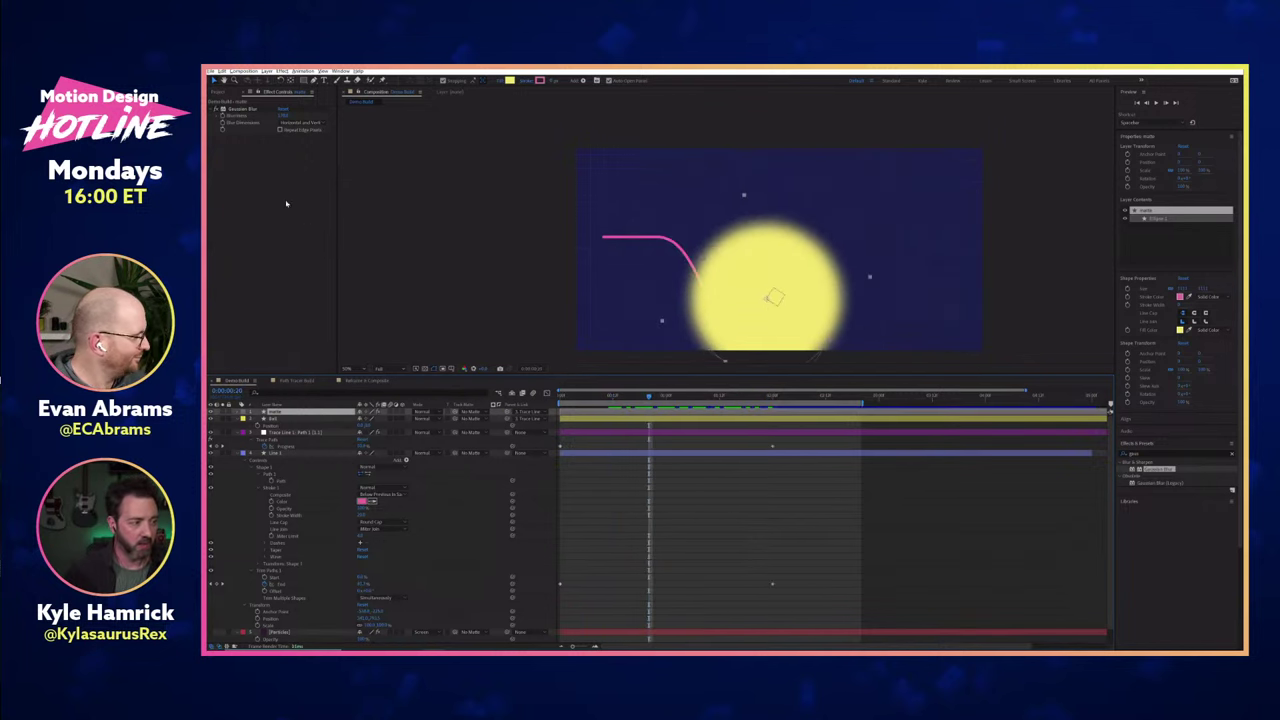
pyautogui.press('u')
pyautogui.press('u')
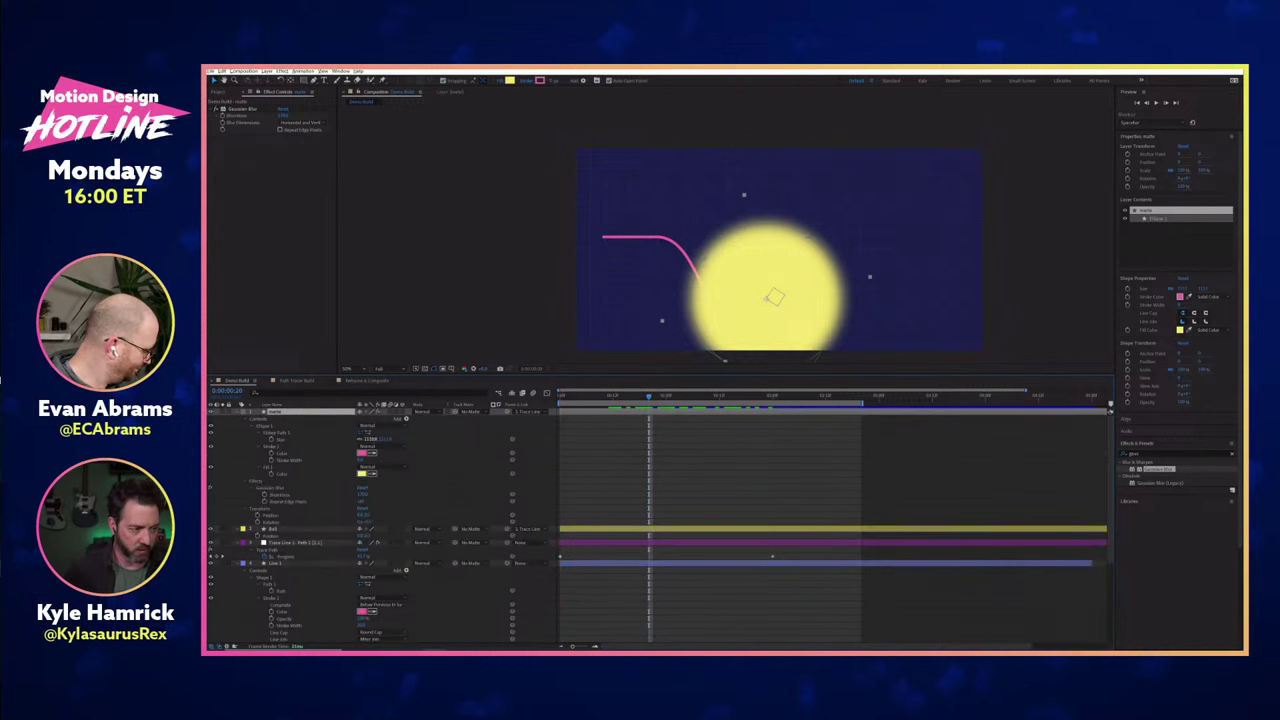
pyautogui.moveTo(372, 439); pyautogui.dragTo(363, 439)
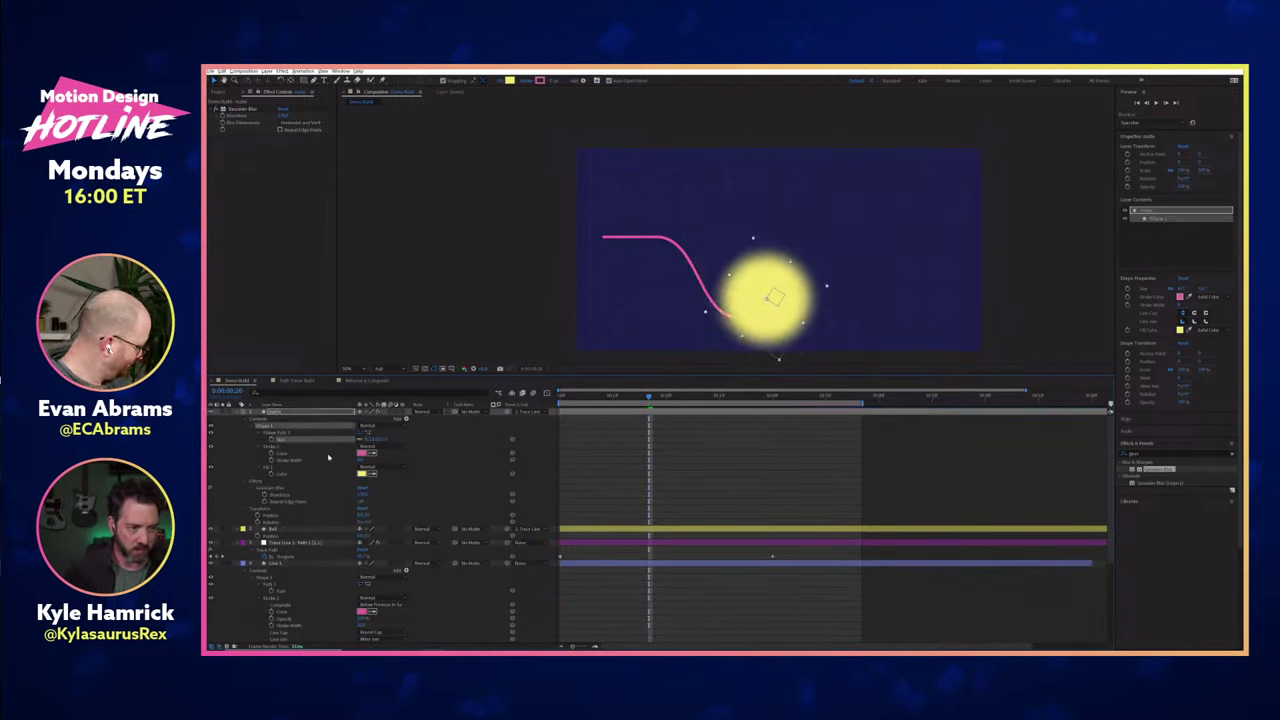
pyautogui.click(238, 413)
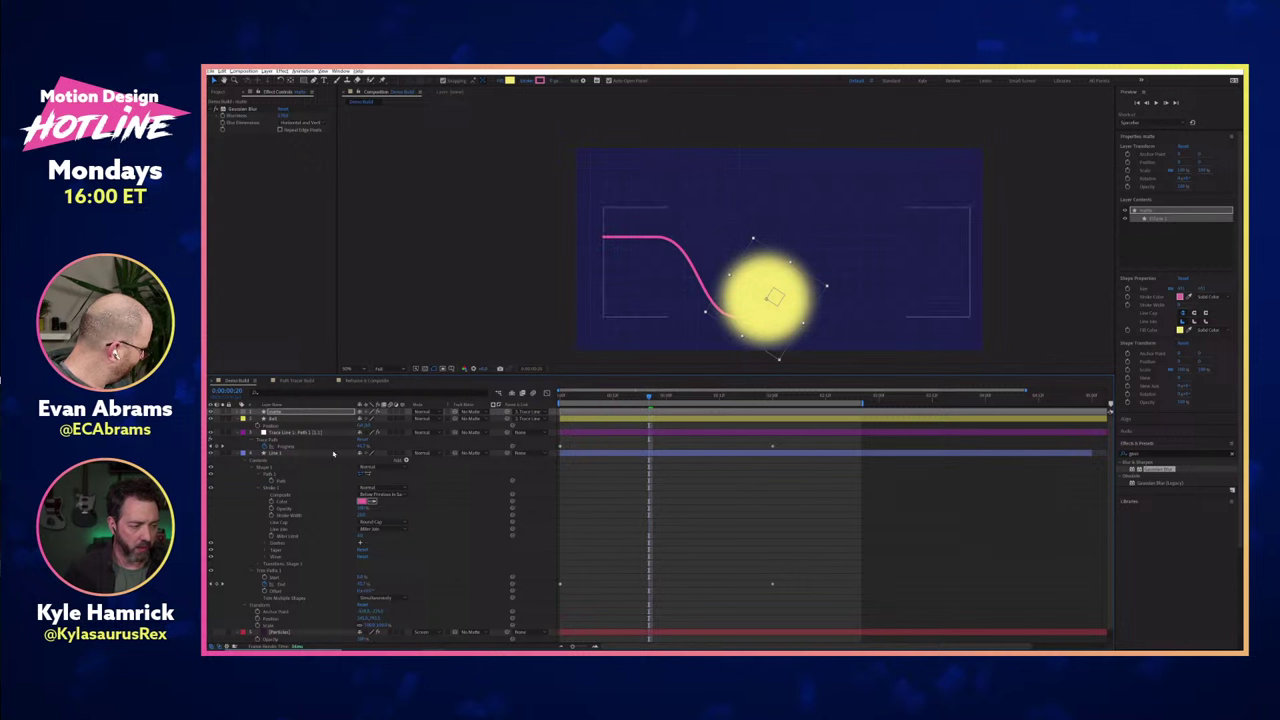
# Set the matte layer as Line 1's track matte.
pyautogui.click(332, 454)
pyautogui.click(458, 453)
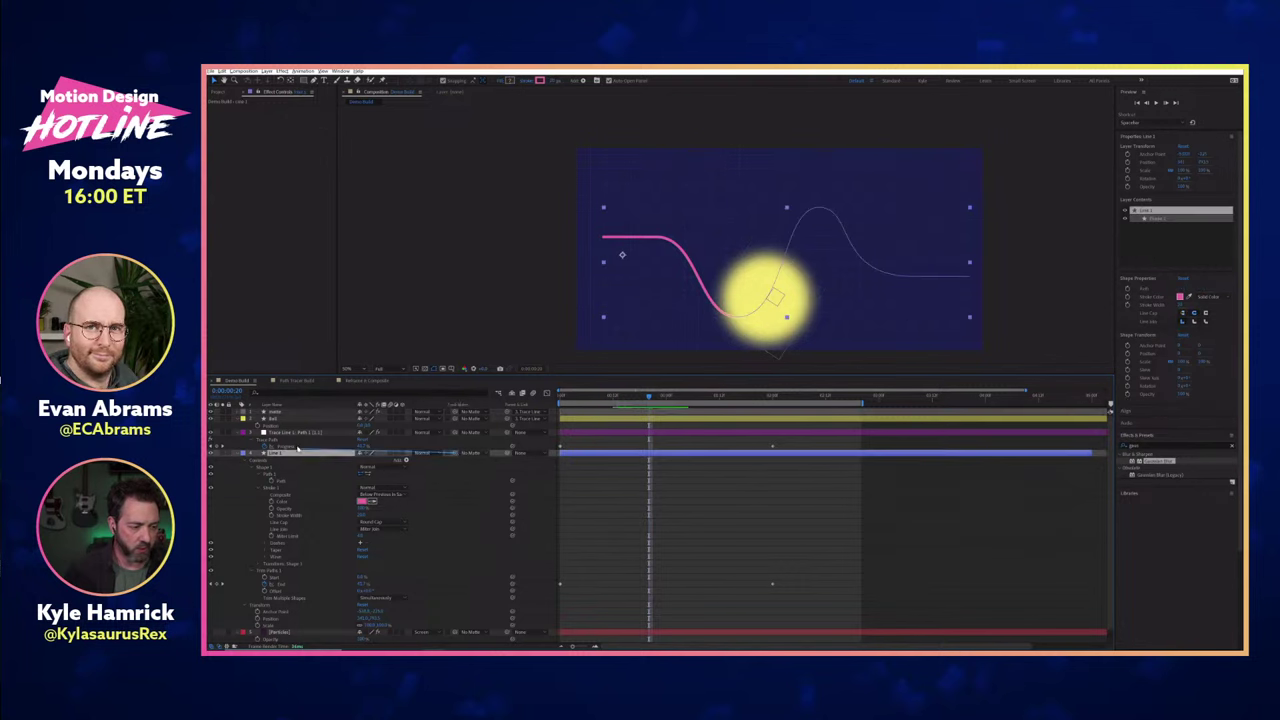
pyautogui.click(294, 412)
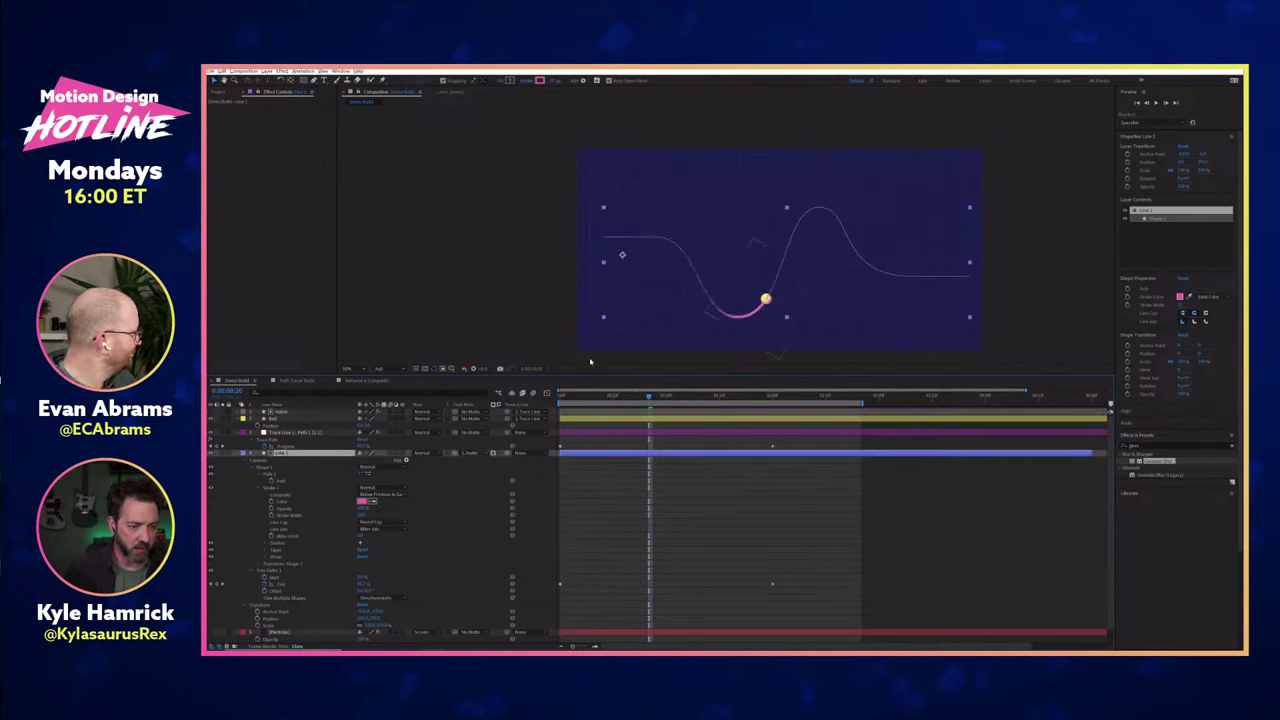
# Inspect the faded tail of the line behind the ball up close, and preview the animation.
pyautogui.scroll(3, 773, 335)
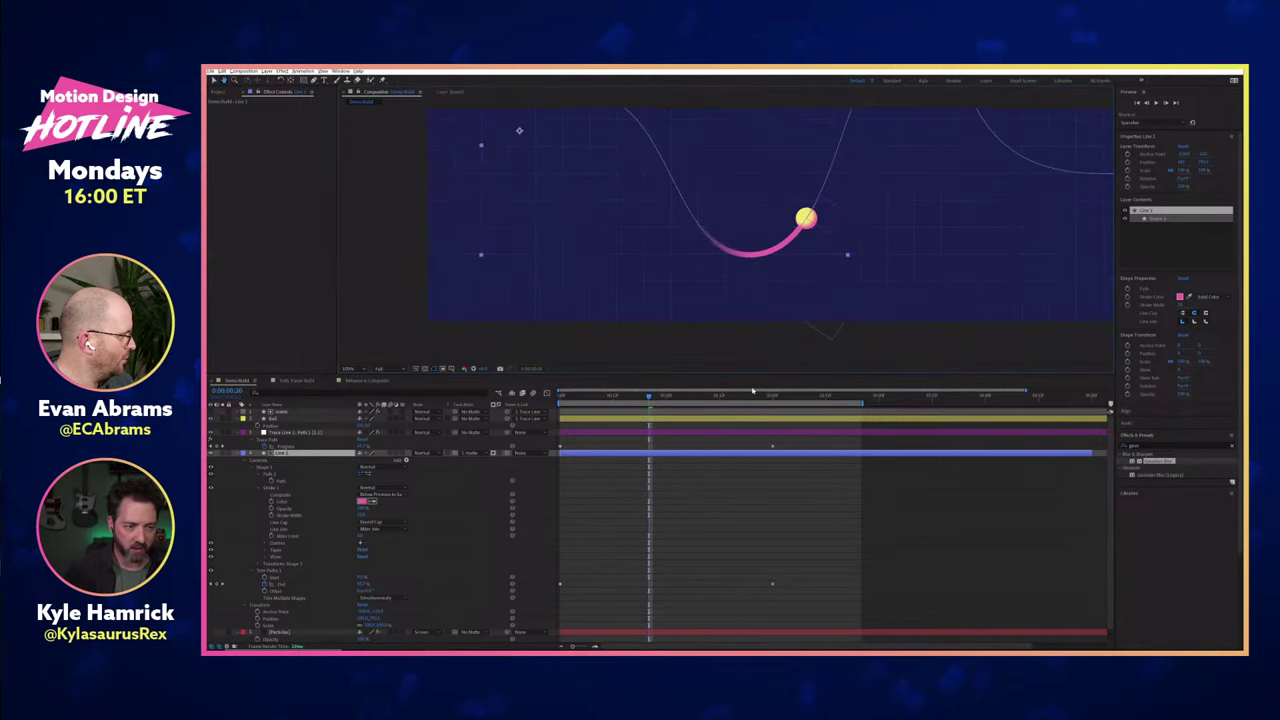
pyautogui.moveTo(641, 398); pyautogui.dragTo(666, 397)
pyautogui.scroll(-1, 848, 193)
pyautogui.moveTo(793, 322); pyautogui.dragTo(756, 371)
pyautogui.press('space')
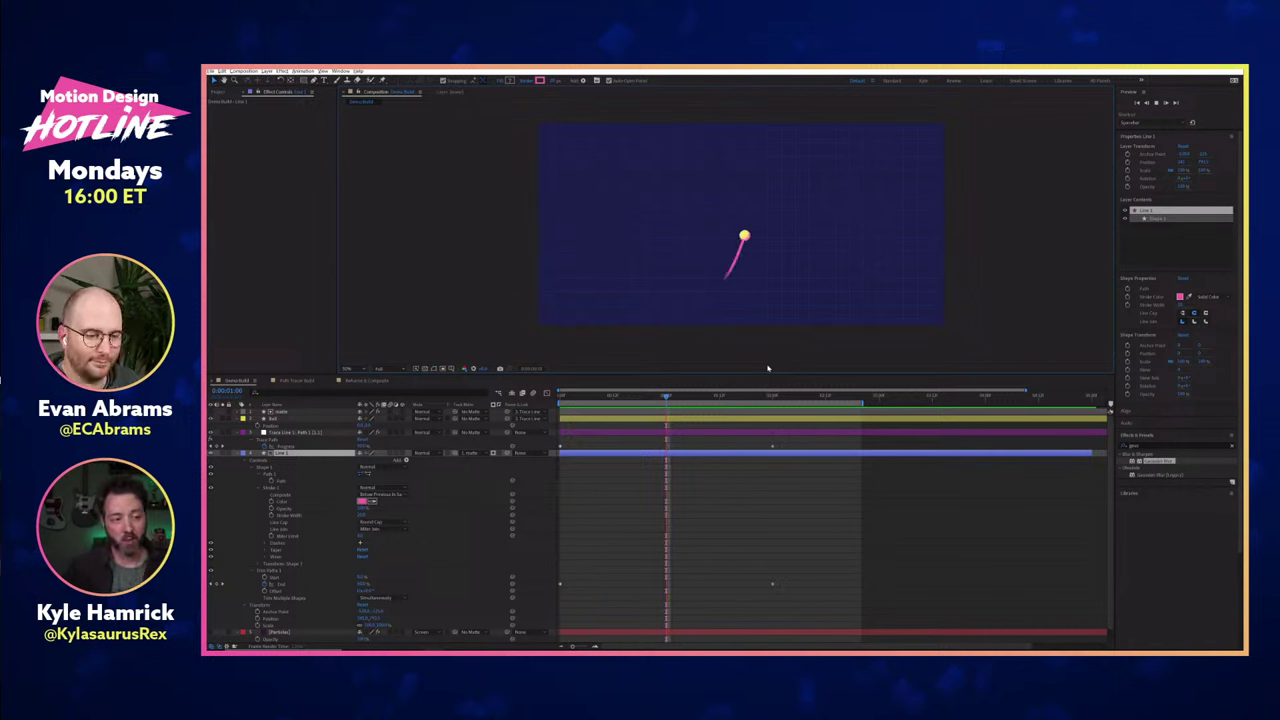
pyautogui.press('space')
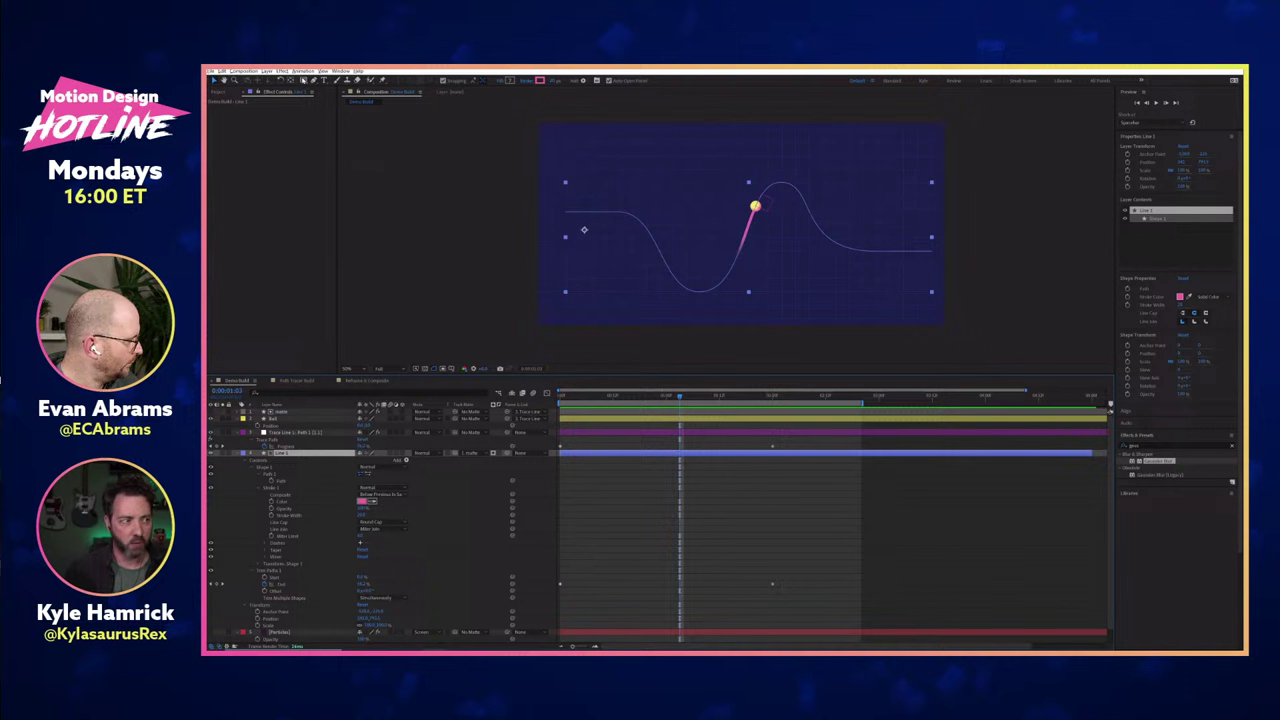
# With no layer selected, draw a large rectangle around the middle of the composition as a new shape layer.
pyautogui.click(303, 80)
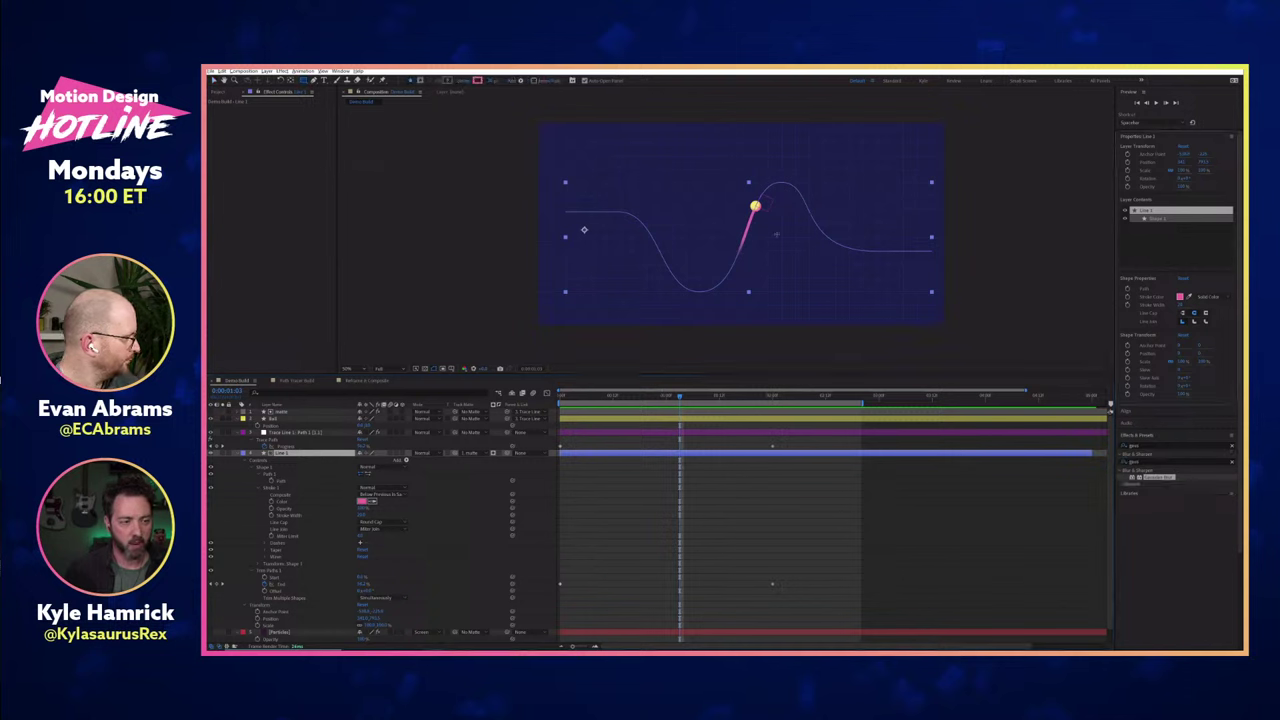
pyautogui.moveTo(776, 234)
pyautogui.mouseDown()
pyautogui.moveTo(871, 269)
pyautogui.moveTo(901, 309)
pyautogui.mouseUp()
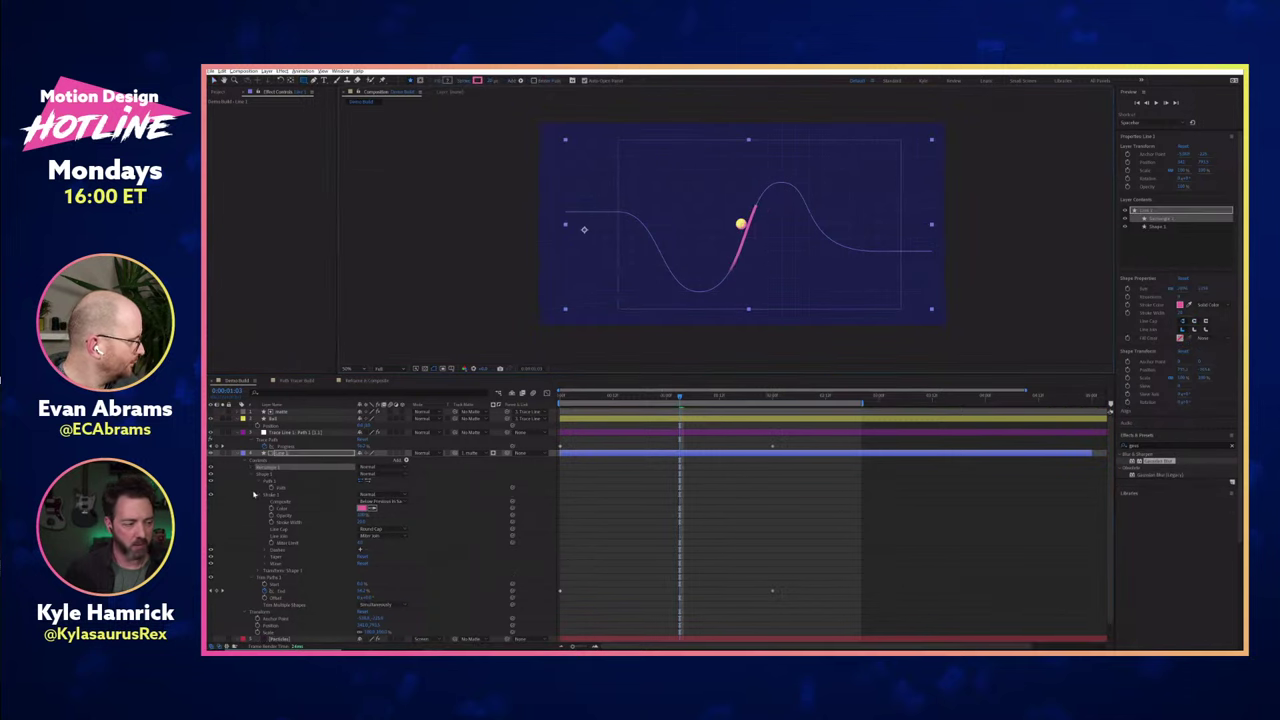
pyautogui.hotkey('ctrl', 'z')
pyautogui.hotkey('ctrl', 'shift', 'a')
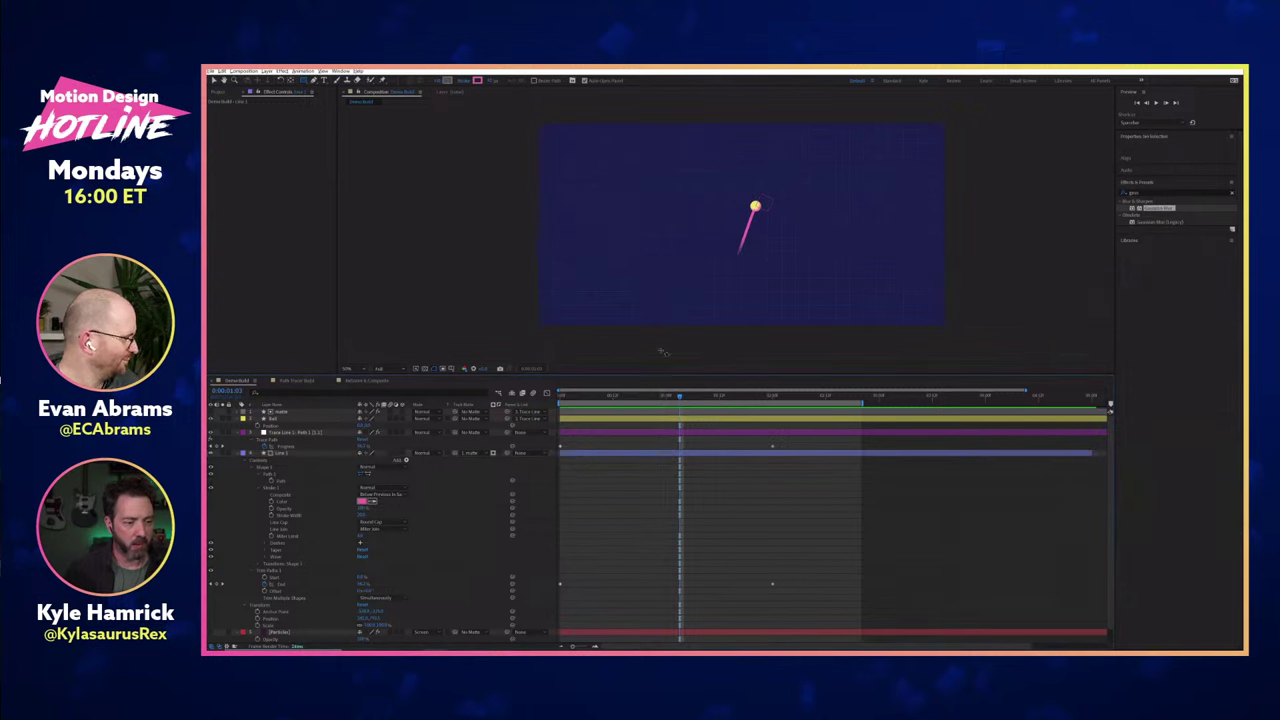
pyautogui.moveTo(611, 147); pyautogui.dragTo(902, 307)
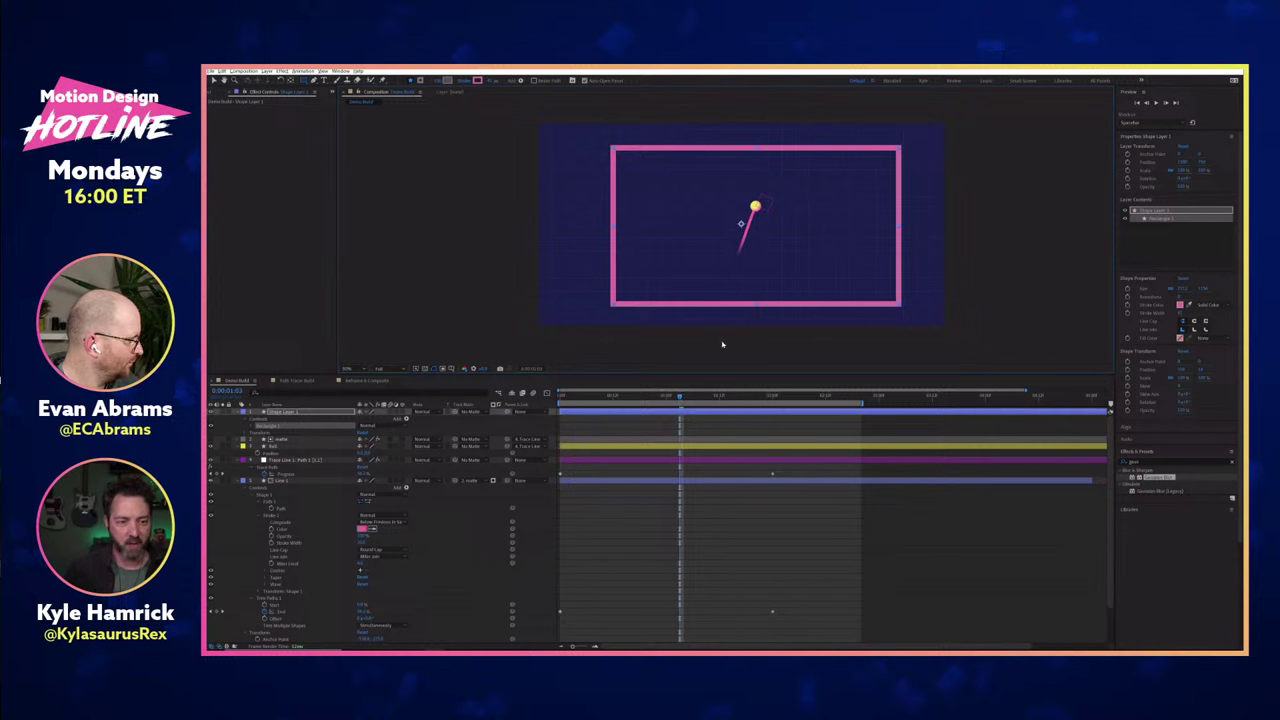
# Preview the moving ball against the large rectangle, and delete the rectangle's shape layer.
pyautogui.moveTo(686, 398); pyautogui.dragTo(579, 381)
pyautogui.press('space')
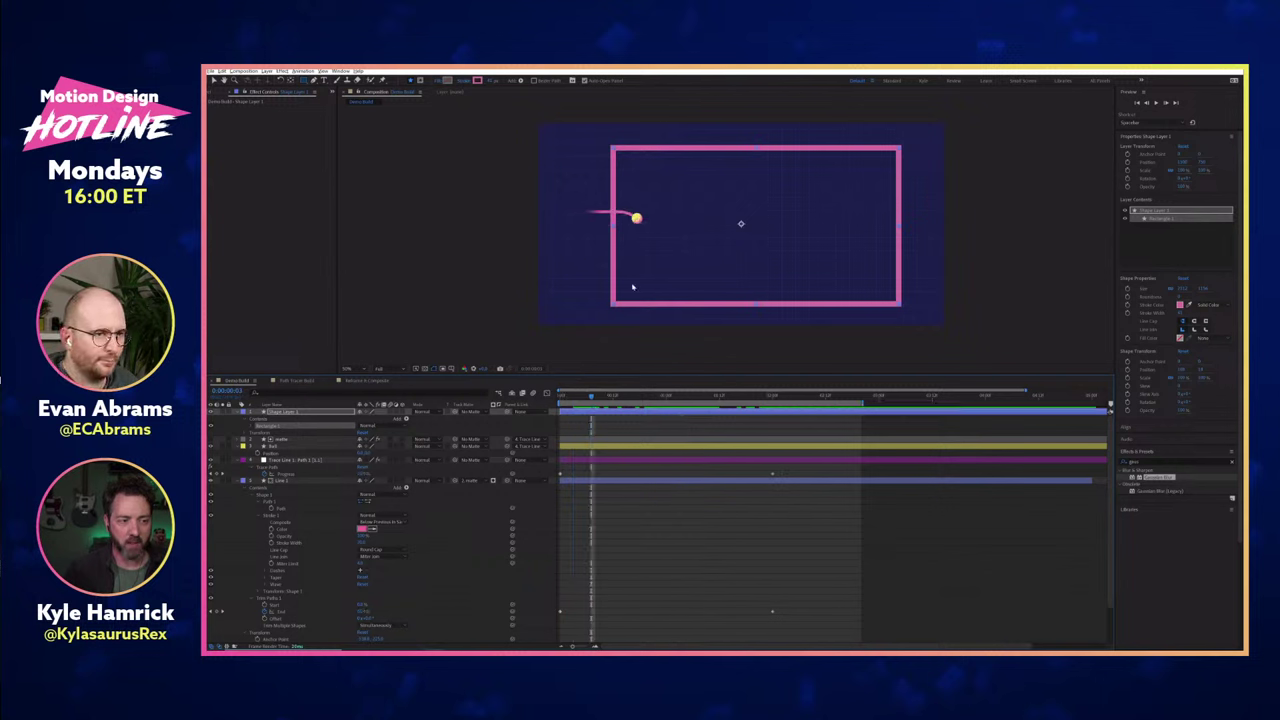
pyautogui.moveTo(570, 398); pyautogui.dragTo(786, 395)
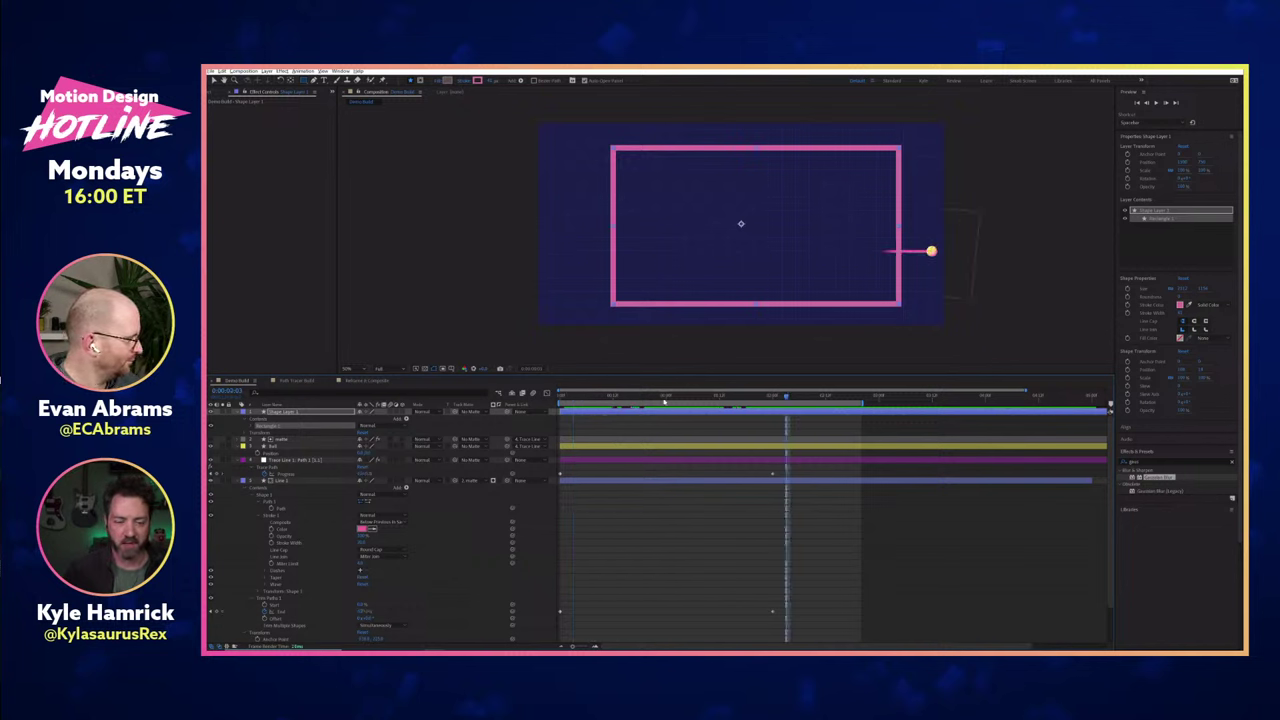
pyautogui.press('Delete')
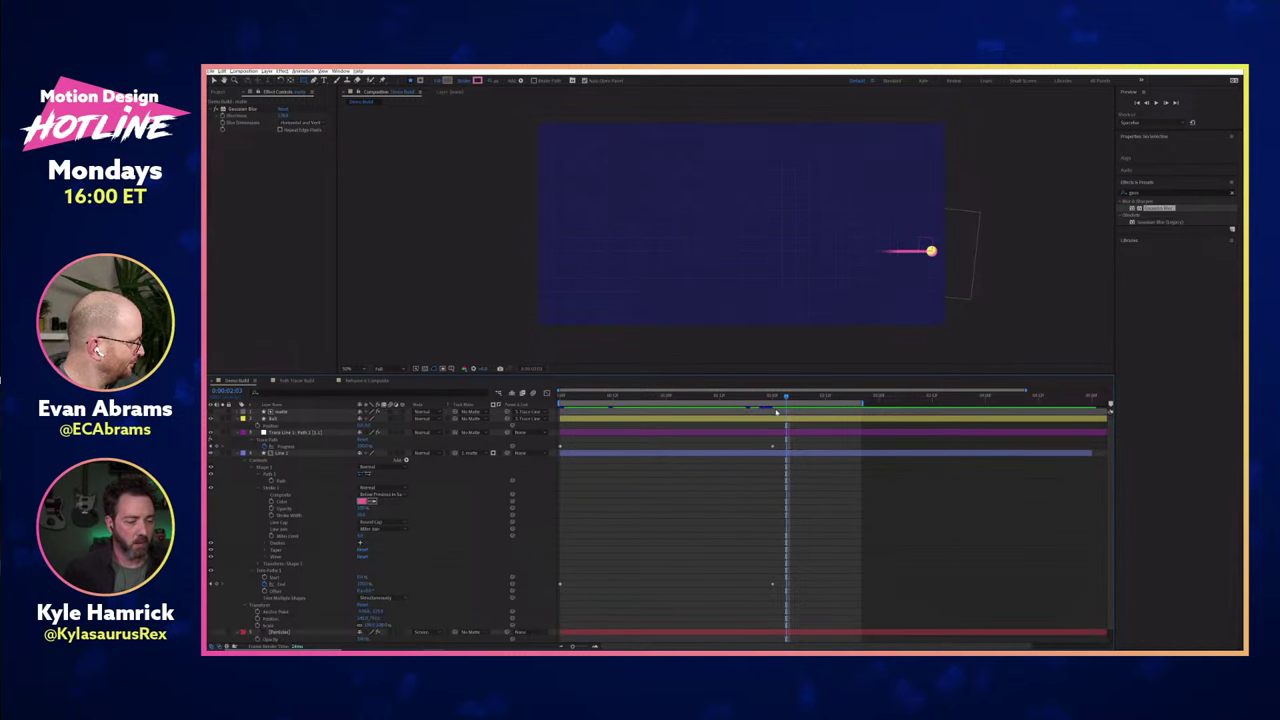
# Link the Trace Path null's Progress to Line 1's Trim Paths End, replacing its own keyframes, and preview the linked motion.
pyautogui.moveTo(786, 398); pyautogui.dragTo(627, 401)
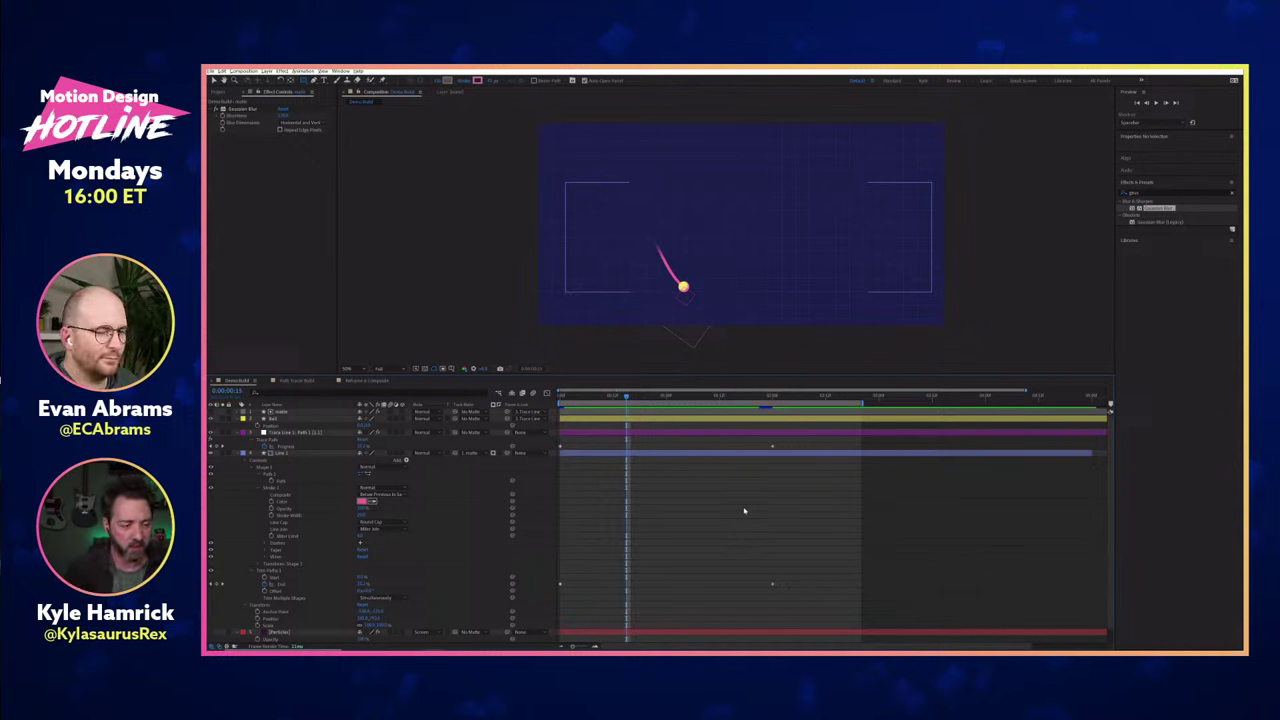
pyautogui.click(568, 397)
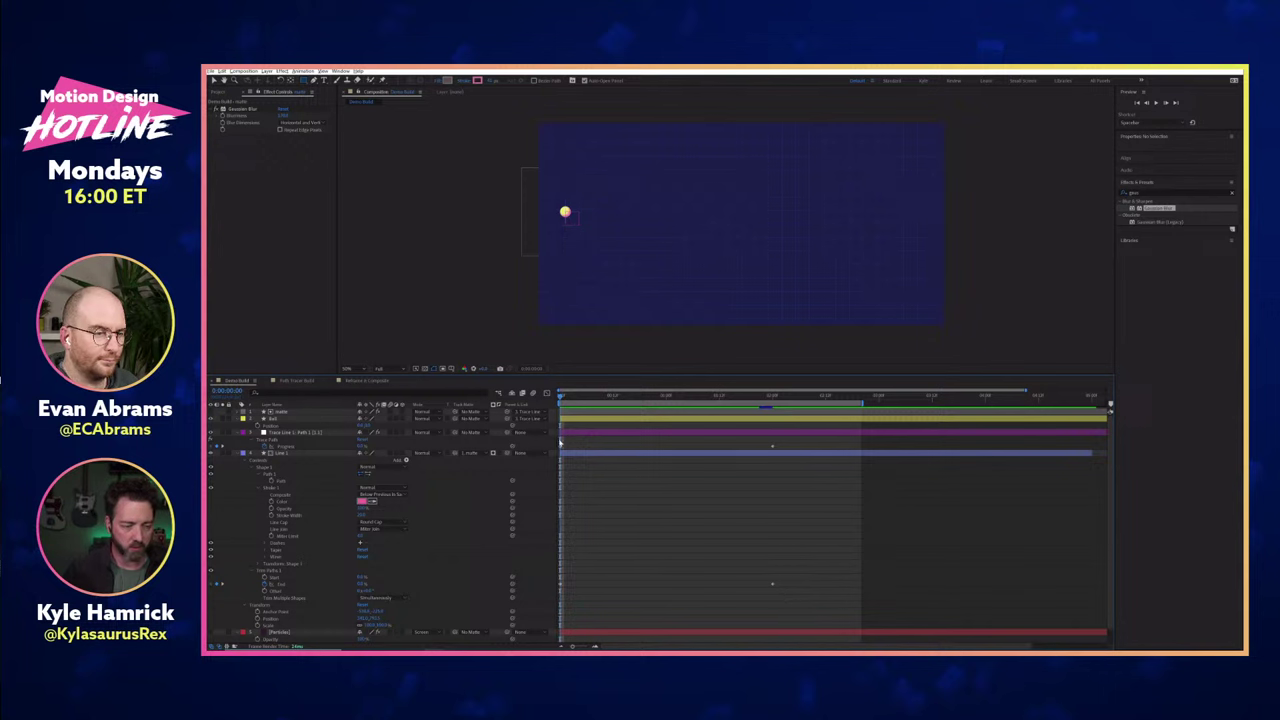
pyautogui.moveTo(570, 398); pyautogui.dragTo(734, 398)
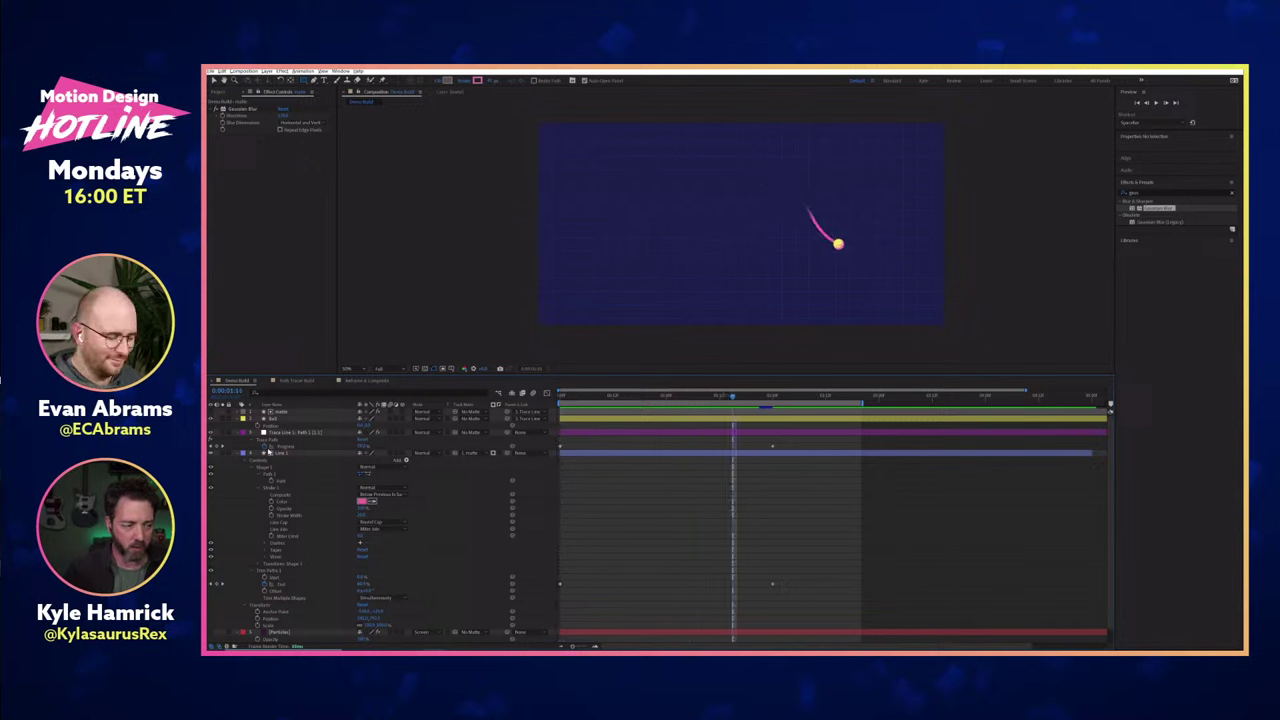
pyautogui.click(484, 434)
pyautogui.moveTo(493, 452)
pyautogui.mouseDown()
pyautogui.moveTo(370, 520)
pyautogui.moveTo(314, 585)
pyautogui.mouseUp()
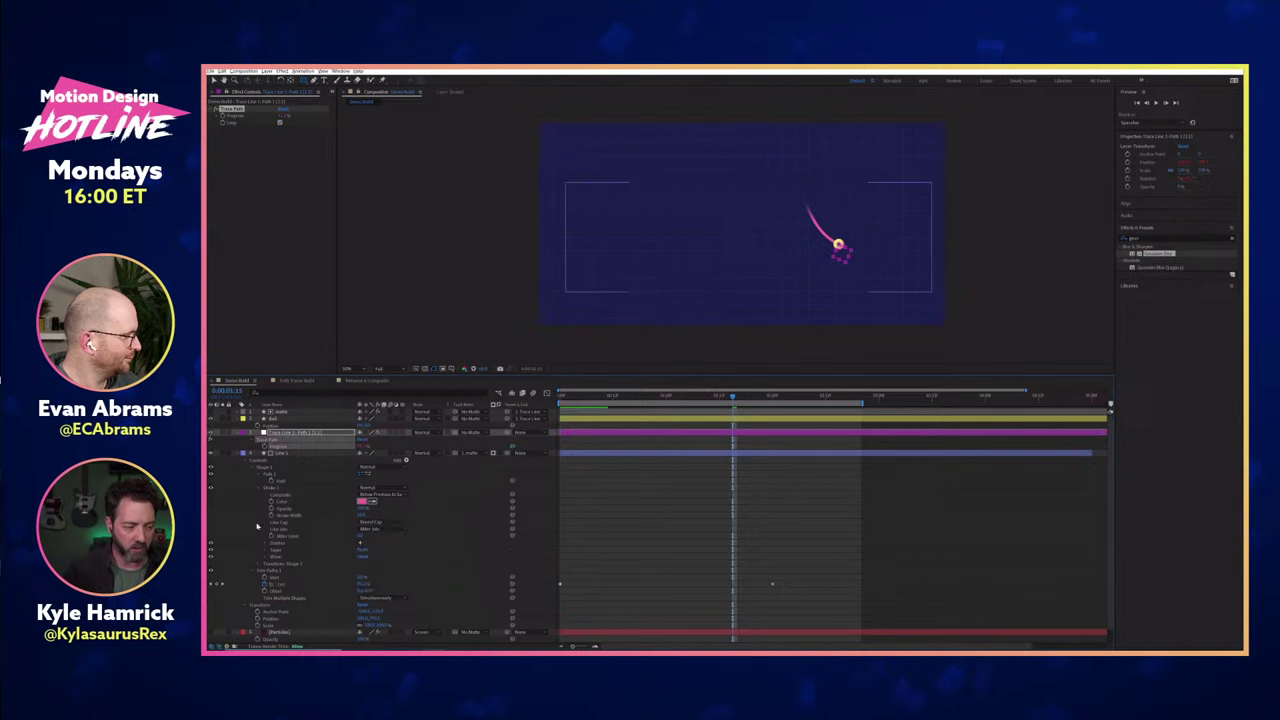
pyautogui.click(597, 500)
pyautogui.press('space')
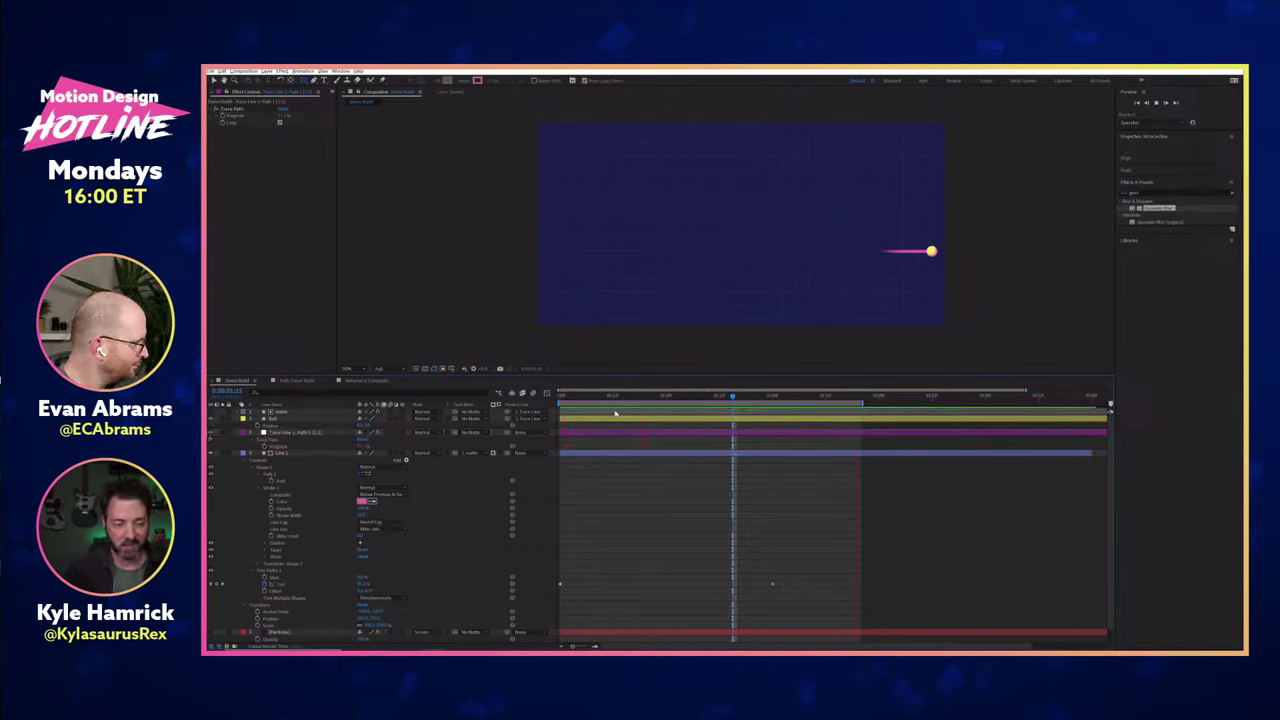
pyautogui.moveTo(635, 400); pyautogui.dragTo(644, 402)
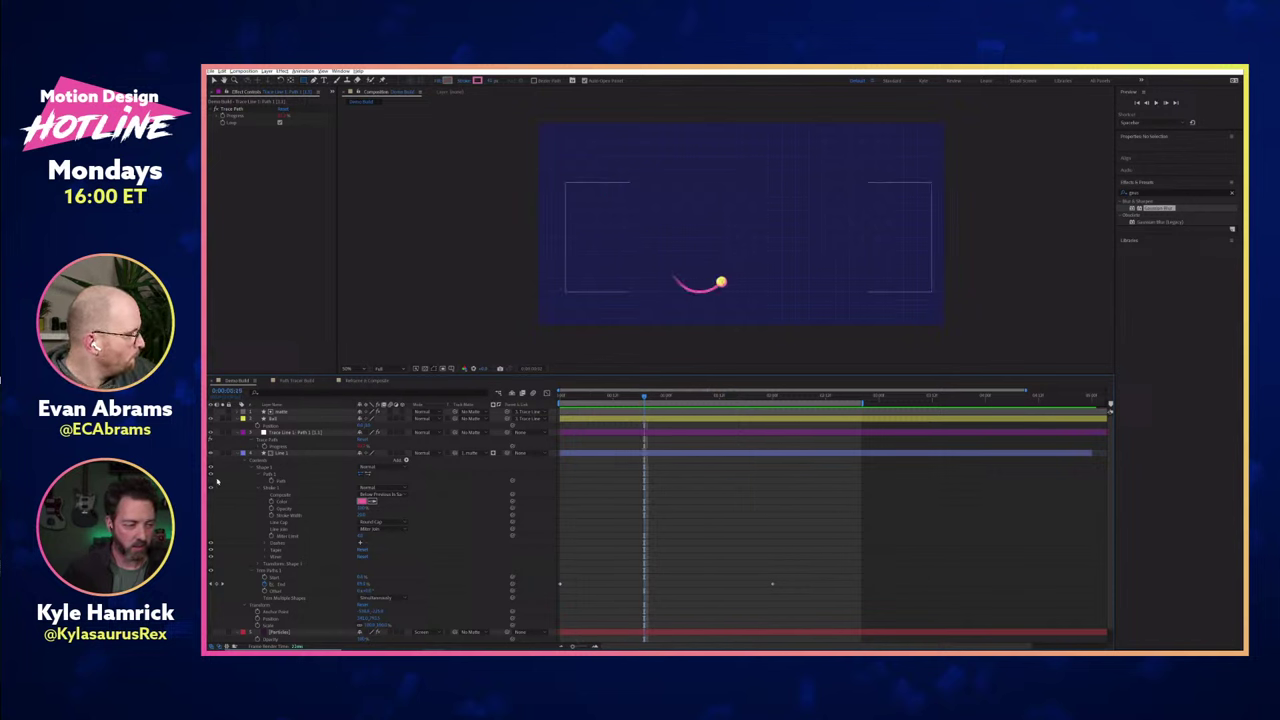
# Check Line 1 with its Trim Paths temporarily hidden, and remove the layer's track matte.
pyautogui.click(211, 570)
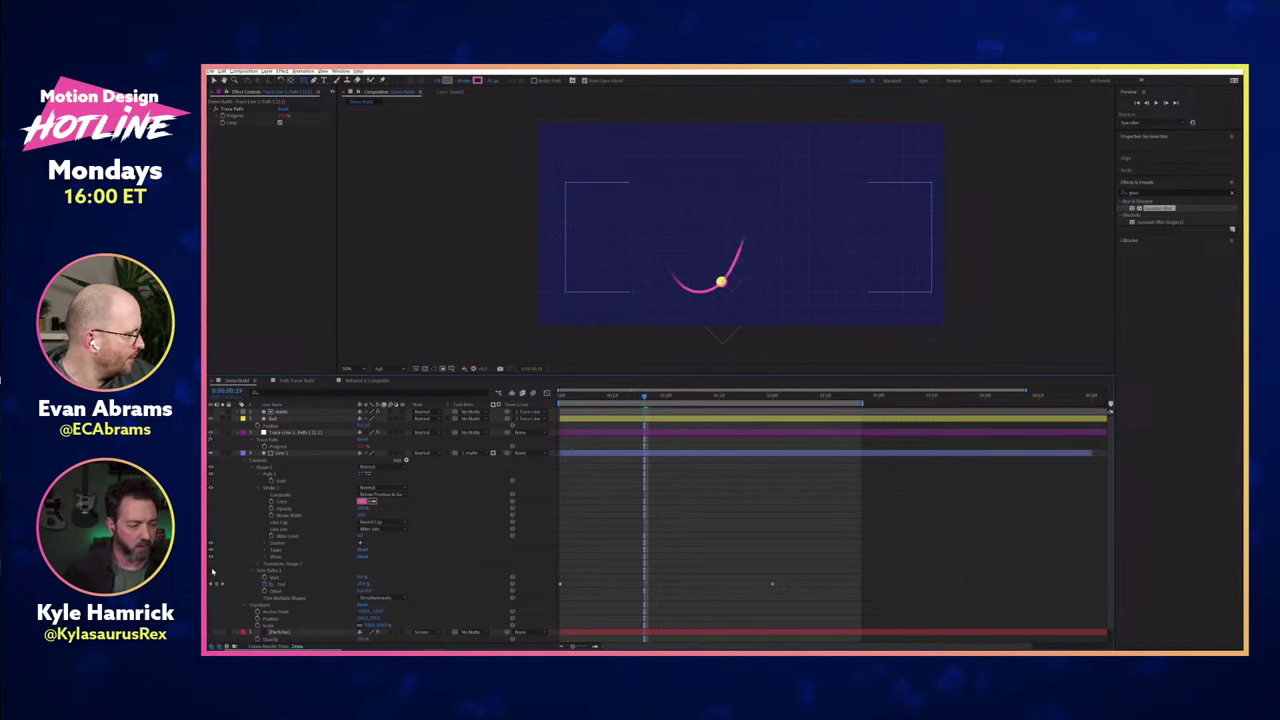
pyautogui.click(474, 455)
pyautogui.click(477, 462)
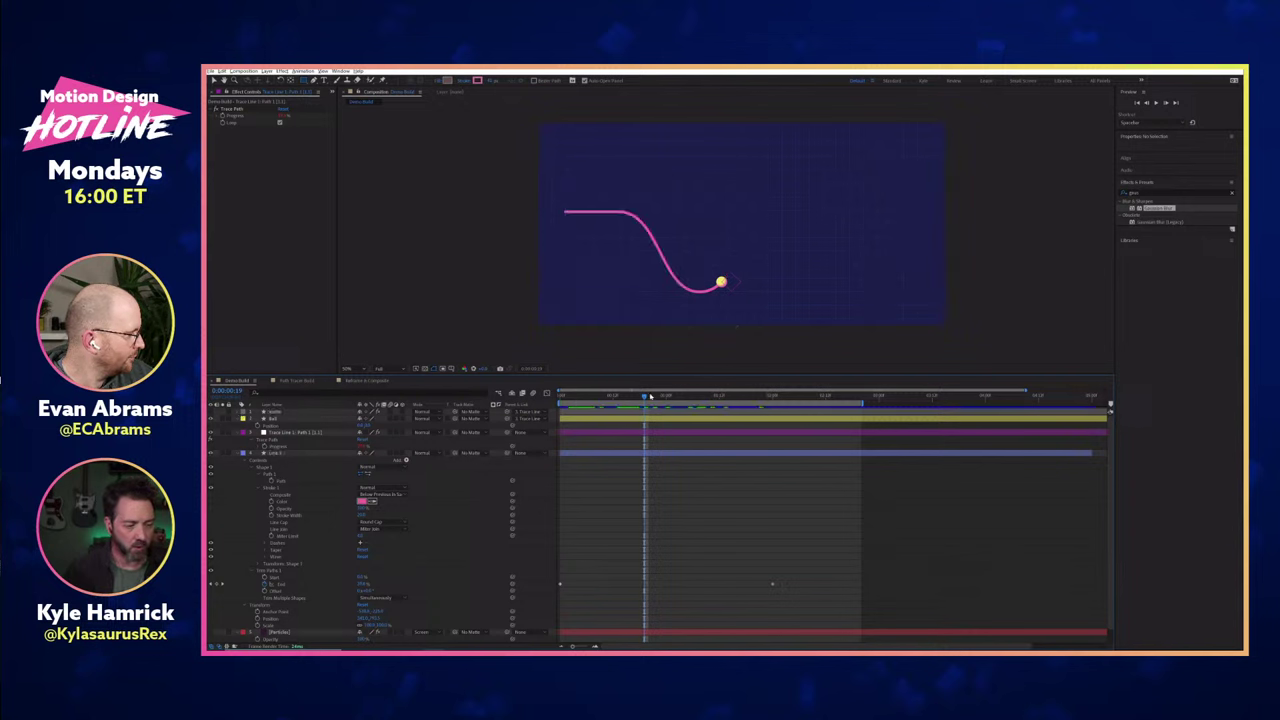
# On Line 1, add a Trim Paths End keyframe at 0:05, just before the path curves downward.
pyautogui.moveTo(644, 398)
pyautogui.mouseDown()
pyautogui.moveTo(580, 398)
pyautogui.moveTo(595, 399)
pyautogui.mouseUp()
pyautogui.click(309, 462)
pyautogui.click(314, 453)
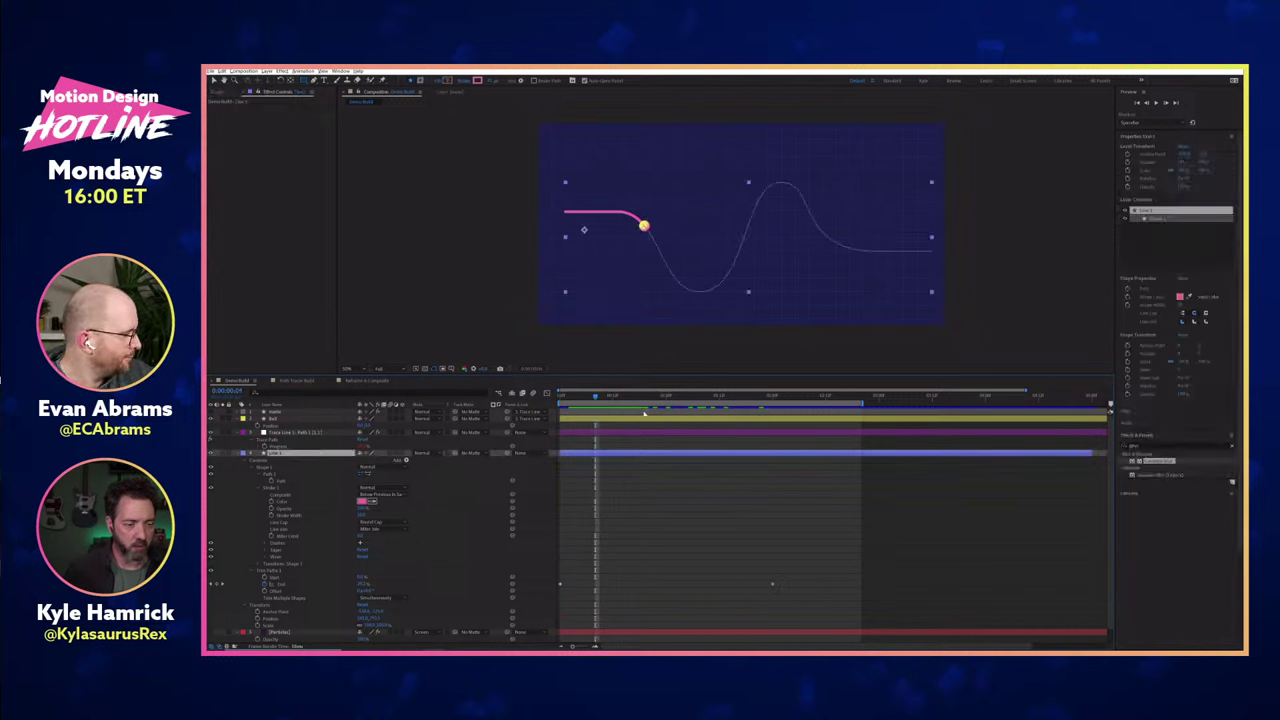
pyautogui.moveTo(595, 398); pyautogui.dragTo(582, 398)
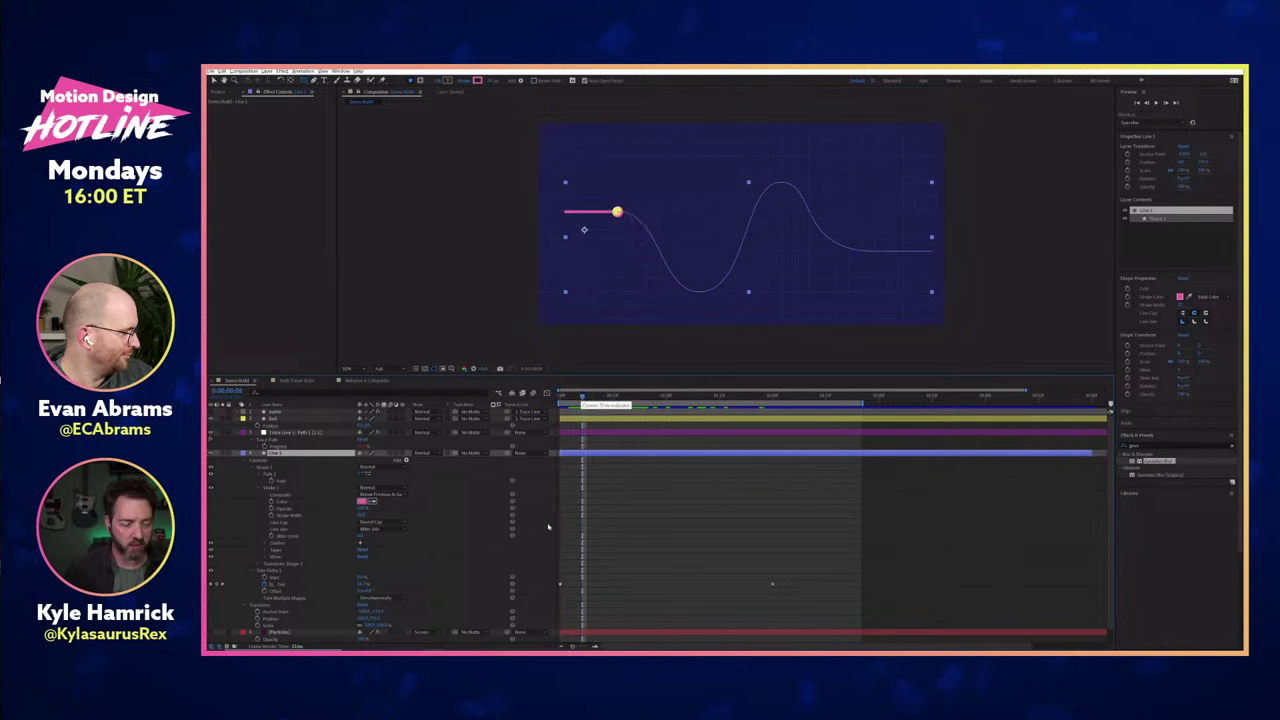
pyautogui.click(217, 586)
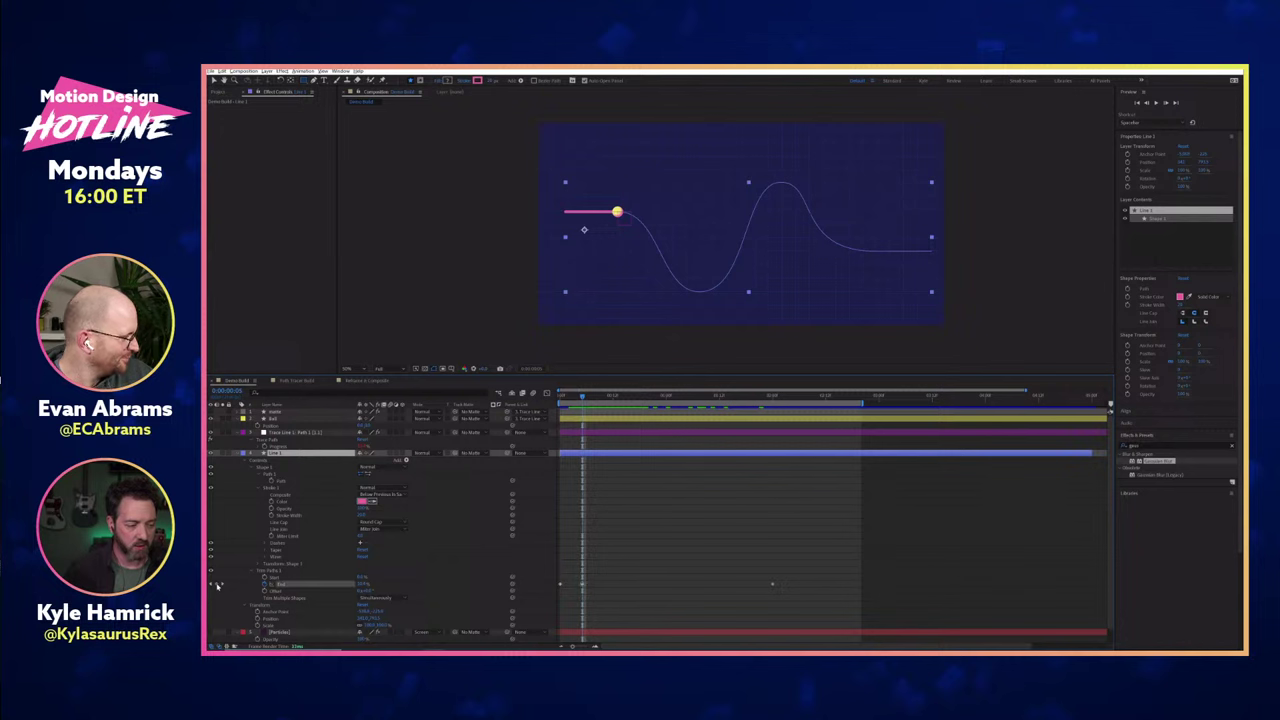
# Add further Trim Paths End keyframes at 0:17, 1:06 and 1:19, near the valley, the peak and the final flat stretch.
pyautogui.moveTo(583, 397); pyautogui.dragTo(631, 399)
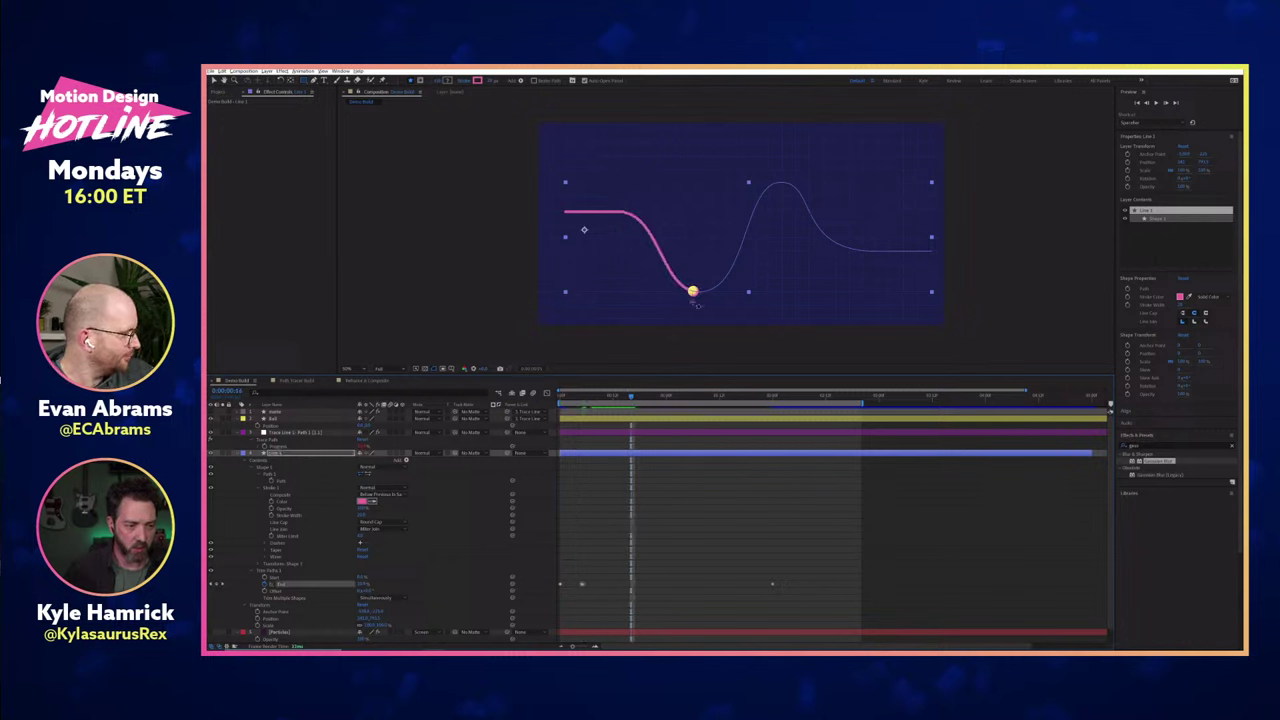
pyautogui.press('pagedown')
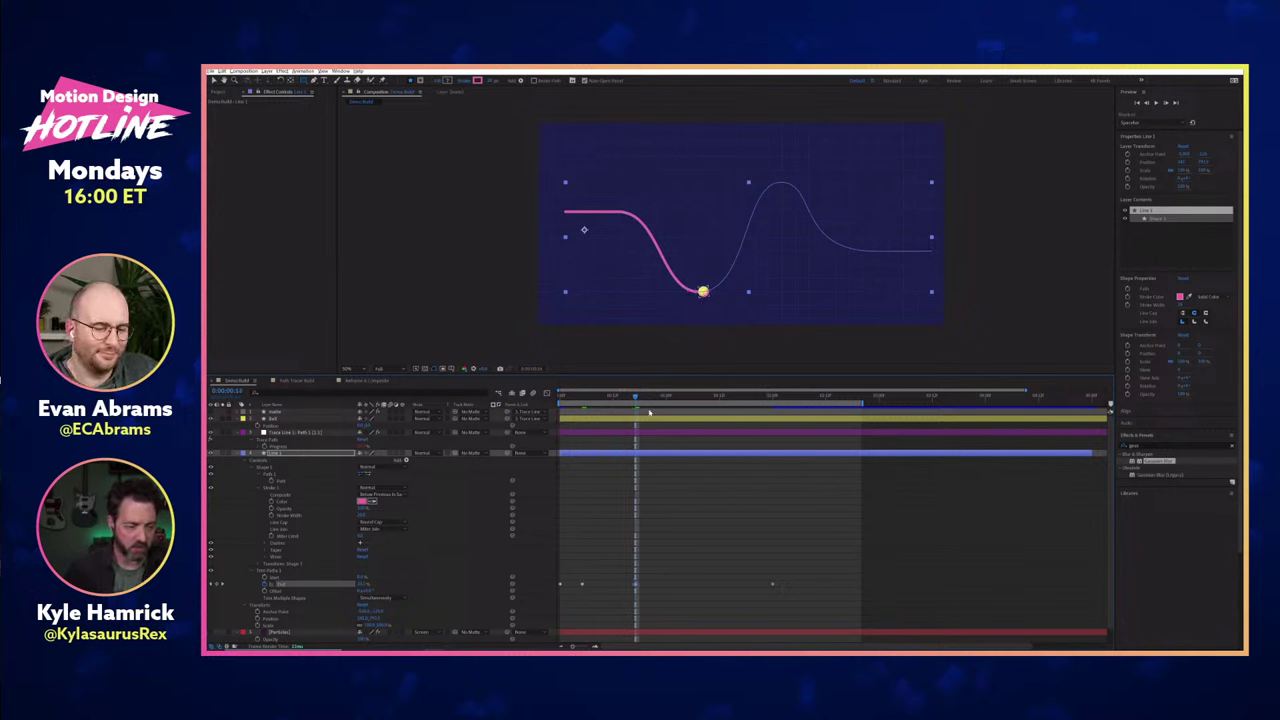
pyautogui.moveTo(638, 399); pyautogui.dragTo(693, 397)
pyautogui.click(217, 584)
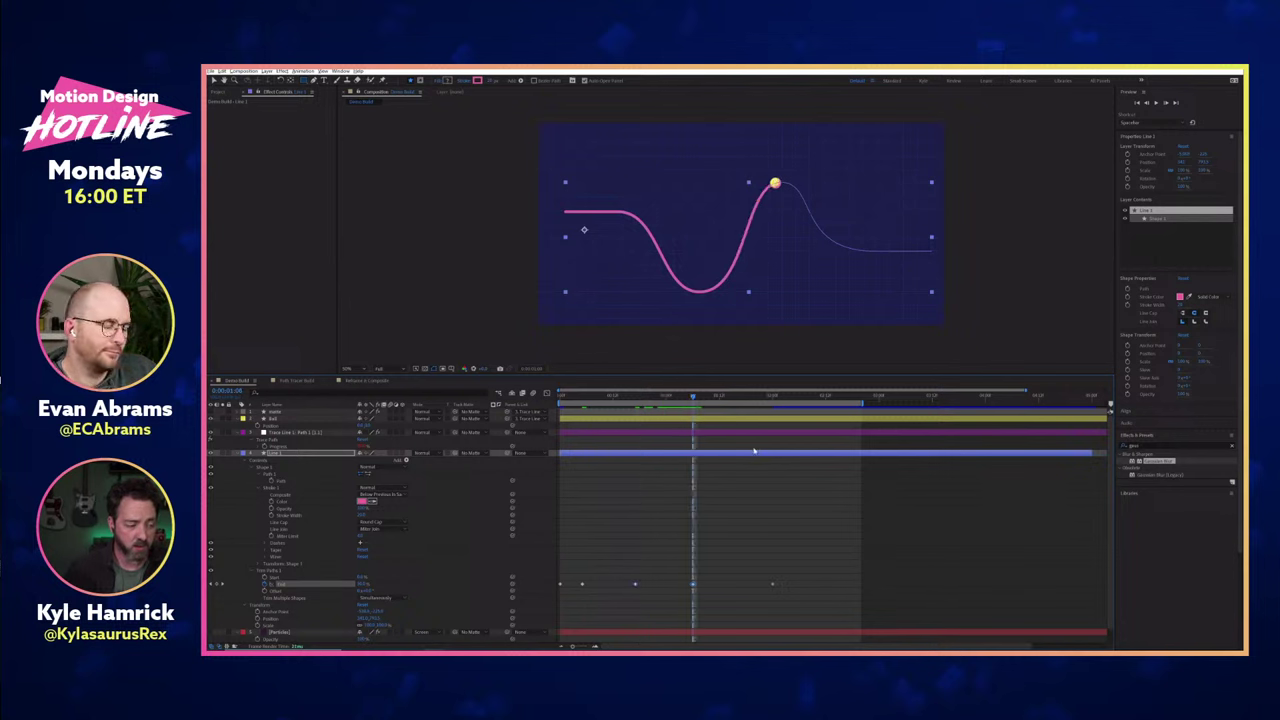
pyautogui.moveTo(702, 397); pyautogui.dragTo(750, 399)
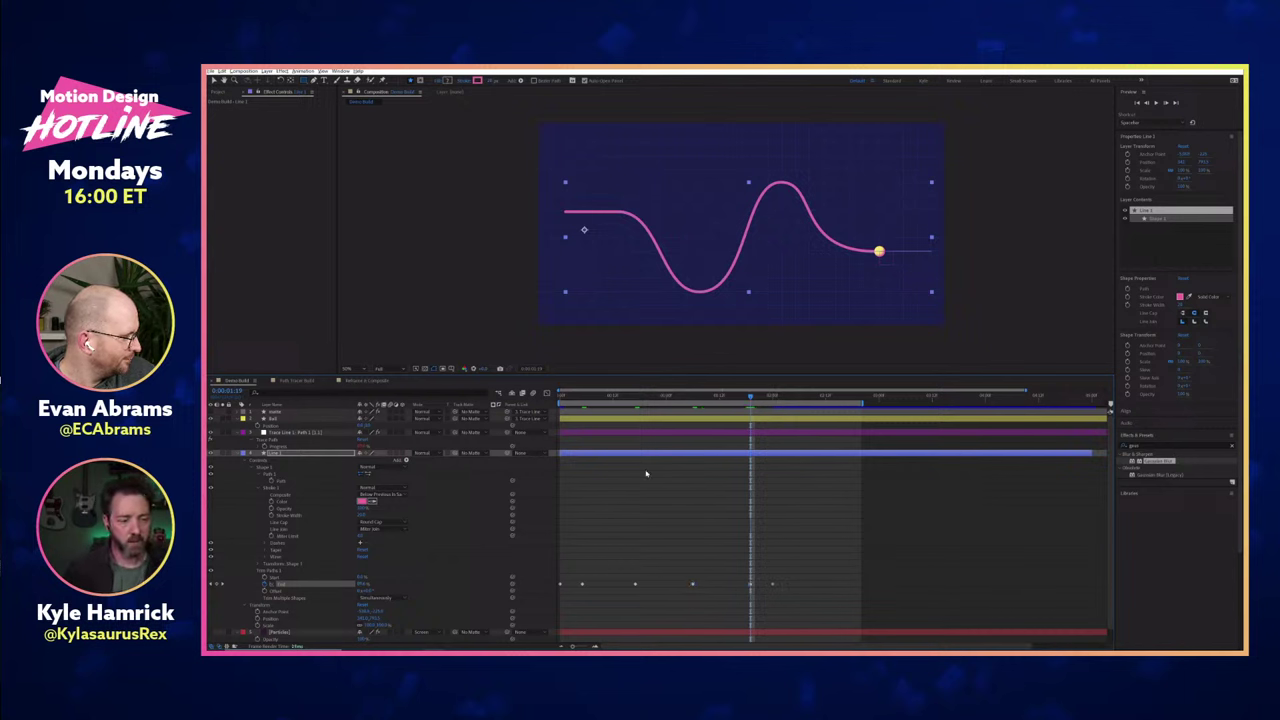
# Preview the animation, and apply Easy Ease to the four intermediate Trim Paths End keyframes.
pyautogui.press('space')
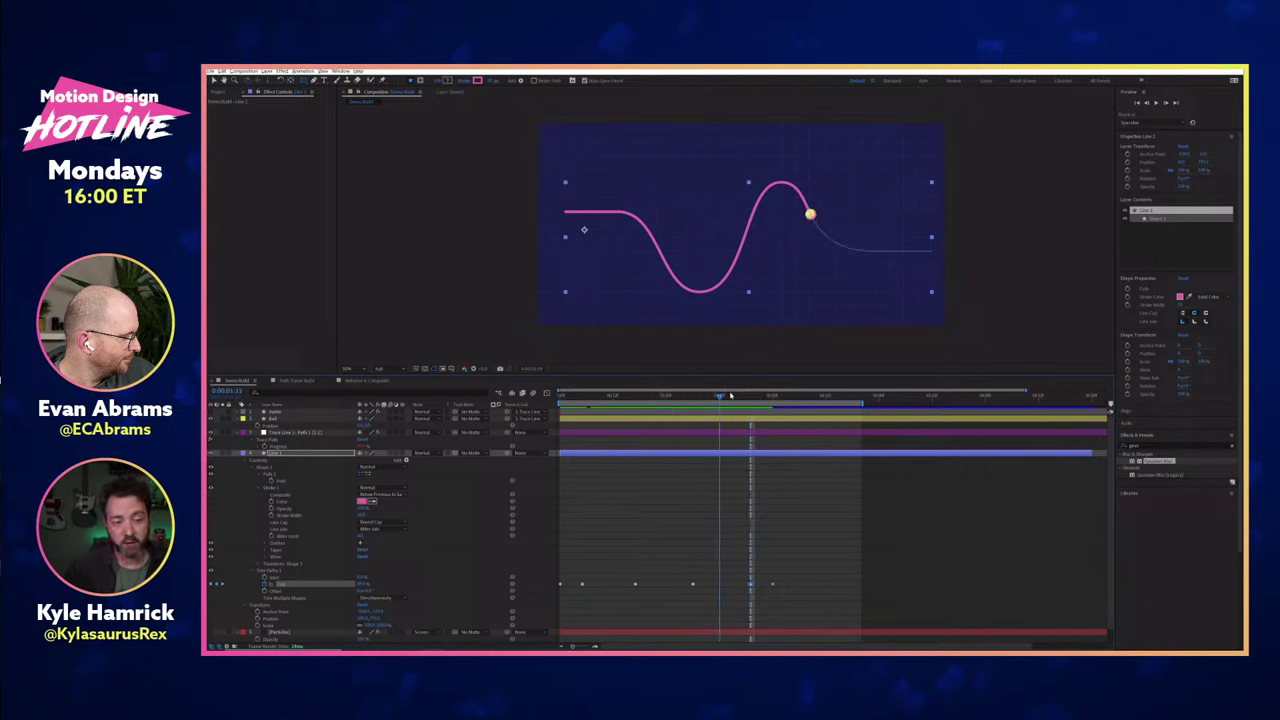
pyautogui.press('space')
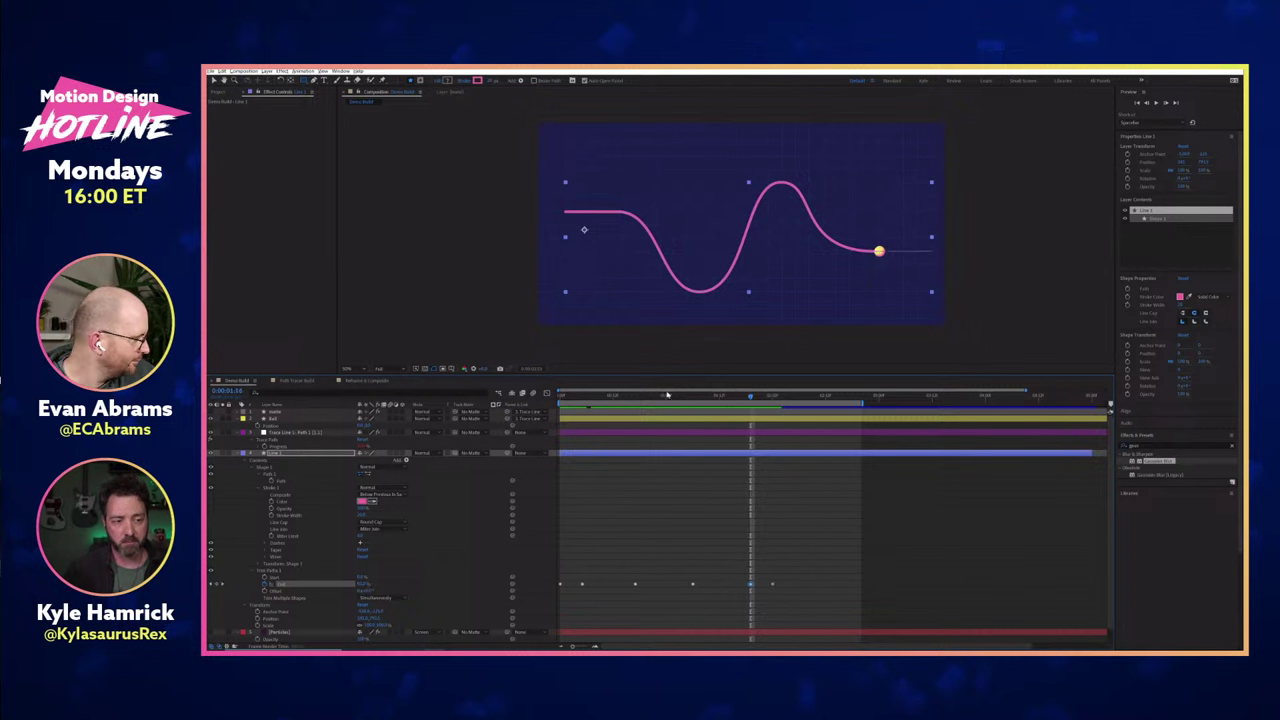
pyautogui.moveTo(667, 395); pyautogui.dragTo(606, 397)
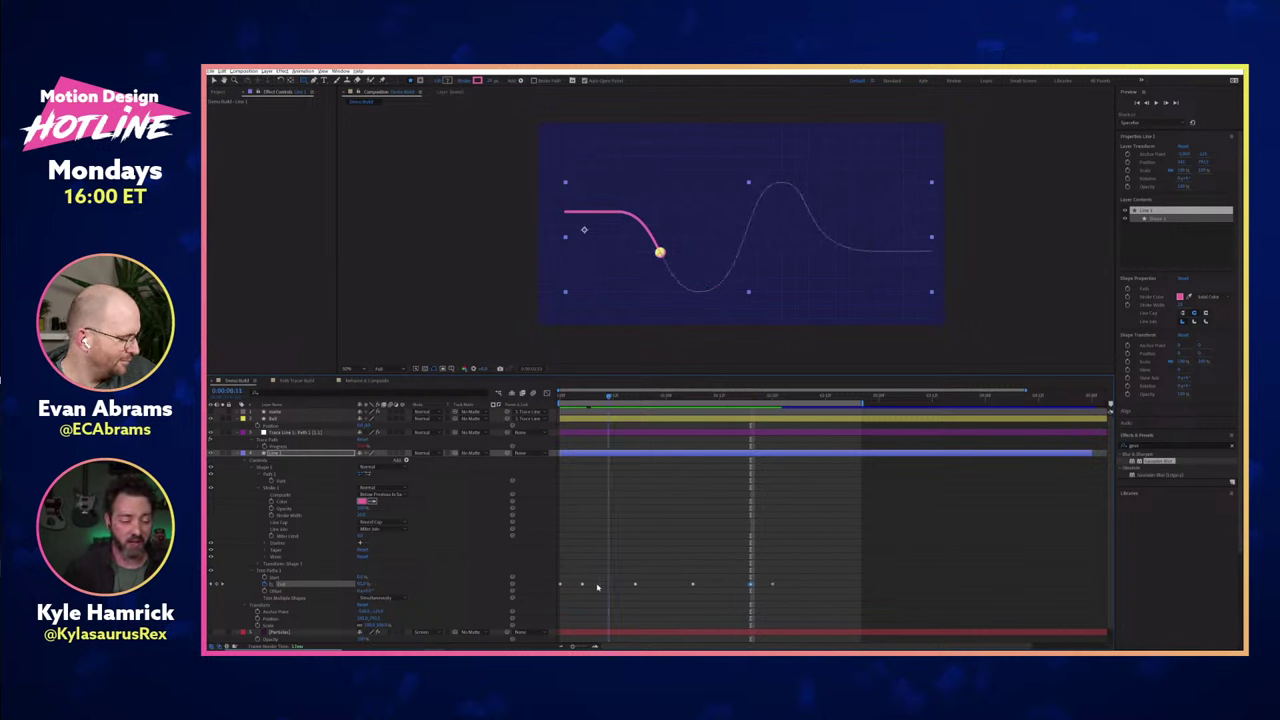
pyautogui.moveTo(571, 568); pyautogui.dragTo(758, 612)
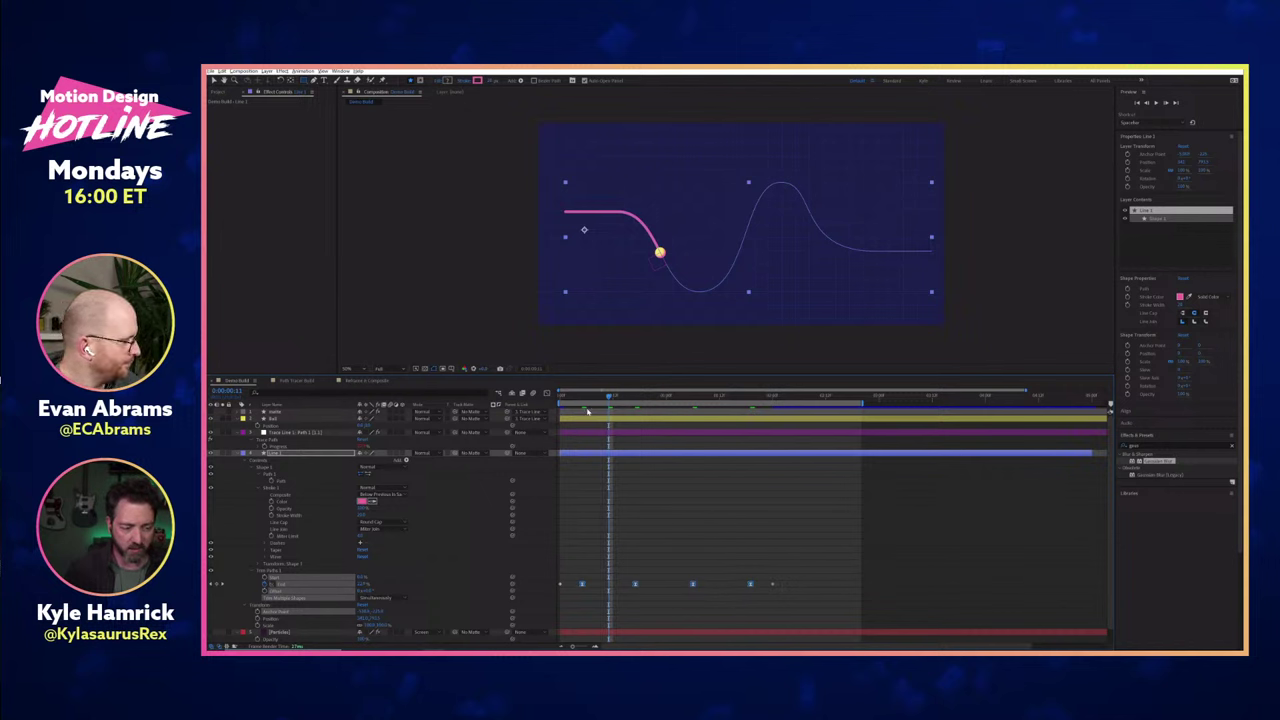
# Open the Graph Editor with the value graph and isolate the curve of Line 1's Trim Paths End.
pyautogui.click(546, 393)
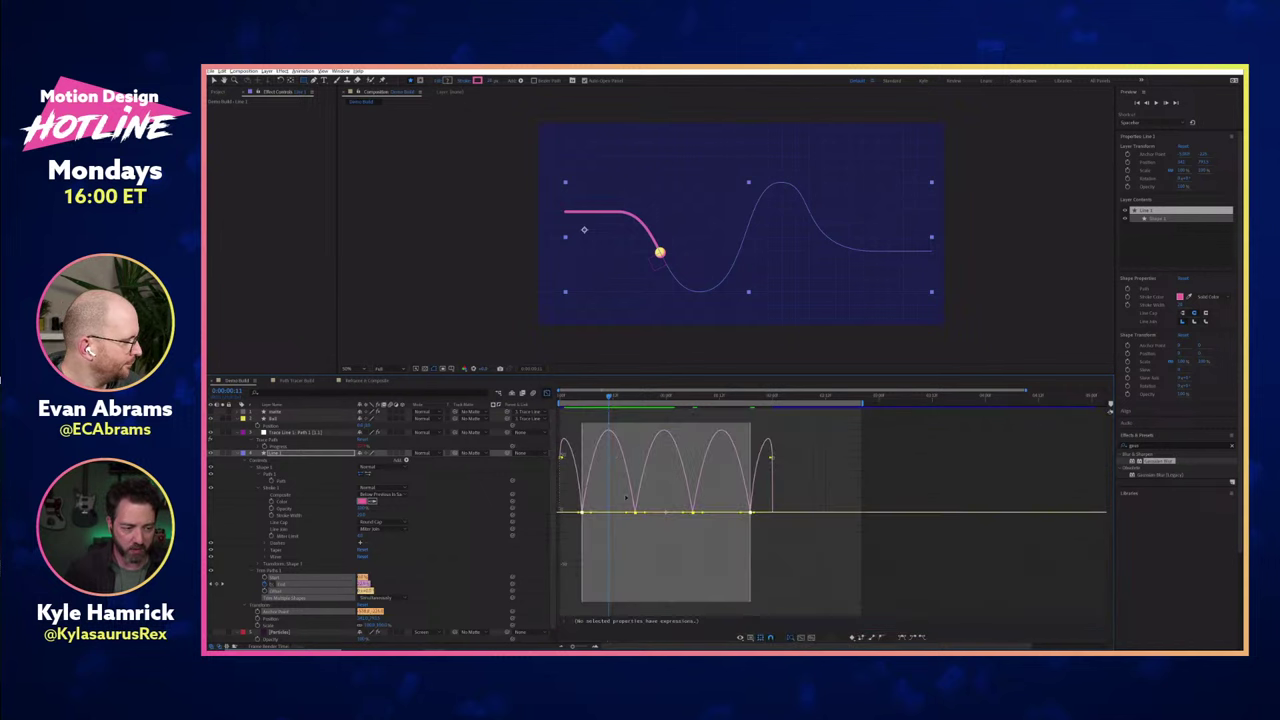
pyautogui.click(750, 638)
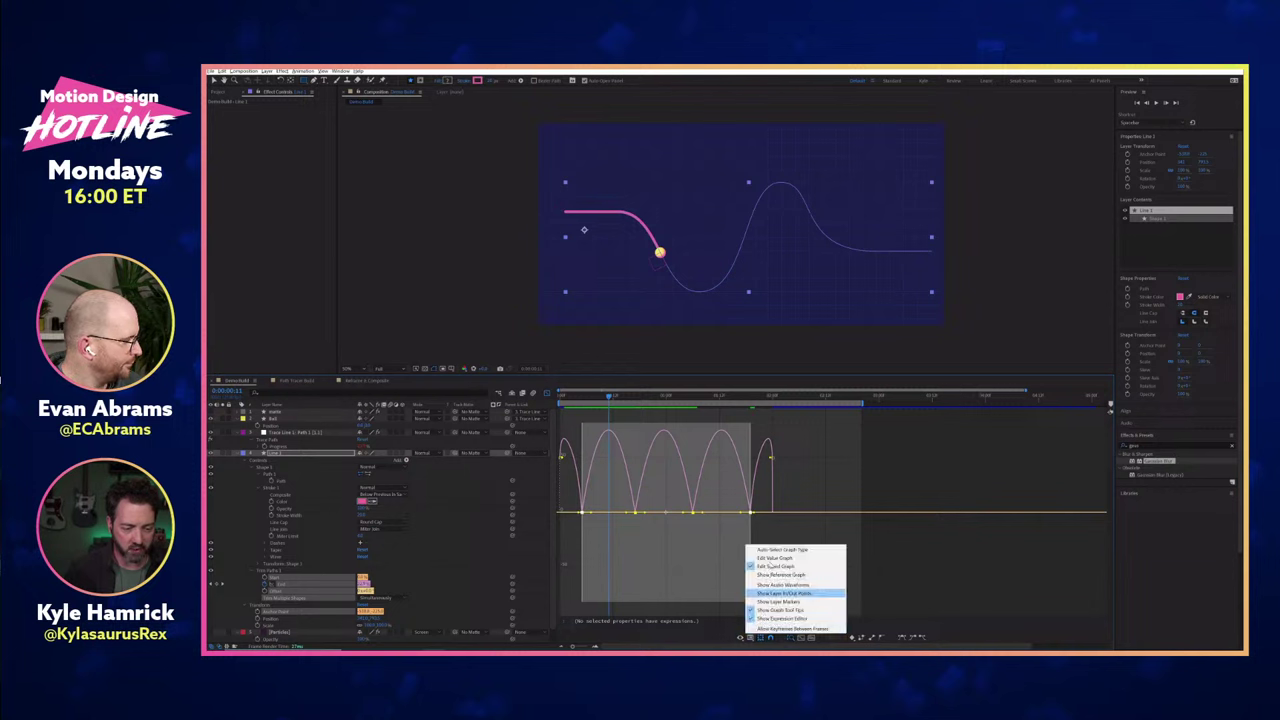
pyautogui.click(774, 558)
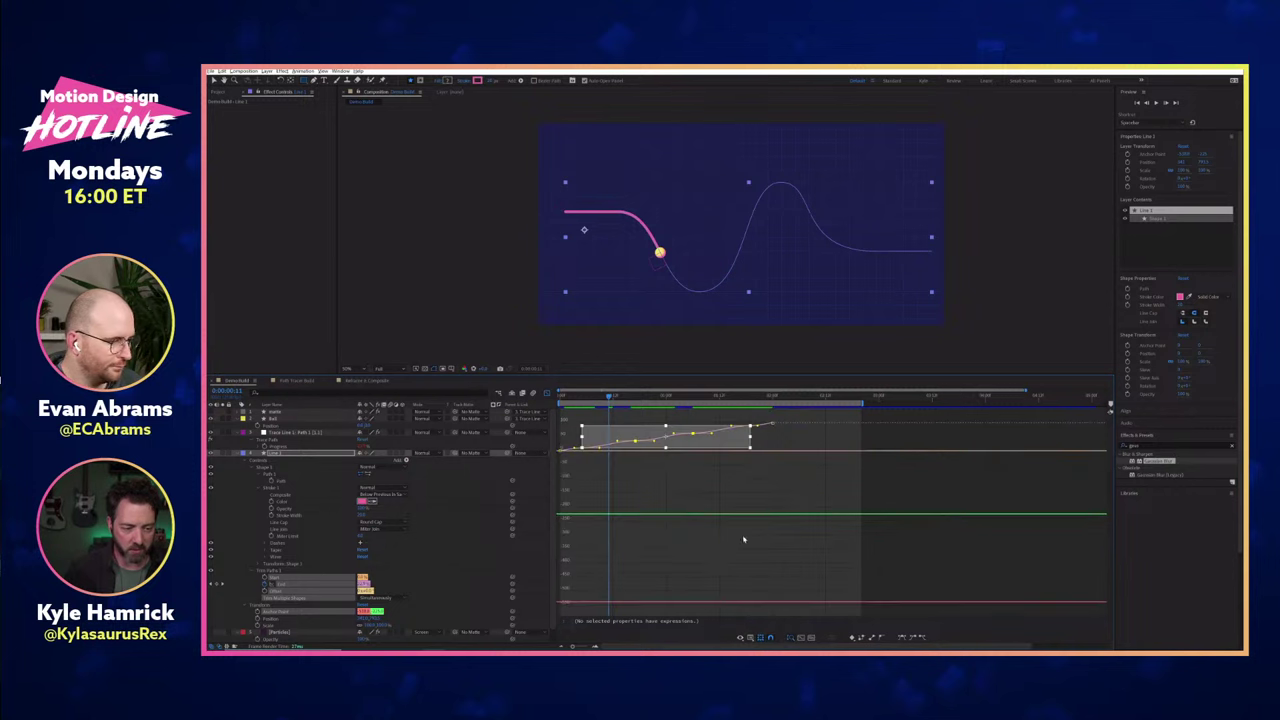
pyautogui.click(252, 537)
pyautogui.click(284, 584)
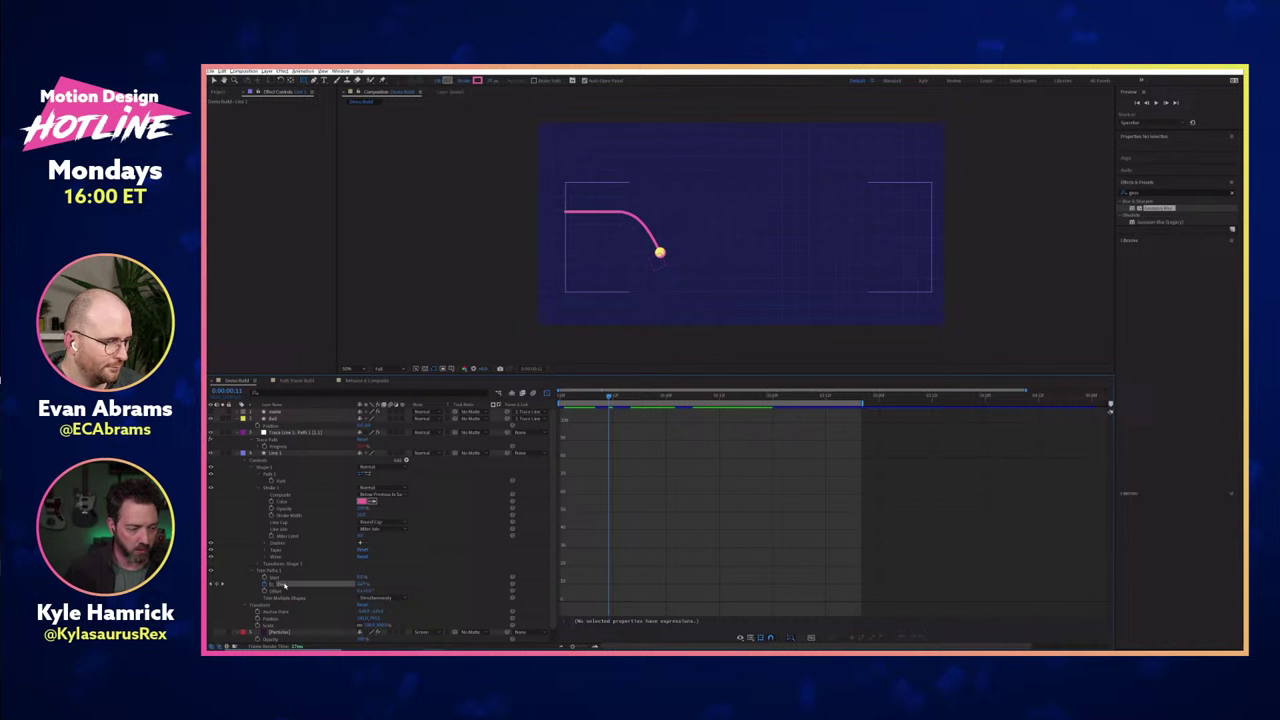
# Rotate both handles of the End keyframe at 0:17 to nearly vertical so the ball speeds through the valley.
pyautogui.click(637, 398)
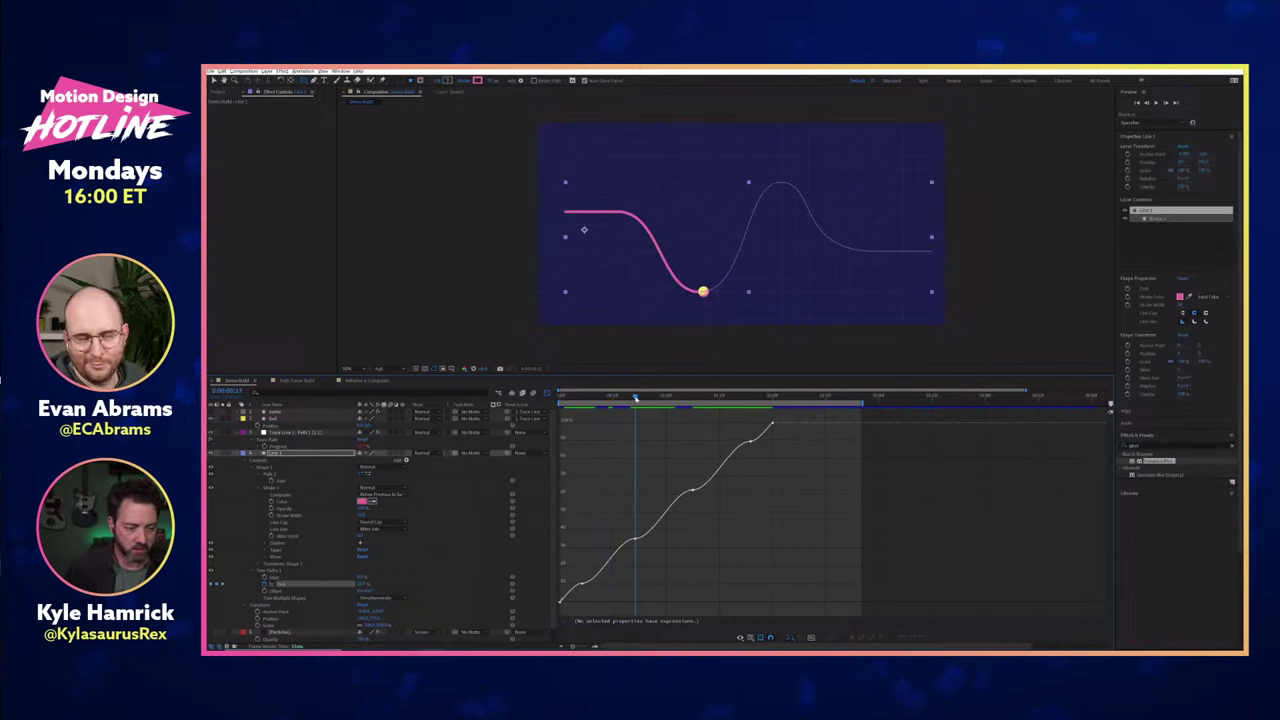
pyautogui.click(635, 539)
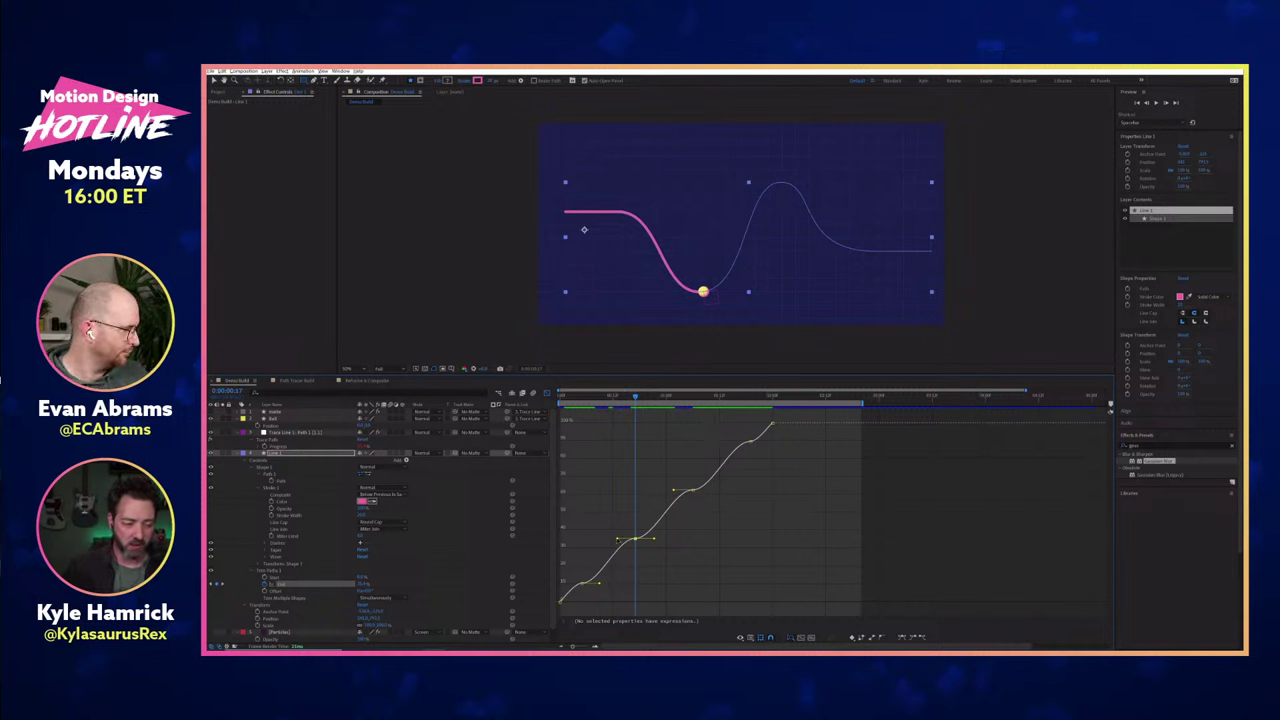
pyautogui.moveTo(618, 539); pyautogui.dragTo(645, 576)
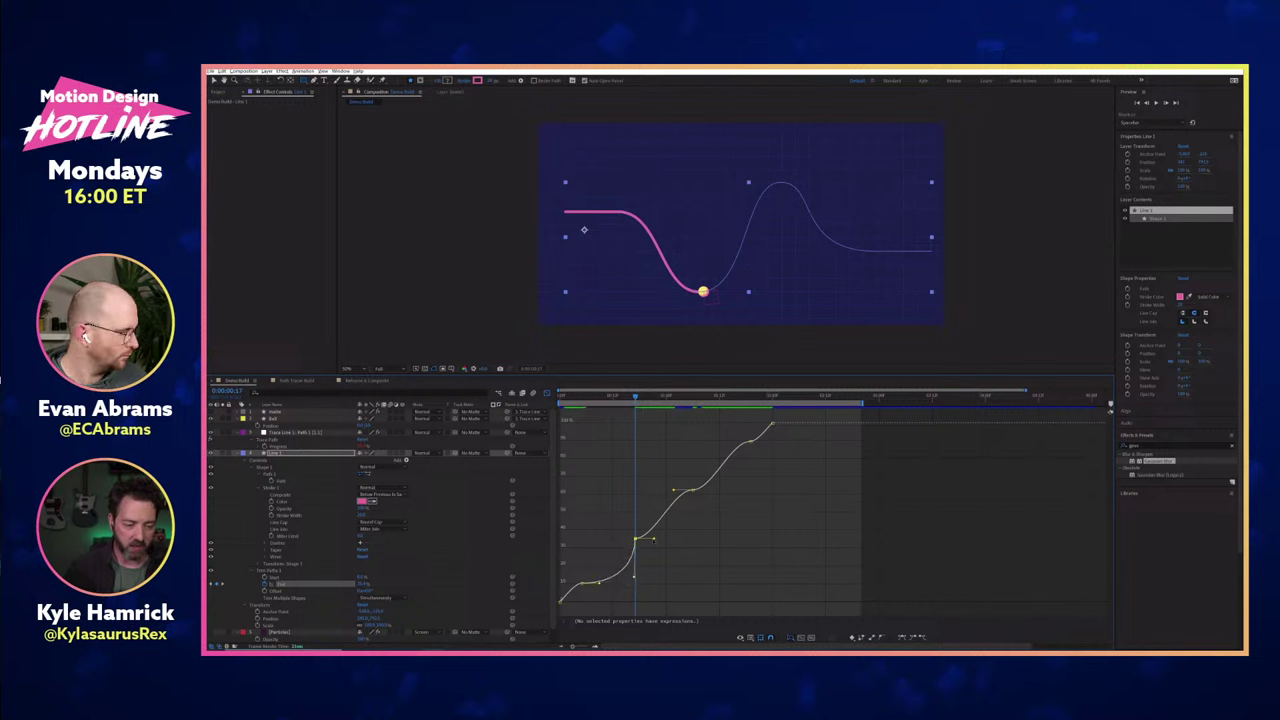
pyautogui.moveTo(625, 523); pyautogui.dragTo(607, 505)
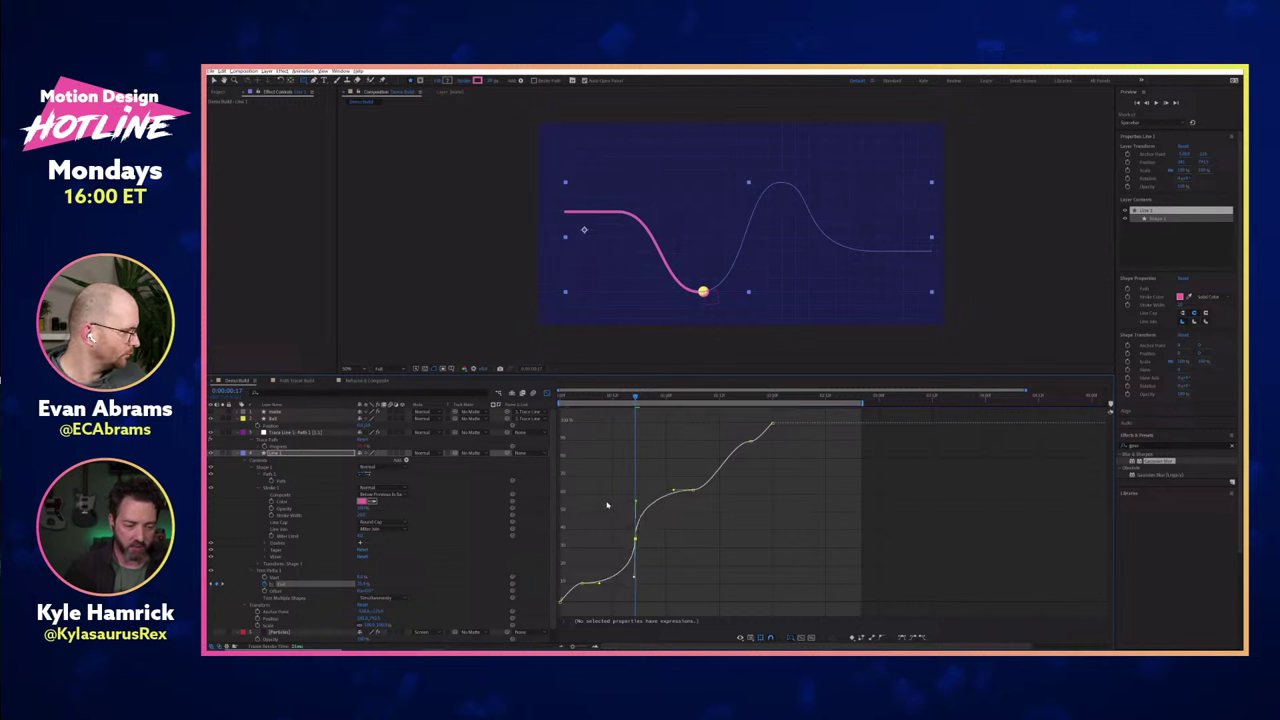
# Select the End keyframe at 1:06, compare the curve in the speed graph, and return to the value graph.
pyautogui.click(694, 491)
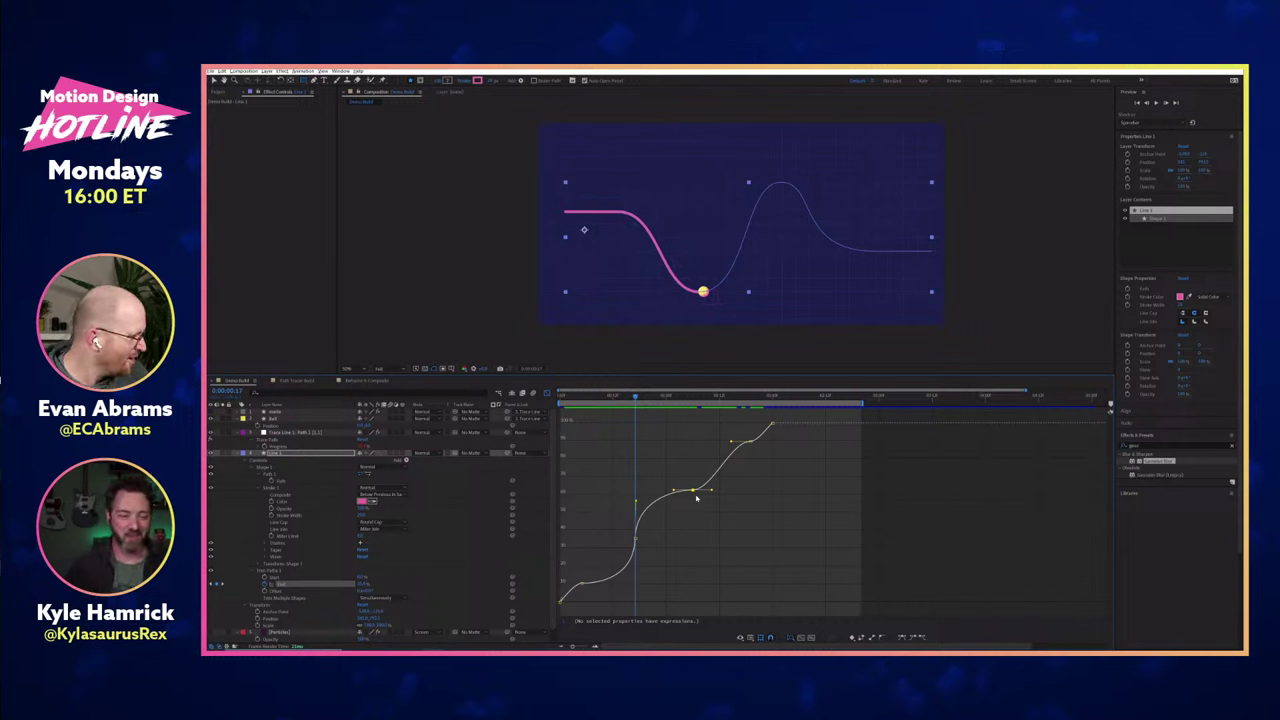
pyautogui.click(750, 638)
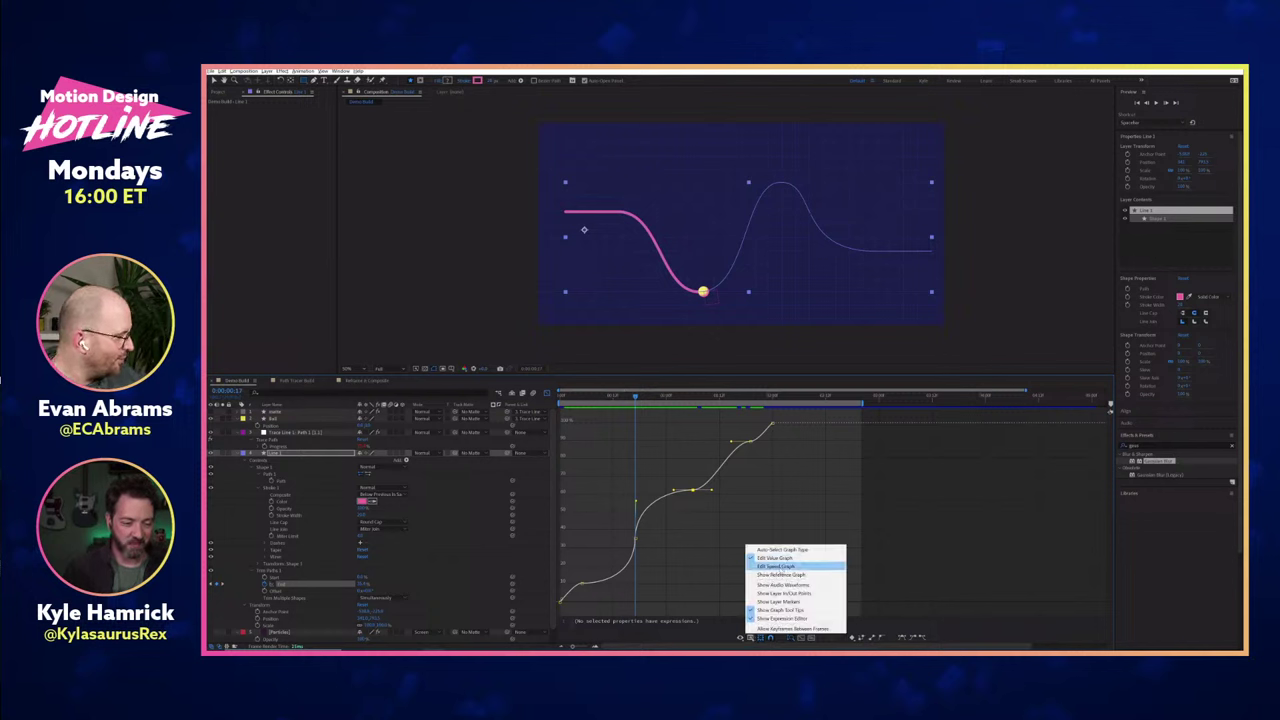
pyautogui.click(776, 566)
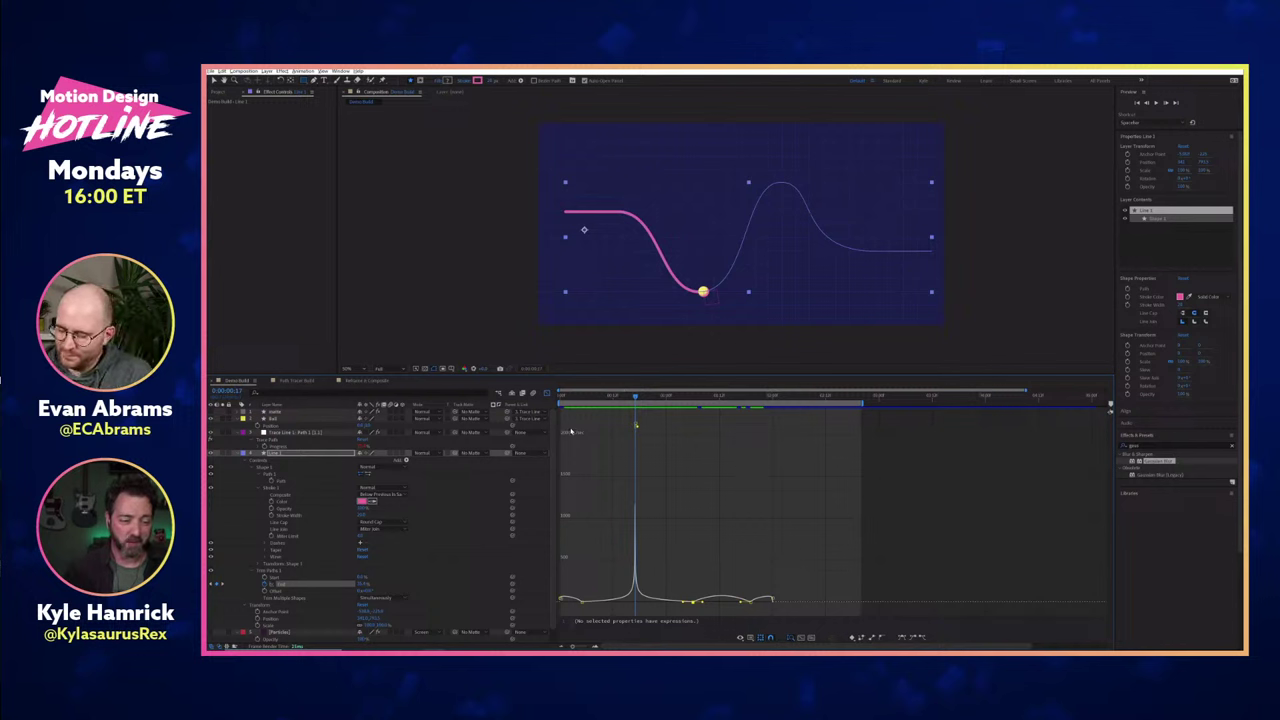
pyautogui.click(754, 638)
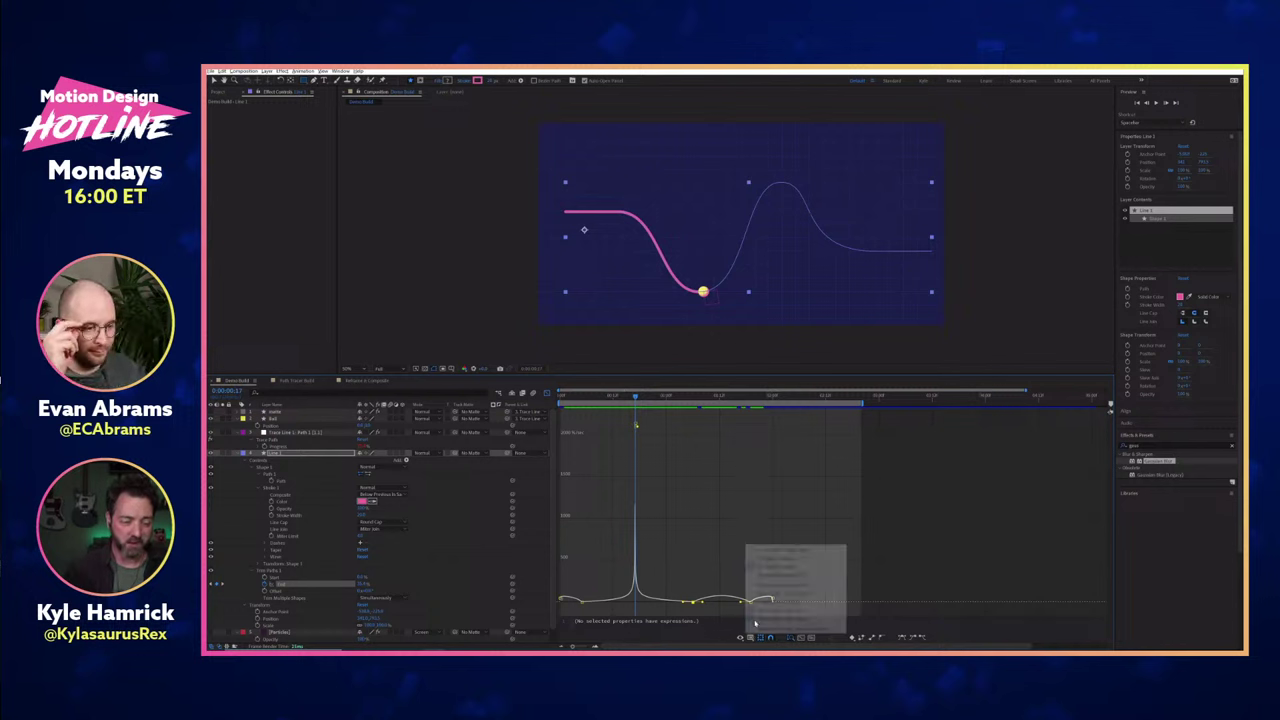
pyautogui.click(775, 558)
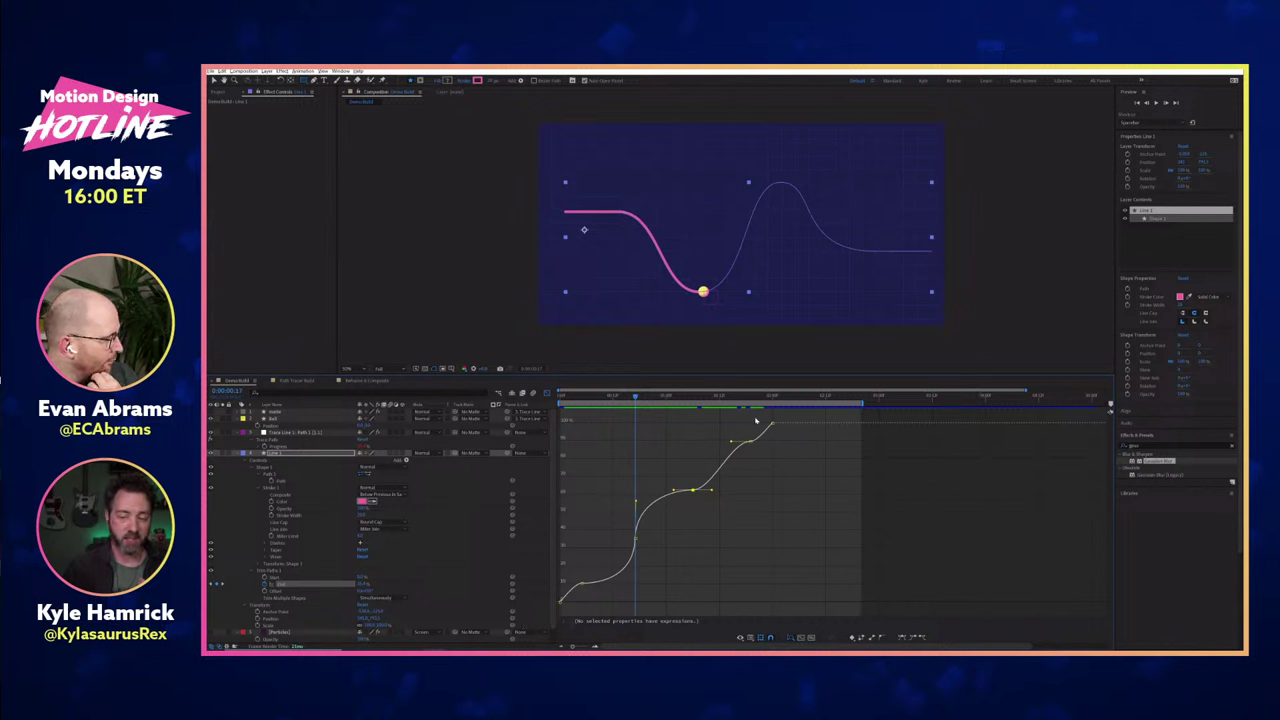
# Check the velocity of Line 1's Trim Paths End around 0:17 in the speed graph, and switch back to the value graph.
pyautogui.click(749, 634)
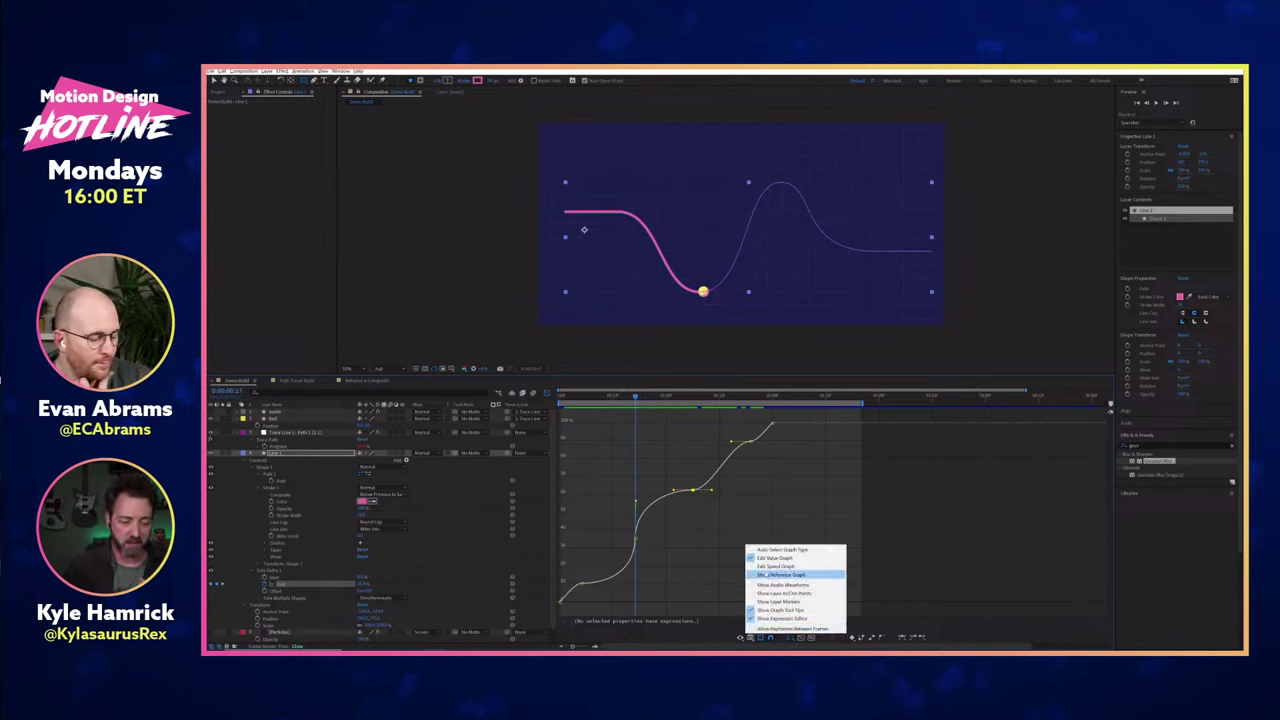
pyautogui.click(770, 566)
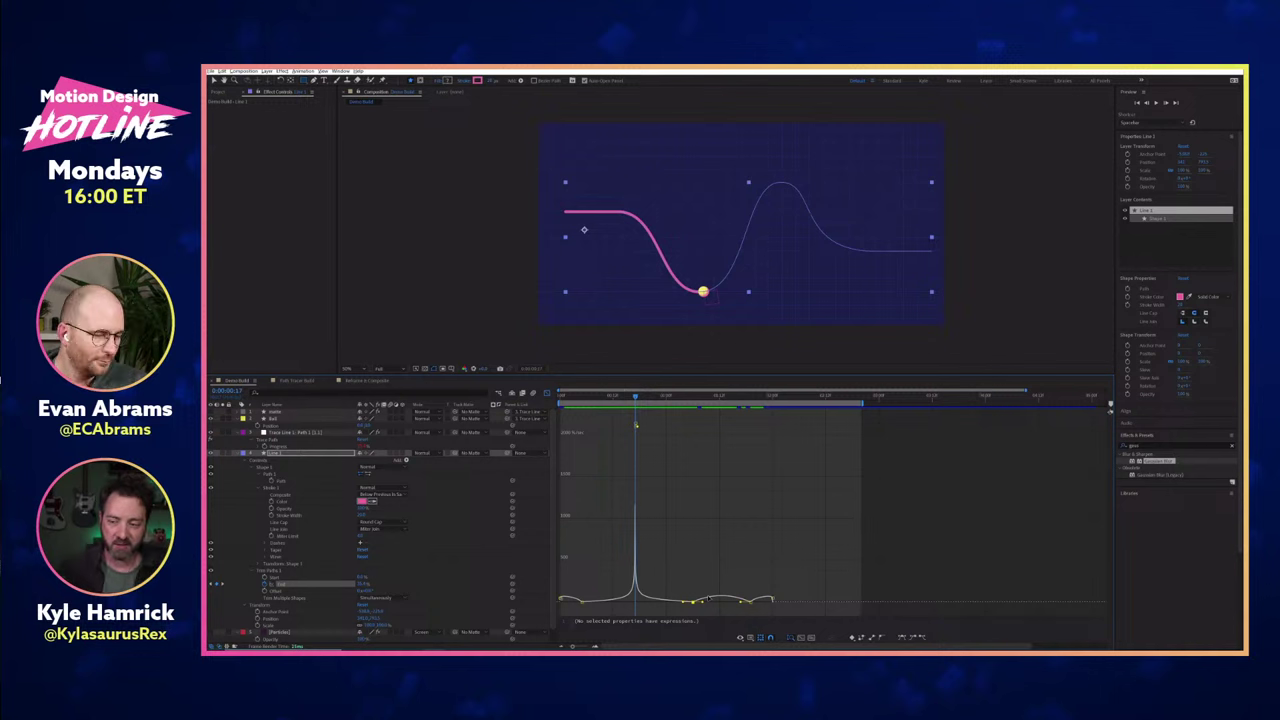
pyautogui.click(760, 638)
pyautogui.click(780, 557)
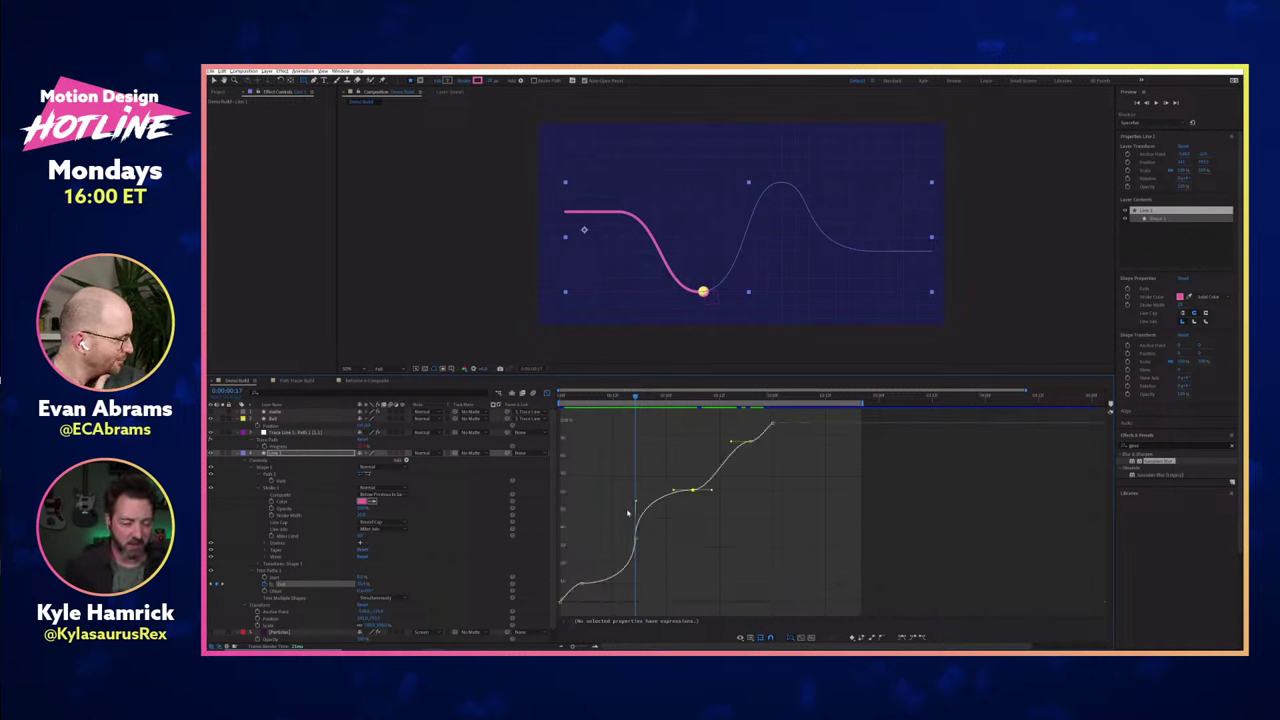
pyautogui.doubleClick(714, 480)
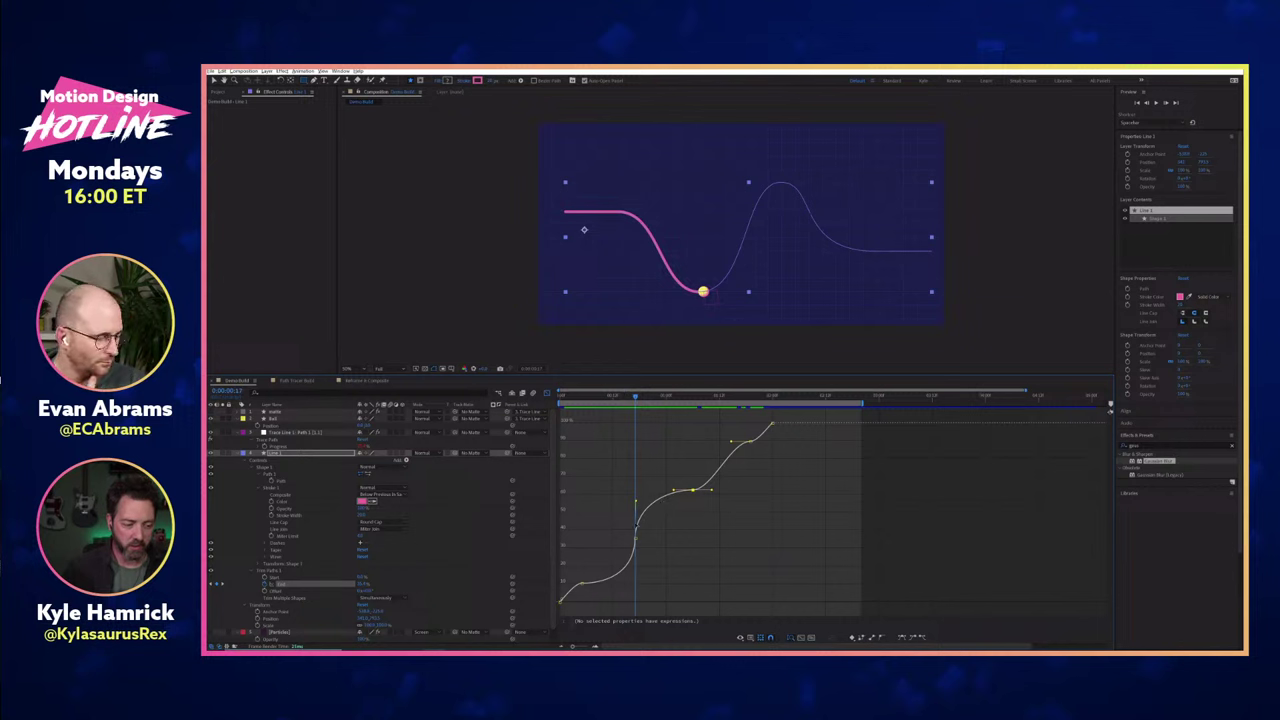
# Slope the handles of the End keyframes at 0:05 and 1:19 along the curve so the ball passes through them without slowing.
pyautogui.click(583, 586)
pyautogui.moveTo(599, 581); pyautogui.dragTo(568, 592)
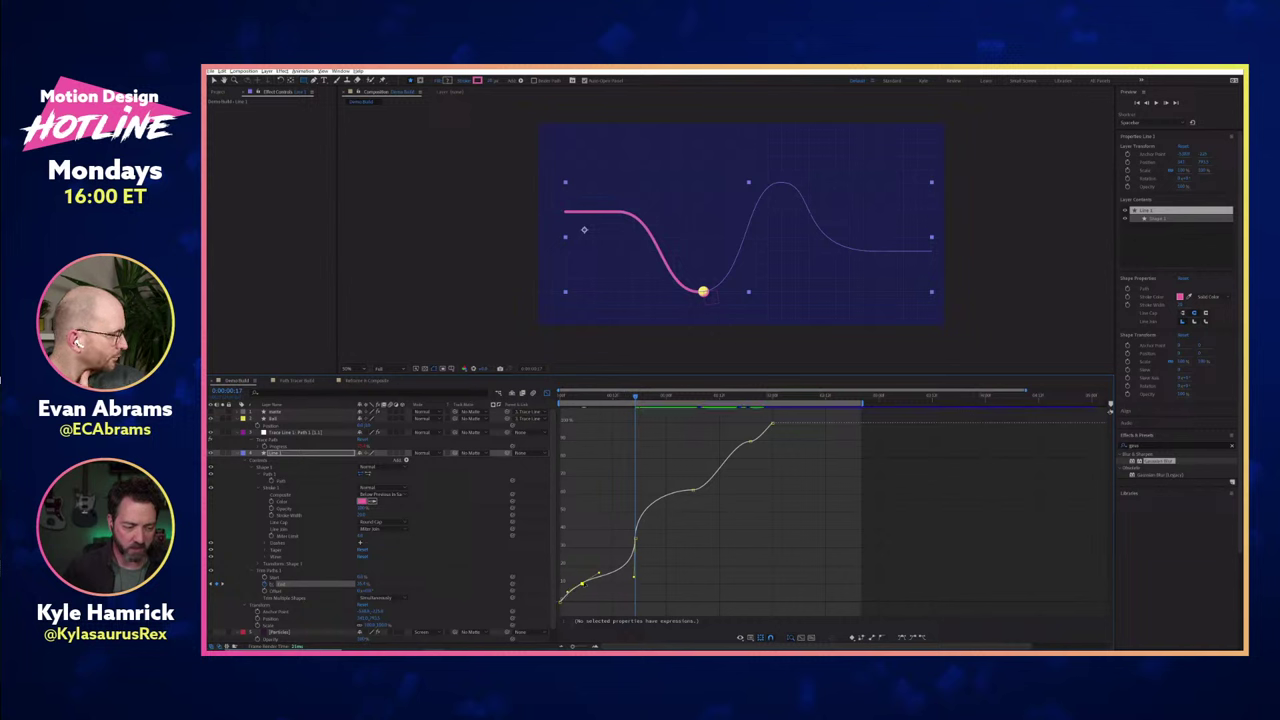
pyautogui.click(751, 441)
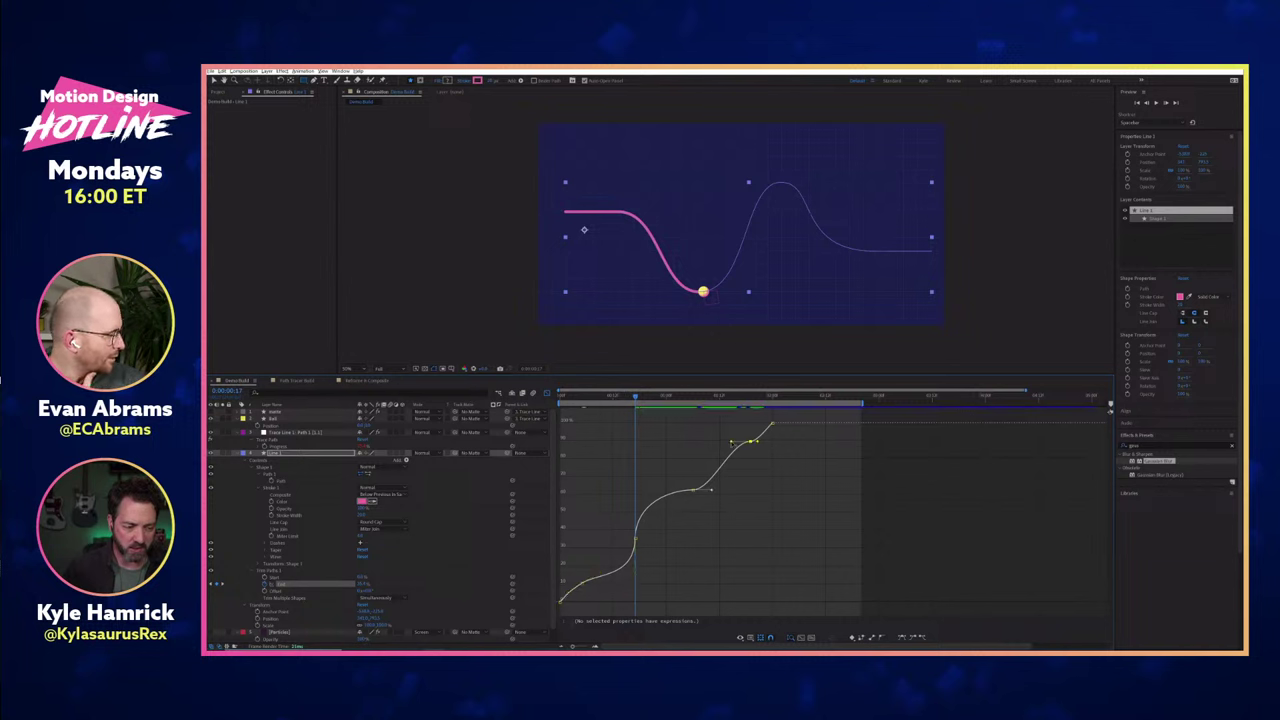
pyautogui.moveTo(731, 445); pyautogui.dragTo(730, 452)
pyautogui.click(752, 400)
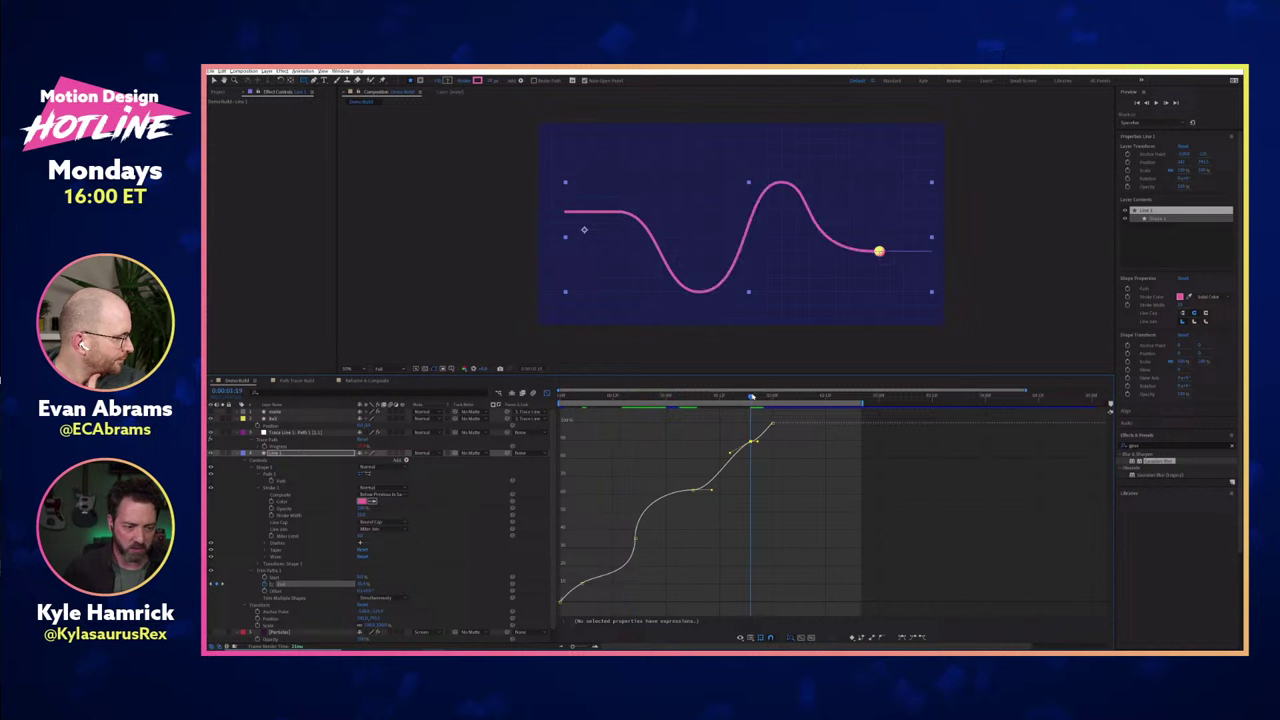
pyautogui.moveTo(758, 442); pyautogui.dragTo(765, 429)
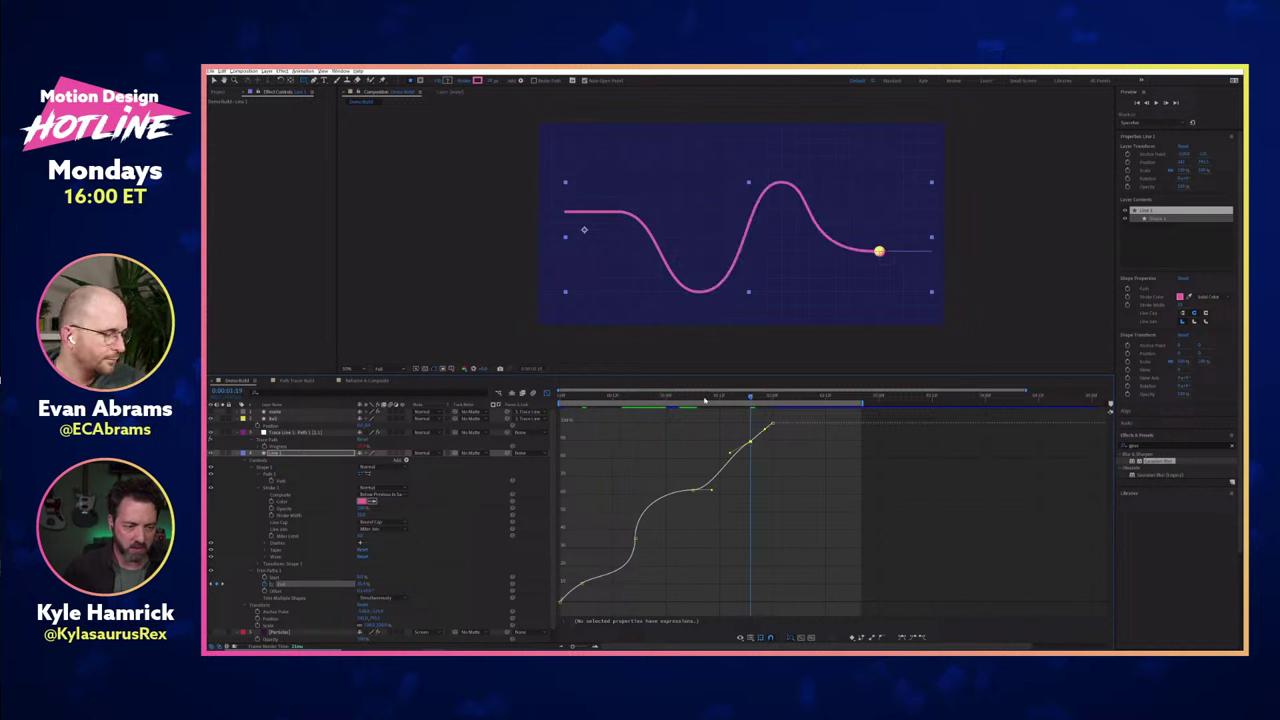
# Tilt both handles of the End keyframe at 1:06 slightly upward so the ball keeps drifting over the peak, and preview the animation.
pyautogui.moveTo(703, 398); pyautogui.dragTo(693, 402)
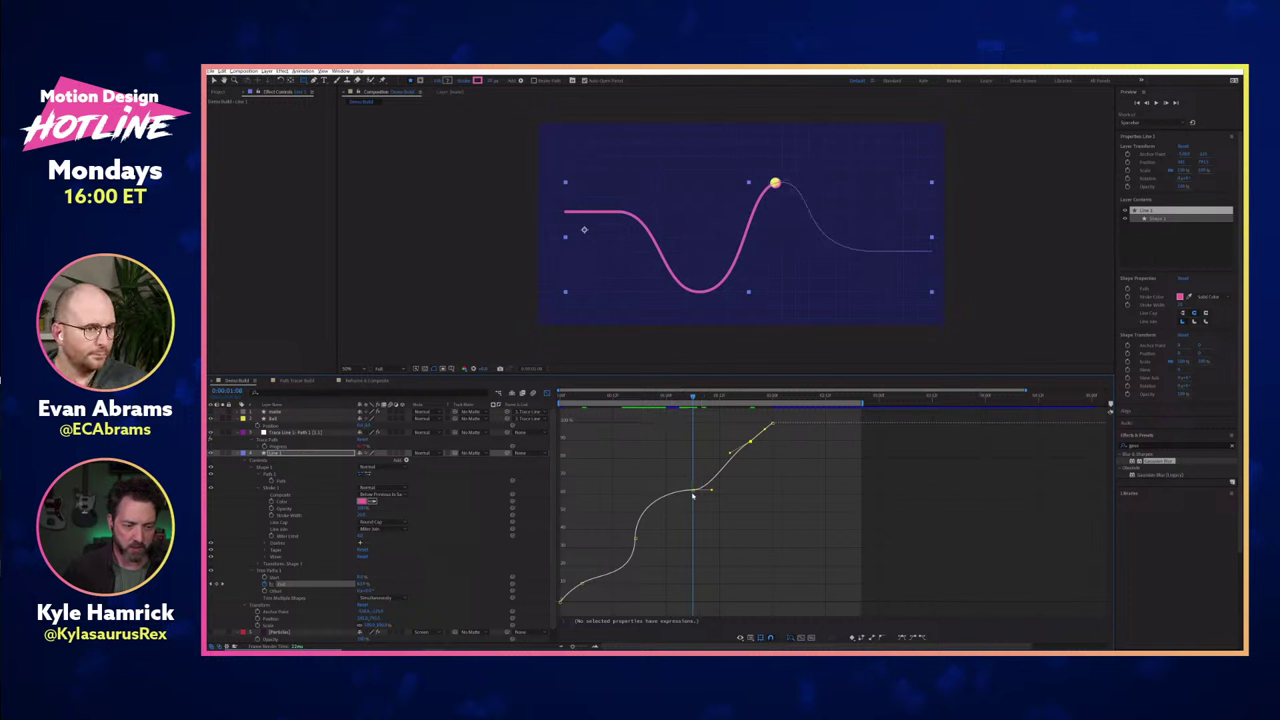
pyautogui.moveTo(701, 490)
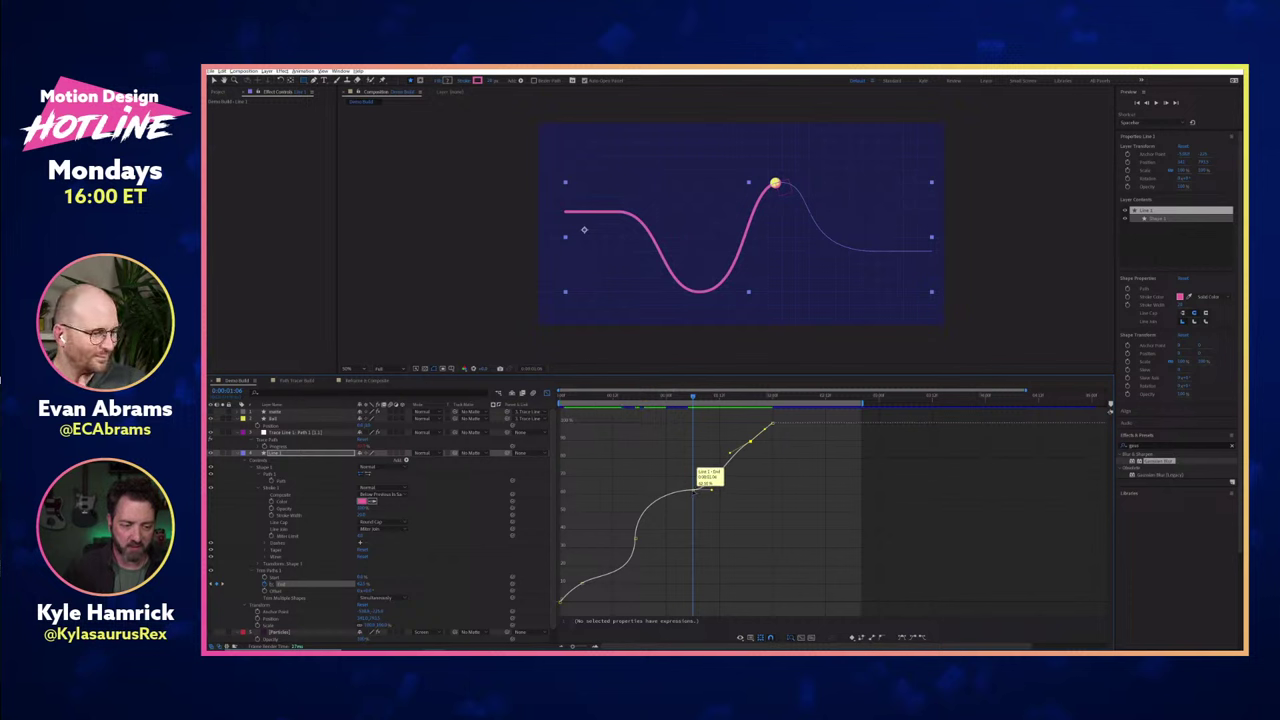
pyautogui.click(708, 490)
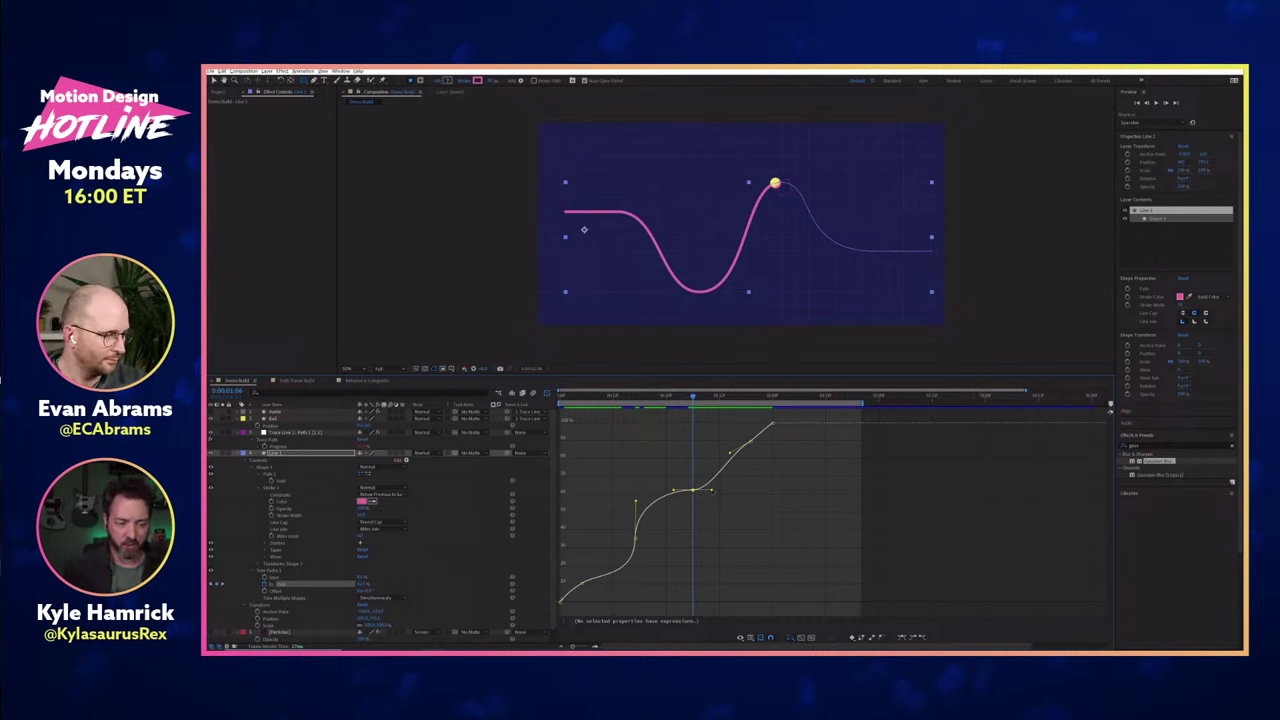
pyautogui.moveTo(710, 490); pyautogui.dragTo(670, 498)
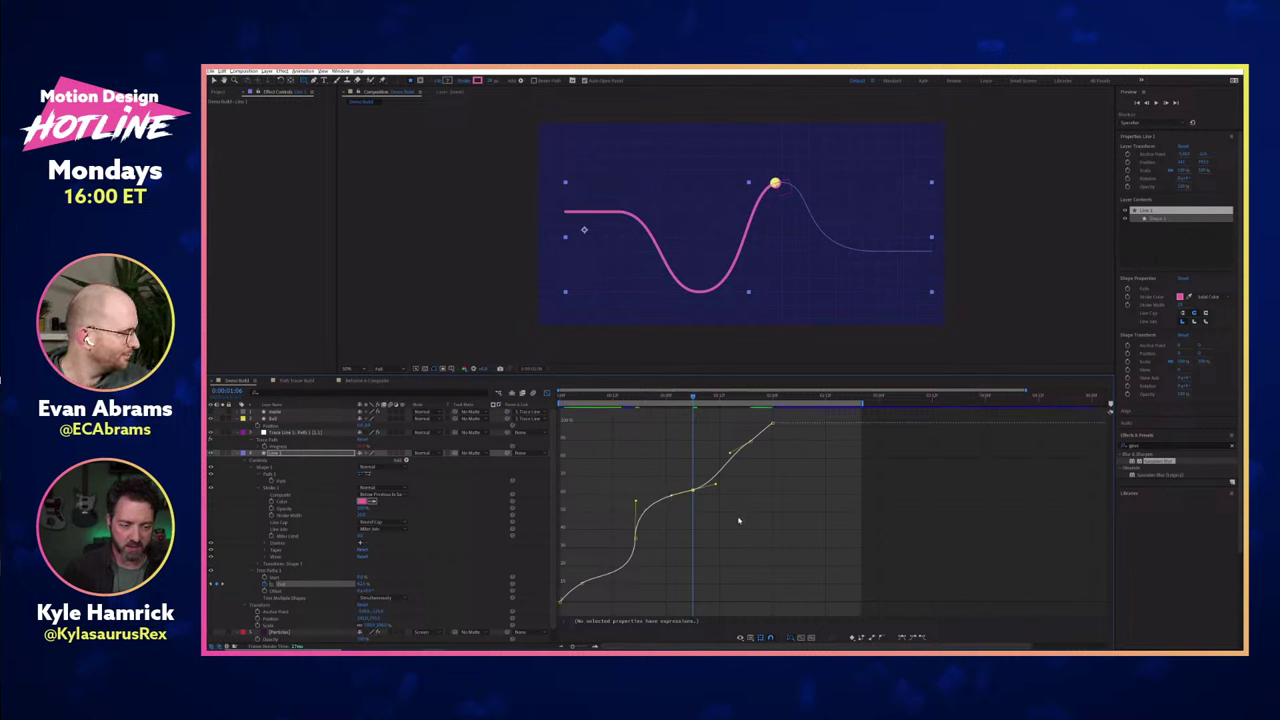
pyautogui.press('space')
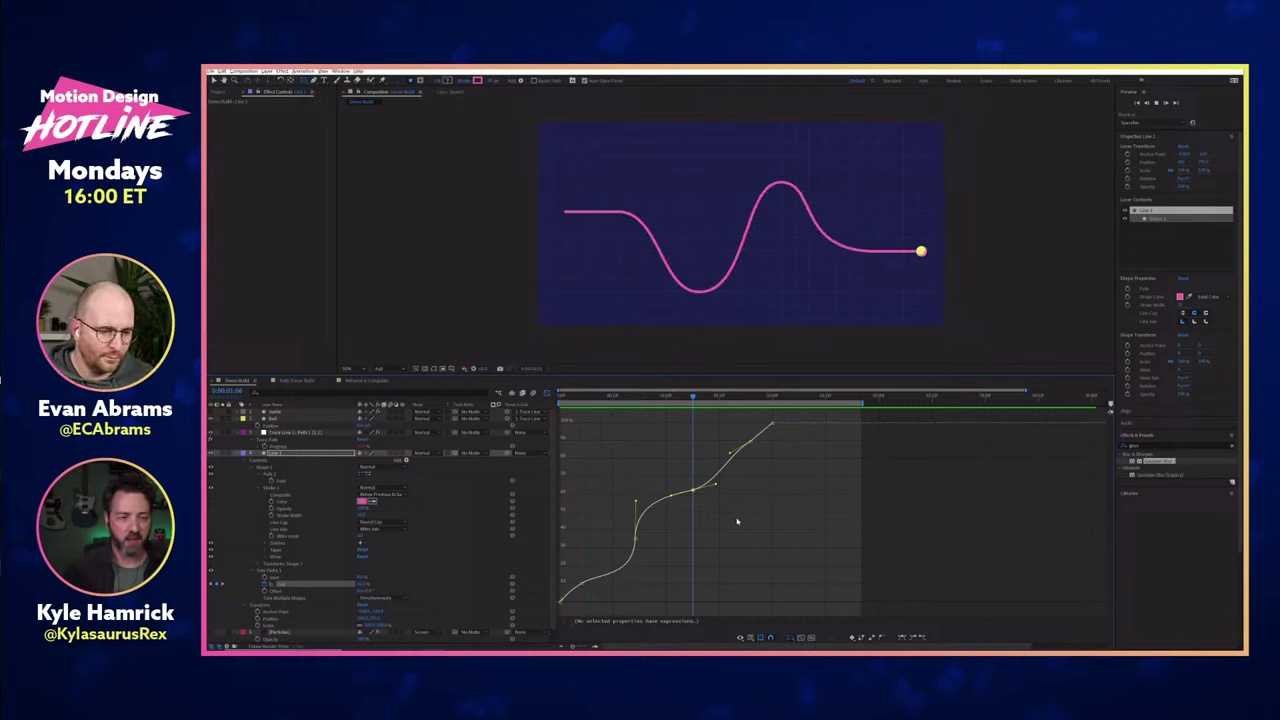
# Scrub the ball's travel from start to end of the path and play back the retimed motion.
pyautogui.click(631, 398)
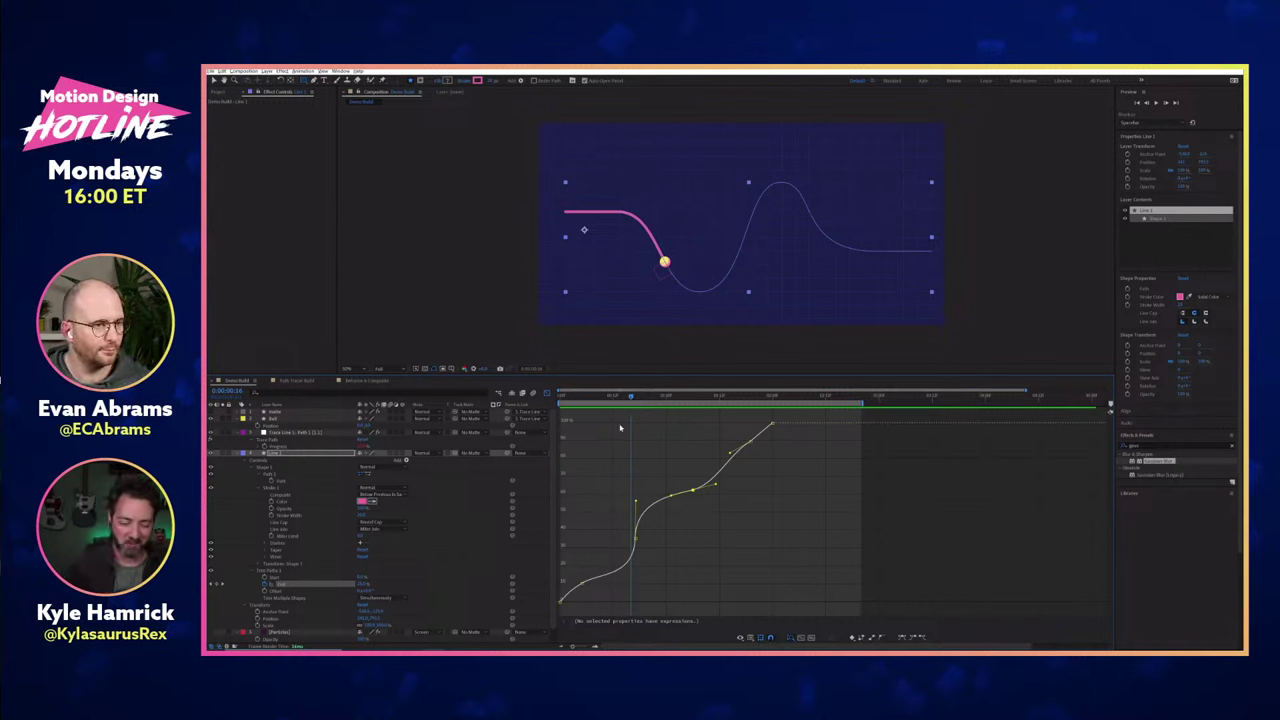
pyautogui.moveTo(632, 398); pyautogui.dragTo(587, 399)
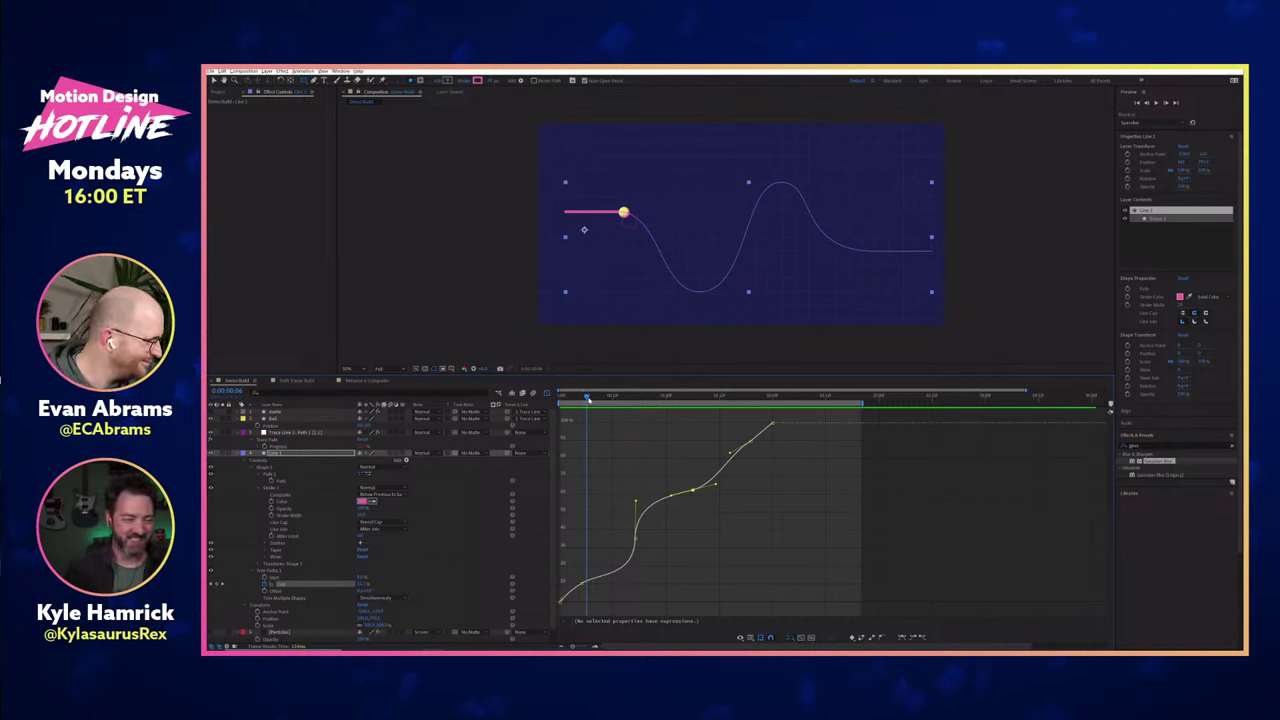
pyautogui.moveTo(565, 397); pyautogui.dragTo(770, 403)
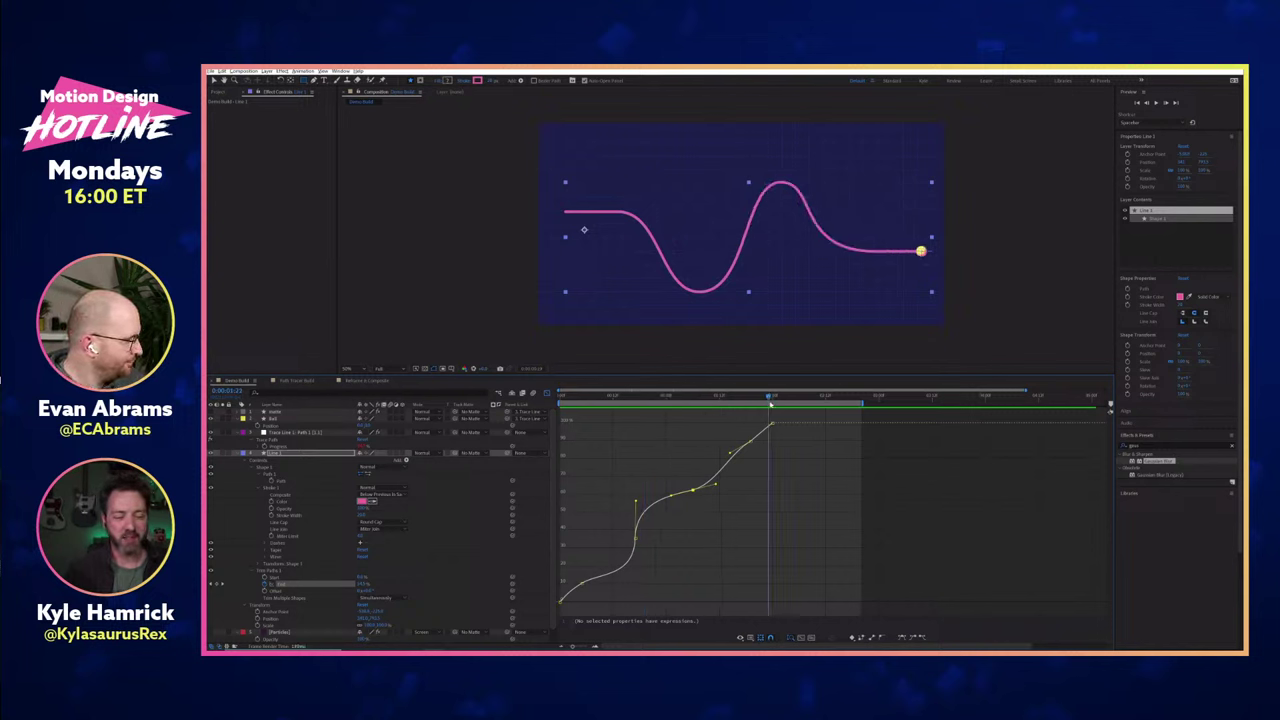
pyautogui.press('space')
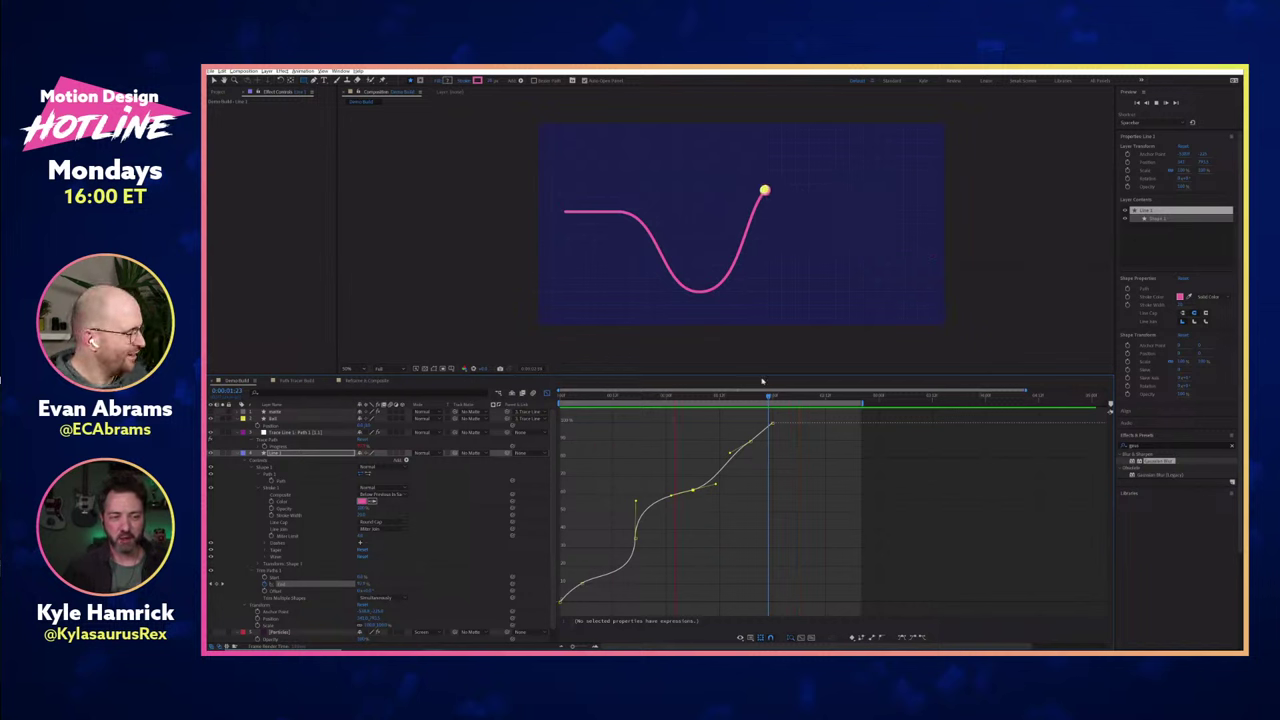
# Move the peak's End keyframe to about 1:08 and the valley's End keyframe to 0:16, and preview the timing.
pyautogui.click(693, 397)
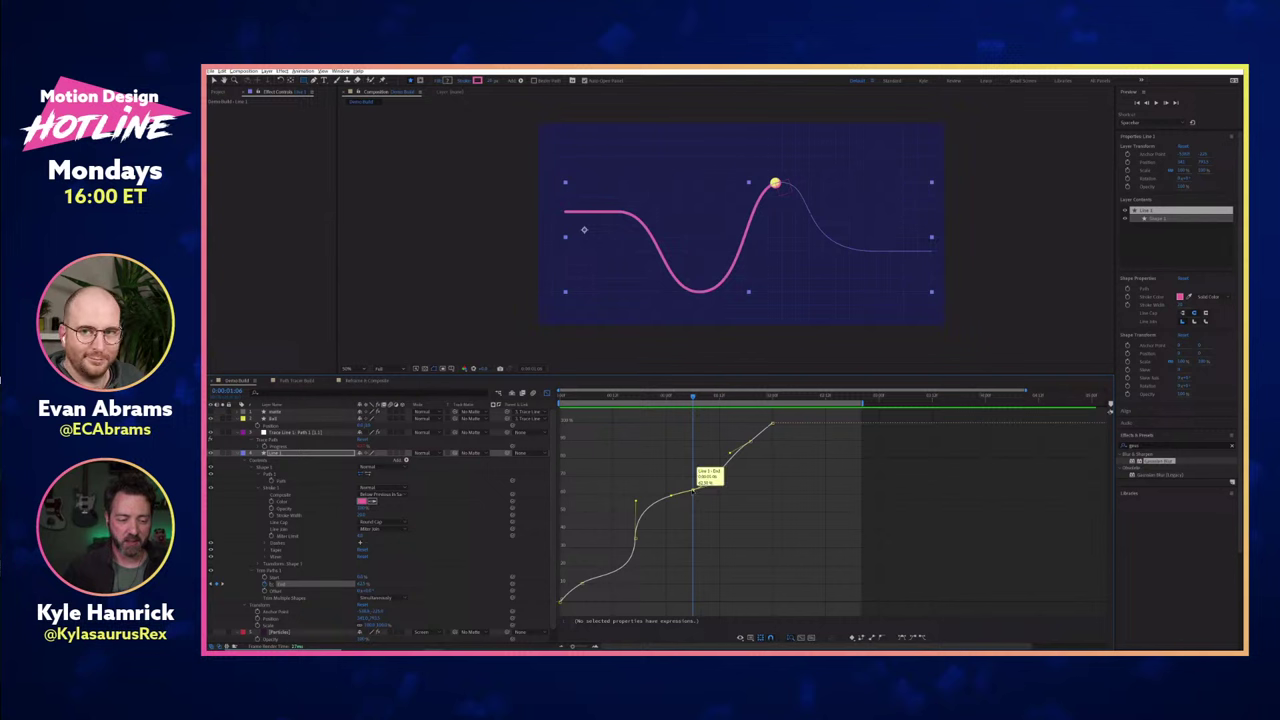
pyautogui.moveTo(694, 491)
pyautogui.mouseDown()
pyautogui.moveTo(681, 492)
pyautogui.moveTo(703, 487)
pyautogui.mouseUp()
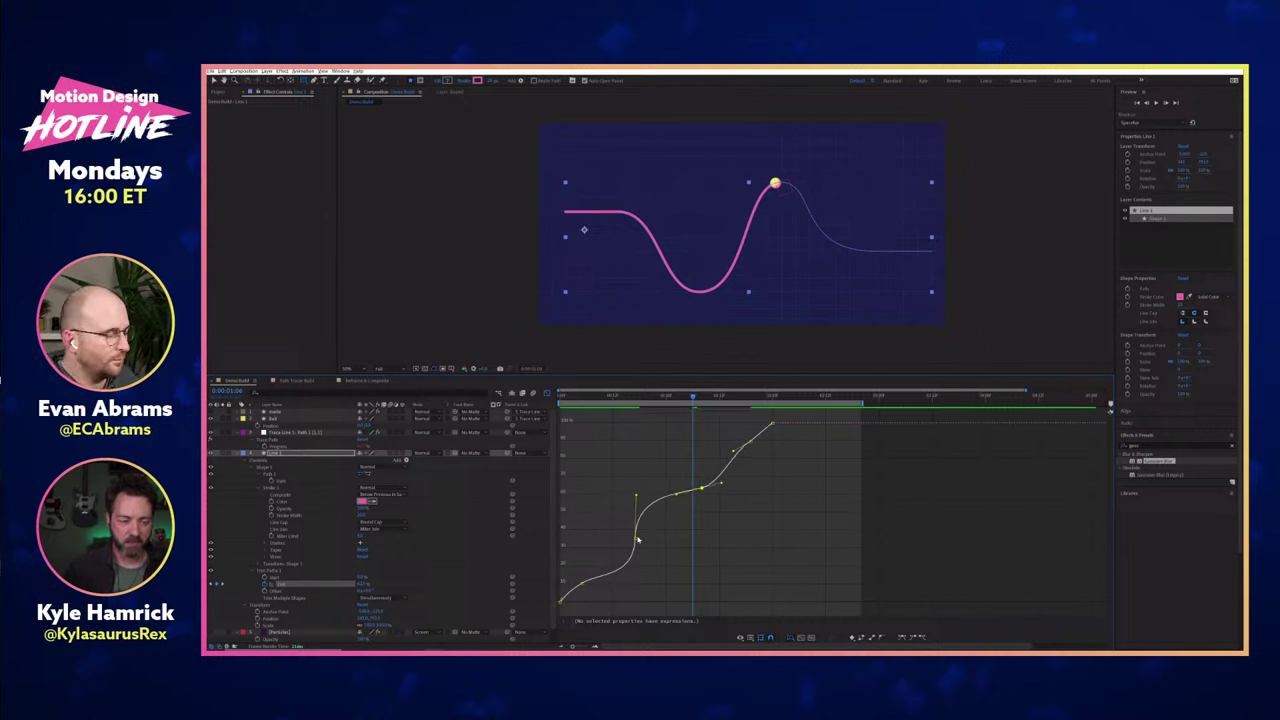
pyautogui.moveTo(637, 540); pyautogui.dragTo(630, 572)
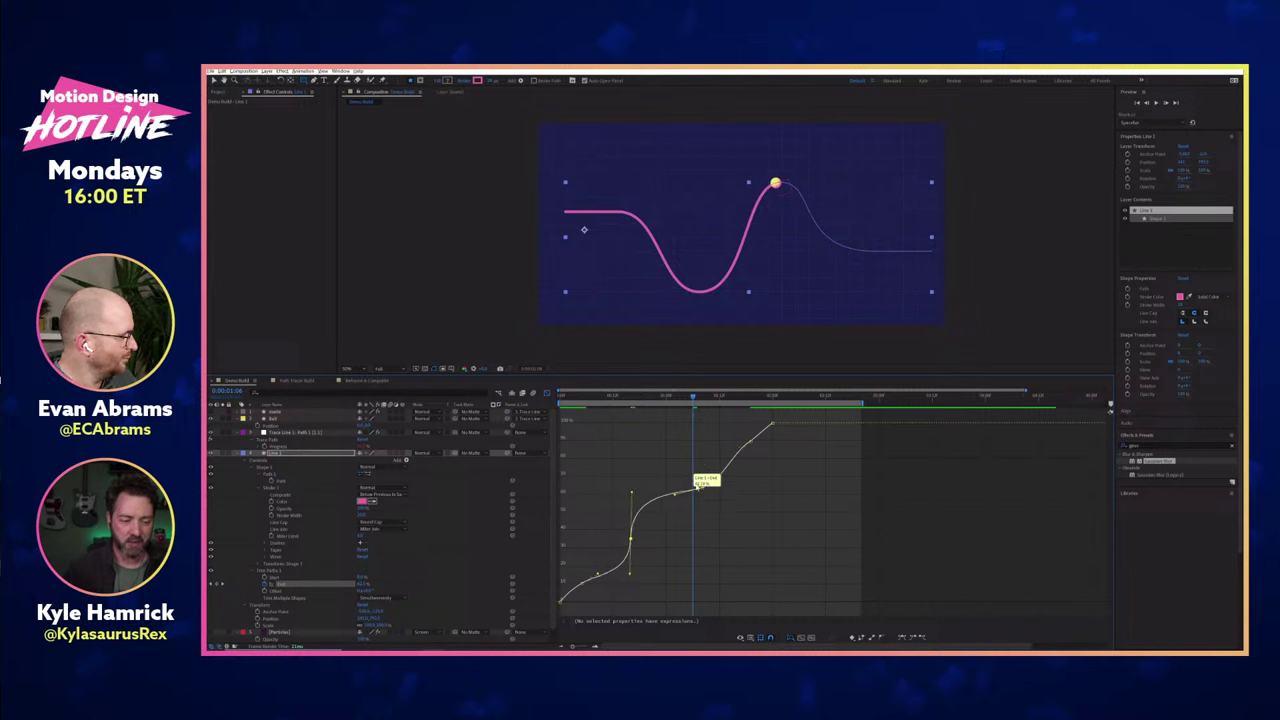
pyautogui.press('space')
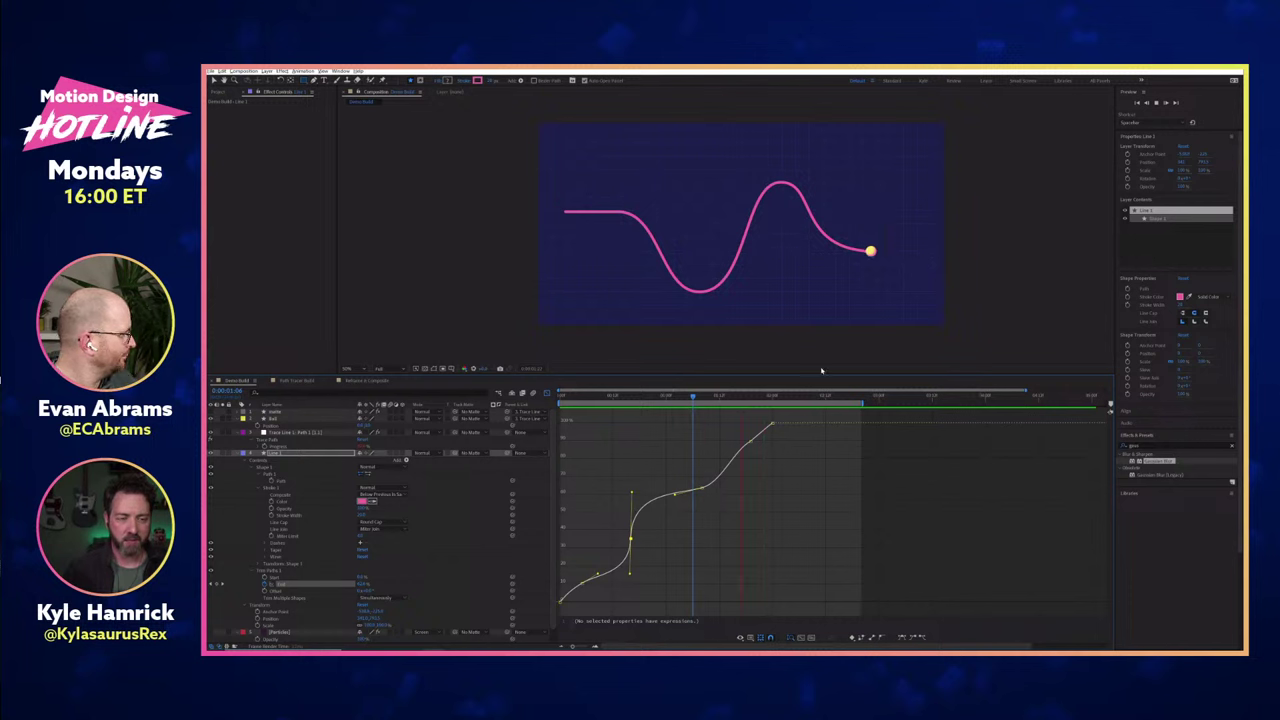
pyautogui.press('space')
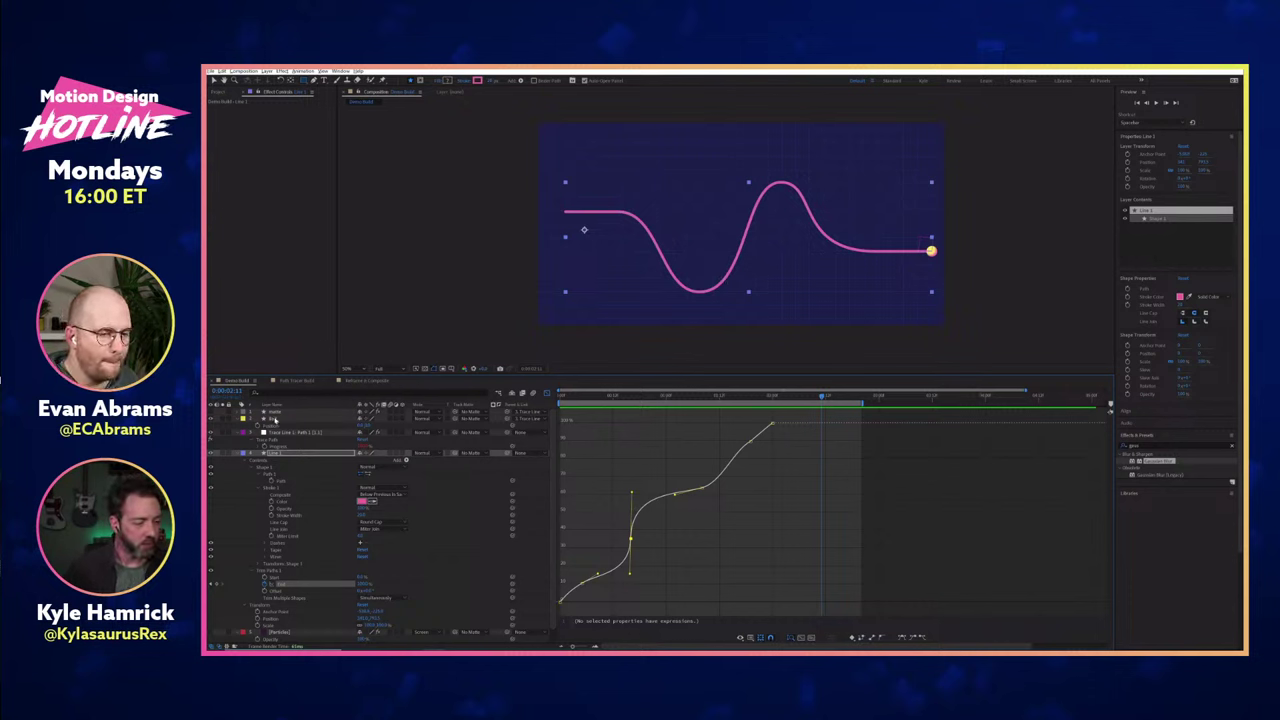
# Assign the Matte layer as Line 1's track matte and preview the fading trail behind the ball.
pyautogui.moveTo(458, 456); pyautogui.dragTo(306, 410)
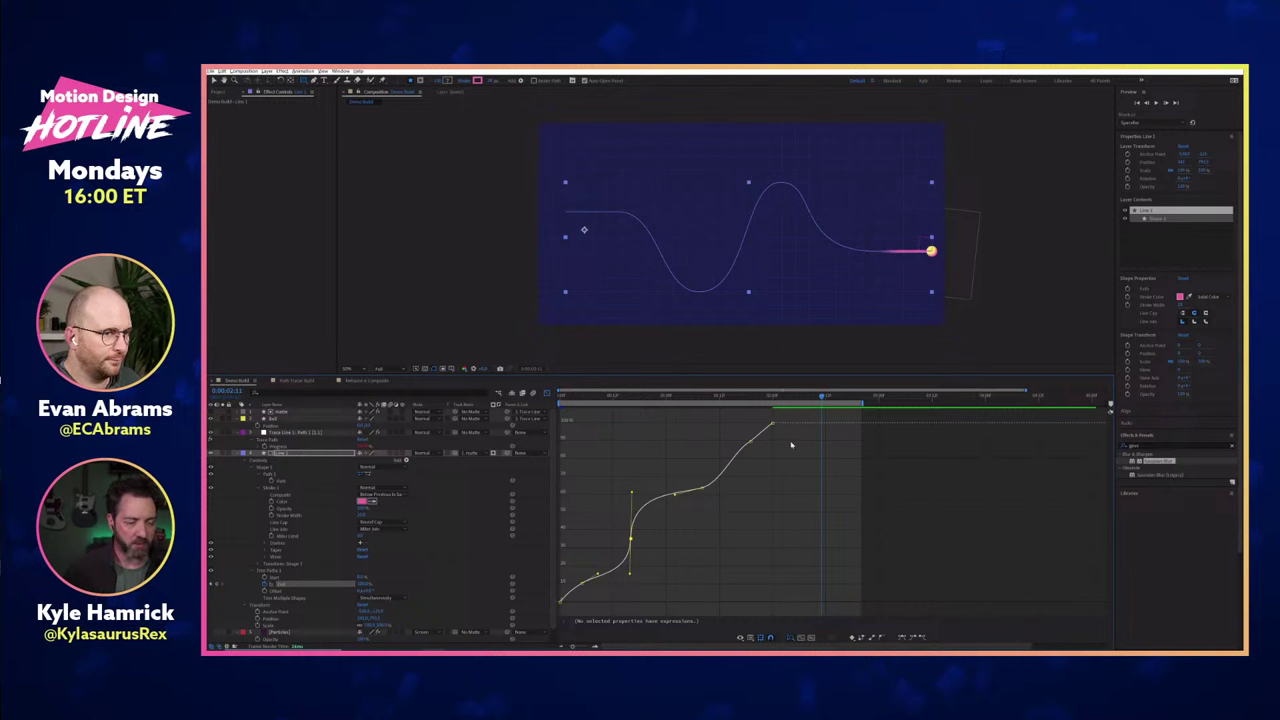
pyautogui.press('space')
pyautogui.press('space')
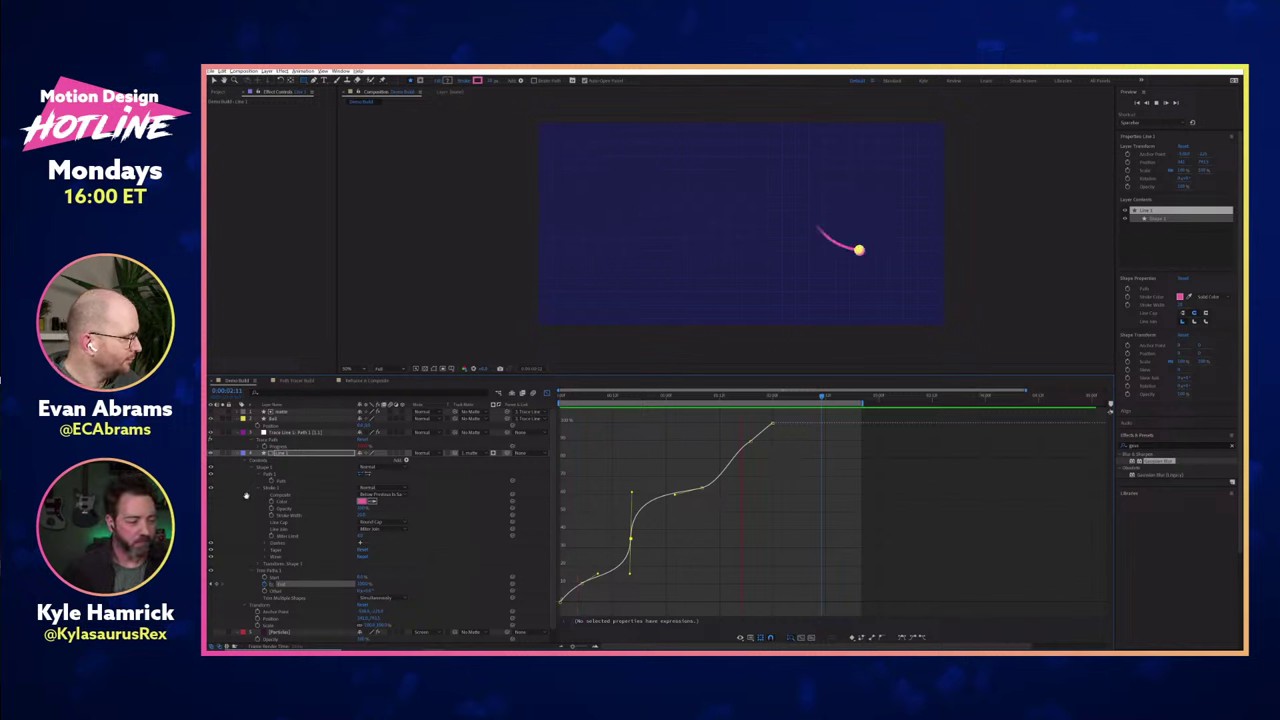
pyautogui.press('space')
# Close the Graph Editor and try offsetting the Ball layer's Y Position away from the line partway up the rise.
pyautogui.click(334, 455)
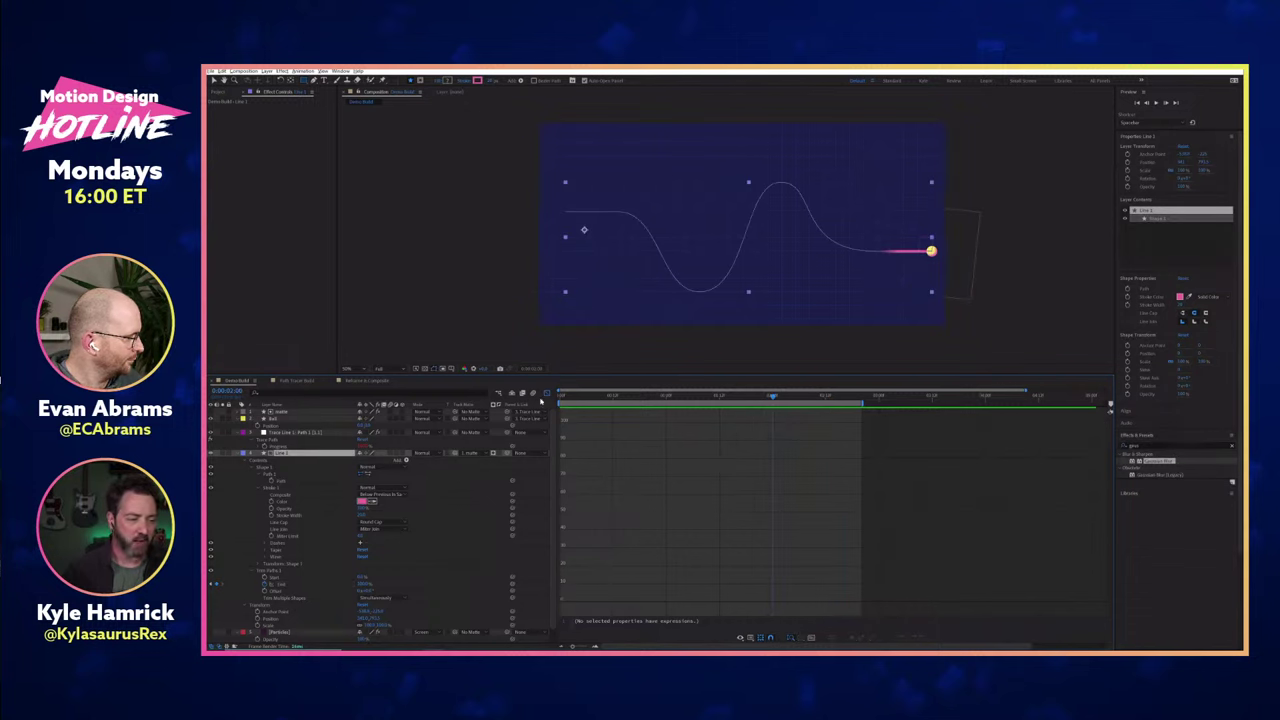
pyautogui.click(546, 393)
pyautogui.click(652, 397)
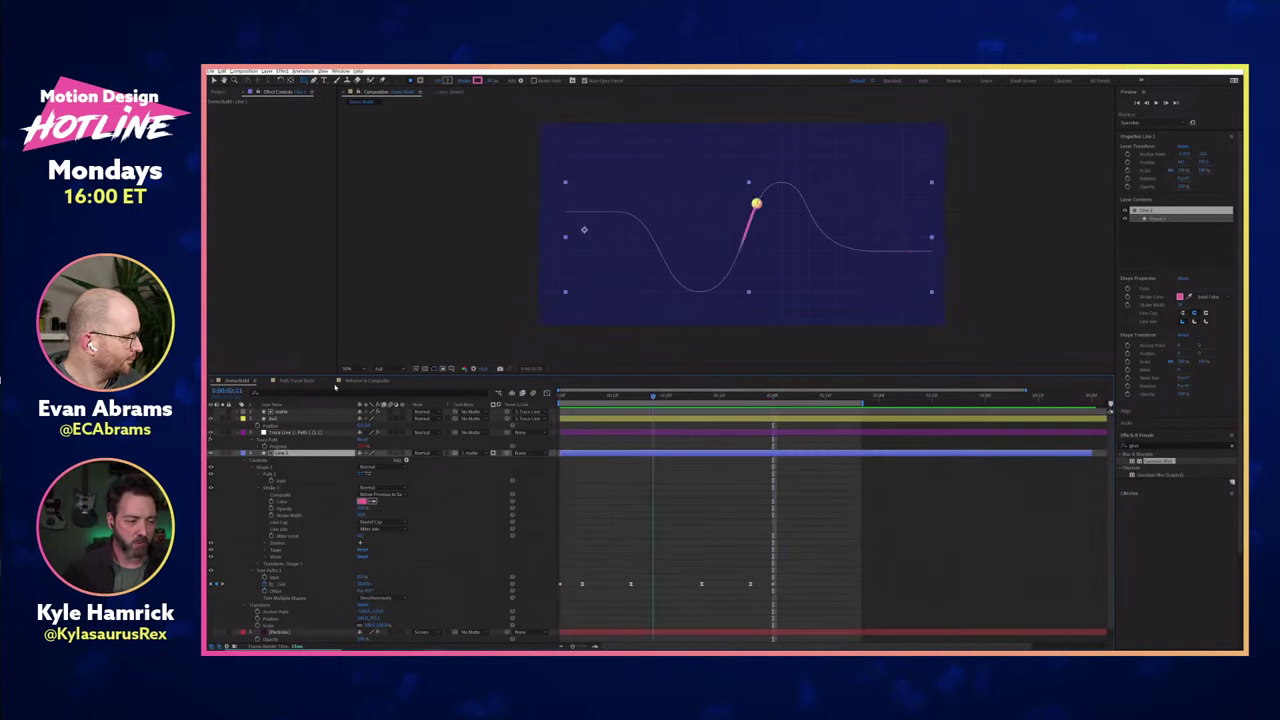
pyautogui.click(295, 419)
pyautogui.moveTo(368, 425); pyautogui.dragTo(310, 420)
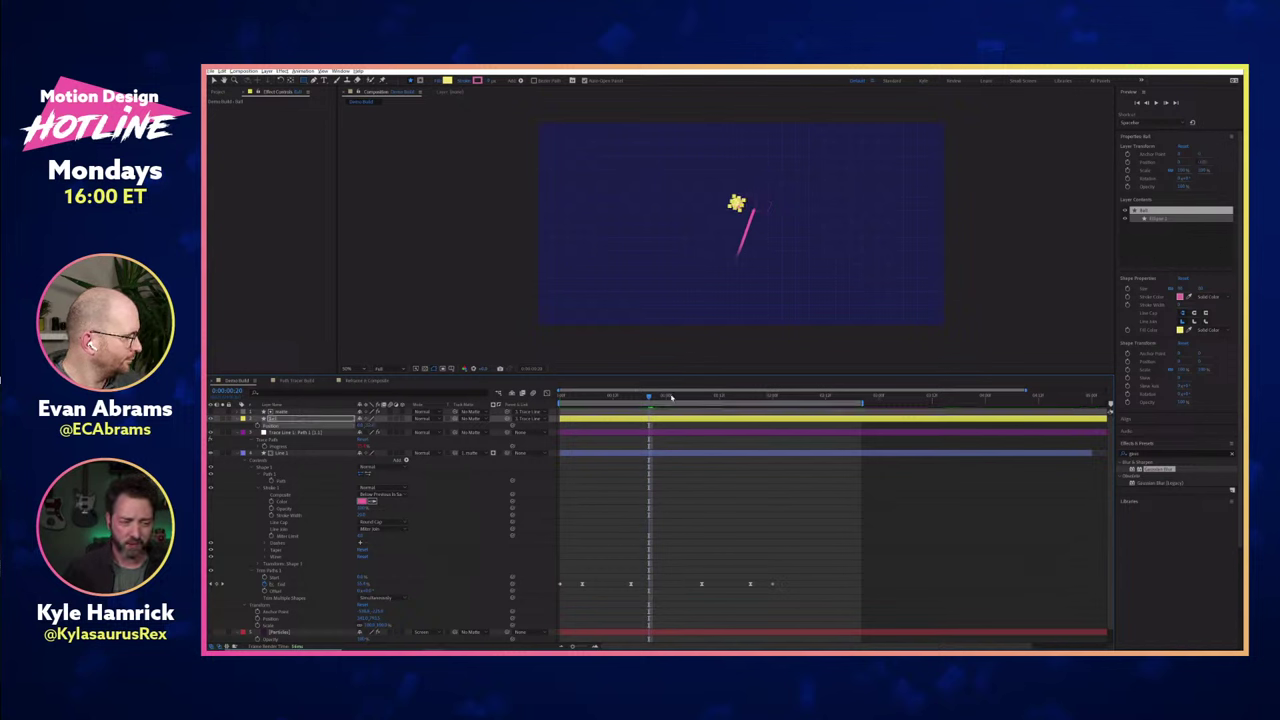
# Keyframe the Ball's Position on the line at 0:16, raised above the peak at about 1:08, and back on the line at 1:19.
pyautogui.moveTo(668, 397); pyautogui.dragTo(631, 397)
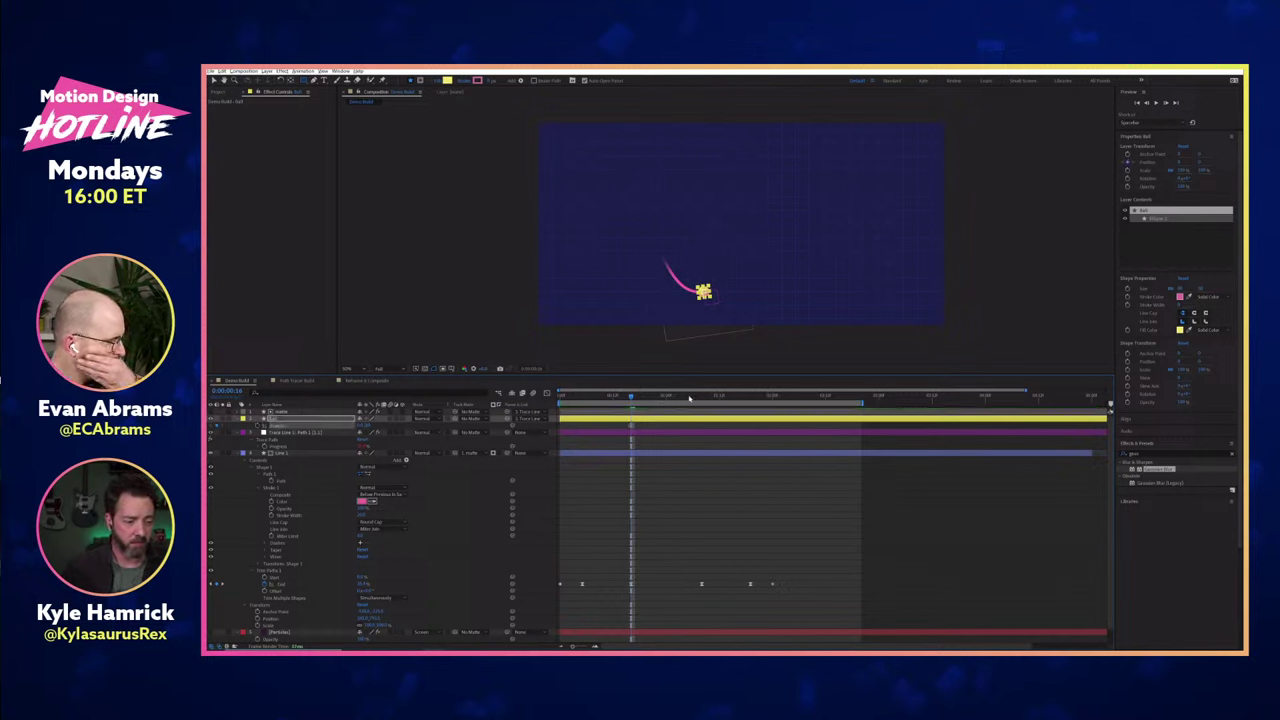
pyautogui.moveTo(689, 398); pyautogui.dragTo(701, 398)
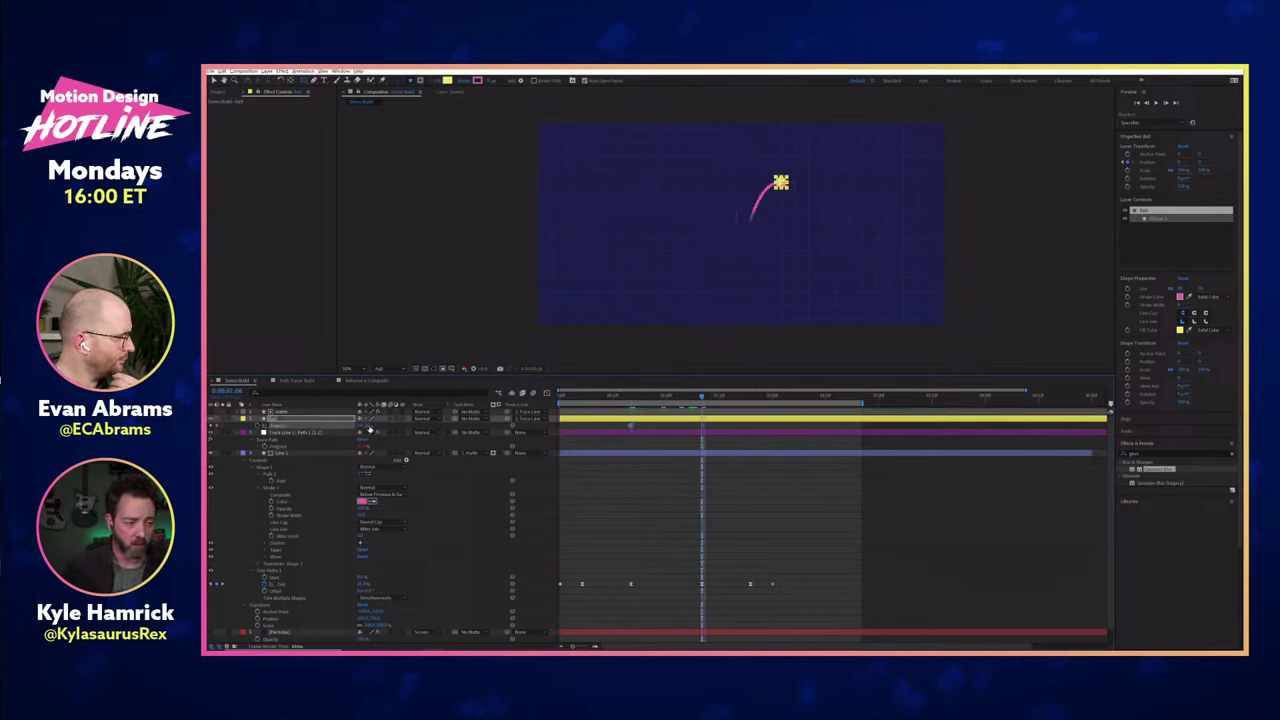
pyautogui.moveTo(369, 428); pyautogui.dragTo(264, 426)
pyautogui.click(746, 398)
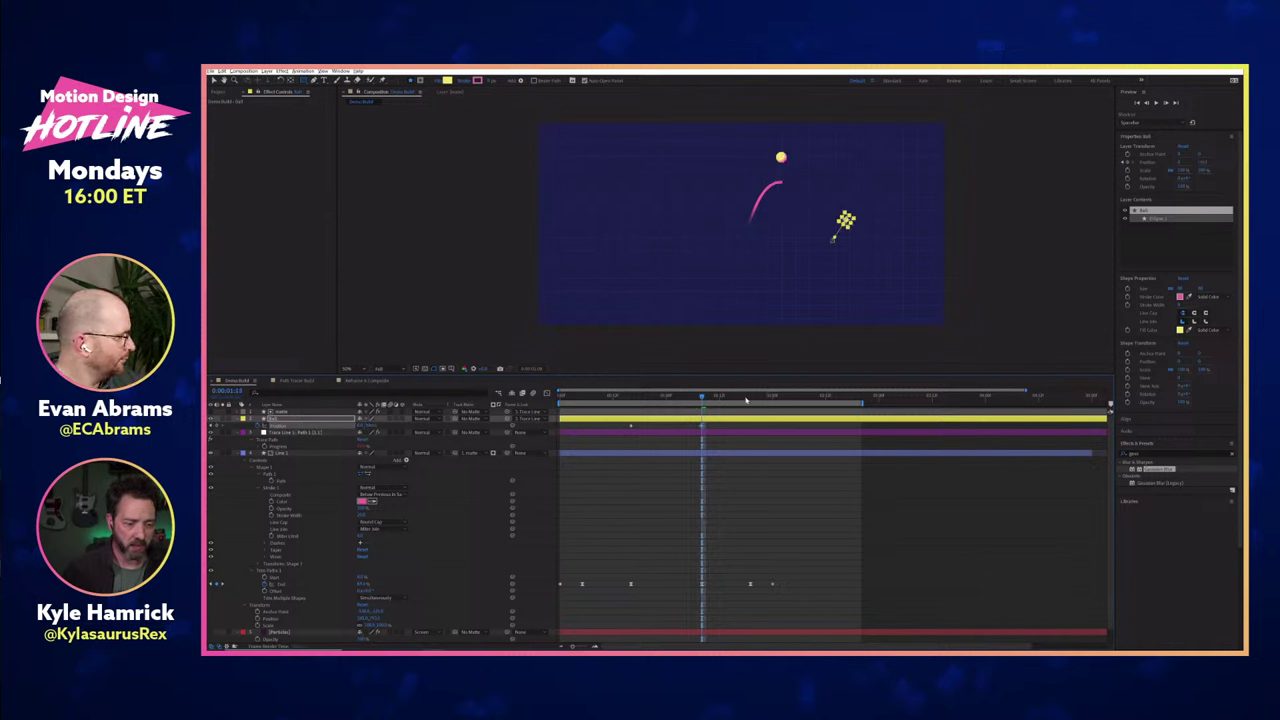
pyautogui.click(750, 397)
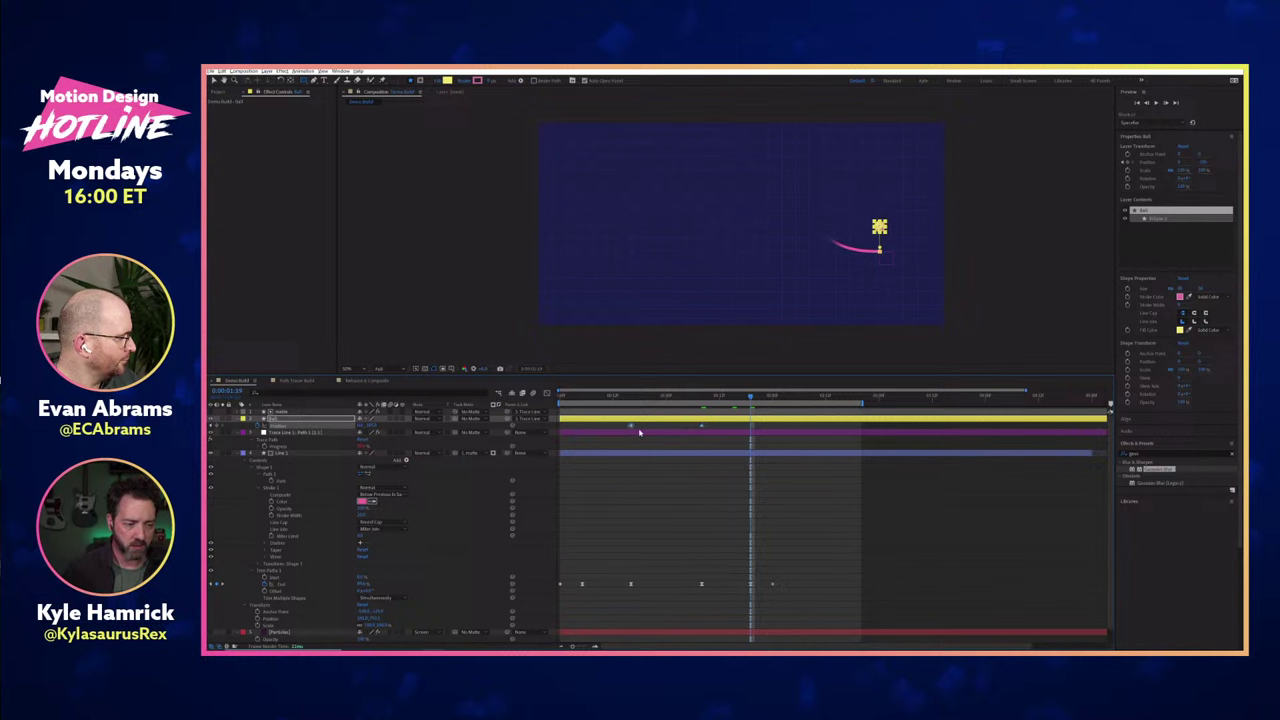
# Separate the dimensions of the Ball's Position and apply Easy Ease to its three Y Position keyframes.
pyautogui.rightClick(323, 425)
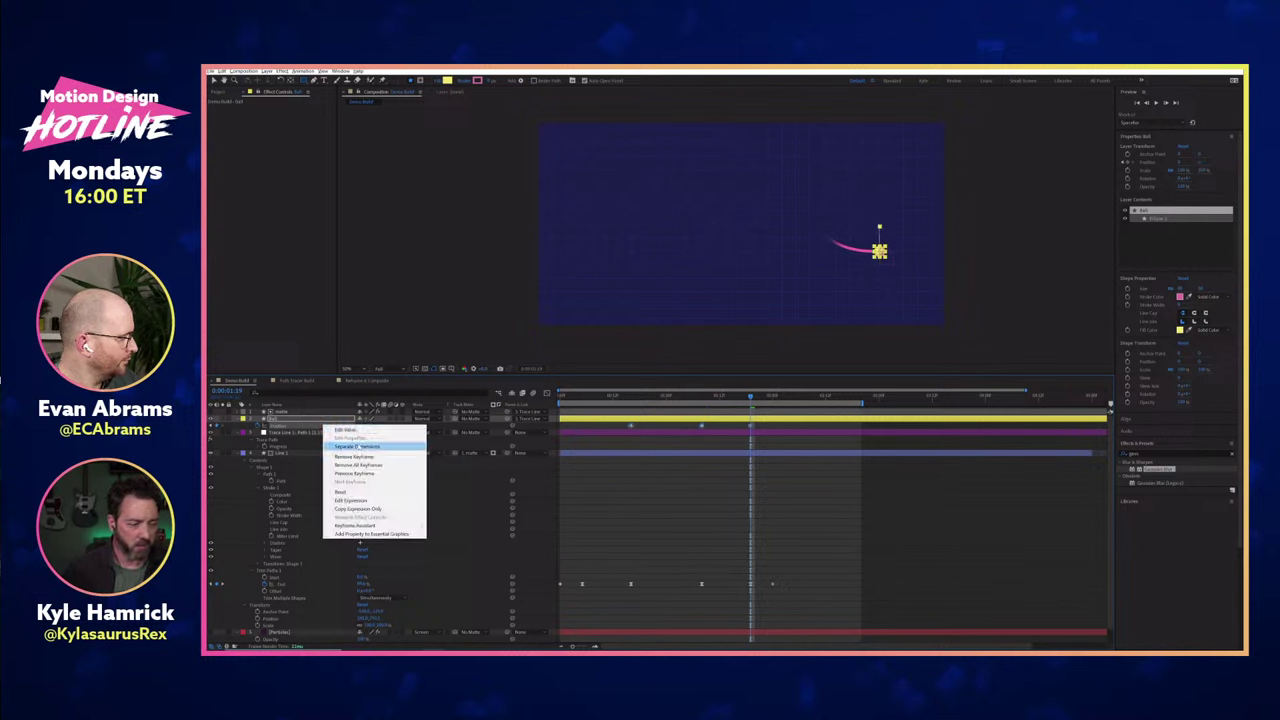
pyautogui.click(357, 446)
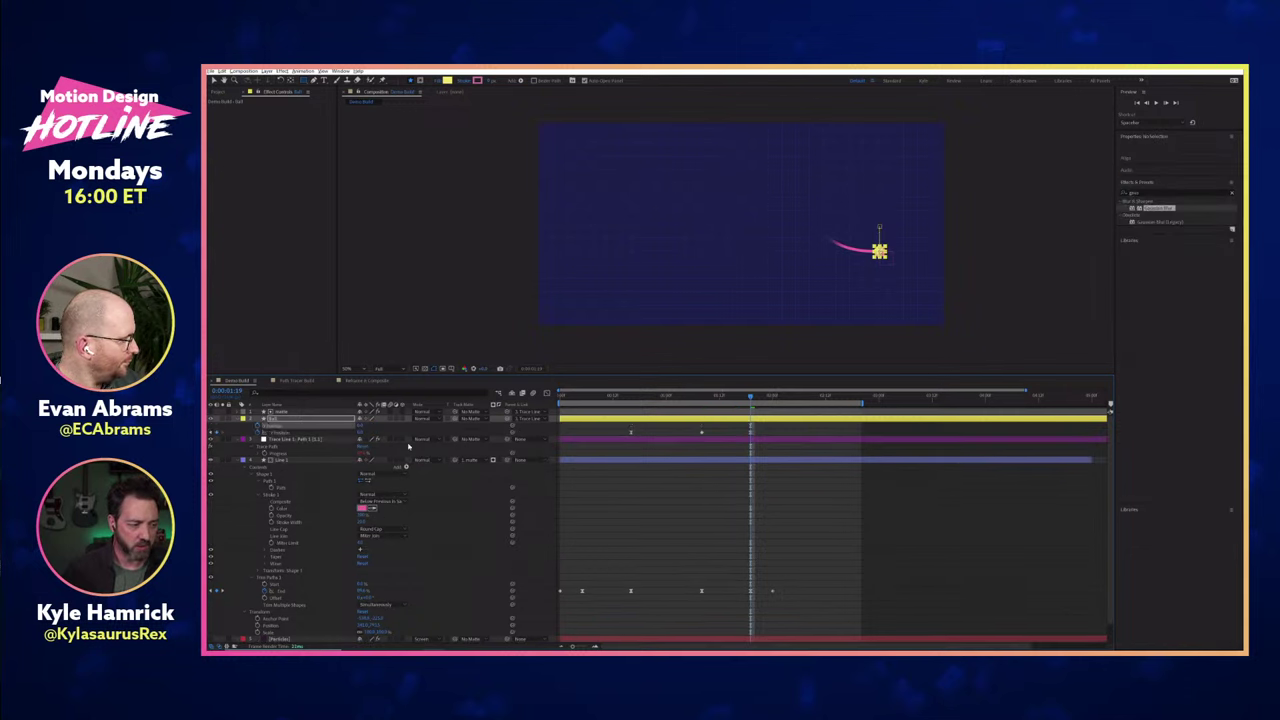
pyautogui.moveTo(786, 431); pyautogui.dragTo(620, 433)
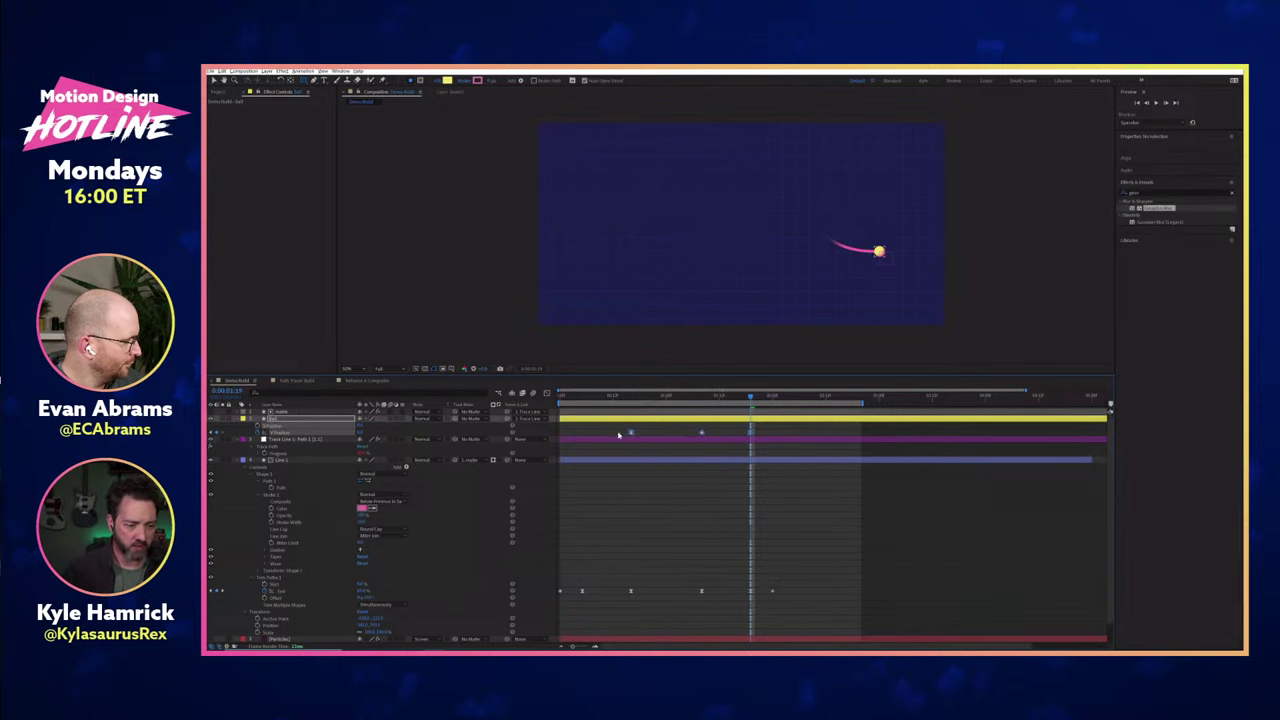
pyautogui.press('F9')
pyautogui.click(817, 432)
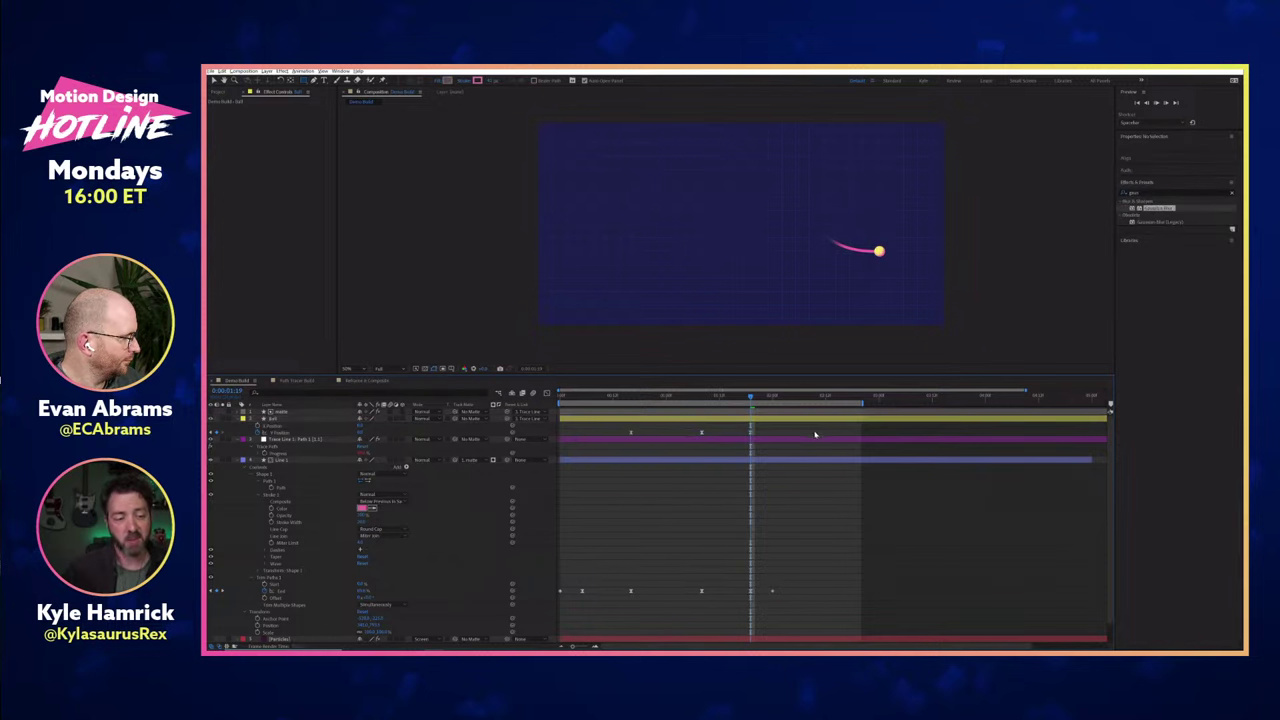
# Preview the jump, lengthen the ease handles of the Ball's three Y Position keyframes in the value graph, and play the result.
pyautogui.press('space')
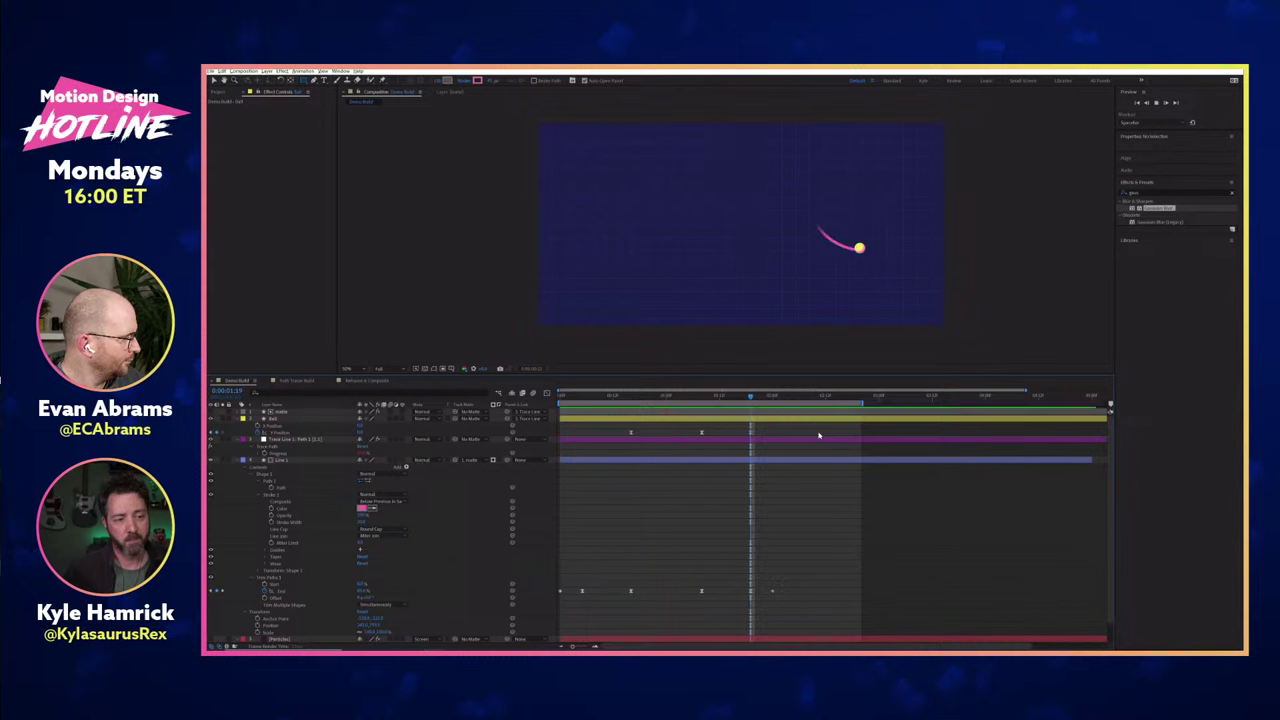
pyautogui.moveTo(774, 428); pyautogui.dragTo(551, 403)
pyautogui.click(546, 393)
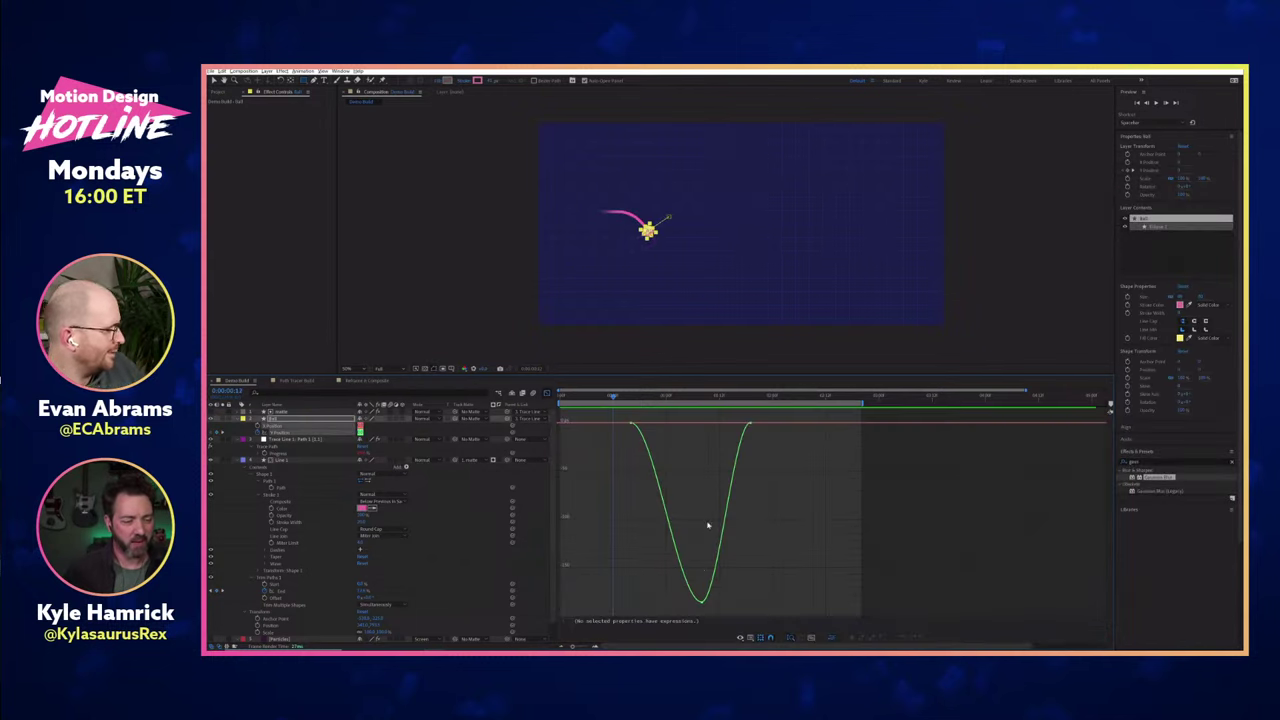
pyautogui.click(700, 603)
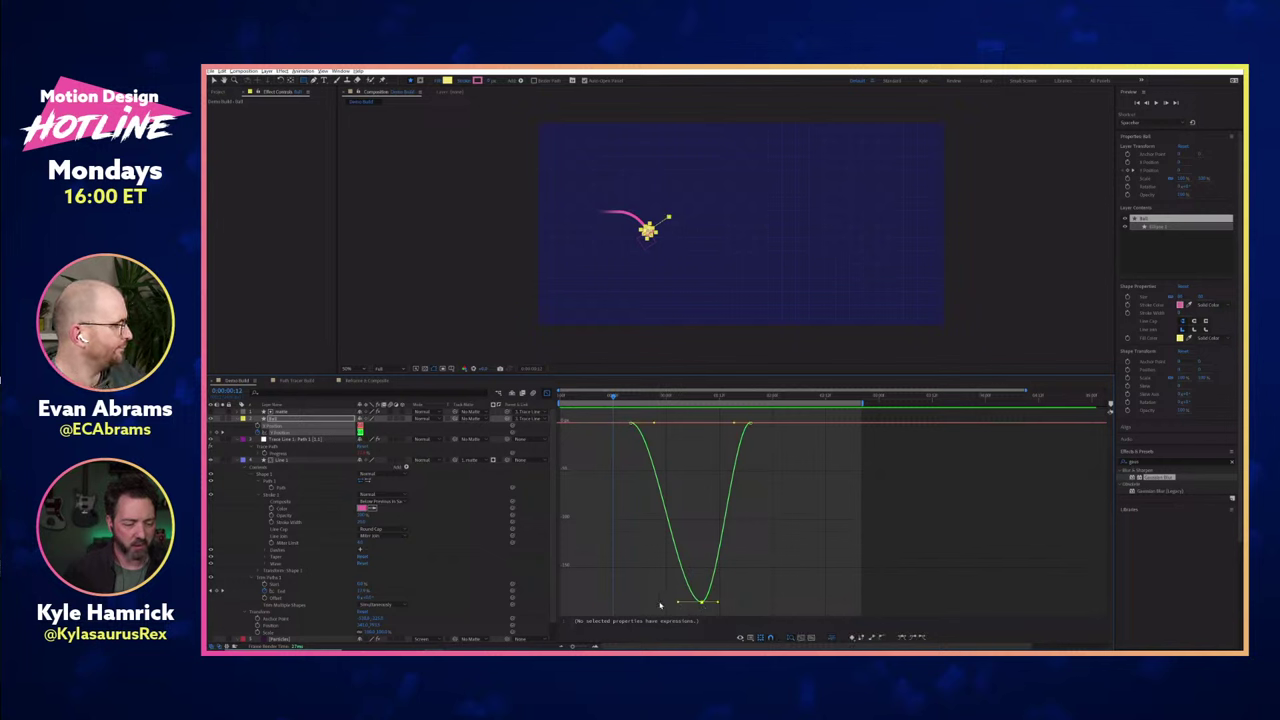
pyautogui.moveTo(660, 605); pyautogui.dragTo(655, 602)
pyautogui.moveTo(655, 423); pyautogui.dragTo(668, 423)
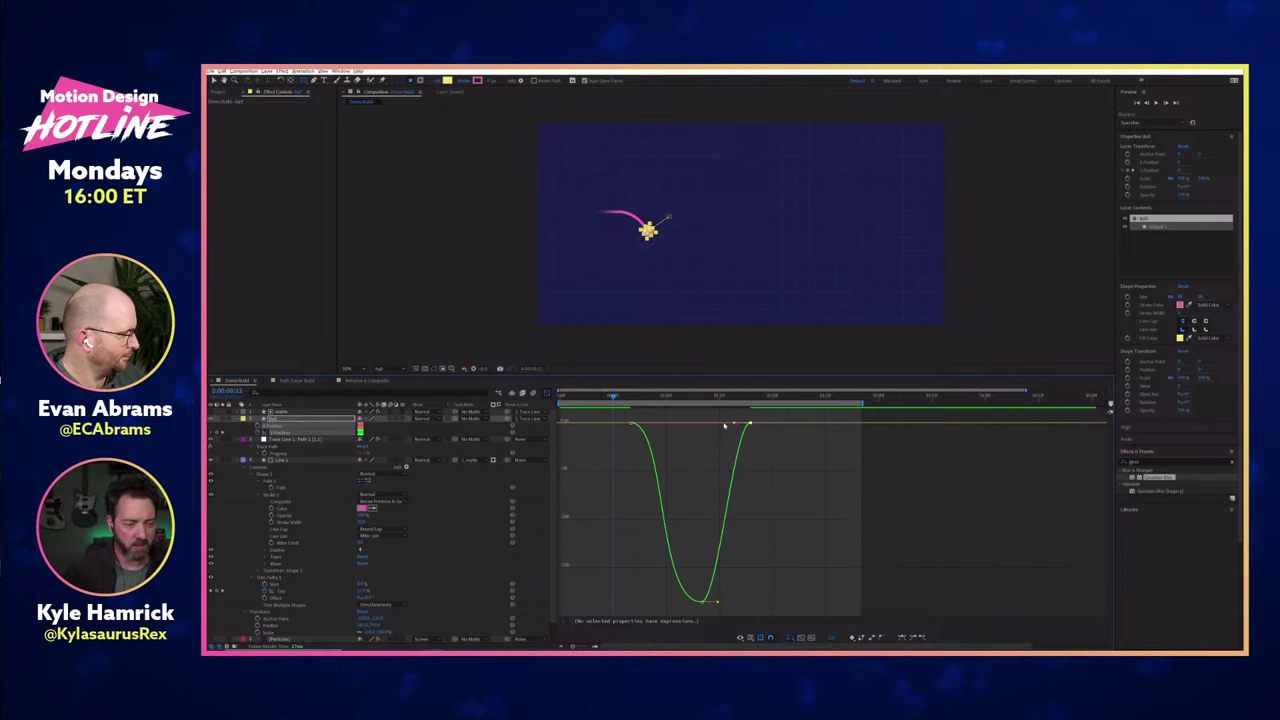
pyautogui.moveTo(734, 424); pyautogui.dragTo(711, 423)
pyautogui.moveTo(725, 604); pyautogui.dragTo(731, 602)
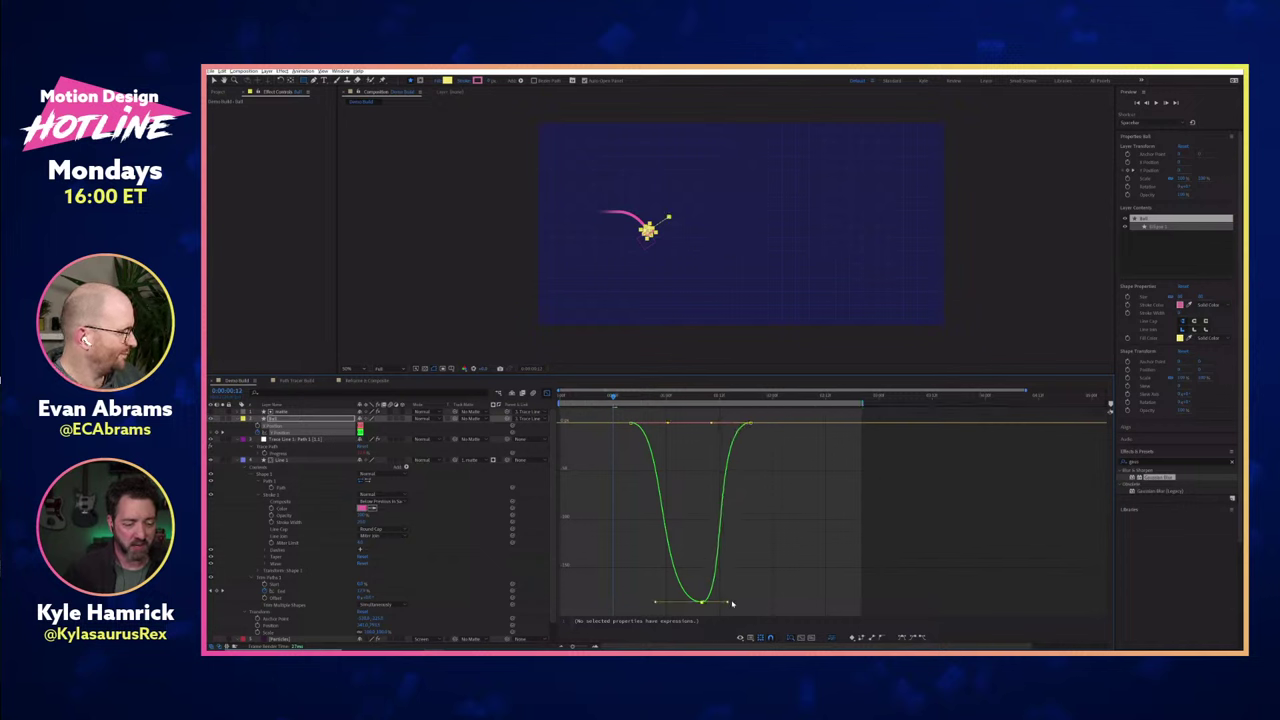
pyautogui.press('space')
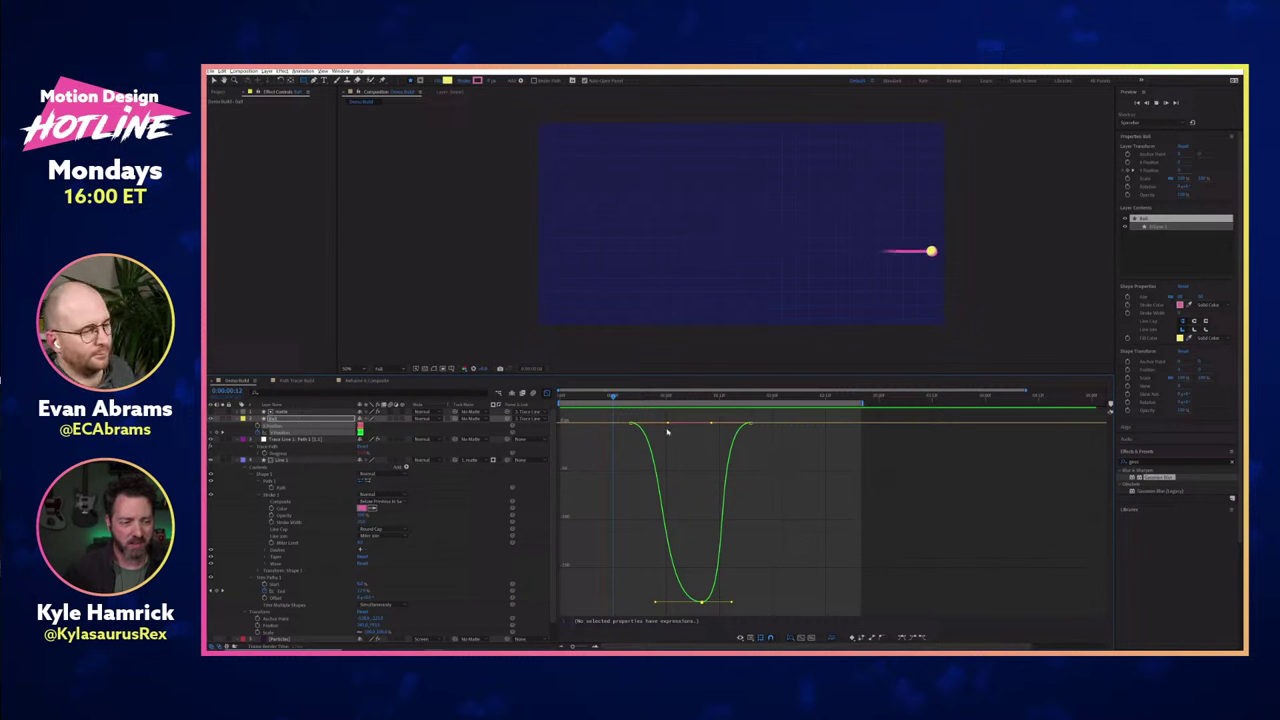
pyautogui.press('space')
# Try reshaping the Y Position curve into a sharp point at the middle keyframe and preview the jump.
pyautogui.moveTo(658, 604); pyautogui.dragTo(699, 549)
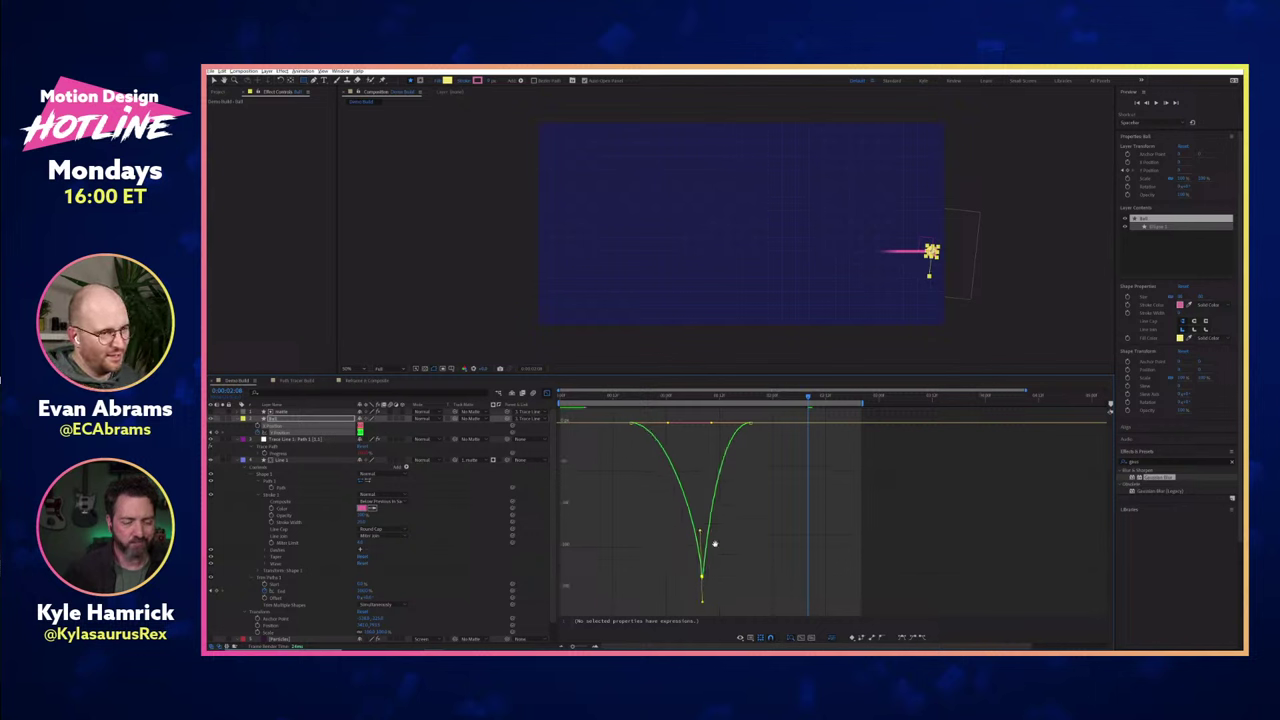
pyautogui.press('space')
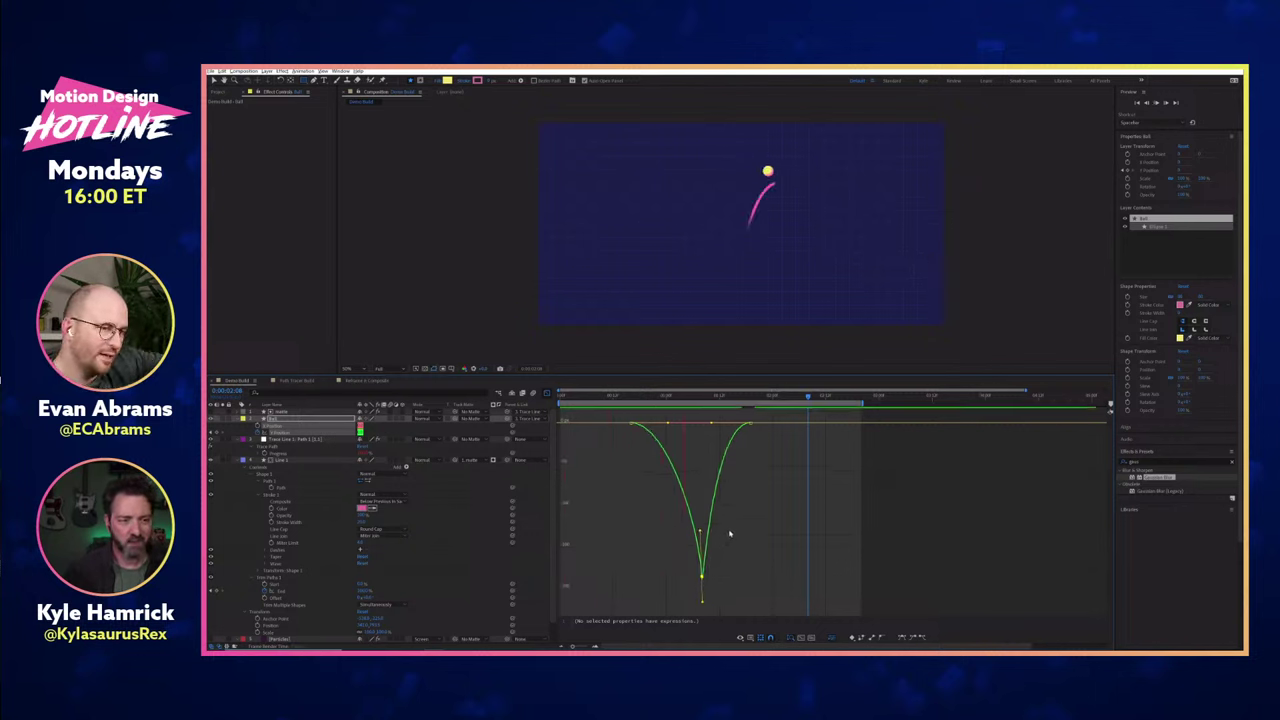
pyautogui.press('space')
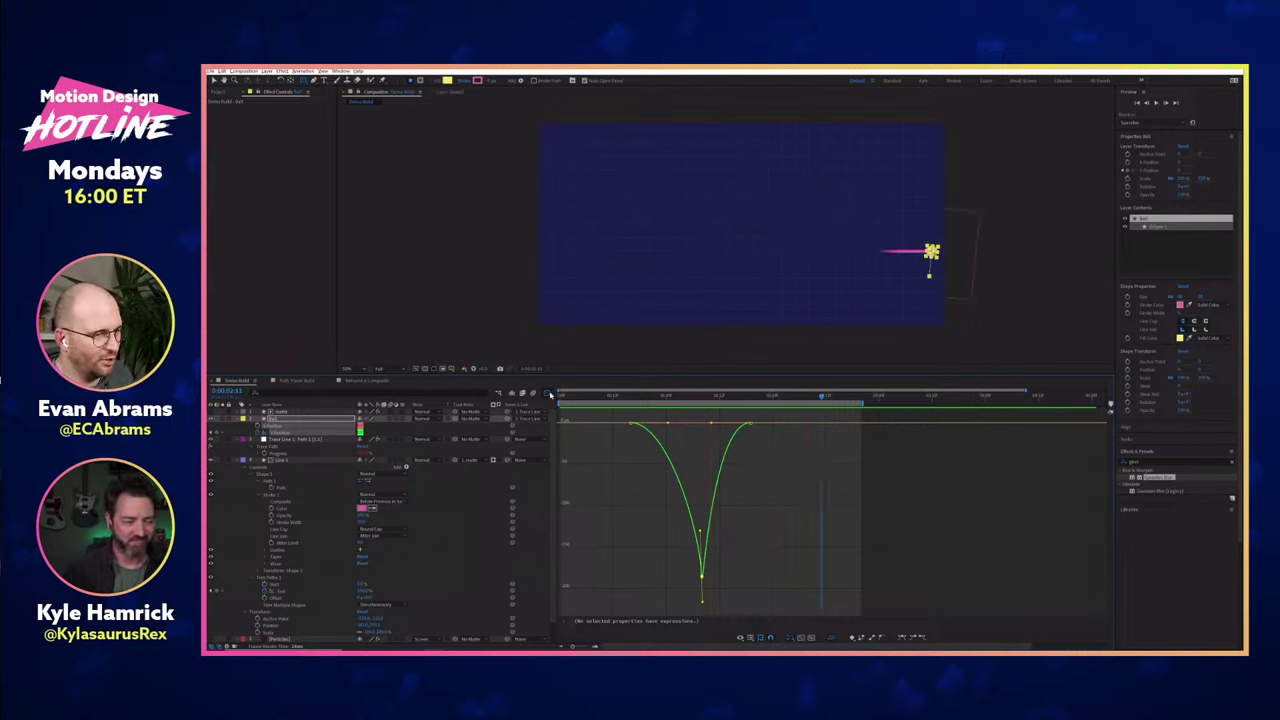
# Close the Graph Editor, delete the Ball's Y Position keyframes, and recombine its separated Position dimensions.
pyautogui.click(546, 393)
pyautogui.moveTo(762, 431); pyautogui.dragTo(670, 447)
pyautogui.press('Delete')
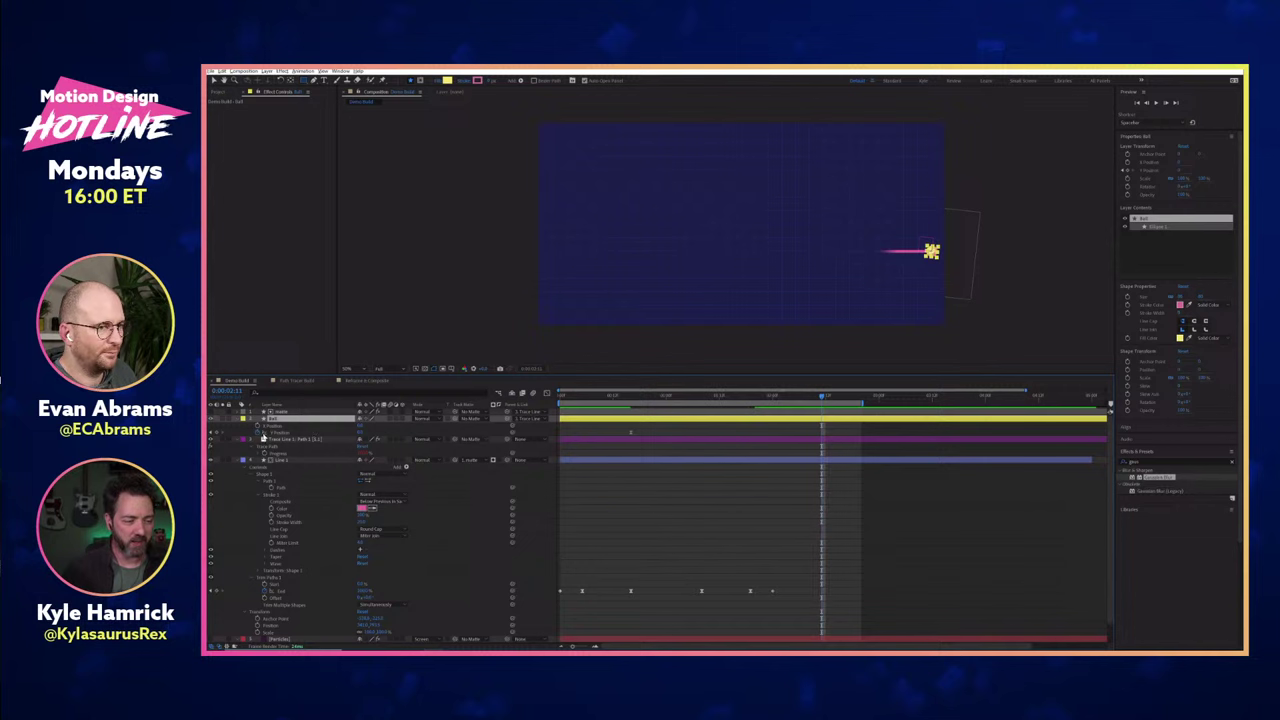
pyautogui.rightClick(283, 432)
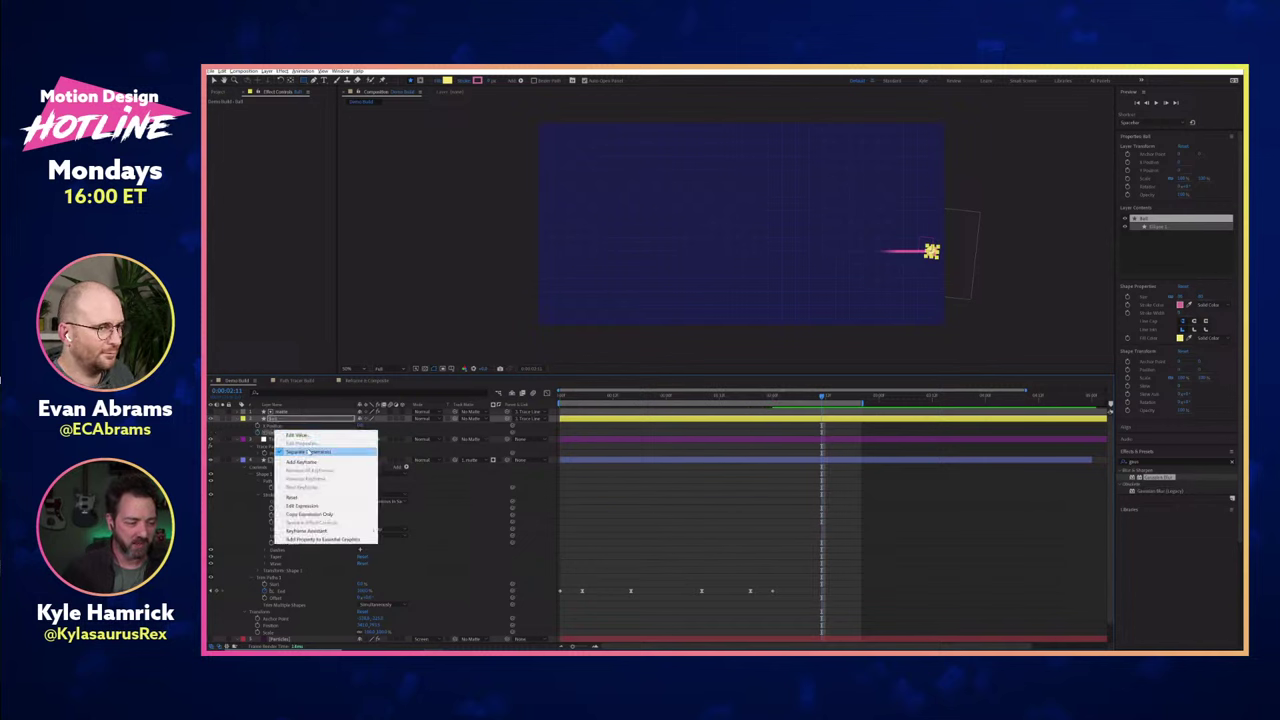
pyautogui.click(306, 451)
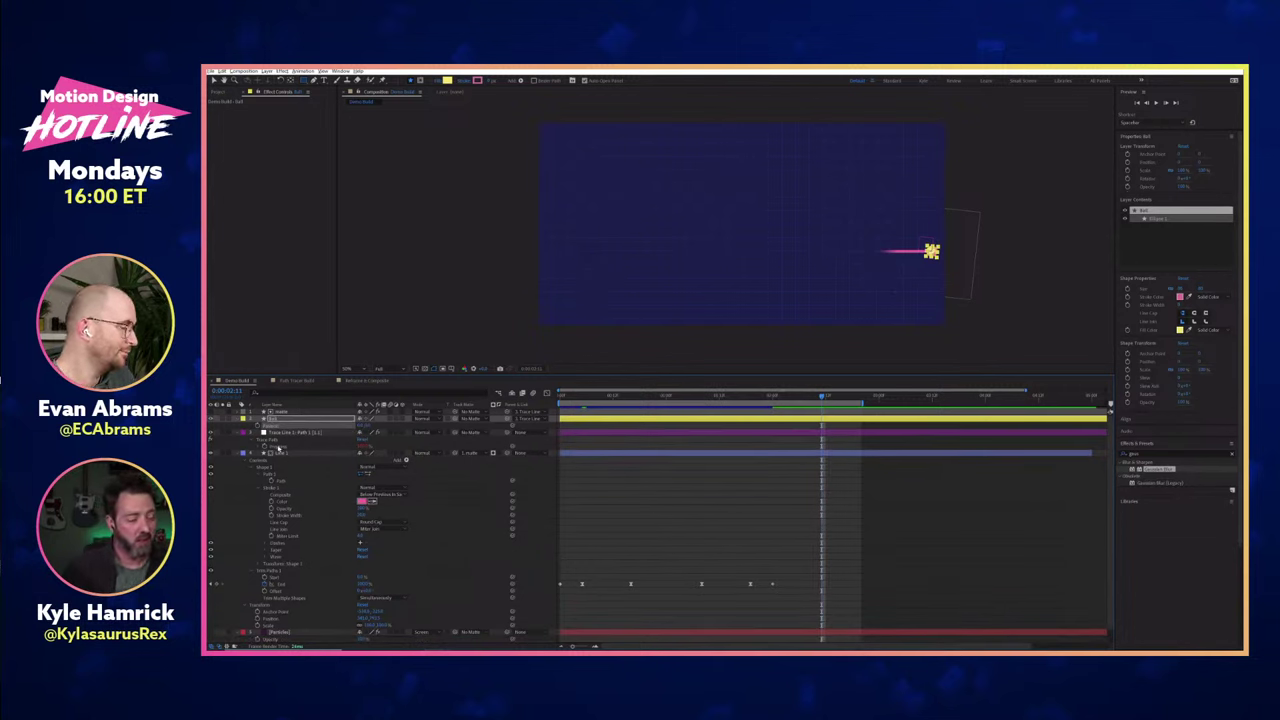
# At 1:08, duplicate the Line 1 layer and set the copy's track matte to No Matte.
pyautogui.click(311, 464)
pyautogui.click(315, 456)
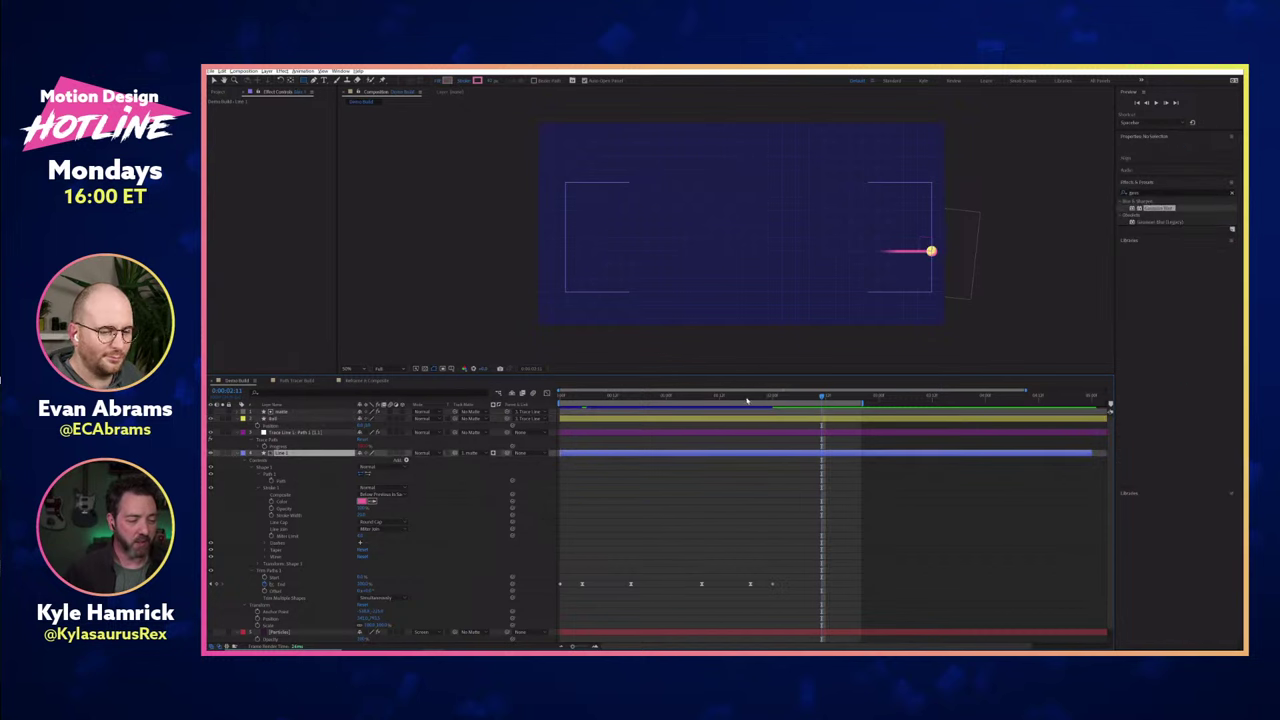
pyautogui.moveTo(720, 400); pyautogui.dragTo(703, 400)
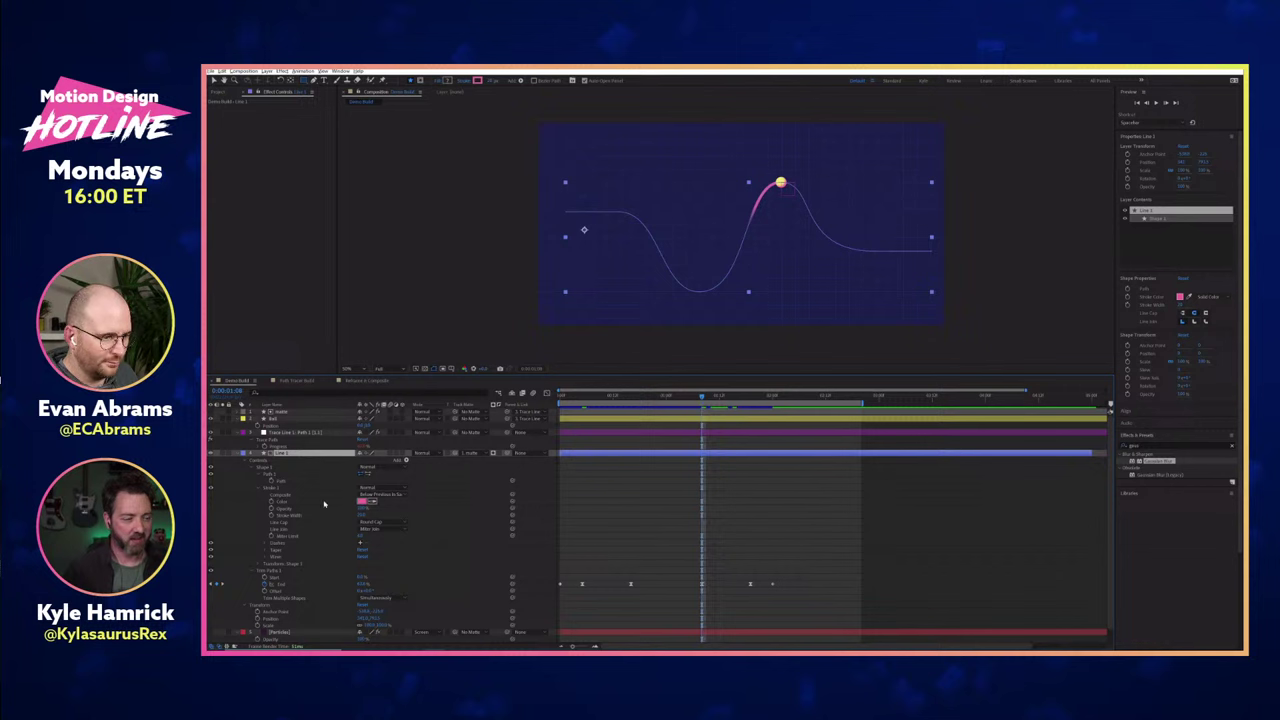
pyautogui.hotkey('ctrl', 'd')
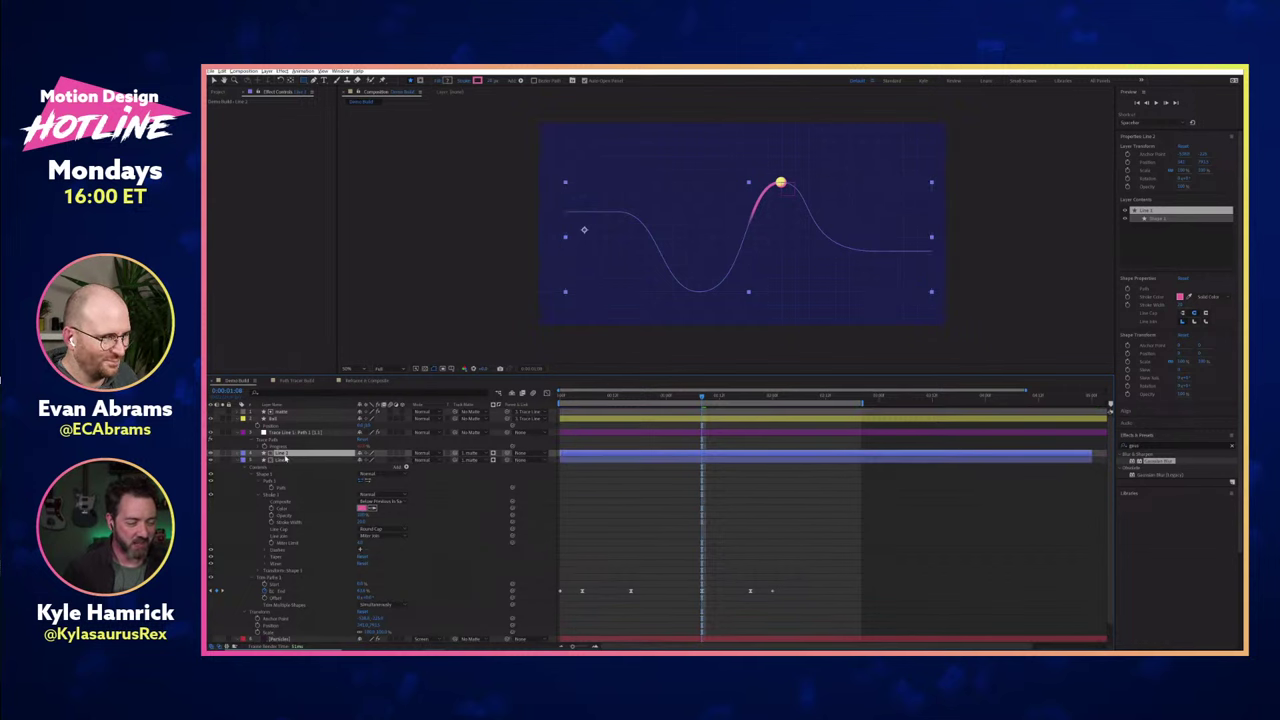
pyautogui.click(484, 457)
pyautogui.click(490, 463)
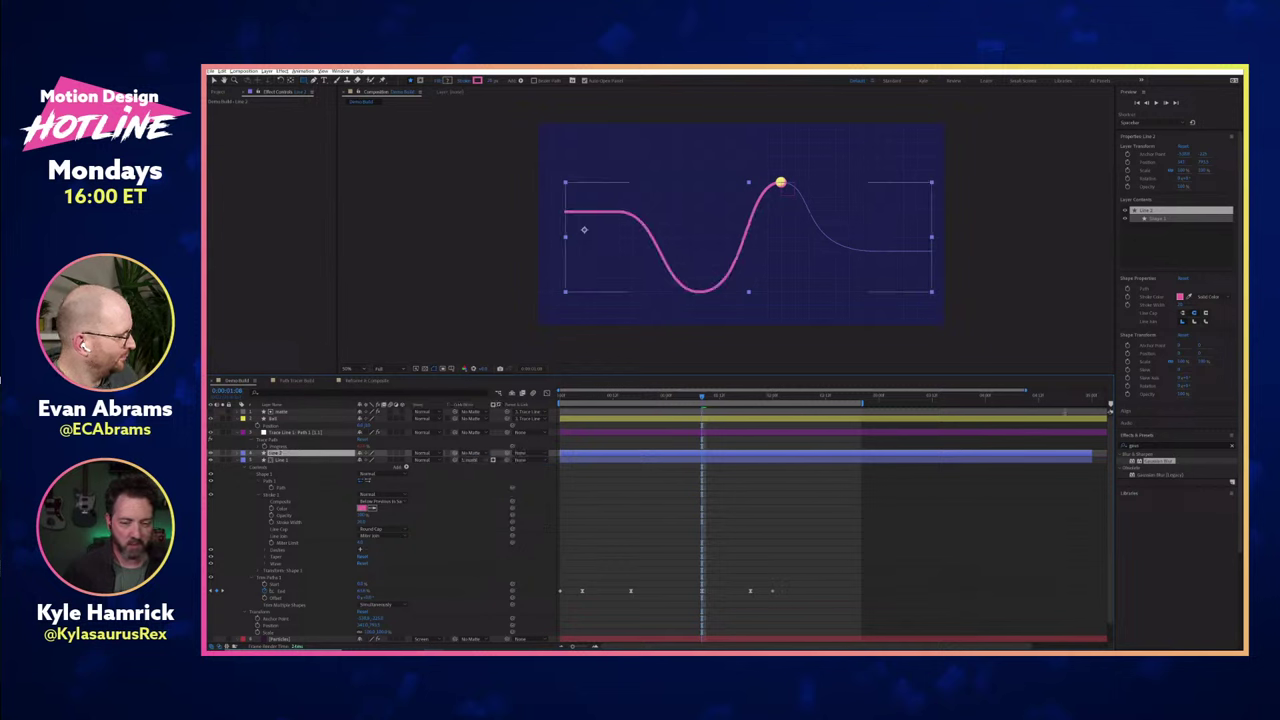
# Change the stroke color of the duplicated line to white.
pyautogui.click(1183, 313)
pyautogui.click(1180, 297)
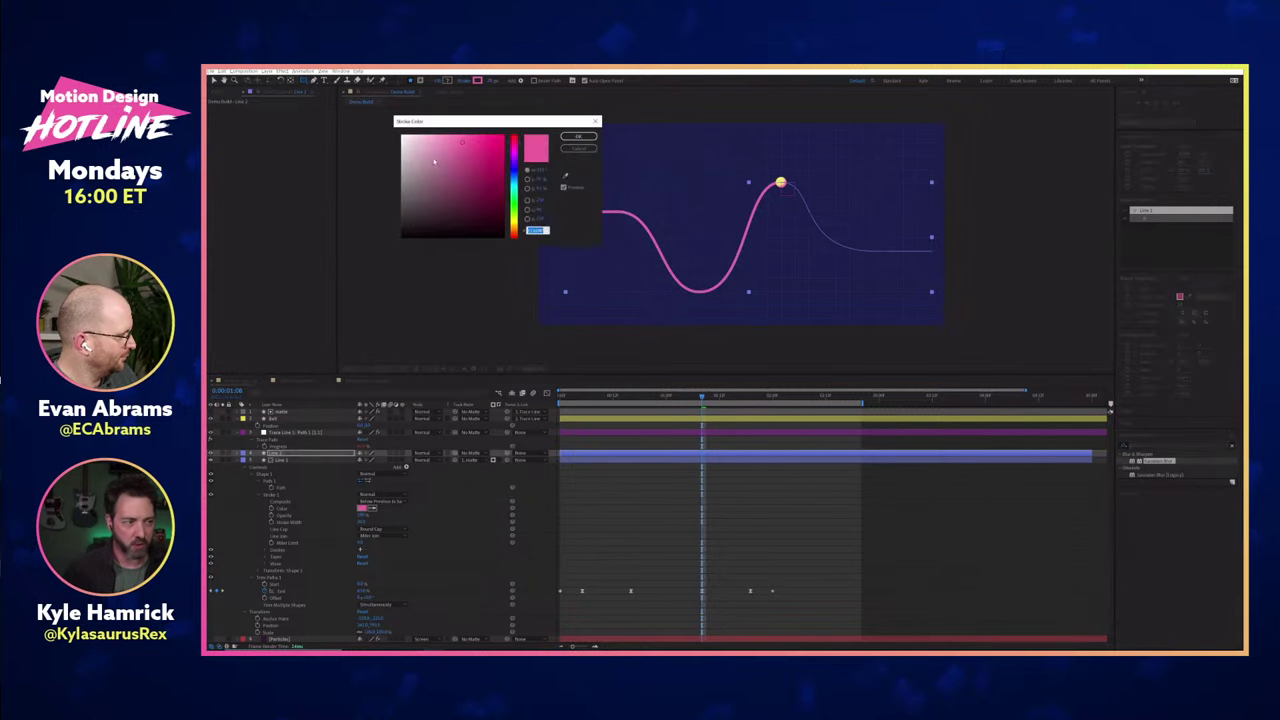
pyautogui.click(401, 133)
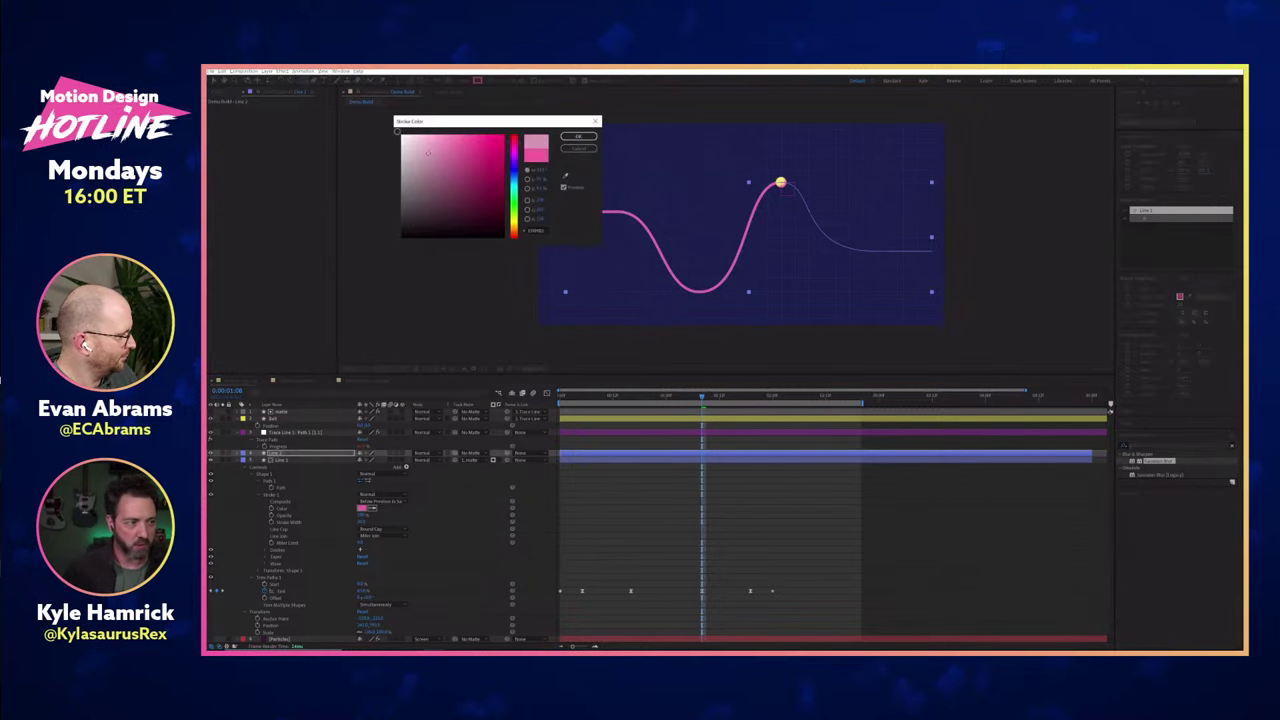
pyautogui.click(580, 137)
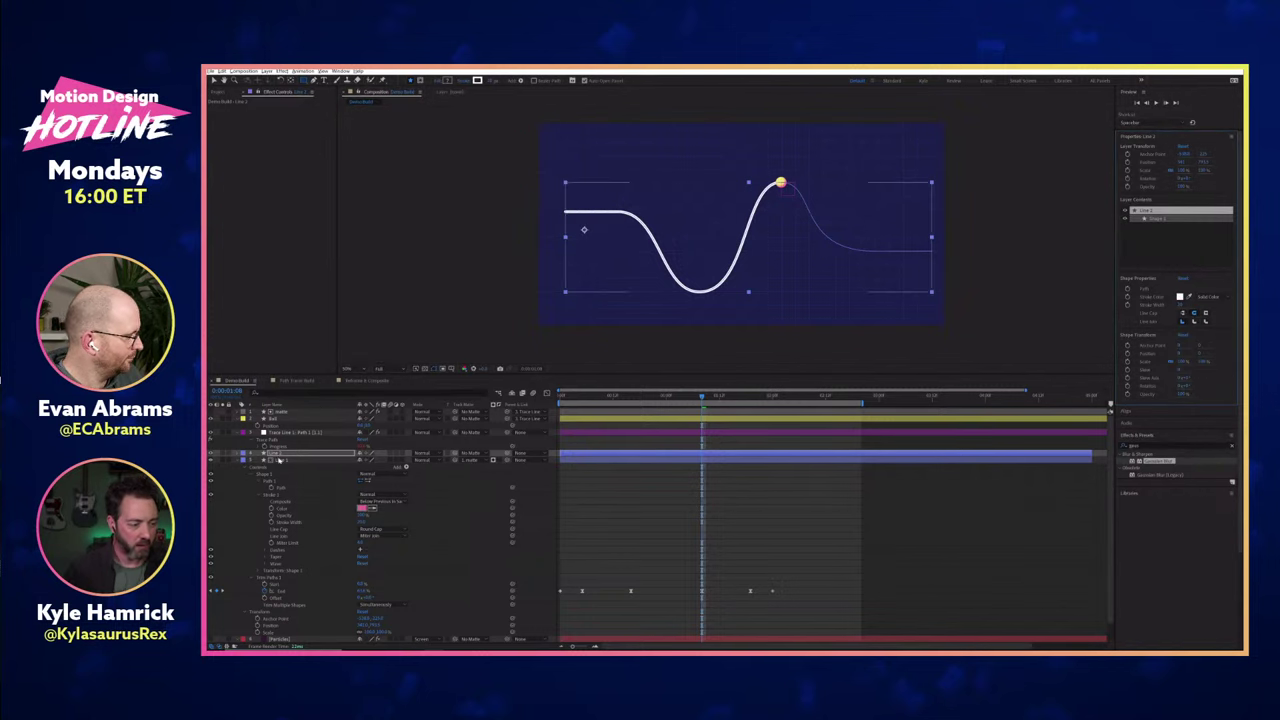
# Reveal Line 2's path and raise its peak point well above the original line's peak.
pyautogui.press('u')
pyautogui.press('u')
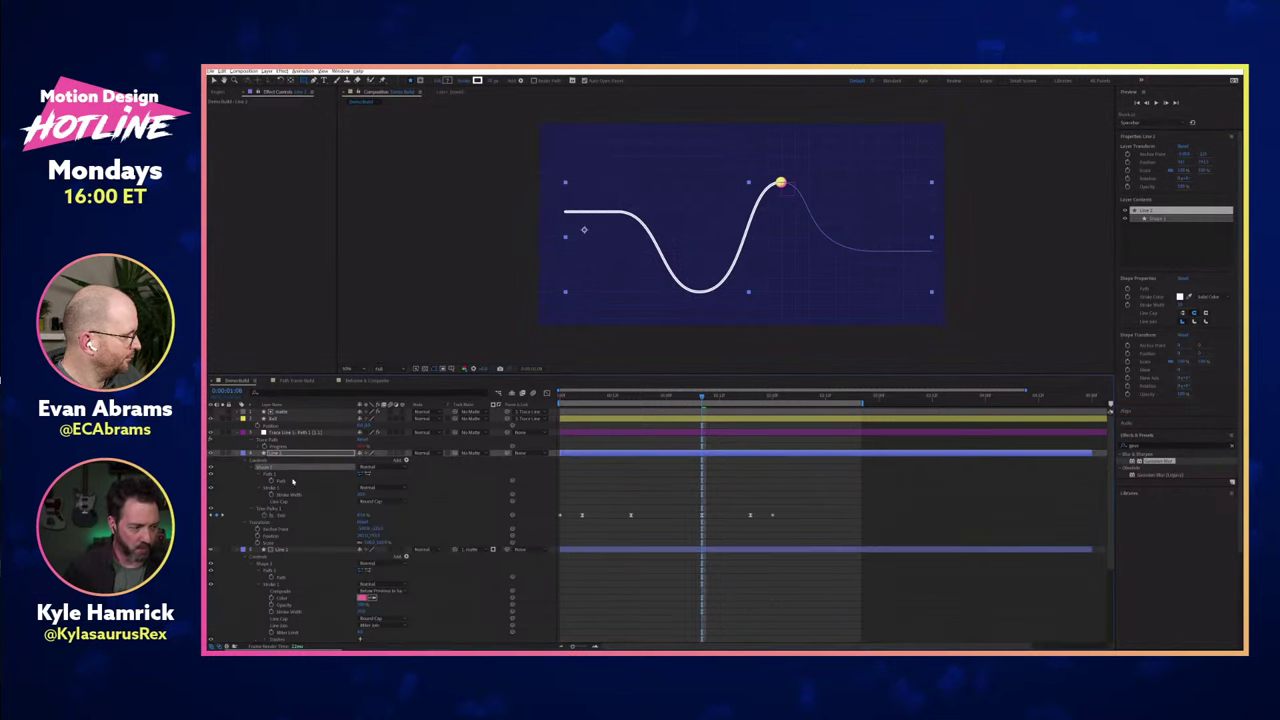
pyautogui.click(292, 482)
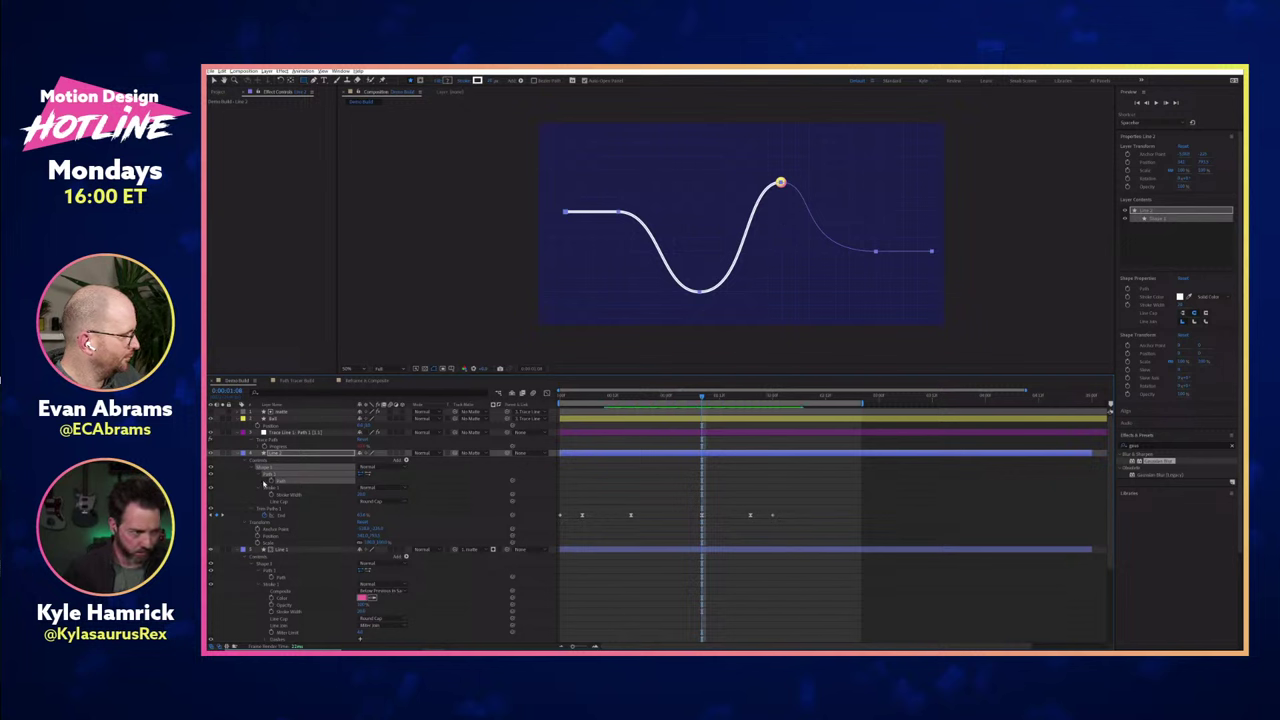
pyautogui.click(269, 475)
pyautogui.press('v')
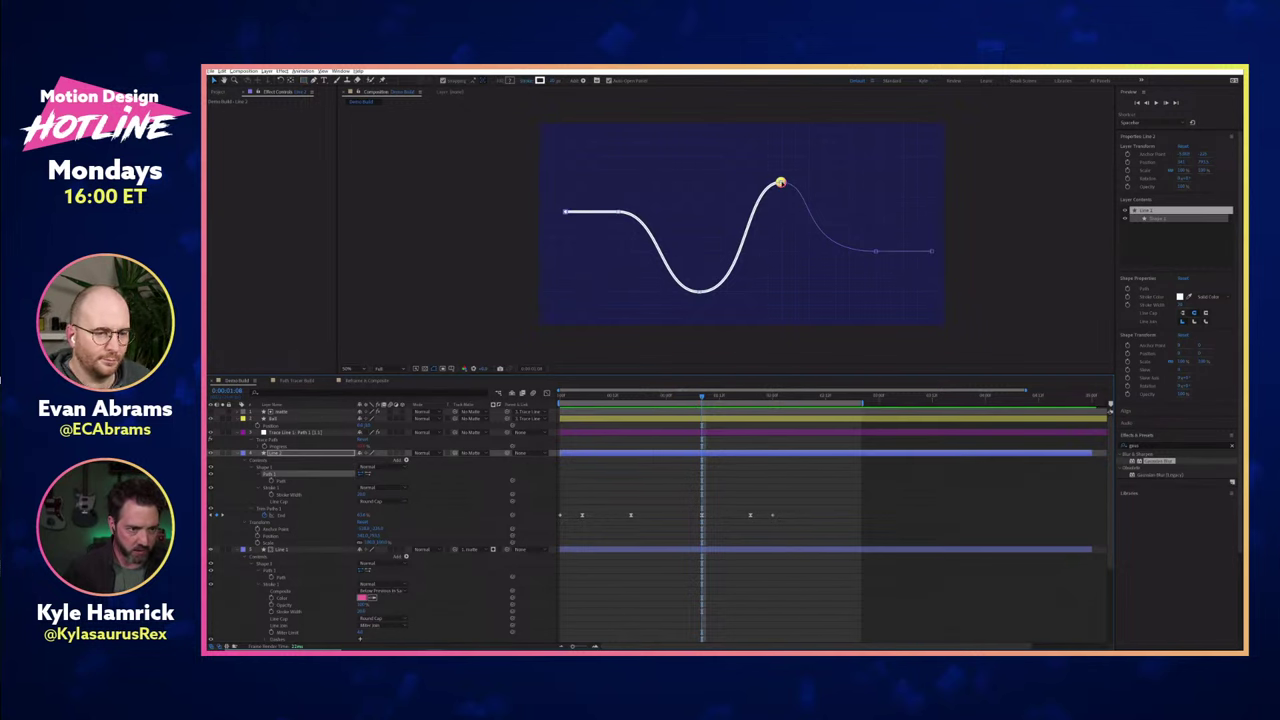
pyautogui.moveTo(780, 183); pyautogui.dragTo(785, 145)
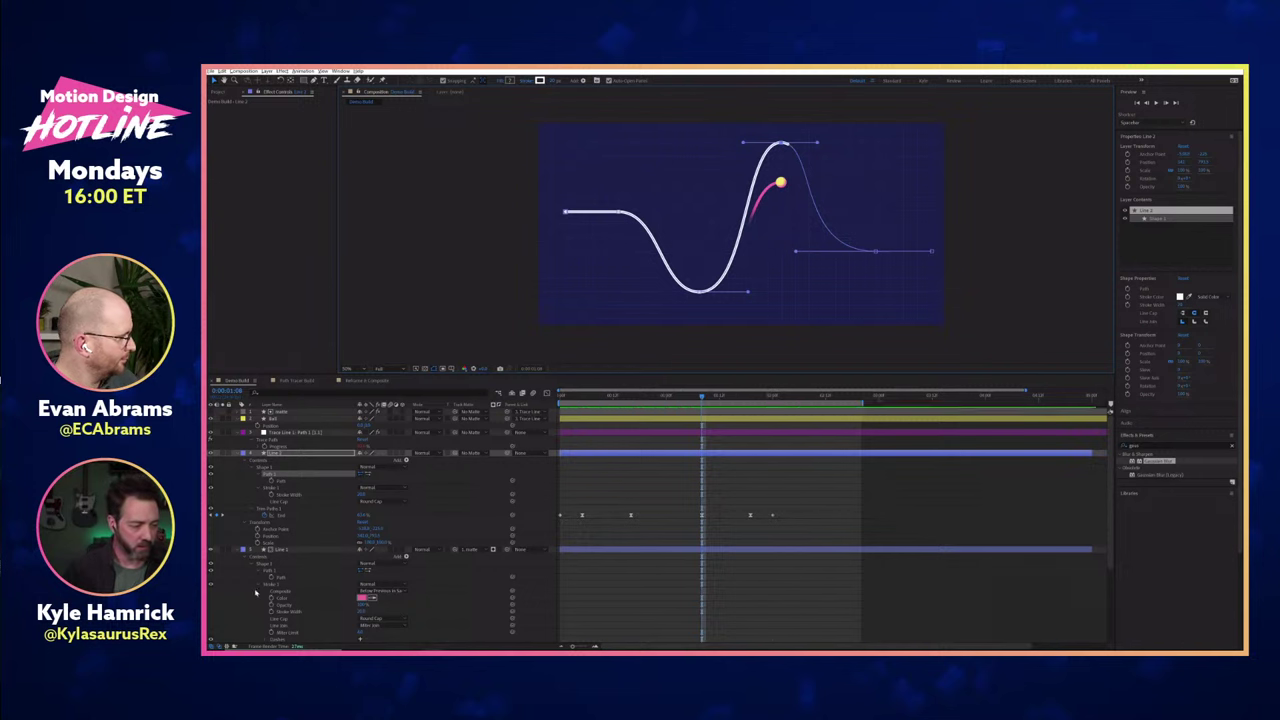
# Turn off Trim Paths on Line 1 and remove its track matte so the full original path serves as reference.
pyautogui.scroll(-3, 250, 588)
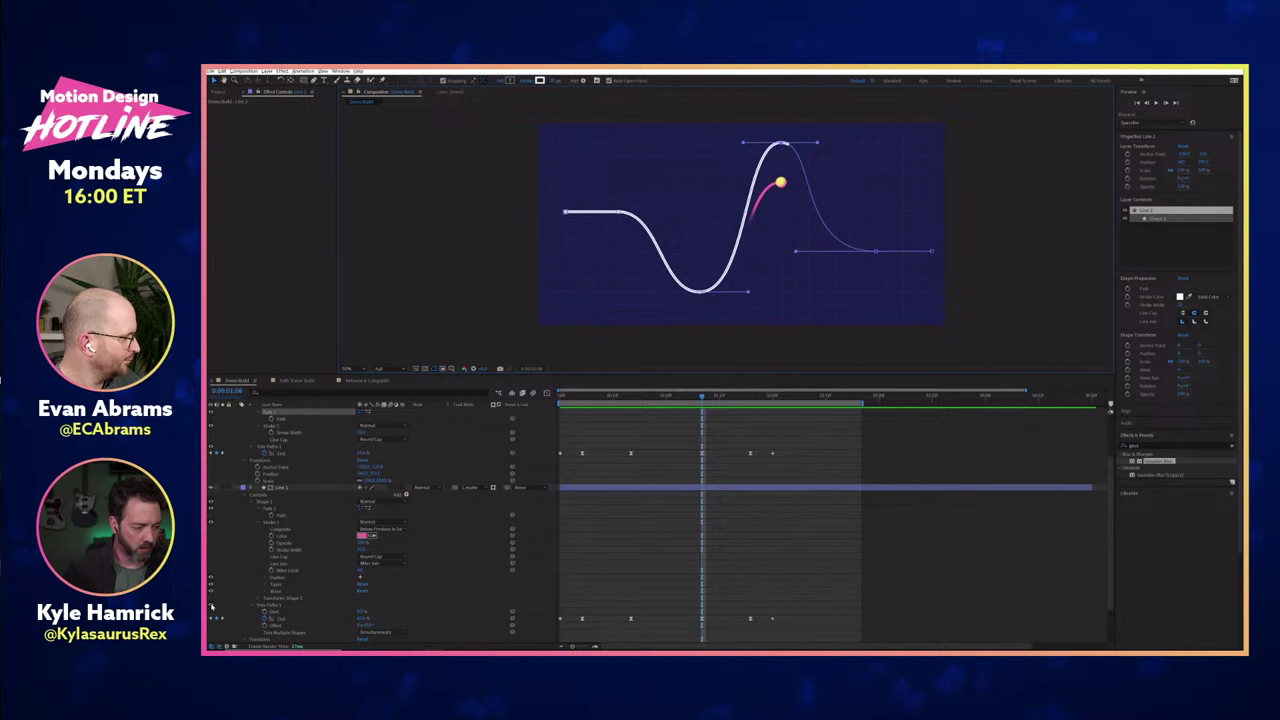
pyautogui.click(211, 605)
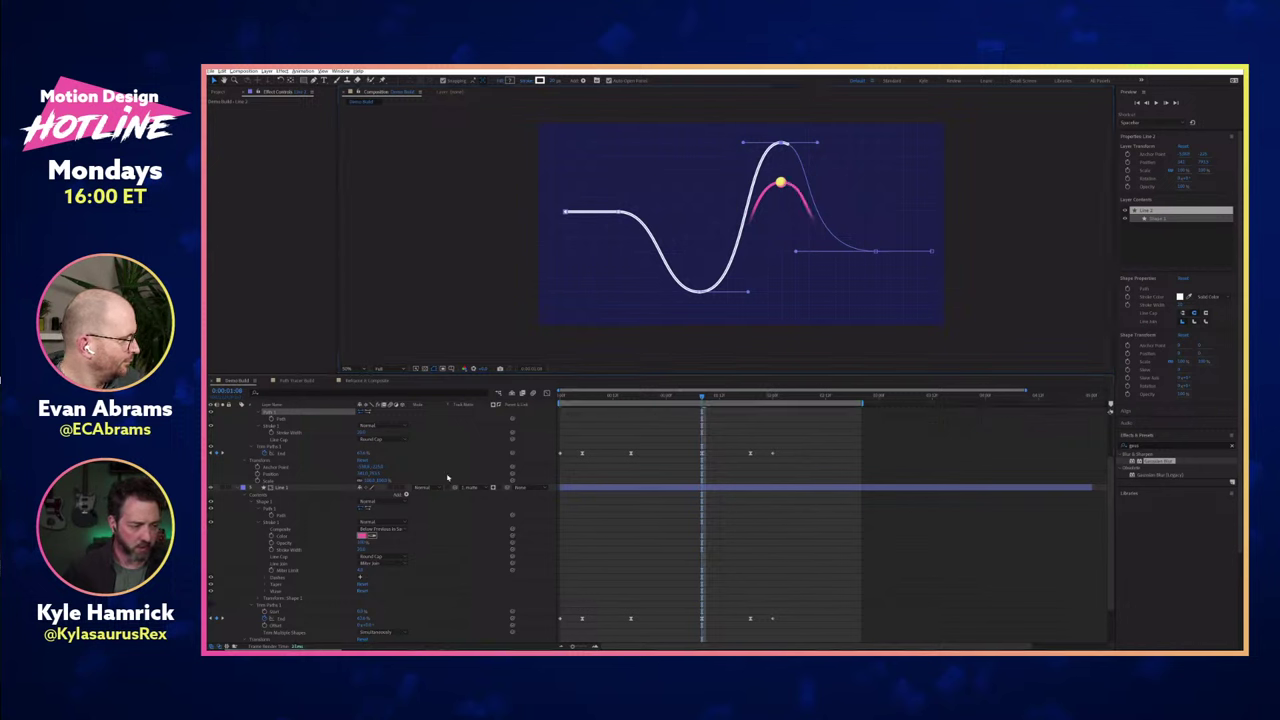
pyautogui.click(465, 488)
pyautogui.click(470, 496)
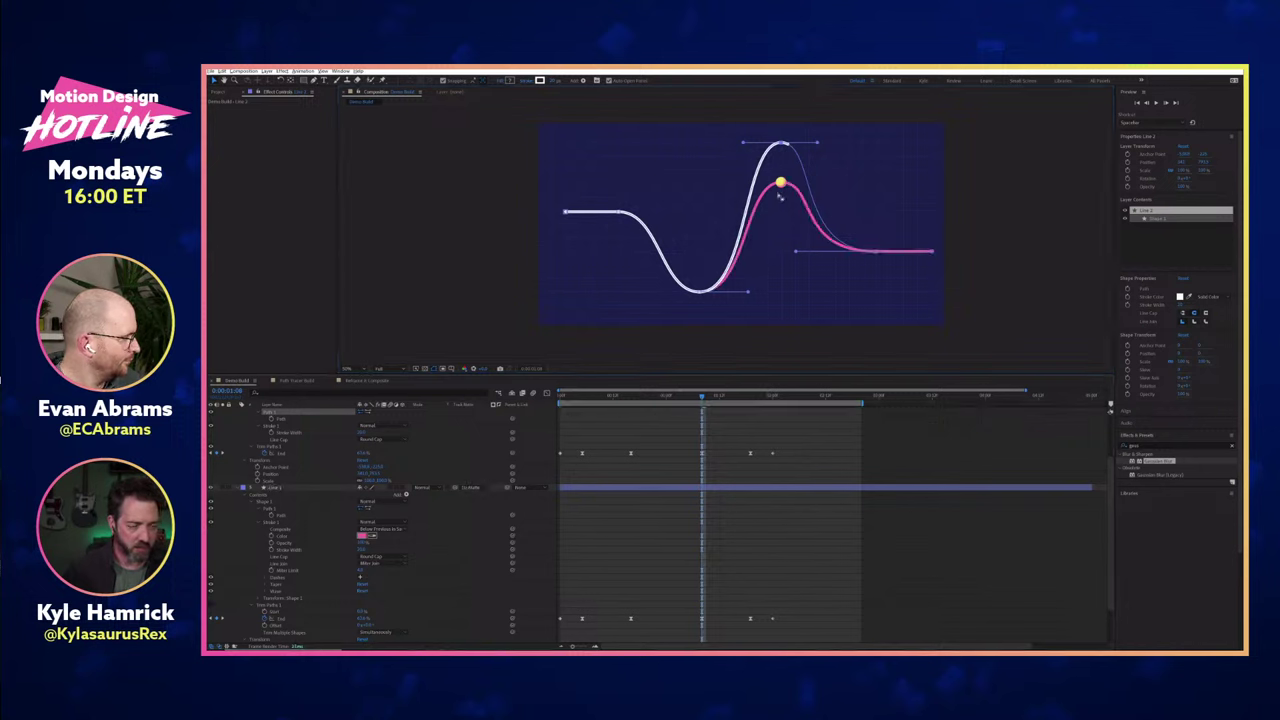
pyautogui.scroll(3, 744, 472)
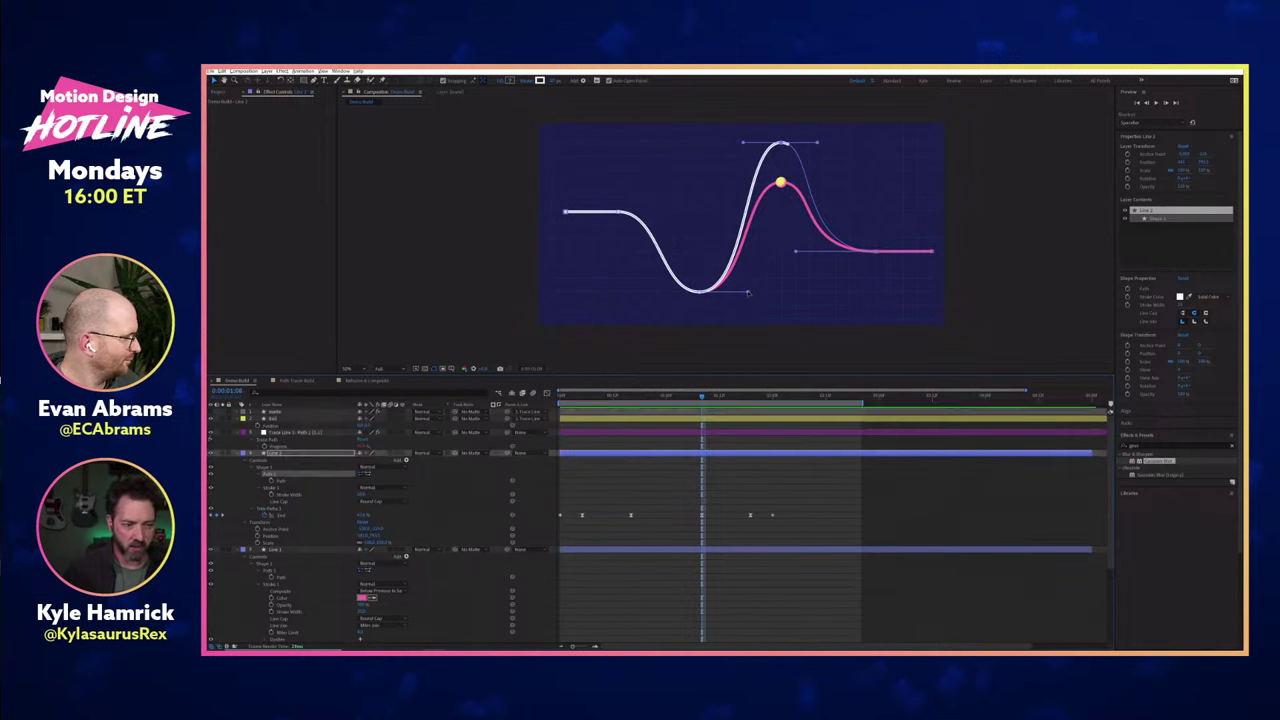
# Refine Line 2's jump arc by shifting its peak slightly right and lengthening the curve handles at the valley and landing points.
pyautogui.moveTo(748, 292); pyautogui.dragTo(757, 292)
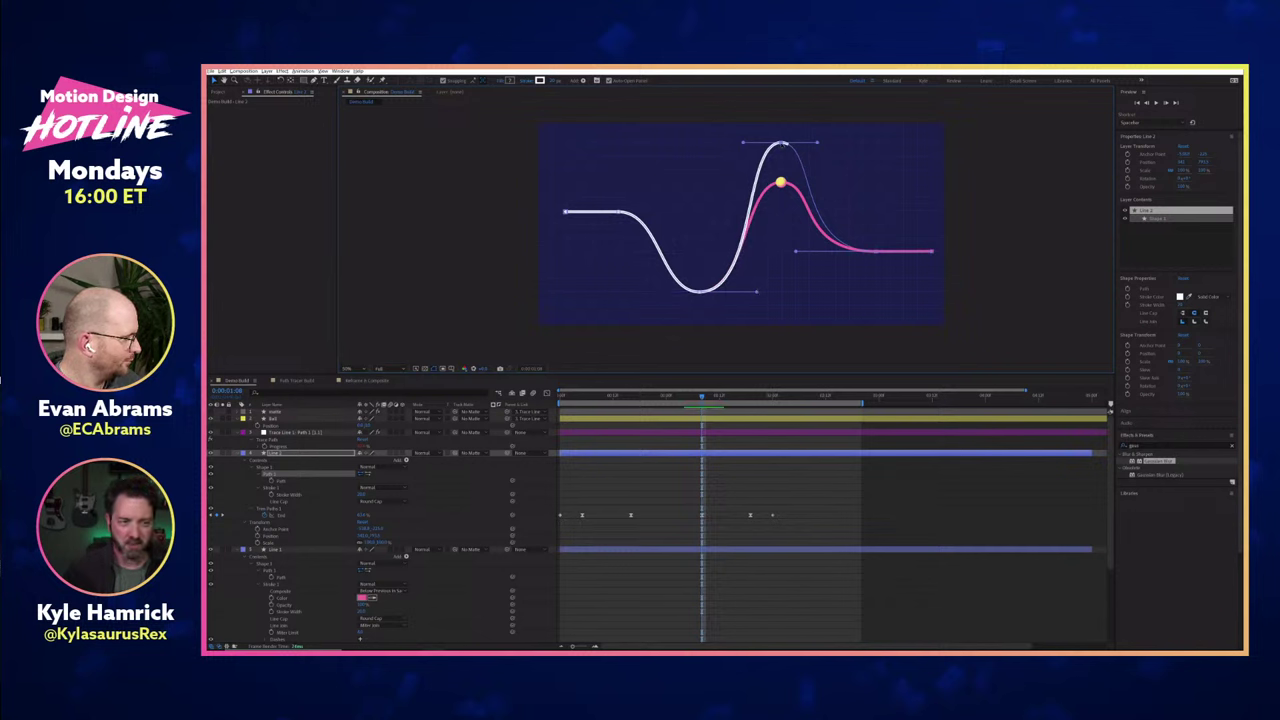
pyautogui.moveTo(783, 147); pyautogui.dragTo(746, 144)
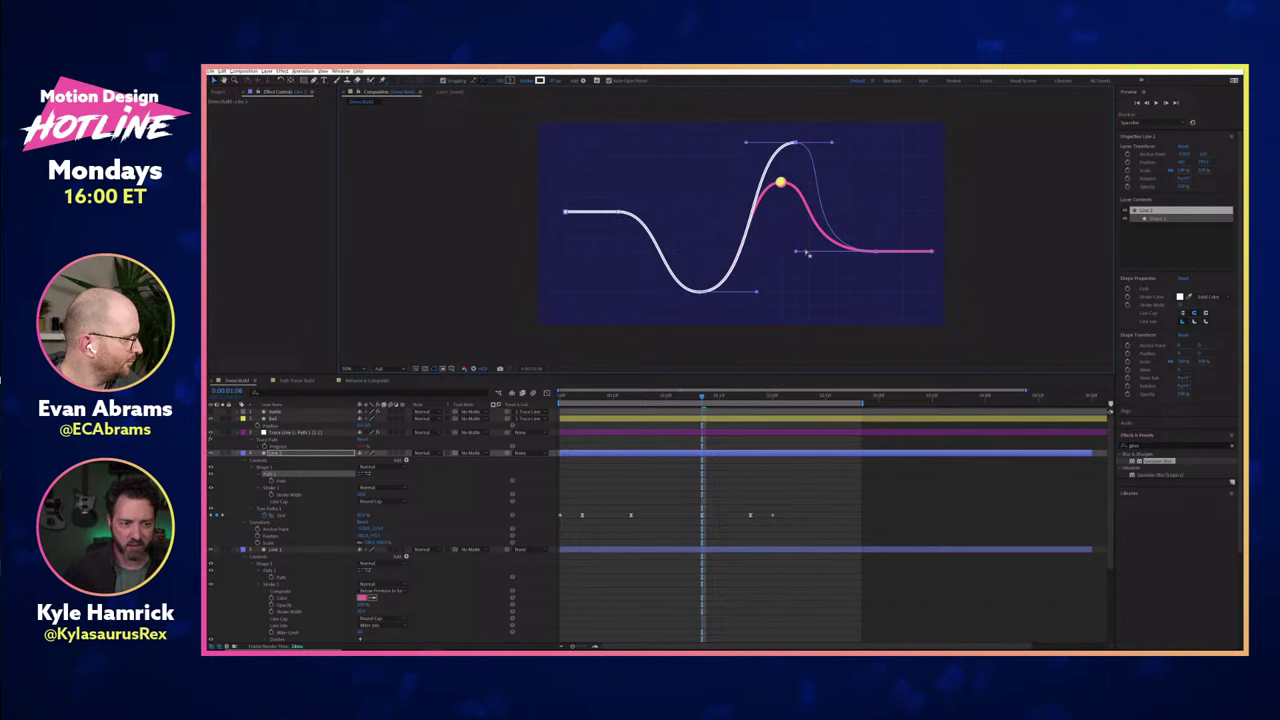
pyautogui.moveTo(794, 252); pyautogui.dragTo(790, 252)
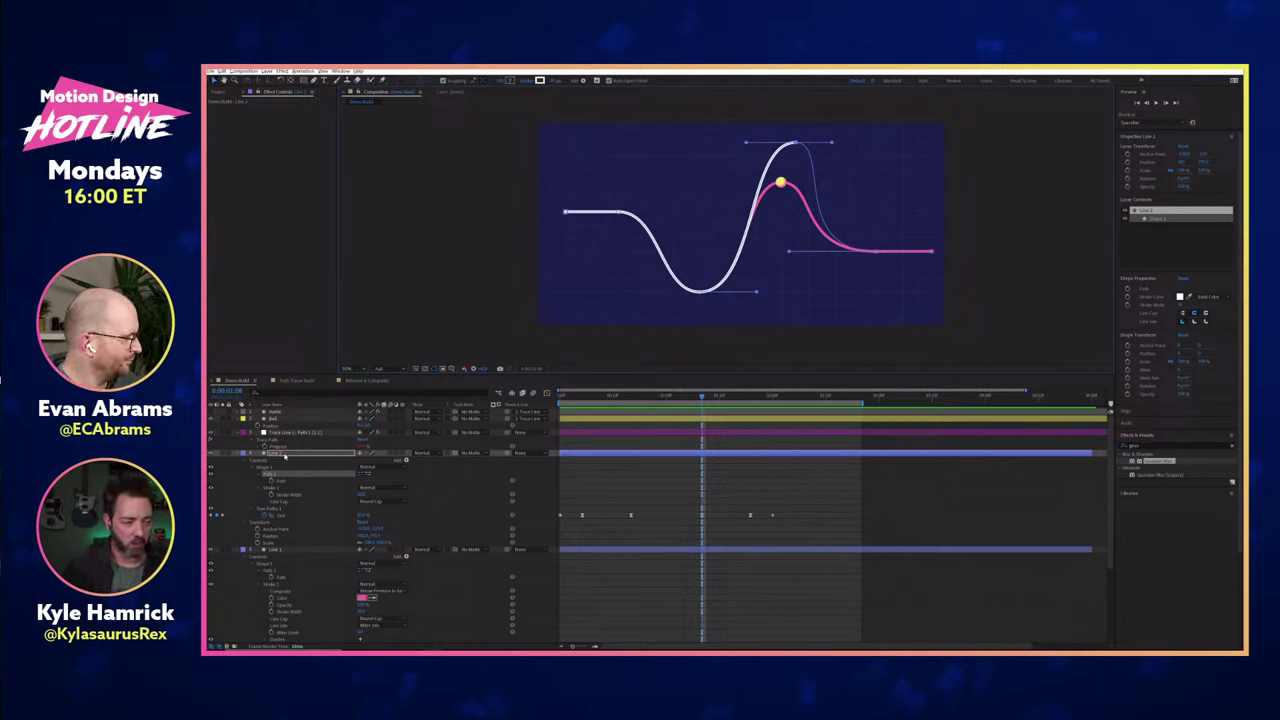
# Run the Create Nulls From Paths script's Trace Path on Line 2's Path property.
pyautogui.click(389, 307)
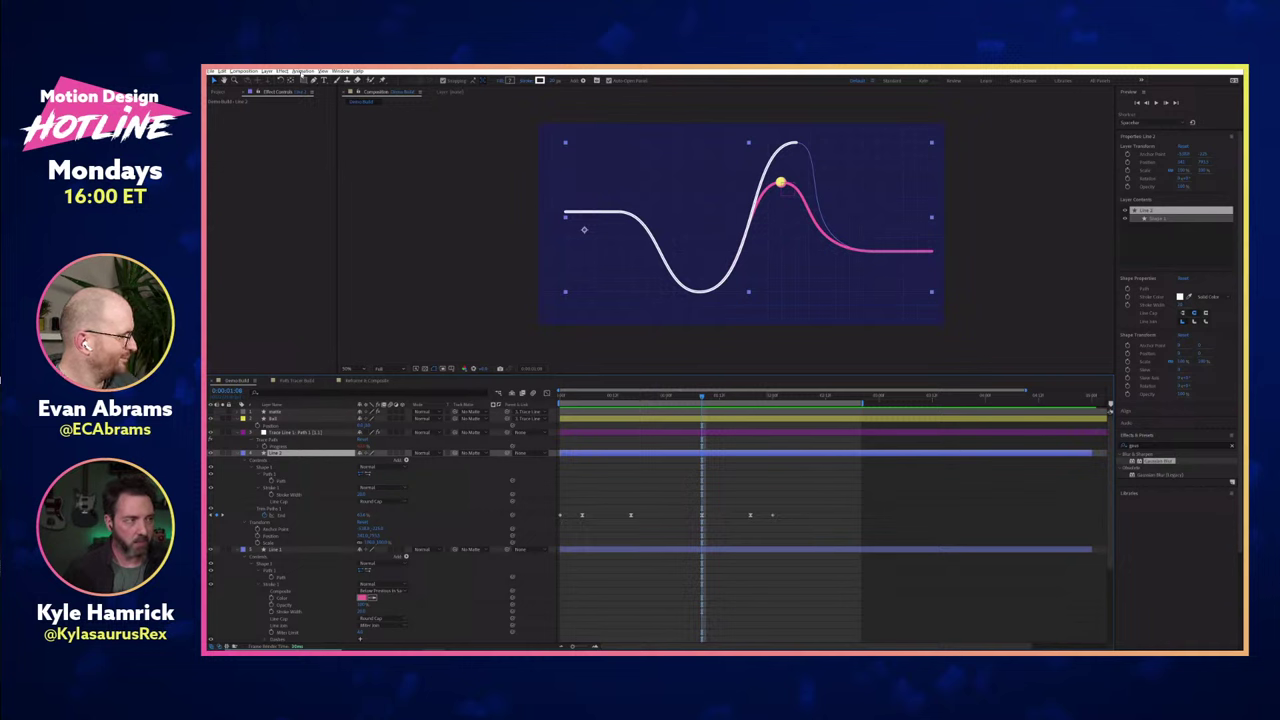
pyautogui.click(342, 72)
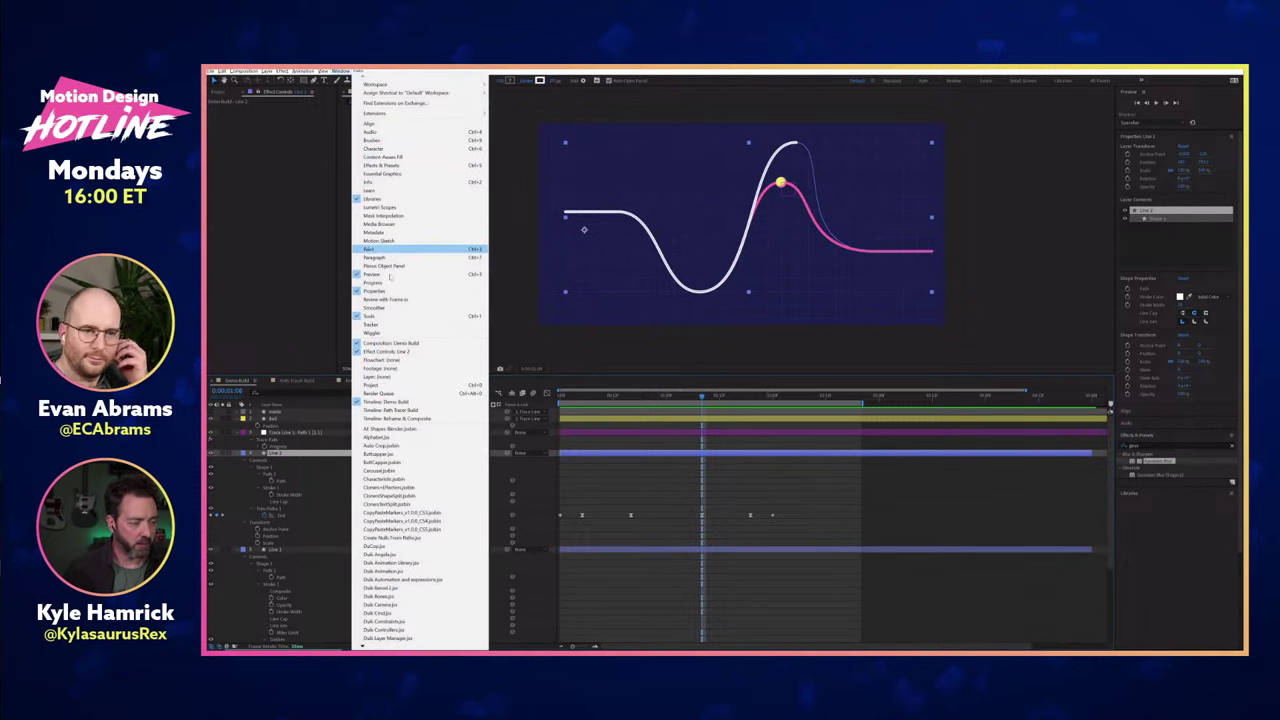
pyautogui.click(416, 538)
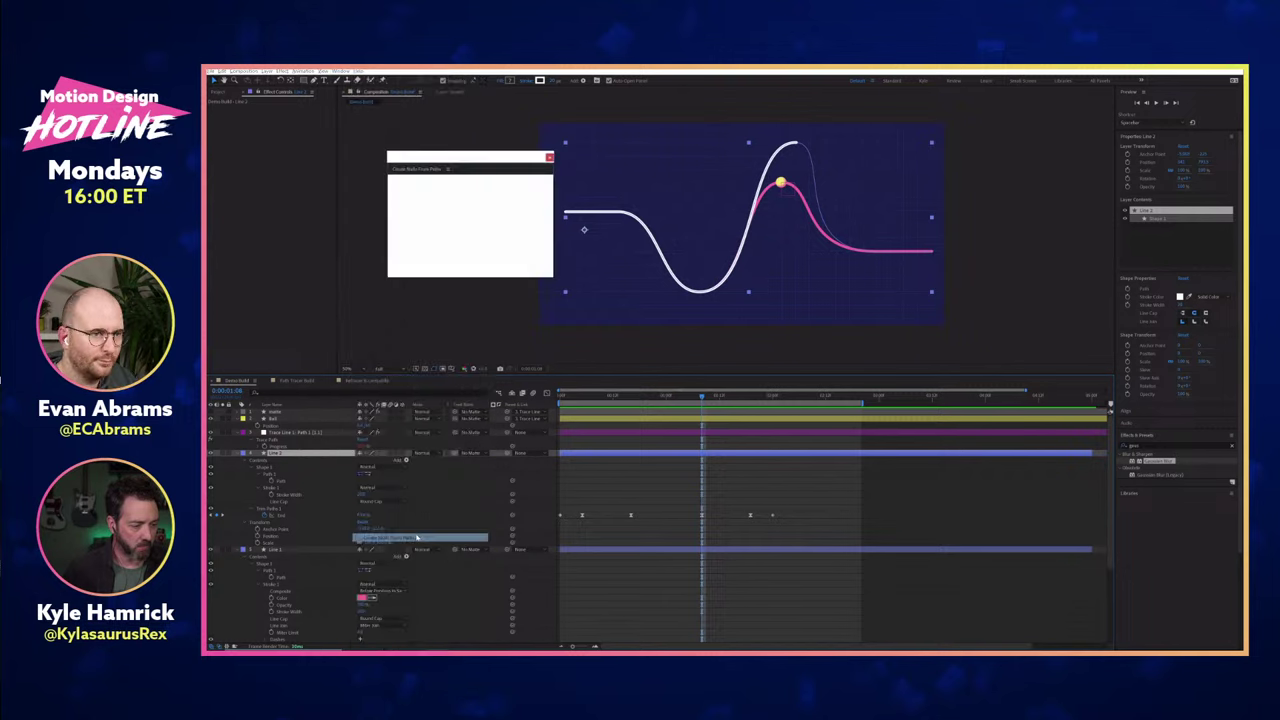
pyautogui.click(295, 482)
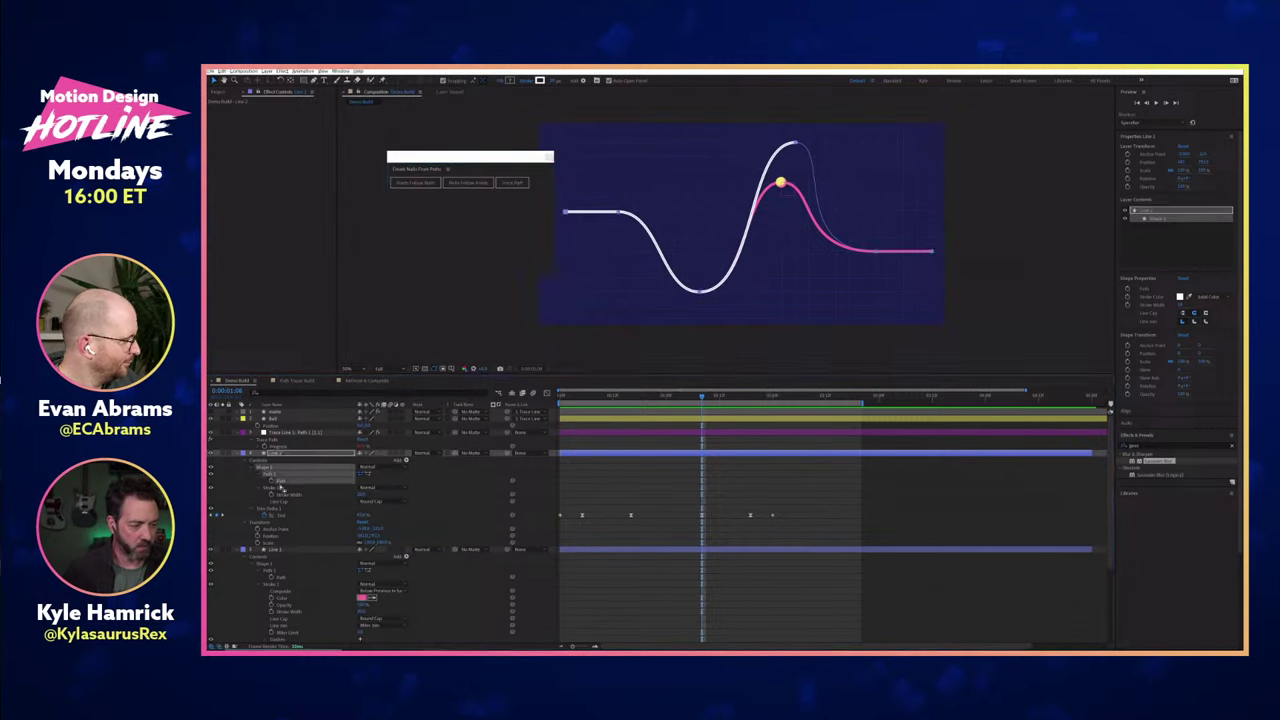
pyautogui.click(509, 184)
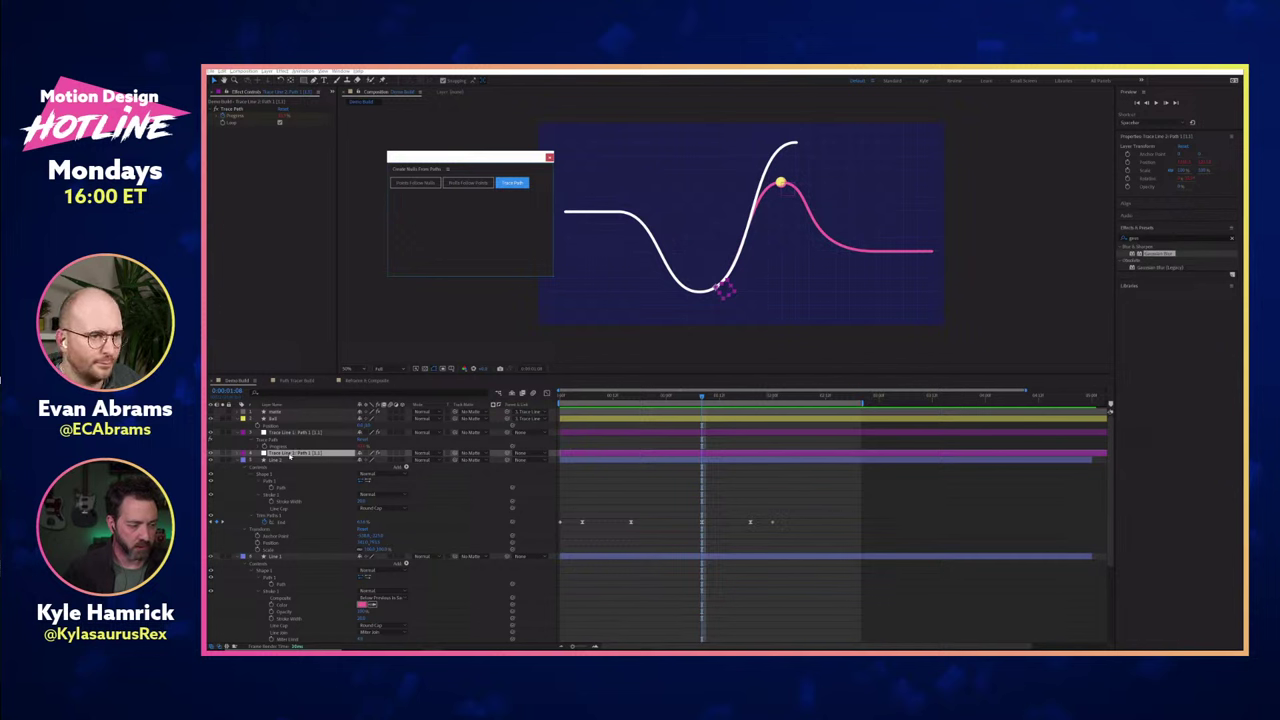
# Close the script panel, hide Line 2, and set the matte layer as Line 1's track matte again.
pyautogui.click(549, 159)
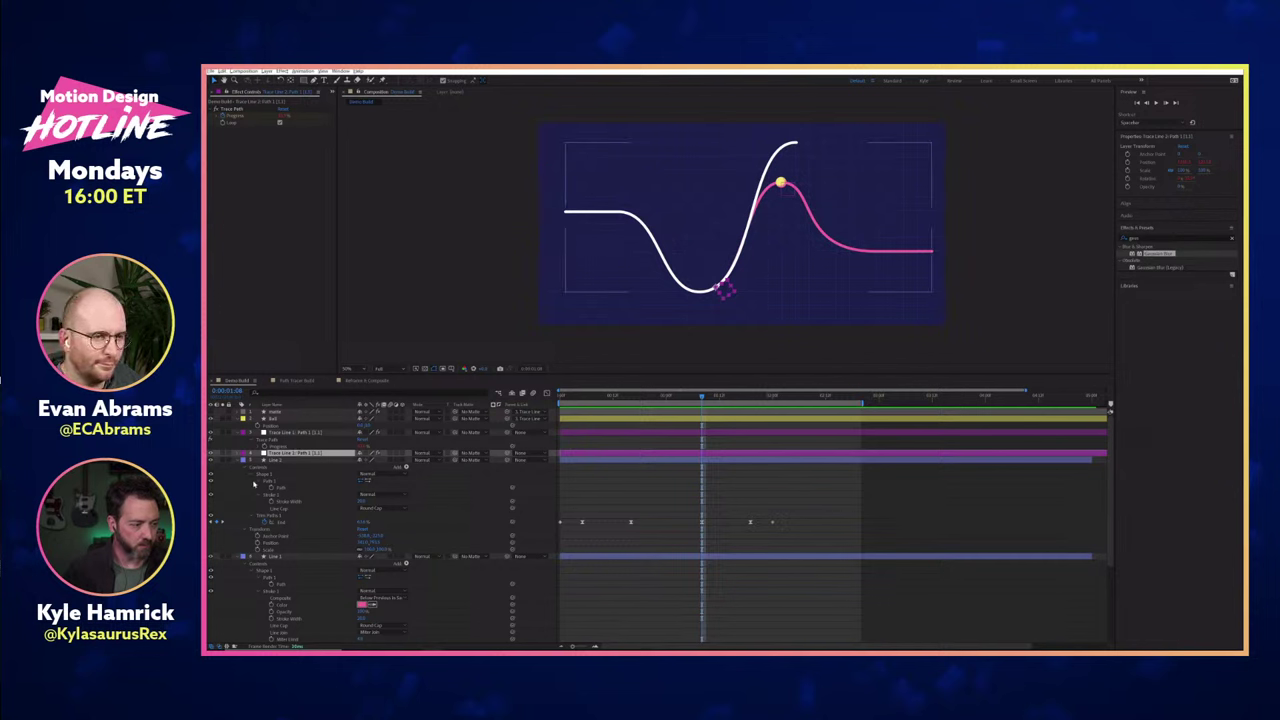
pyautogui.click(211, 460)
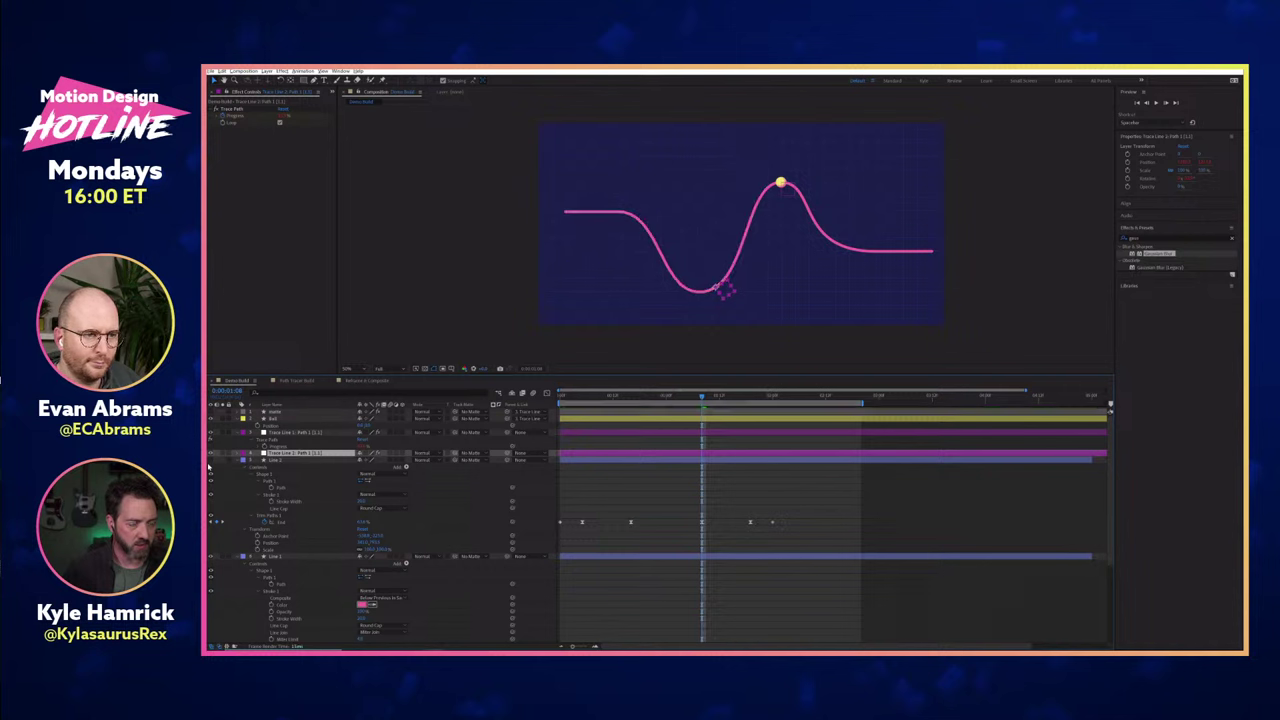
pyautogui.moveTo(453, 556); pyautogui.dragTo(295, 413)
# Parent the Ball layer to Line 2's trace null so that it snaps onto the new path.
pyautogui.click(568, 418)
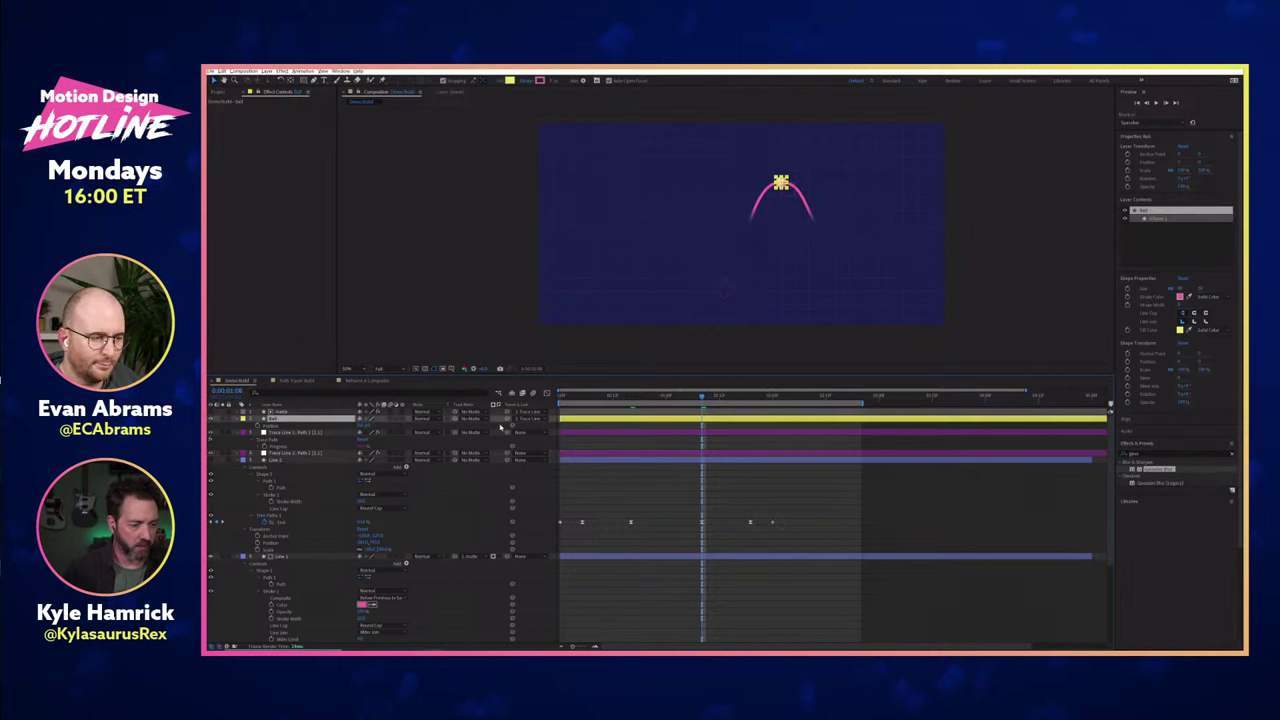
pyautogui.moveTo(508, 420)
pyautogui.mouseDown()
pyautogui.moveTo(300, 412)
pyautogui.moveTo(345, 430)
pyautogui.moveTo(300, 434)
pyautogui.moveTo(314, 453)
pyautogui.mouseUp()
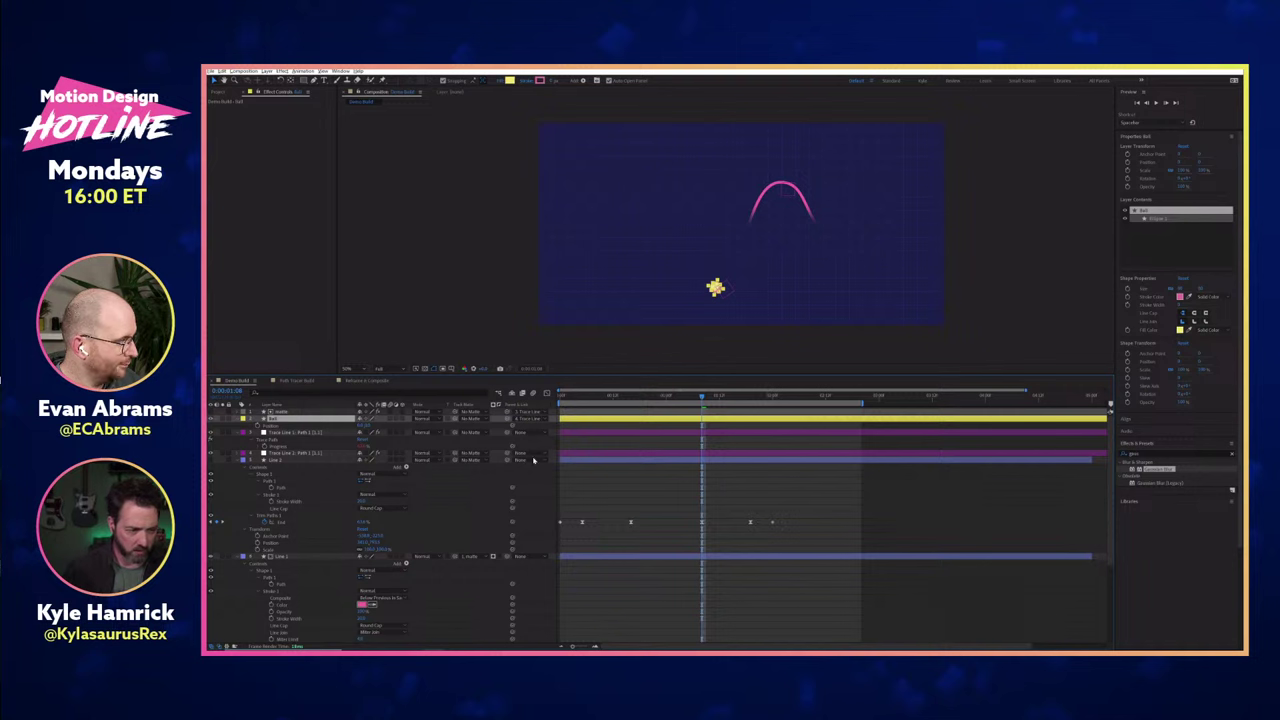
# Try clearing the Progress keyframes on Line 2's trace null while comparing it with Line 1's trace null, and undo the removal.
pyautogui.click(300, 453)
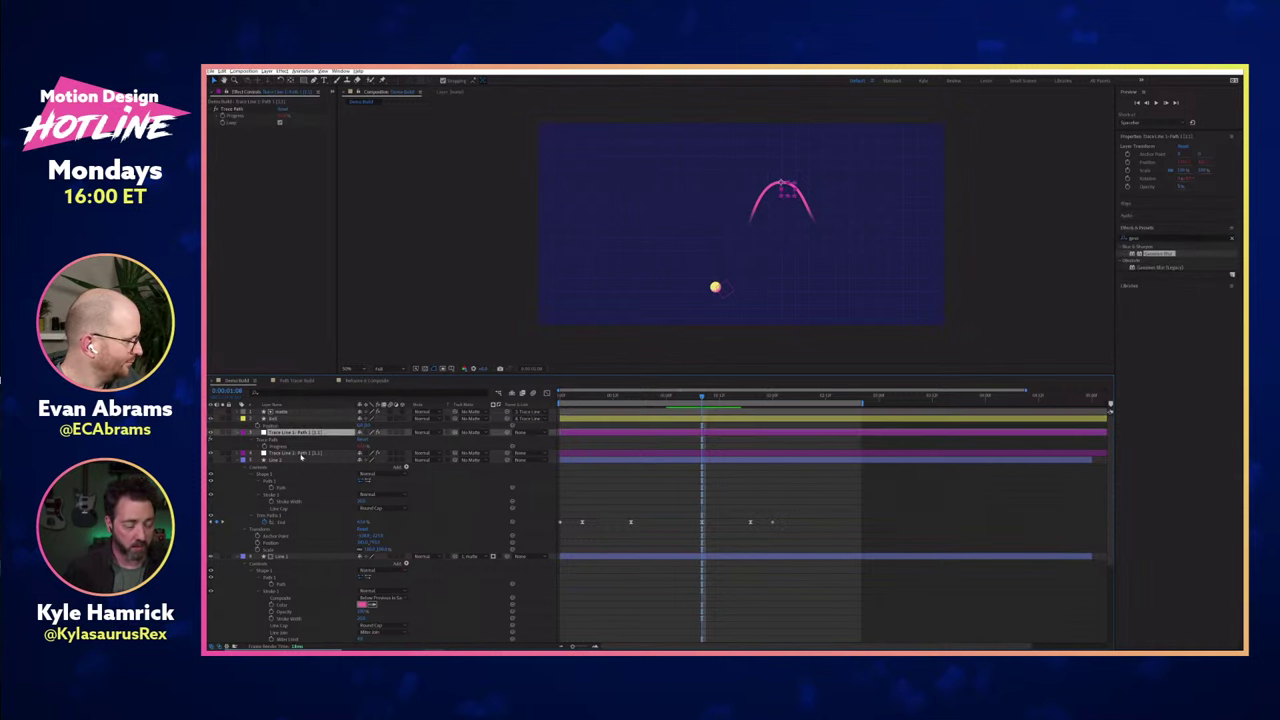
pyautogui.press('u')
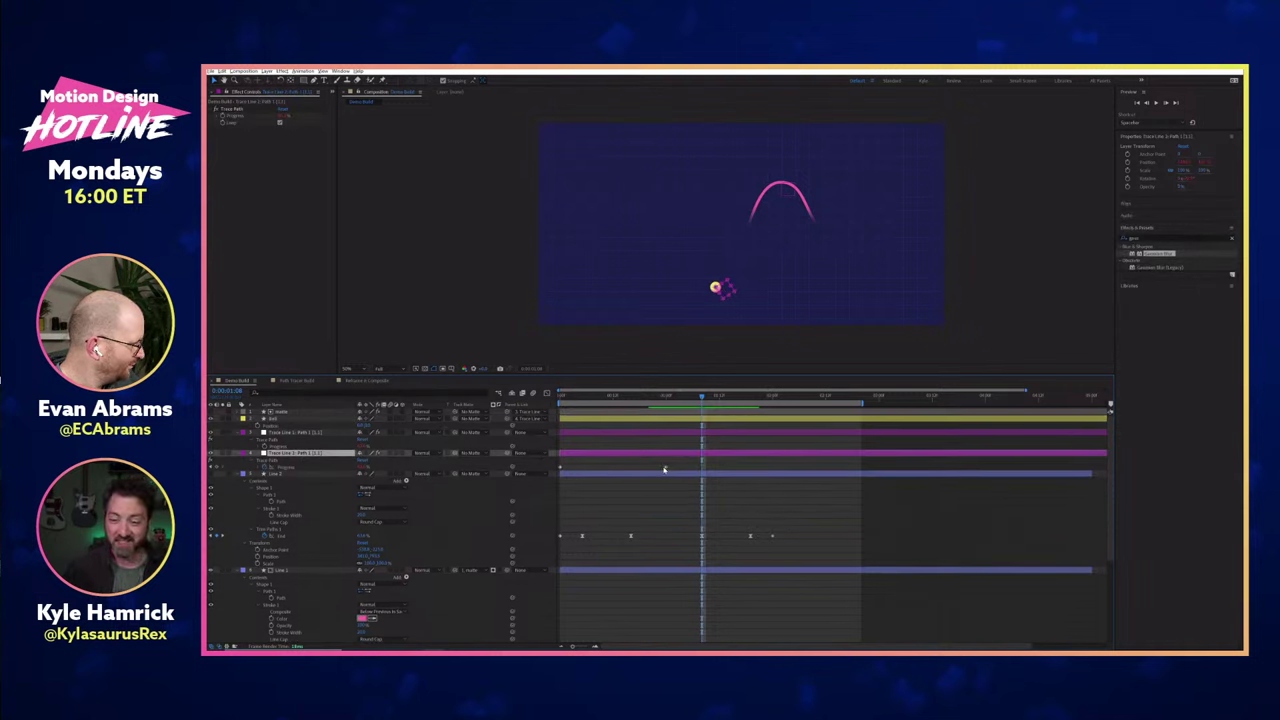
pyautogui.click(285, 446)
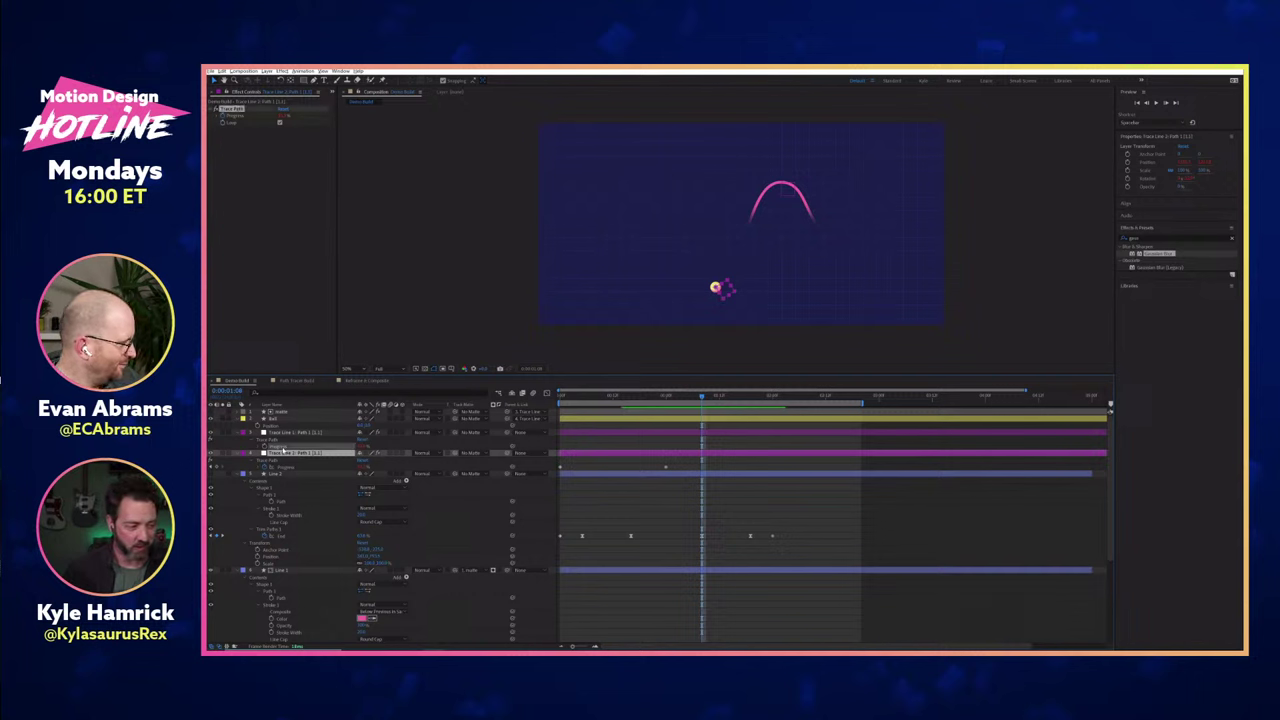
pyautogui.click(265, 467)
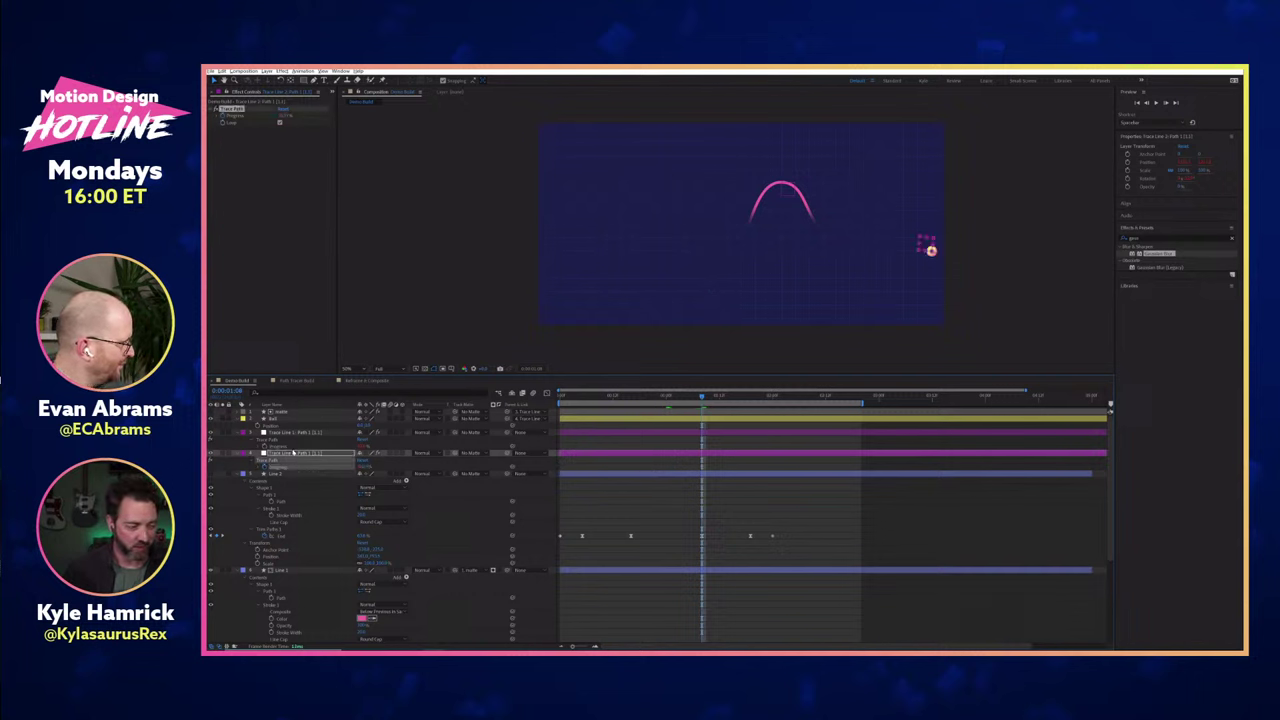
pyautogui.click(295, 448)
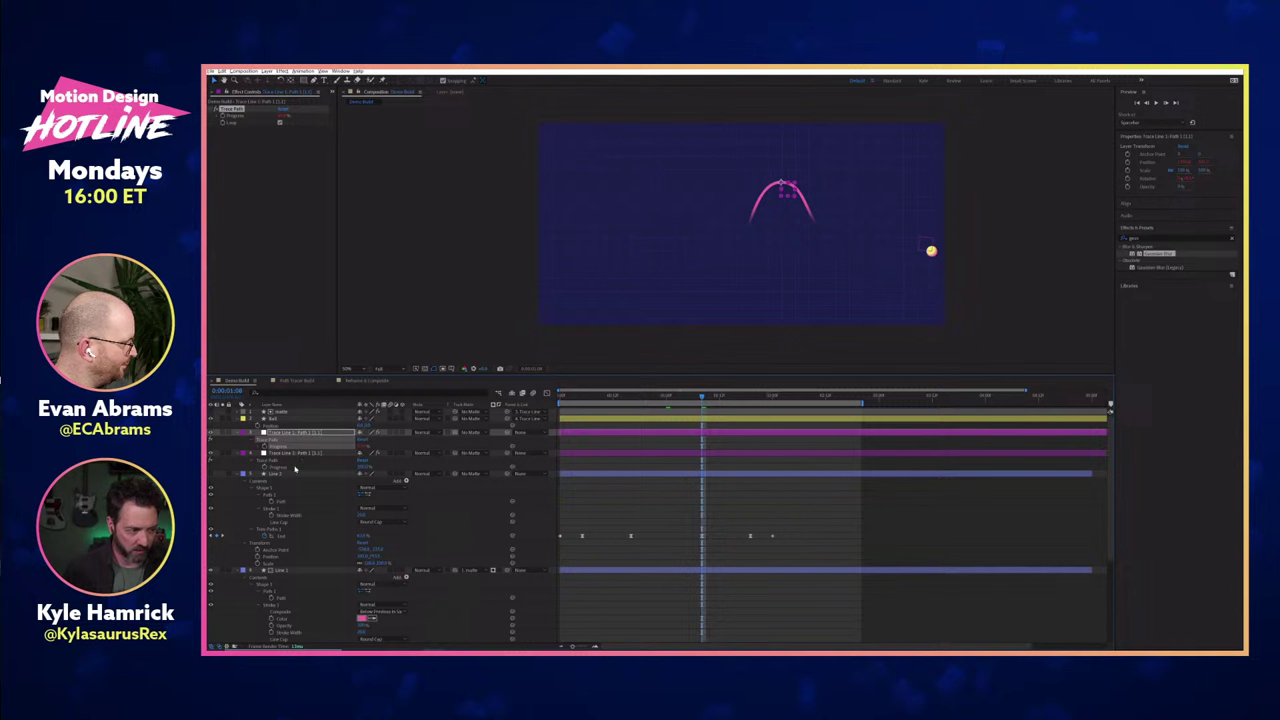
pyautogui.click(295, 469)
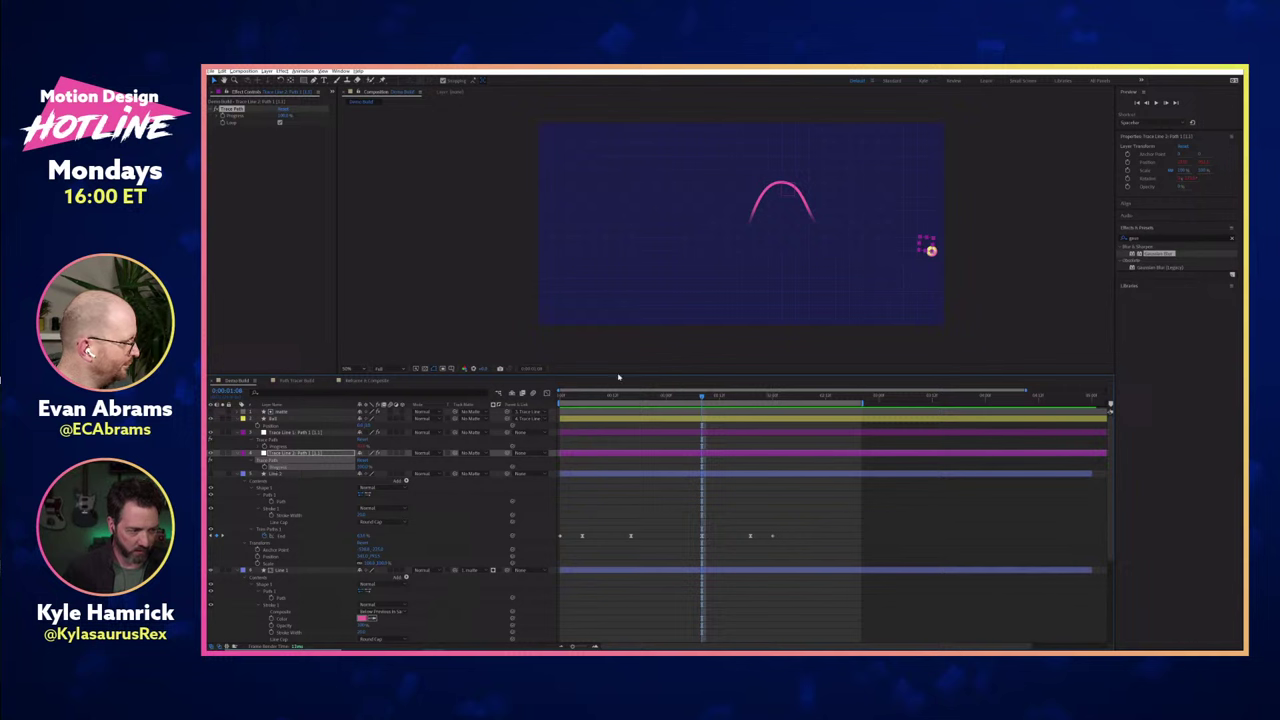
pyautogui.moveTo(572, 397); pyautogui.dragTo(558, 397)
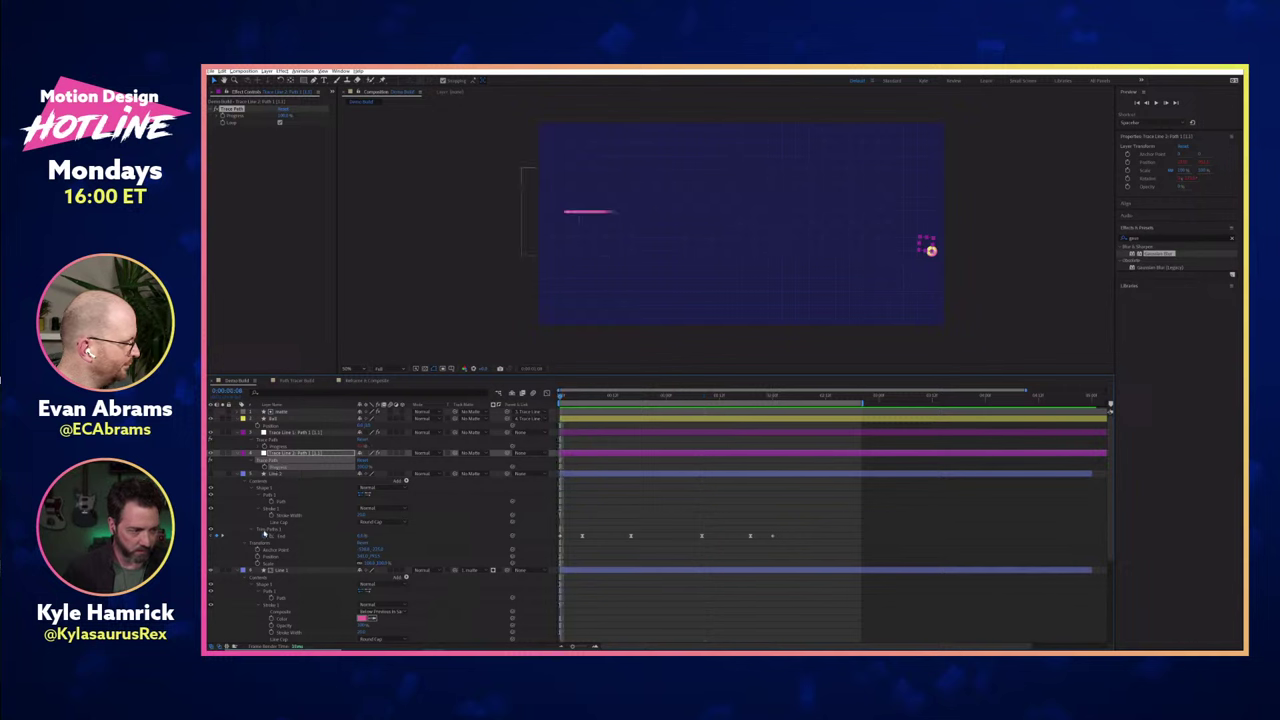
pyautogui.scroll(-4, 271, 508)
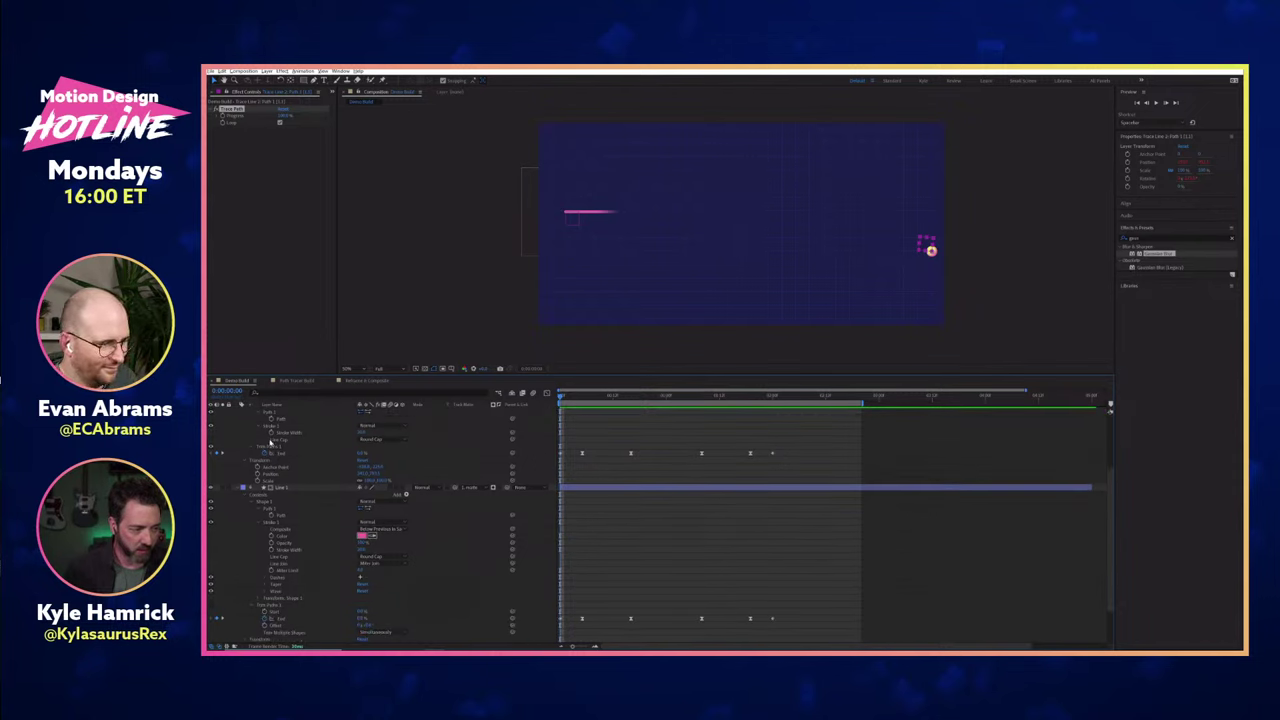
pyautogui.scroll(4, 580, 460)
pyautogui.scroll(1, 580, 460)
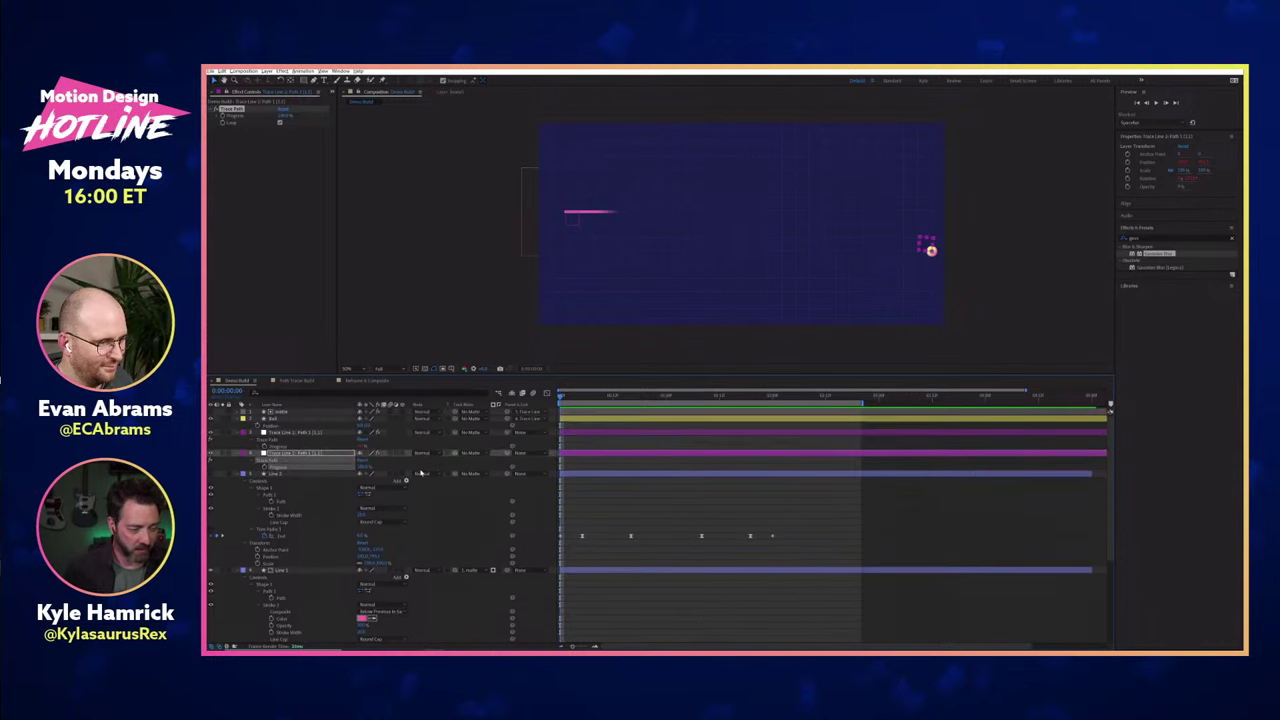
pyautogui.hotkey('ctrl', 'z')
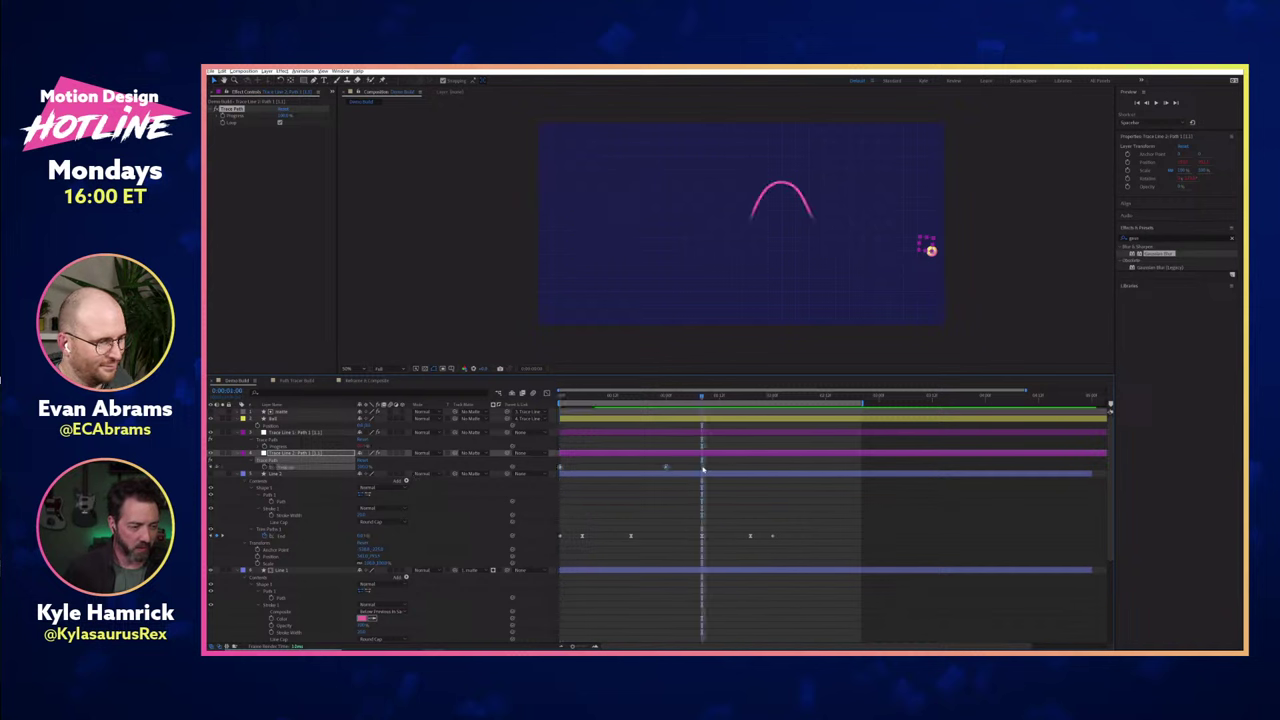
# Move the last Progress keyframe of Line 2's trace null to line up with Line 2's final Trim Paths End keyframe.
pyautogui.click(703, 469)
pyautogui.moveTo(666, 467); pyautogui.dragTo(772, 468)
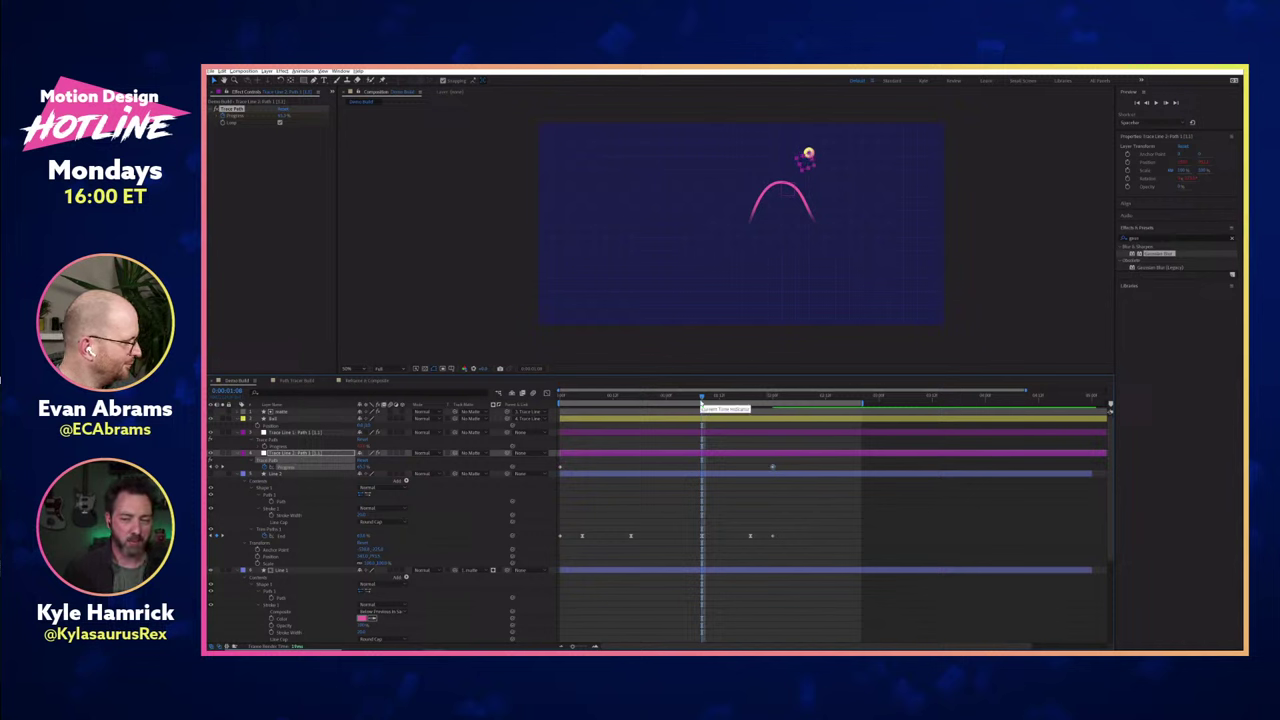
pyautogui.click(702, 397)
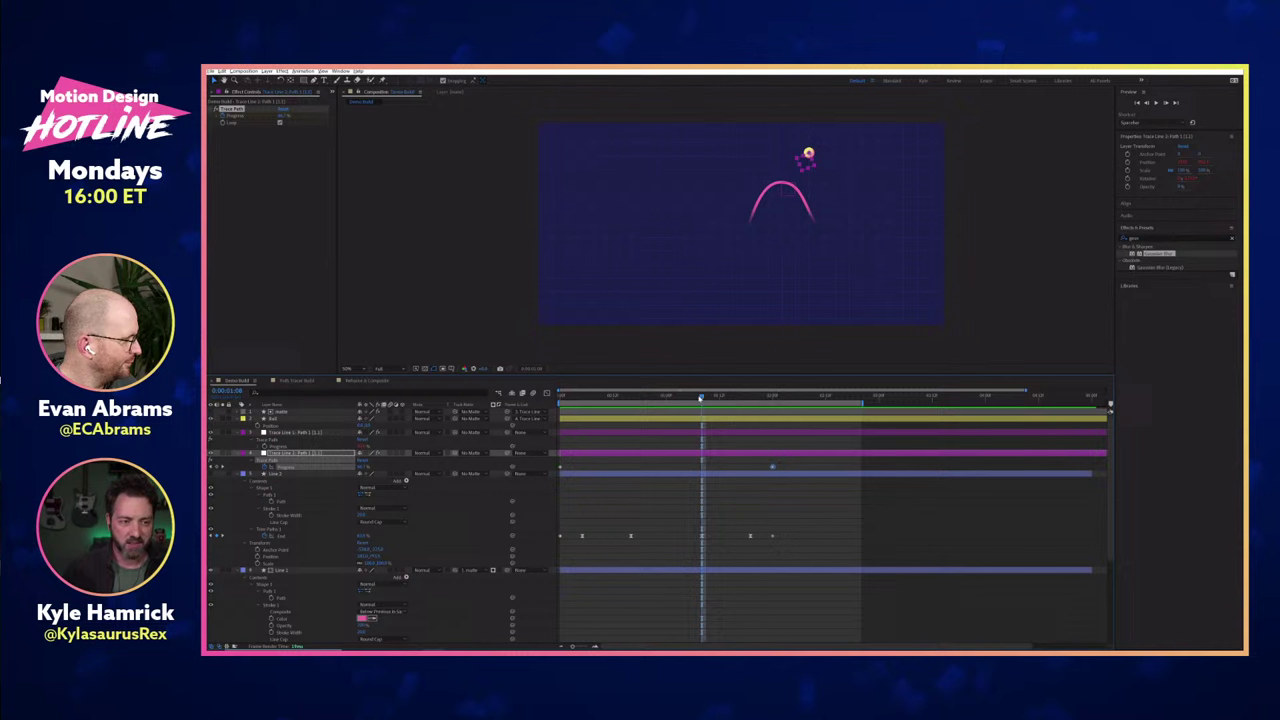
pyautogui.moveTo(702, 397); pyautogui.dragTo(702, 398)
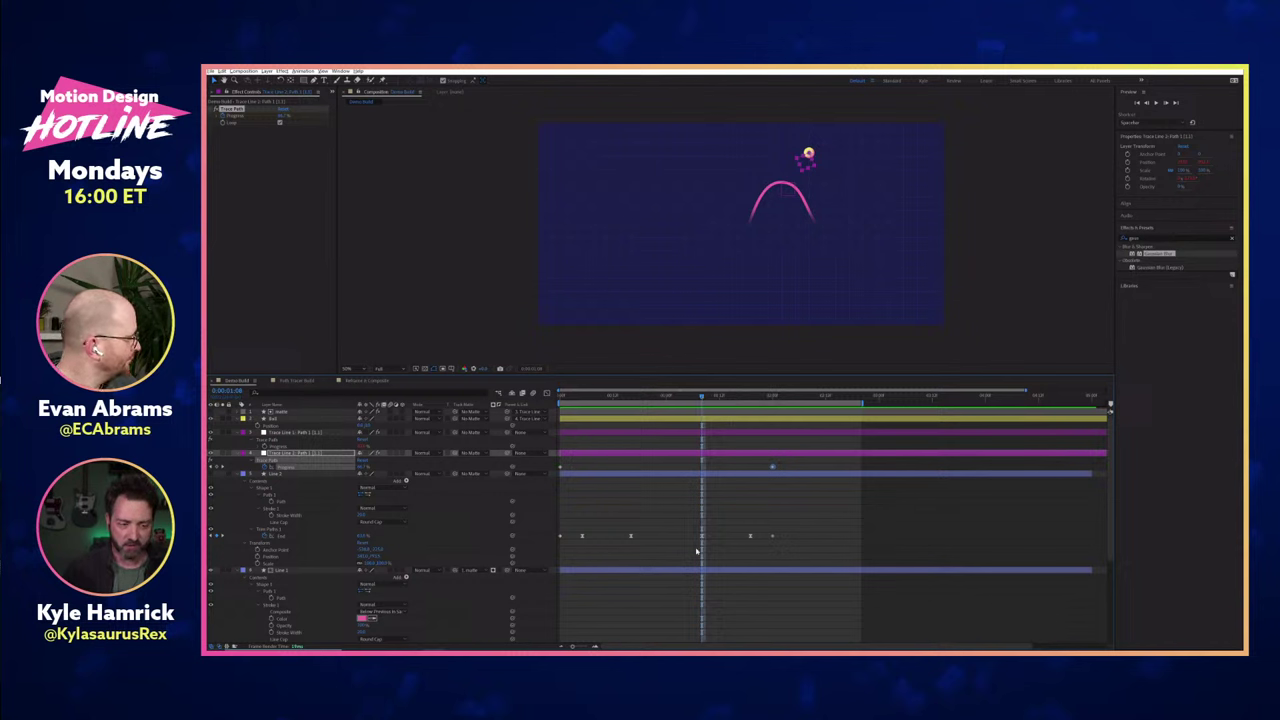
# Remove the Progress keyframes from Line 2's trace null and link Progress to Line 2's Trim Paths End property.
pyautogui.click(702, 537)
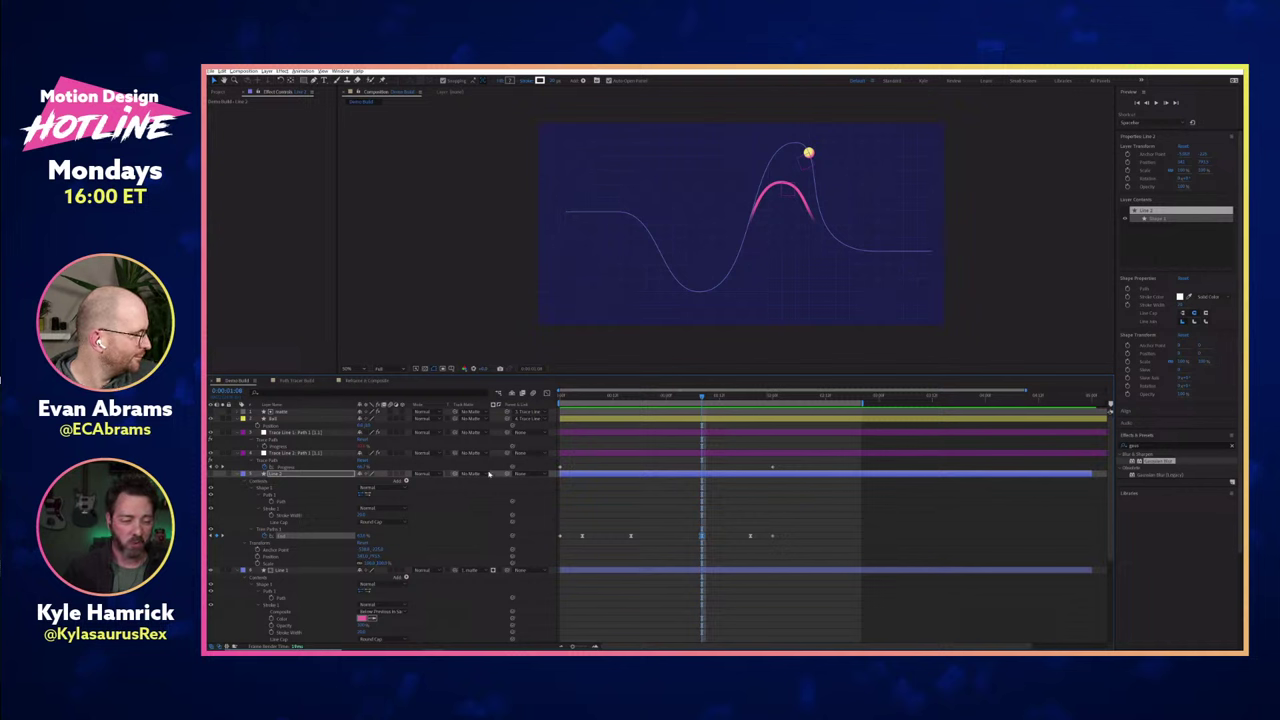
pyautogui.moveTo(358, 536); pyautogui.dragTo(362, 536)
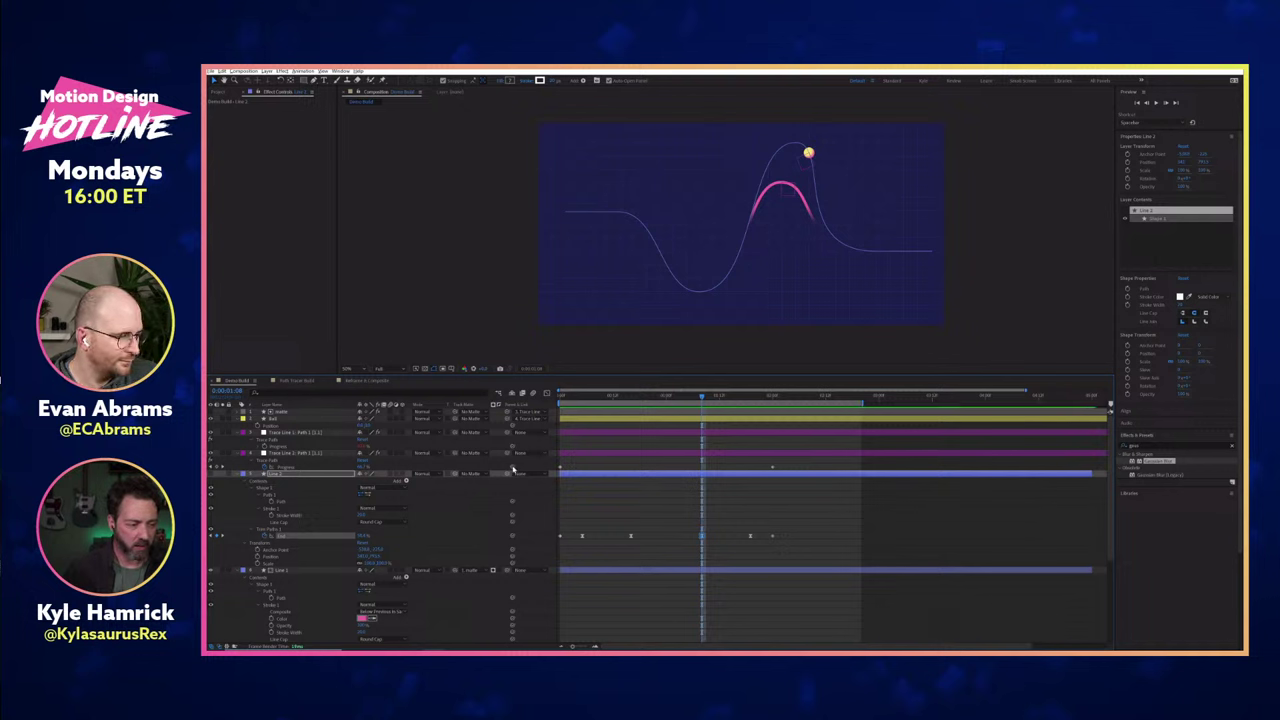
pyautogui.moveTo(513, 469); pyautogui.dragTo(300, 538)
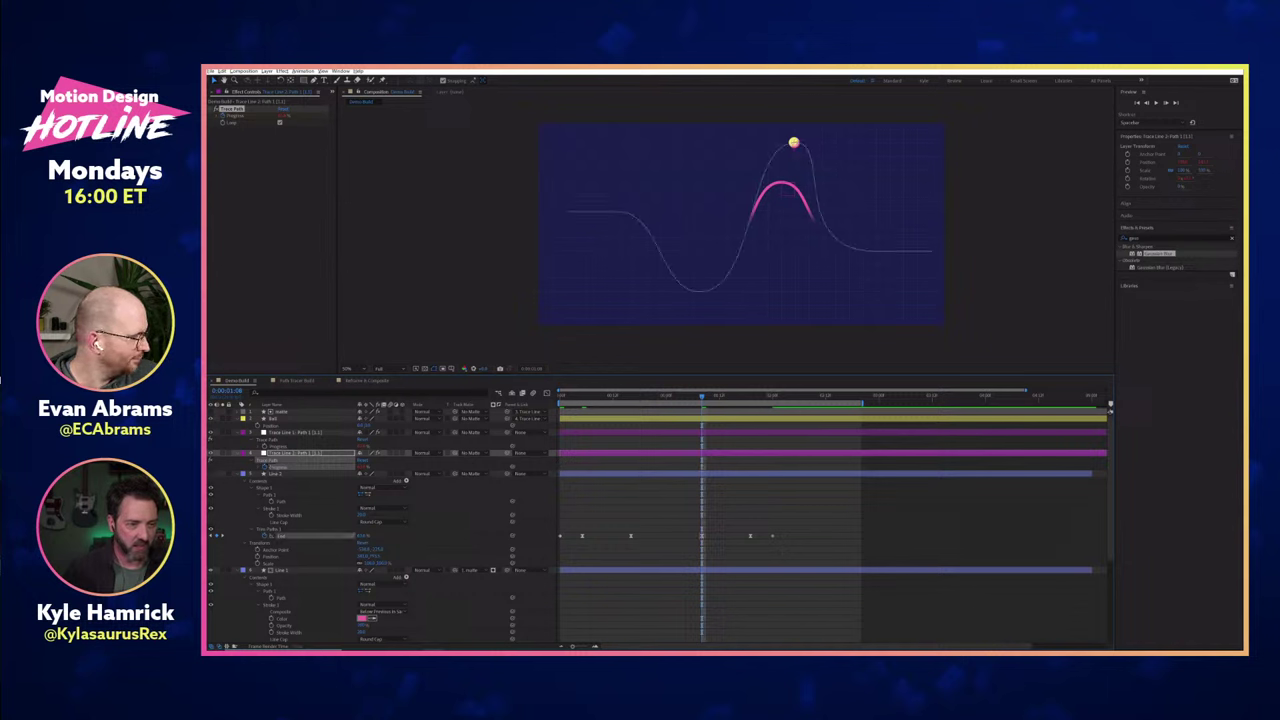
# Re-enable Line 1's Trim Paths and lower Line 2's End keyframe at 0:00:00:16 until the ball meets the trail's tip in the valley.
pyautogui.click(282, 537)
pyautogui.click(285, 472)
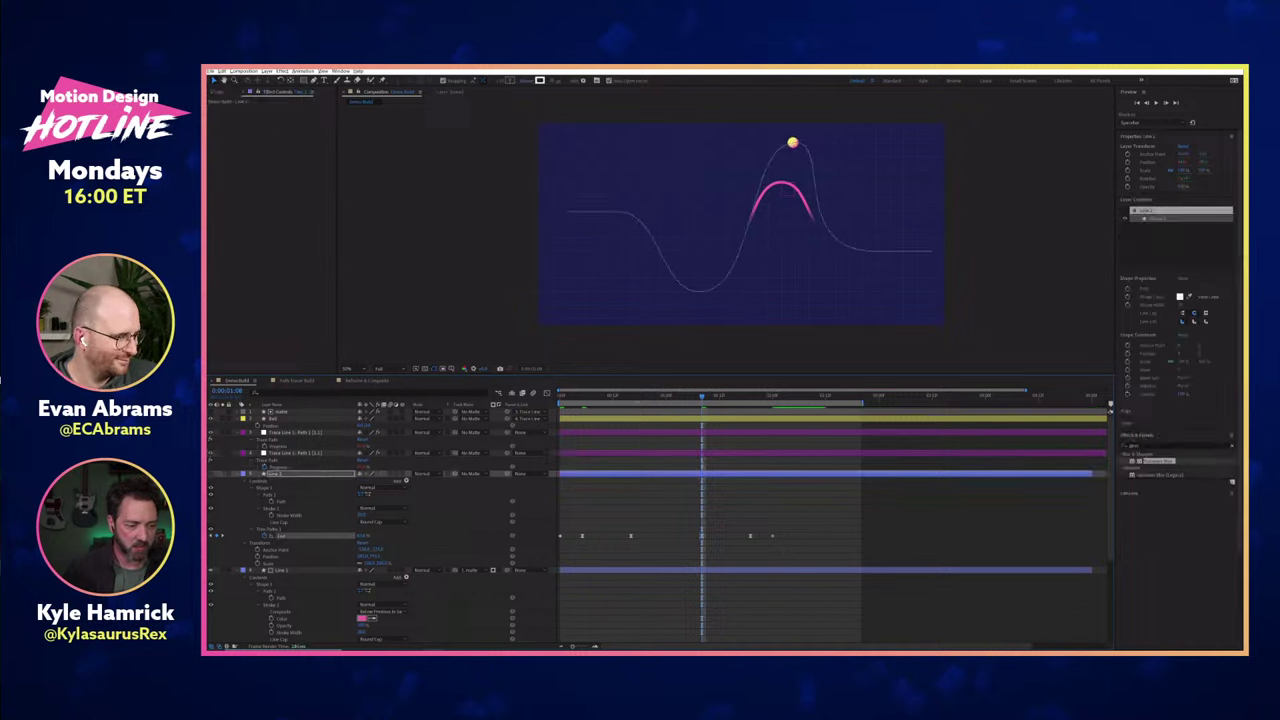
pyautogui.click(631, 396)
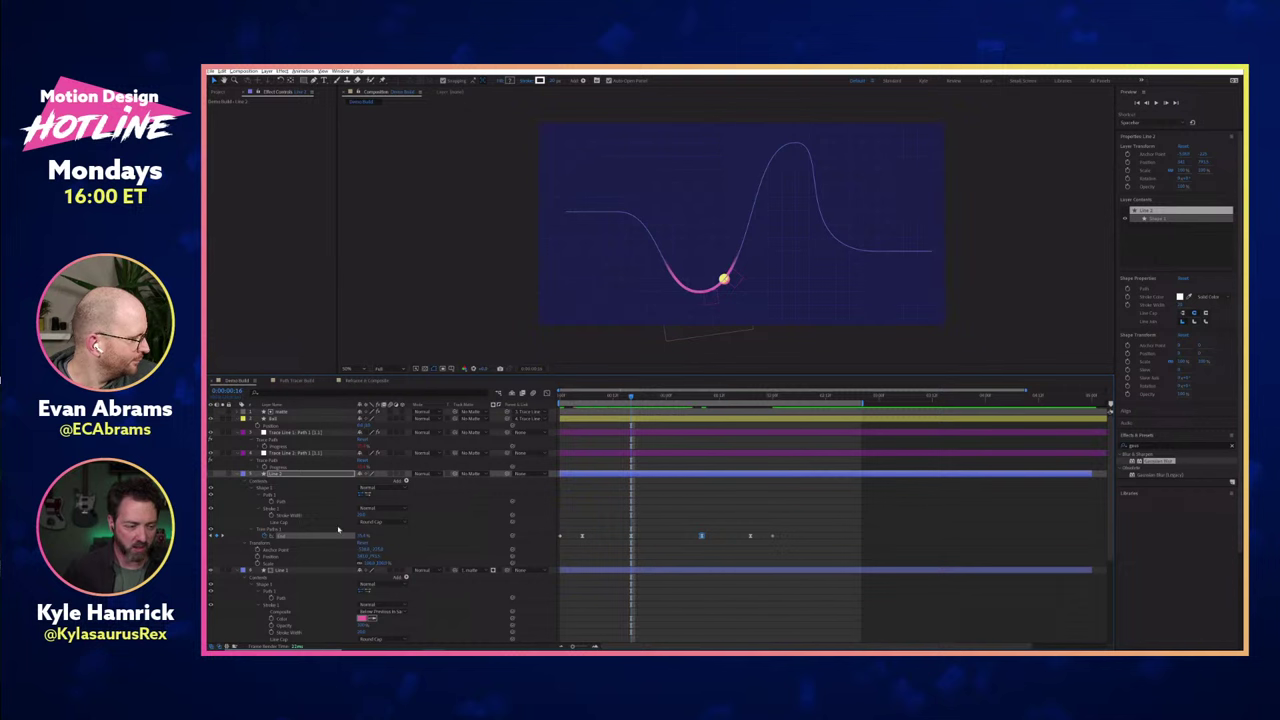
pyautogui.scroll(-4, 230, 594)
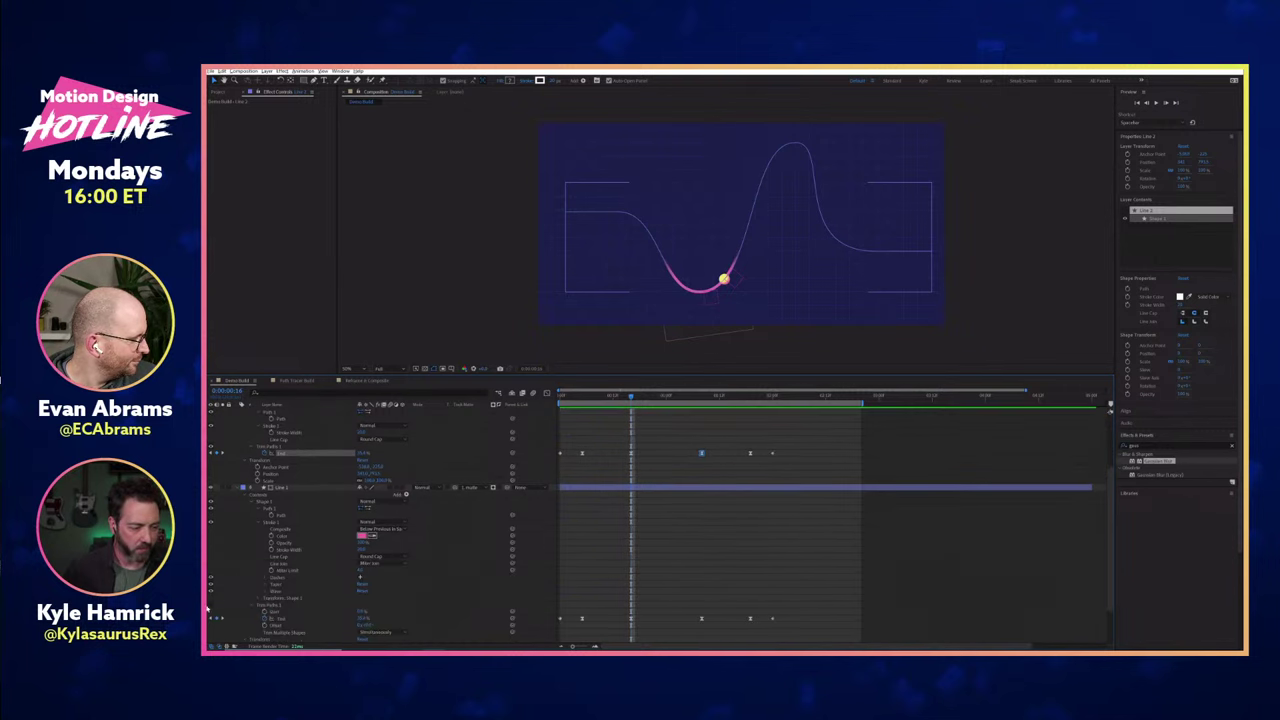
pyautogui.click(211, 605)
pyautogui.scroll(2, 454, 523)
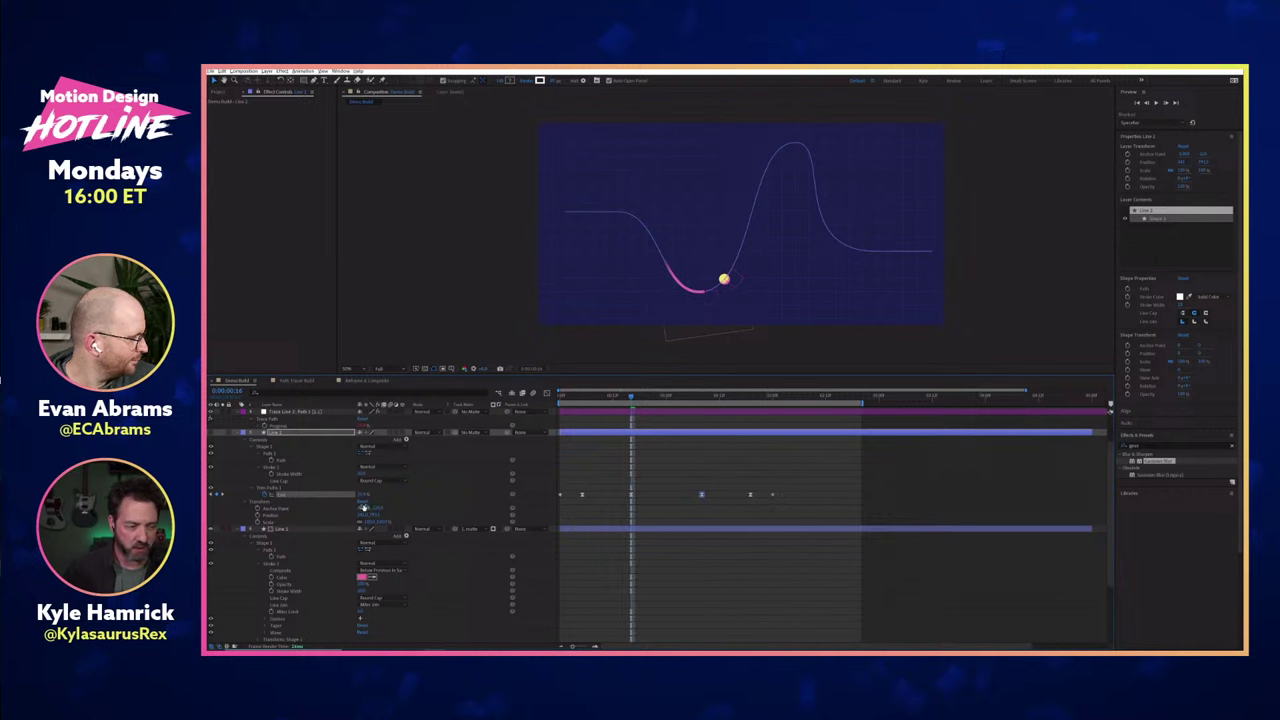
pyautogui.moveTo(363, 494); pyautogui.dragTo(349, 494)
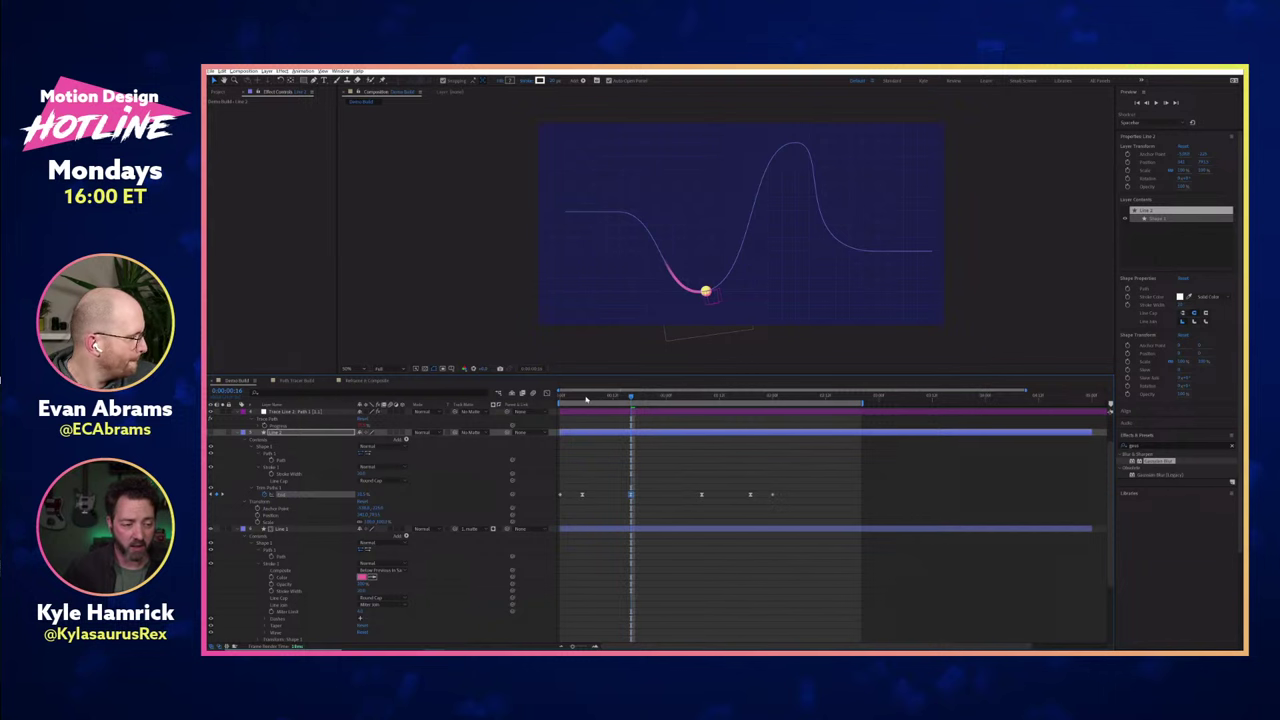
# Check the other End keyframes, raise Line 2's End at 0:00:01:19 to align the ball with the trail's tip, and preview the animation.
pyautogui.click(585, 398)
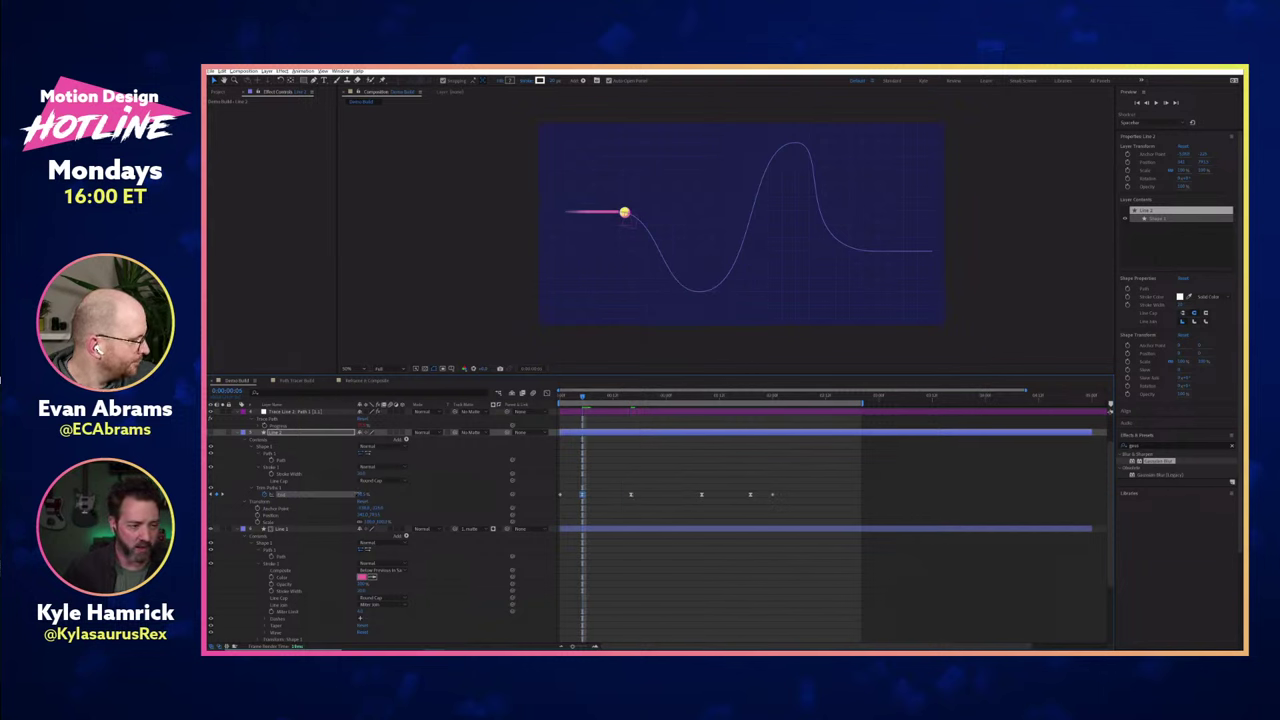
pyautogui.click(703, 398)
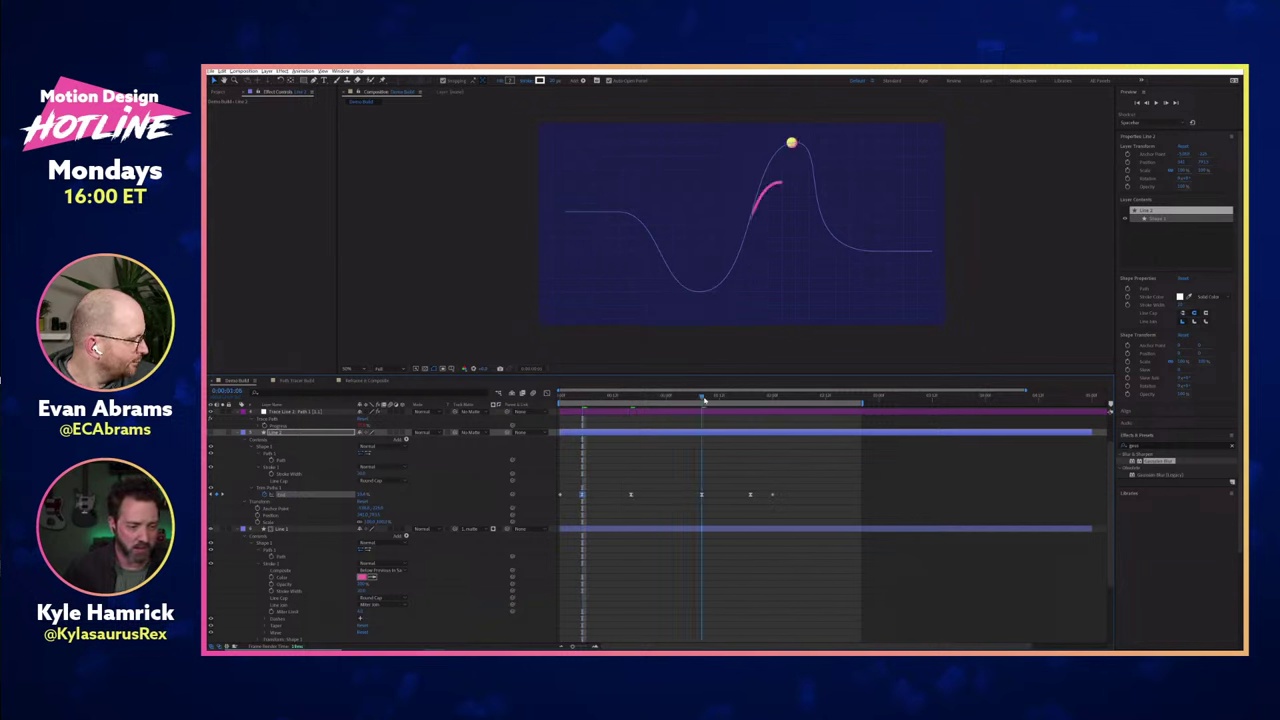
pyautogui.moveTo(714, 399); pyautogui.dragTo(749, 399)
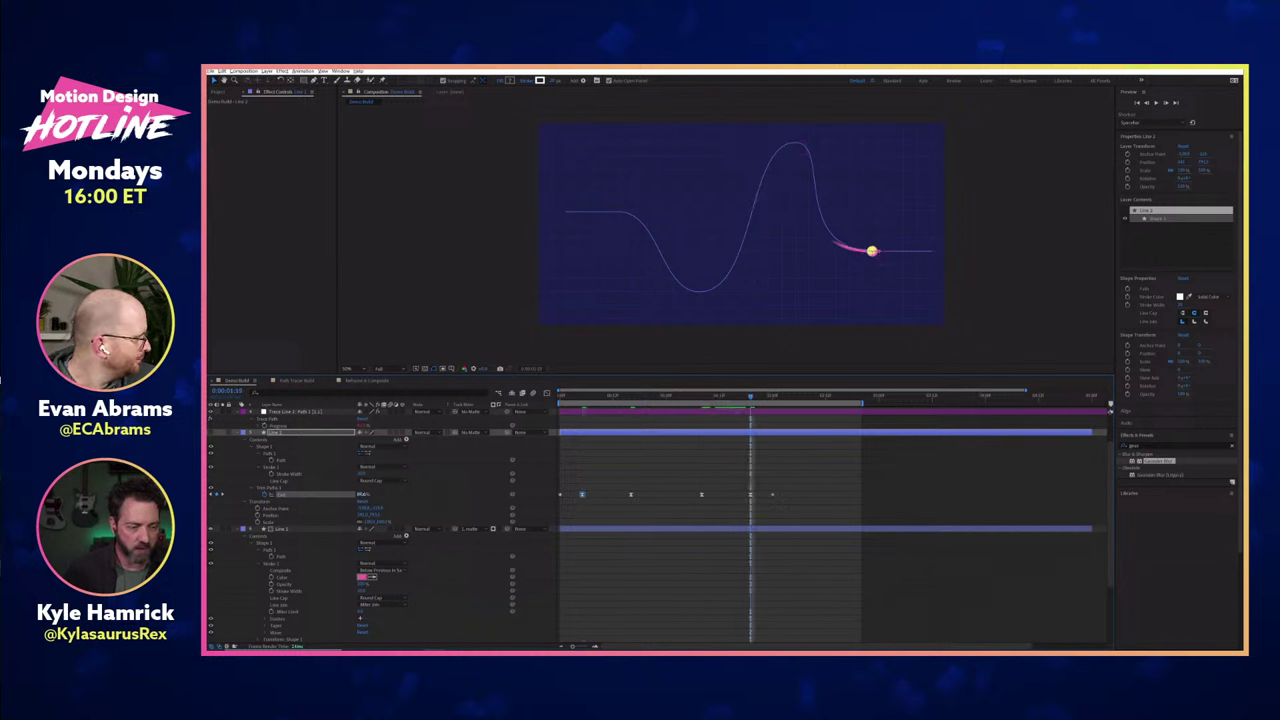
pyautogui.moveTo(364, 494); pyautogui.dragTo(367, 494)
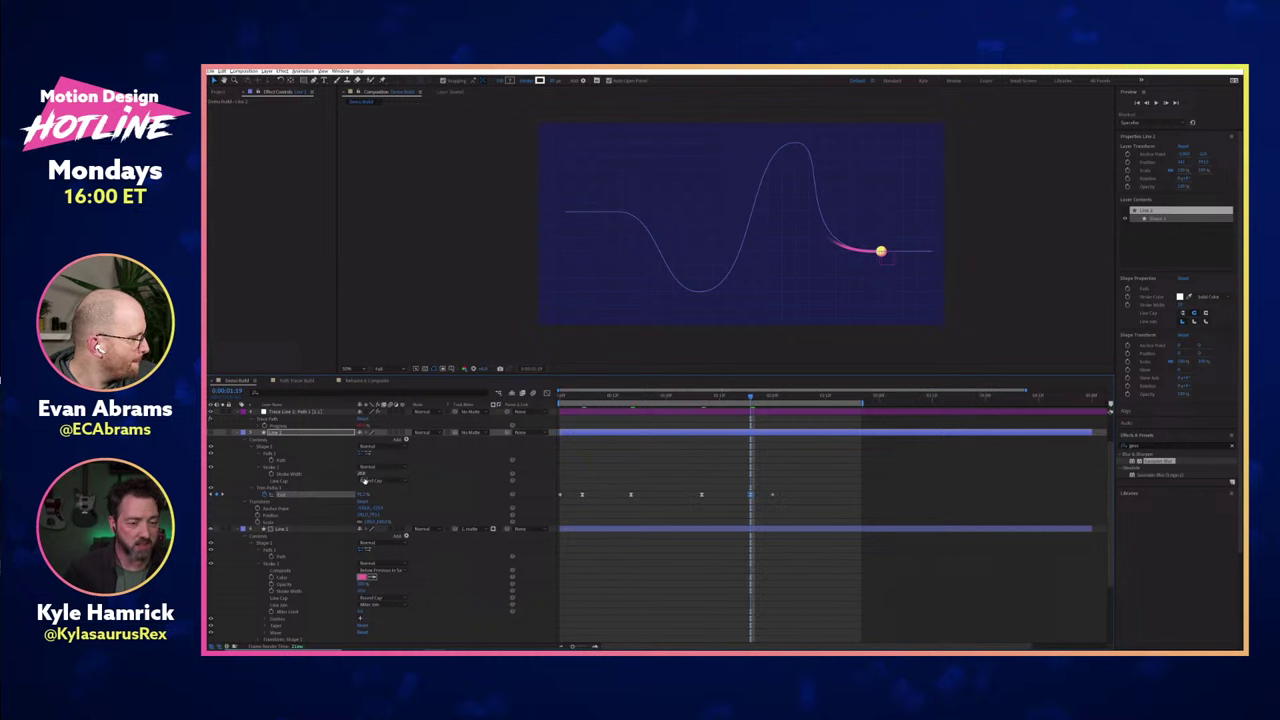
pyautogui.click(815, 463)
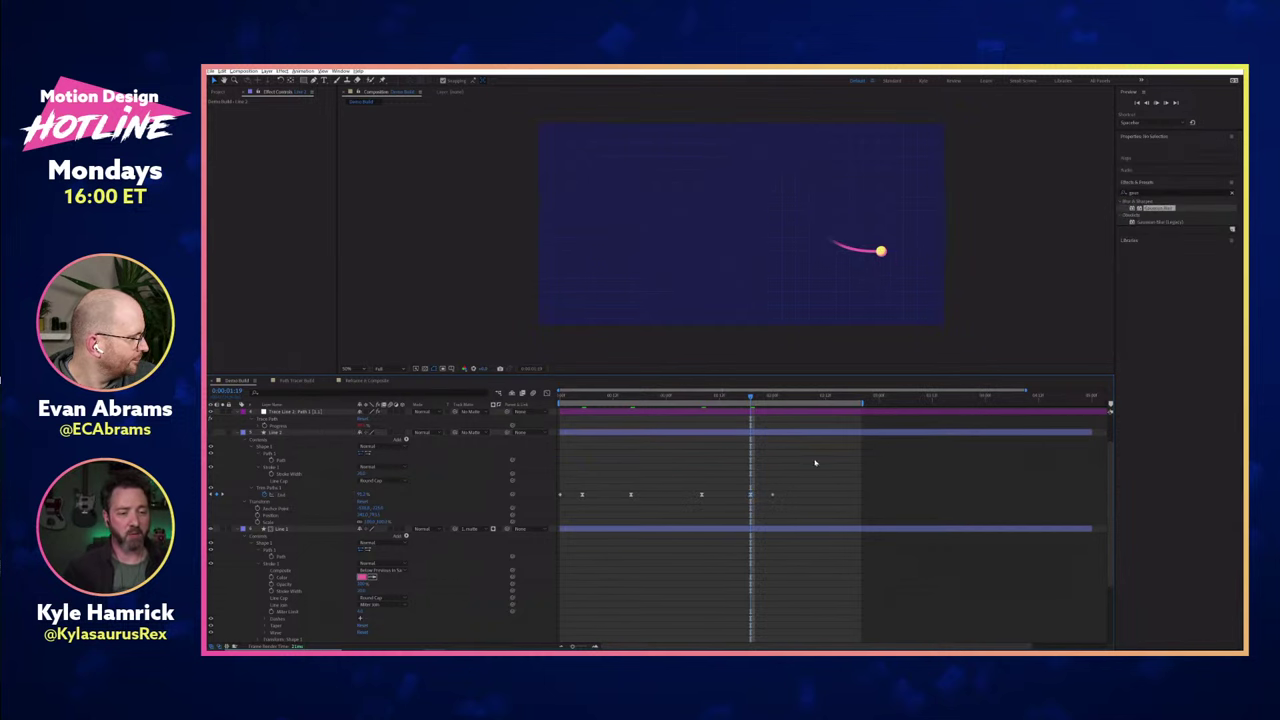
pyautogui.press('space')
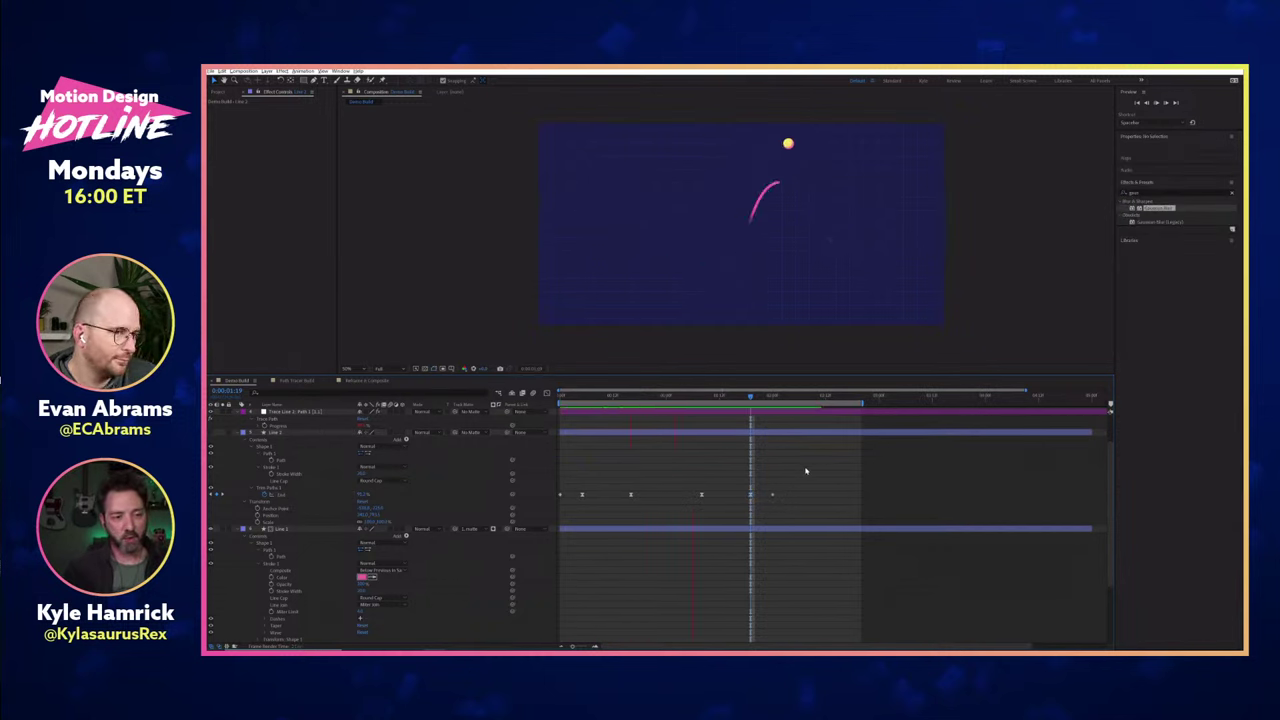
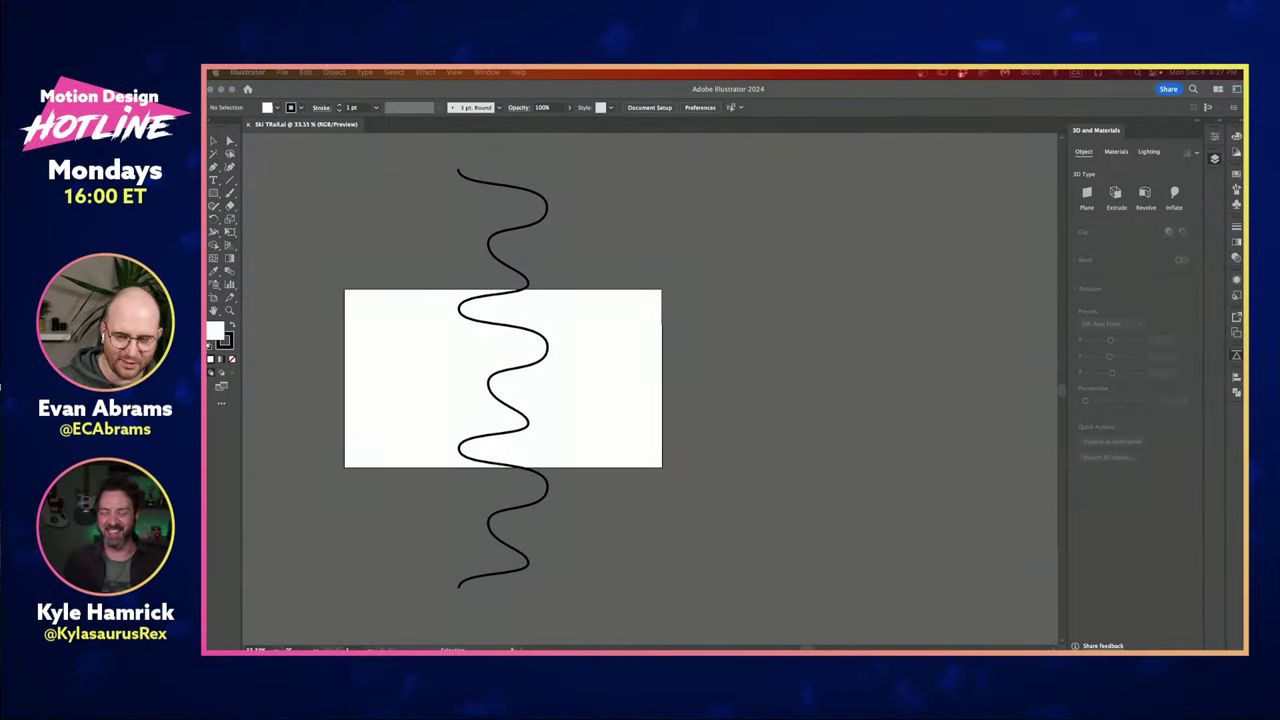
# Switch to After Effects, play and scrub the Window 07 - Ski Free composition, and open its nested Ski Free composition.
pyautogui.press('super+Tab')
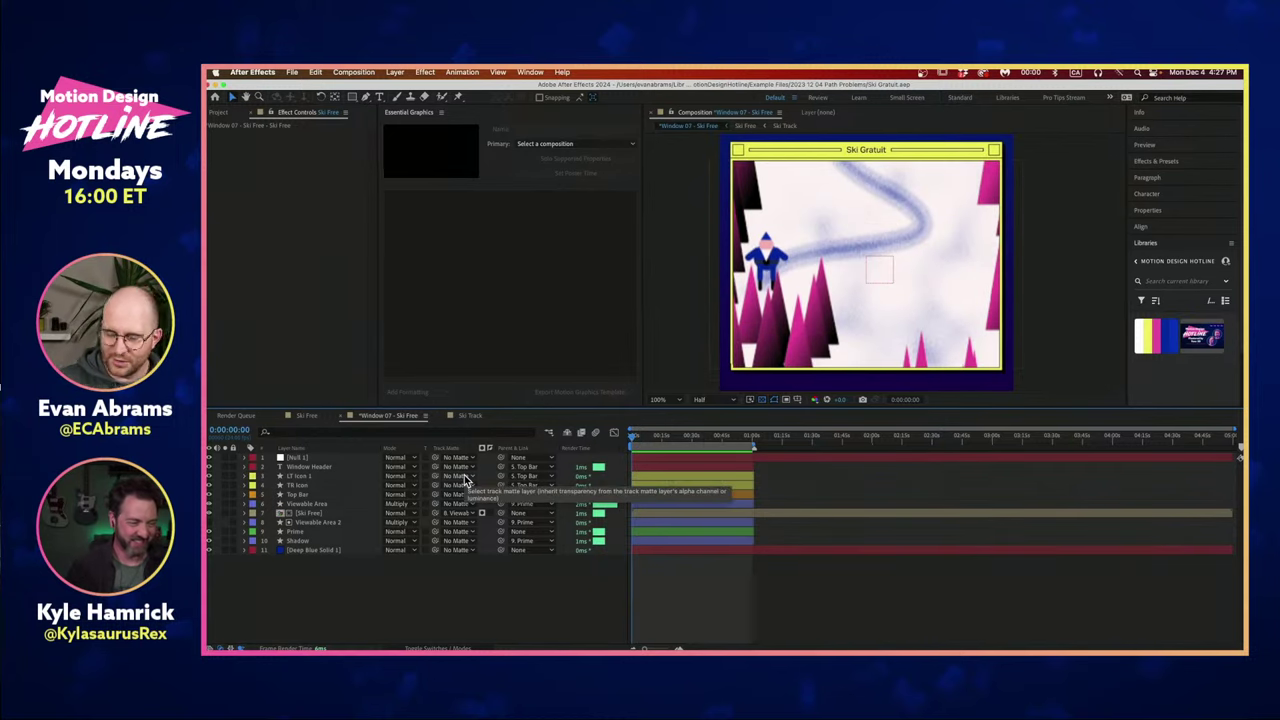
pyautogui.press('space')
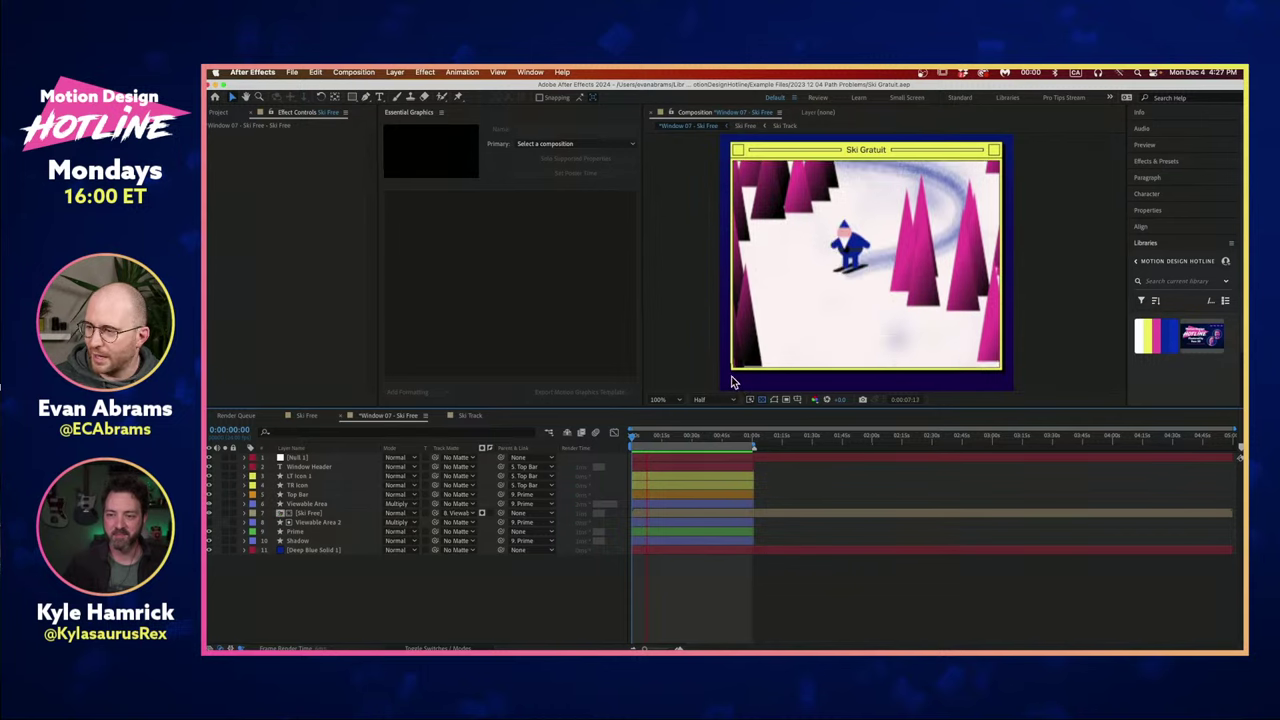
pyautogui.press('space')
pyautogui.moveTo(662, 440); pyautogui.dragTo(693, 442)
pyautogui.doubleClick(724, 513)
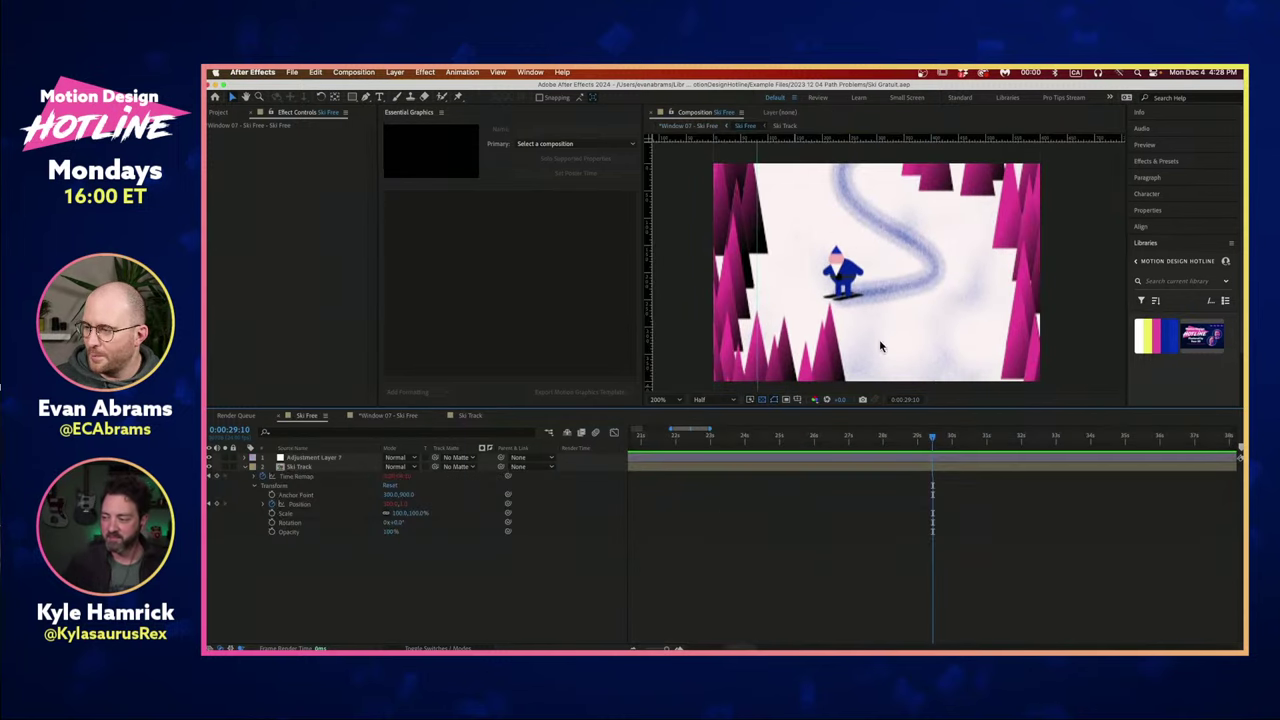
# Open the nested Ski Track composition, go to its first frame, and expand Trace Path's Progress on the Trace Shape 1: Path 1 null.
pyautogui.doubleClick(889, 464)
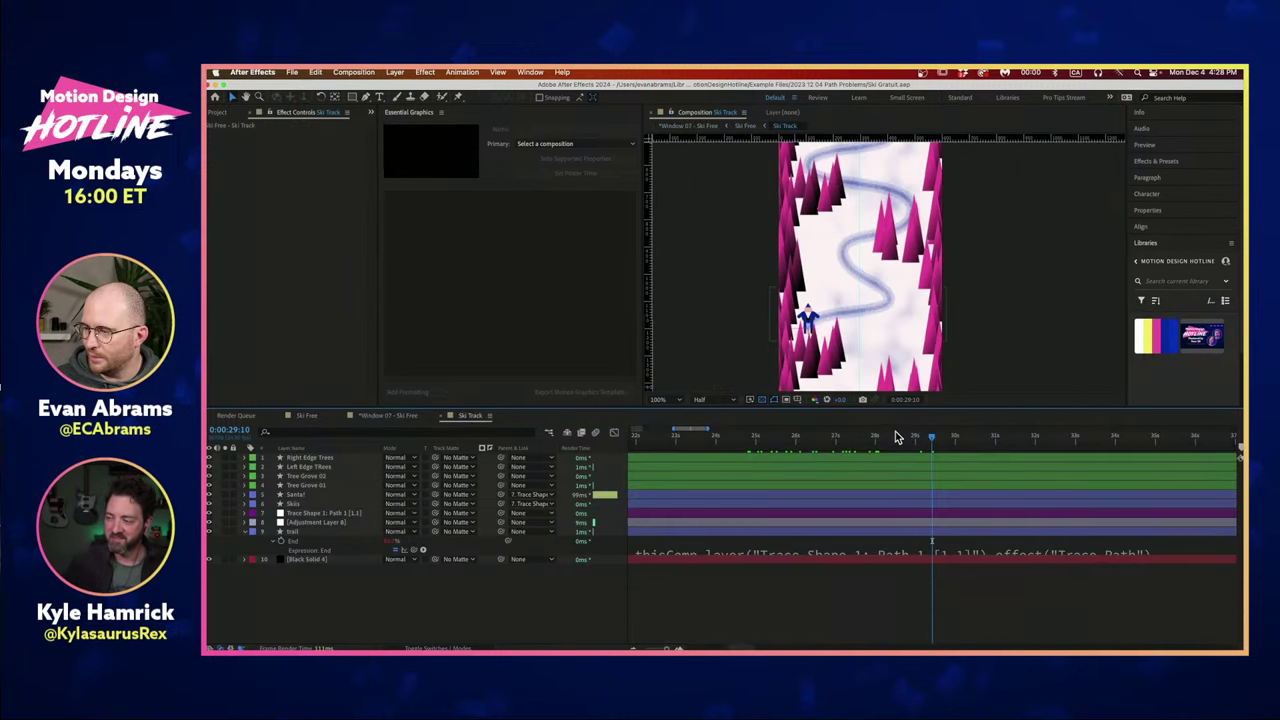
pyautogui.moveTo(897, 437); pyautogui.dragTo(595, 462)
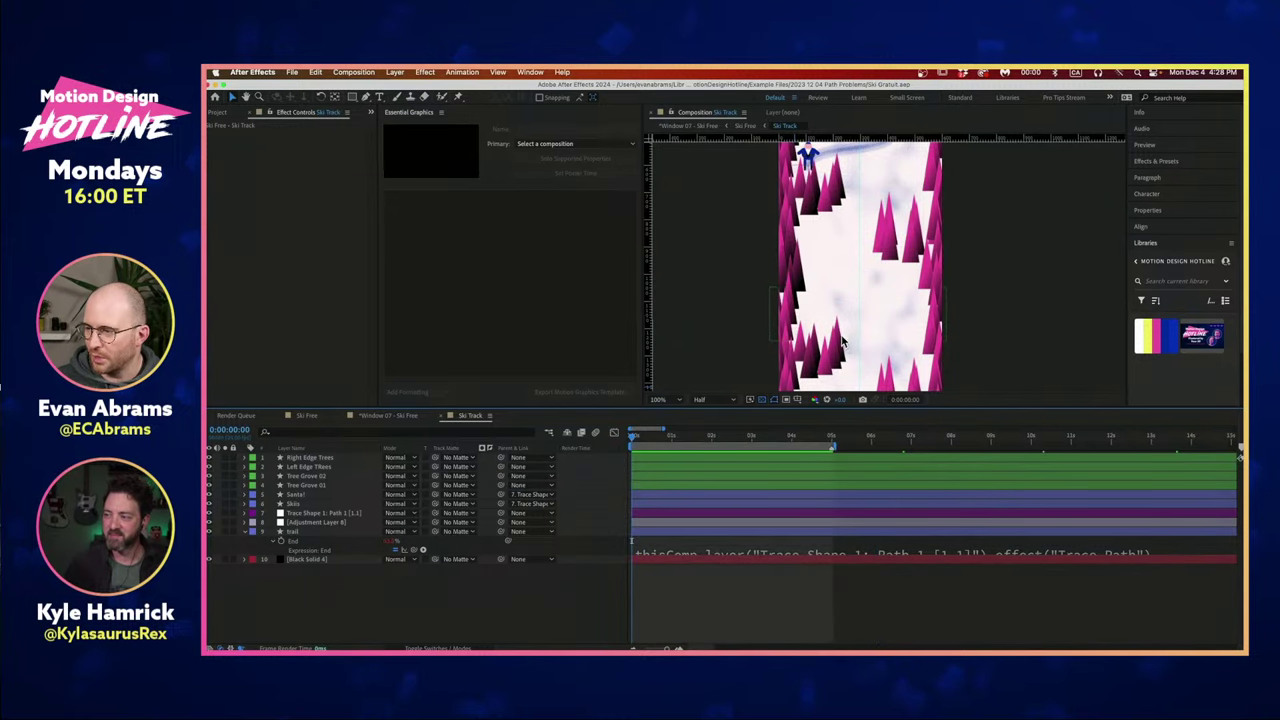
pyautogui.press(',')
pyautogui.click(316, 515)
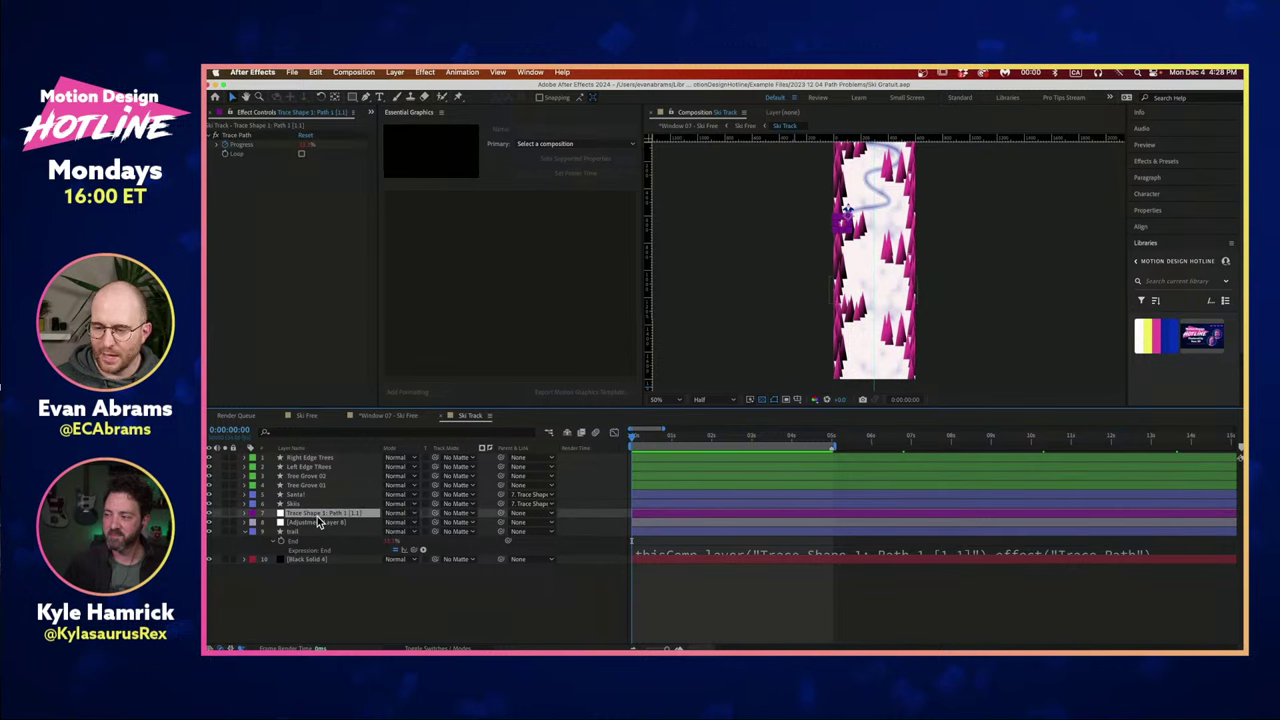
pyautogui.click(220, 147)
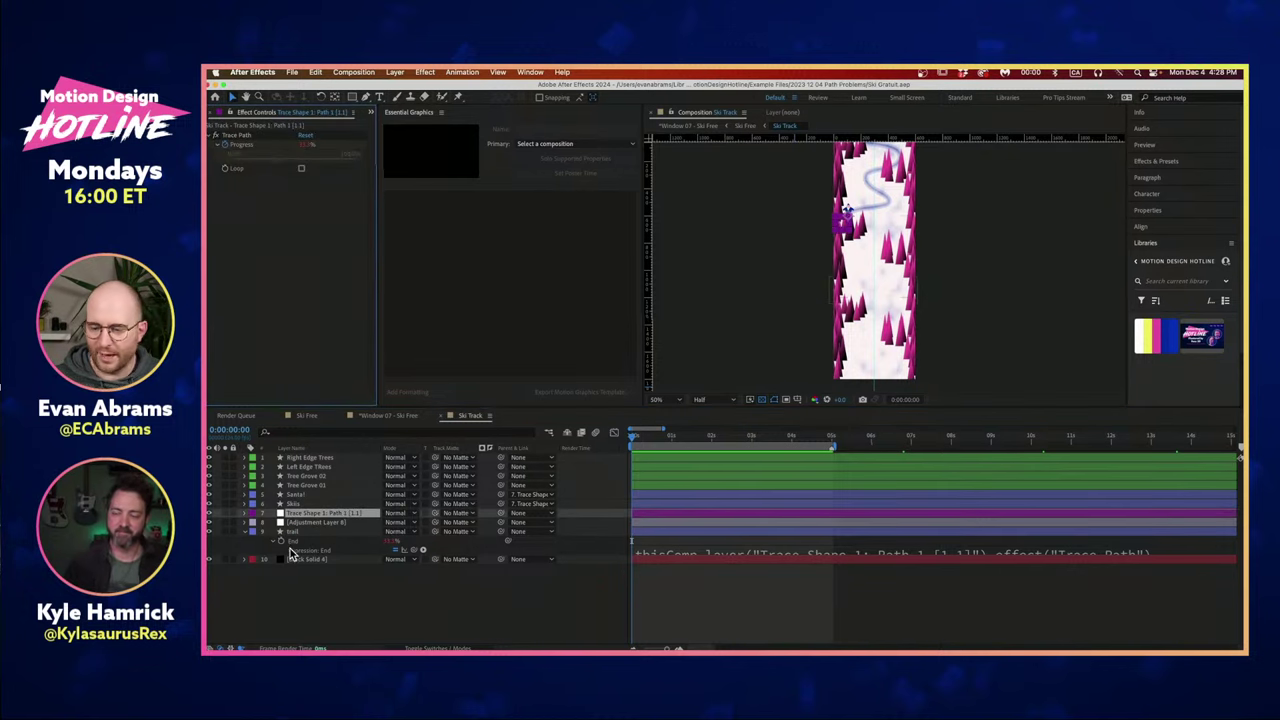
# Preview the Ski Track animation, reveal the trace null's Progress keyframes, and return to the first frame.
pyautogui.scroll(2, 818, 213)
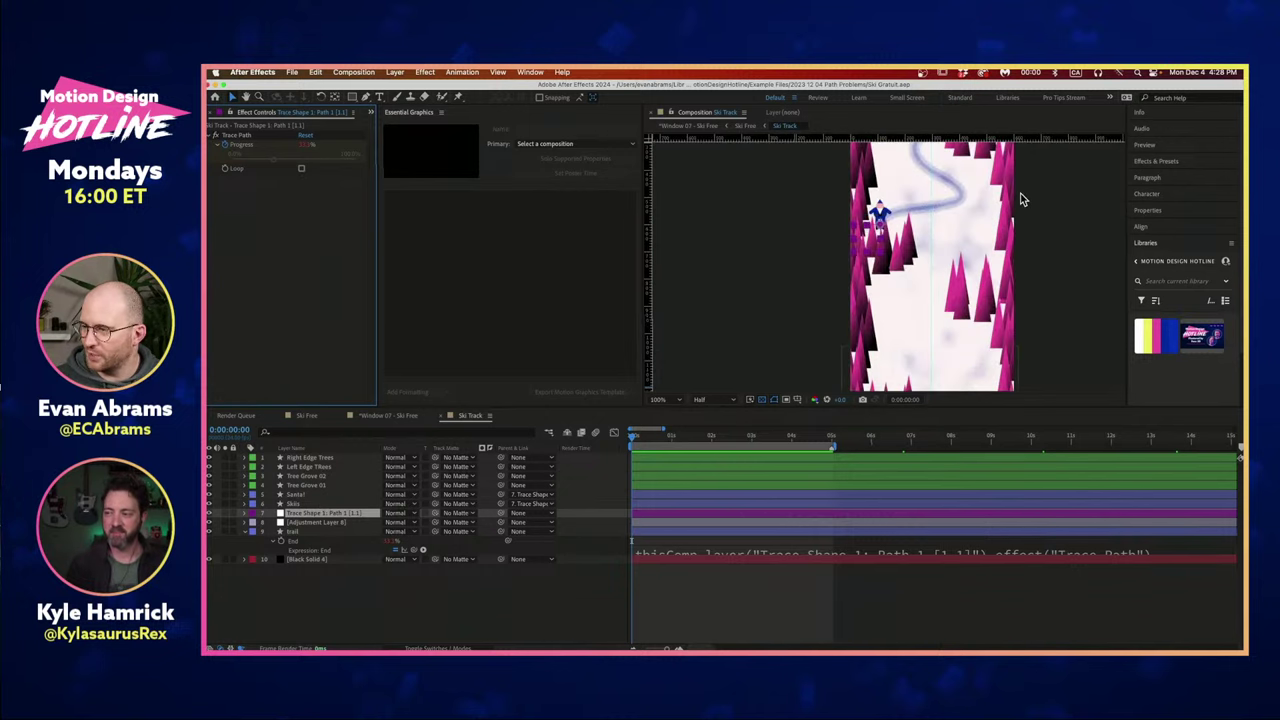
pyautogui.press('space')
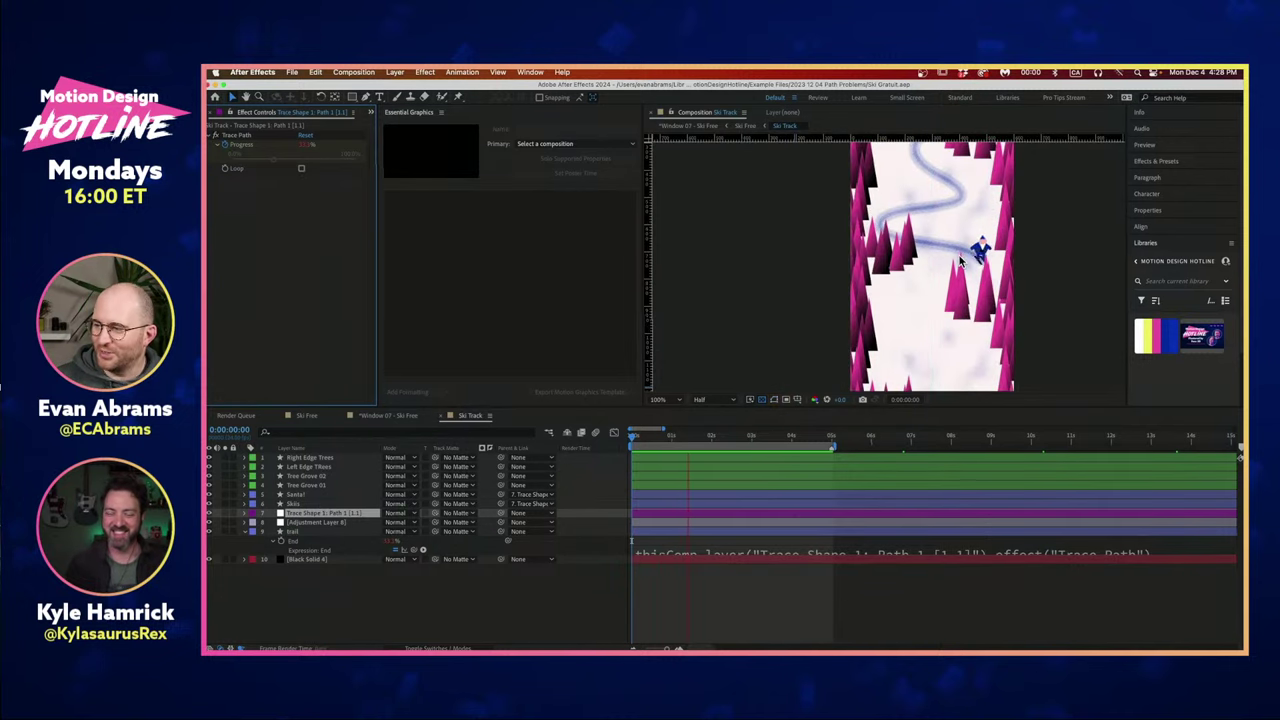
pyautogui.press('u')
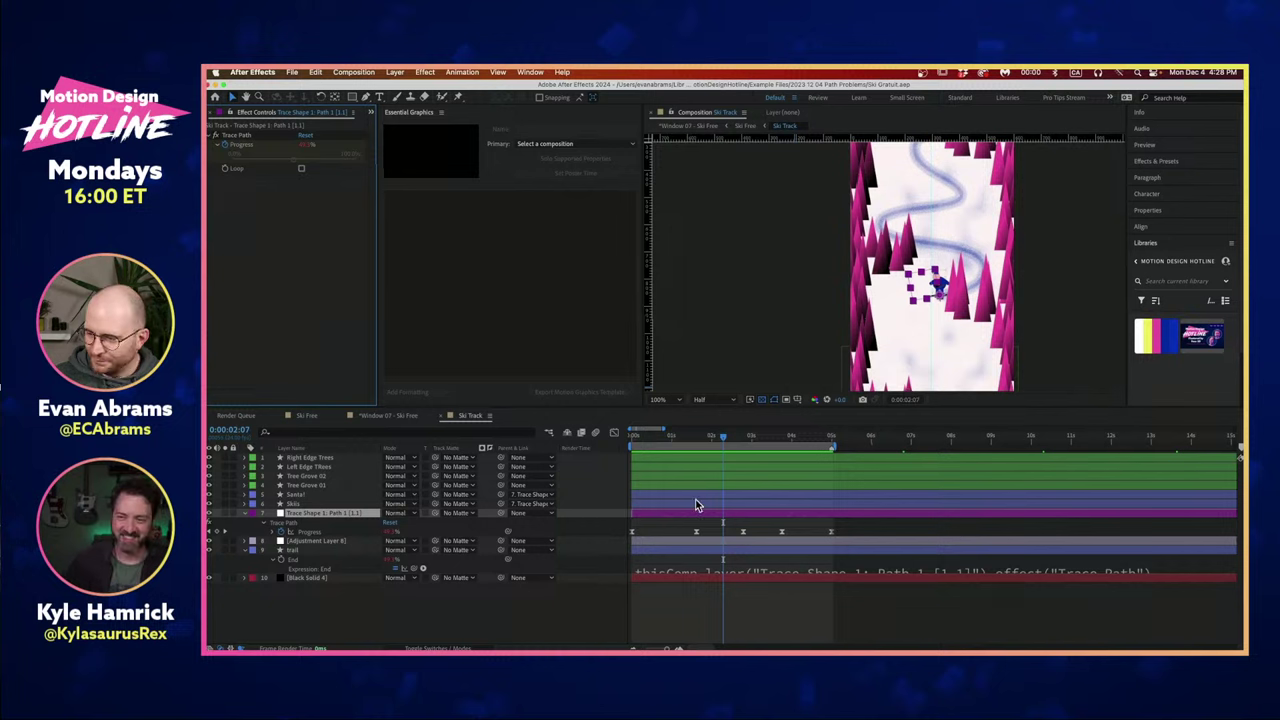
pyautogui.moveTo(717, 443); pyautogui.dragTo(632, 445)
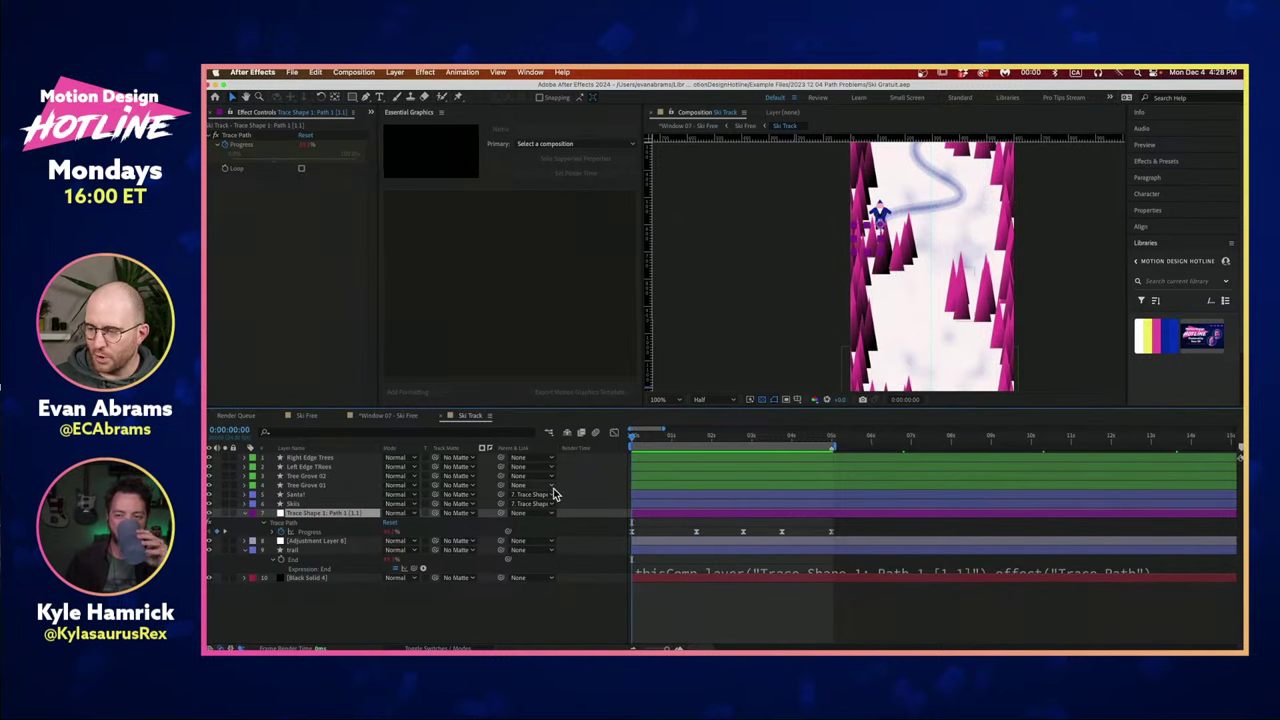
pyautogui.click(681, 599)
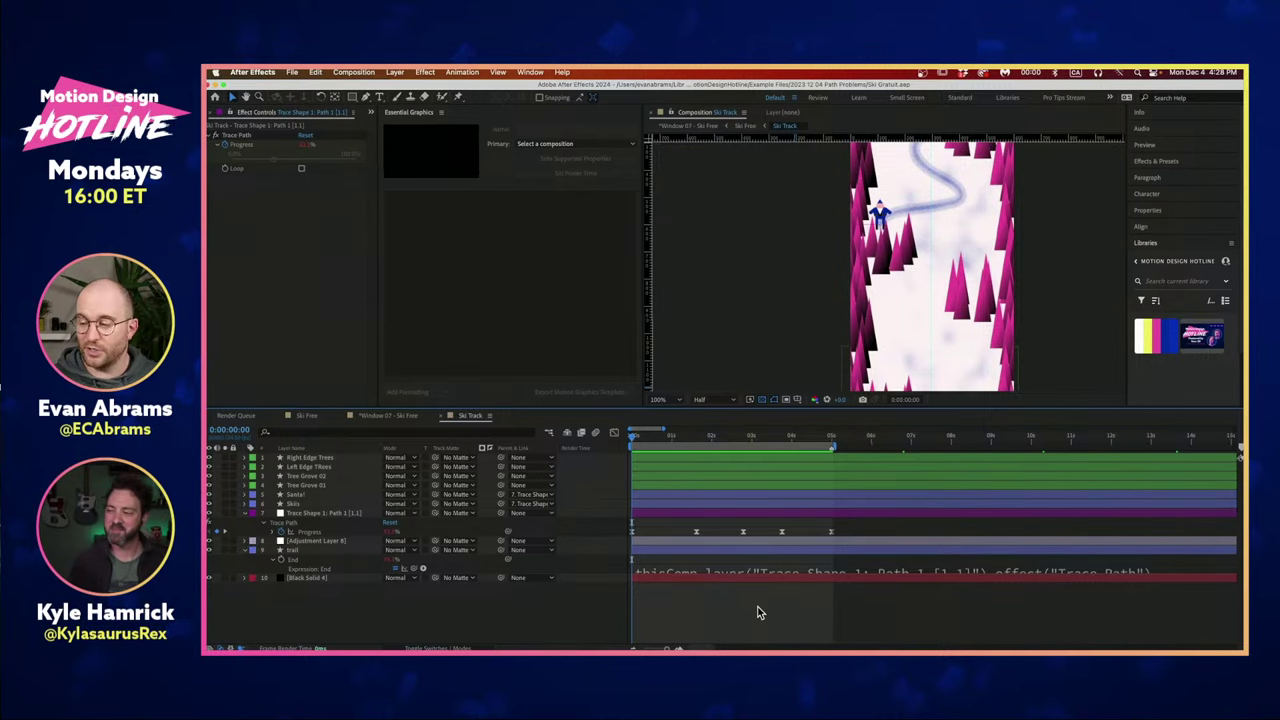
# Return to the Ski Free composition, play it from the start, and scrub to 0:00:03:17 to examine how the view follows the skier.
pyautogui.press('Tab')
pyautogui.click(704, 586)
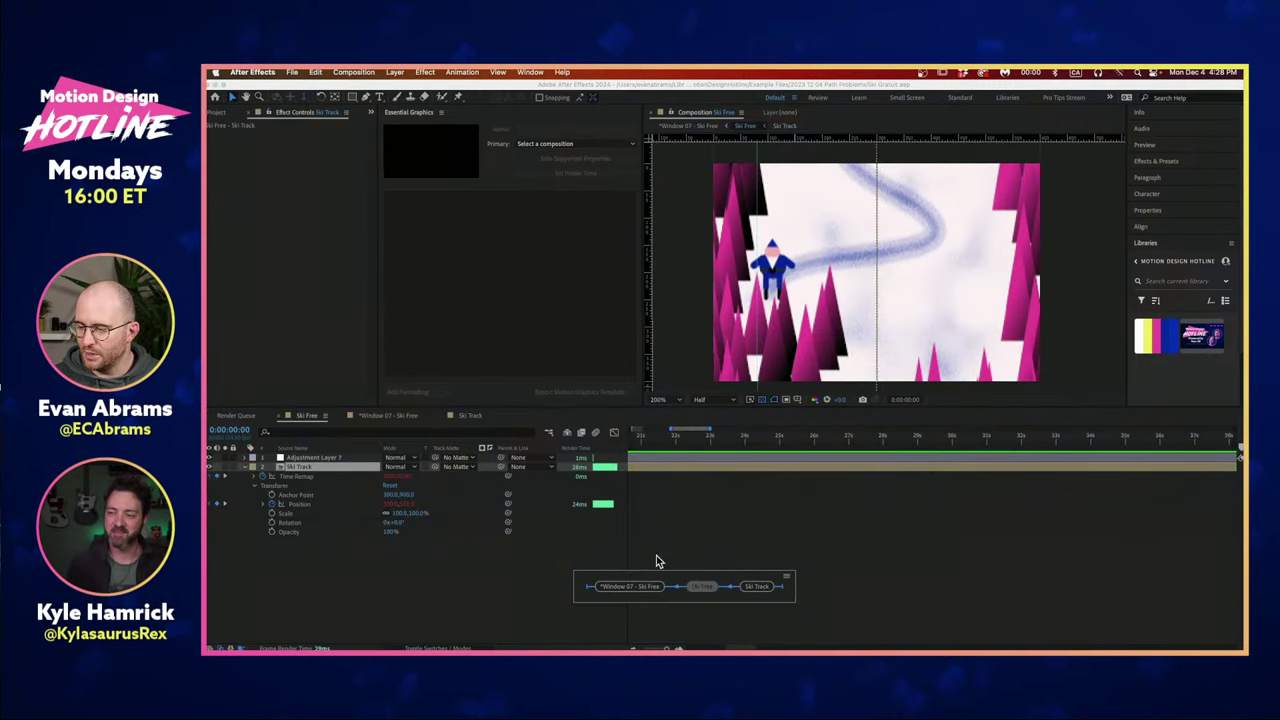
pyautogui.click(657, 562)
pyautogui.hscroll(-5, 663, 462)
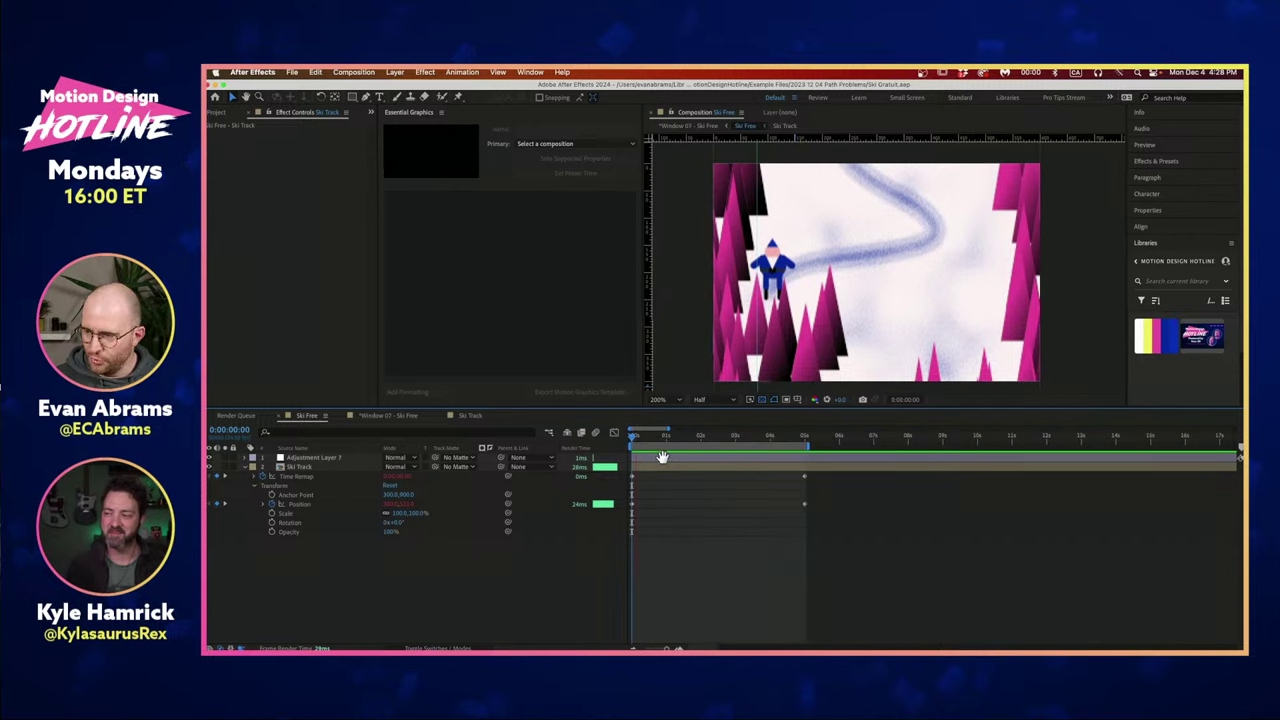
pyautogui.press('space')
pyautogui.scroll(-2, 846, 292)
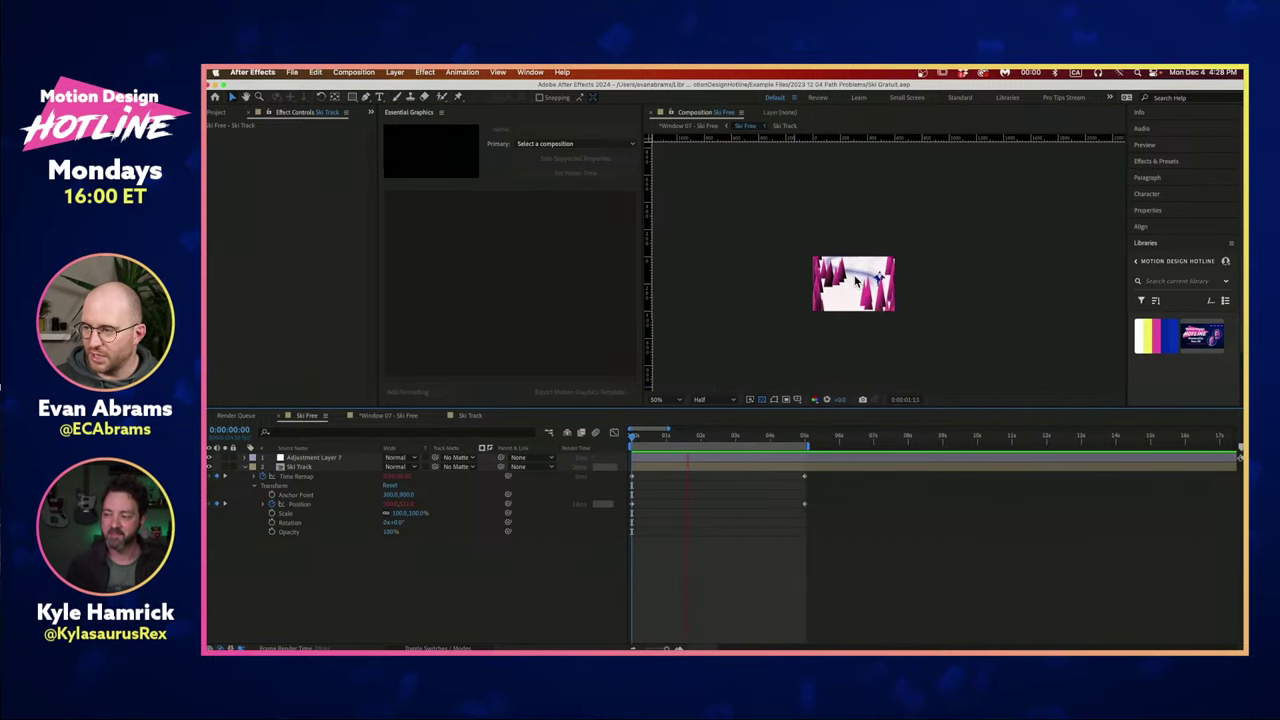
pyautogui.scroll(4, 848, 290)
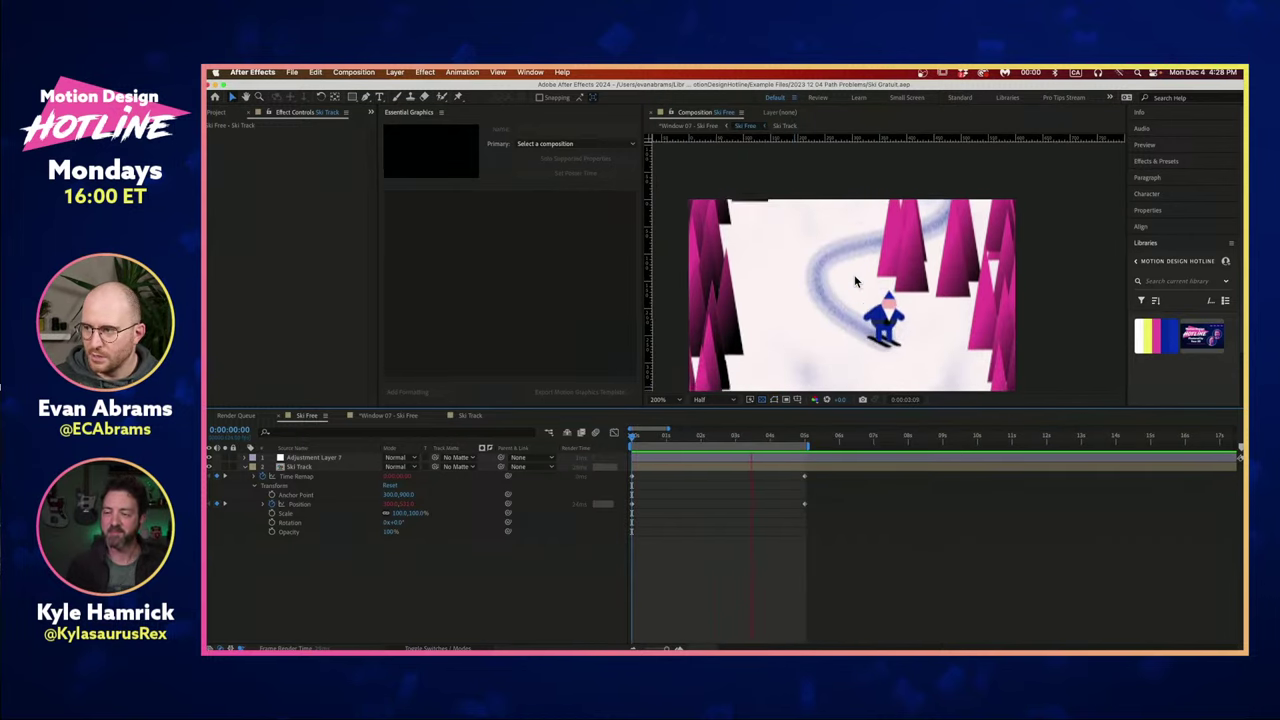
pyautogui.scroll(-2, 854, 274)
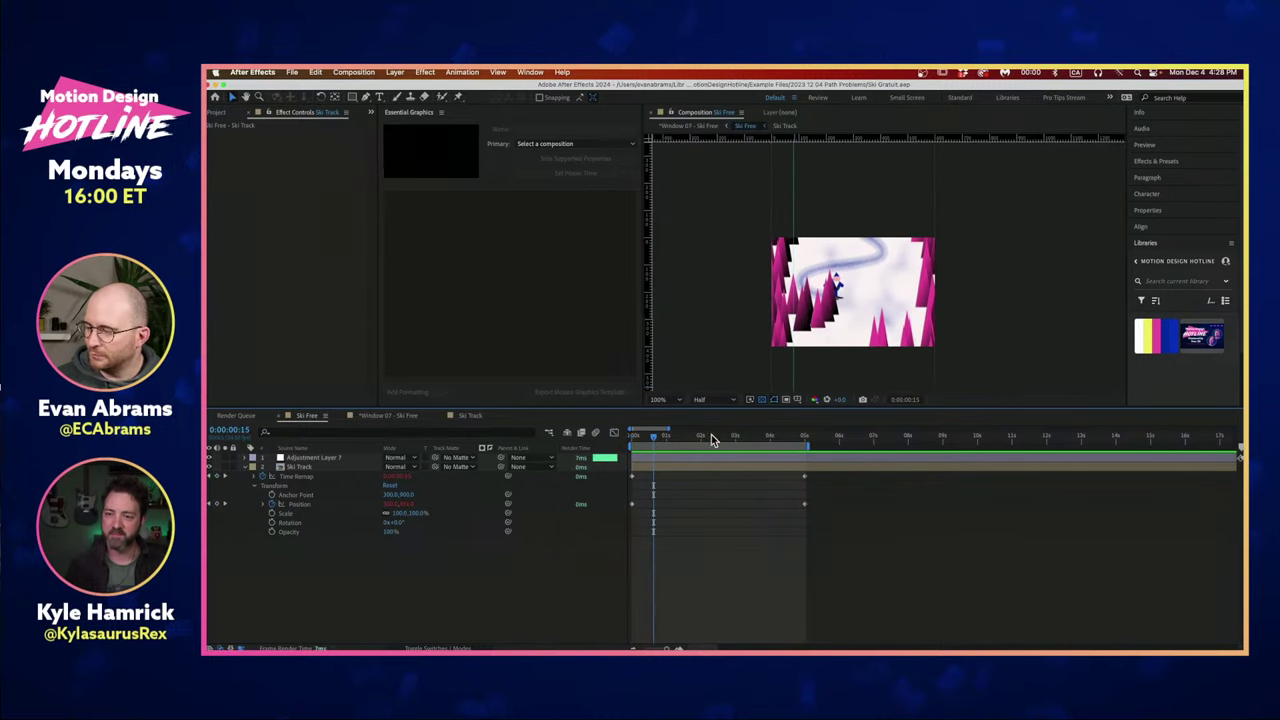
pyautogui.moveTo(704, 438); pyautogui.dragTo(760, 434)
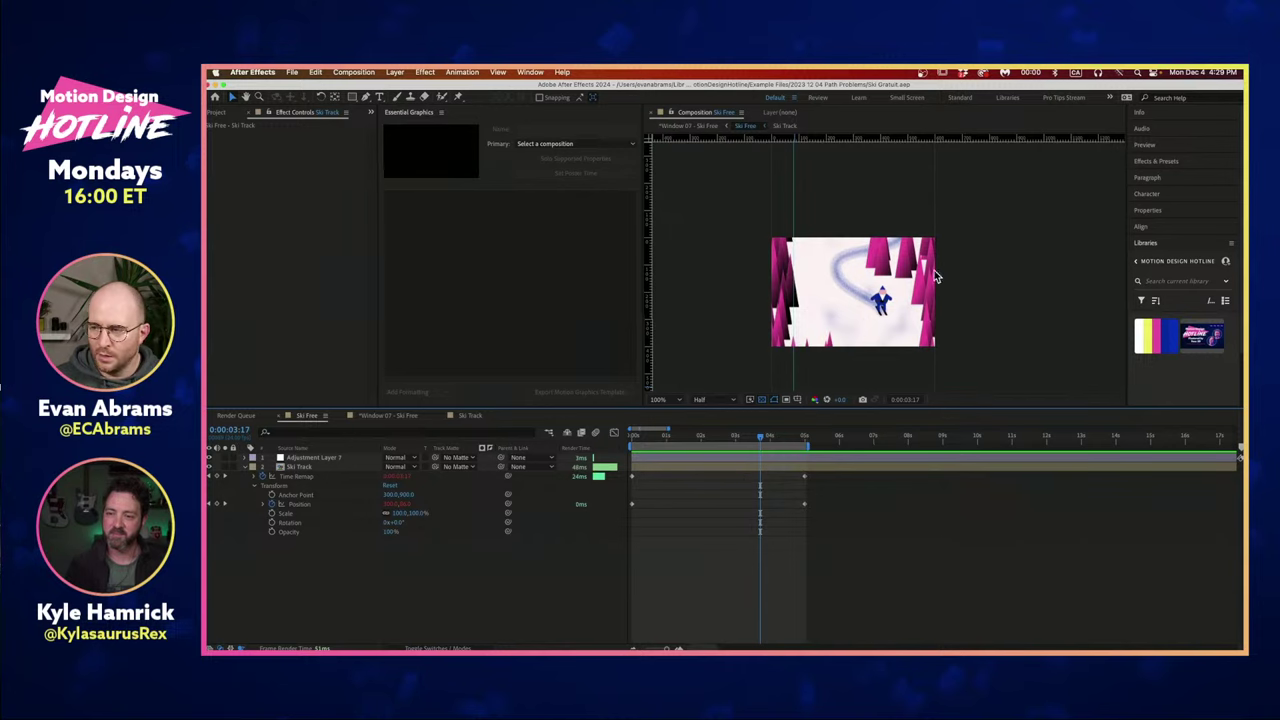
# Switch to Illustrator and examine the winding ski trail path and its anchor points, leaving it deselected.
pyautogui.press('super+Tab')
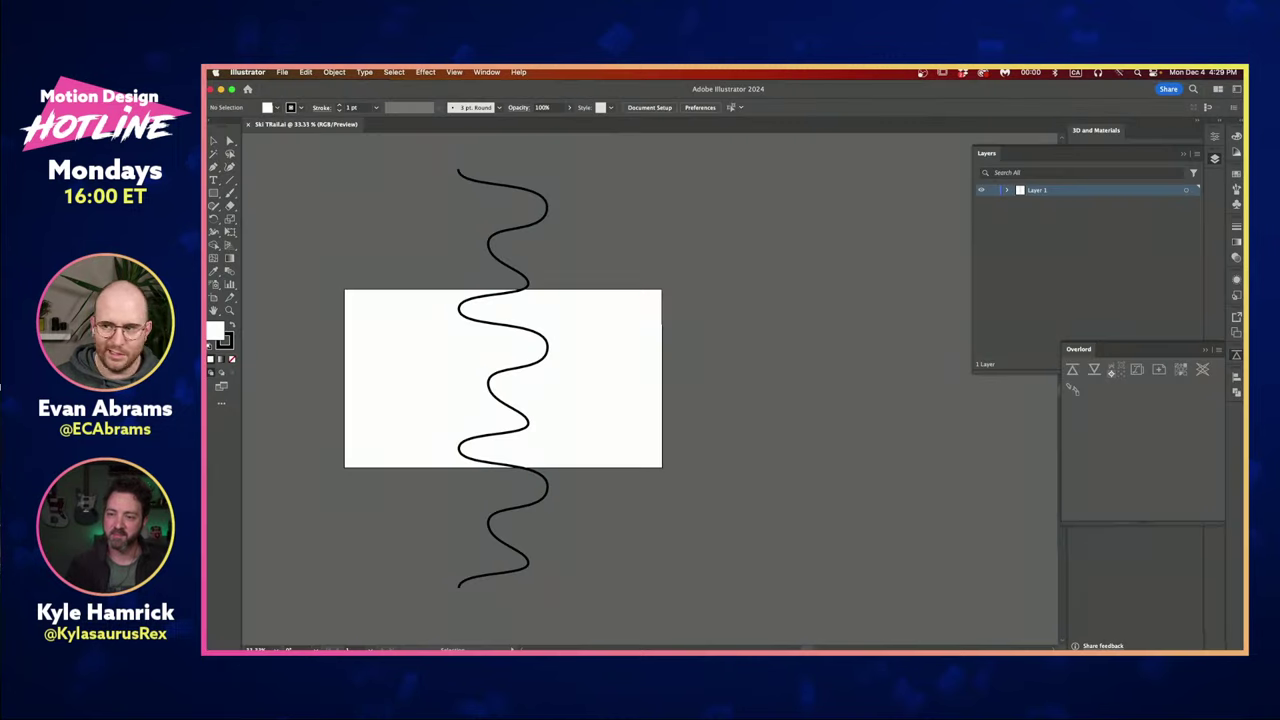
pyautogui.click(529, 293)
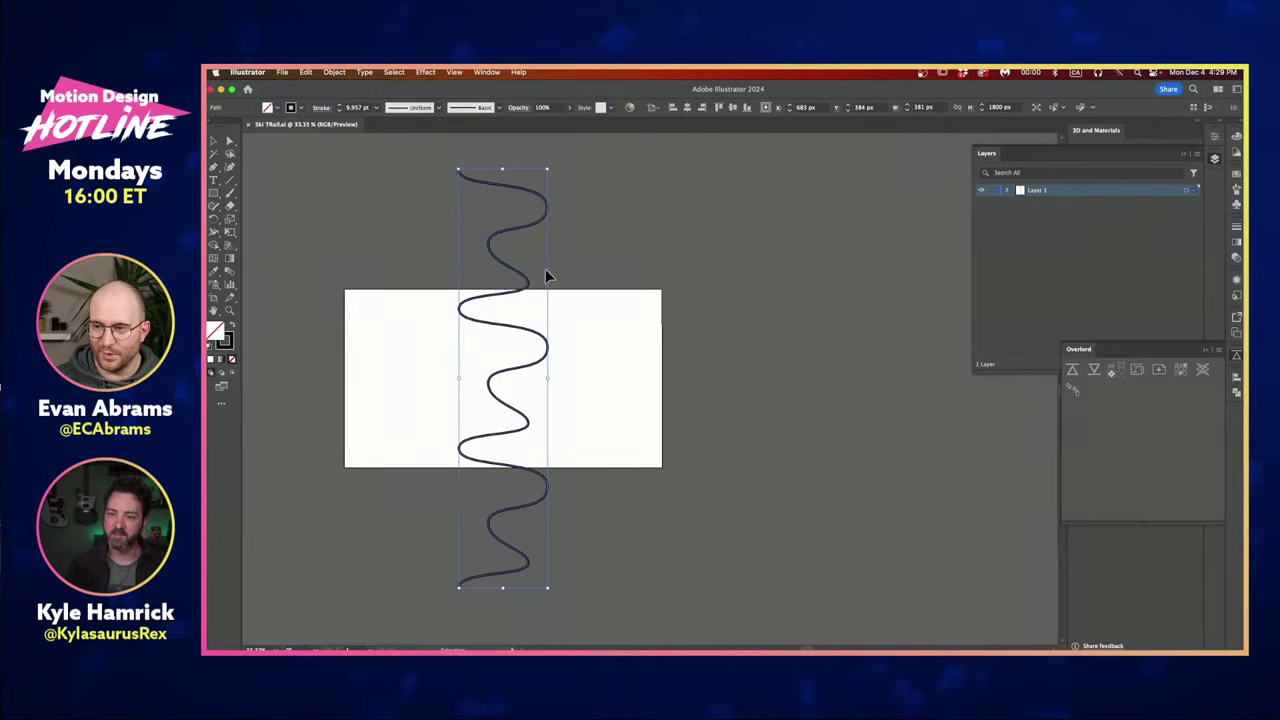
pyautogui.click(595, 240)
pyautogui.press('a')
pyautogui.moveTo(595, 240); pyautogui.dragTo(391, 488)
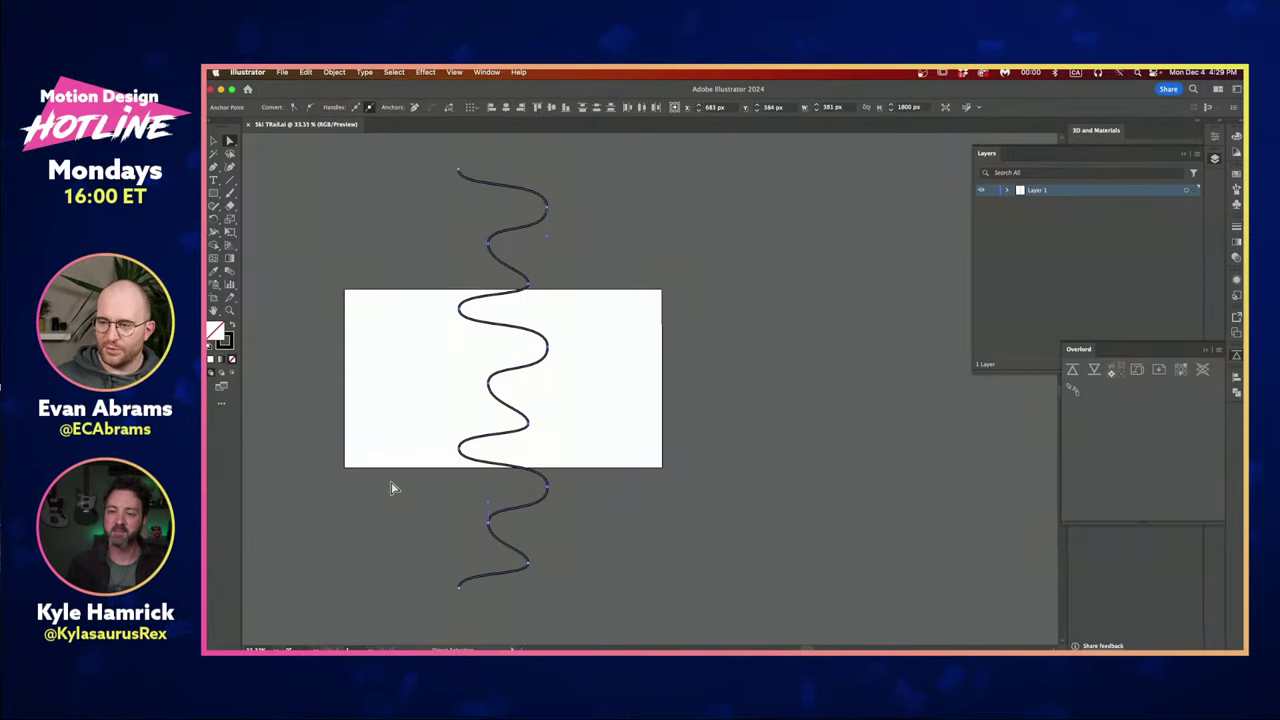
pyautogui.click(625, 385)
pyautogui.press('v')
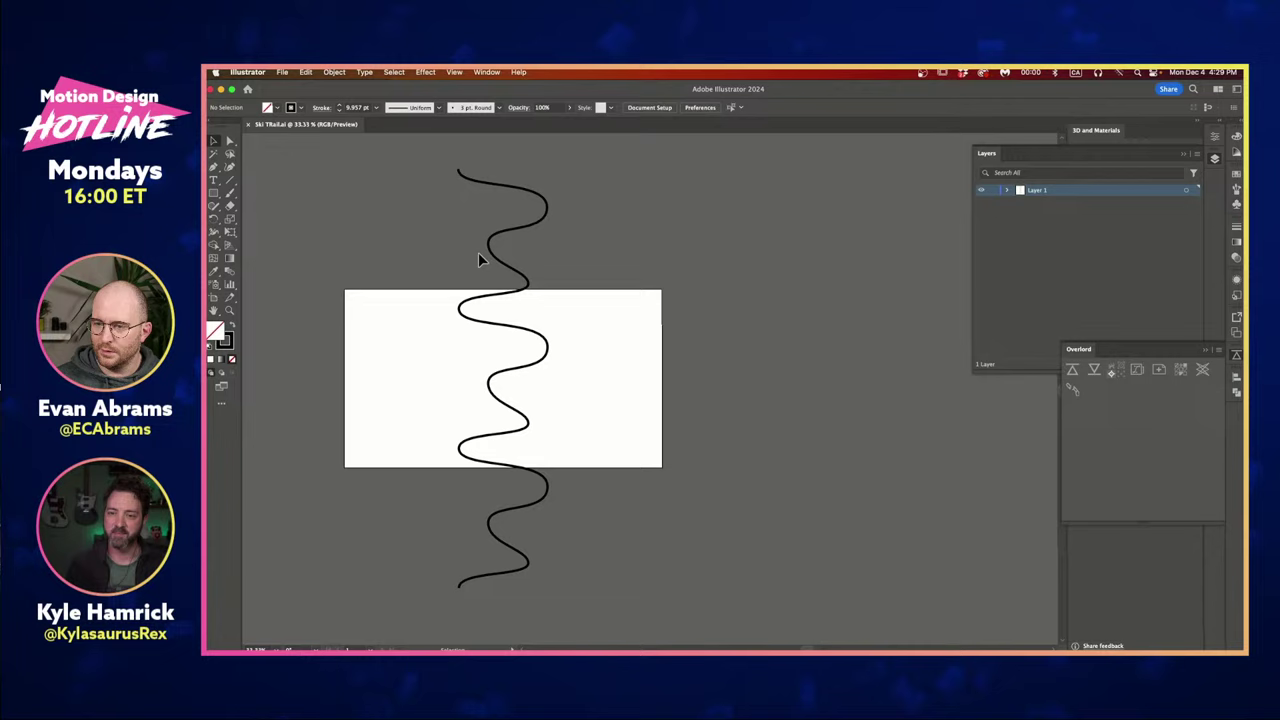
# Try drawing a short curved path with the Pen tool beside the existing wavy trail, and delete it.
pyautogui.click(214, 167)
pyautogui.moveTo(612, 295); pyautogui.dragTo(614, 322)
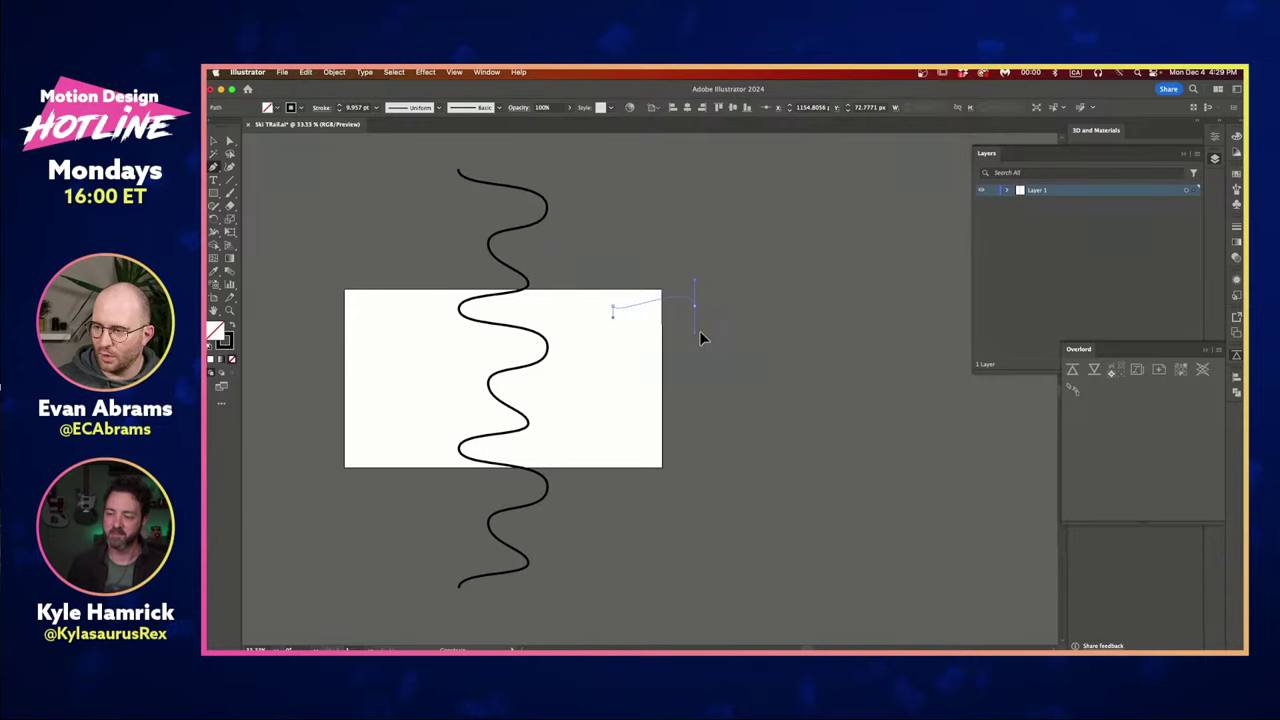
pyautogui.moveTo(700, 337); pyautogui.dragTo(697, 290)
pyautogui.press('super+z')
pyautogui.moveTo(702, 347); pyautogui.dragTo(652, 432)
pyautogui.press('v')
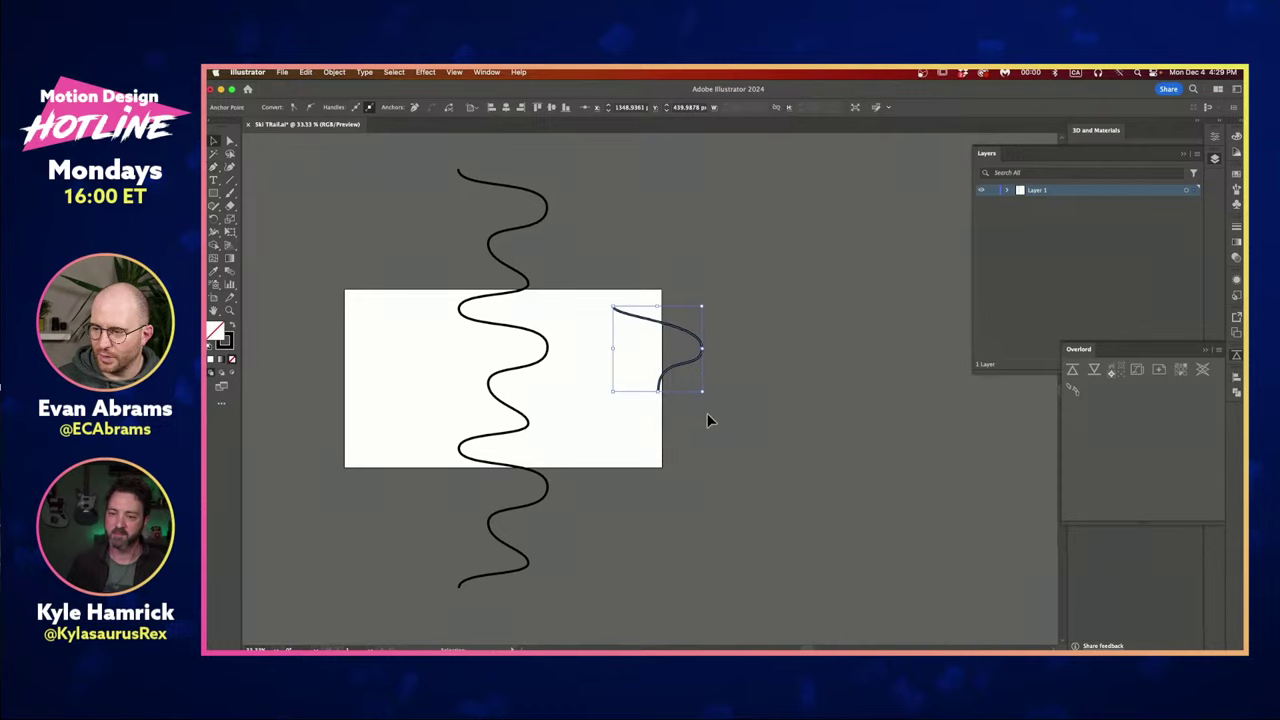
pyautogui.click(707, 413)
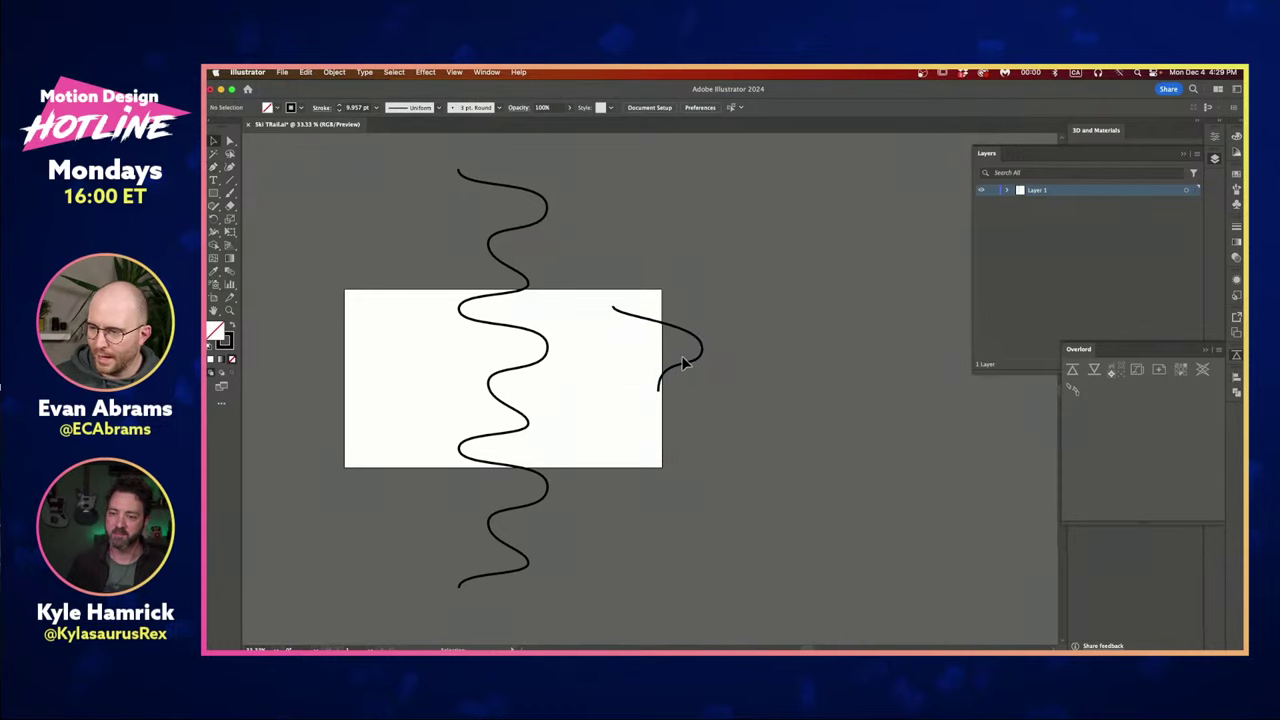
pyautogui.click(689, 363)
pyautogui.press('Delete')
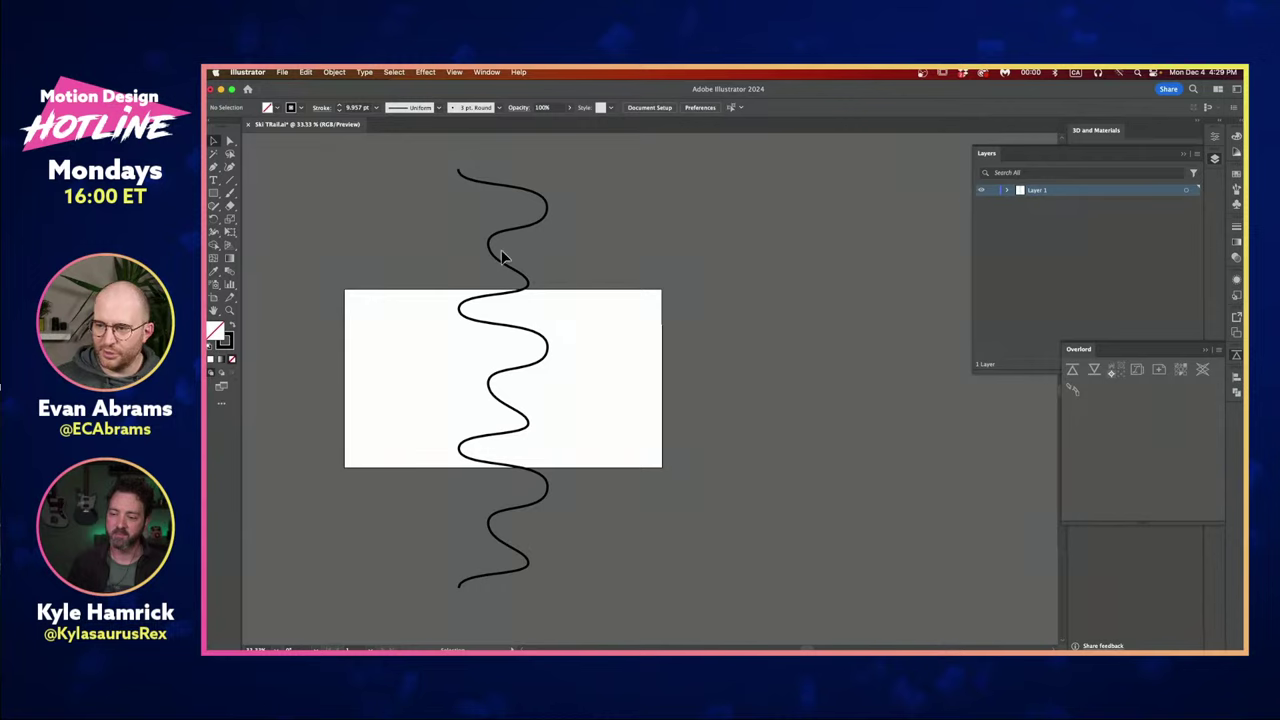
# Examine the full wavy trail path in Illustrator and switch to After Effects.
pyautogui.click(511, 434)
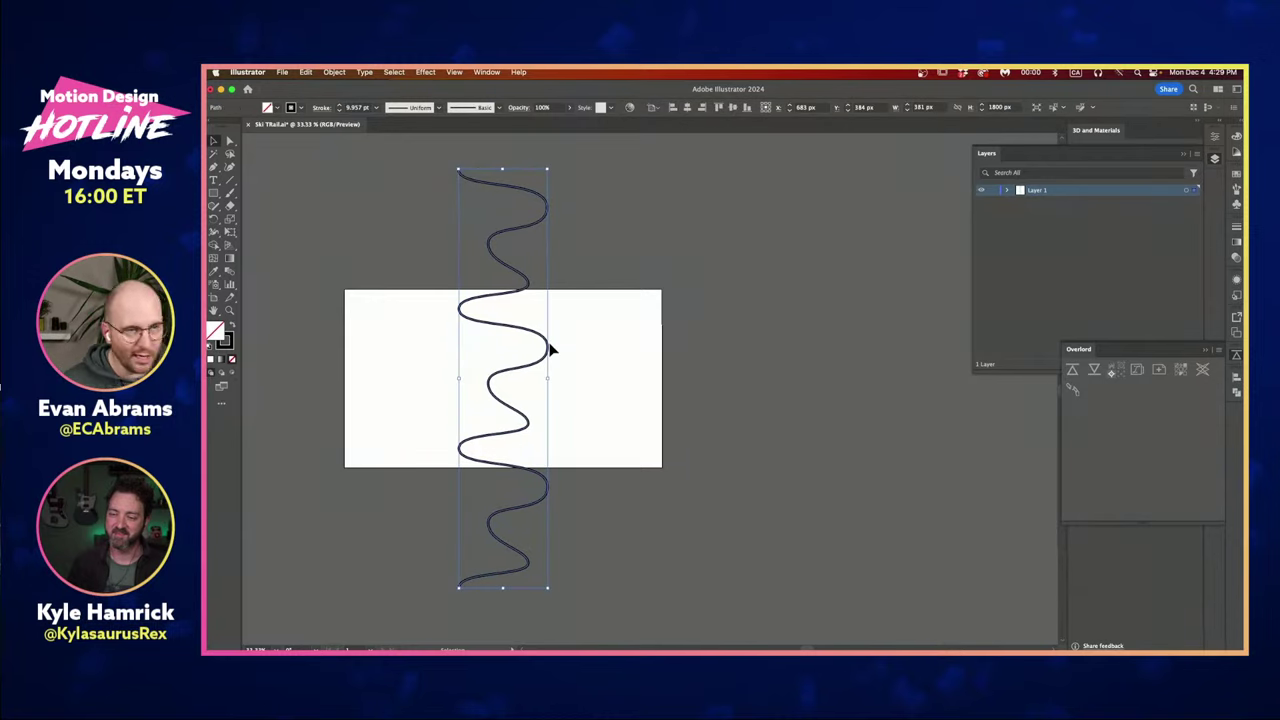
pyautogui.click(620, 314)
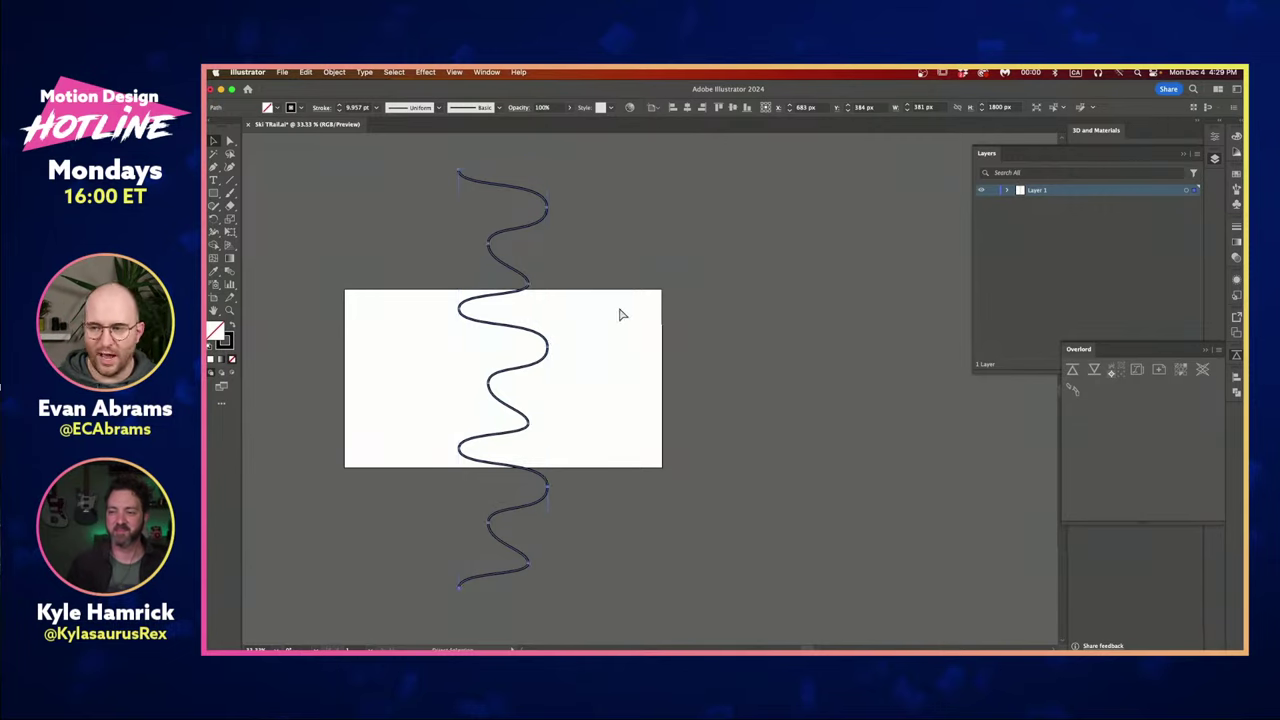
pyautogui.press('super+Tab')
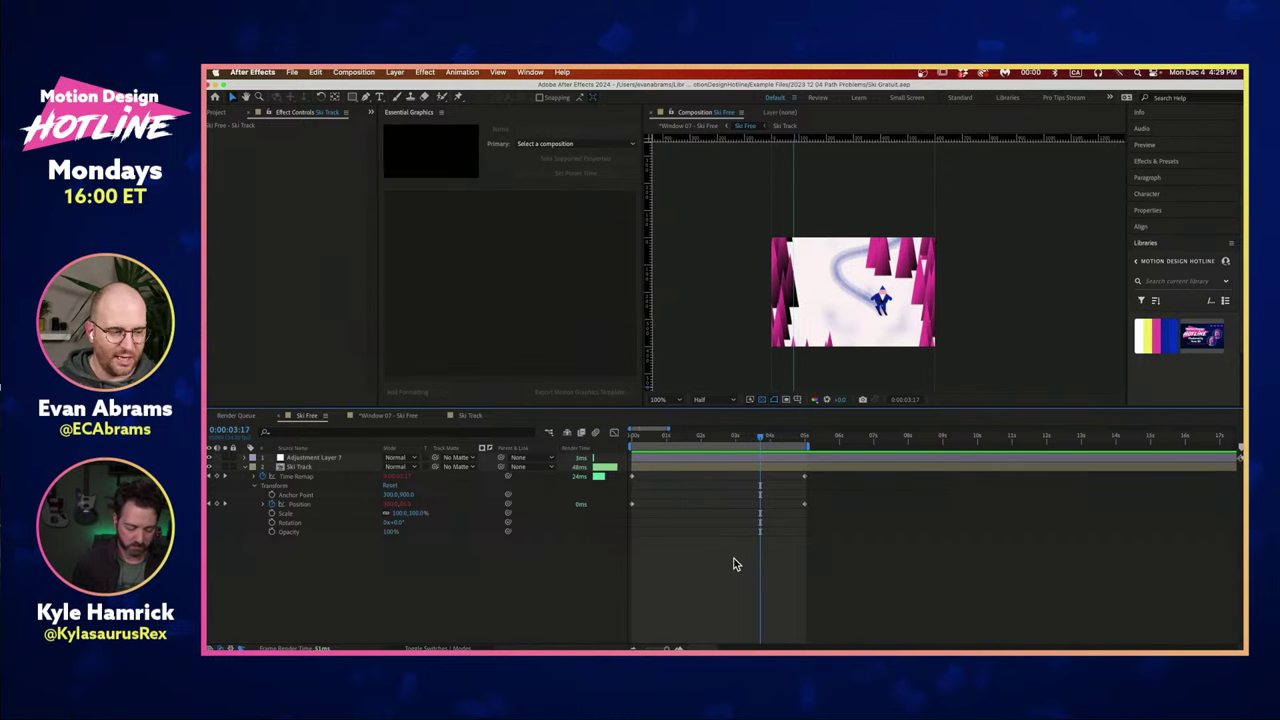
# Return the Ski Free composition to its first frame, open the Ski Track precomp, and examine the full length of the ski slope.
pyautogui.click(755, 467)
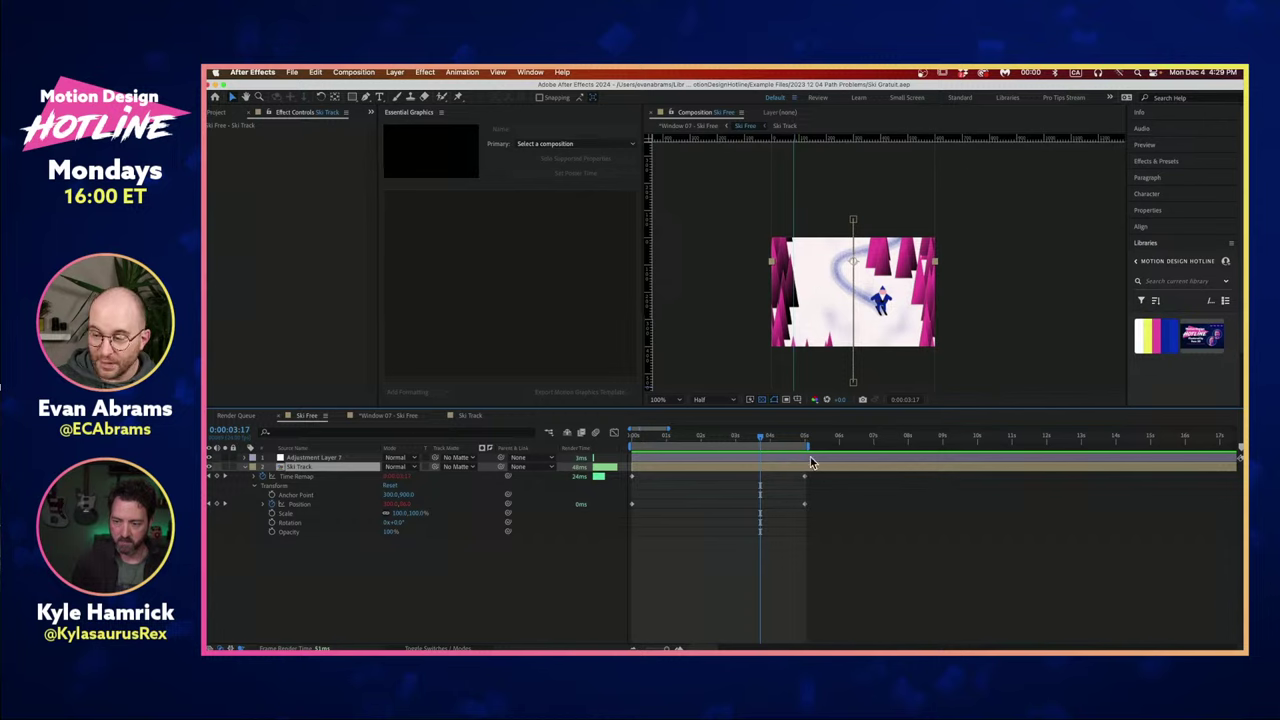
pyautogui.moveTo(677, 440); pyautogui.dragTo(633, 478)
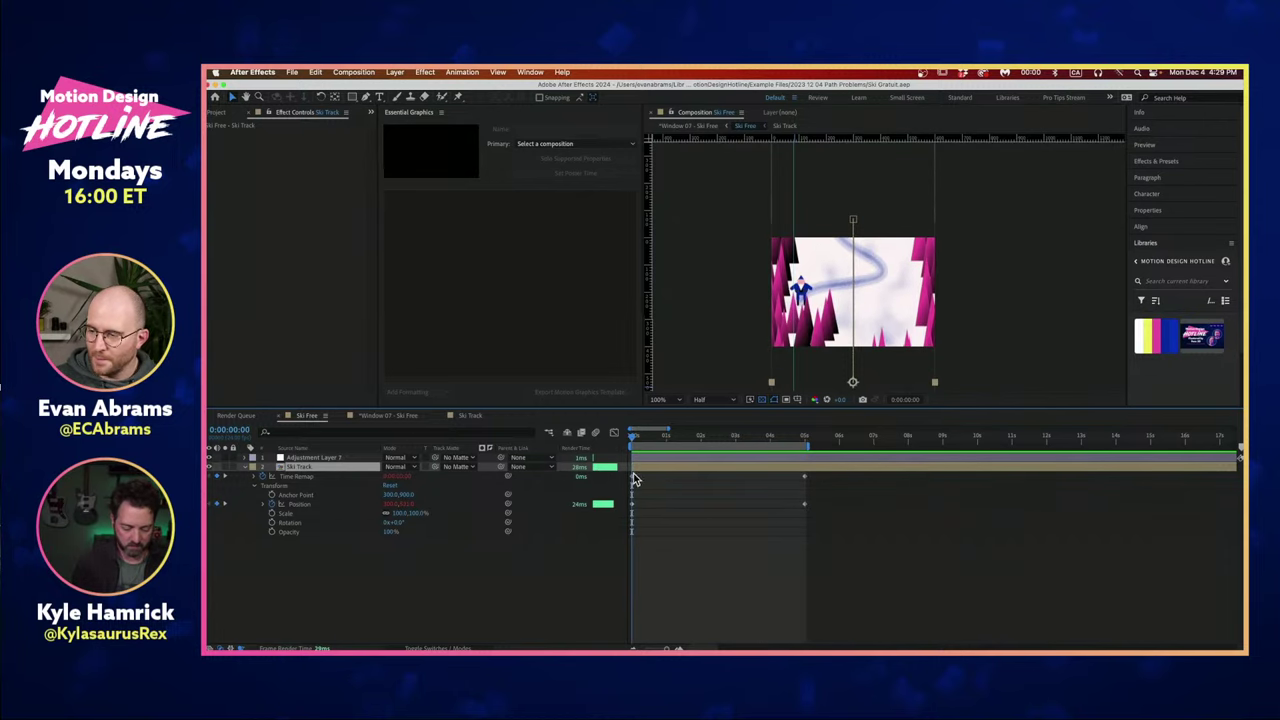
pyautogui.doubleClick(668, 466)
pyautogui.scroll(-2, 837, 291)
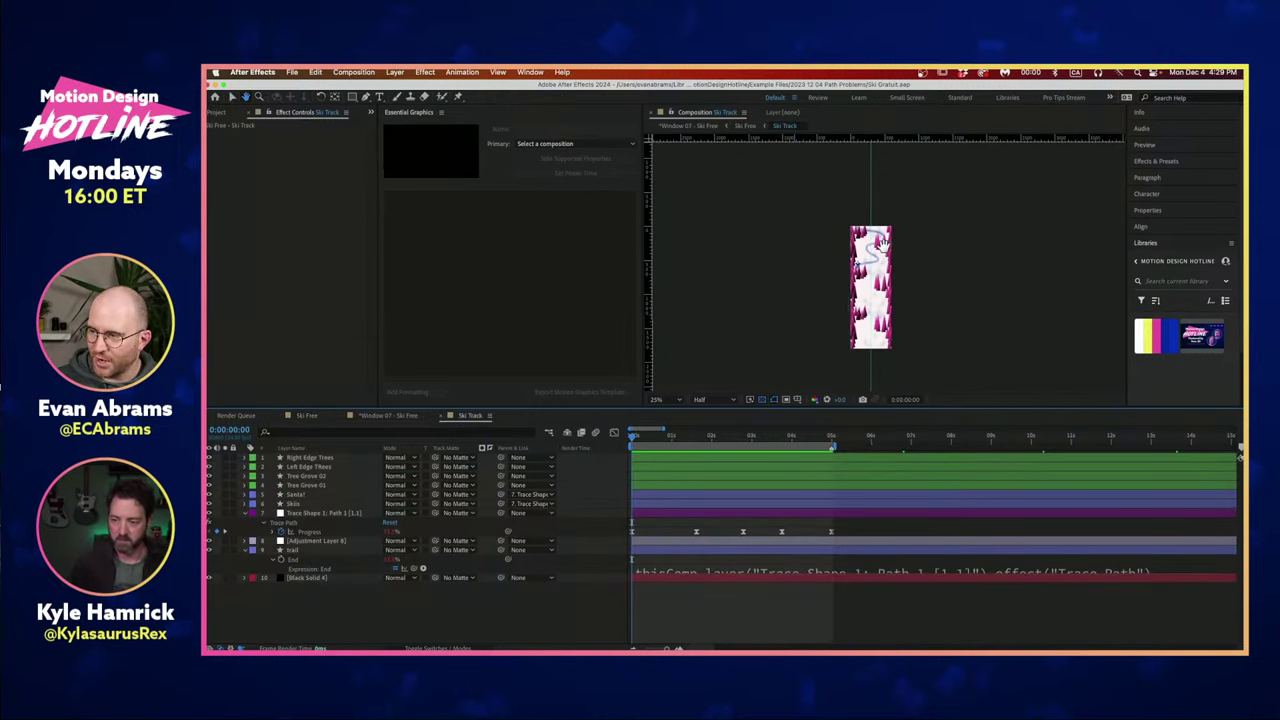
pyautogui.scroll(2, 874, 286)
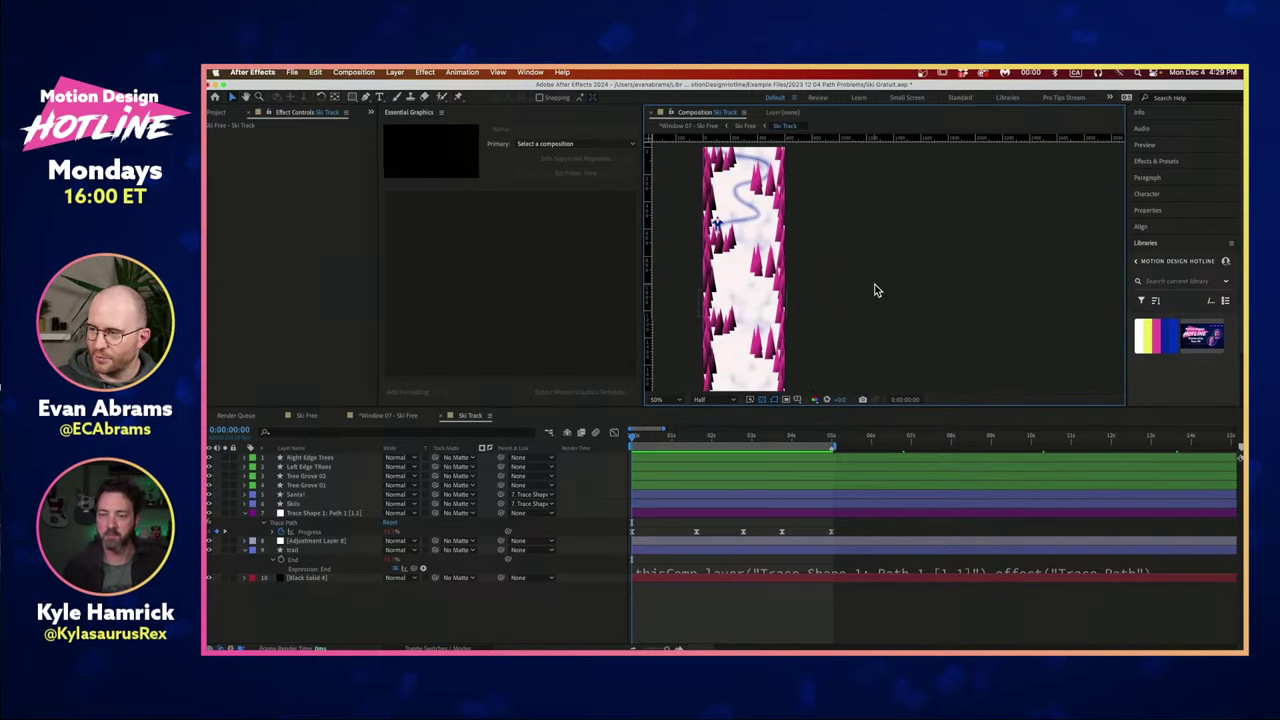
pyautogui.moveTo(866, 302); pyautogui.dragTo(896, 300)
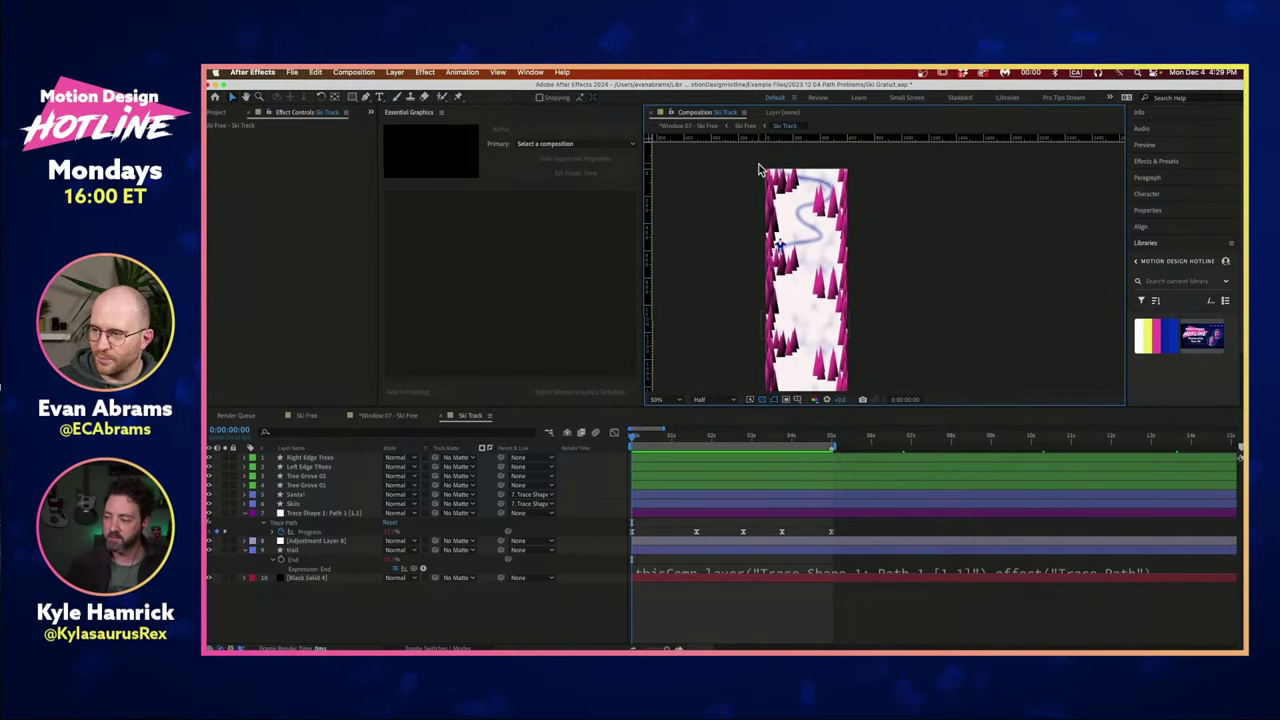
pyautogui.scroll(-2, 790, 335)
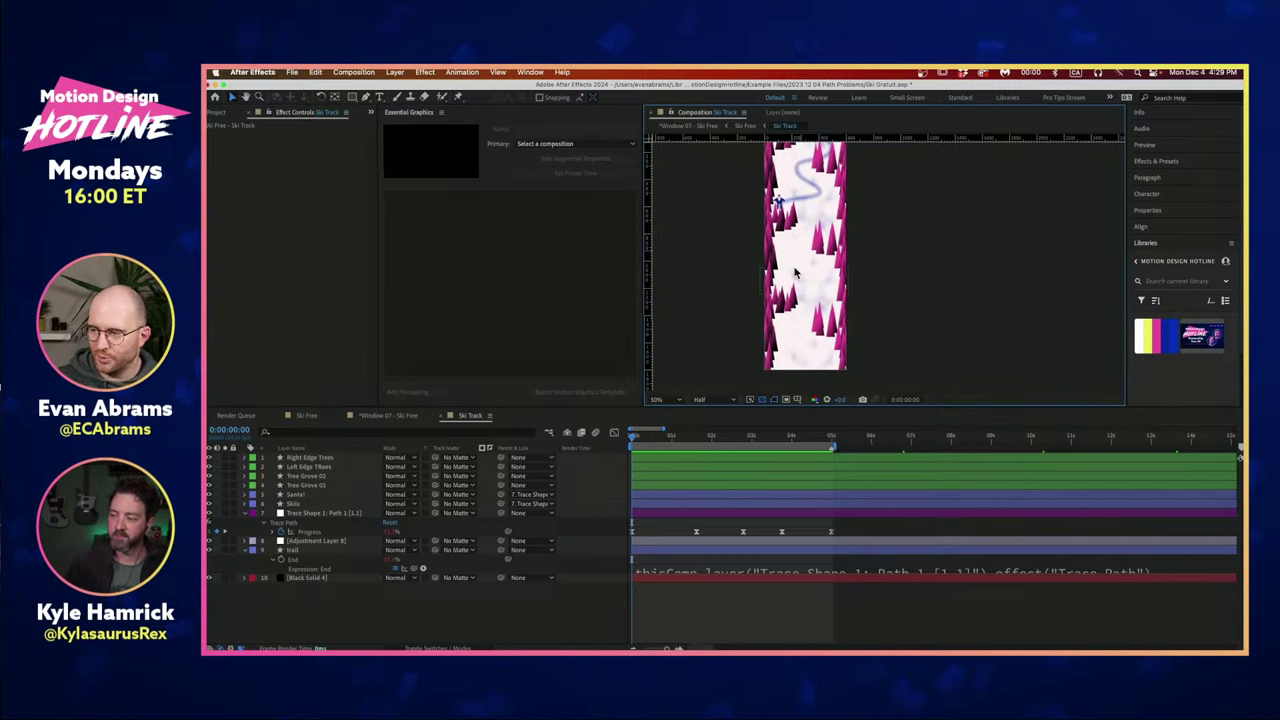
# Go back to the Ski Free composition and scrub its animation to about 5 seconds and back to the start.
pyautogui.press('Tab')
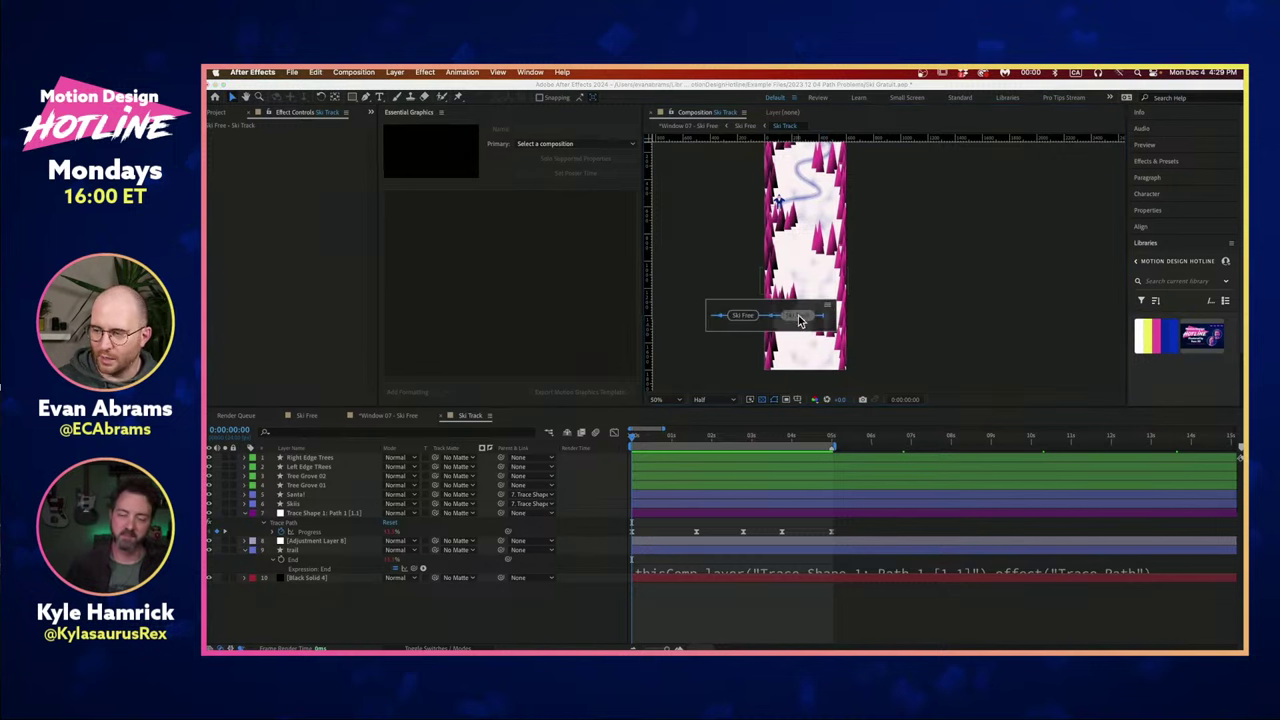
pyautogui.click(745, 320)
pyautogui.moveTo(704, 443); pyautogui.dragTo(810, 447)
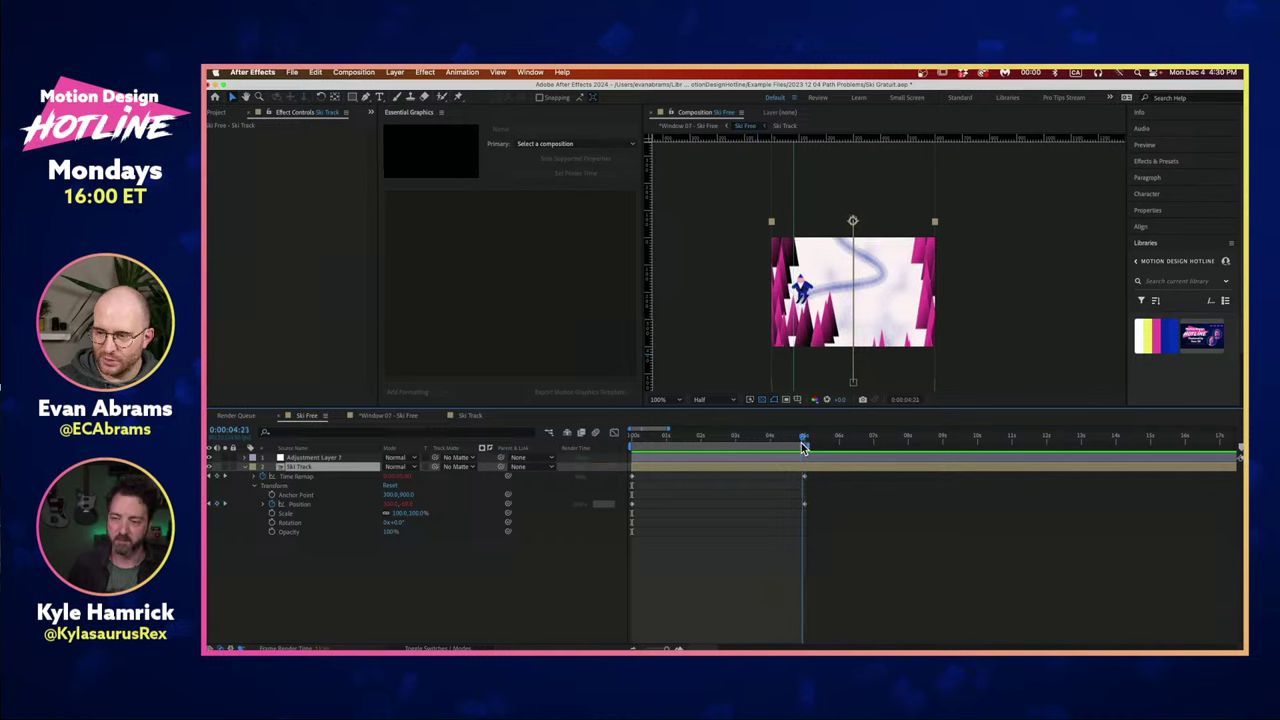
pyautogui.moveTo(808, 447); pyautogui.dragTo(591, 509)
# Examine the Ski Track layer's Position animation in the Graph Editor and preview its motion.
pyautogui.click(344, 505)
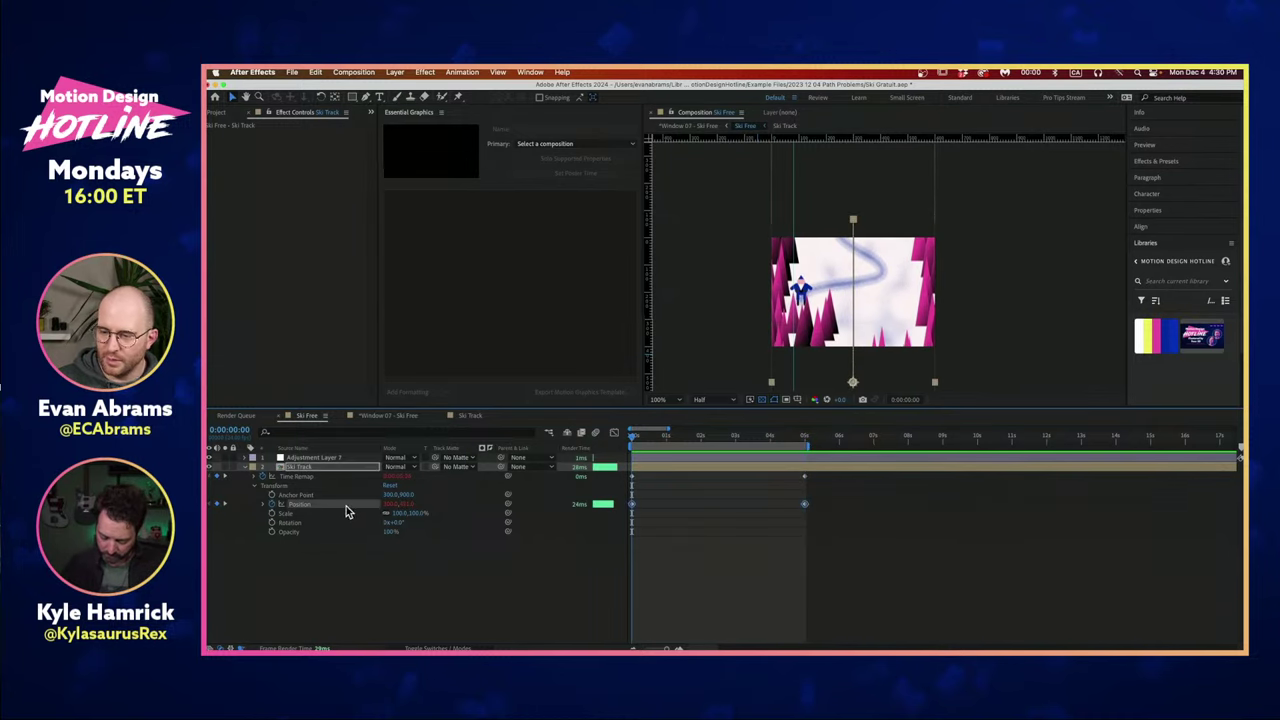
pyautogui.hotkey('shift', 'F3')
pyautogui.moveTo(830, 453); pyautogui.dragTo(628, 524)
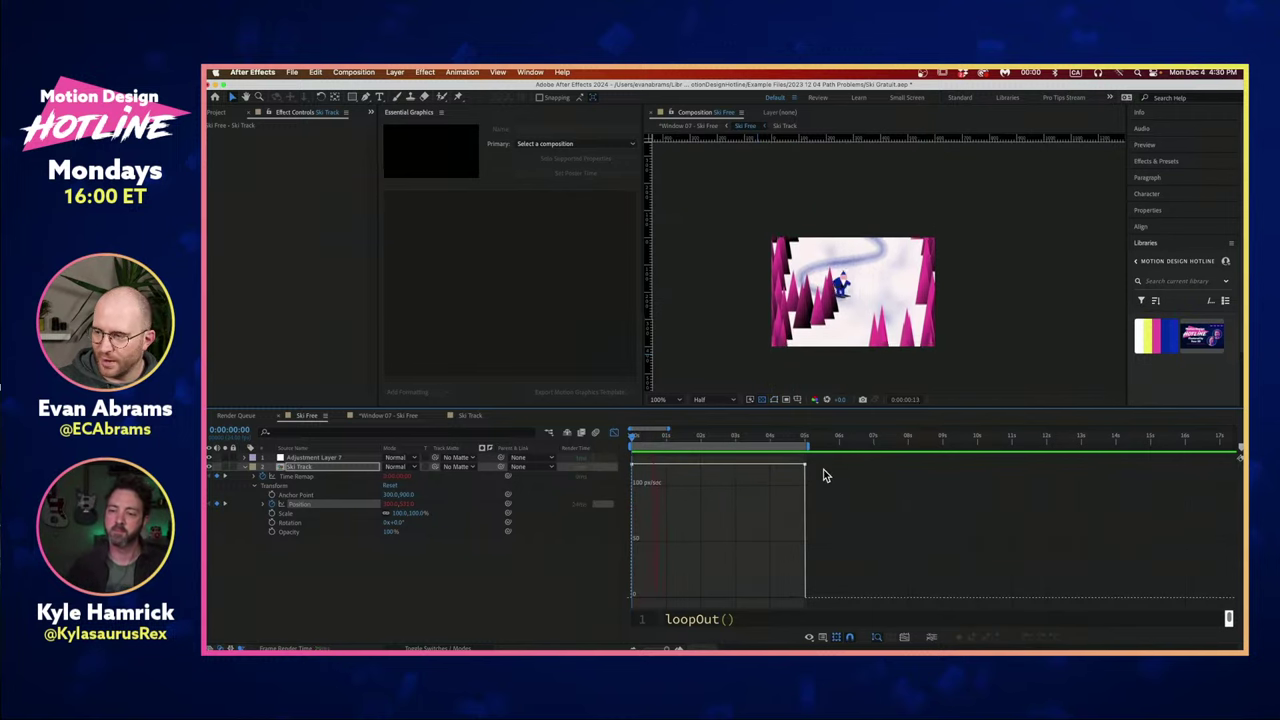
pyautogui.press('space')
pyautogui.hotkey('shift', 'F3')
# Preview the Ski Free loop from the 5-second mark and check the Ski Track layer's Position and Time Remap keyframes.
pyautogui.moveTo(737, 446); pyautogui.dragTo(804, 446)
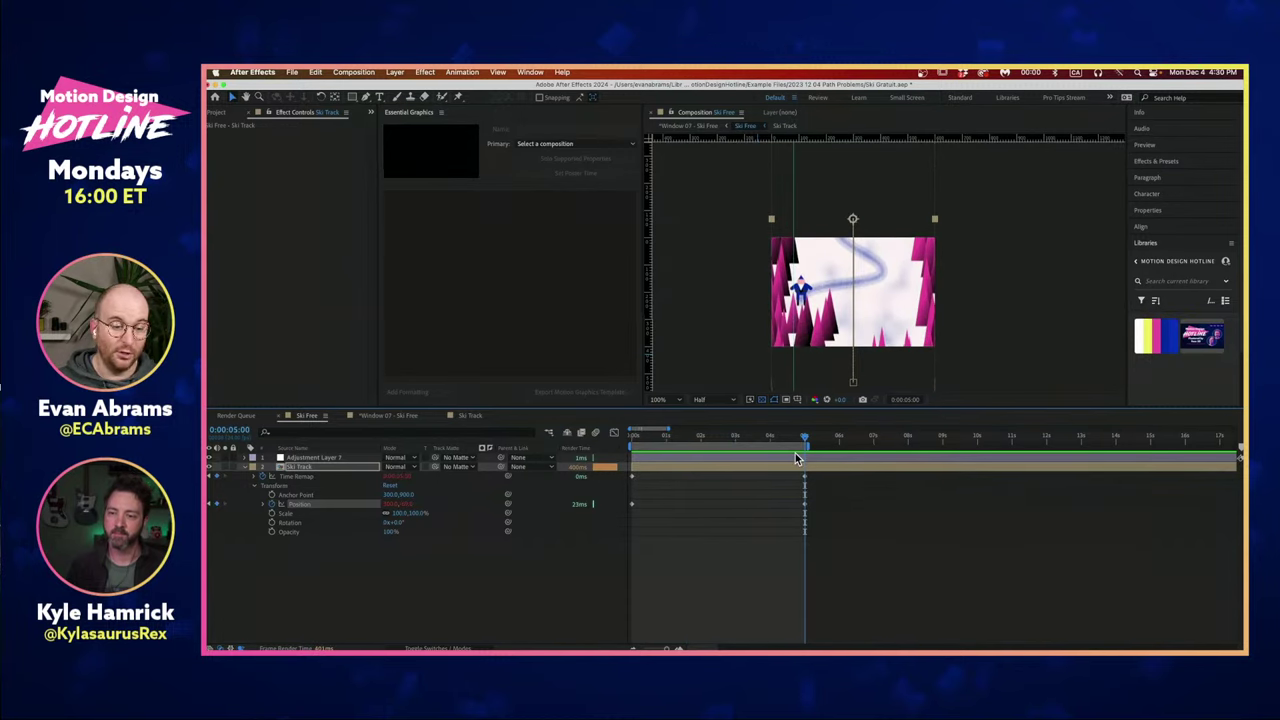
pyautogui.press('space')
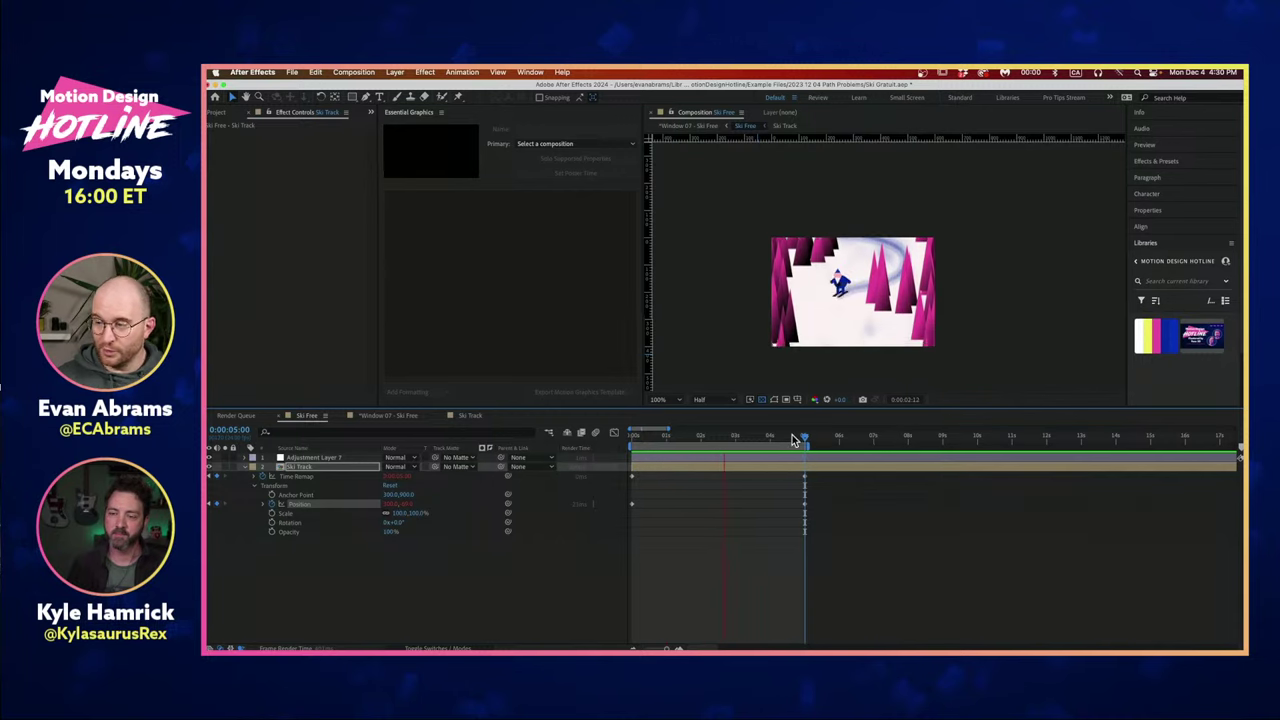
pyautogui.press('space')
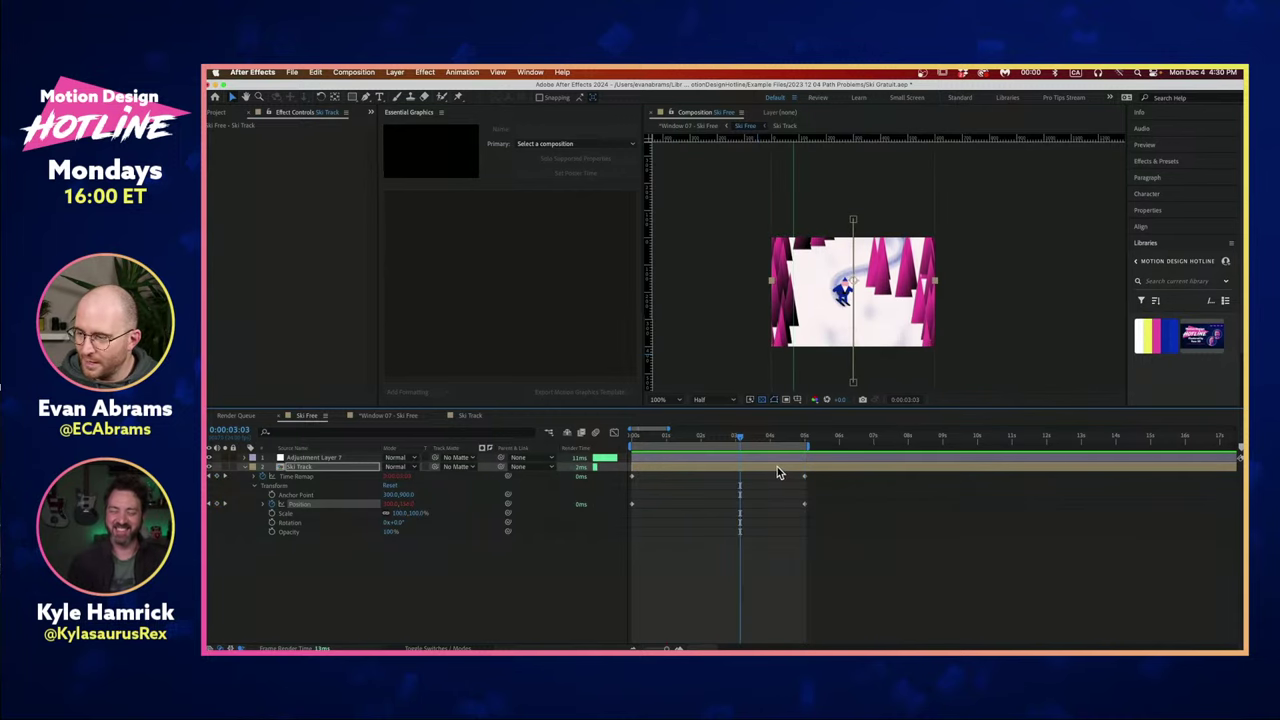
pyautogui.click(318, 505)
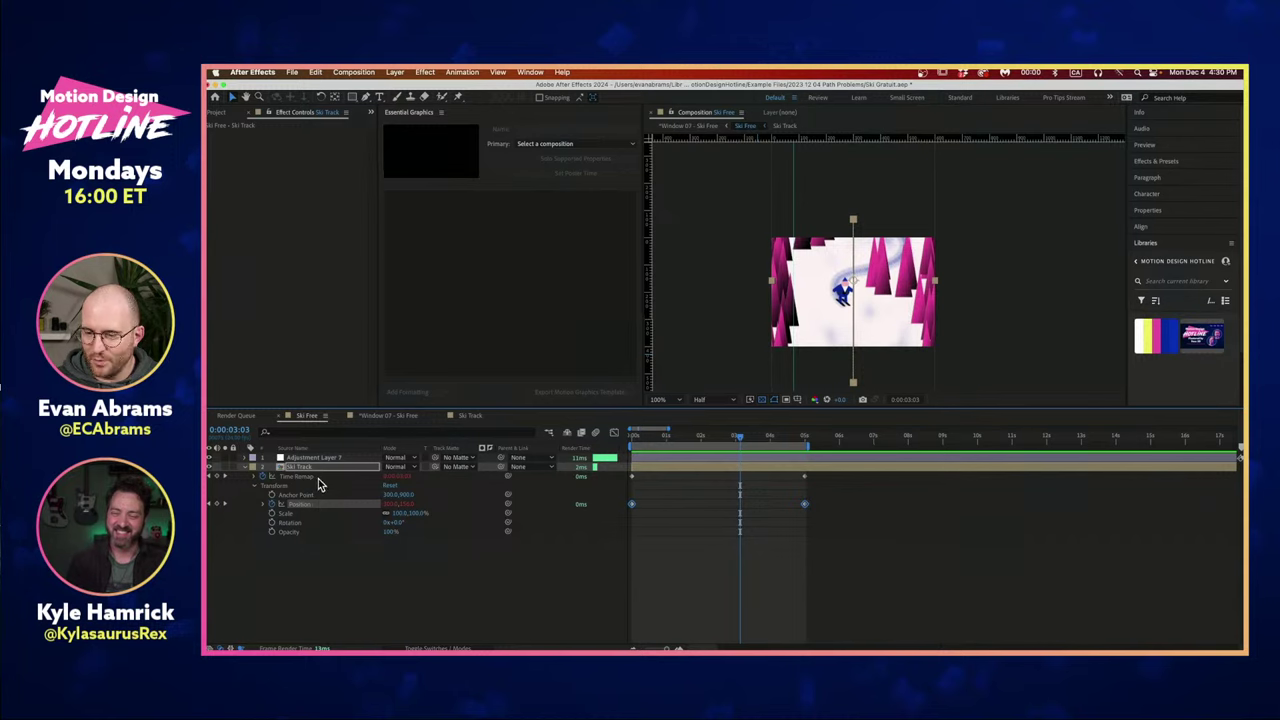
pyautogui.click(318, 478)
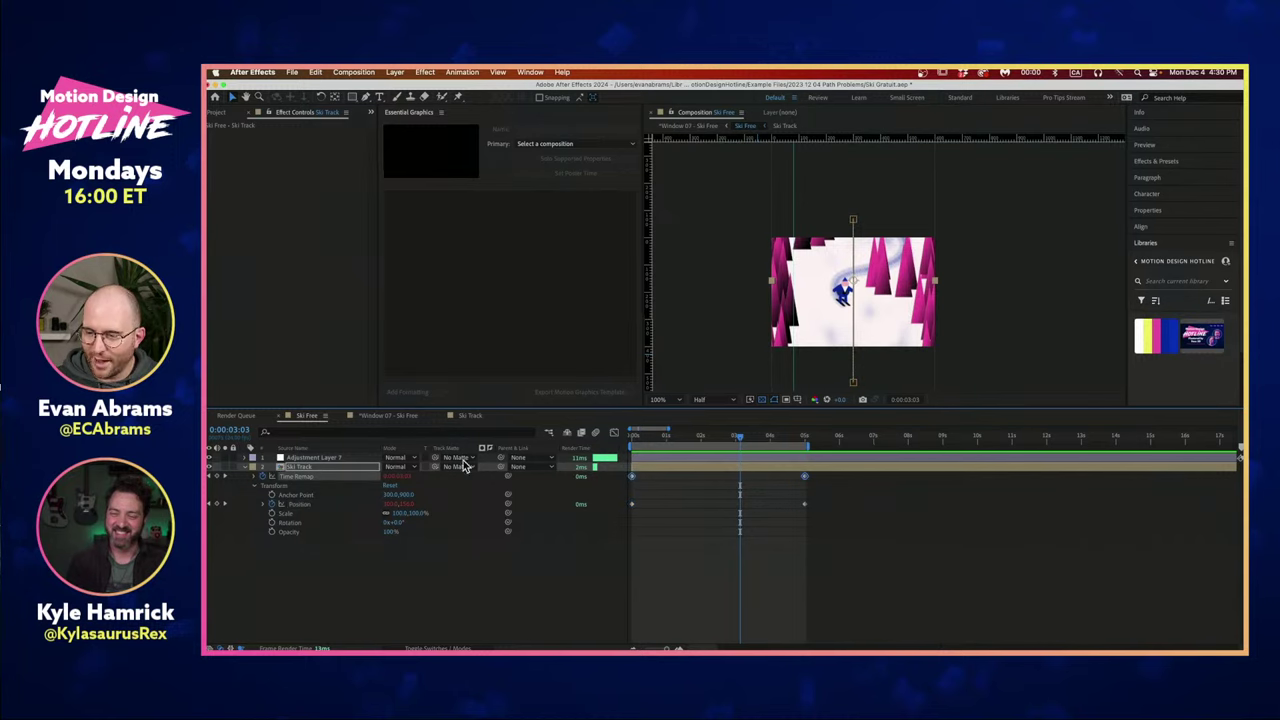
# Open the Ski Track precomp and inspect the Trace Path Progress keyframes at the first frame and at 5 seconds.
pyautogui.doubleClick(808, 466)
pyautogui.moveTo(657, 440); pyautogui.dragTo(632, 440)
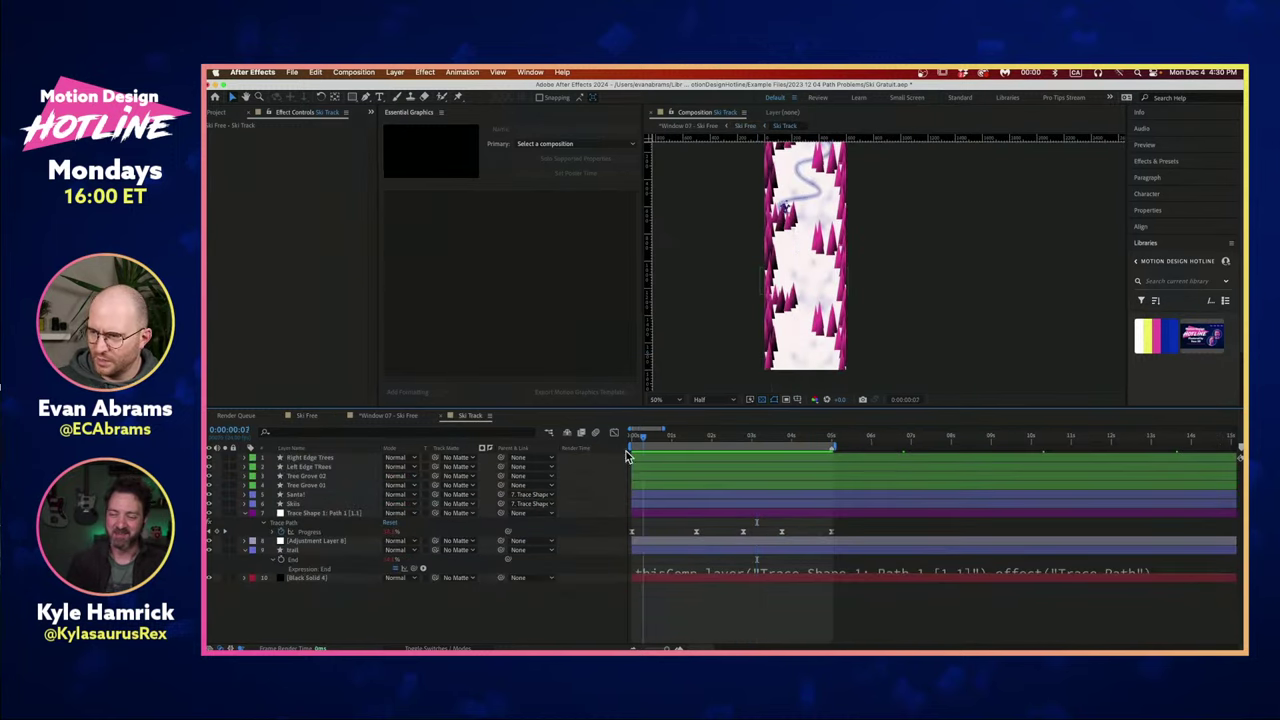
pyautogui.click(330, 536)
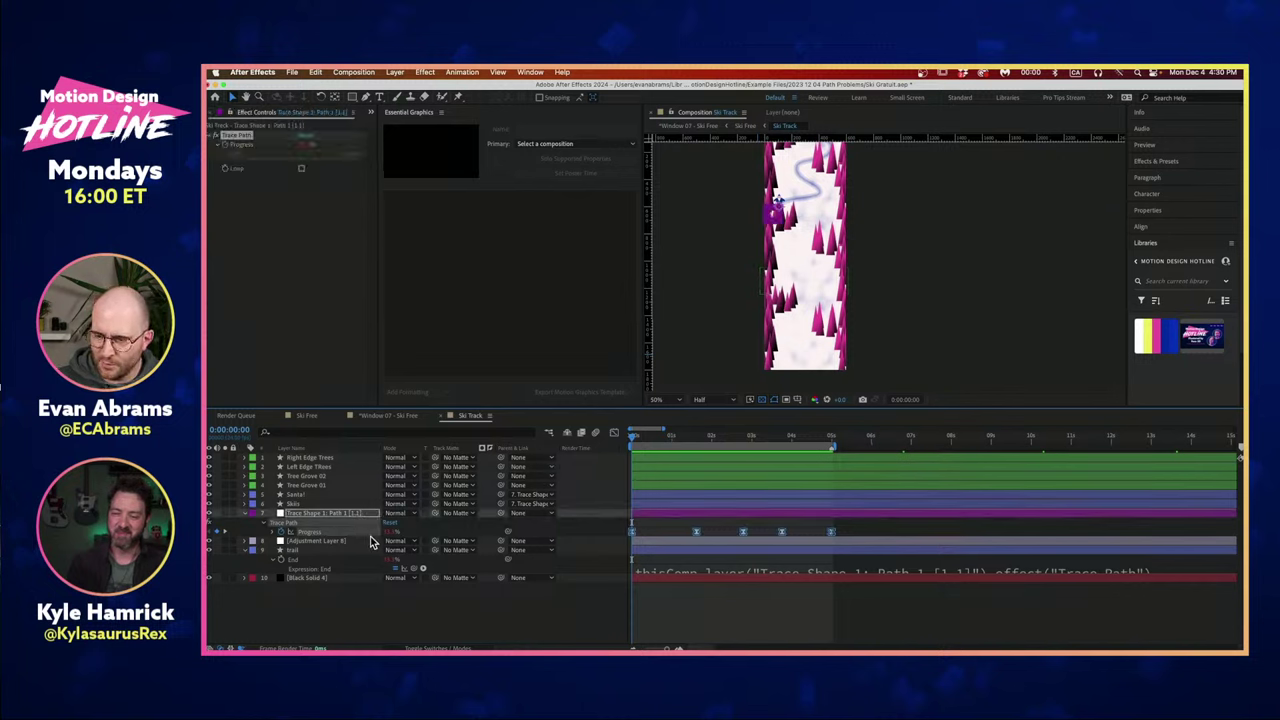
pyautogui.click(830, 440)
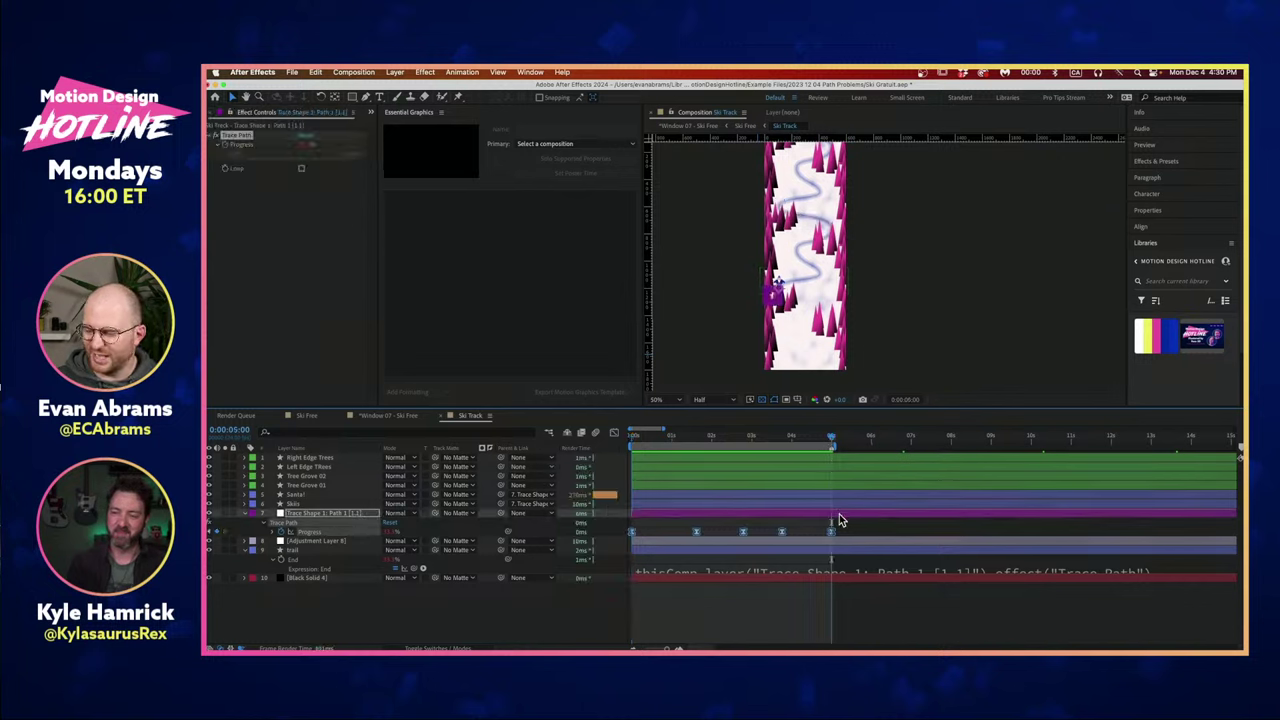
pyautogui.click(841, 524)
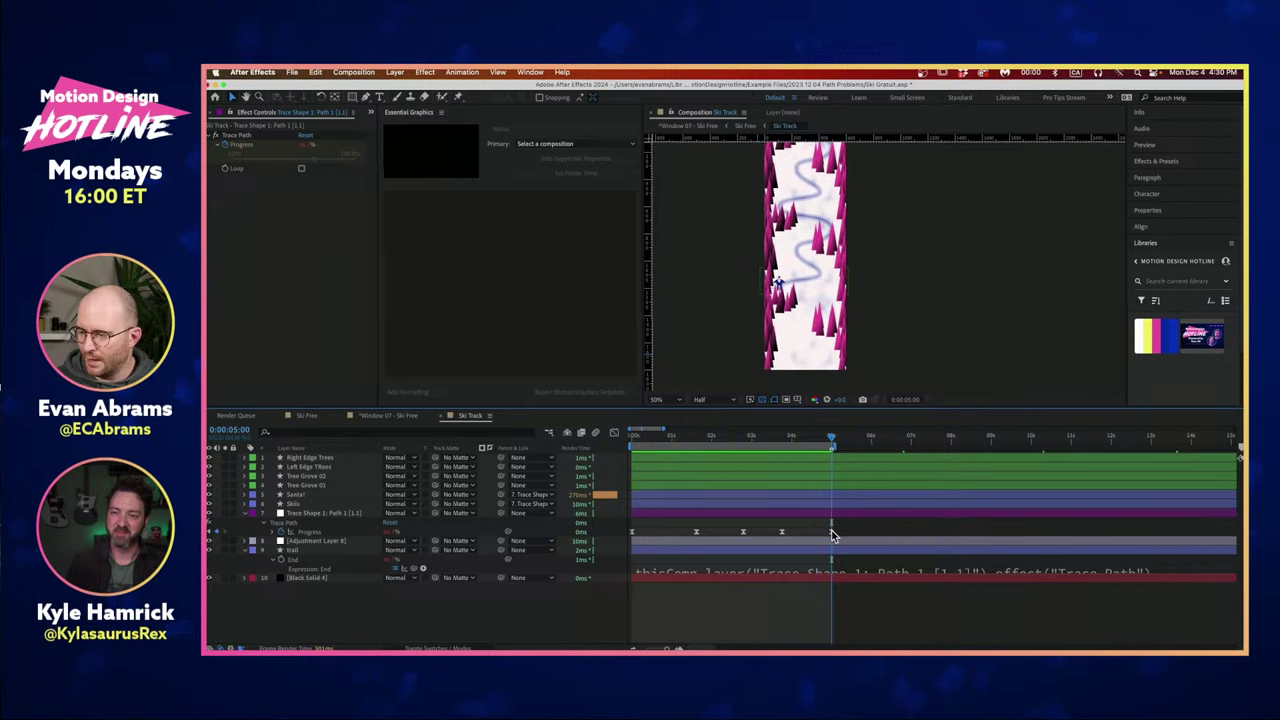
pyautogui.click(832, 531)
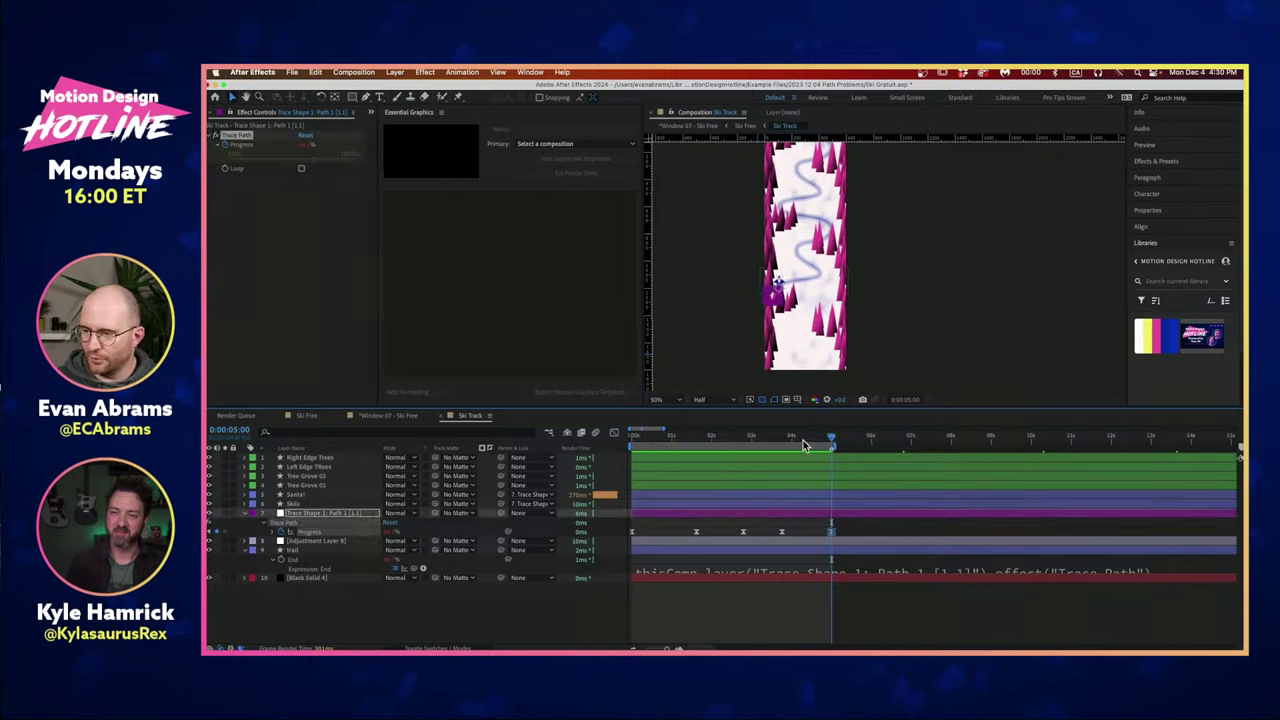
# Scrub the Ski Track composition from the first frame to 5 seconds and play back the skier's movement along the trail.
pyautogui.press('Home')
pyautogui.moveTo(633, 444); pyautogui.dragTo(822, 465)
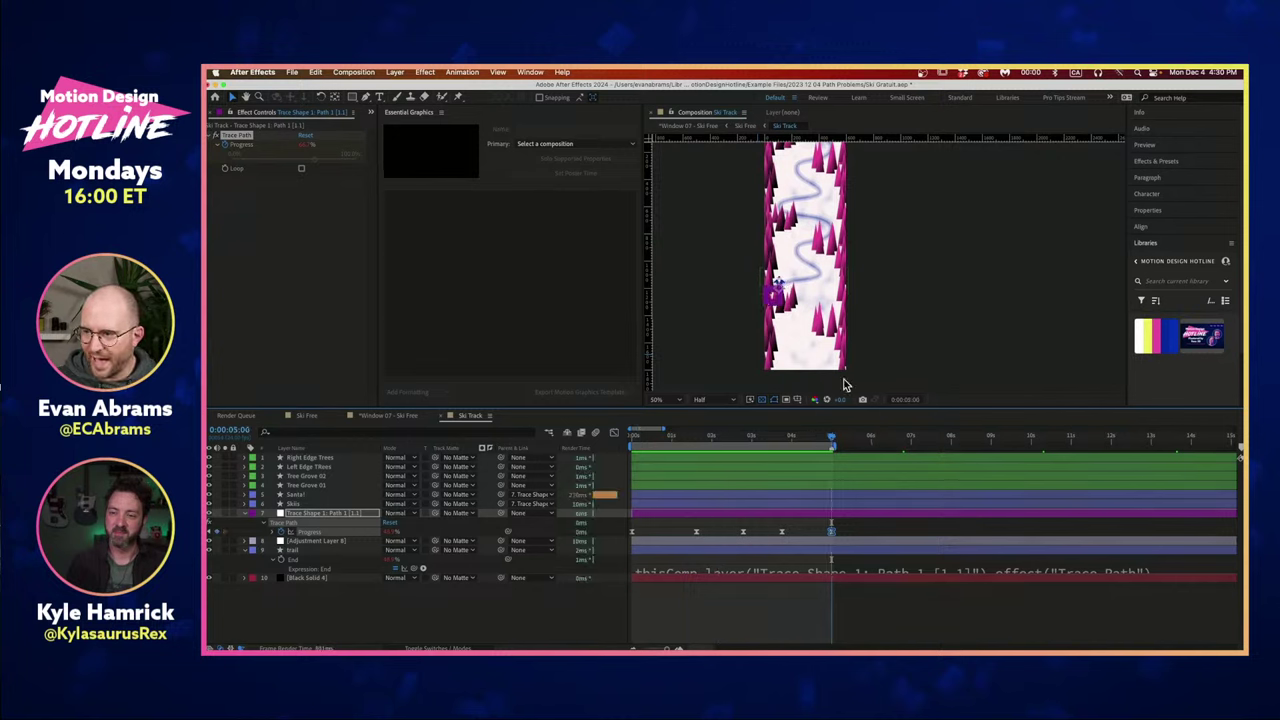
pyautogui.press('h')
pyautogui.moveTo(851, 203)
pyautogui.mouseDown()
pyautogui.moveTo(854, 255)
pyautogui.moveTo(844, 198)
pyautogui.mouseUp()
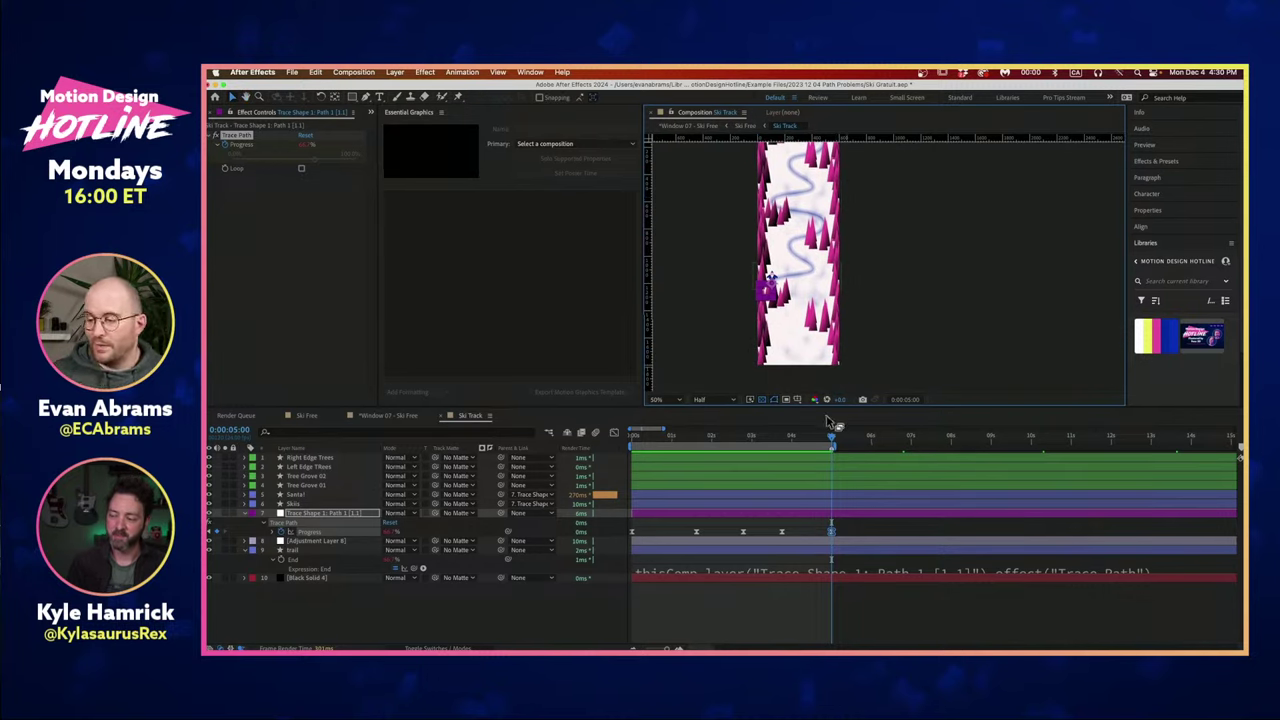
pyautogui.press('space')
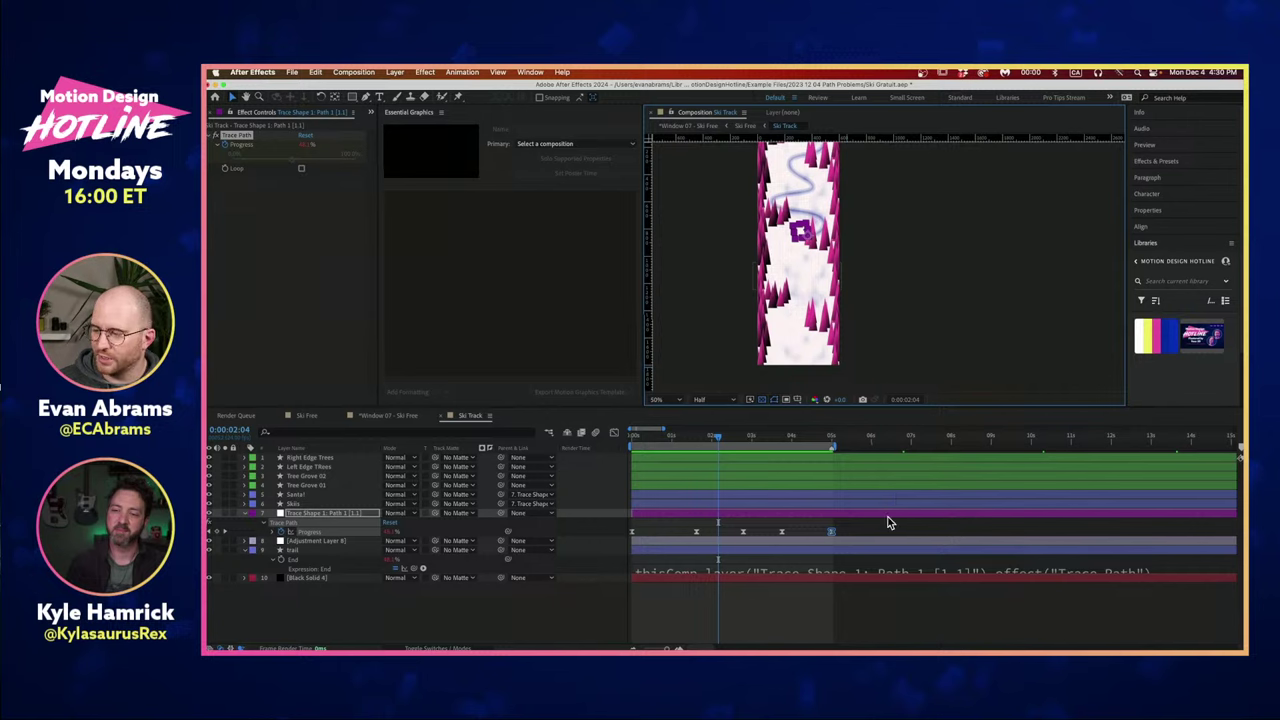
# Display all Trace Path Progress keyframes in the Graph Editor, switch to the speed graph, and clear the selection.
pyautogui.moveTo(887, 522); pyautogui.dragTo(614, 560)
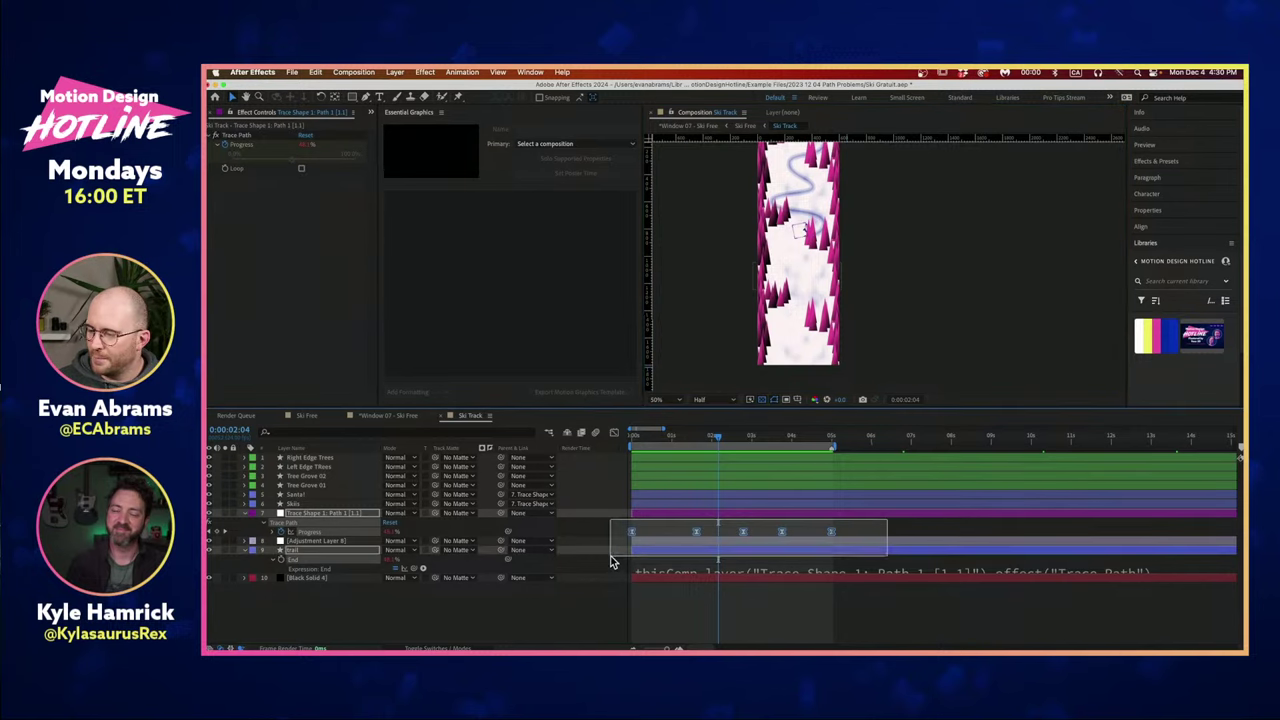
pyautogui.click(614, 434)
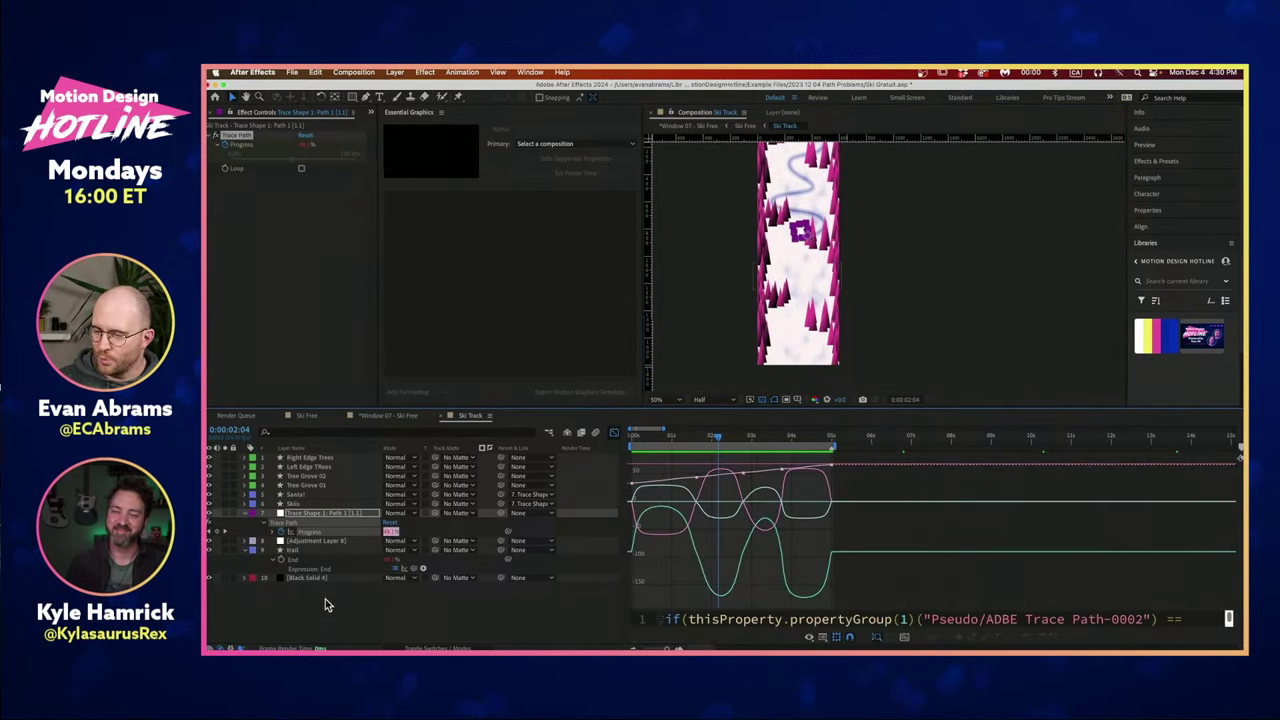
pyautogui.click(325, 604)
pyautogui.click(326, 534)
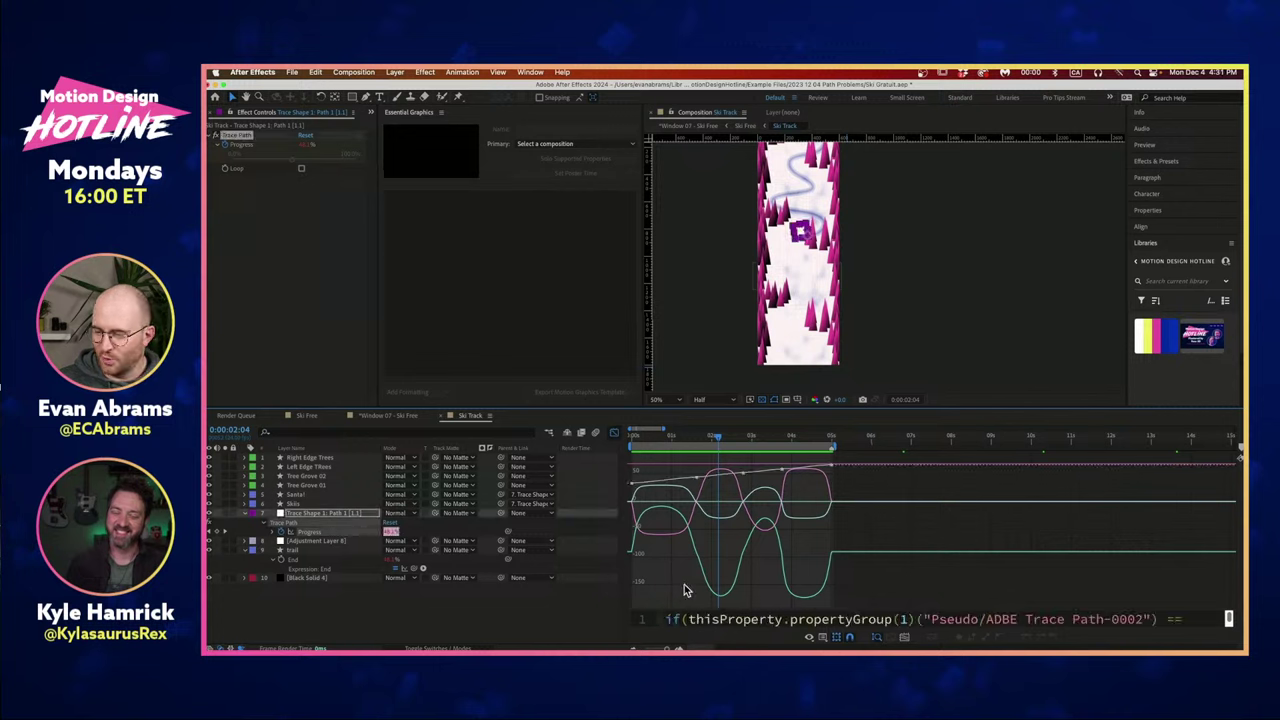
pyautogui.click(822, 637)
pyautogui.click(838, 550)
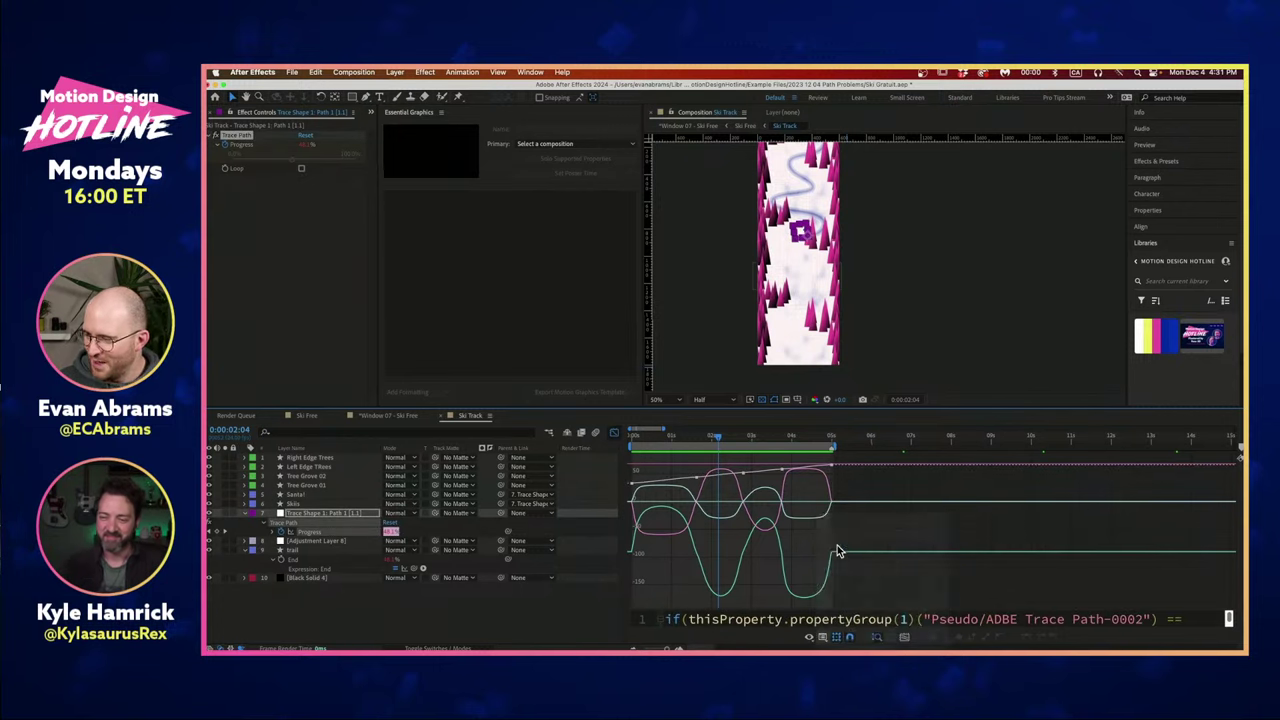
pyautogui.click(487, 608)
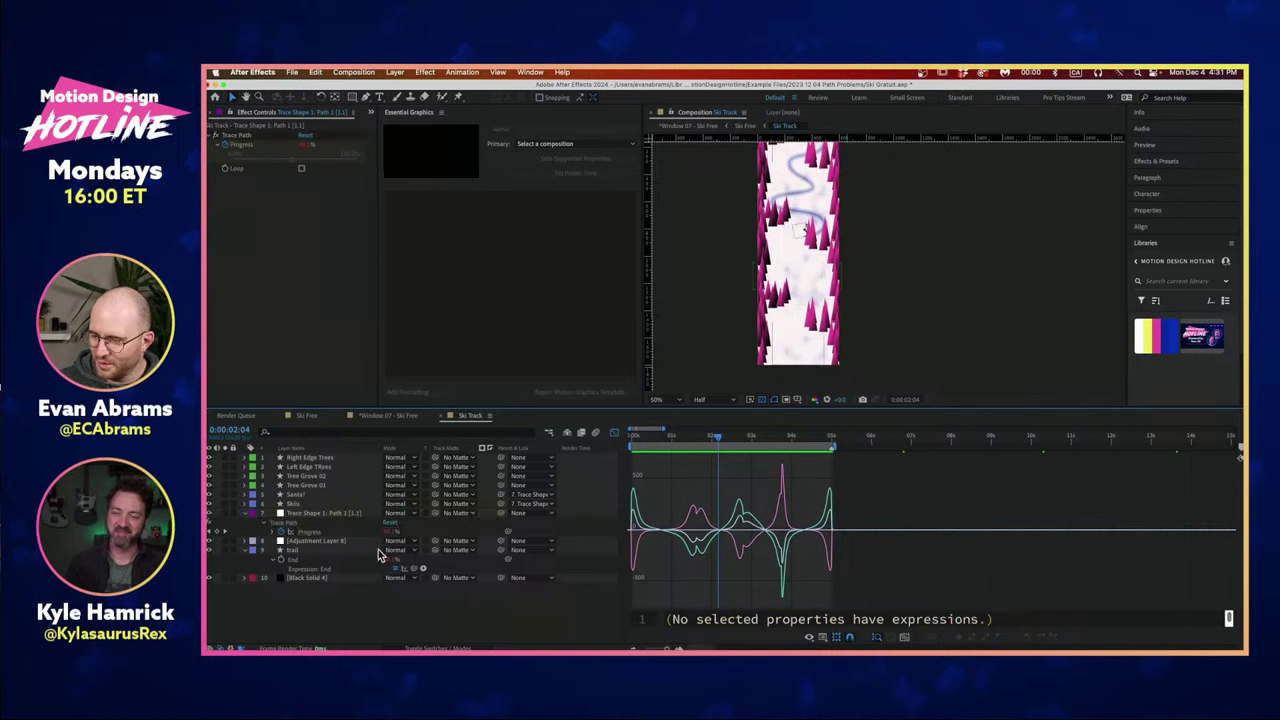
# Show only the speed graph of the selected Trace Path Progress property by turning off the Graph Editor Set, leaving its keyframes unselected.
pyautogui.click(356, 534)
pyautogui.click(824, 638)
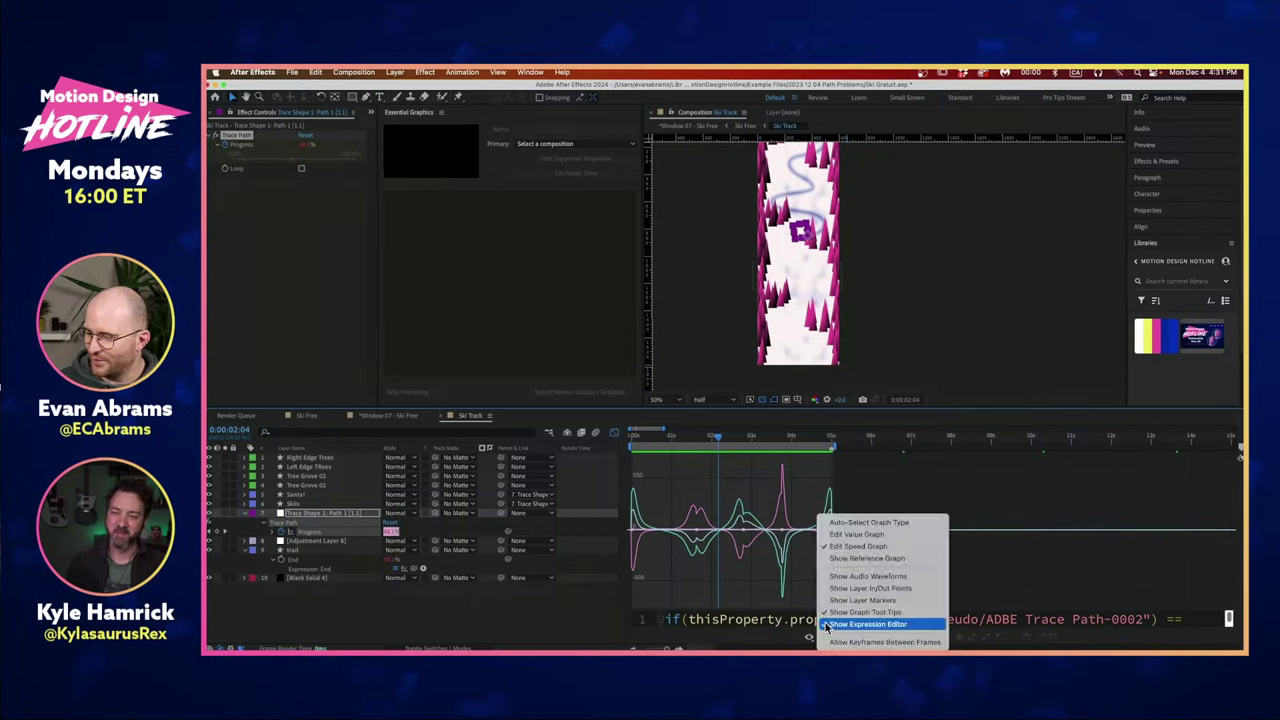
pyautogui.click(810, 638)
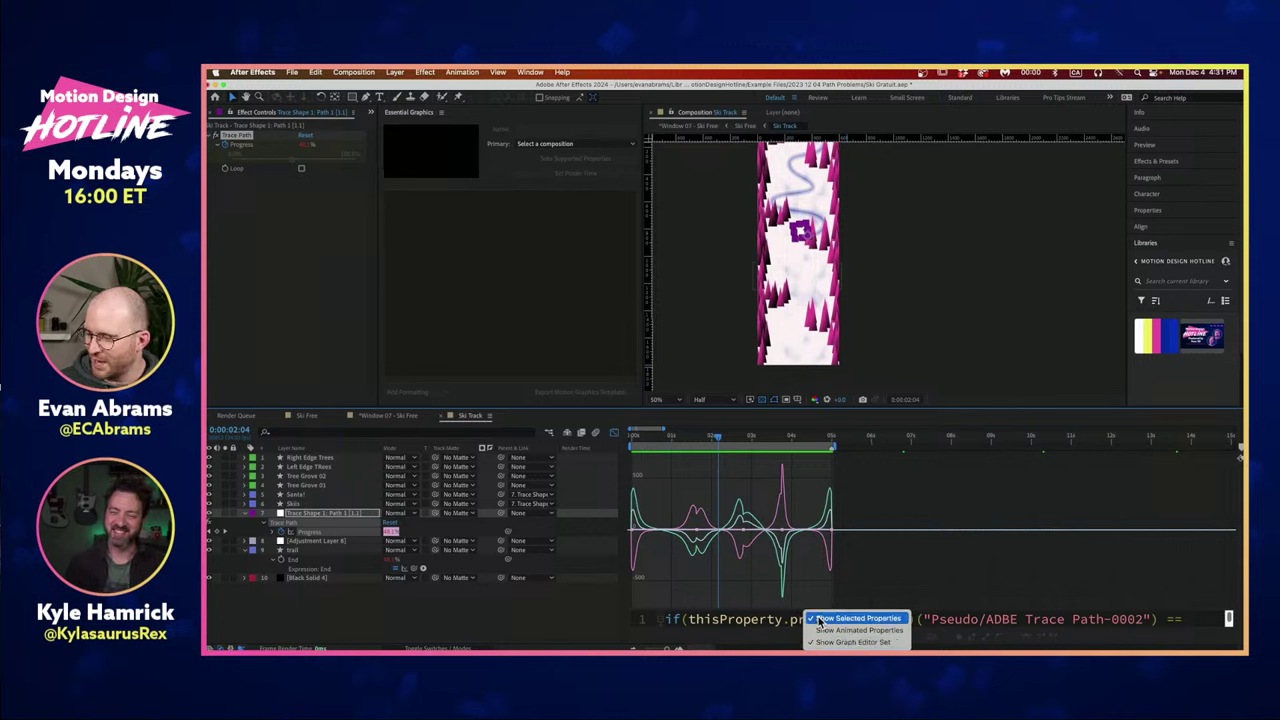
pyautogui.click(818, 642)
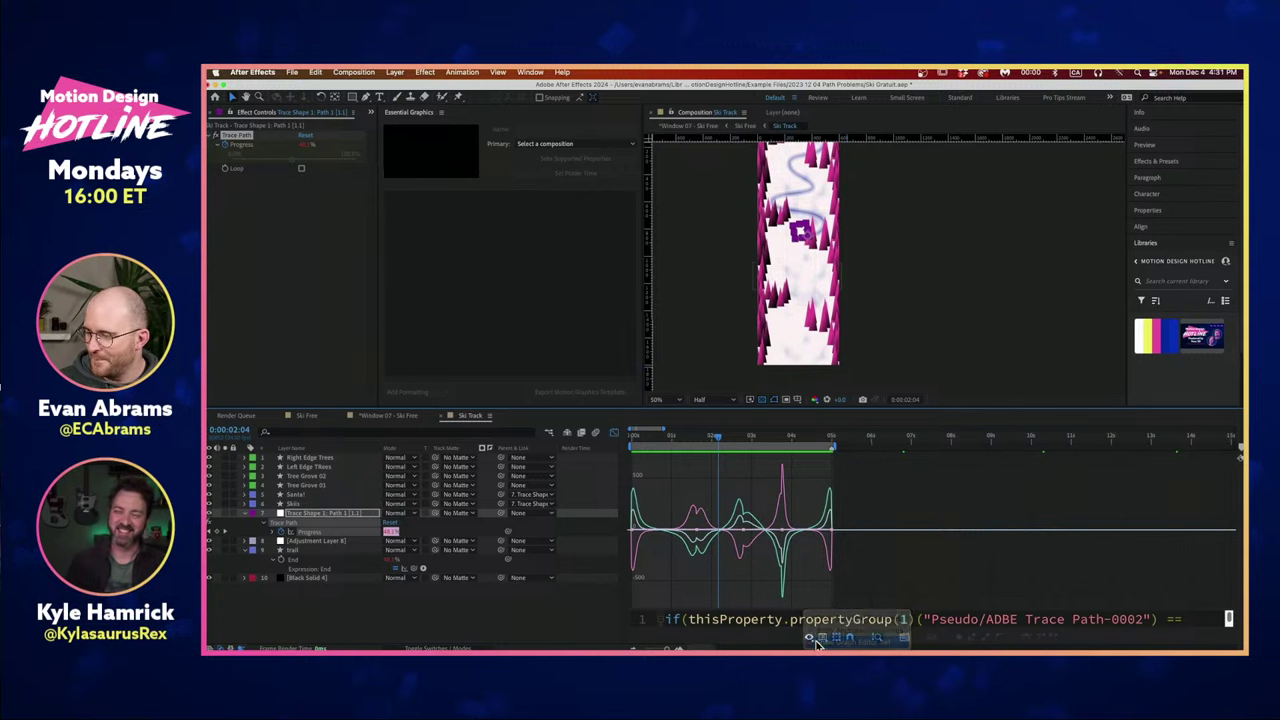
pyautogui.moveTo(866, 512); pyautogui.dragTo(628, 571)
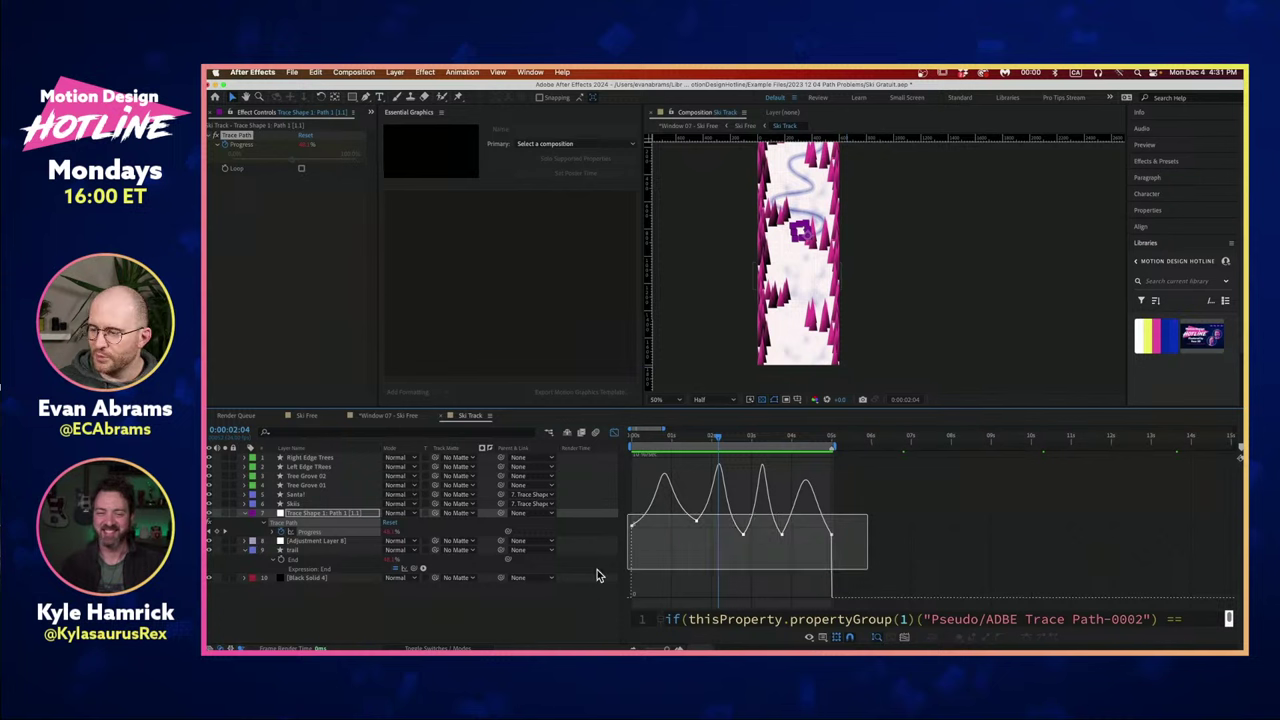
pyautogui.click(945, 553)
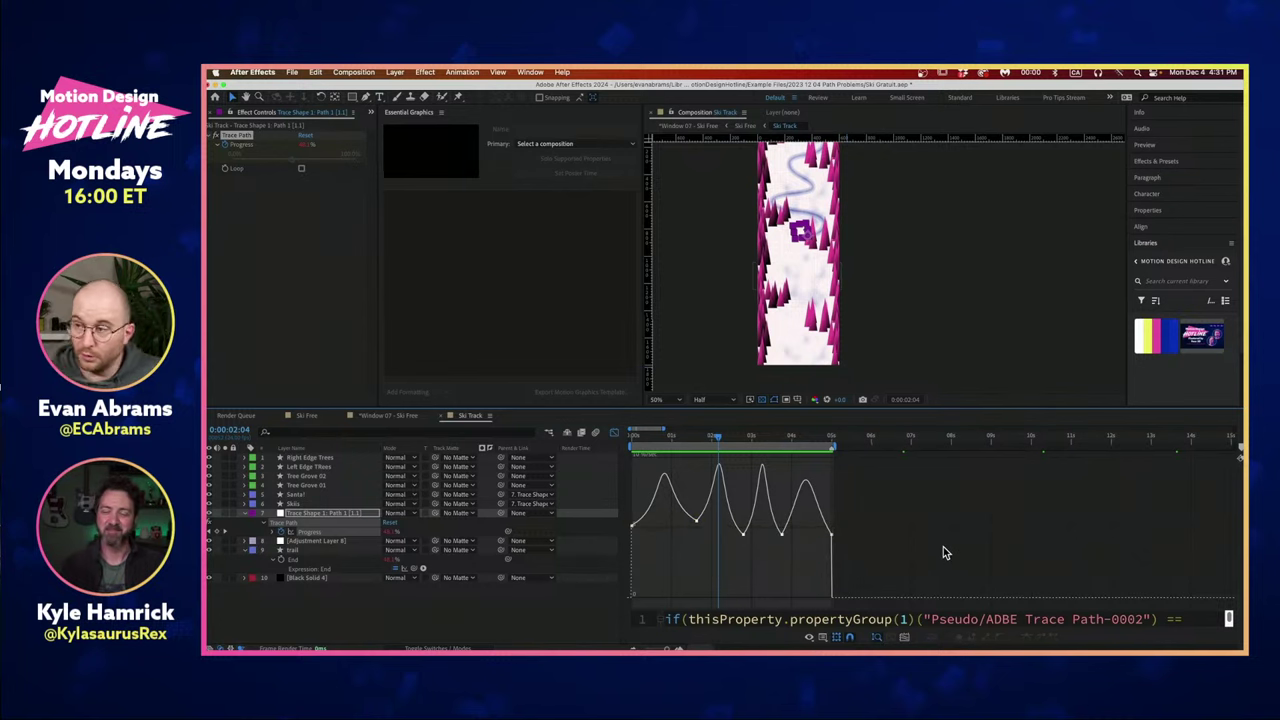
# Scrub and play the skier around the turns to compare the movement with the Progress speed dips, ending at 0:00:01:15.
pyautogui.scroll(2, 787, 225)
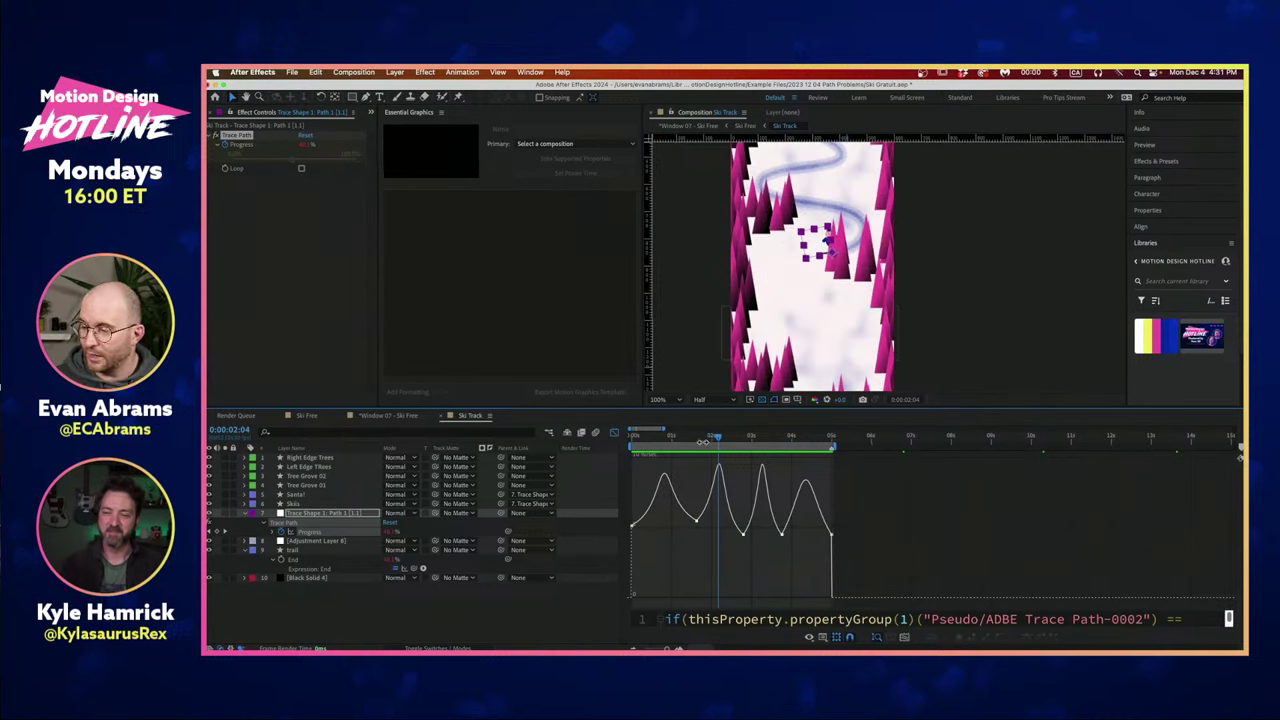
pyautogui.moveTo(703, 441)
pyautogui.mouseDown()
pyautogui.moveTo(675, 441)
pyautogui.moveTo(690, 441)
pyautogui.mouseUp()
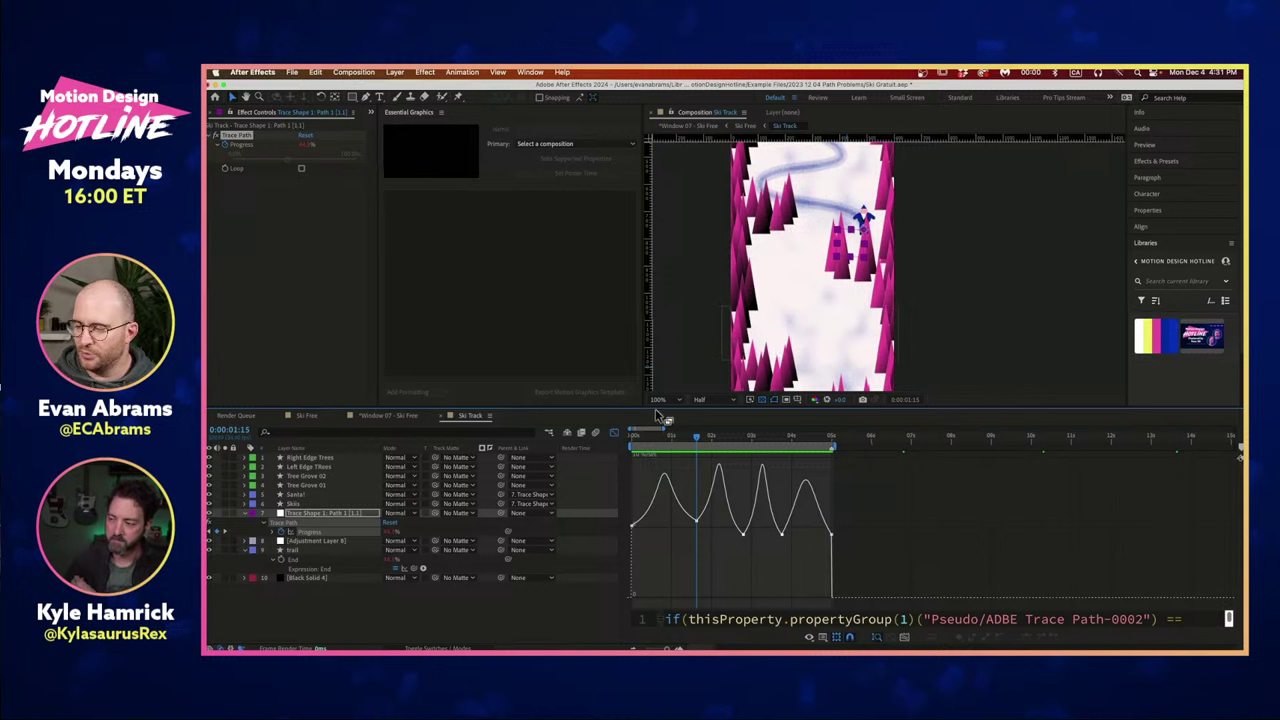
pyautogui.click(652, 440)
pyautogui.moveTo(652, 440)
pyautogui.mouseDown()
pyautogui.moveTo(636, 440)
pyautogui.moveTo(666, 438)
pyautogui.mouseUp()
pyautogui.press('space')
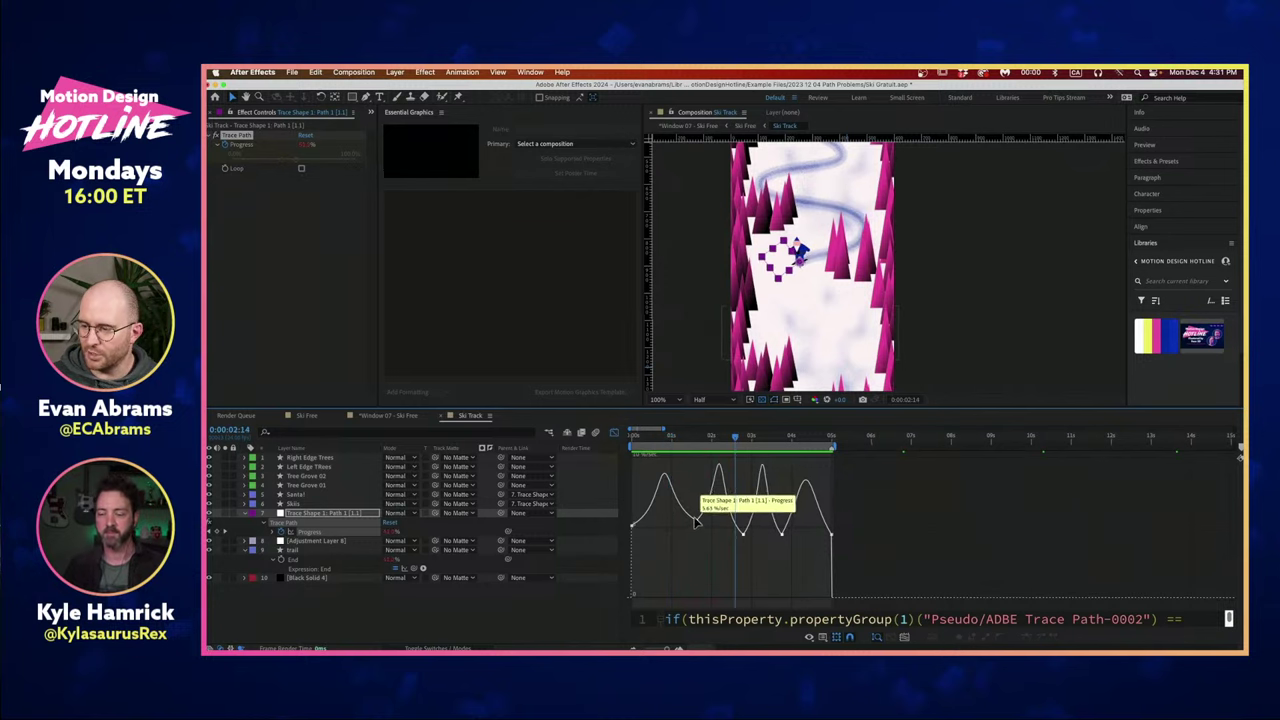
pyautogui.click(699, 440)
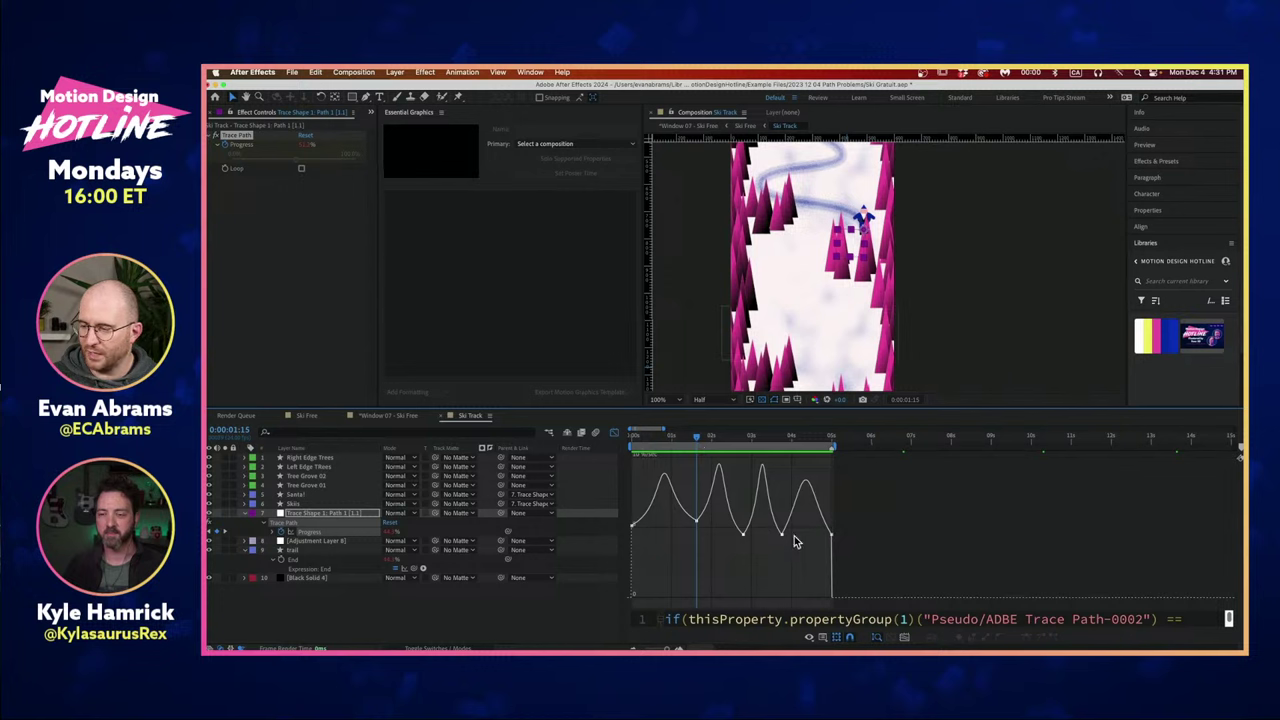
# Delete the Progress keyframes between the first and last ones, and apply Easy Ease to those two.
pyautogui.moveTo(795, 541); pyautogui.dragTo(737, 556)
pyautogui.press('Delete')
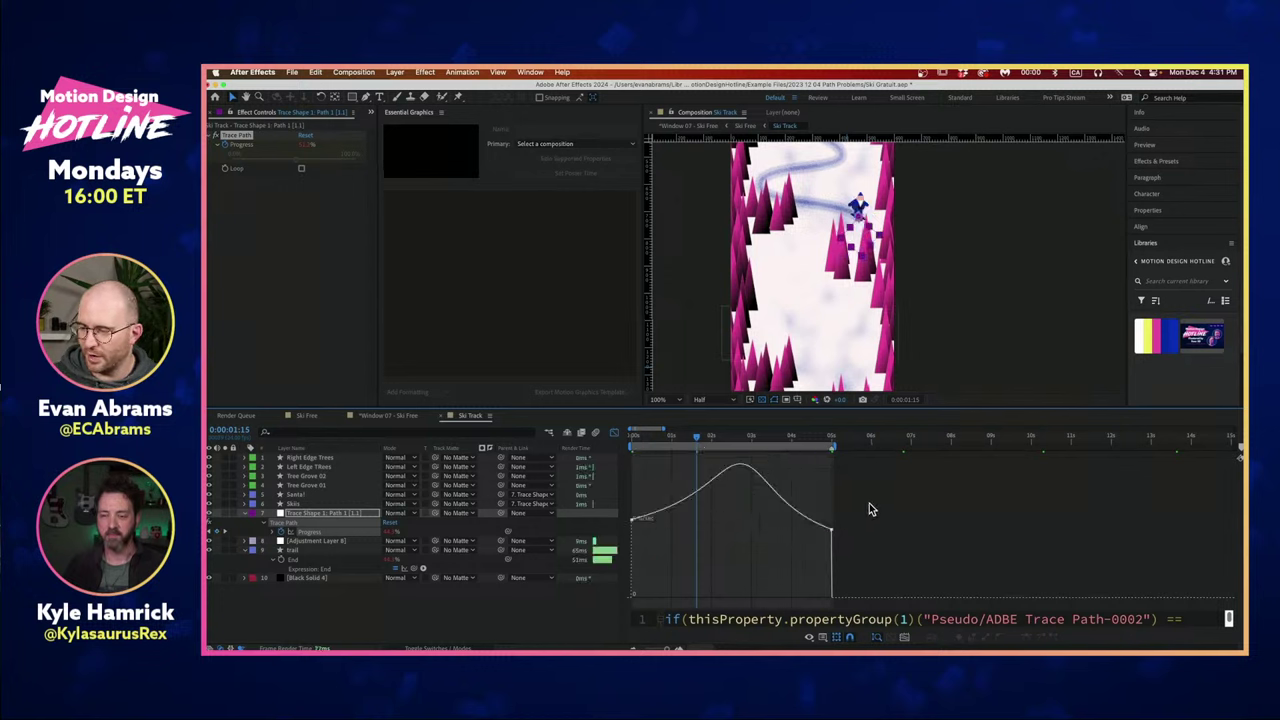
pyautogui.moveTo(870, 510); pyautogui.dragTo(628, 545)
pyautogui.press('F9')
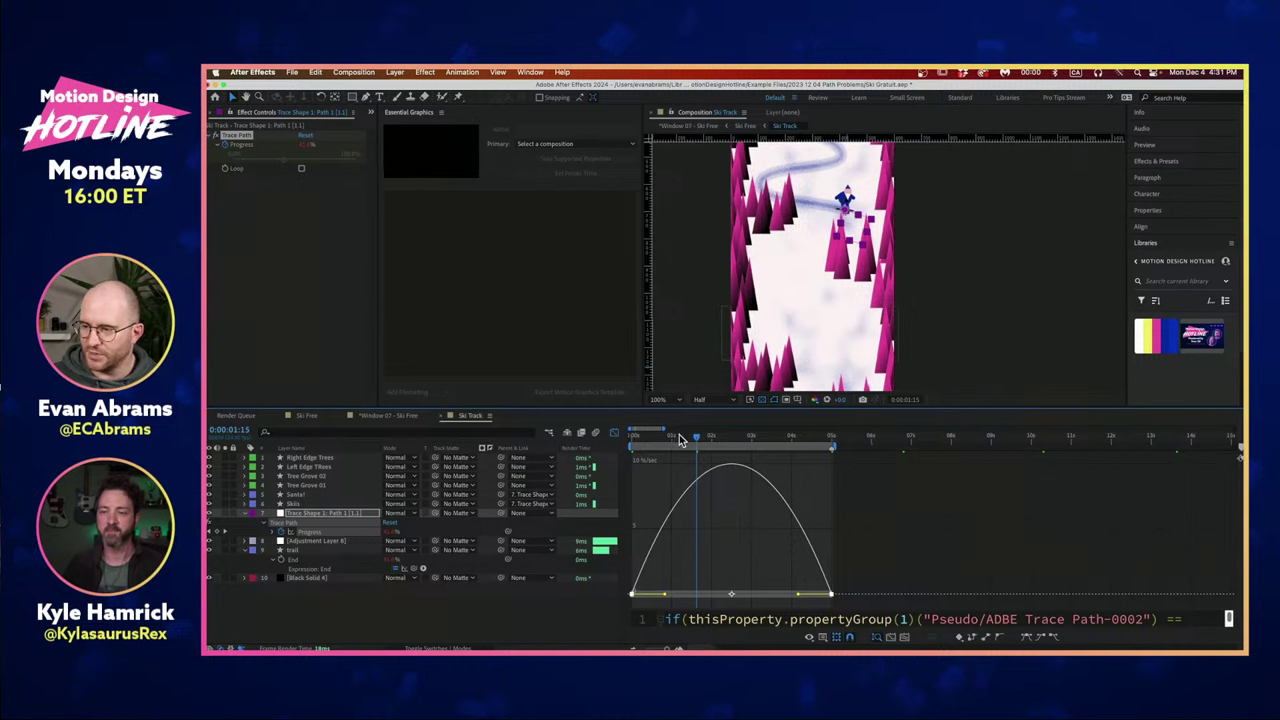
# Preview the eased movement, and add a Progress keyframe at 0:00:01:22 with its speed lowered to about 4.86 %/sec.
pyautogui.press('space')
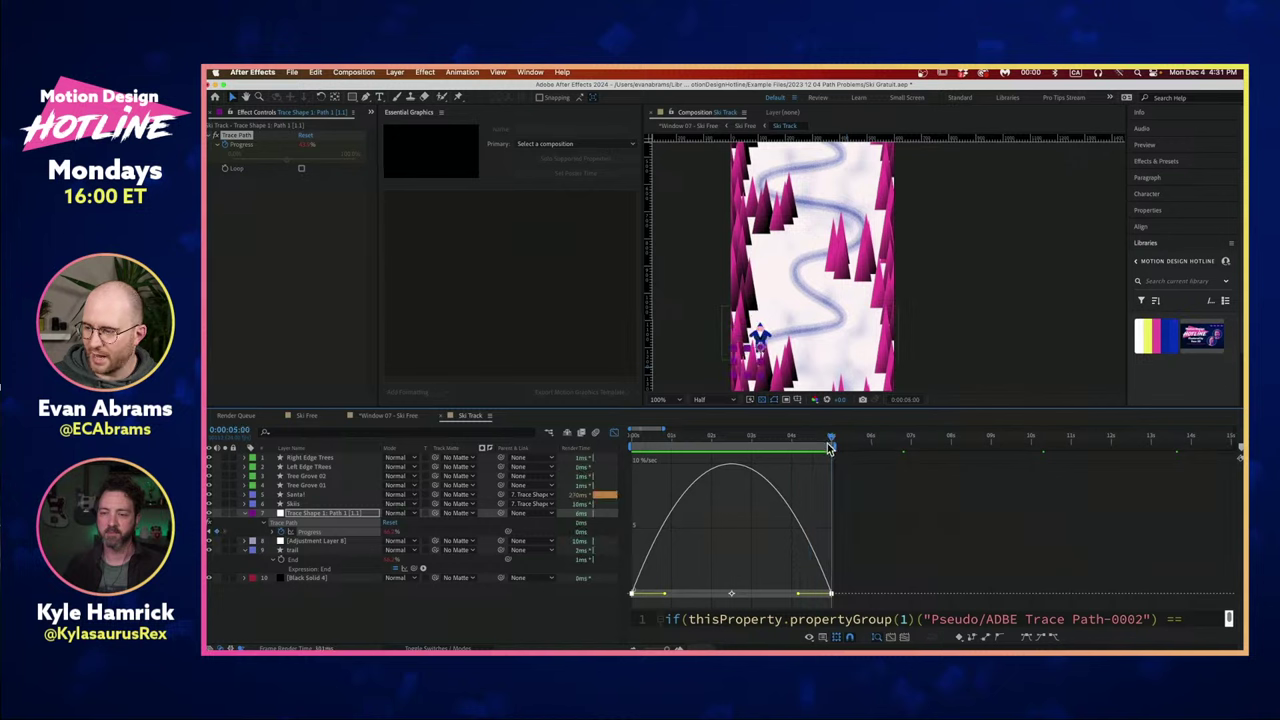
pyautogui.moveTo(828, 447); pyautogui.dragTo(709, 460)
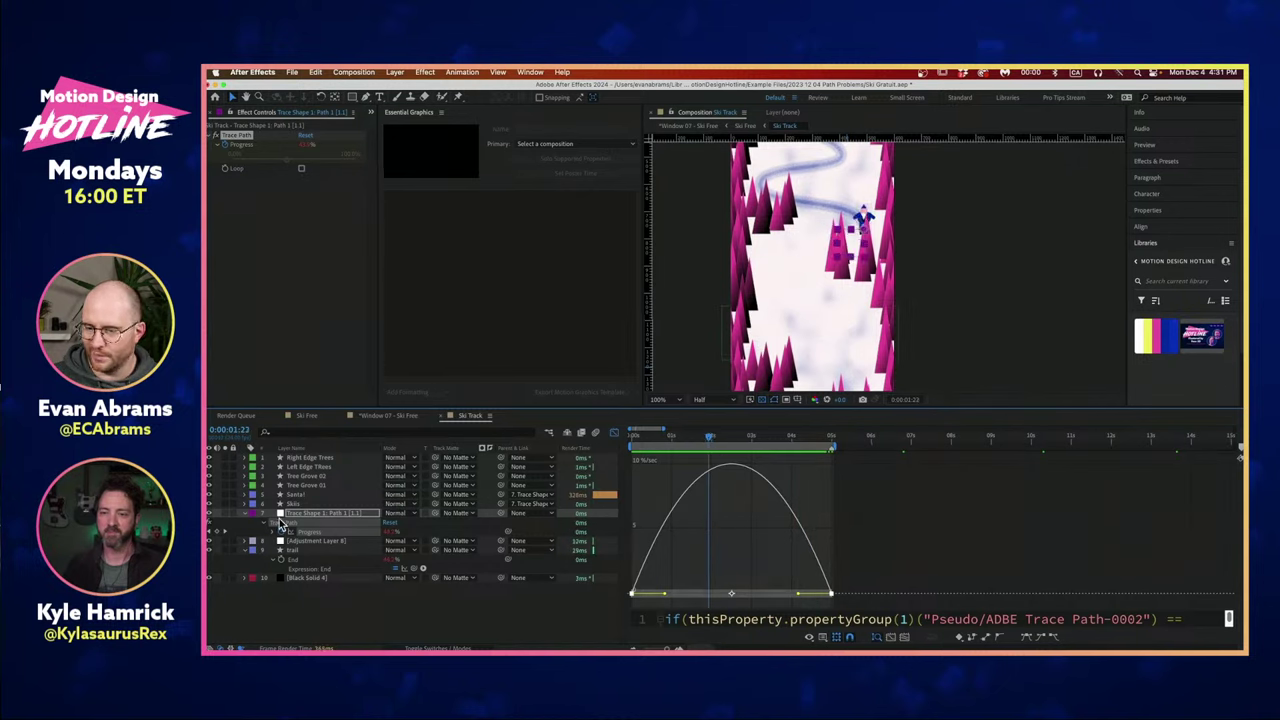
pyautogui.click(218, 532)
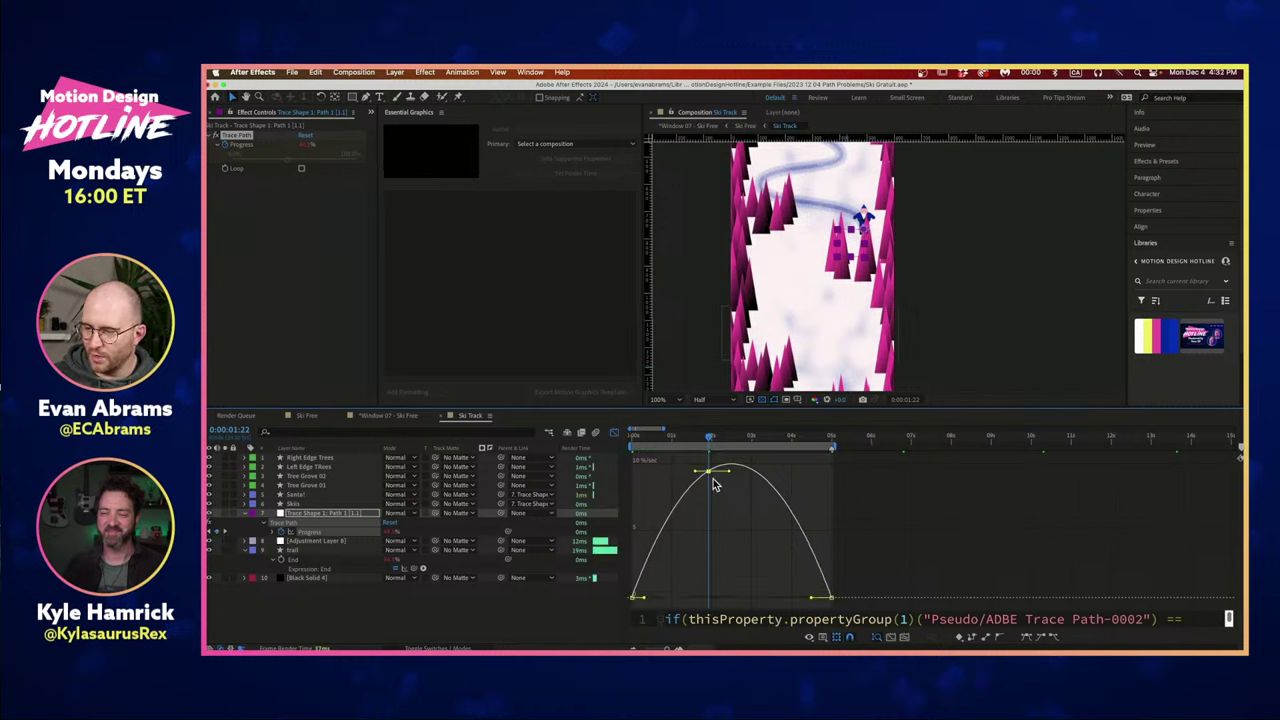
pyautogui.moveTo(709, 471); pyautogui.dragTo(709, 537)
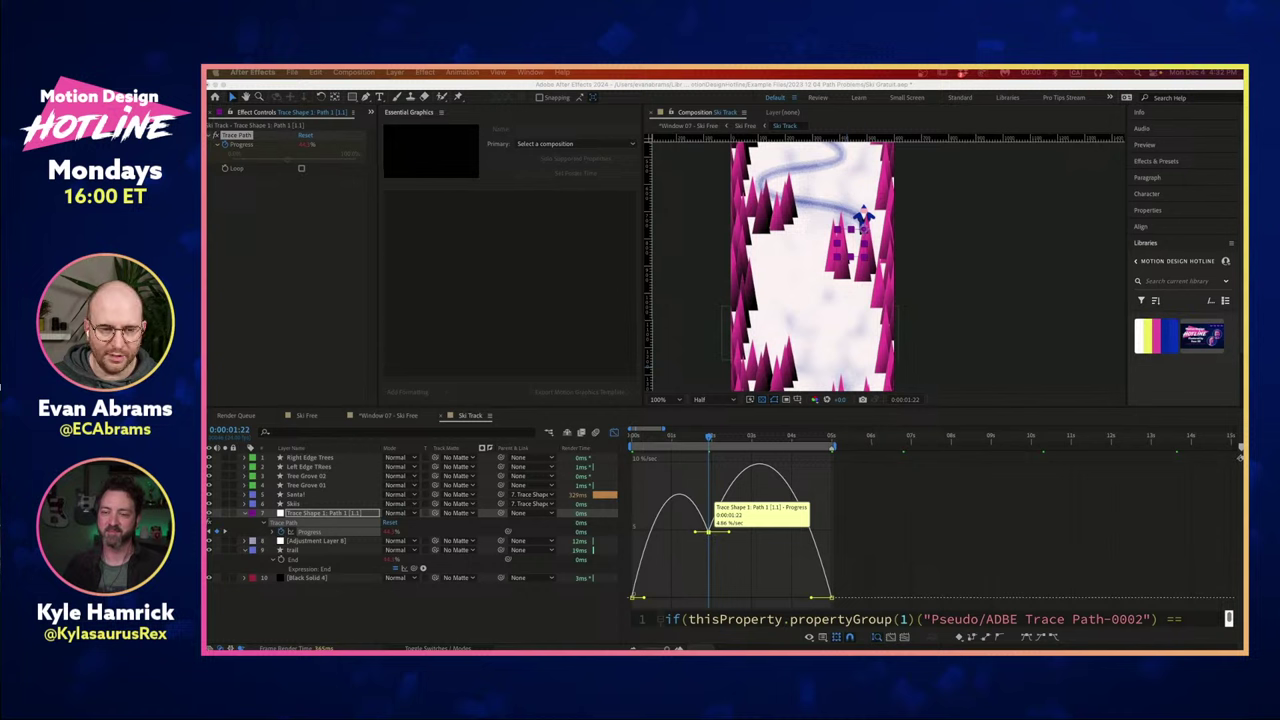
# Check the new keyframe's velocity settings, lower its speed to about 3.7 %/sec, and preview the result from 0:00:00:22.
pyautogui.press('super+shift+k')
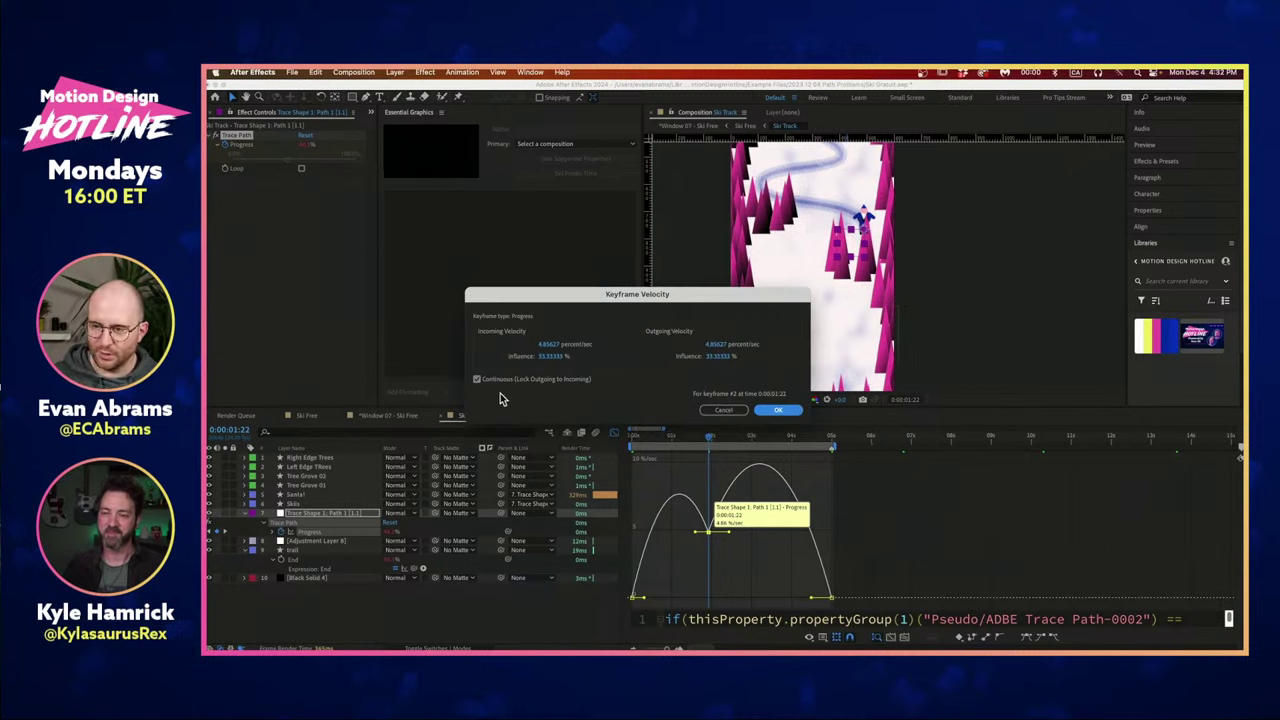
pyautogui.click(785, 413)
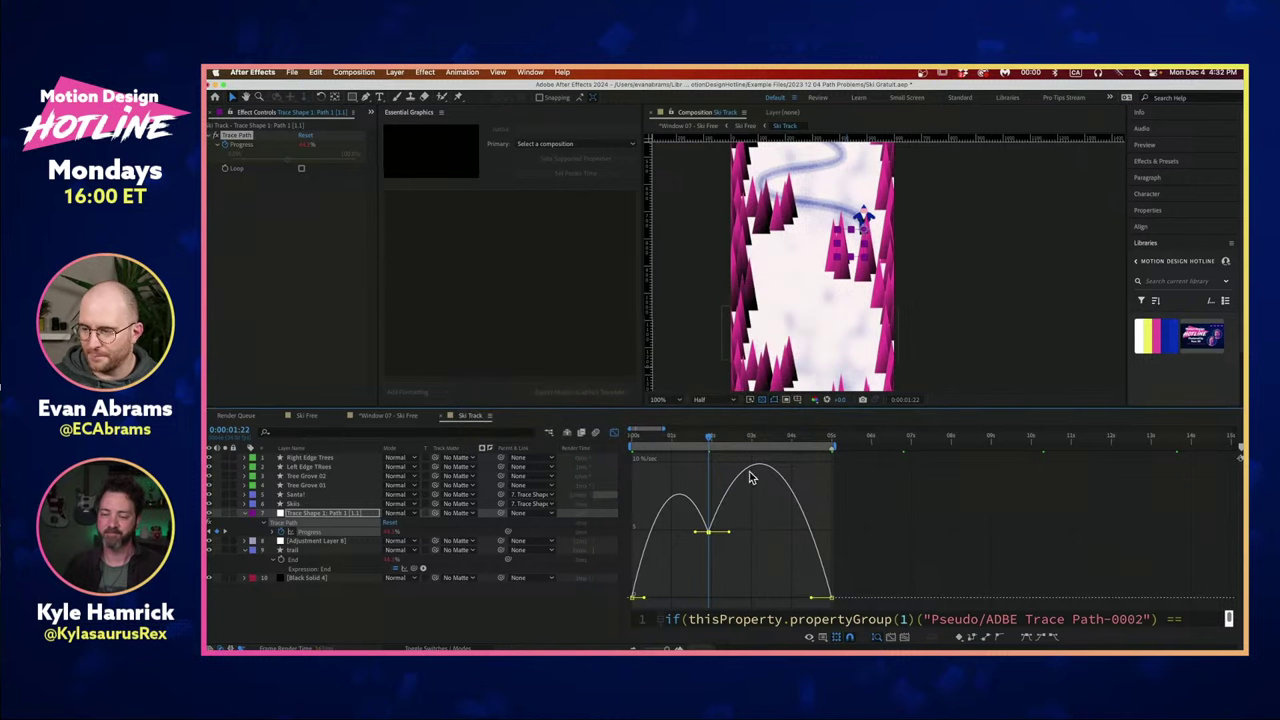
pyautogui.moveTo(714, 537)
pyautogui.mouseDown()
pyautogui.moveTo(713, 518)
pyautogui.moveTo(712, 557)
pyautogui.mouseUp()
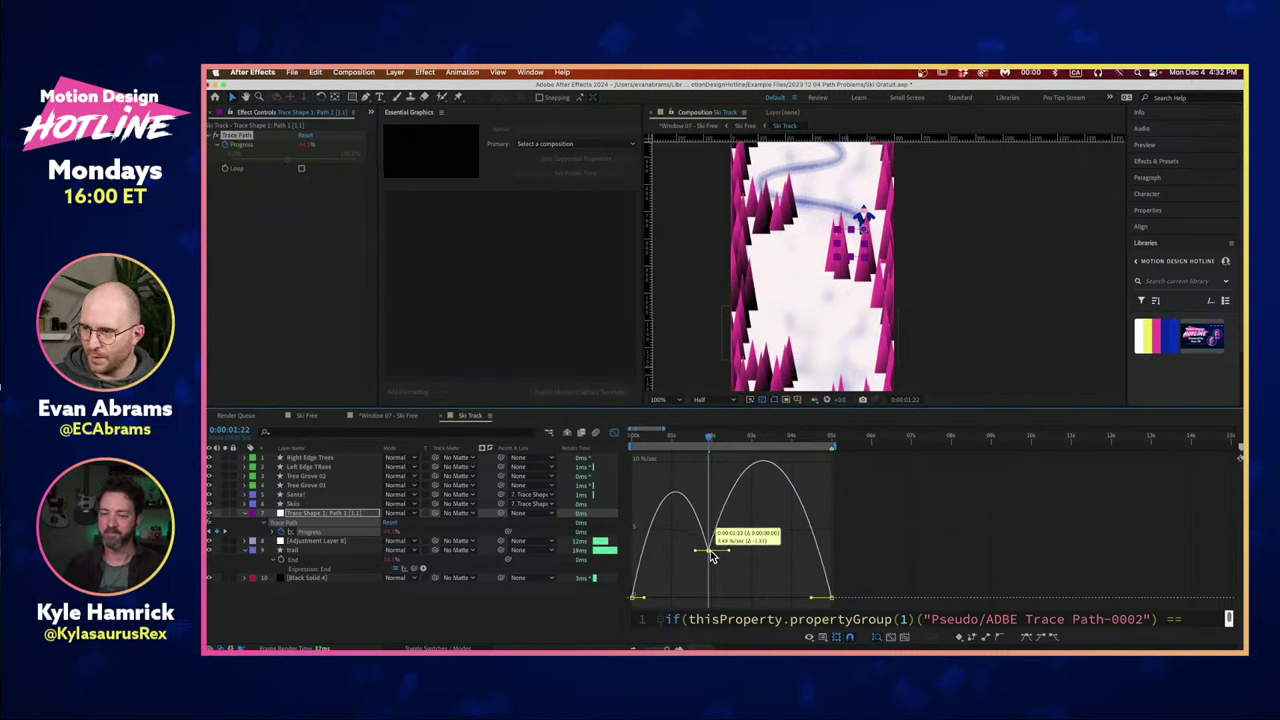
pyautogui.click(670, 437)
pyautogui.press('space')
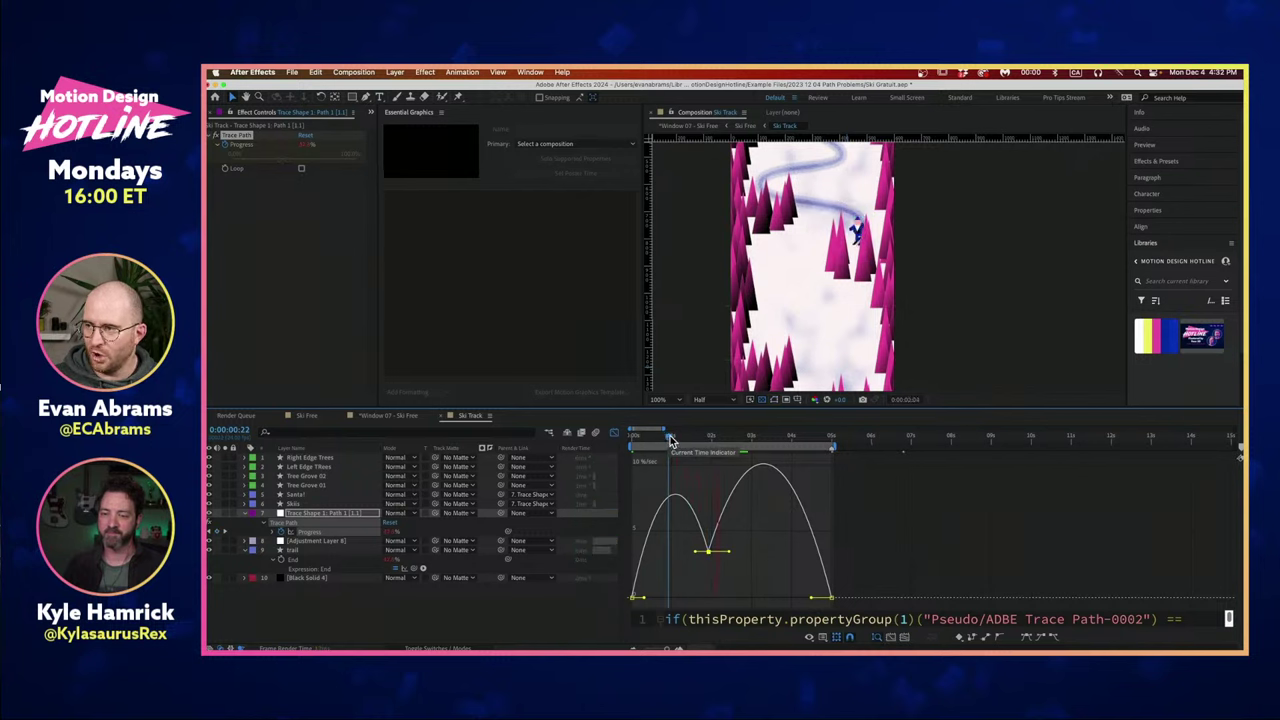
# Undo the experimental Progress changes back to the original multi-keyframe speed curve and play the skier's movement.
pyautogui.press('super+z')
pyautogui.press('super+z')
pyautogui.press('super+z')
pyautogui.press('super+z')
pyautogui.press('super+z')
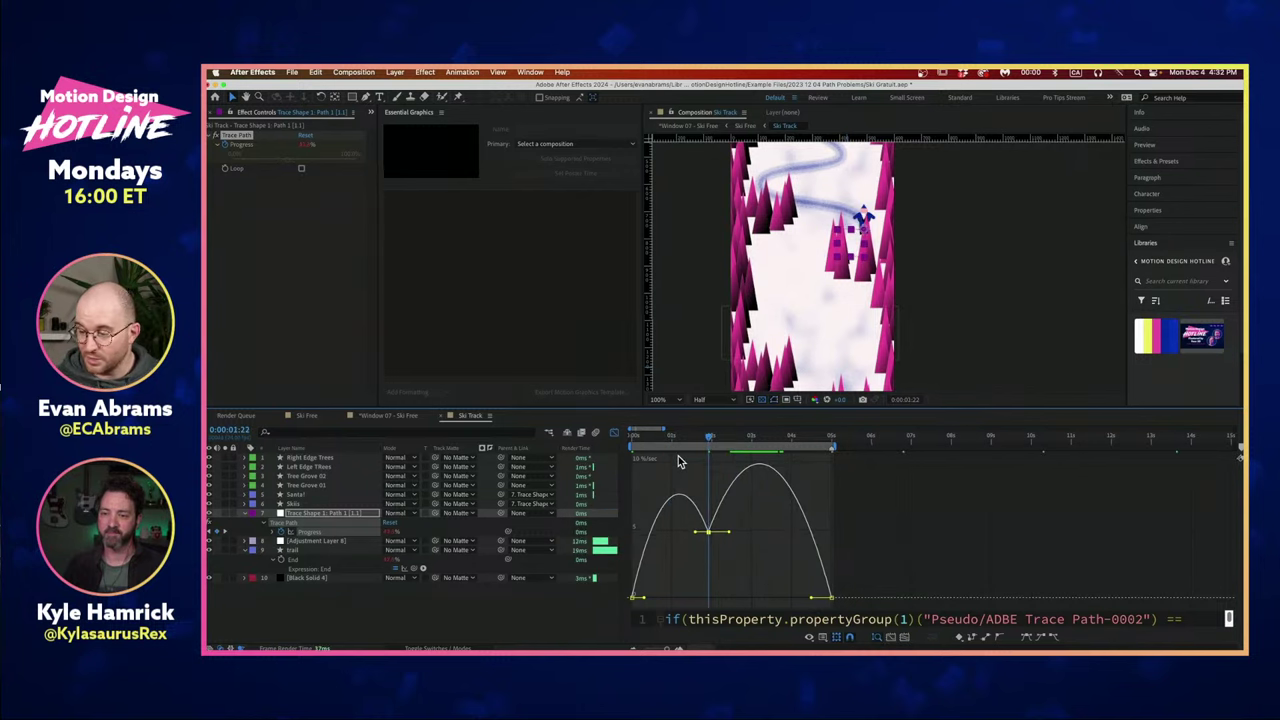
pyautogui.click(738, 550)
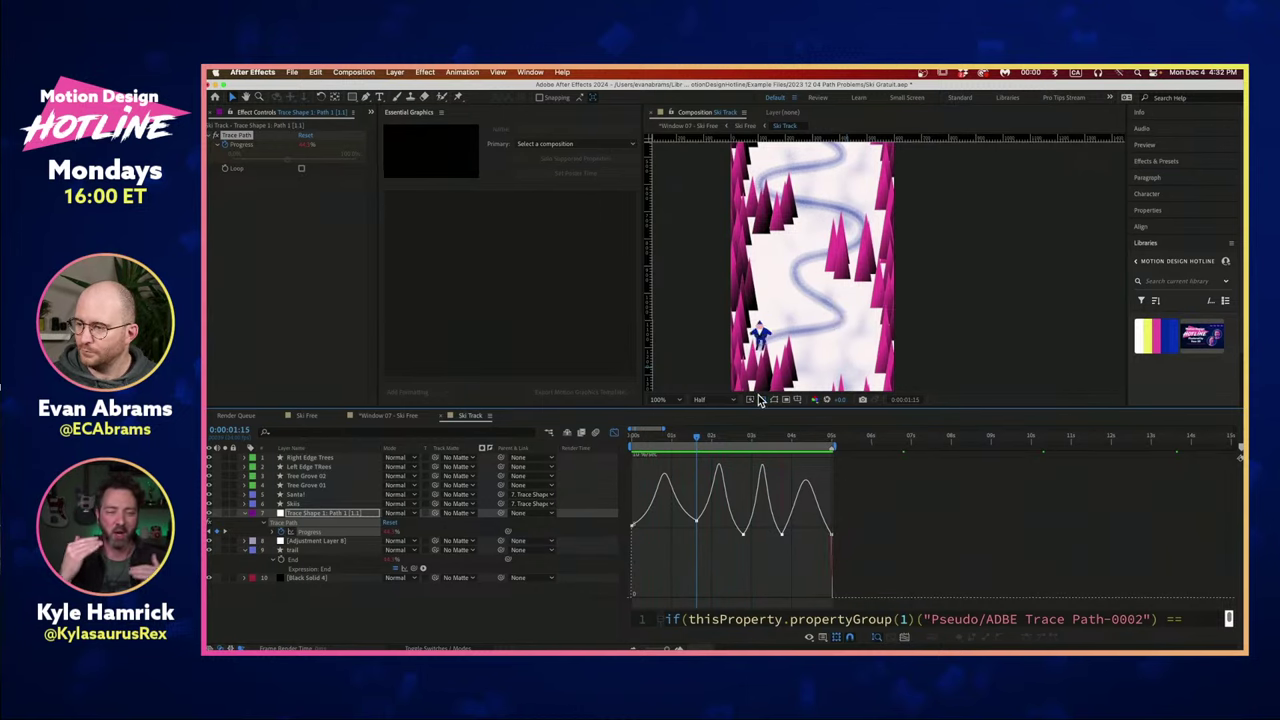
pyautogui.press('space')
# Switch Trace Path Progress to the value graph and examine its curve, selecting the keyframe at 0:00:01:15.
pyautogui.click(312, 531)
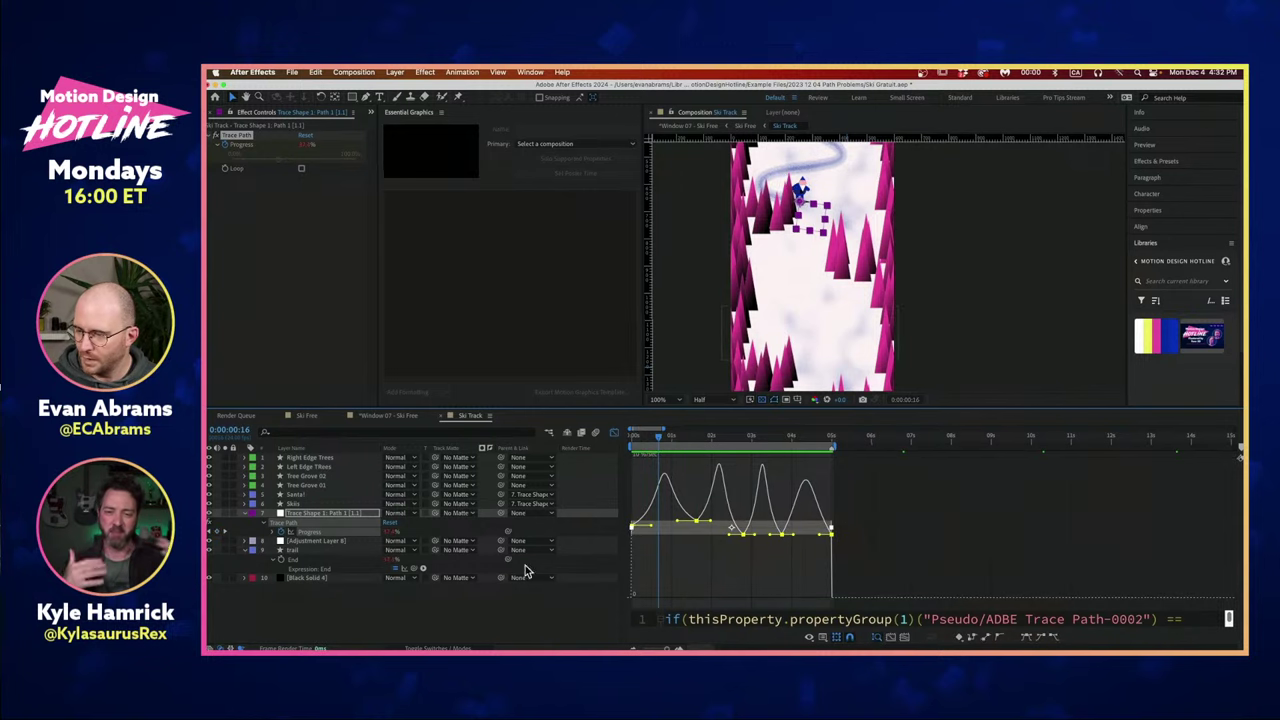
pyautogui.click(836, 638)
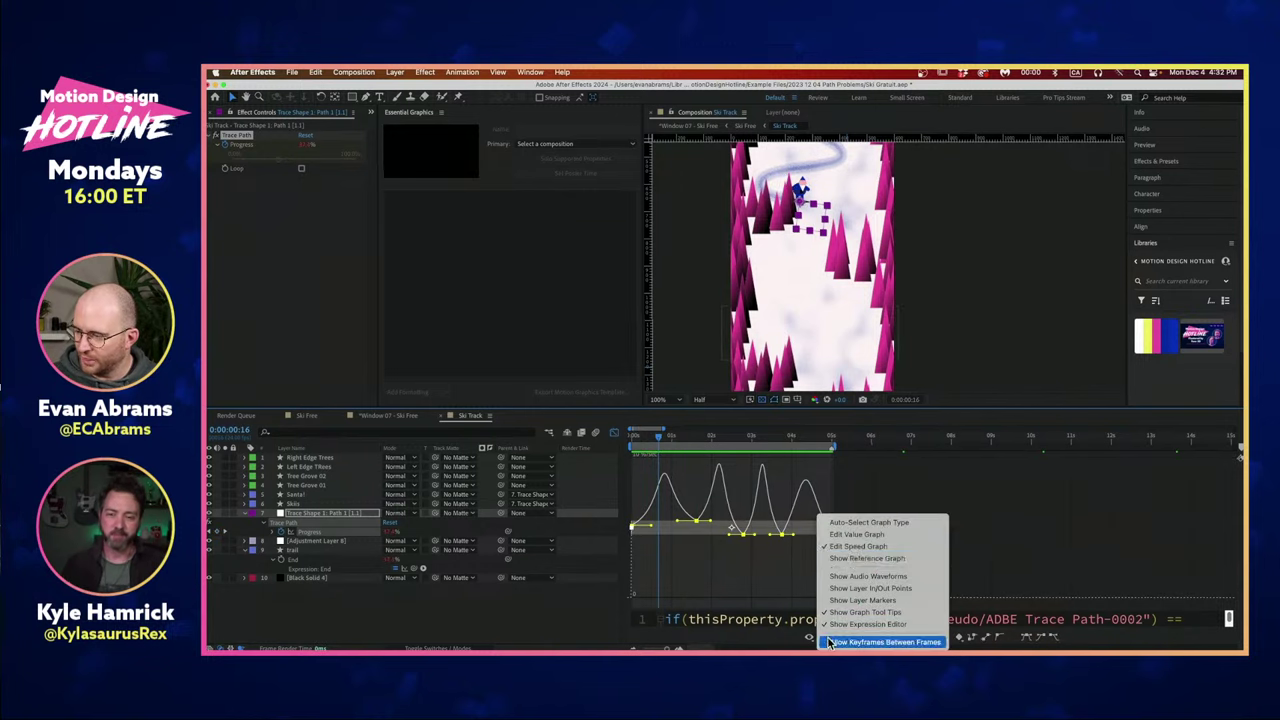
pyautogui.click(850, 531)
pyautogui.click(856, 541)
pyautogui.scroll(2, 732, 537)
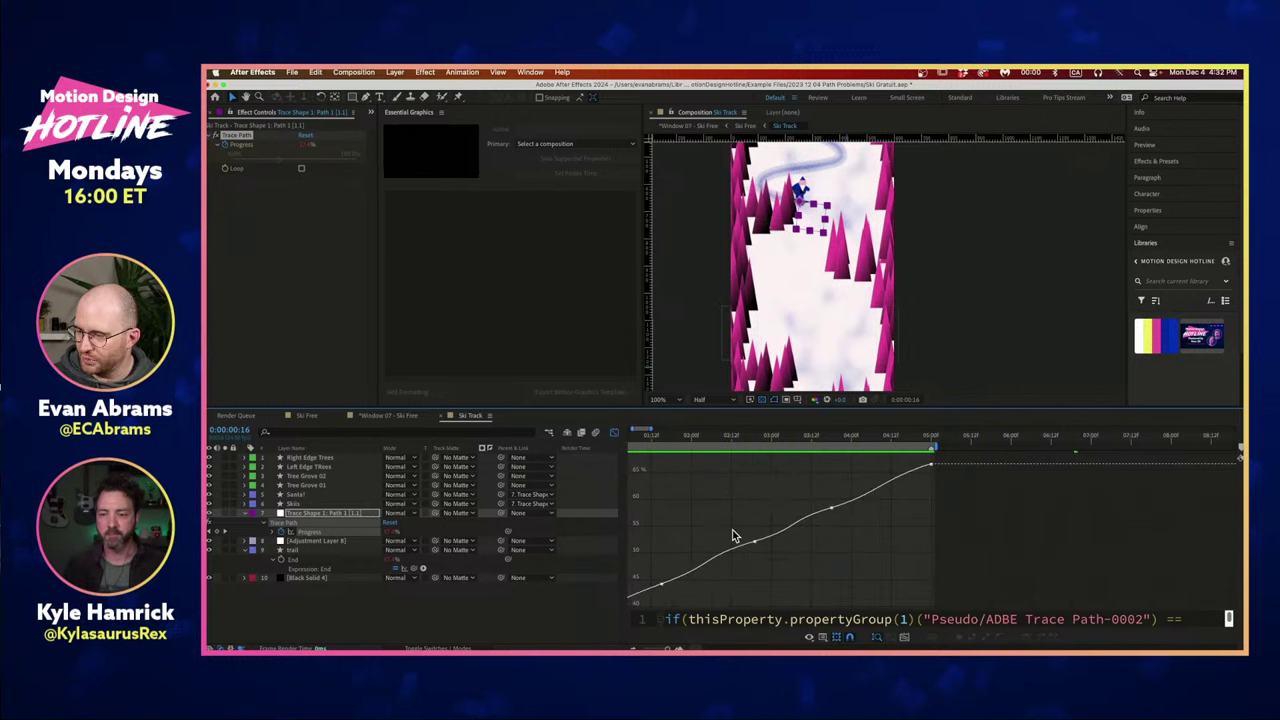
pyautogui.moveTo(876, 527); pyautogui.dragTo(965, 472)
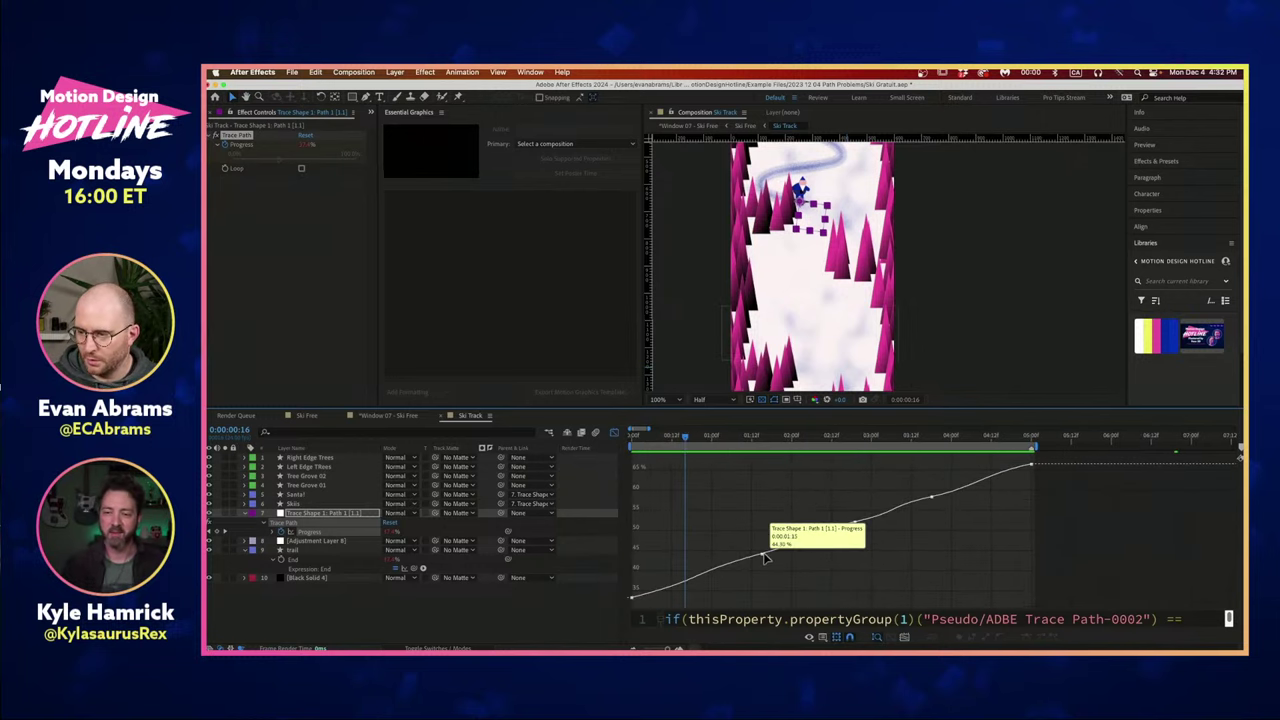
pyautogui.click(770, 553)
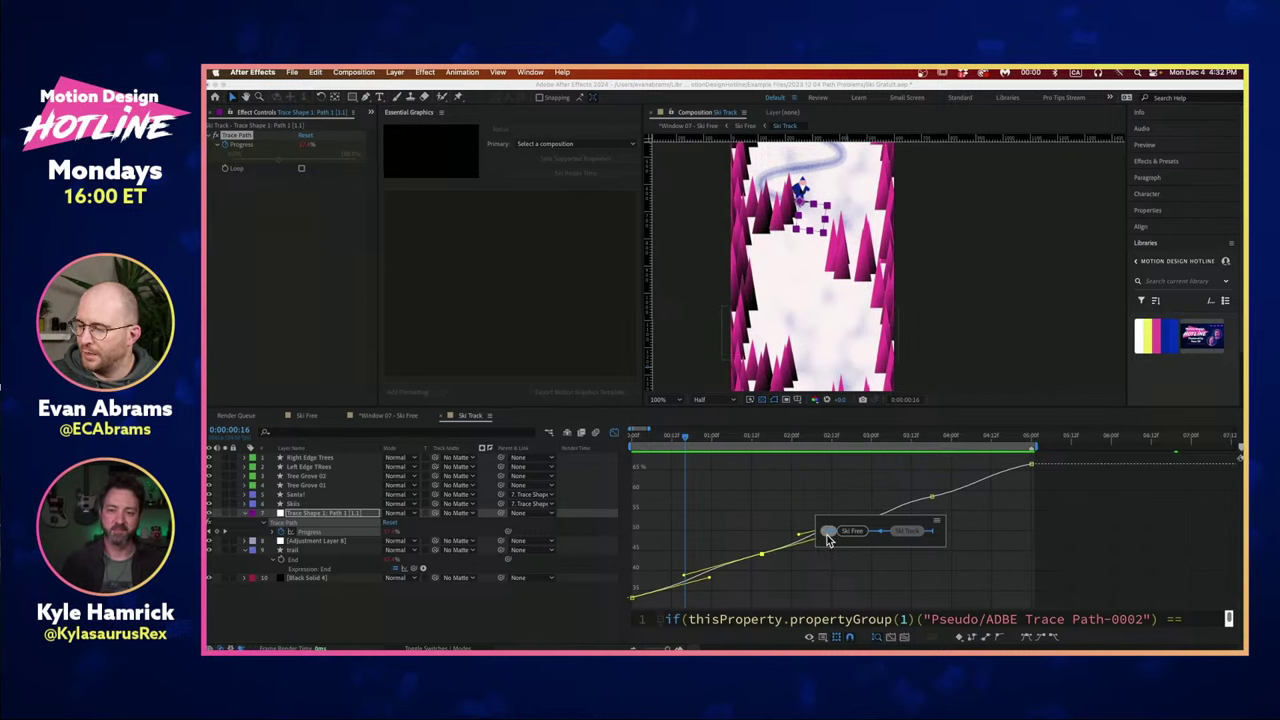
# Go to the Ski Free composition, view the Ski Track layer's Time Remap and Position graphs, and reopen the Ski Track precomp.
pyautogui.click(829, 532)
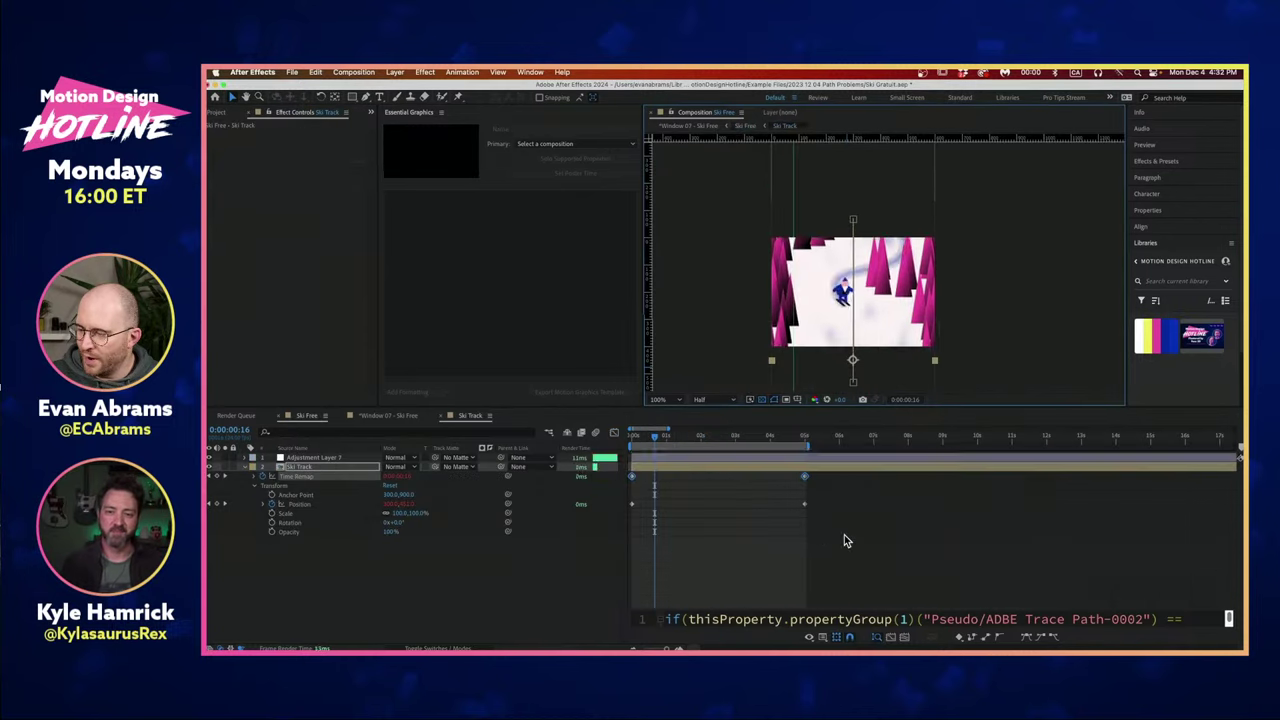
pyautogui.click(310, 480)
pyautogui.click(614, 432)
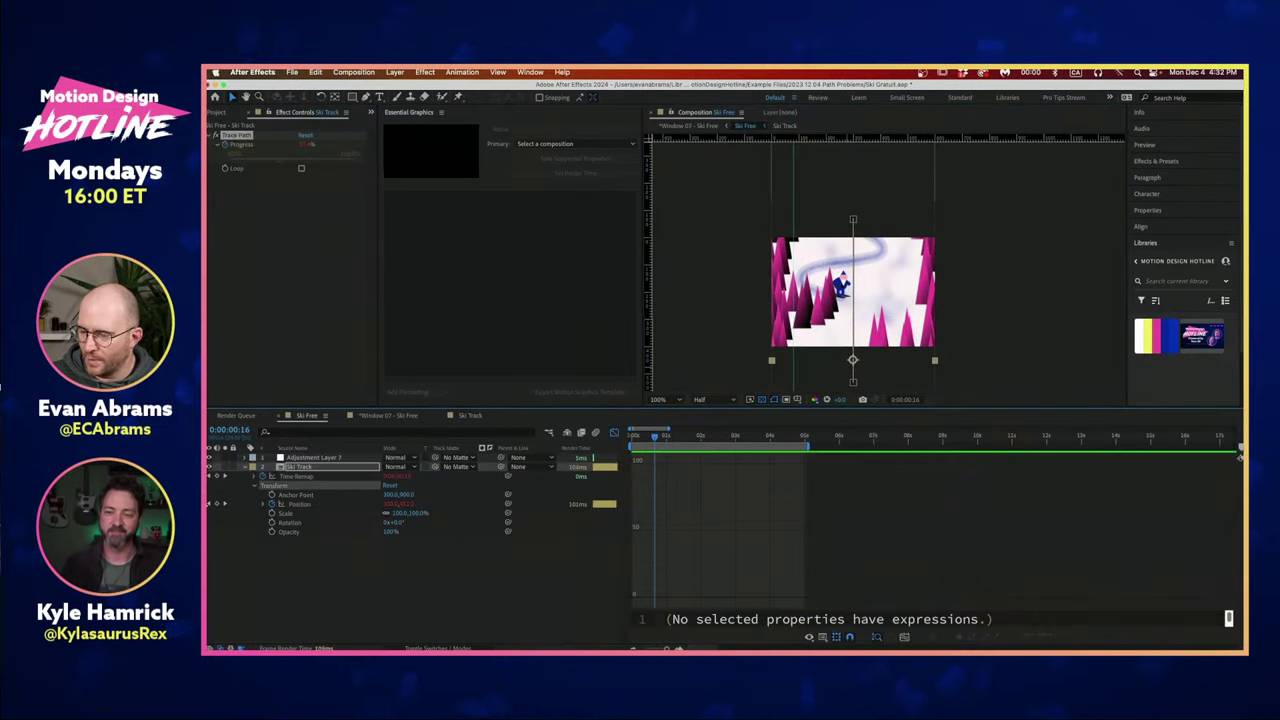
pyautogui.click(305, 481)
pyautogui.click(307, 505)
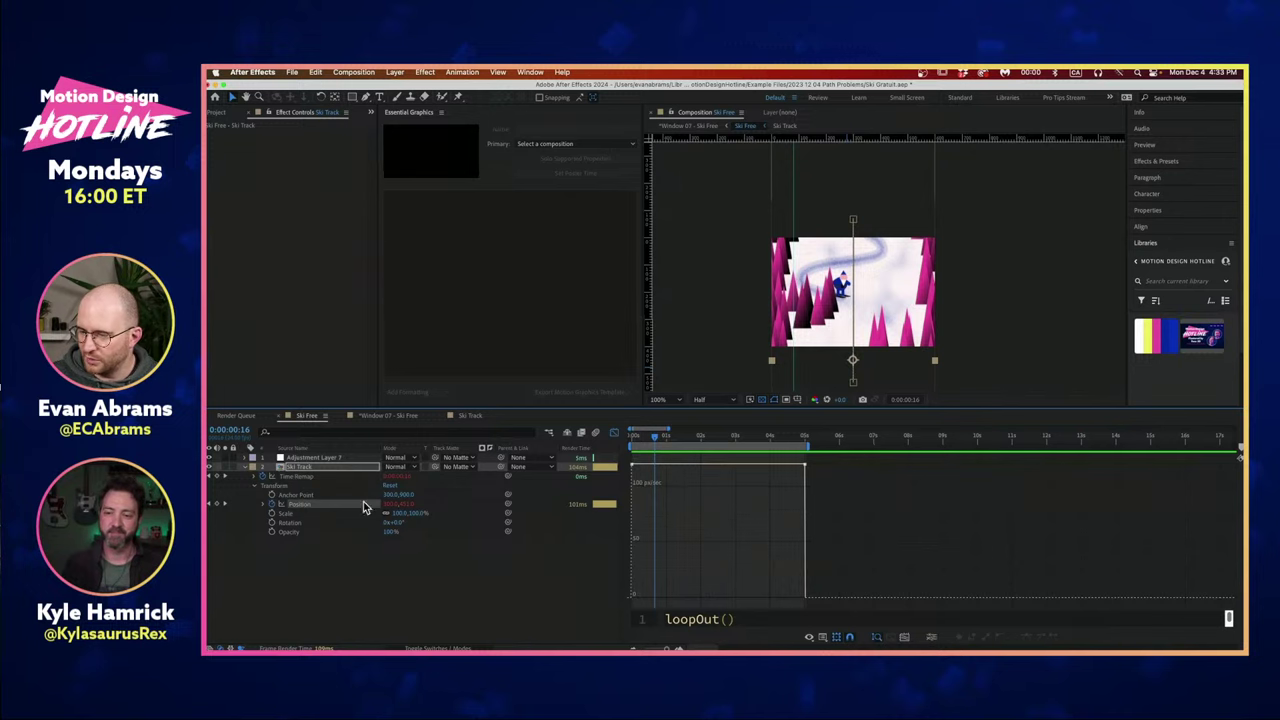
pyautogui.click(311, 479)
pyautogui.doubleClick(346, 468)
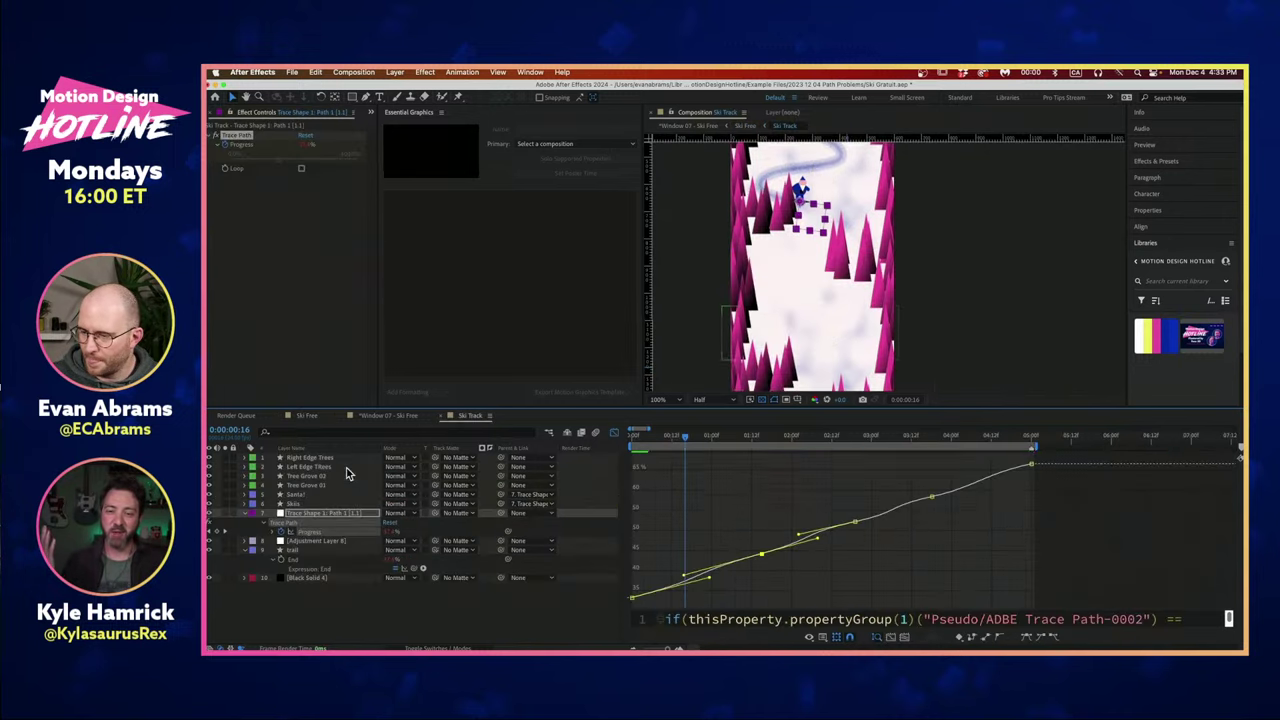
# Return Trace Path Progress to the speed graph, clear the keyframe selection, and scrub the skier past the second keyframe.
pyautogui.click(311, 533)
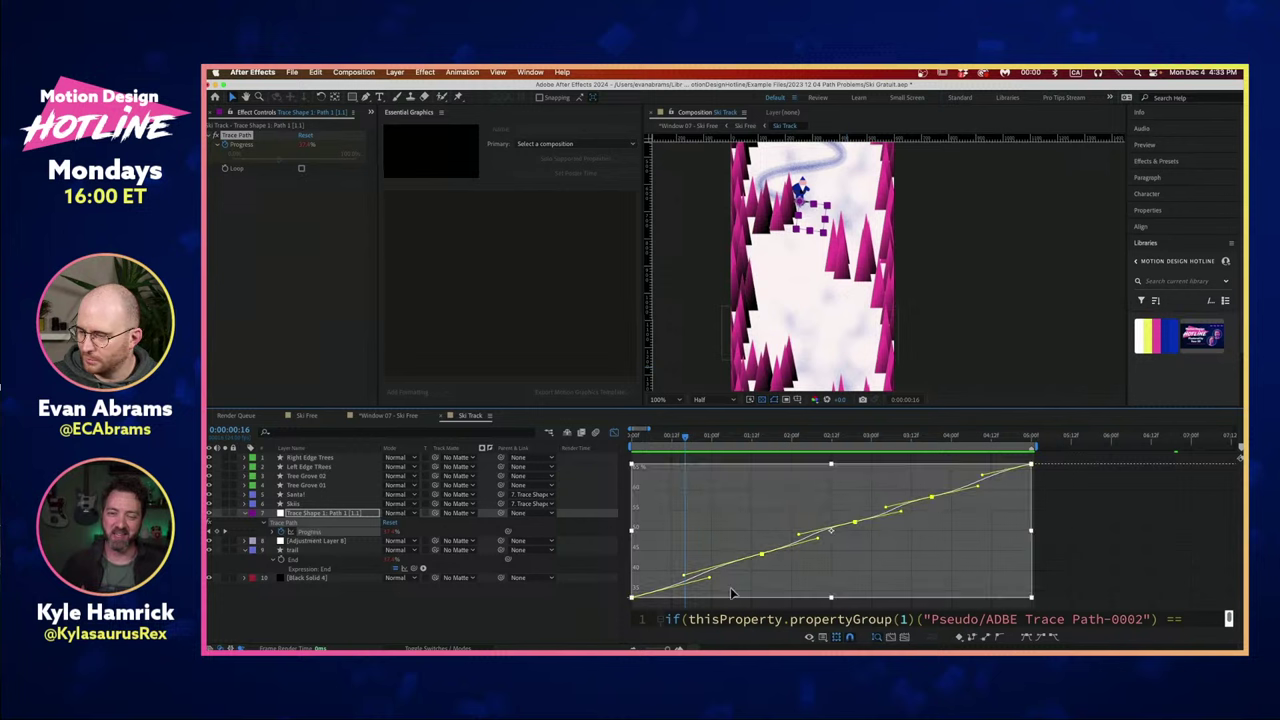
pyautogui.click(823, 637)
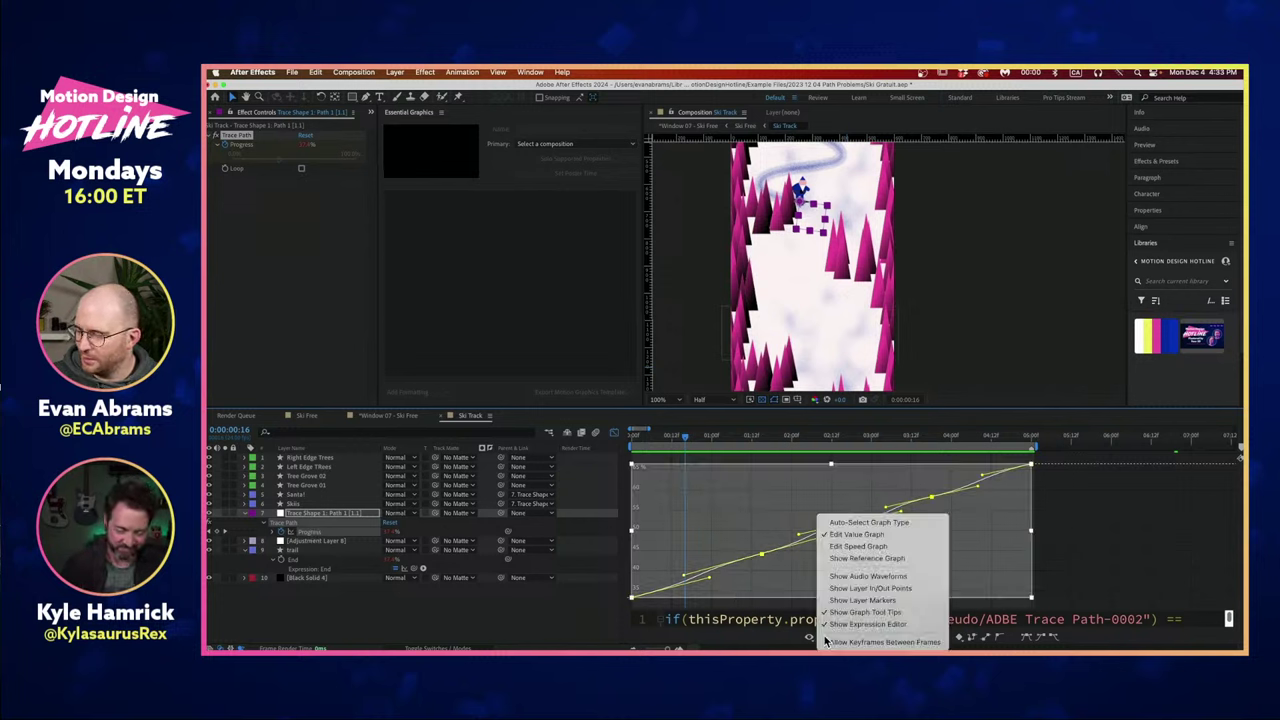
pyautogui.click(877, 548)
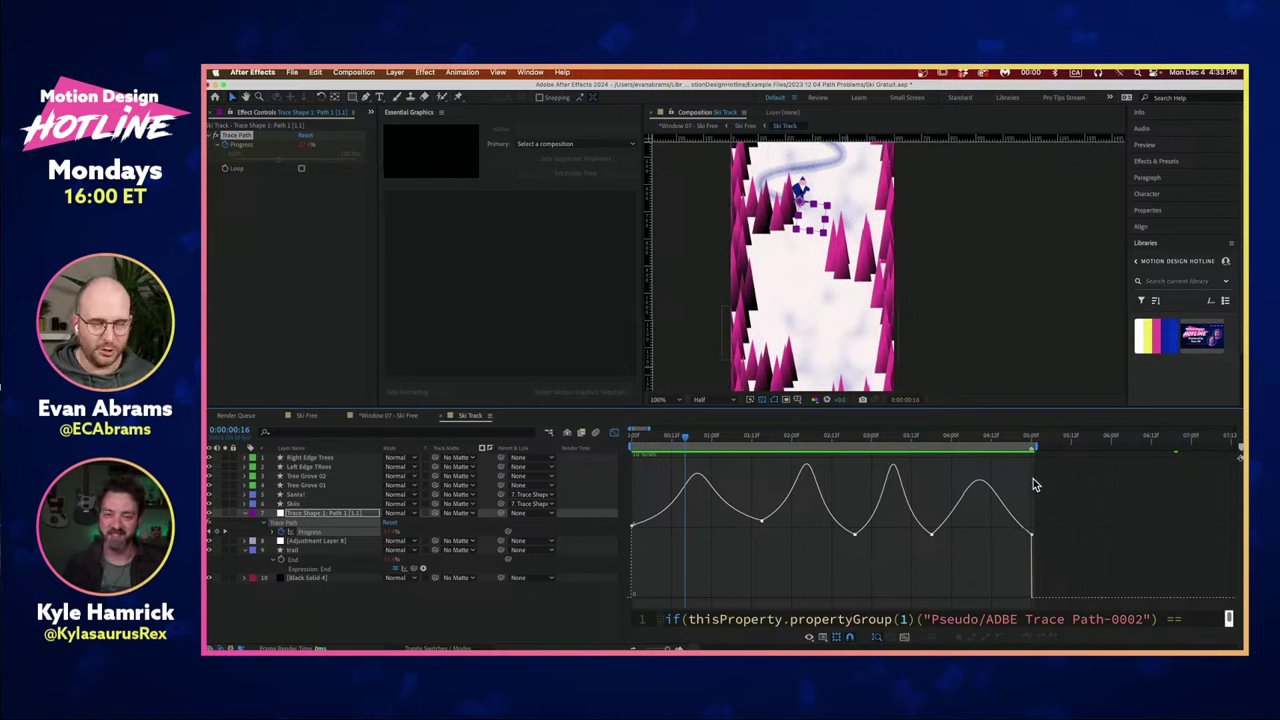
pyautogui.moveTo(1060, 492); pyautogui.dragTo(626, 586)
pyautogui.click(722, 484)
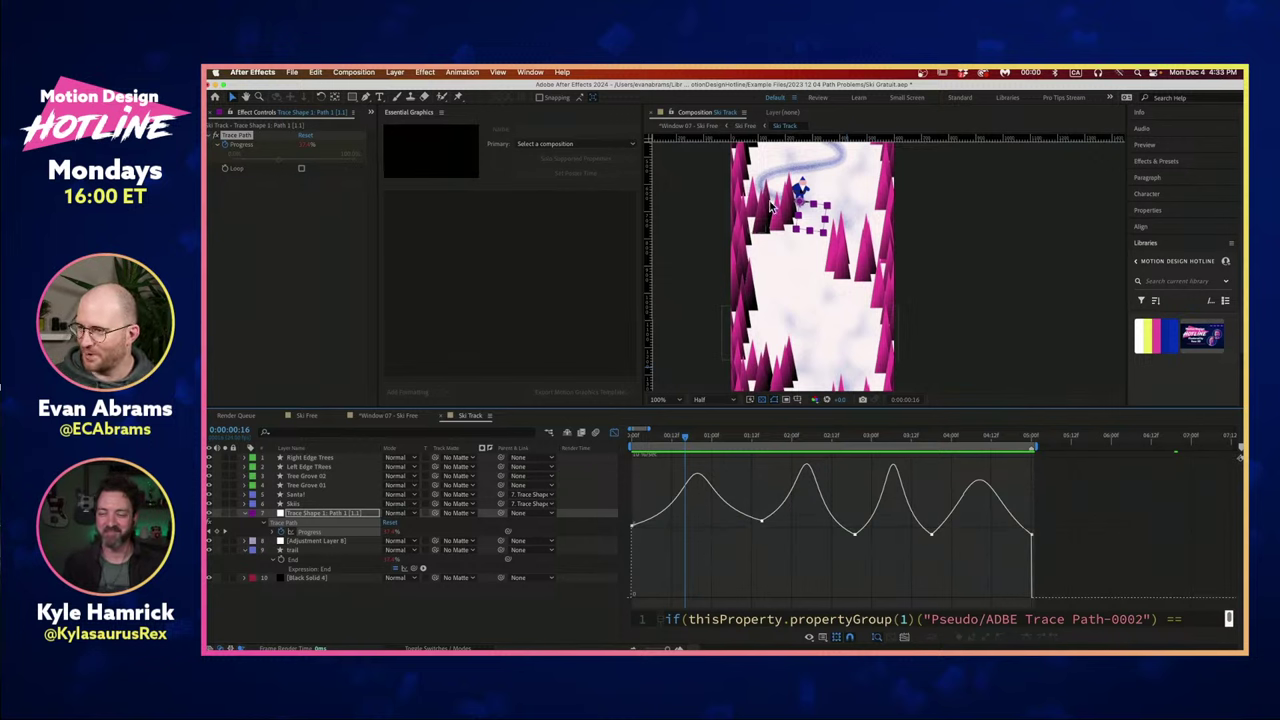
pyautogui.scroll(-2, 770, 205)
pyautogui.moveTo(745, 437); pyautogui.dragTo(783, 488)
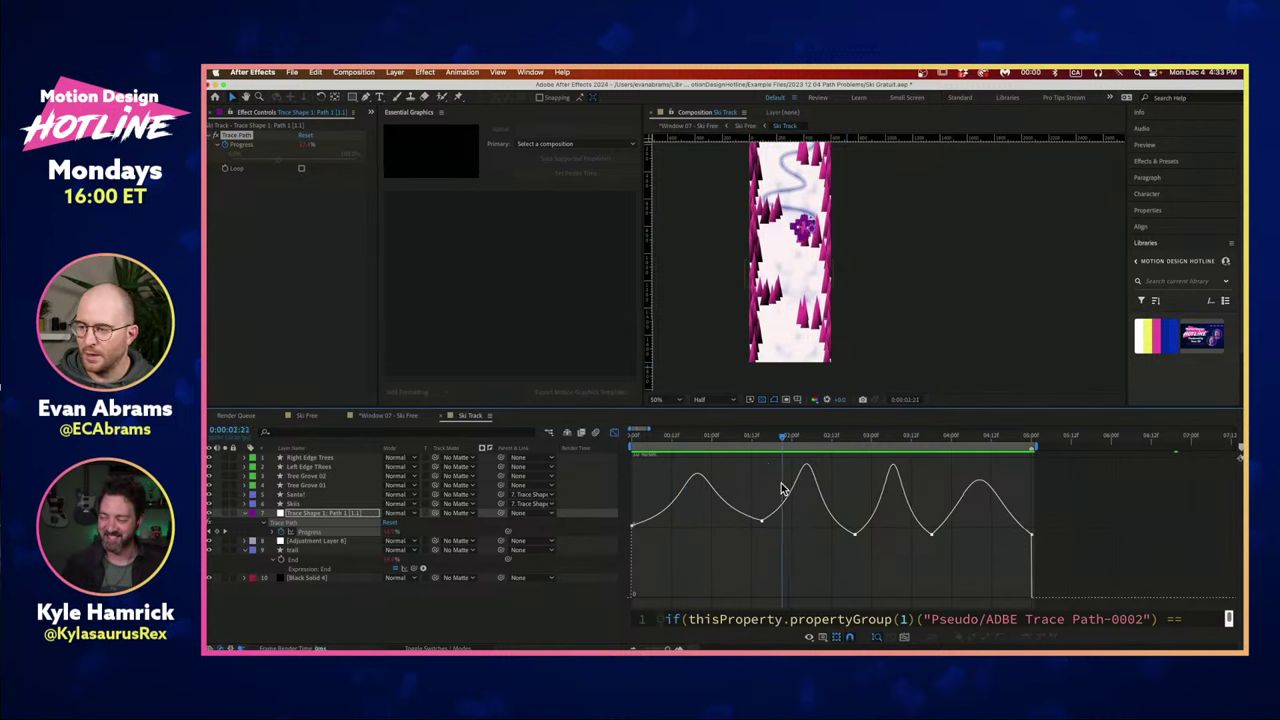
# Leave the graph view for the layer timeline, magnify the skier to 200%, and scrub back to 0:00:01:01.
pyautogui.click(612, 432)
pyautogui.scroll(2, 780, 215)
pyautogui.scroll(2, 780, 215)
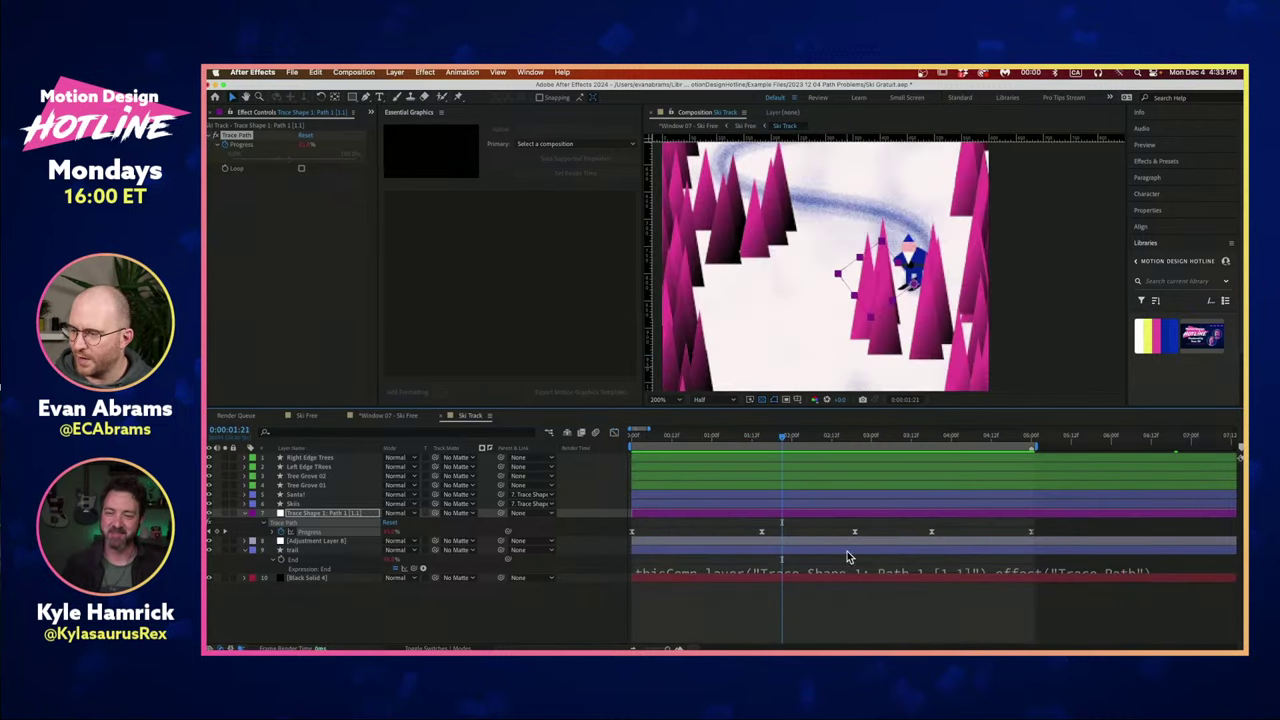
pyautogui.click(791, 605)
pyautogui.moveTo(820, 443); pyautogui.dragTo(714, 439)
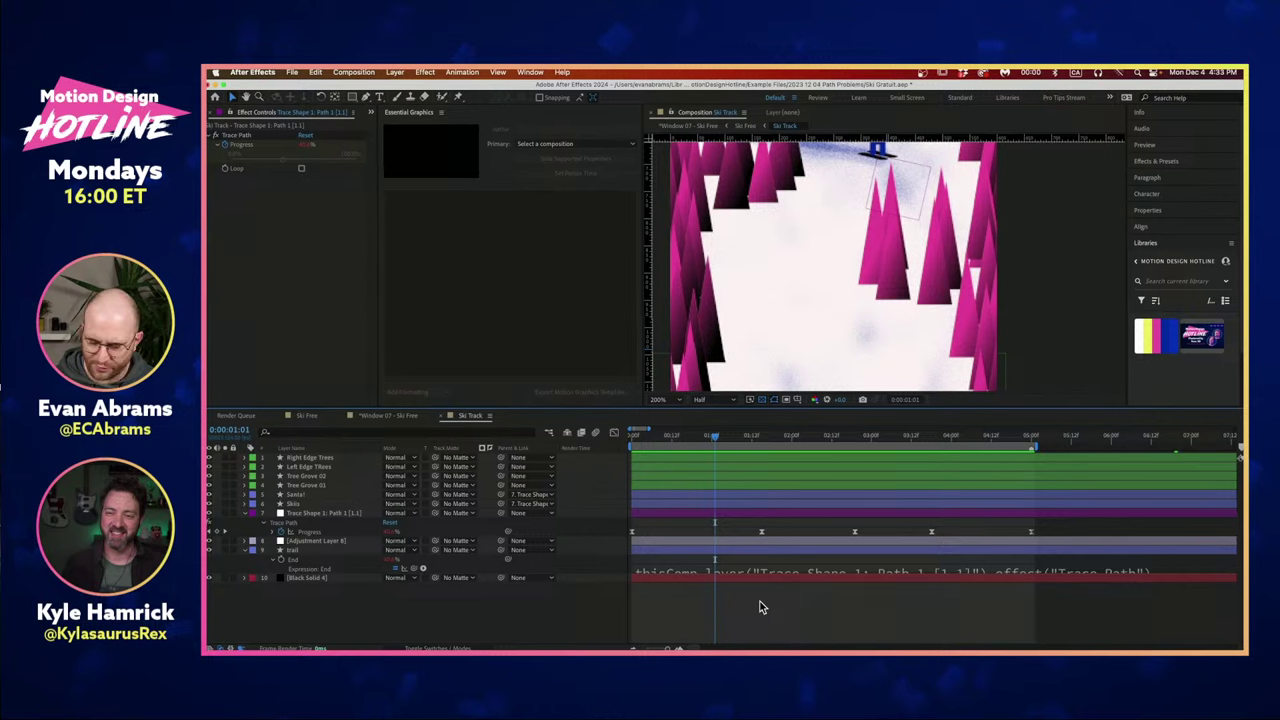
# Collapse the expanded layer properties and reveal only the keyframed Trace Path Progress property in the timeline.
pyautogui.press('u')
pyautogui.press('u')
pyautogui.press('u')
pyautogui.press('u')
pyautogui.press('u')
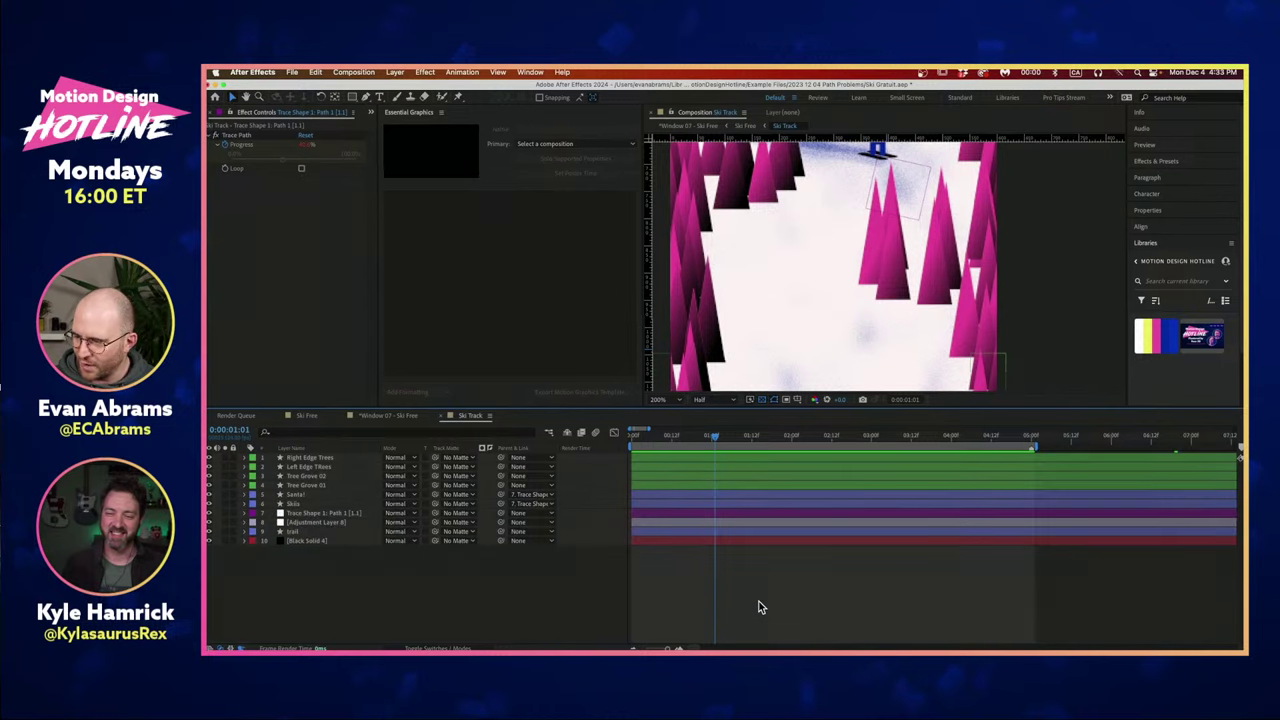
pyautogui.press('u')
pyautogui.press('u')
pyautogui.press('u')
pyautogui.press('u')
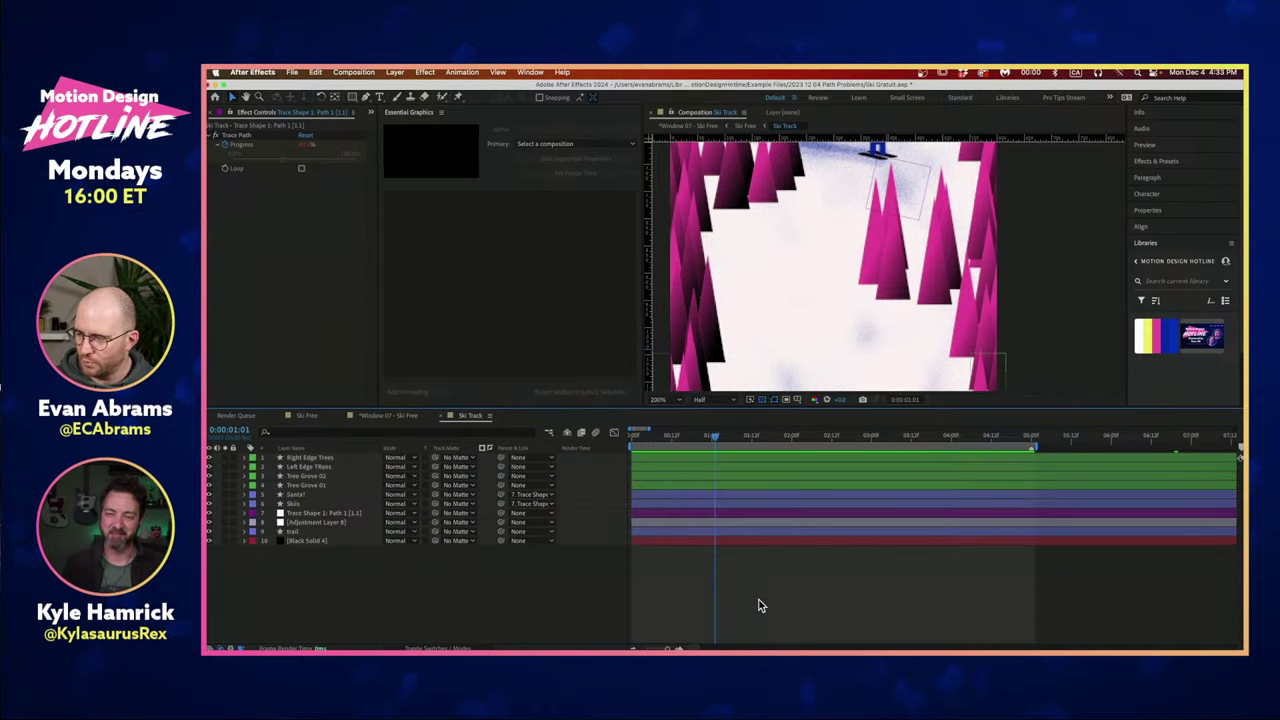
pyautogui.press('u')
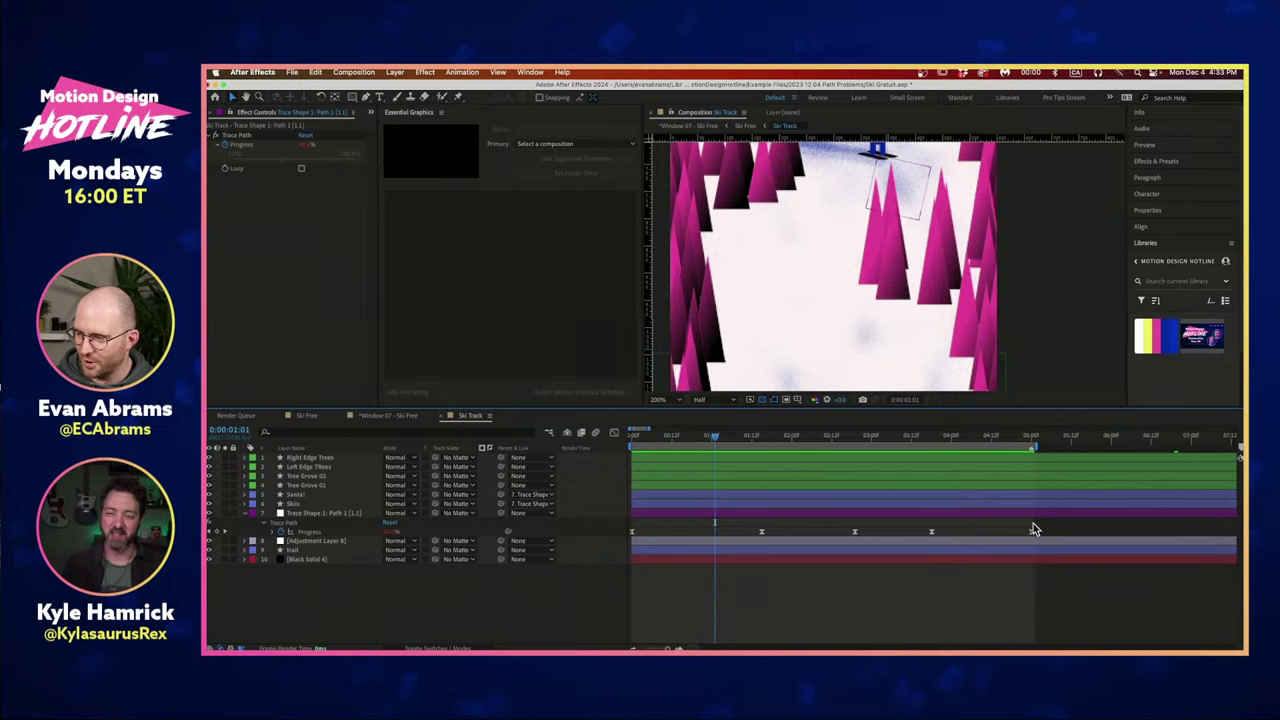
# Inspect the Progress keyframes, scrubbing the skier to the third one at 0:00:02:19 and slightly back to 0:00:02:16.
pyautogui.moveTo(1041, 524); pyautogui.dragTo(573, 563)
pyautogui.click(724, 598)
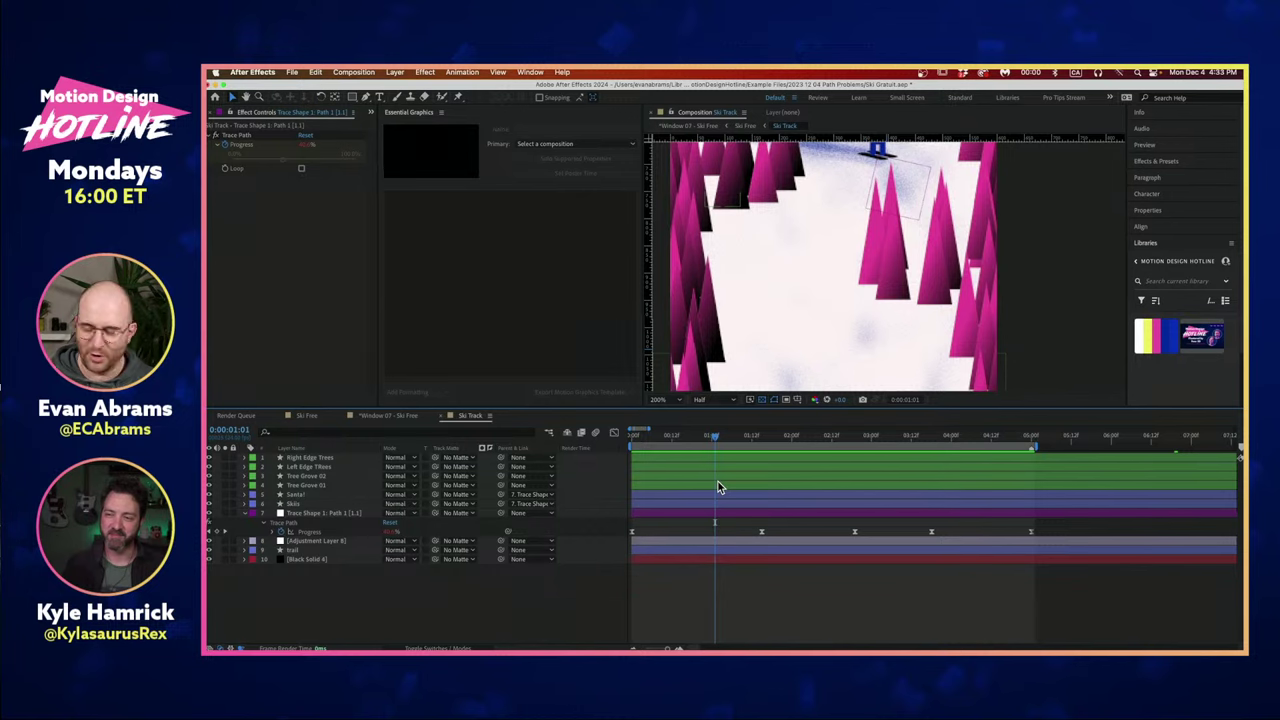
pyautogui.moveTo(776, 438); pyautogui.dragTo(856, 441)
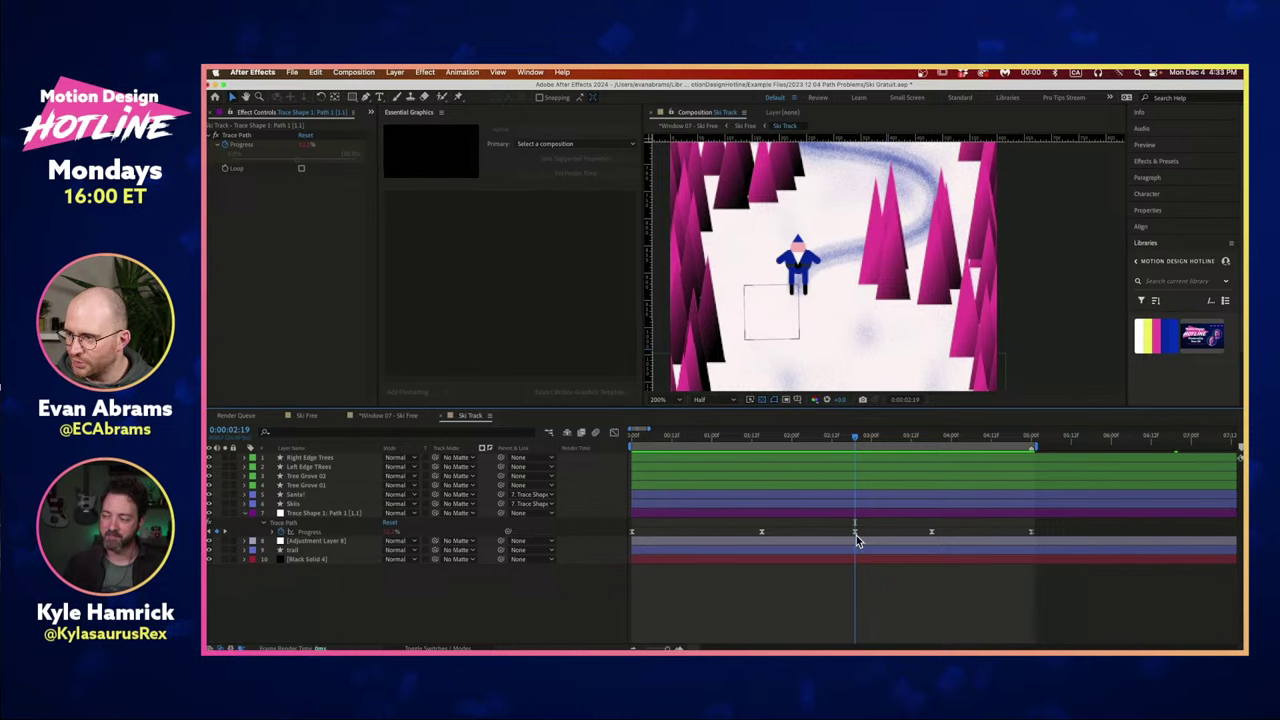
pyautogui.moveTo(855, 533)
pyautogui.mouseDown()
pyautogui.moveTo(878, 540)
pyautogui.moveTo(858, 544)
pyautogui.mouseUp()
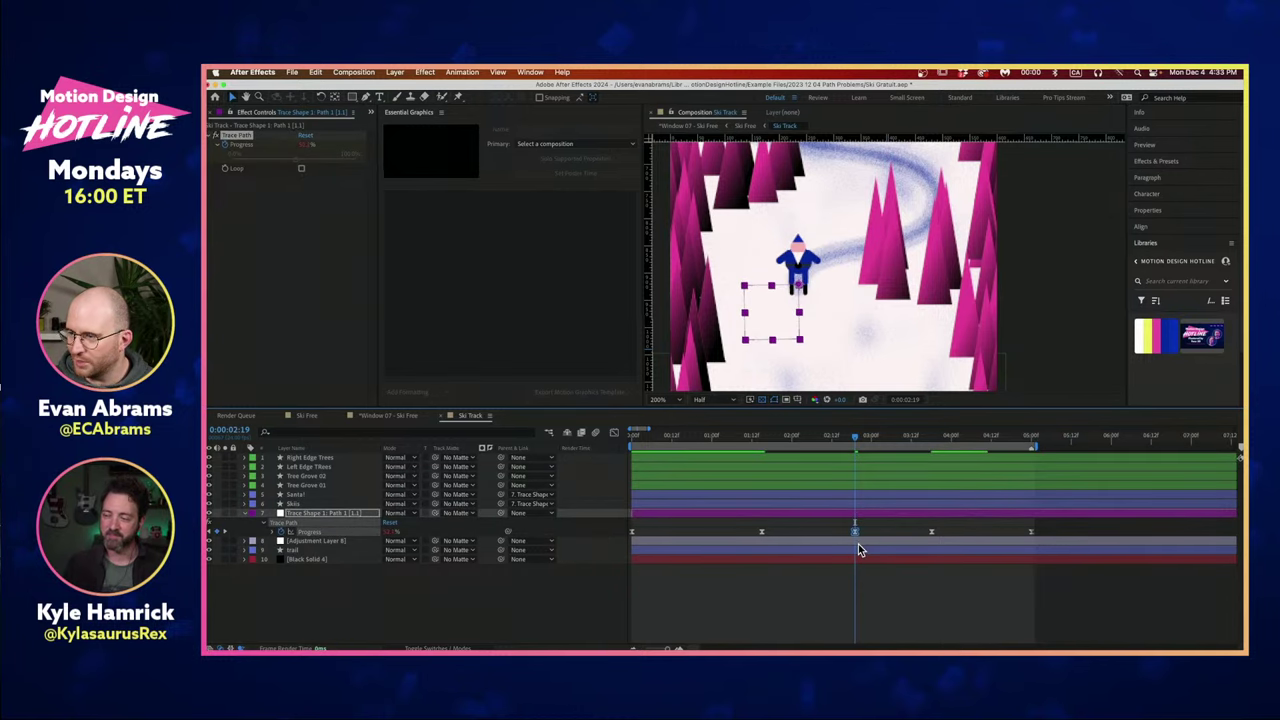
pyautogui.click(758, 620)
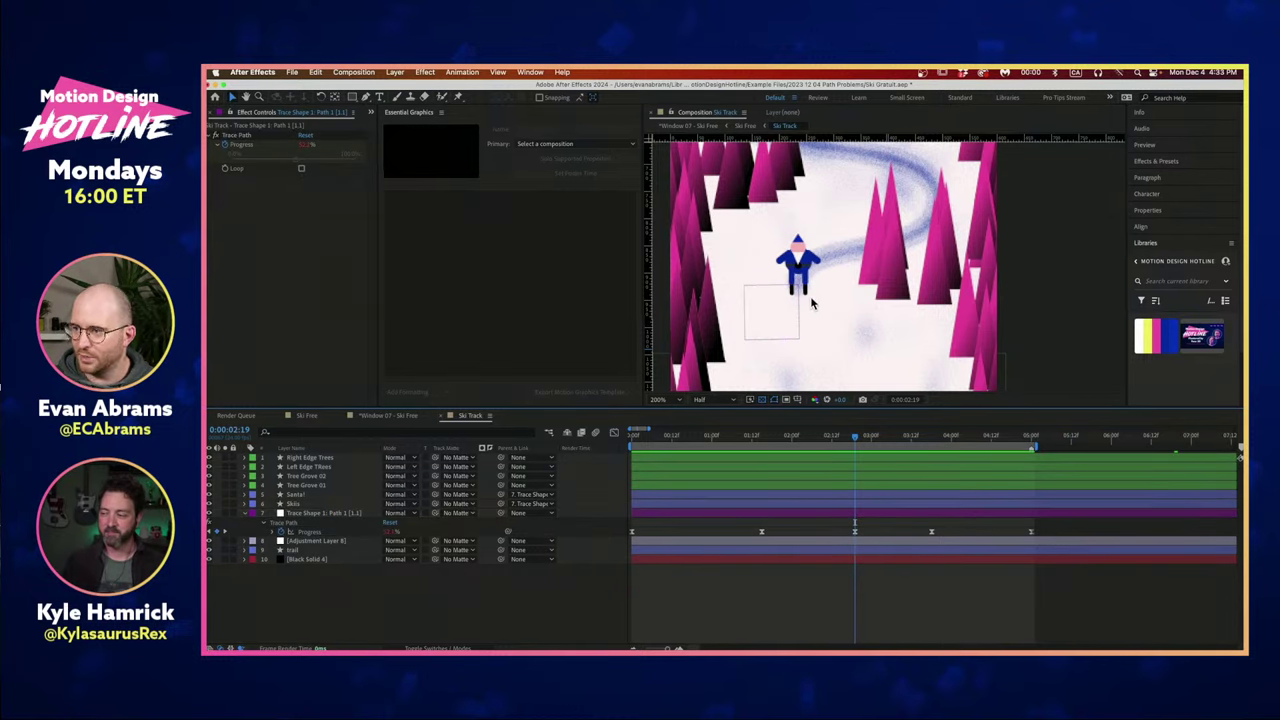
pyautogui.moveTo(840, 440)
pyautogui.mouseDown()
pyautogui.moveTo(742, 443)
pyautogui.moveTo(845, 440)
pyautogui.mouseUp()
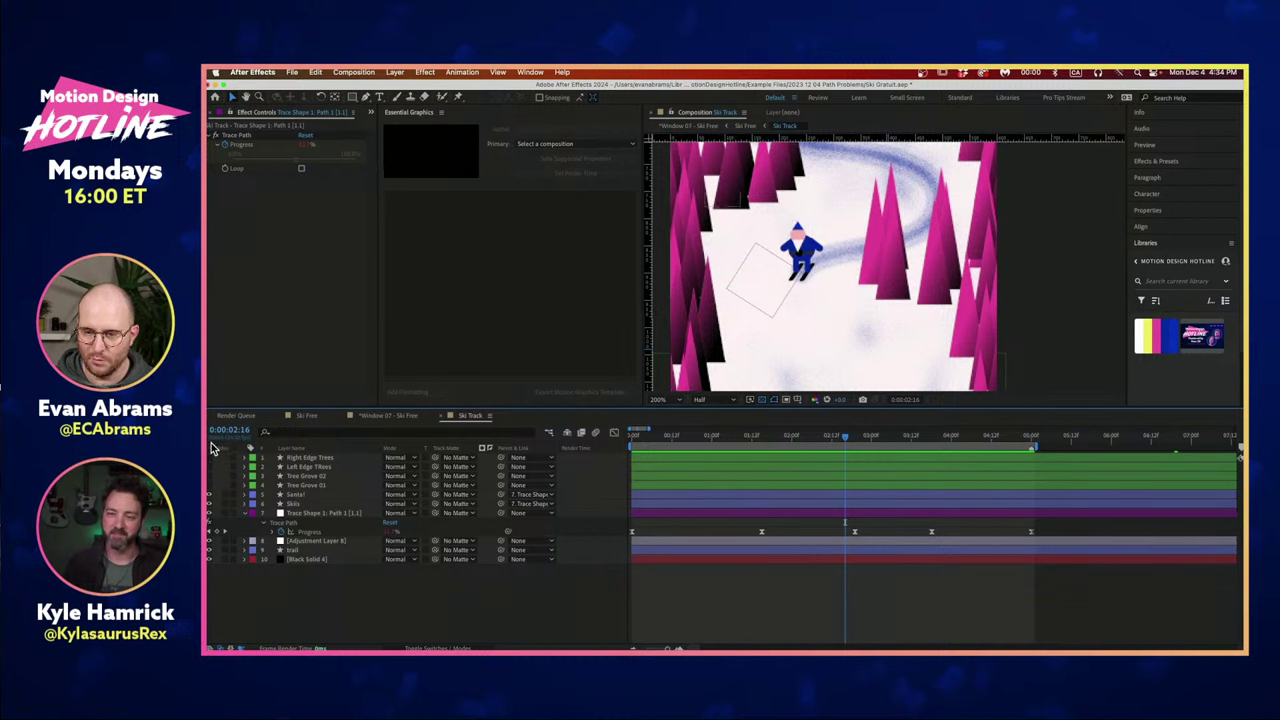
# Hide the four tree layers and the Santa layer, and select the skis layer.
pyautogui.moveTo(209, 457); pyautogui.dragTo(210, 485)
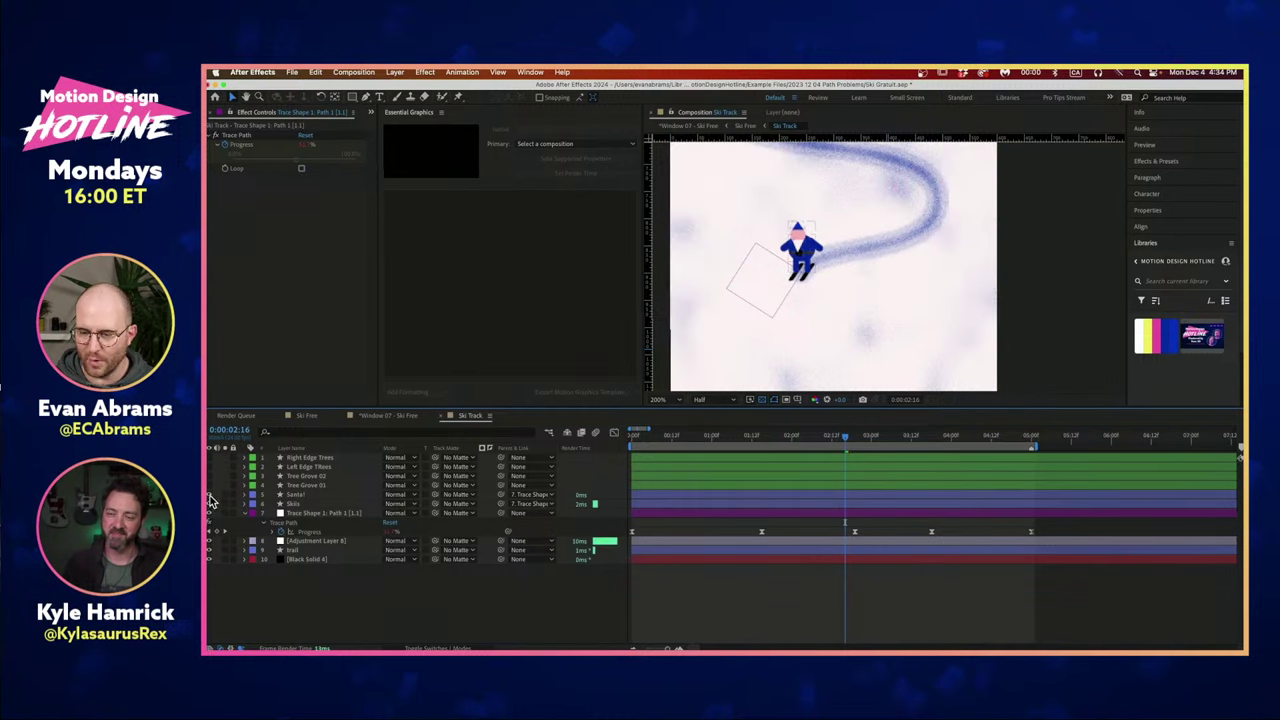
pyautogui.click(209, 495)
pyautogui.click(298, 504)
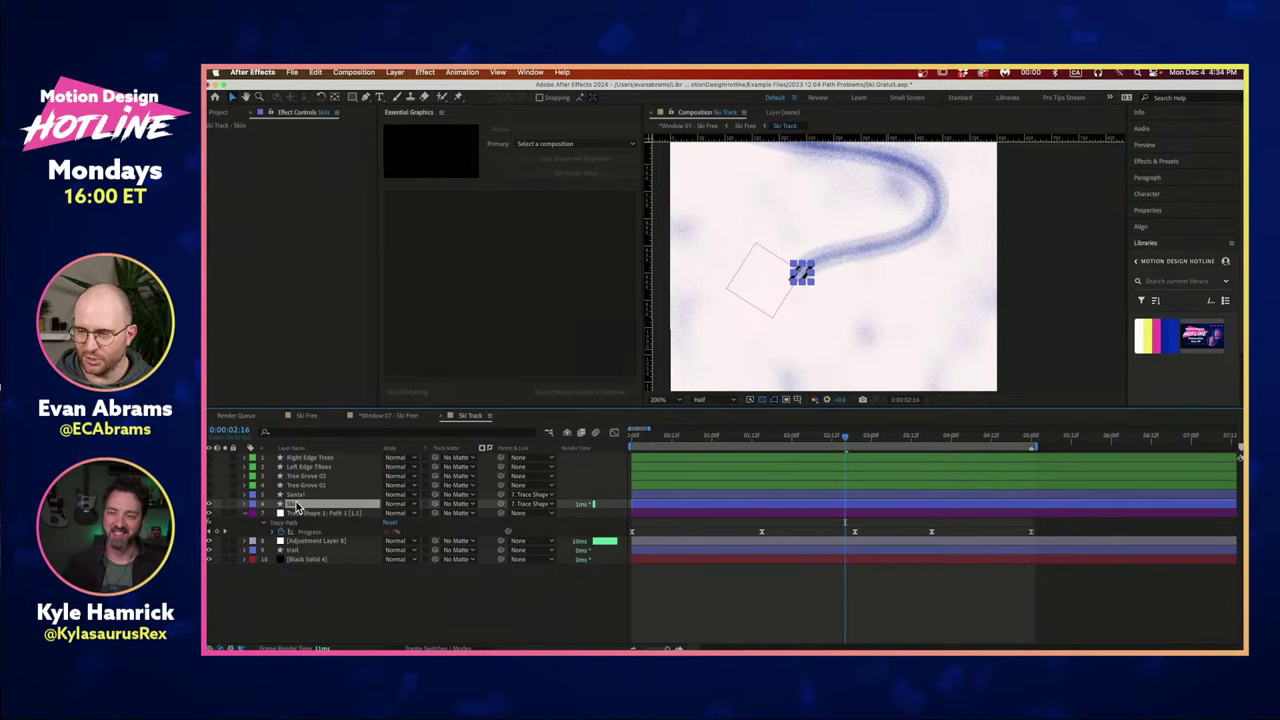
# Play the skis along the trail and scrub around the third Progress keyframe to examine how they change direction.
pyautogui.moveTo(845, 441); pyautogui.dragTo(803, 523)
pyautogui.press('space')
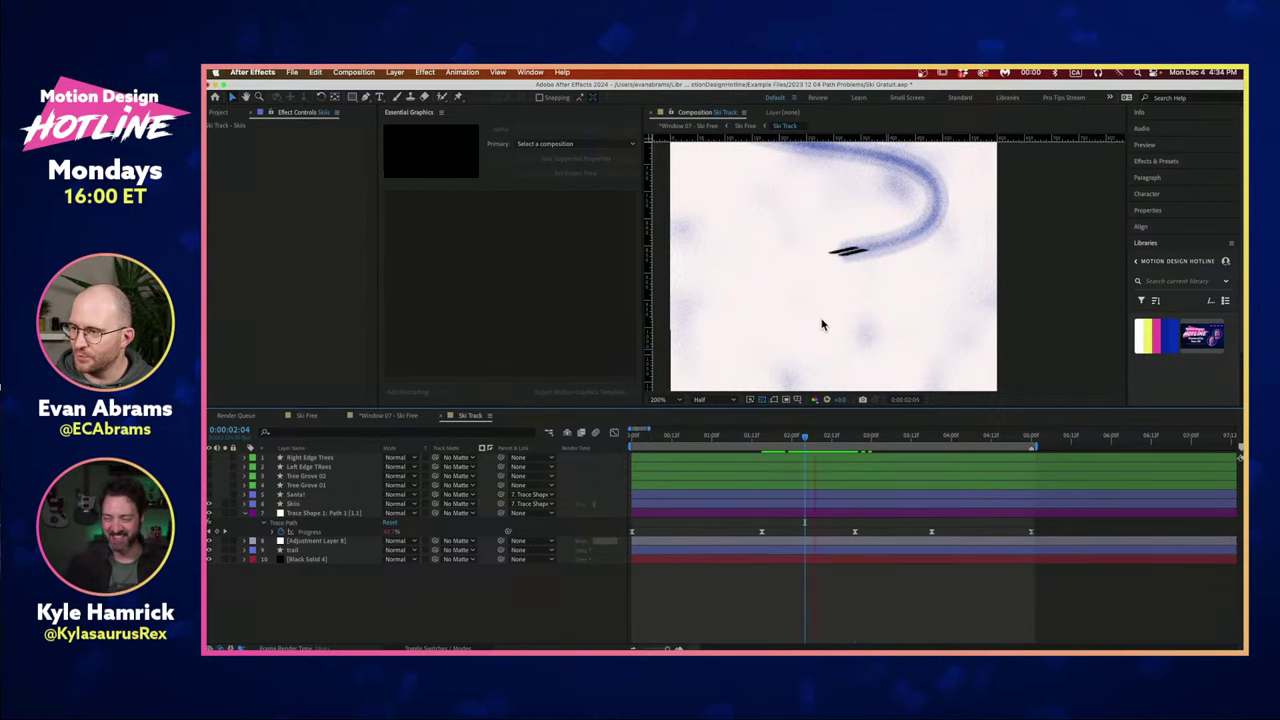
pyautogui.press('space')
pyautogui.moveTo(838, 302); pyautogui.dragTo(866, 197)
pyautogui.press('space')
pyautogui.moveTo(922, 436); pyautogui.dragTo(855, 441)
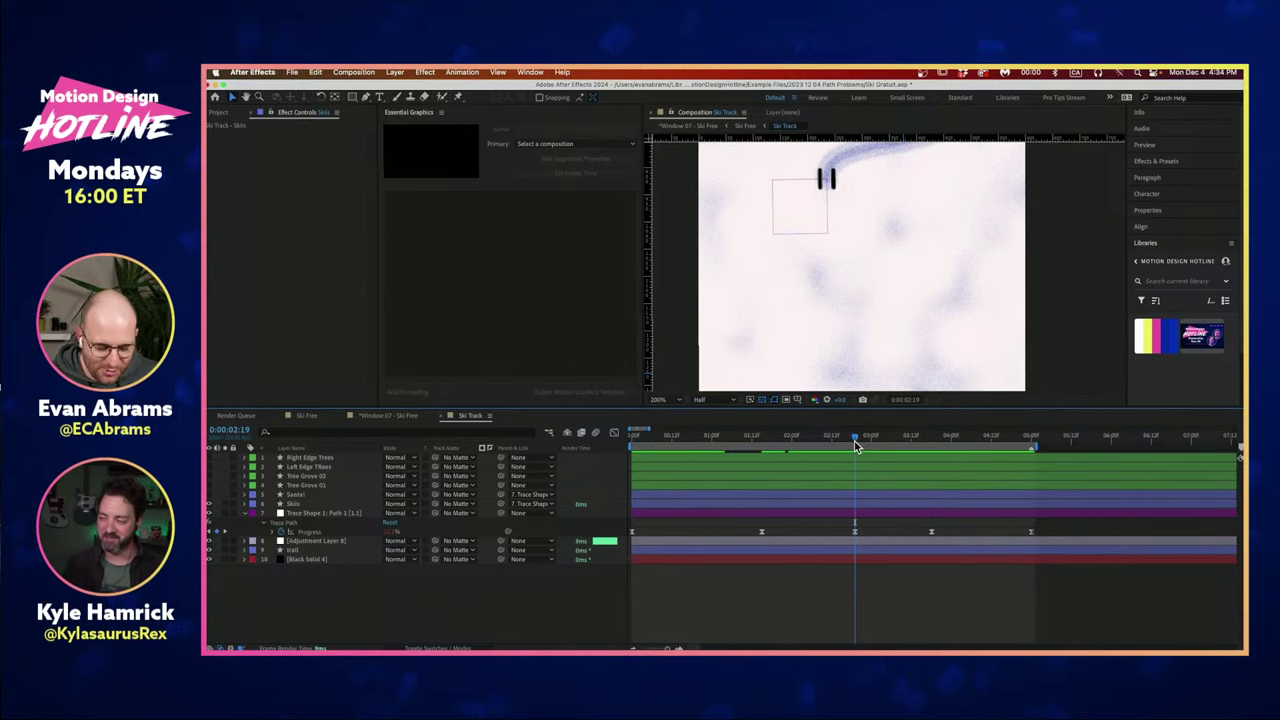
pyautogui.moveTo(855, 445)
pyautogui.mouseDown()
pyautogui.moveTo(747, 449)
pyautogui.moveTo(870, 452)
pyautogui.mouseUp()
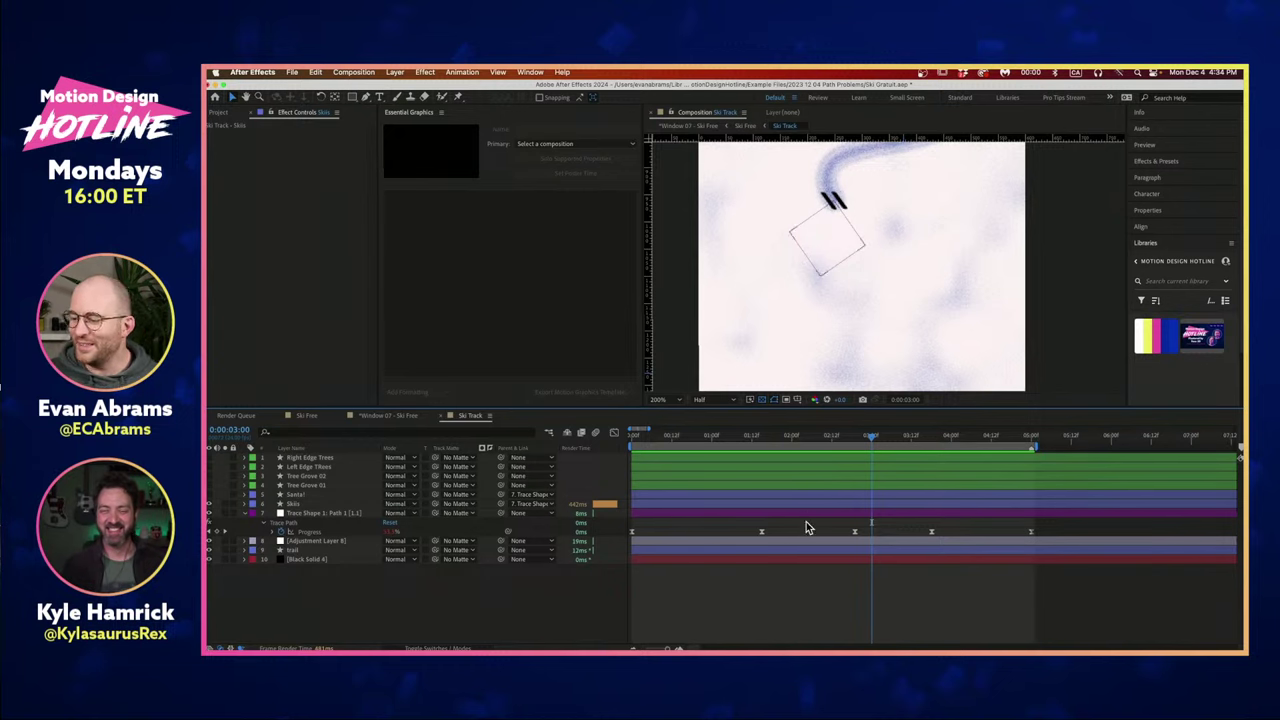
# Examine the skis layer again through the turn, scrubbing from 0:00:02:19 to 0:00:03:08.
pyautogui.click(322, 503)
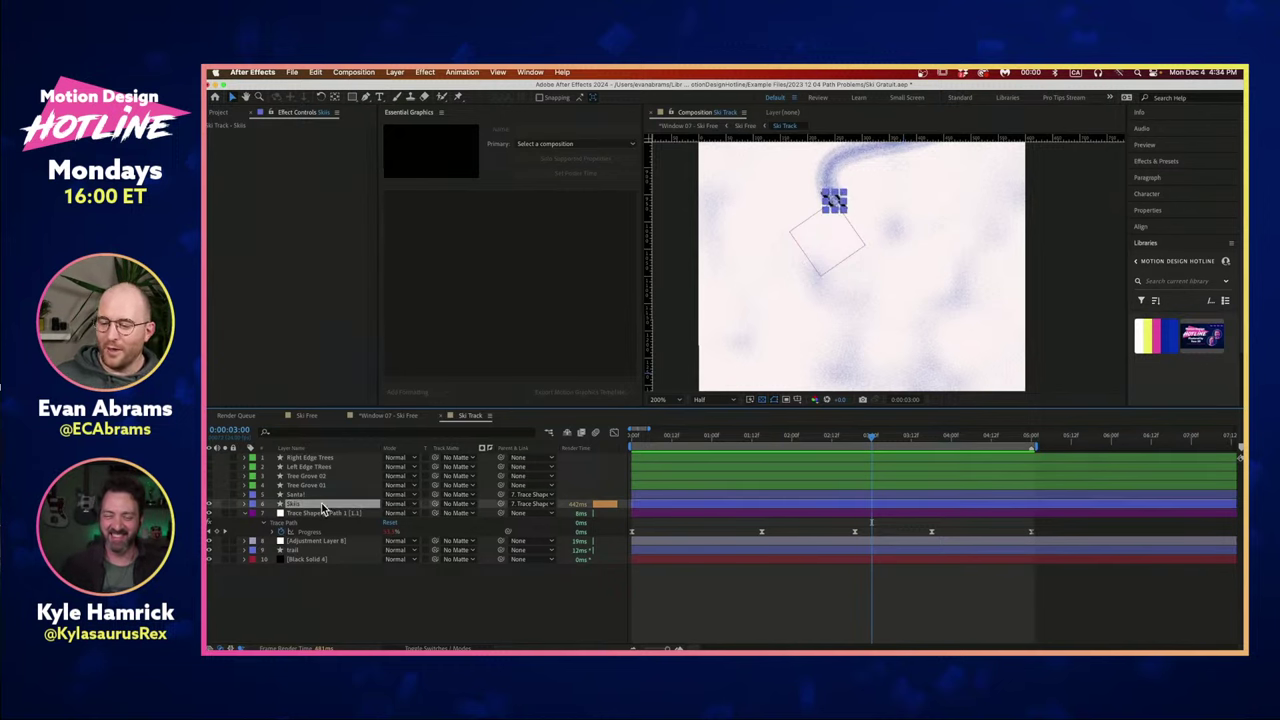
pyautogui.moveTo(693, 437); pyautogui.dragTo(855, 438)
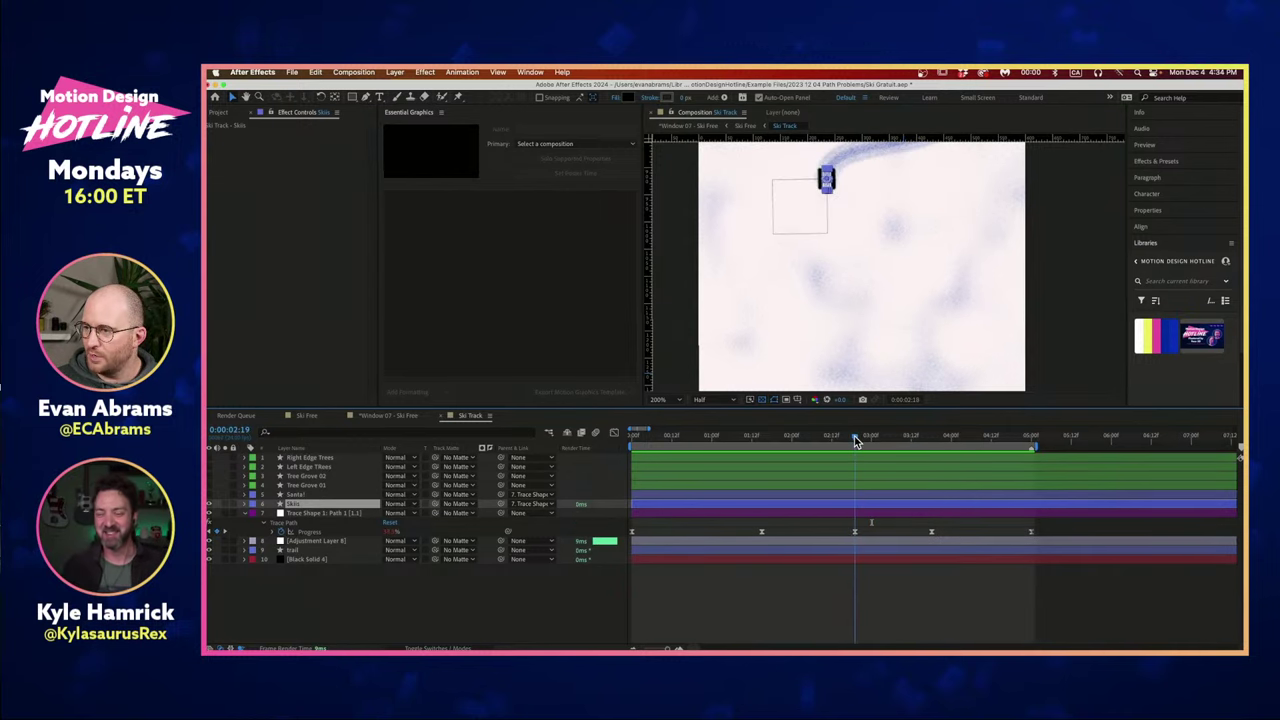
pyautogui.click(811, 591)
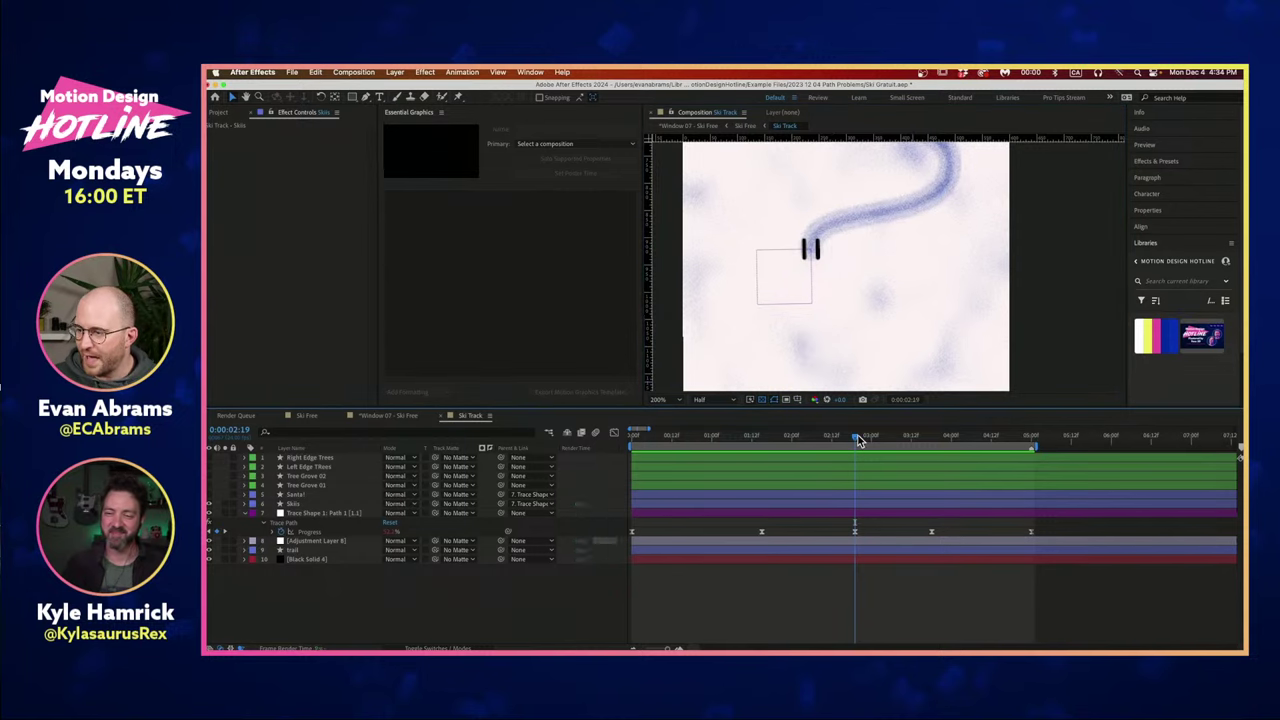
pyautogui.moveTo(858, 435); pyautogui.dragTo(901, 444)
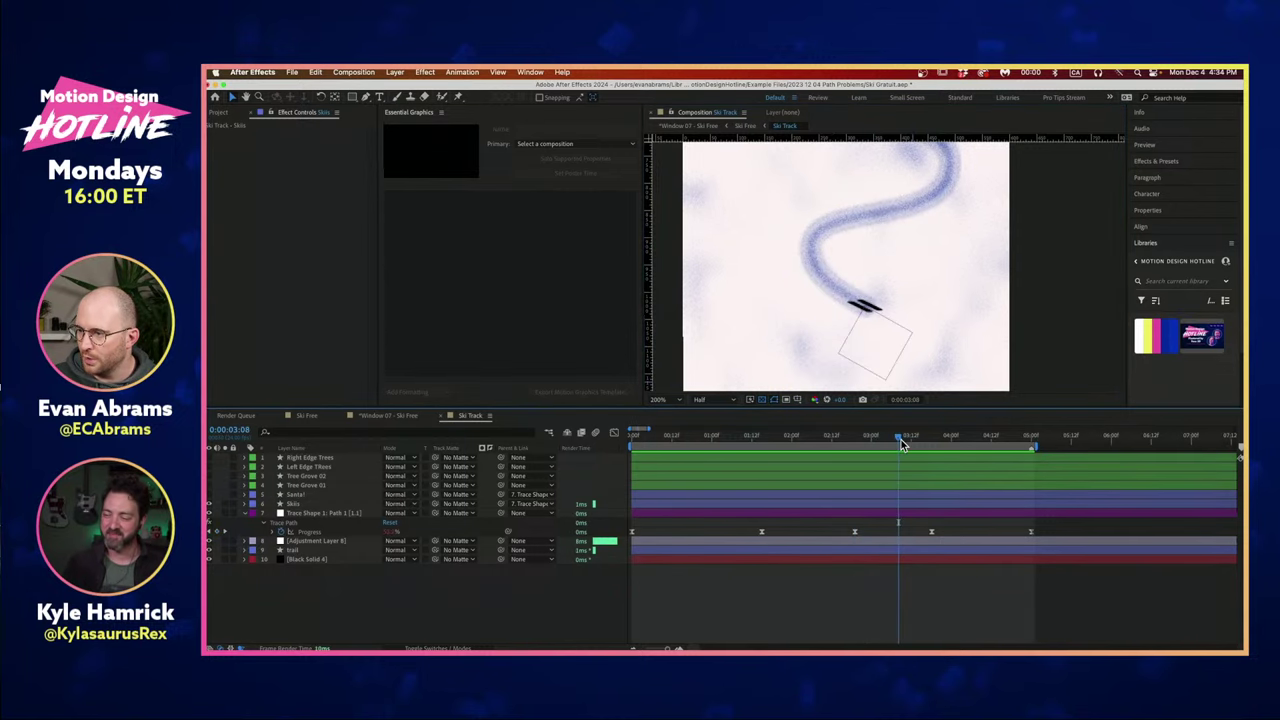
# Select the skis and expand their layer contents down to the transform properties of Group 1.
pyautogui.click(866, 303)
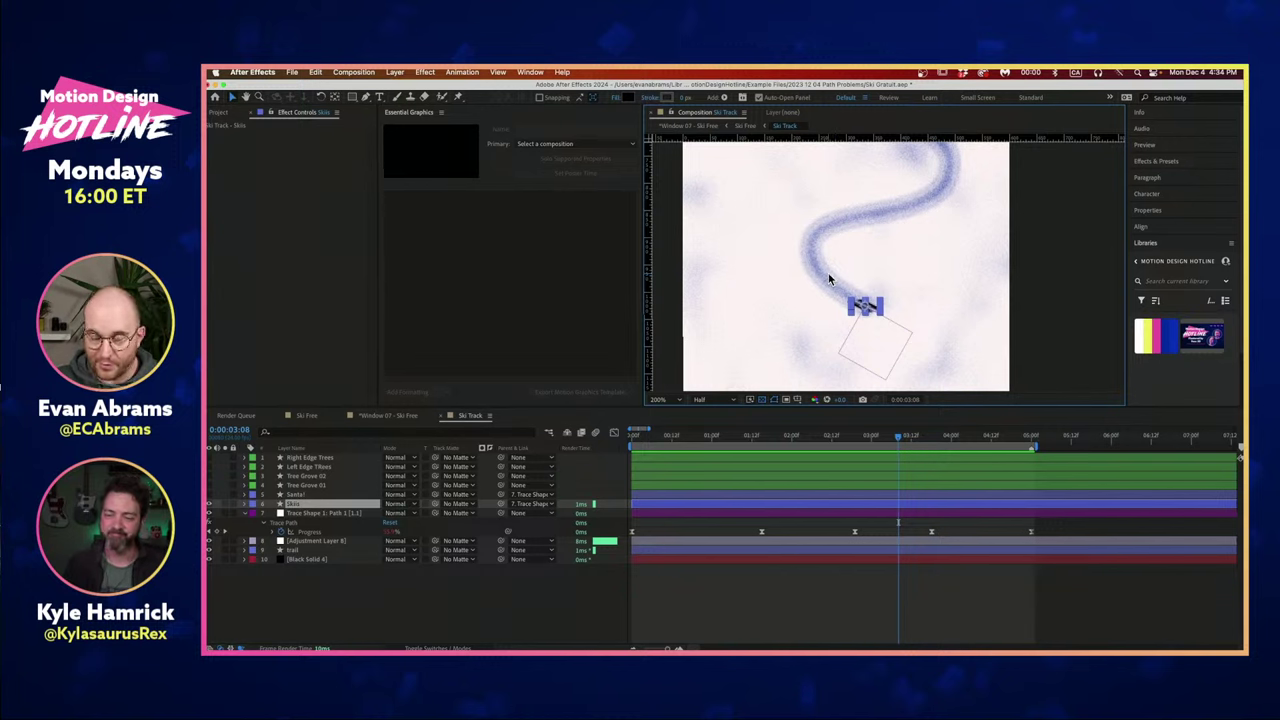
pyautogui.click(246, 506)
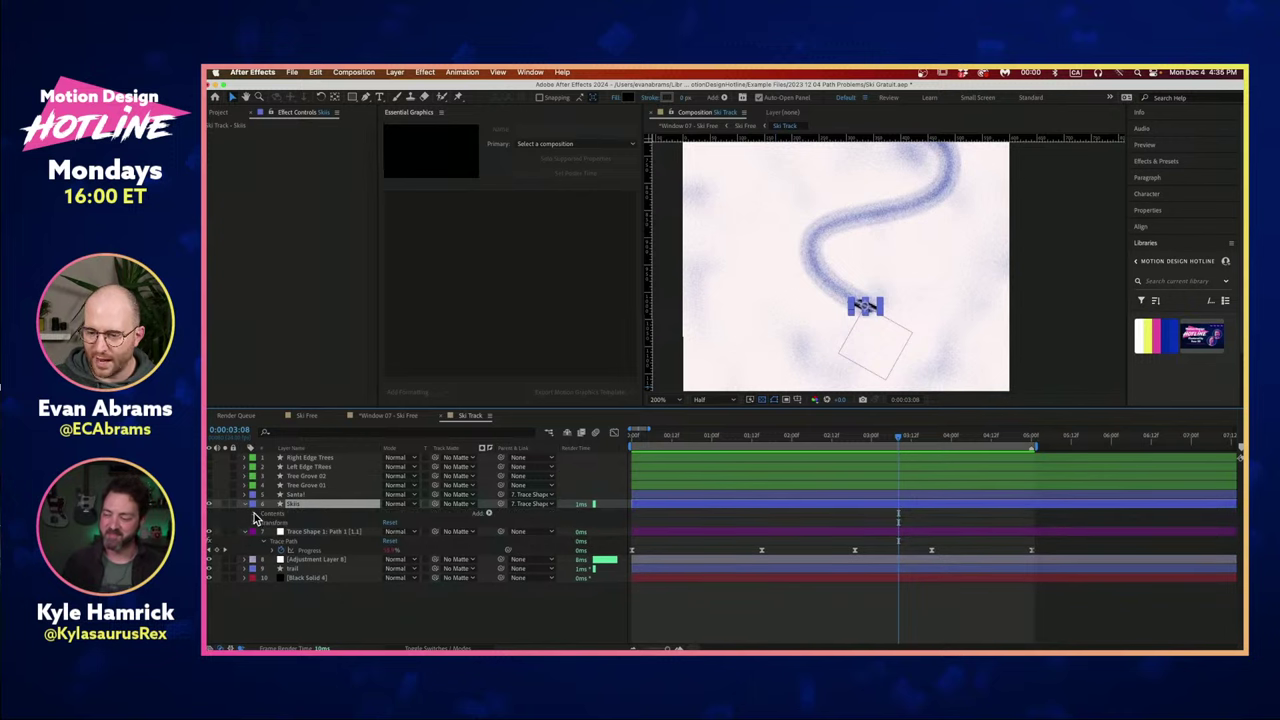
pyautogui.click(254, 514)
pyautogui.click(263, 524)
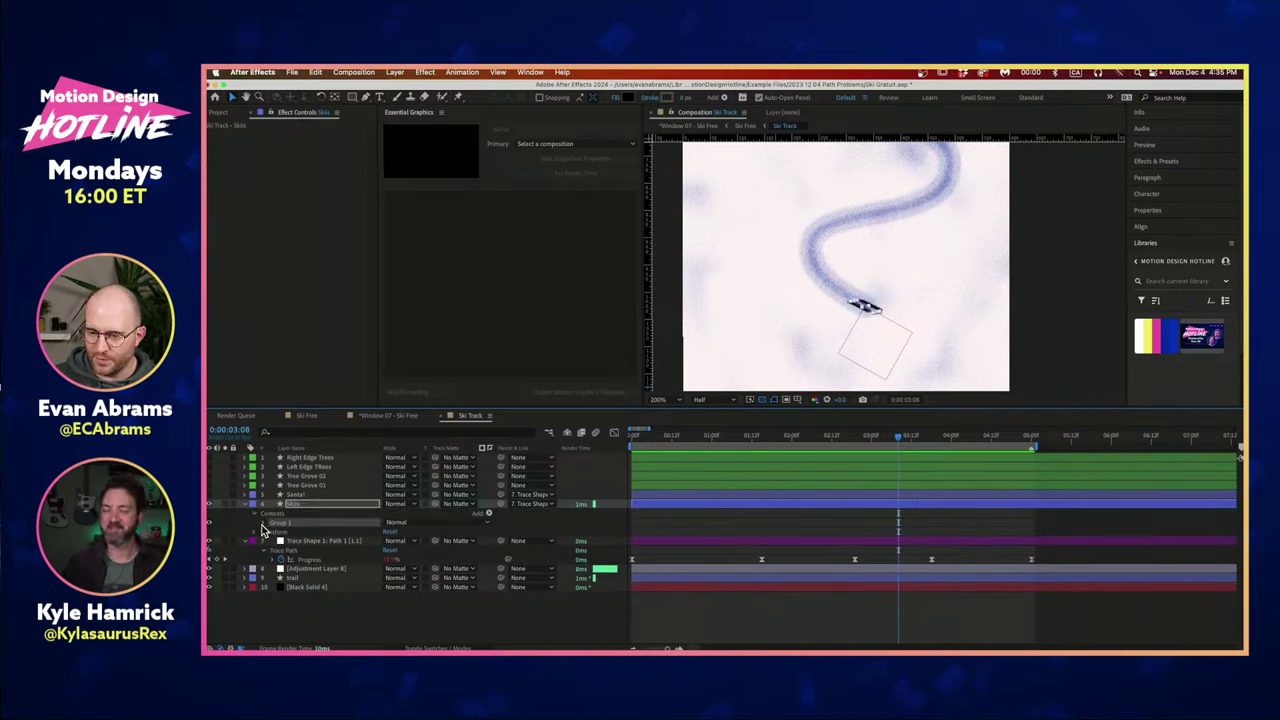
pyautogui.click(264, 524)
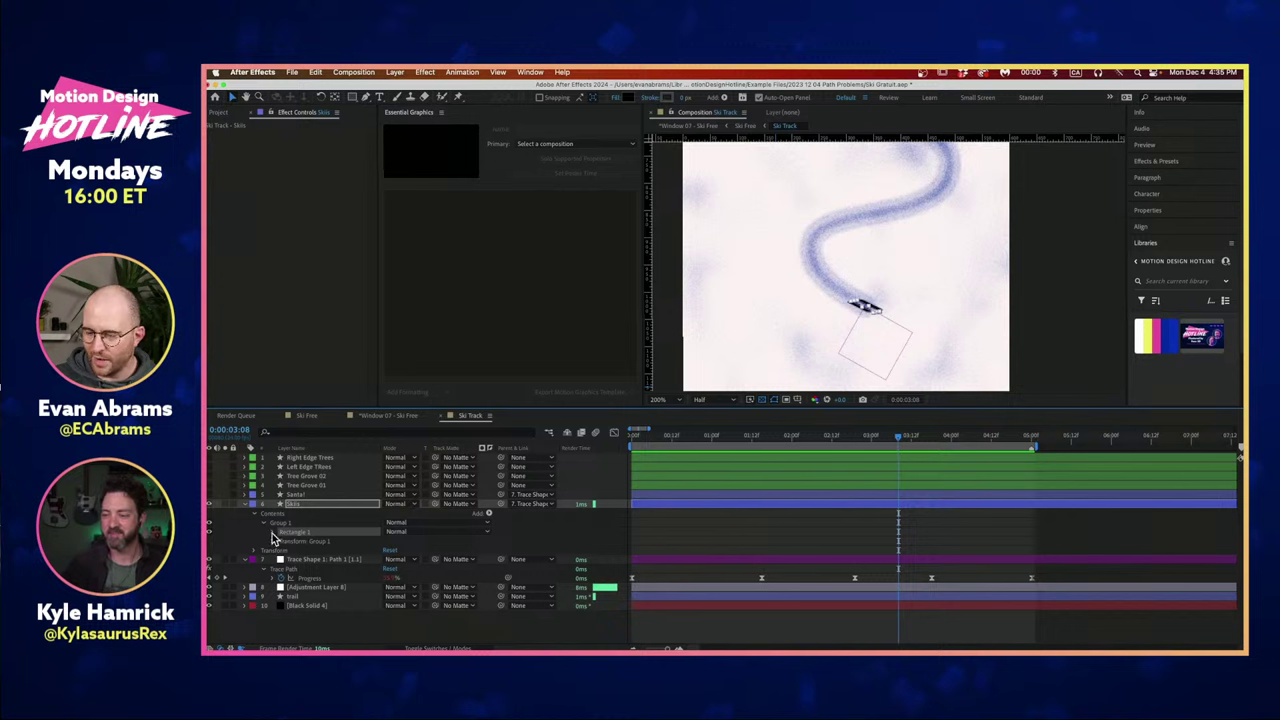
pyautogui.click(275, 542)
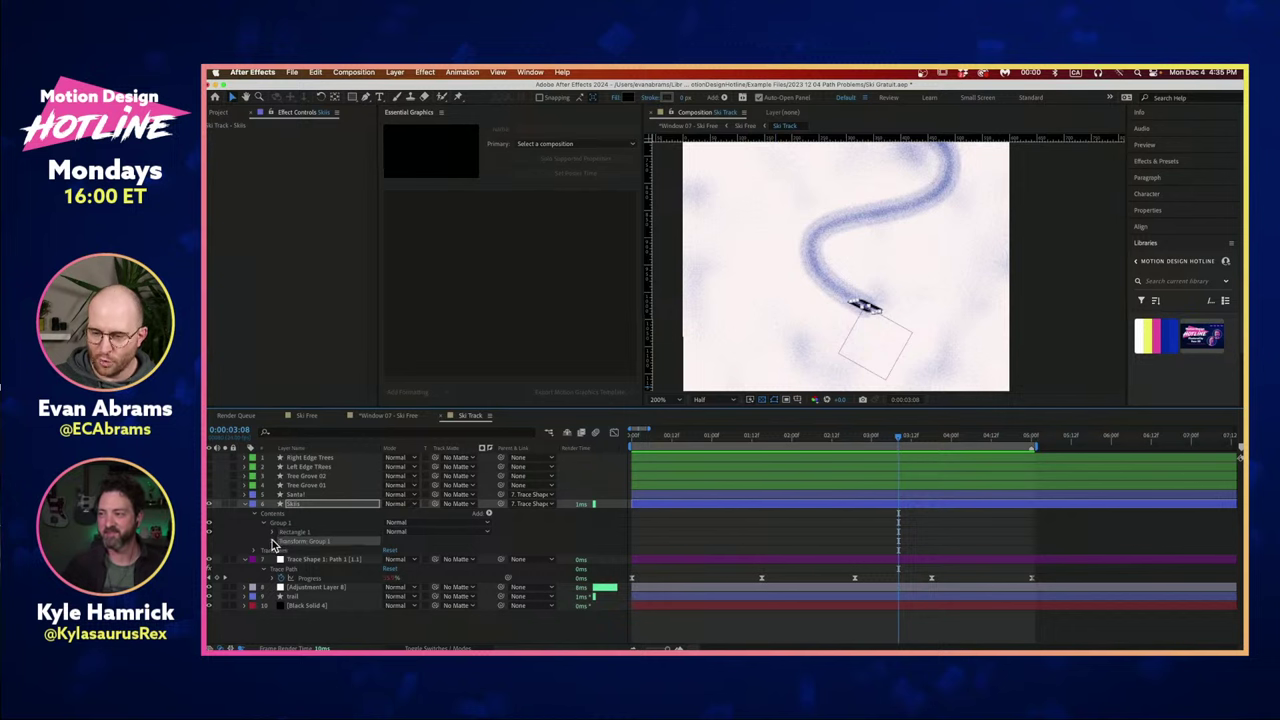
pyautogui.click(273, 542)
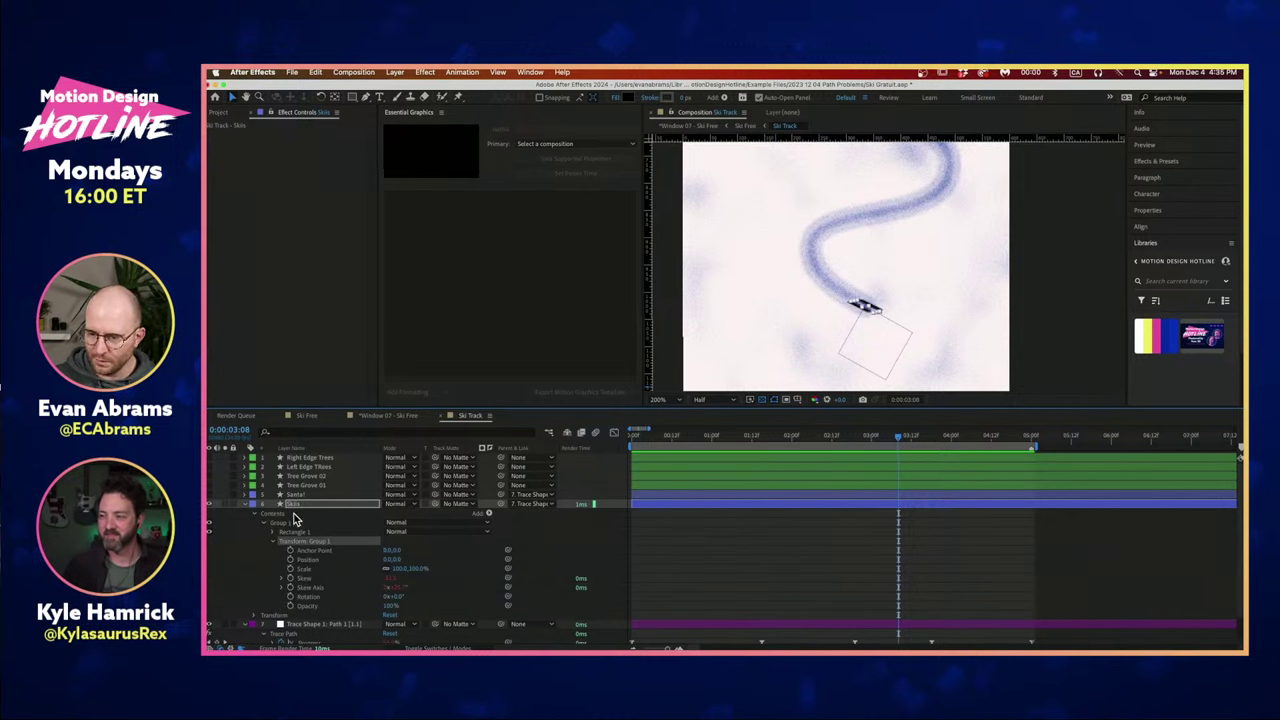
# Rename the skis layer's Group 1 shape group to Skiis.
pyautogui.click(294, 521)
pyautogui.press('Return')
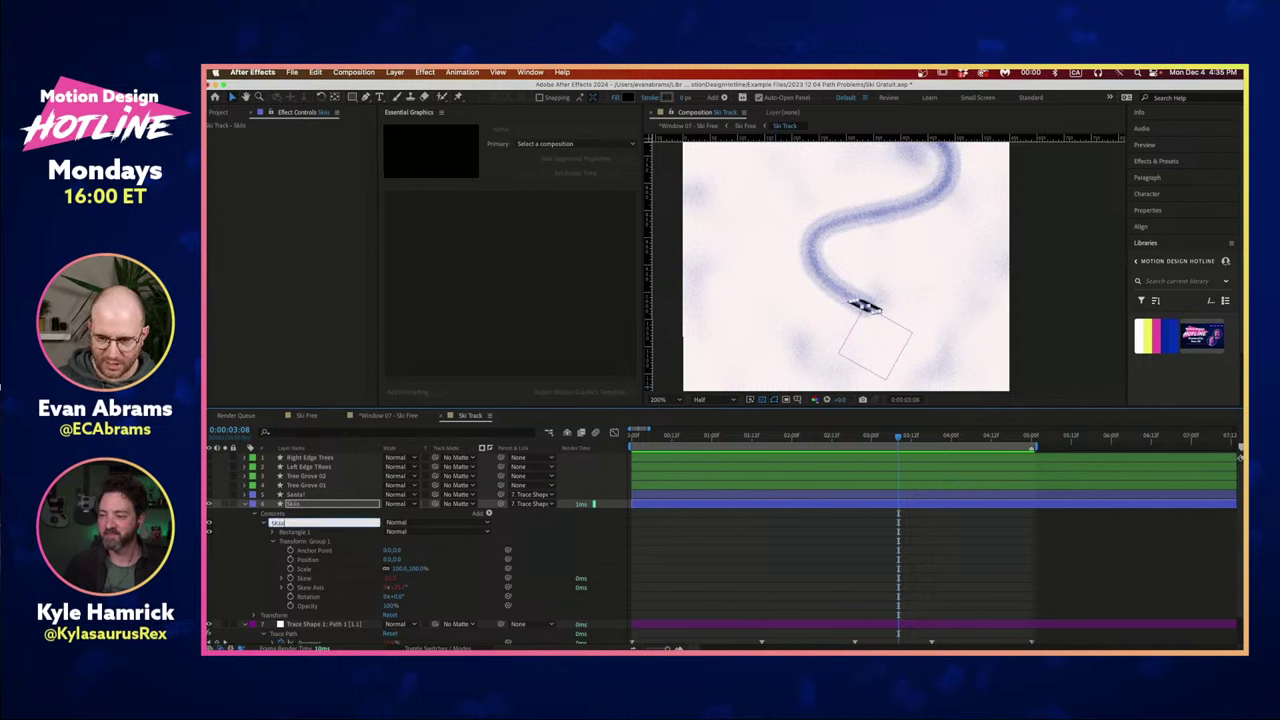
pyautogui.press('Return')
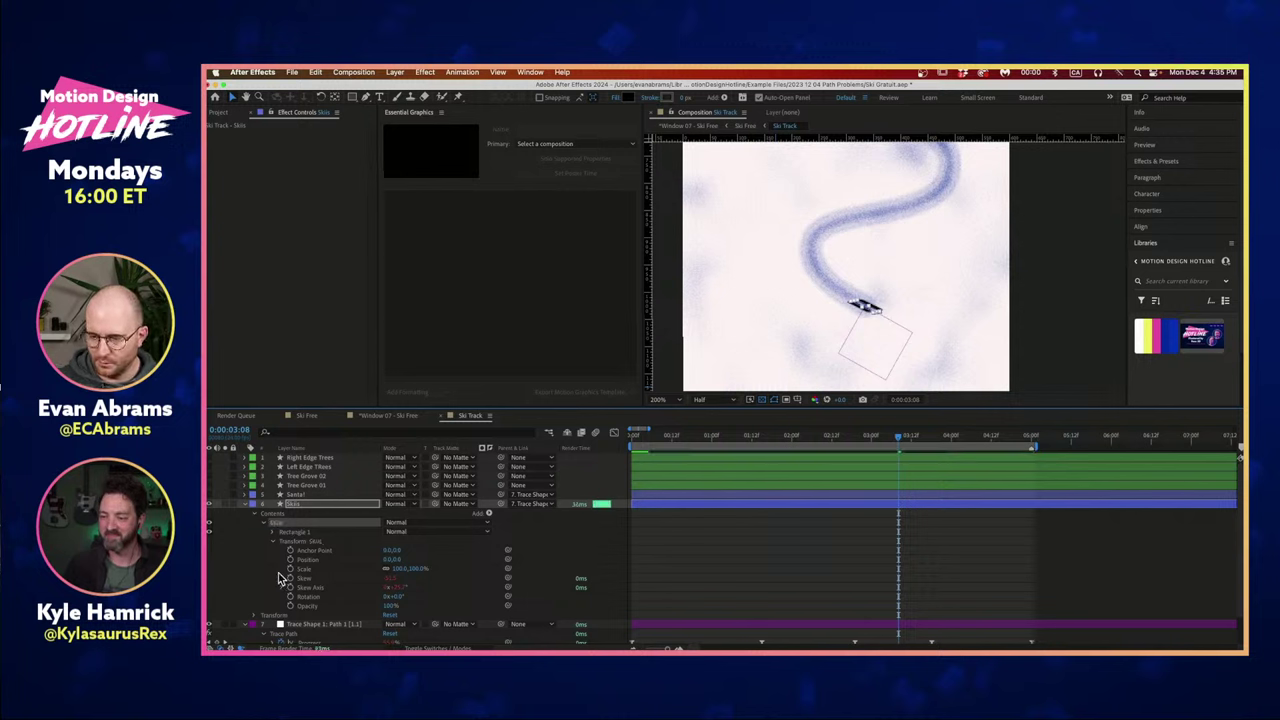
# Zoom in on the skis and open the Skew expression in the group's transform to examine its code.
pyautogui.click(302, 541)
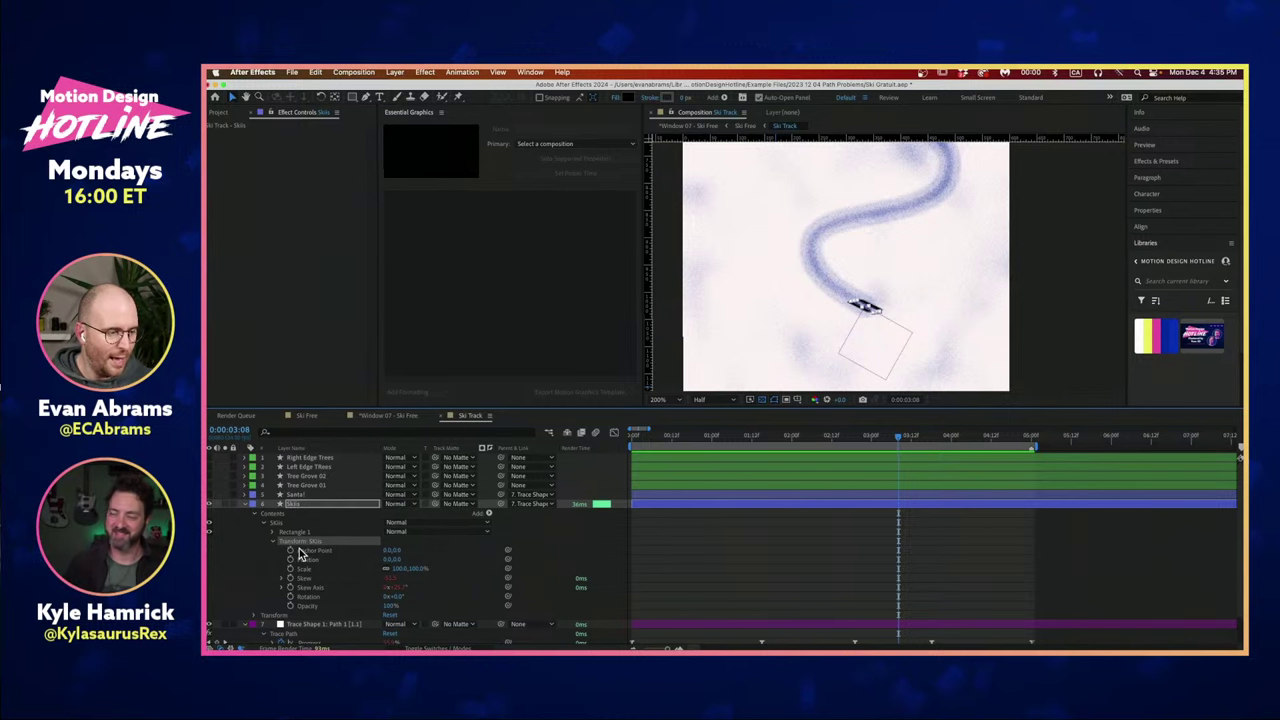
pyautogui.scroll(2, 958, 292)
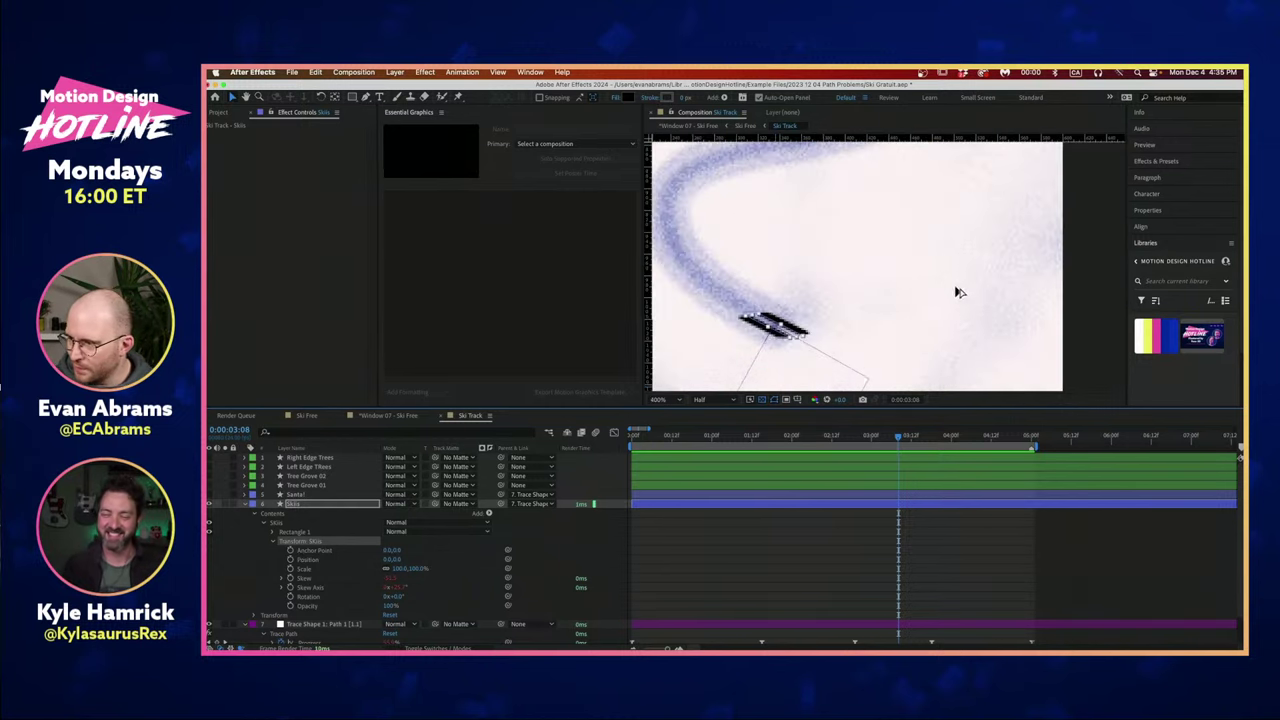
pyautogui.click(320, 588)
pyautogui.click(285, 580)
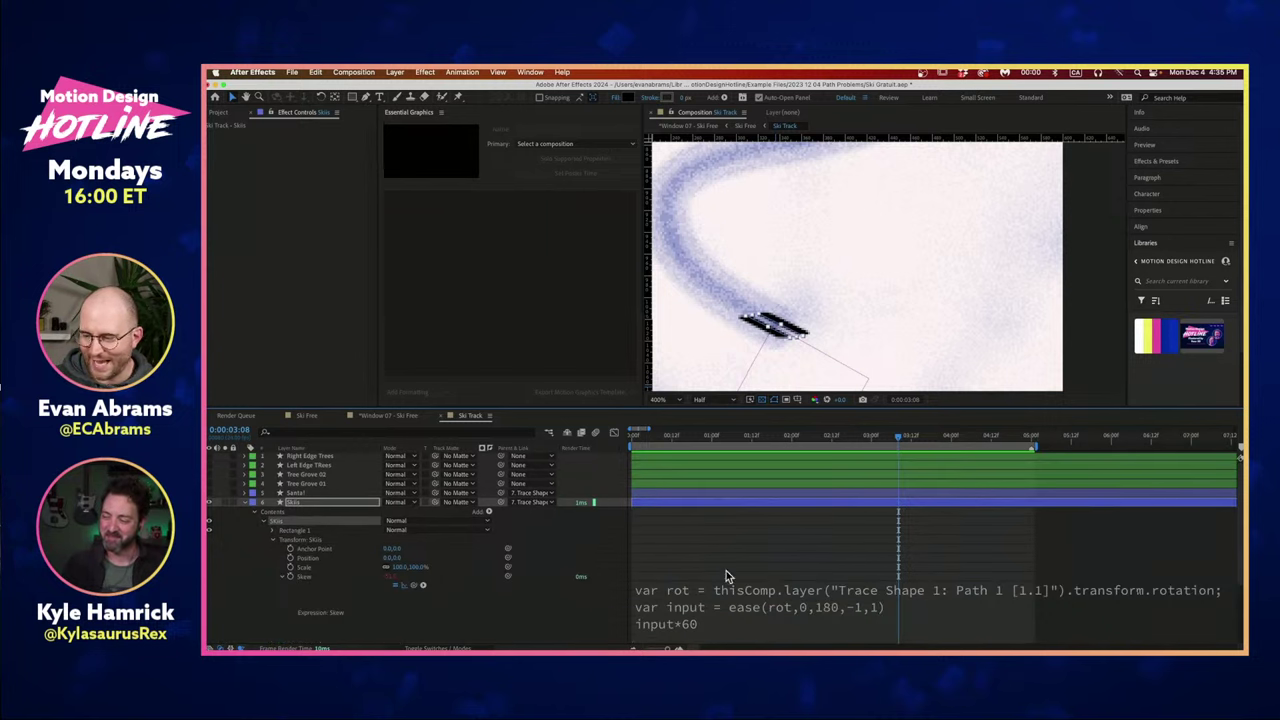
pyautogui.click(742, 600)
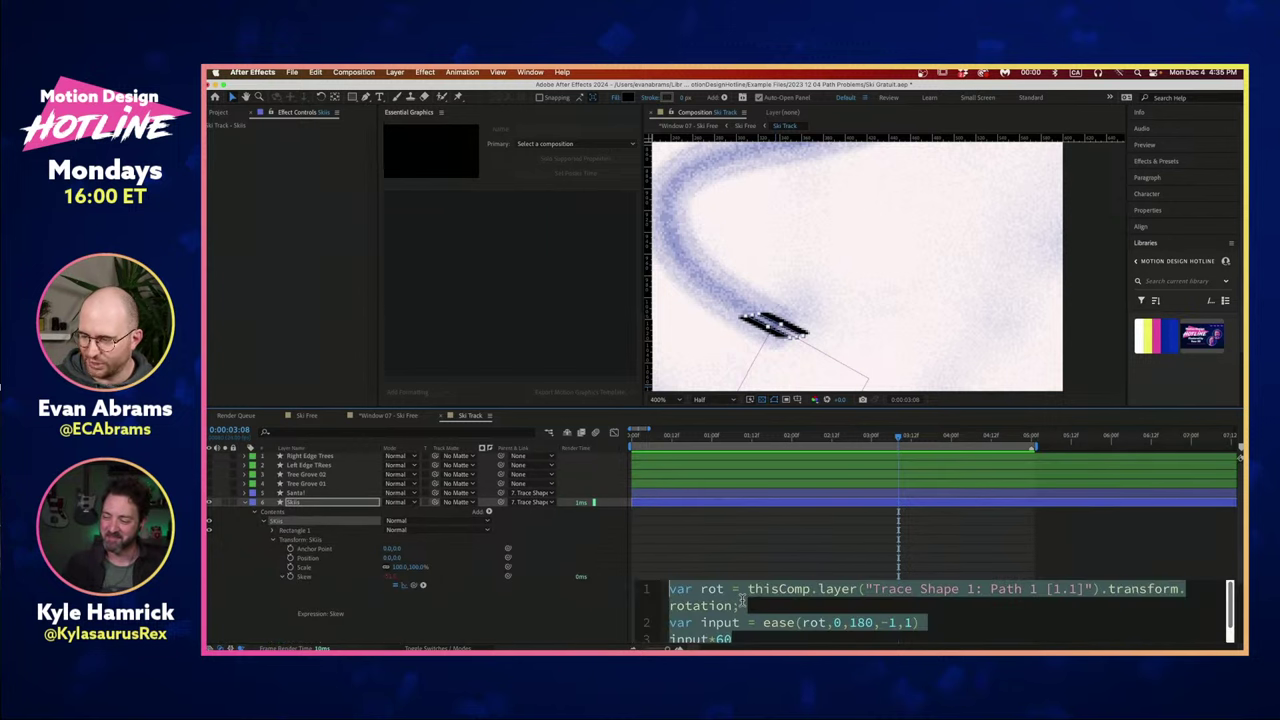
# Temporarily disable the Skew expression to try manual values including 0, and re-enable it.
pyautogui.click(398, 590)
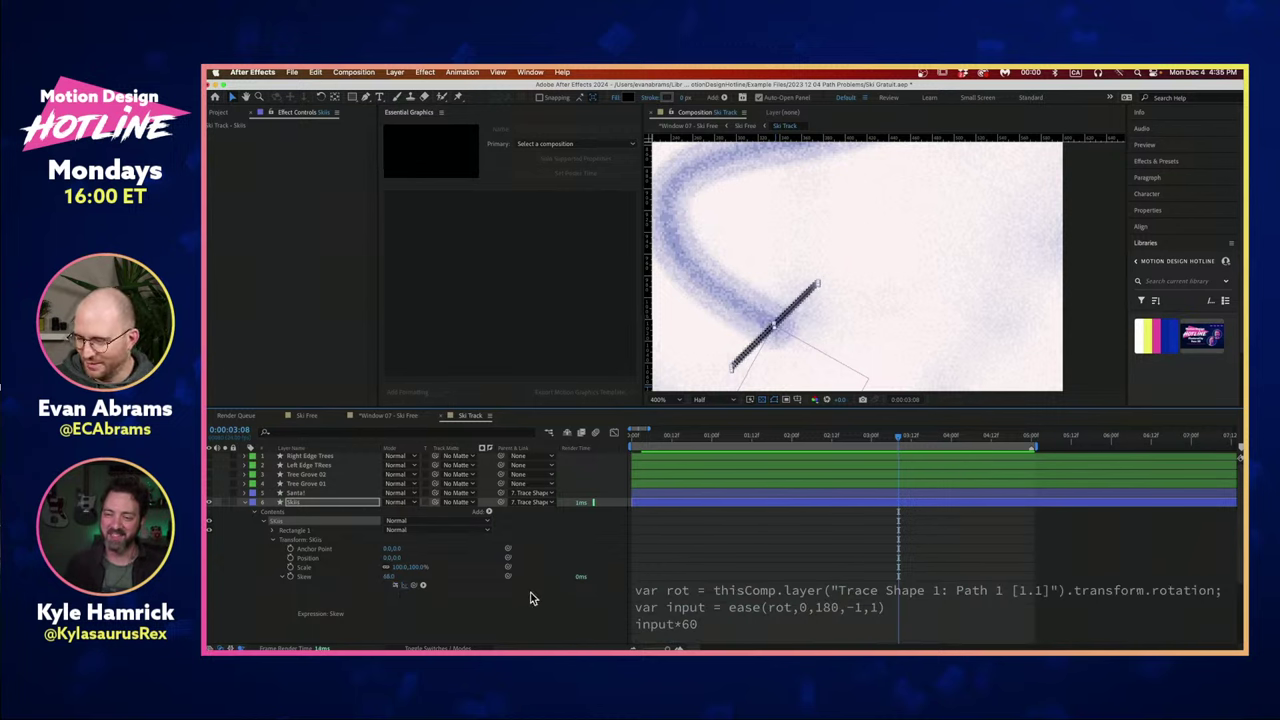
pyautogui.click(388, 576)
pyautogui.press('Return')
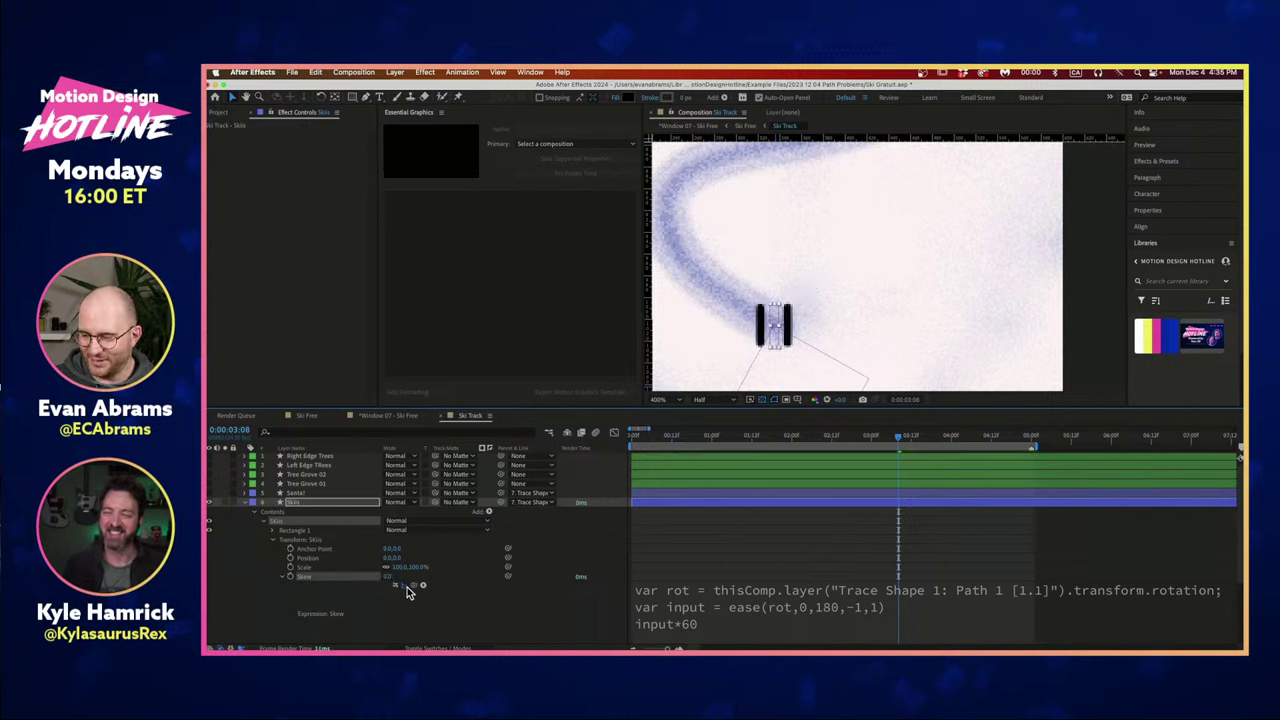
pyautogui.moveTo(388, 576)
pyautogui.mouseDown()
pyautogui.moveTo(356, 576)
pyautogui.moveTo(417, 576)
pyautogui.moveTo(358, 575)
pyautogui.moveTo(395, 576)
pyautogui.moveTo(374, 580)
pyautogui.mouseUp()
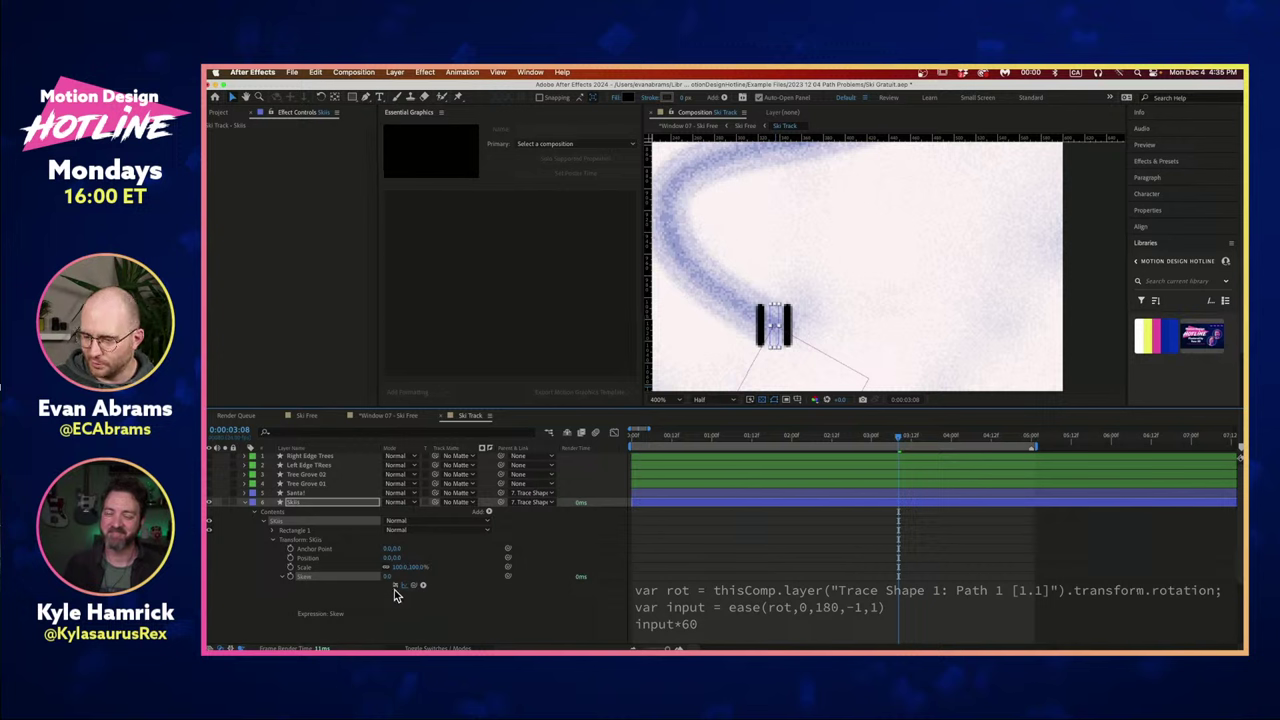
pyautogui.click(396, 586)
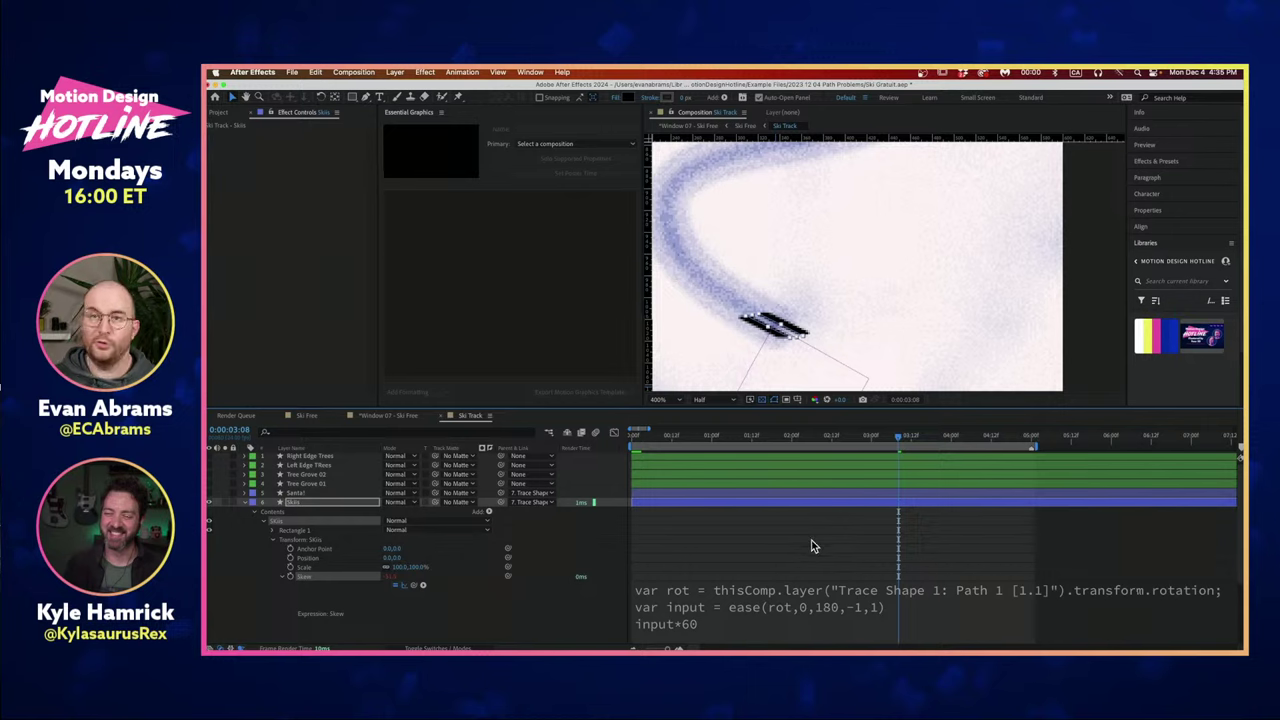
# Reveal the Rotation expression of the Trace Shape 1: Path 1 layer, examine its tangent code, and collapse it.
pyautogui.scroll(-3, 810, 533)
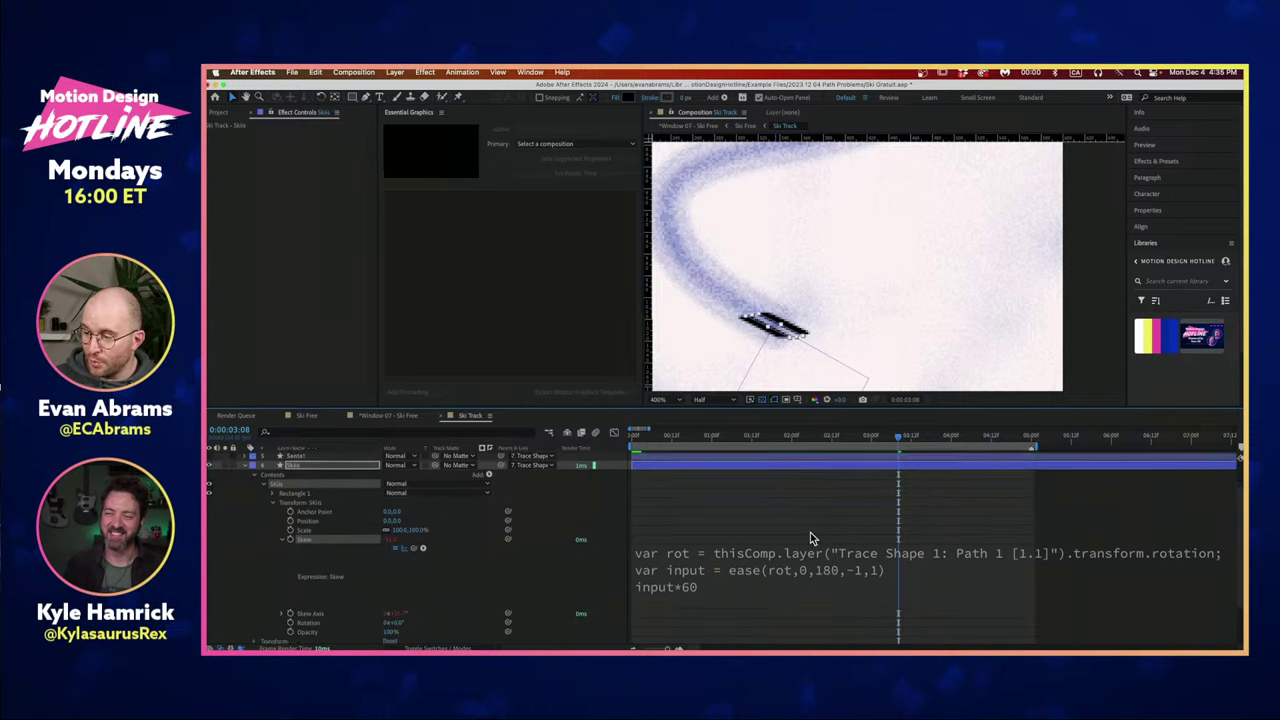
pyautogui.click(322, 605)
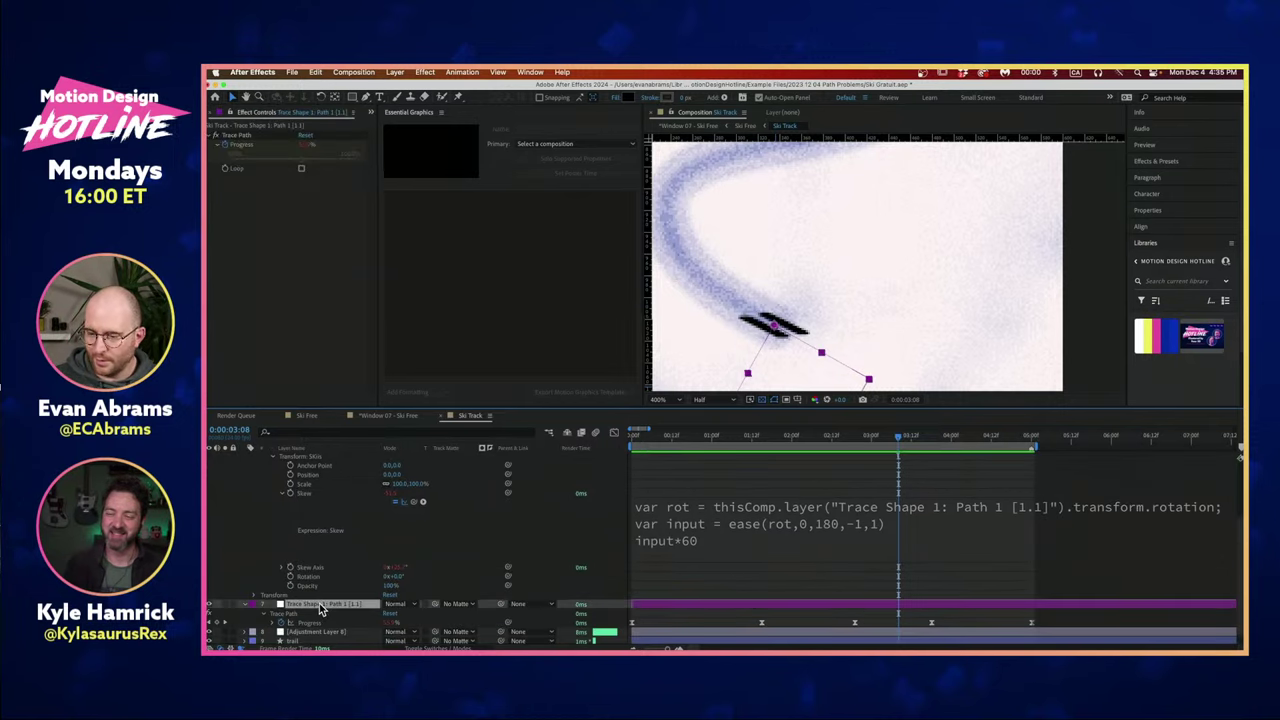
pyautogui.click(274, 613)
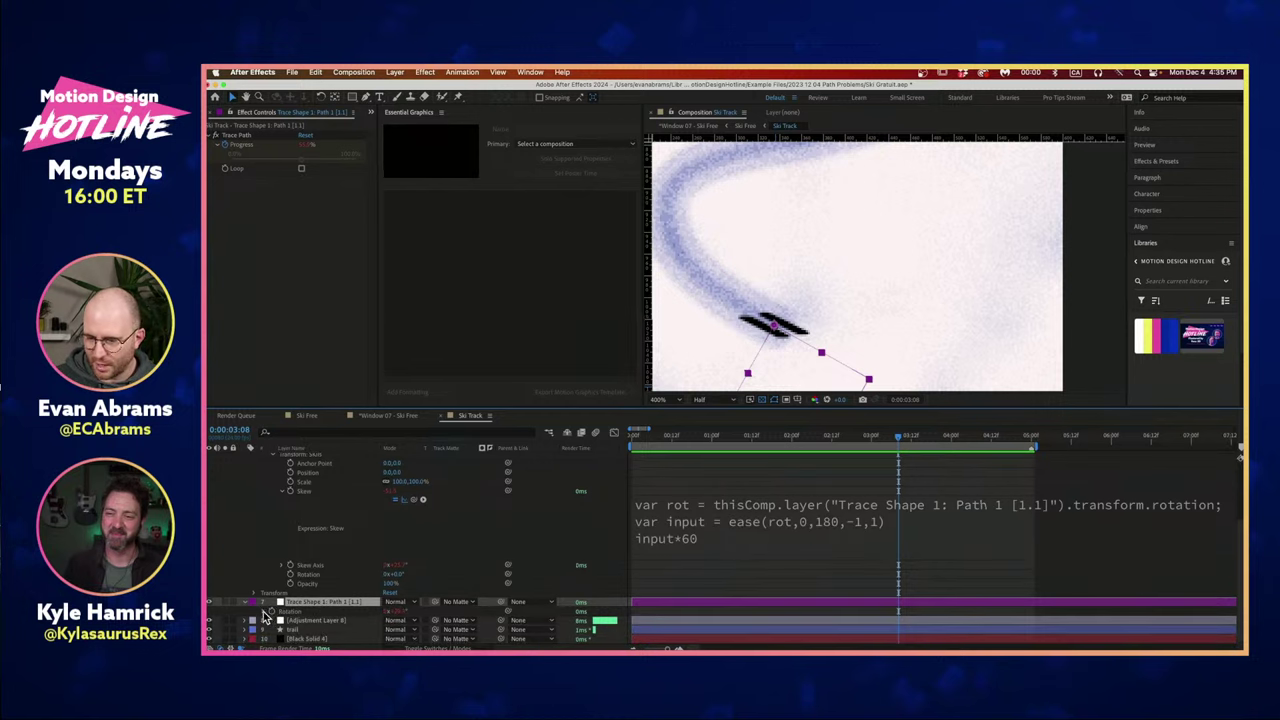
pyautogui.click(267, 614)
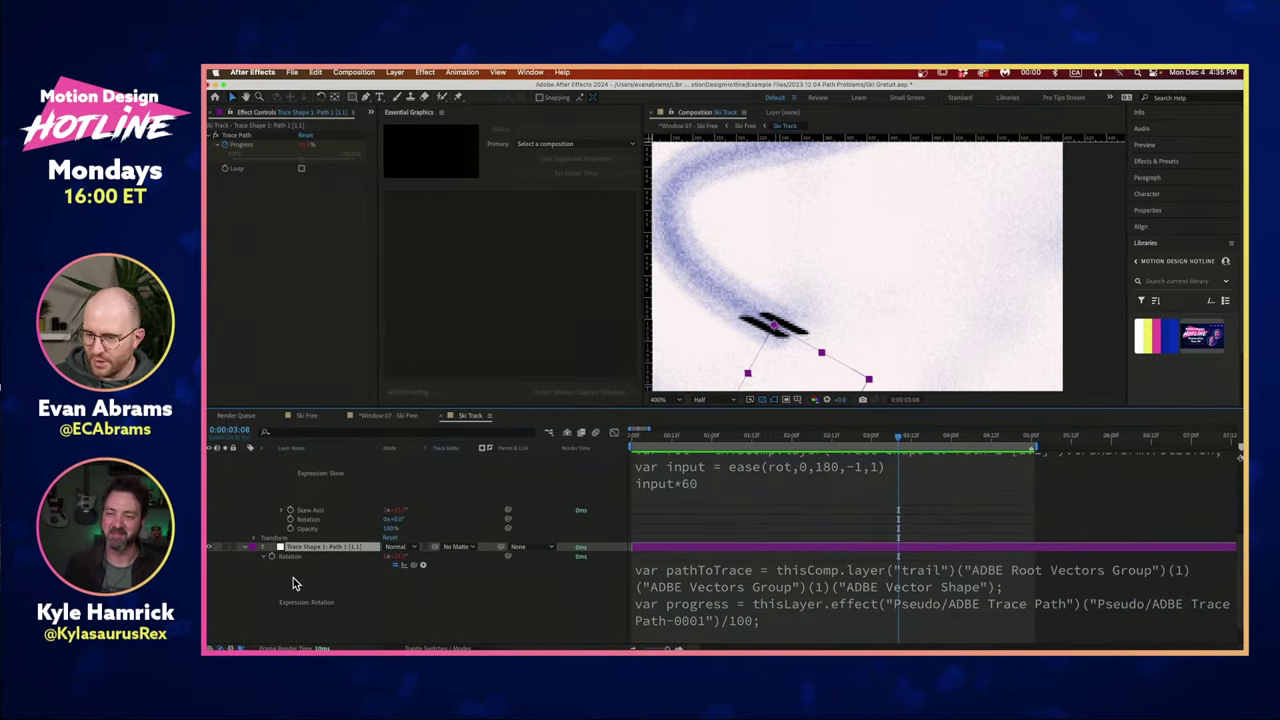
pyautogui.scroll(-1, 765, 567)
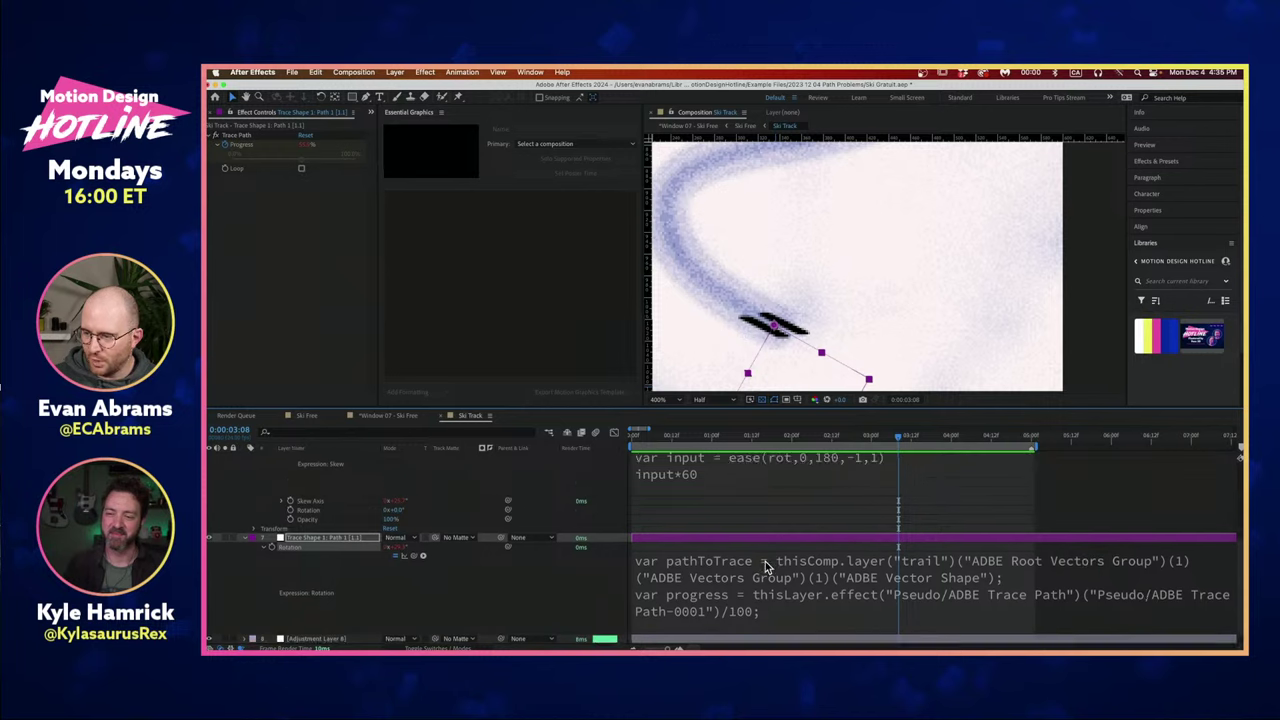
pyautogui.scroll(-1, 765, 567)
pyautogui.click(762, 578)
pyautogui.click(619, 550)
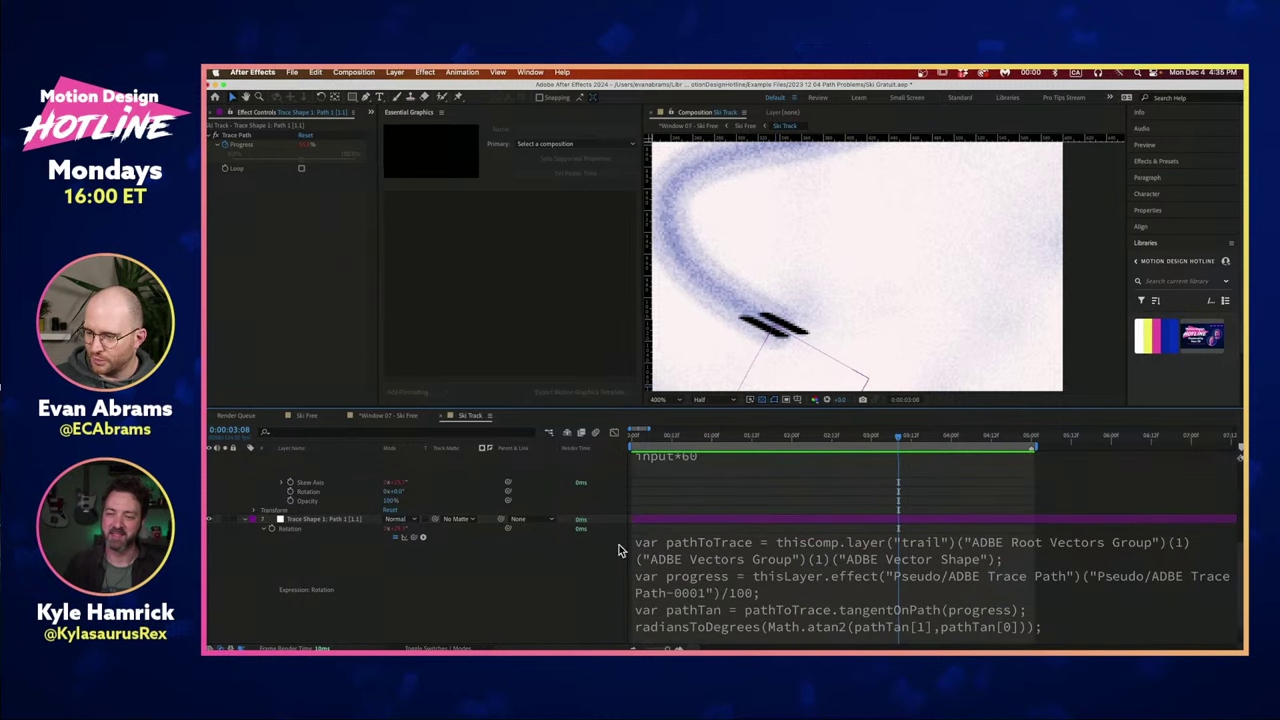
pyautogui.click(264, 529)
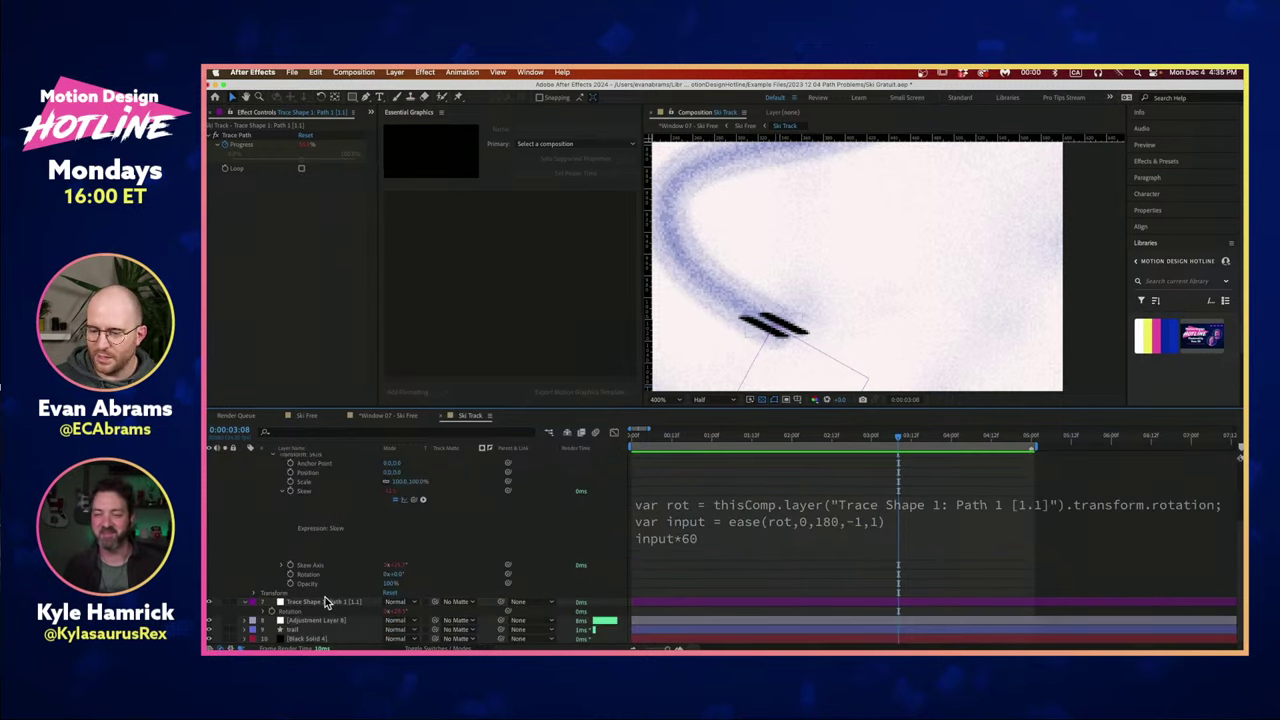
# Scrub the animation between about 0:00:02:04 and 0:00:04:02 to examine how the Trace Shape 1 null rotates along the path.
pyautogui.click(325, 600)
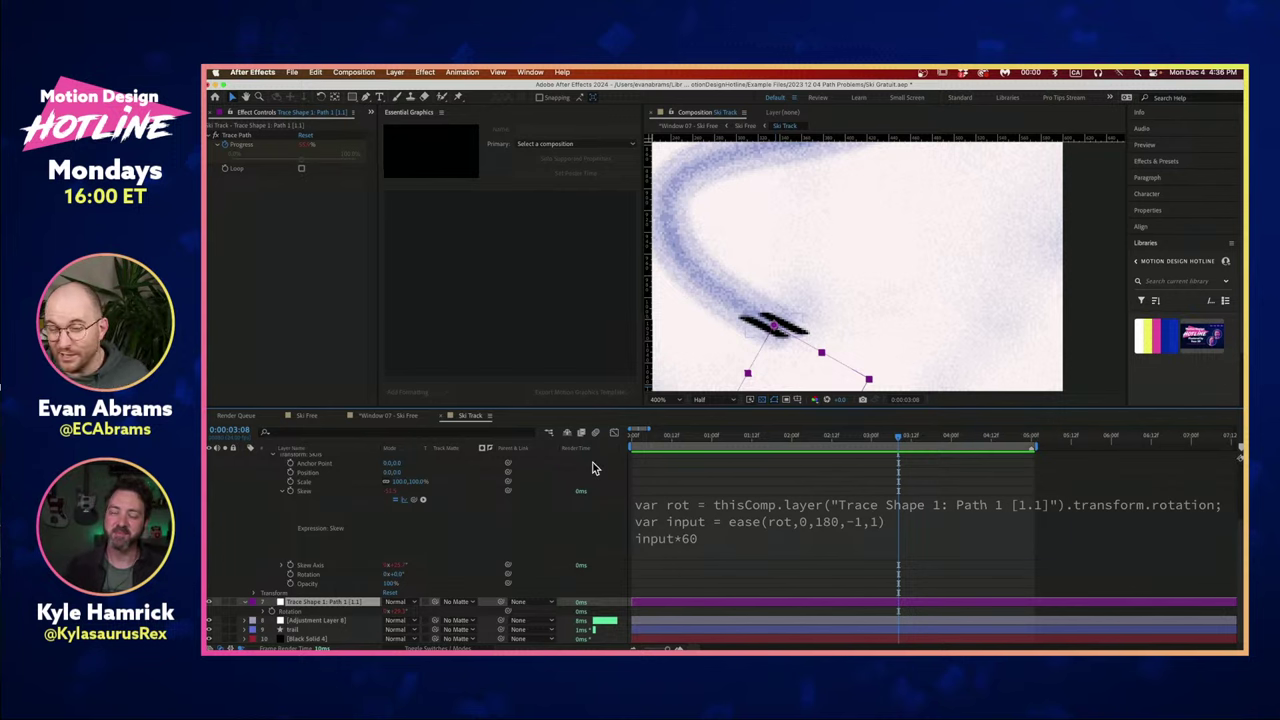
pyautogui.scroll(-1, 741, 210)
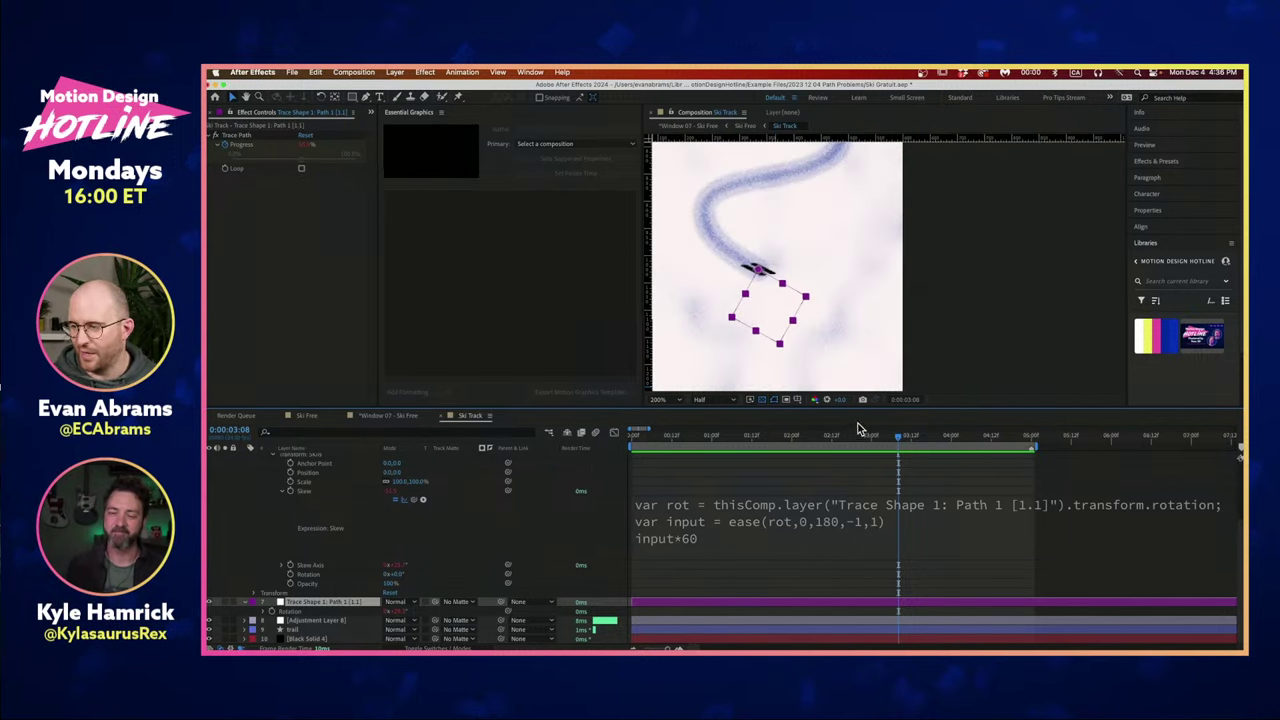
pyautogui.moveTo(830, 437); pyautogui.dragTo(856, 445)
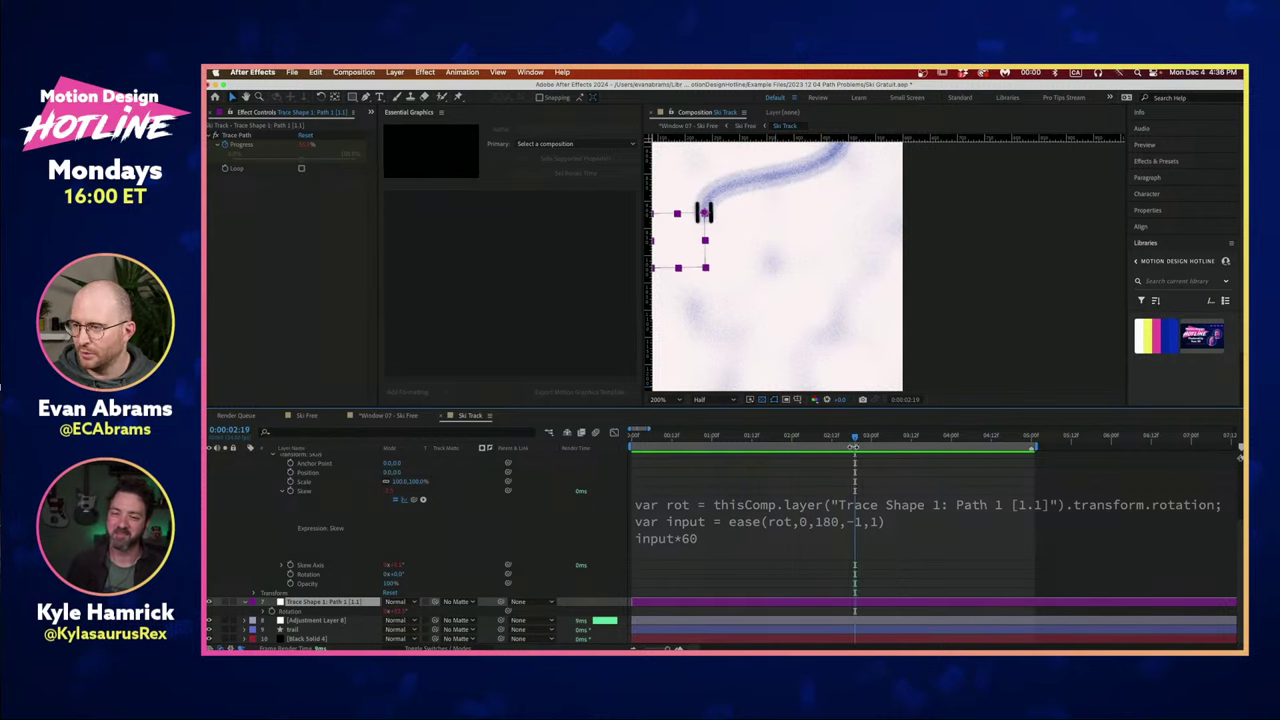
pyautogui.moveTo(739, 241); pyautogui.dragTo(794, 263)
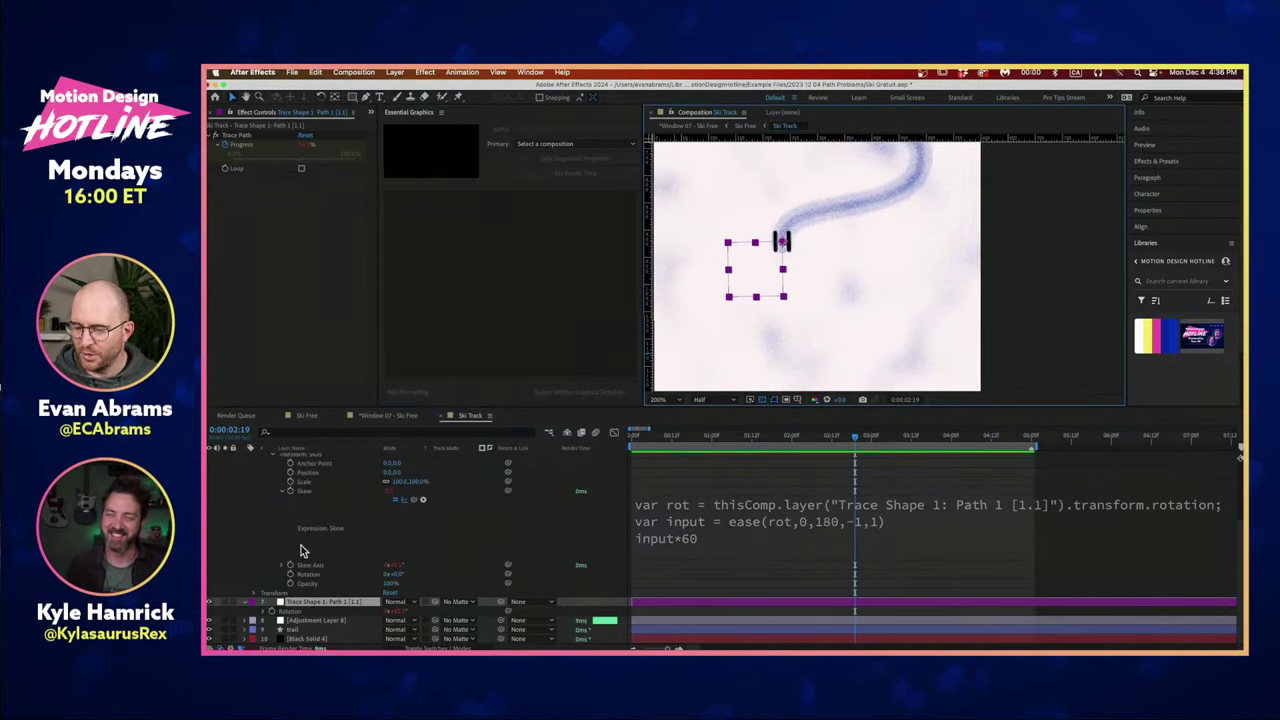
pyautogui.click(319, 613)
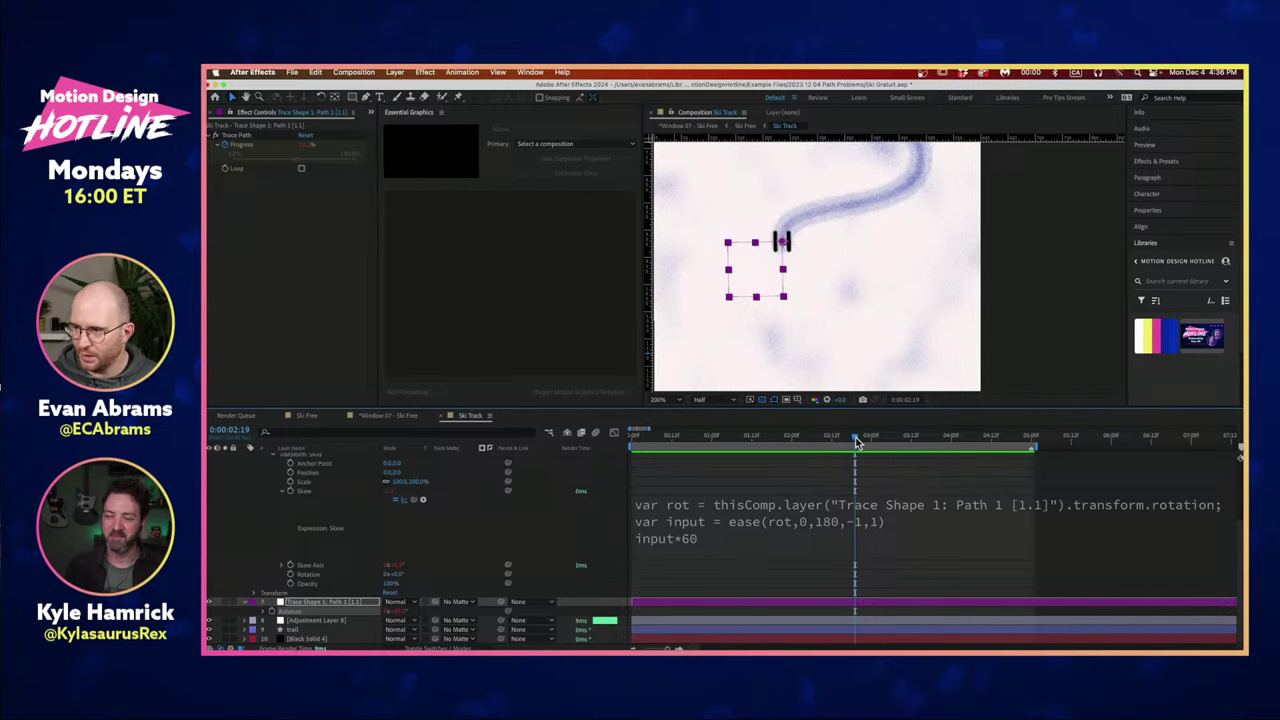
pyautogui.moveTo(855, 443); pyautogui.dragTo(902, 434)
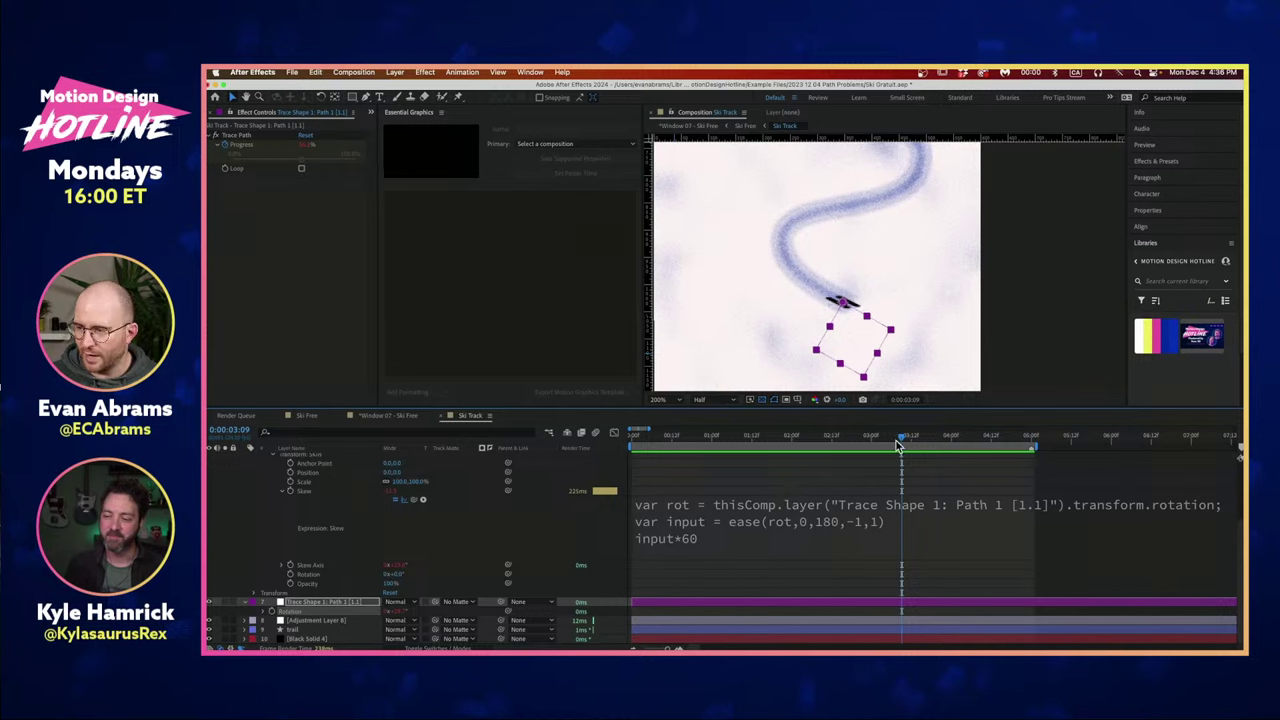
pyautogui.moveTo(898, 440); pyautogui.dragTo(957, 437)
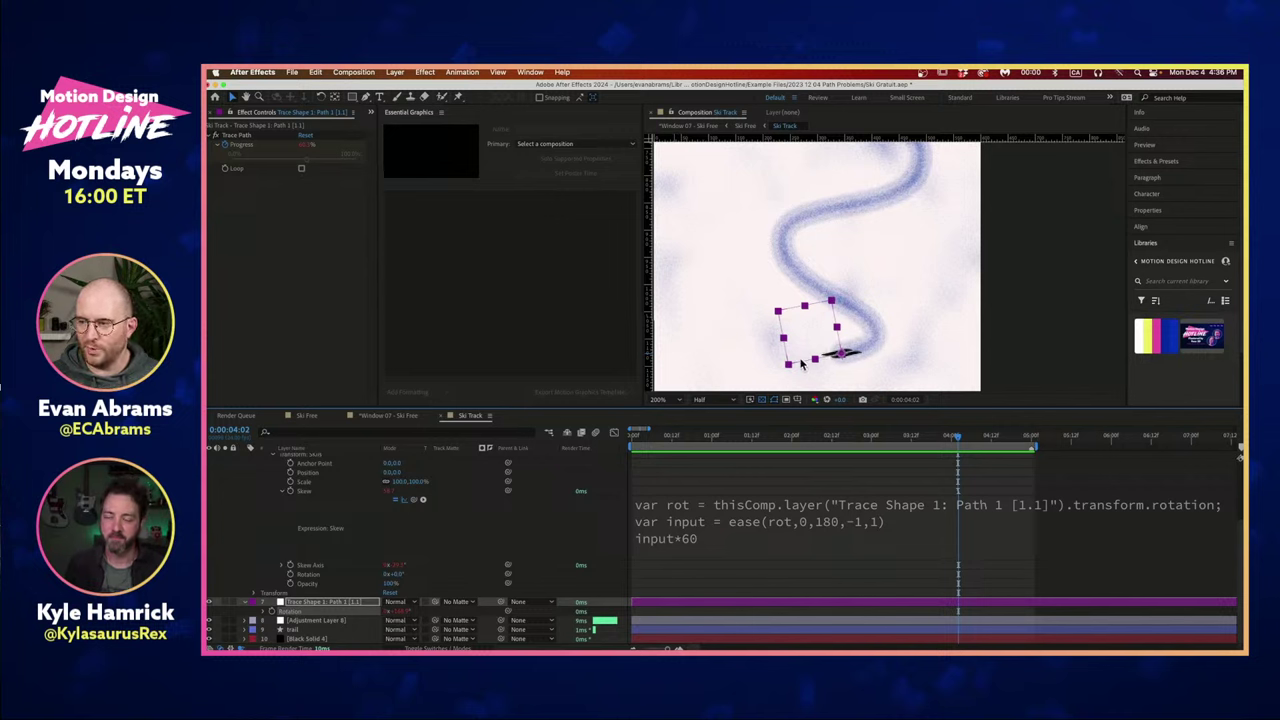
pyautogui.moveTo(945, 438); pyautogui.dragTo(804, 443)
# Open the skis' Skew expression and highlight the line defining the rot variable from the Trace Shape 1 layer's rotation.
pyautogui.click(331, 491)
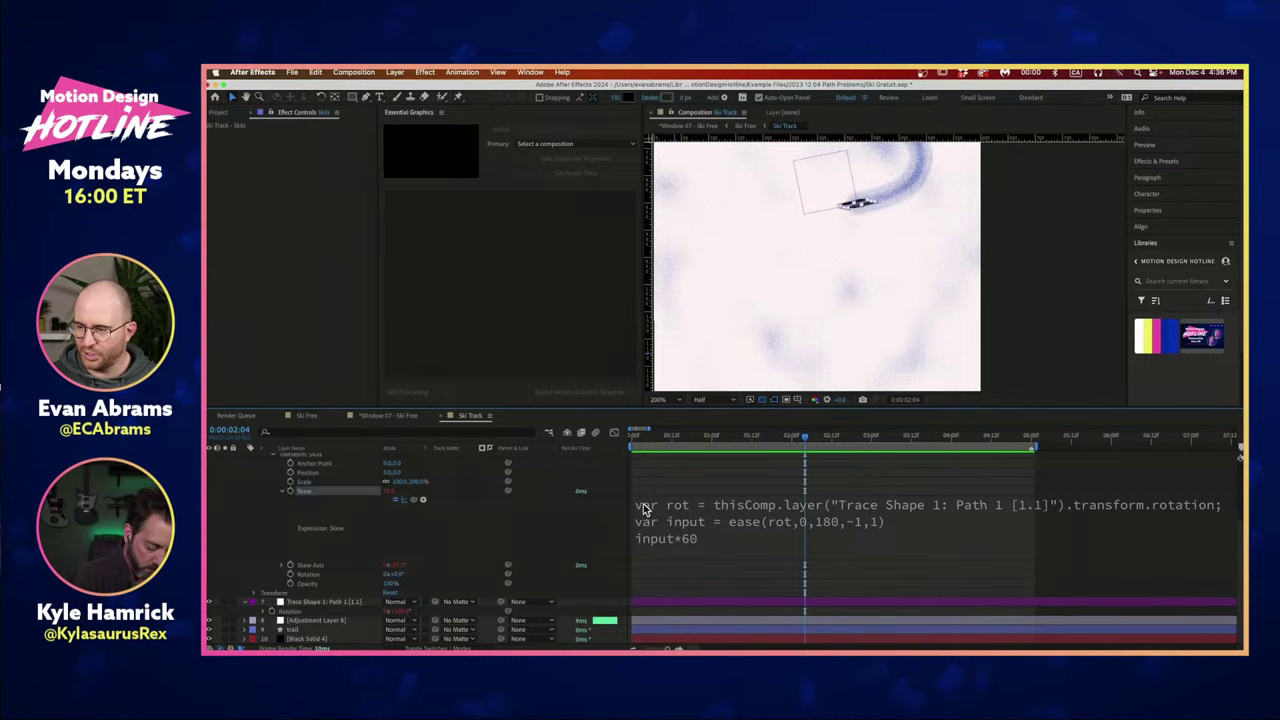
pyautogui.click(699, 509)
pyautogui.click(700, 505)
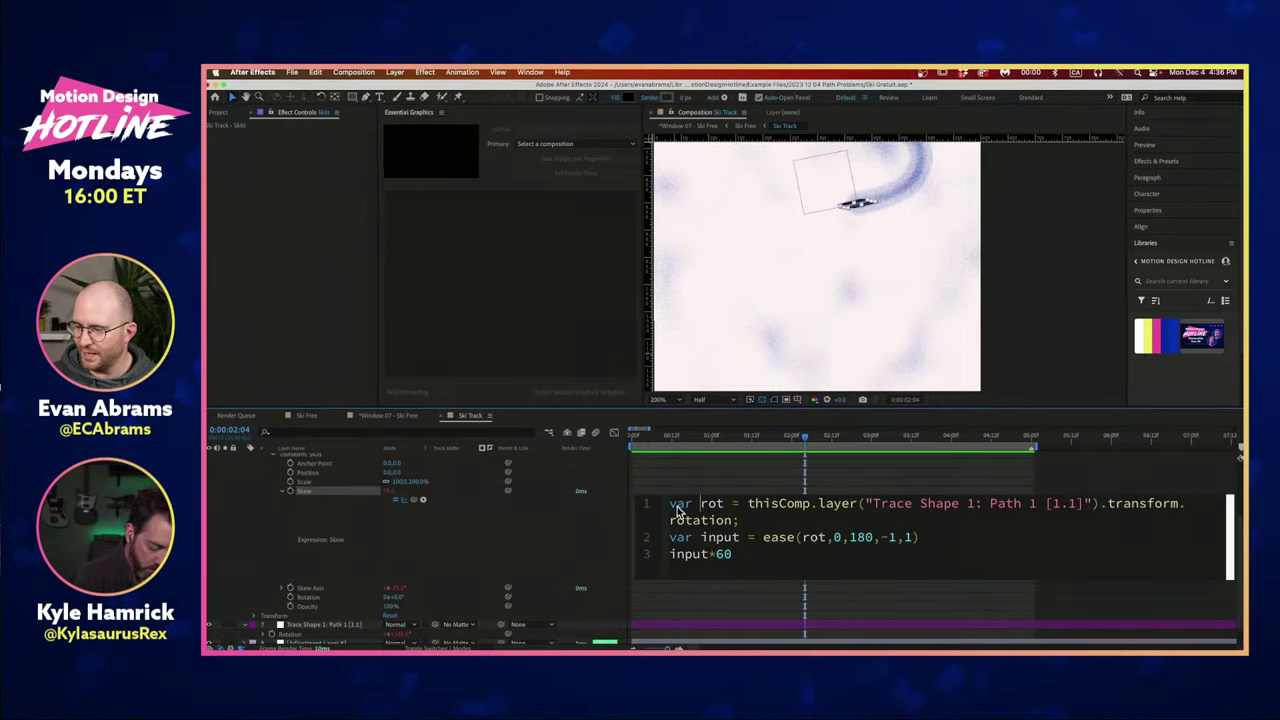
pyautogui.moveTo(674, 505); pyautogui.dragTo(748, 520)
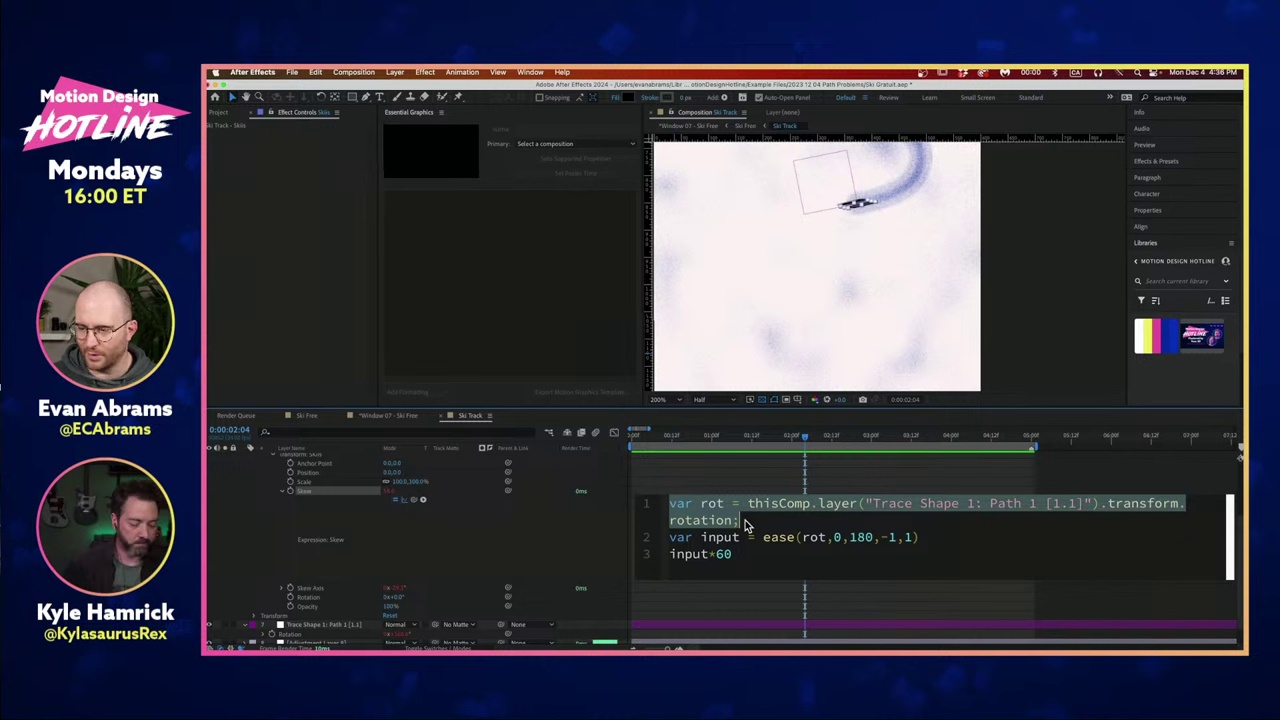
pyautogui.click(748, 520)
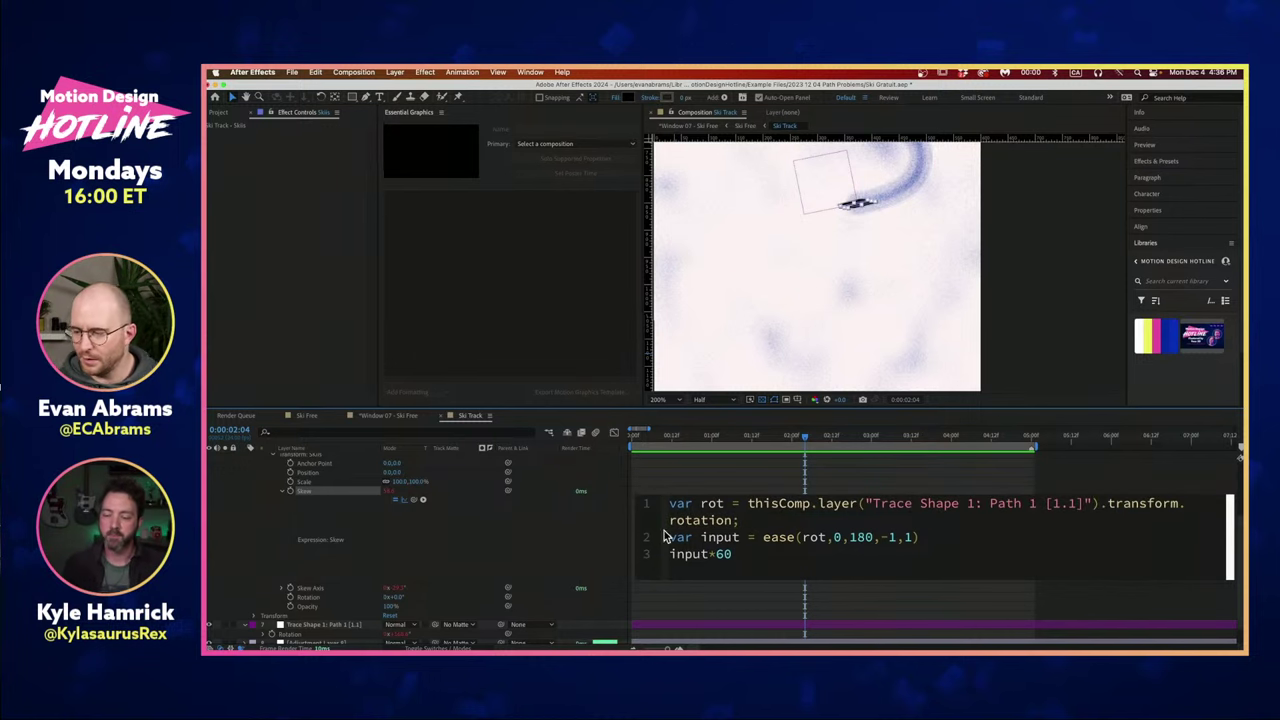
# Highlight the ease function and each of its arguments, rot, 0, 180, -1 and 1, and close the expression unchanged.
pyautogui.doubleClick(786, 541)
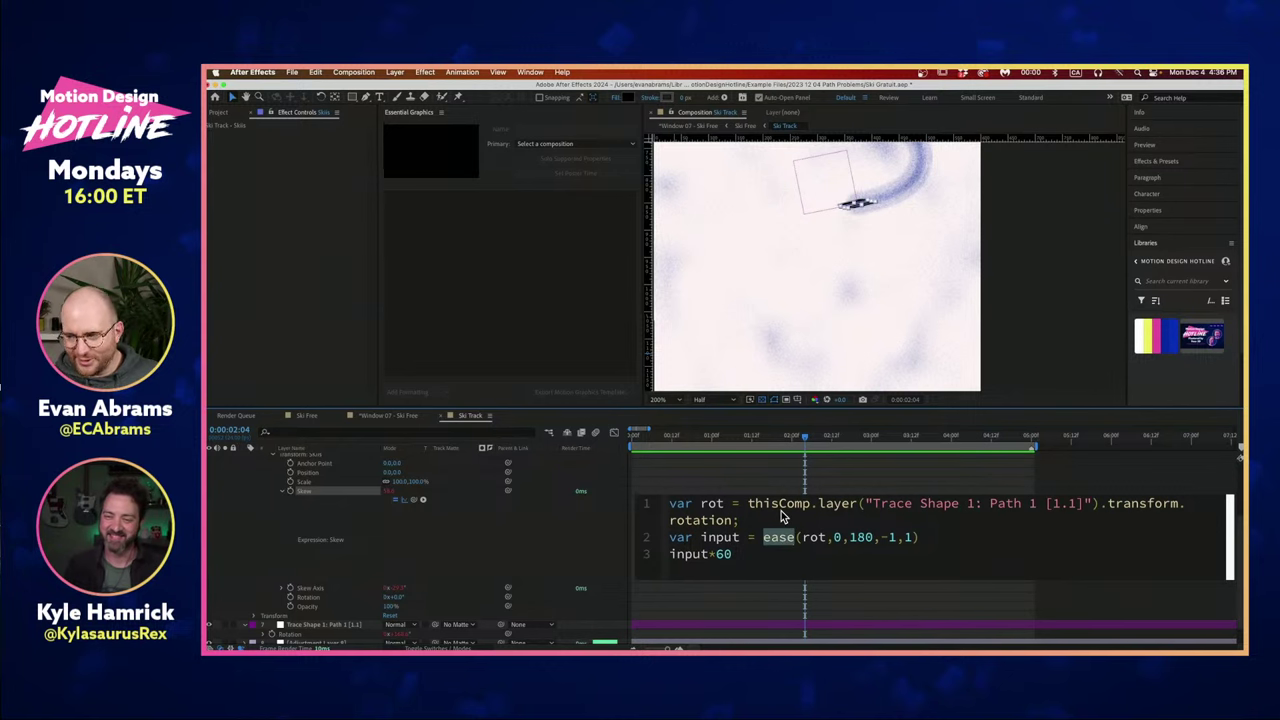
pyautogui.doubleClick(815, 540)
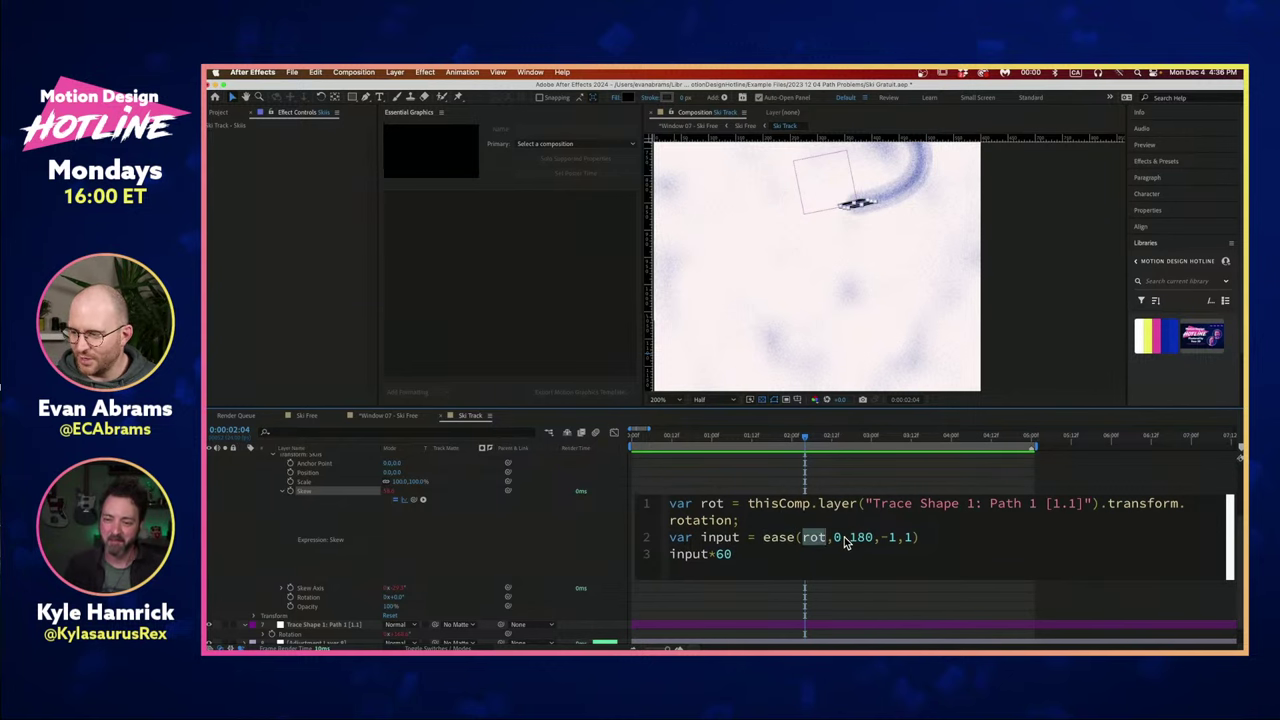
pyautogui.doubleClick(837, 537)
pyautogui.doubleClick(856, 539)
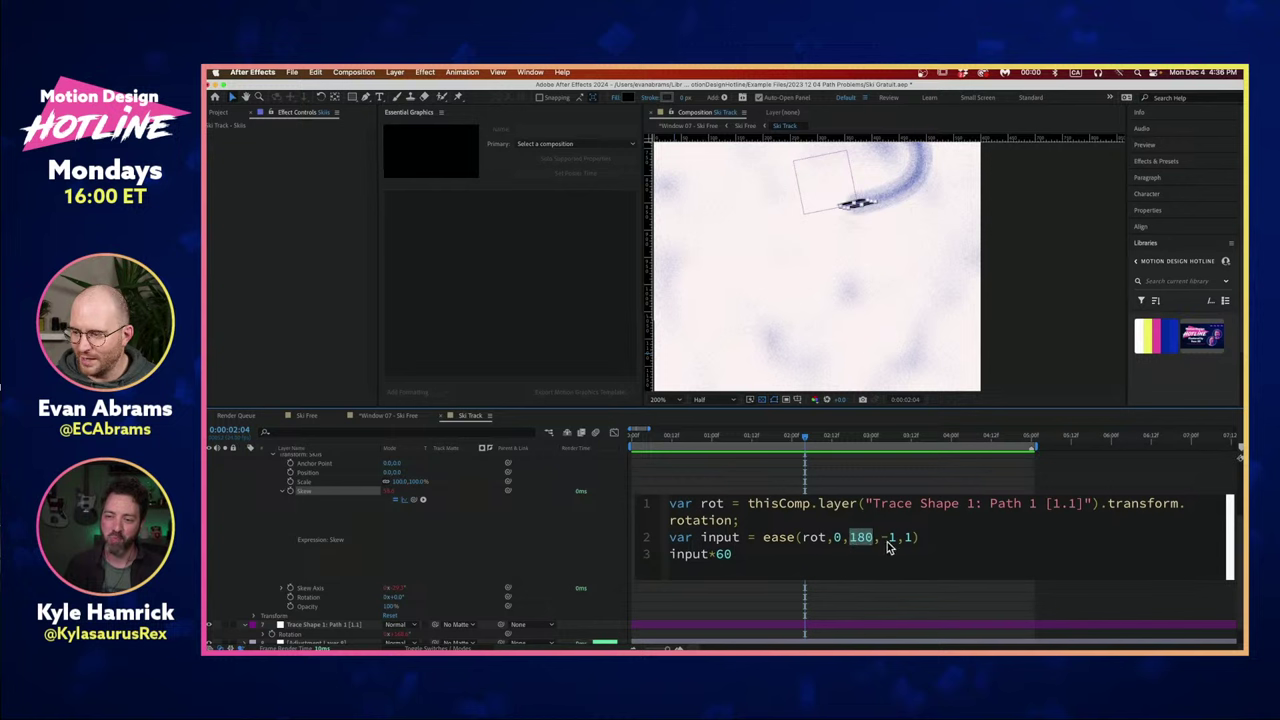
pyautogui.doubleClick(894, 539)
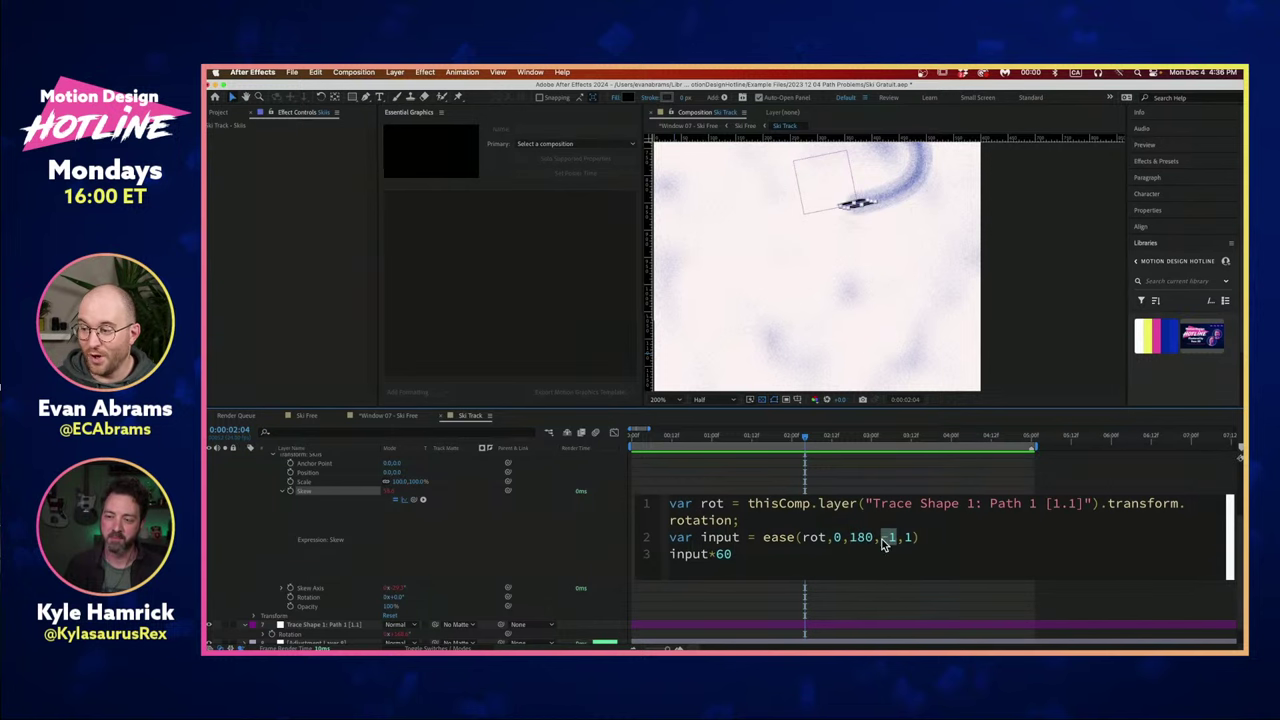
pyautogui.doubleClick(909, 538)
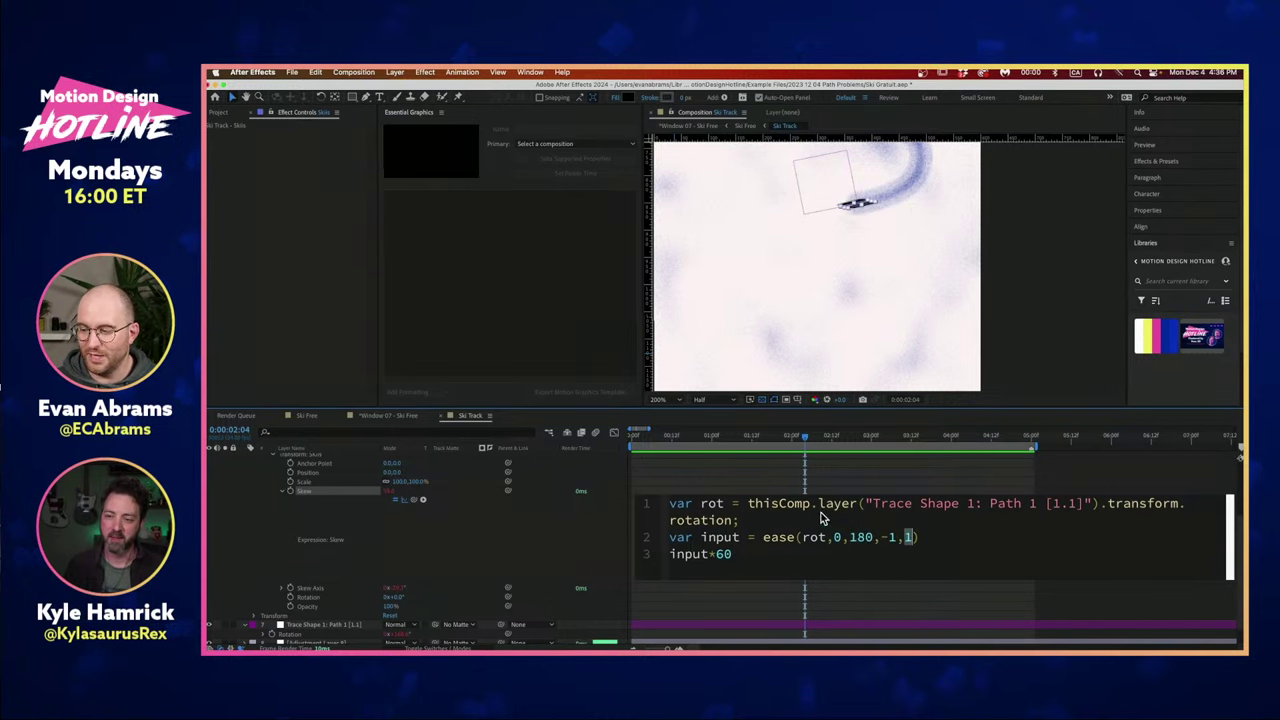
pyautogui.click(788, 486)
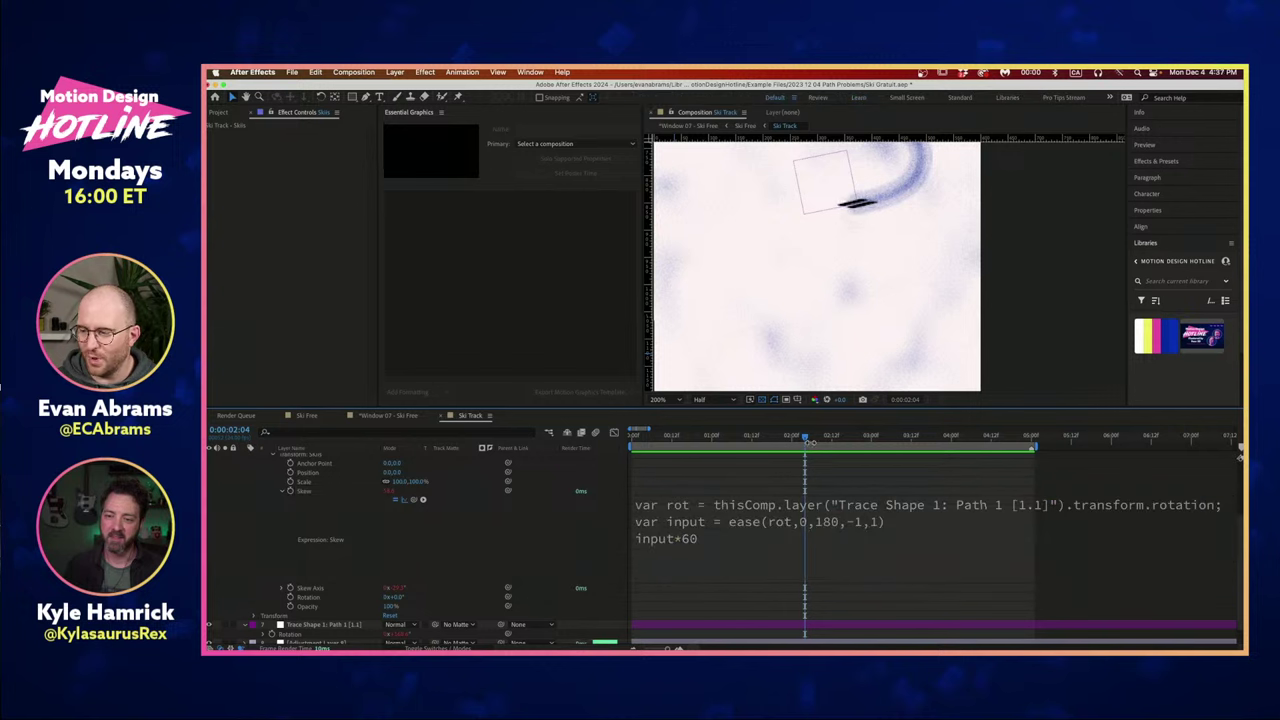
# Scrub to 0:00:02:18 and highlight the 0,180 input range in the Skew expression's ease call to compare with the skis.
pyautogui.moveTo(803, 437); pyautogui.dragTo(851, 442)
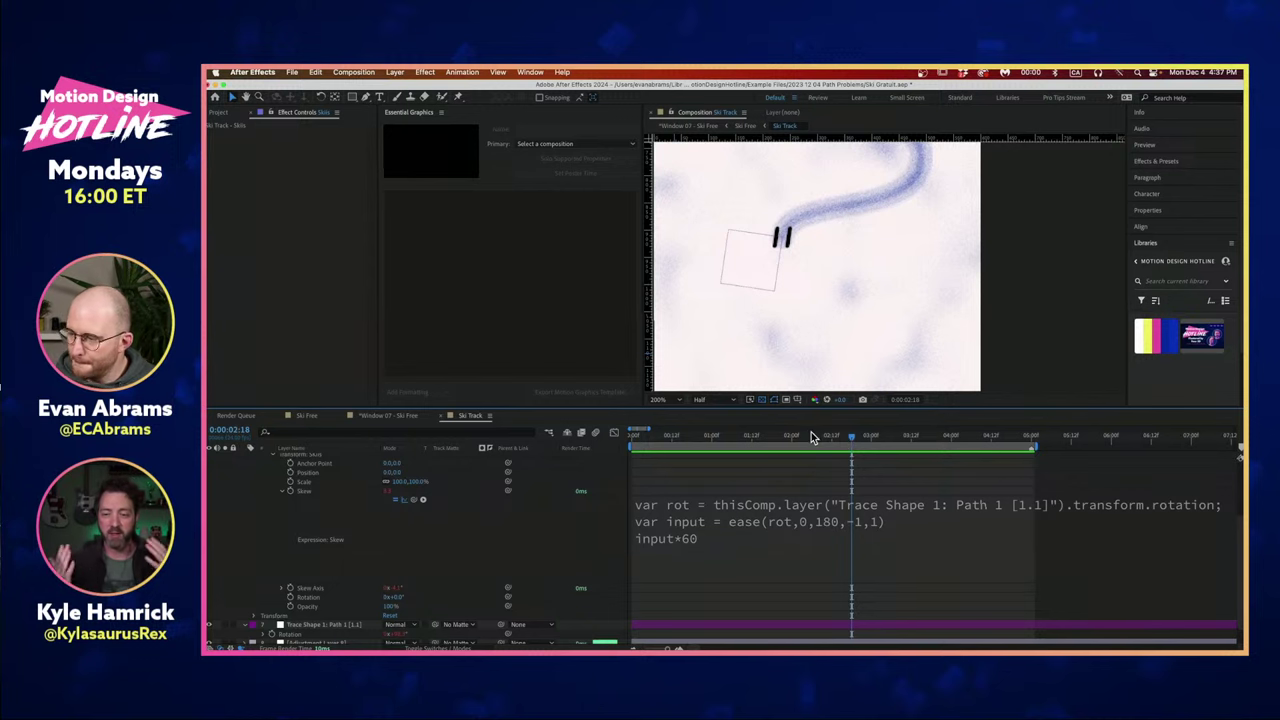
pyautogui.click(797, 524)
pyautogui.click(838, 537)
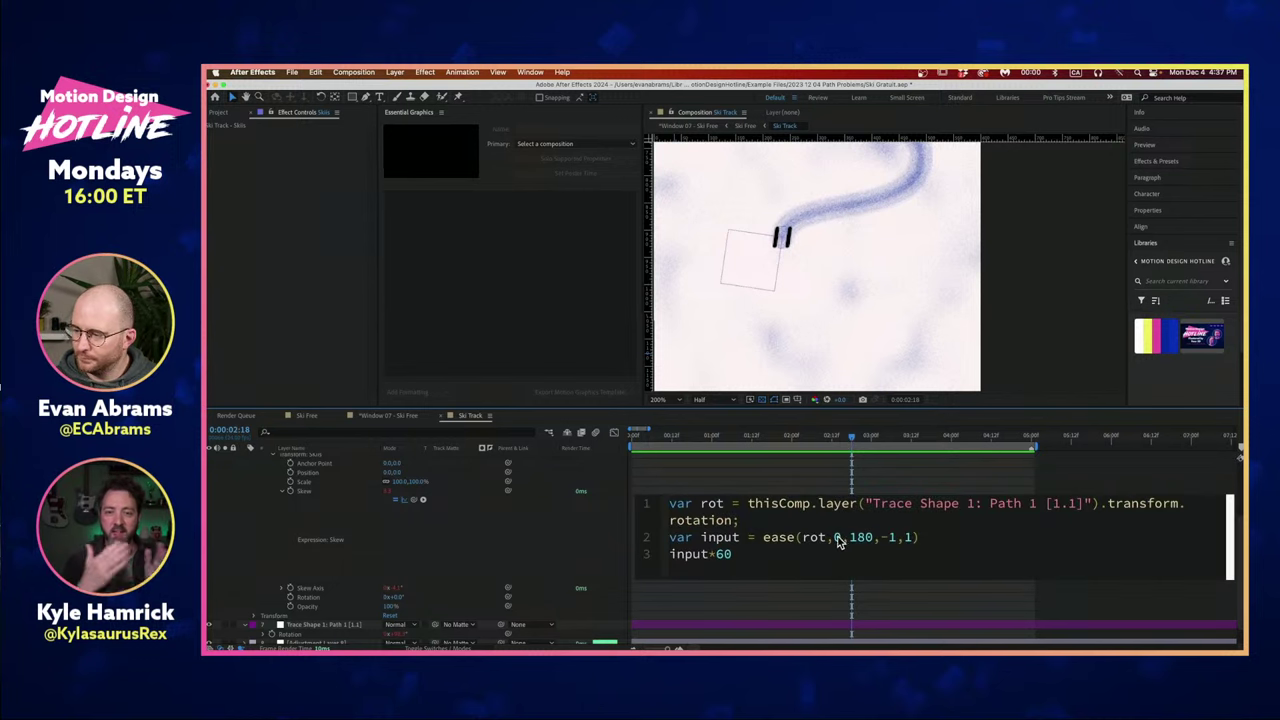
pyautogui.moveTo(834, 537); pyautogui.dragTo(870, 536)
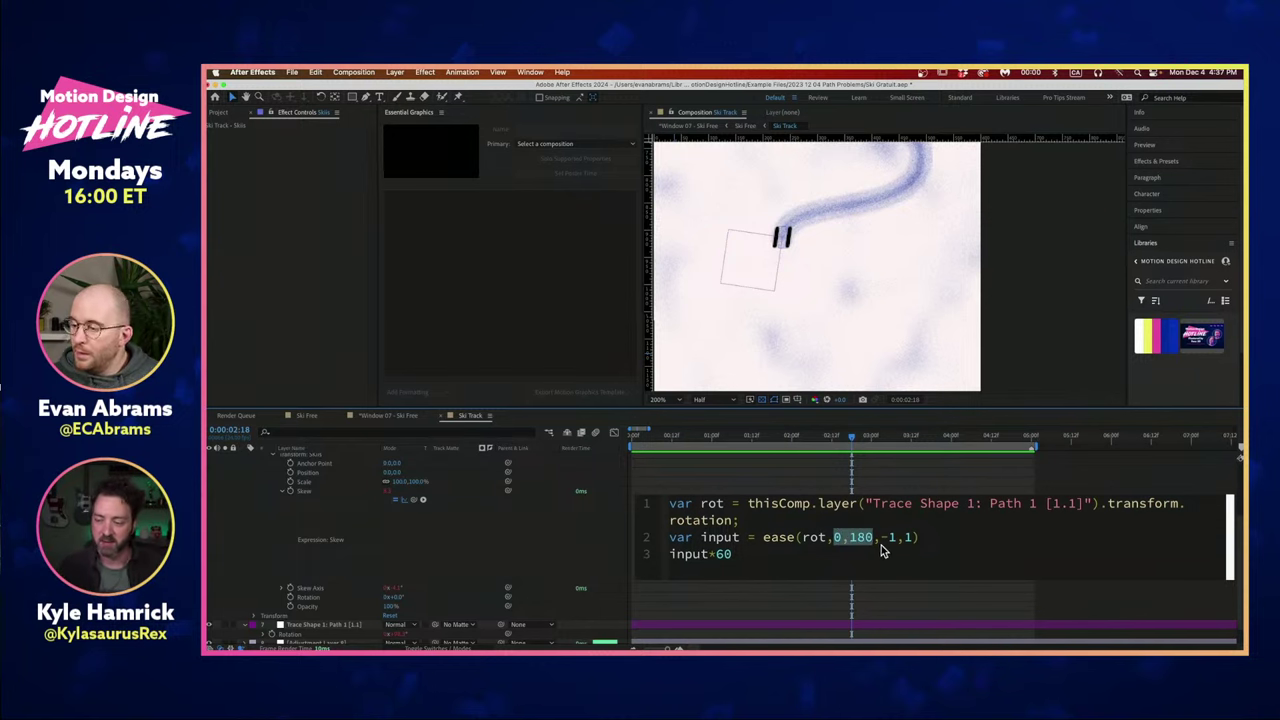
pyautogui.click(880, 541)
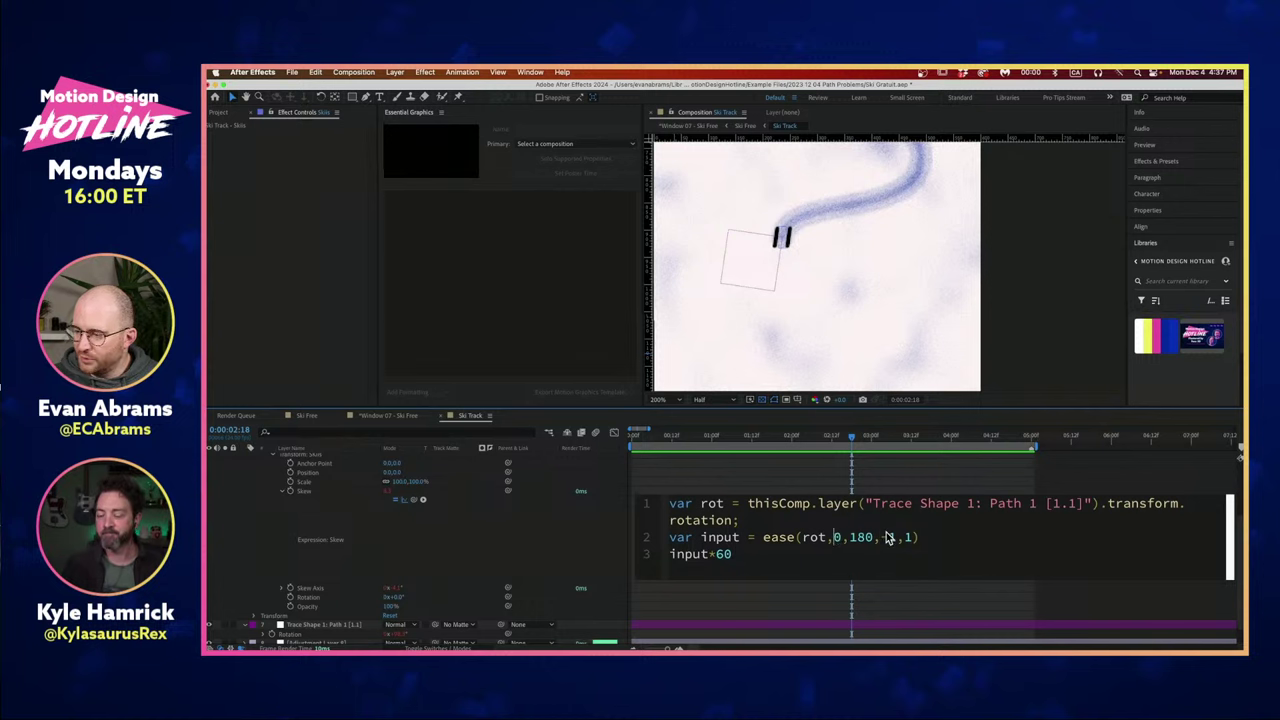
pyautogui.moveTo(872, 537); pyautogui.dragTo(851, 541)
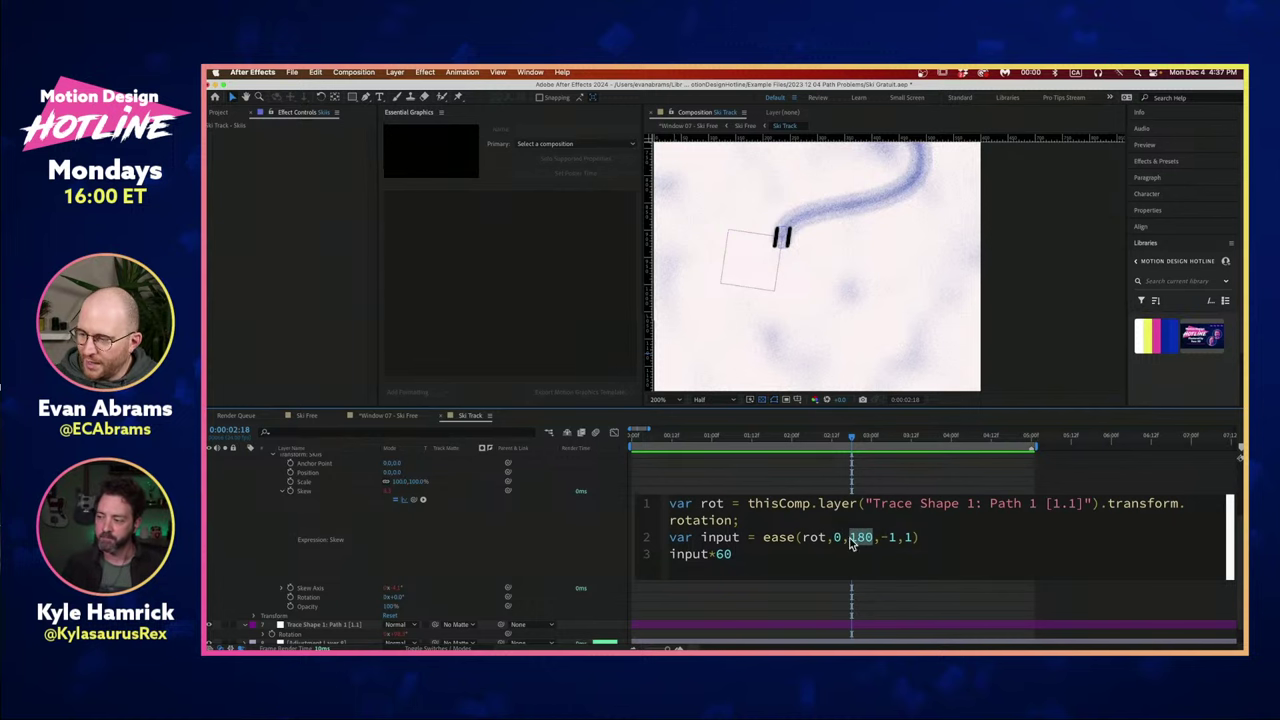
pyautogui.click(909, 537)
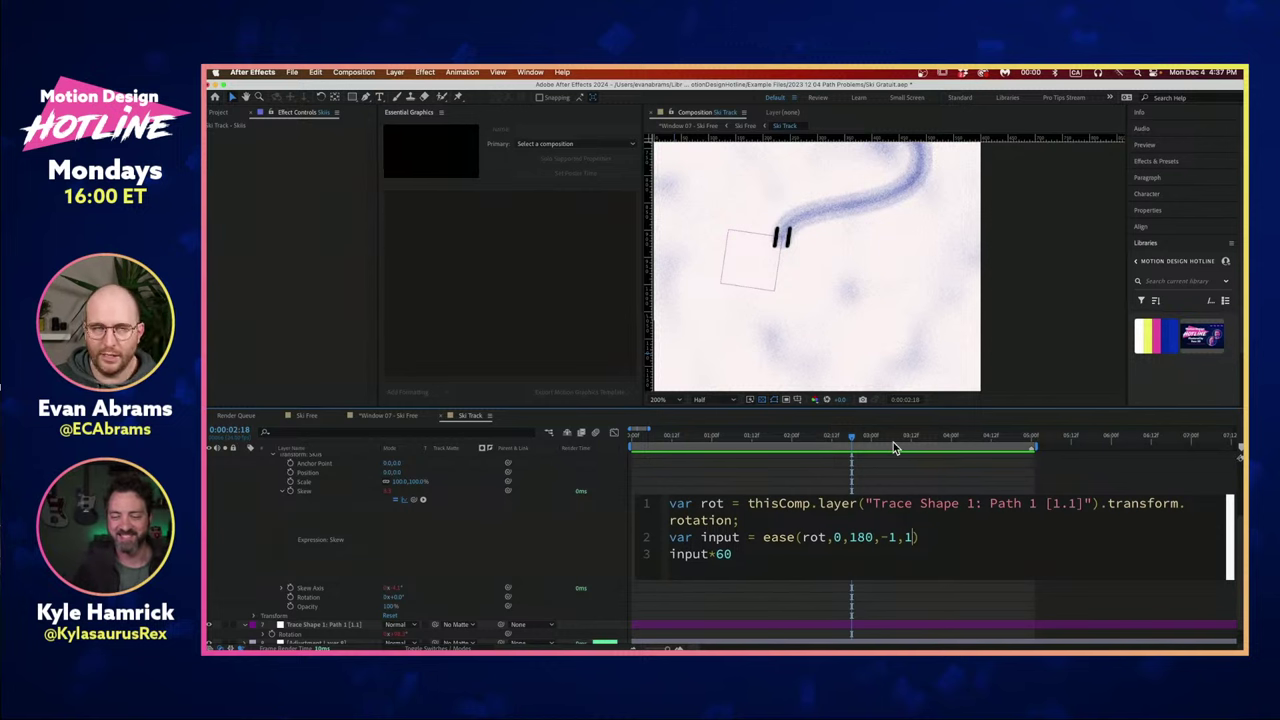
# Move the playhead to 0:00:02:22 and highlight the multiplier 60 on the Skew expression's last line.
pyautogui.moveTo(878, 443)
pyautogui.mouseDown()
pyautogui.moveTo(847, 440)
pyautogui.moveTo(897, 441)
pyautogui.moveTo(866, 440)
pyautogui.mouseUp()
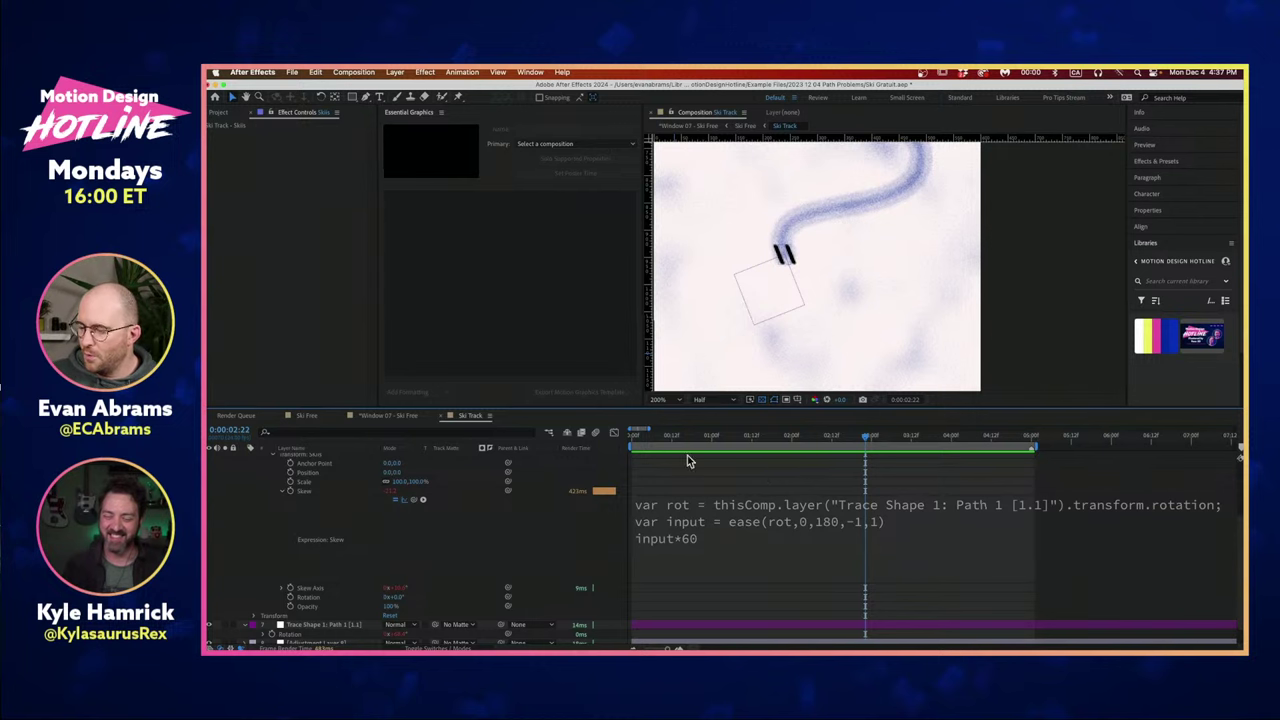
pyautogui.click(700, 543)
pyautogui.hotkey('ctrl', 'c')
pyautogui.doubleClick(730, 553)
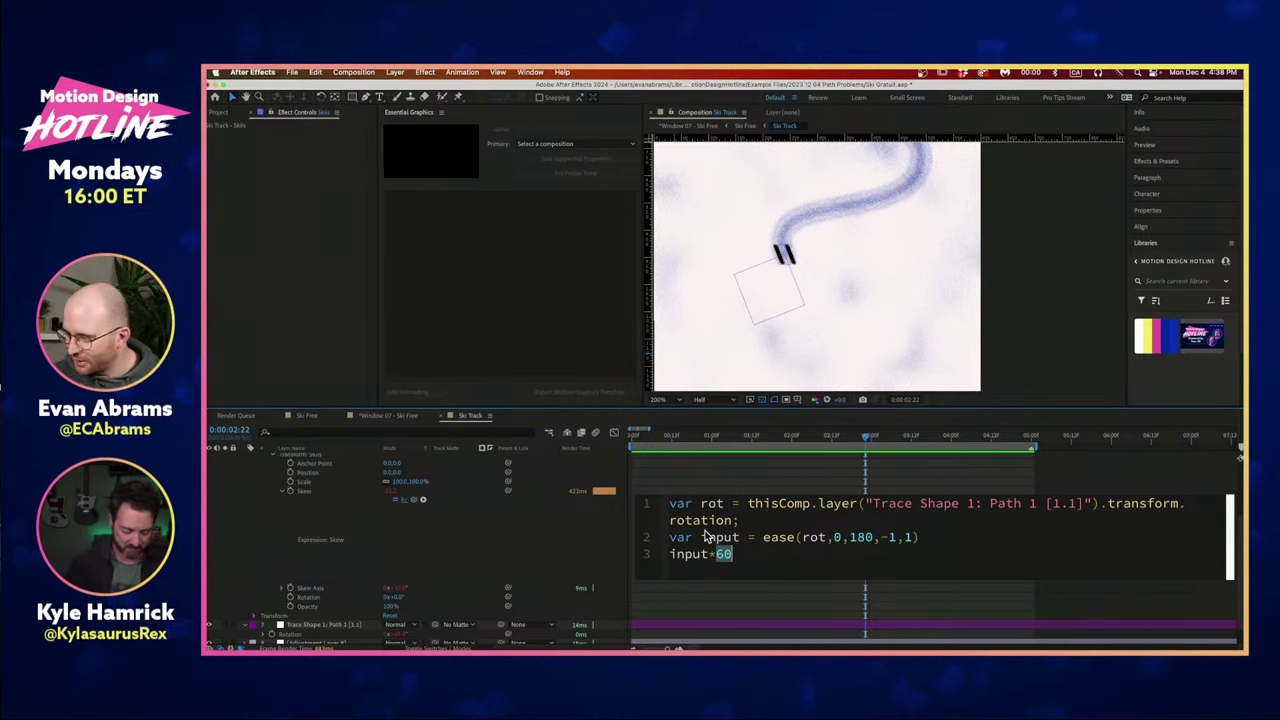
pyautogui.click(743, 475)
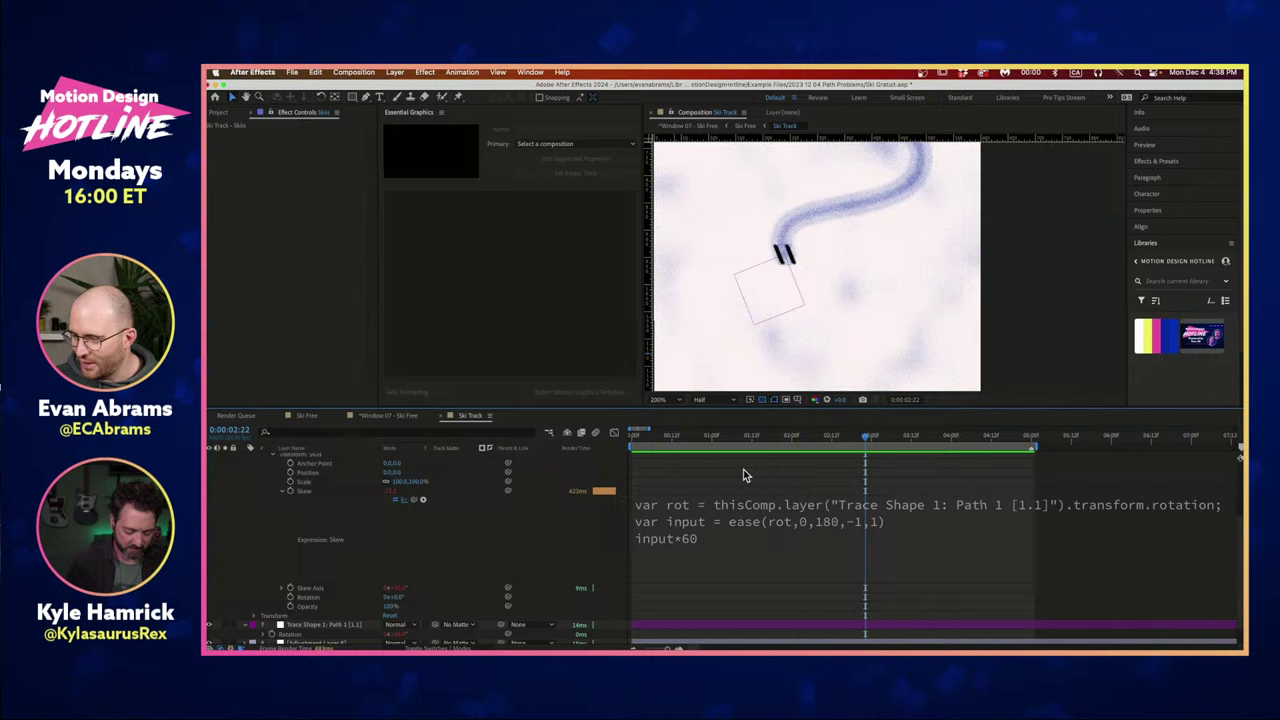
# Open the skis' Skew Axis expression to compare its -30 multiplier with the Skew expression's 60, and close it unchanged.
pyautogui.click(302, 491)
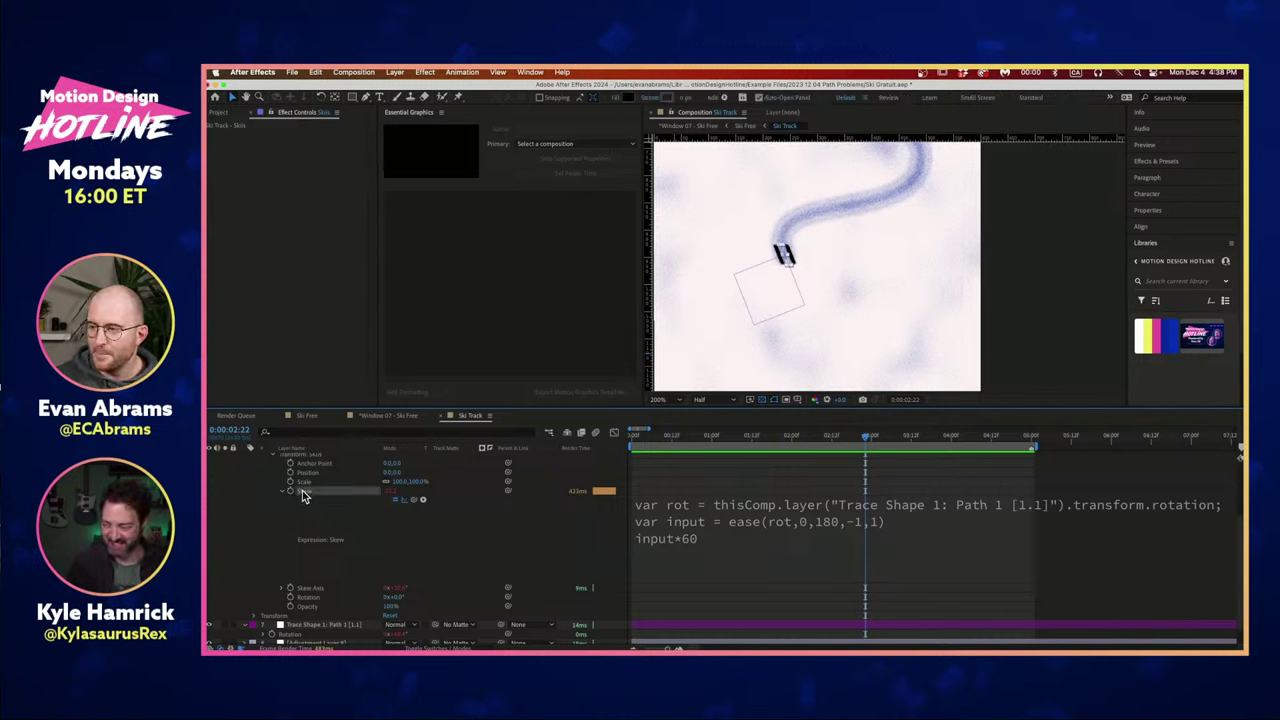
pyautogui.click(310, 588)
pyautogui.hotkey('ctrl', 'v')
pyautogui.click(784, 610)
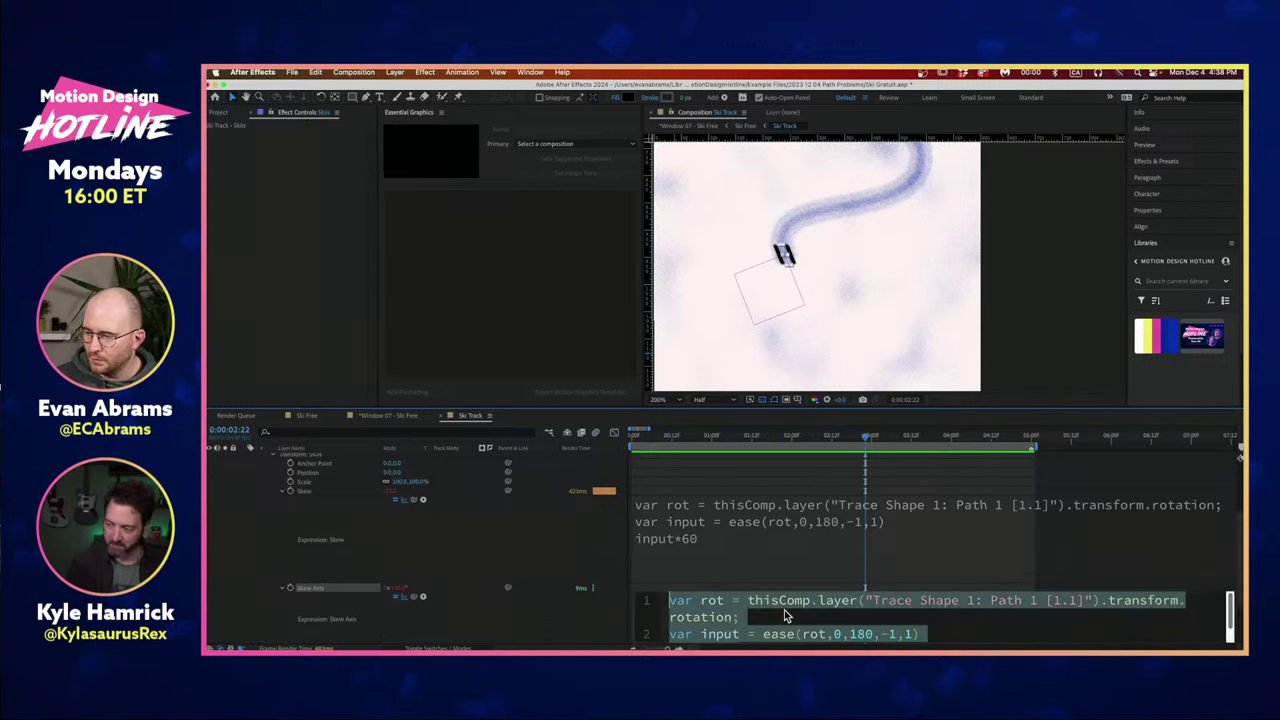
pyautogui.scroll(-1, 800, 560)
pyautogui.click(800, 543)
pyautogui.scroll(-1, 785, 597)
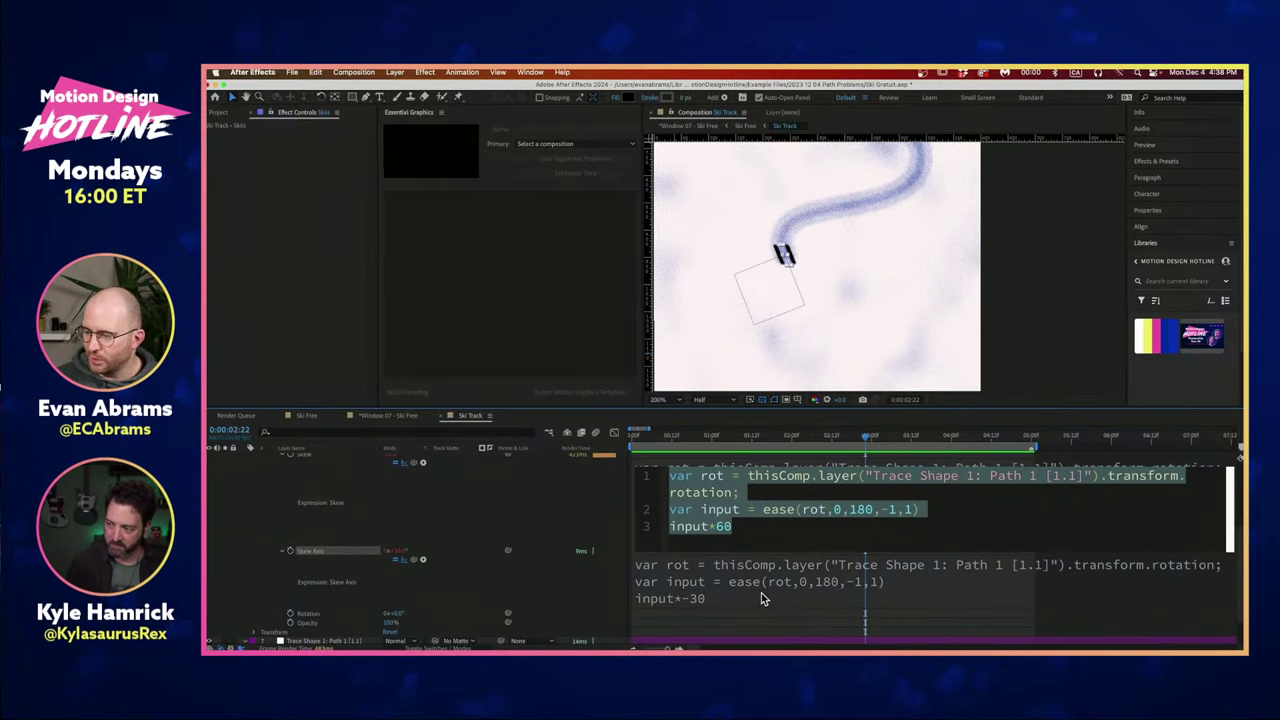
pyautogui.click(763, 596)
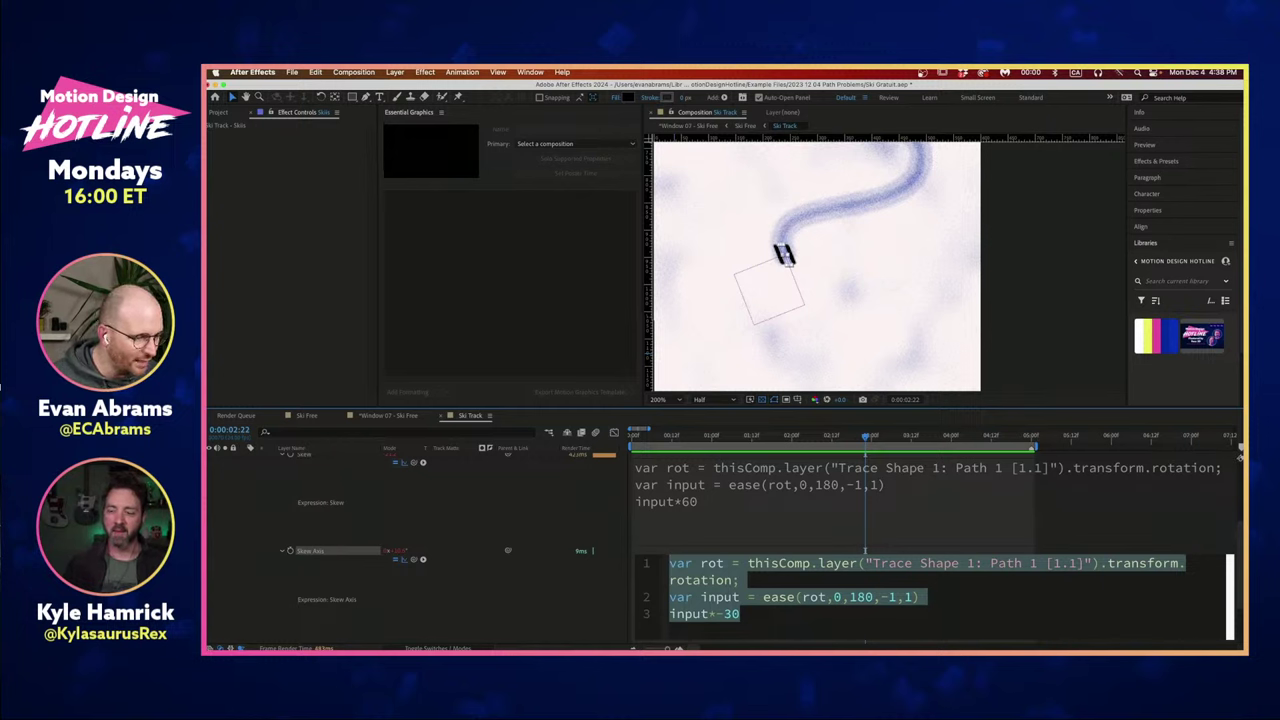
pyautogui.click(690, 551)
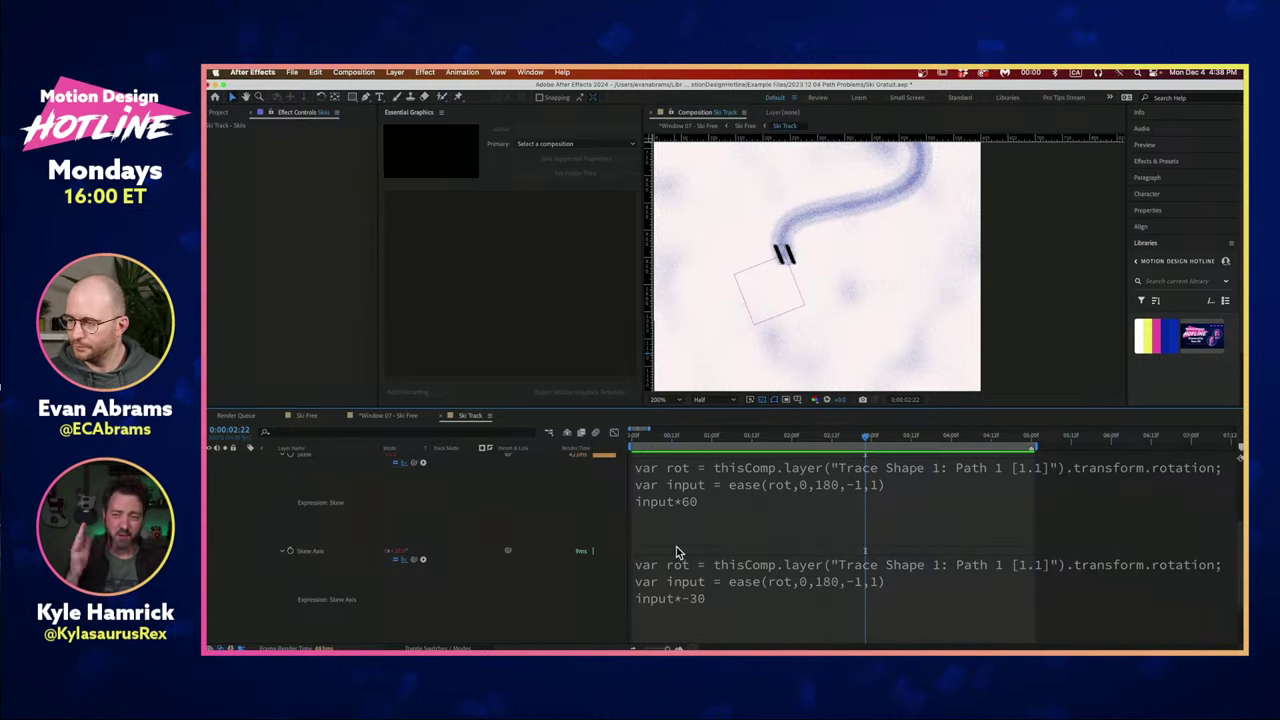
# Collapse the Skew and Skew Axis expressions and the skis' shape group transform.
pyautogui.scroll(3, 681, 554)
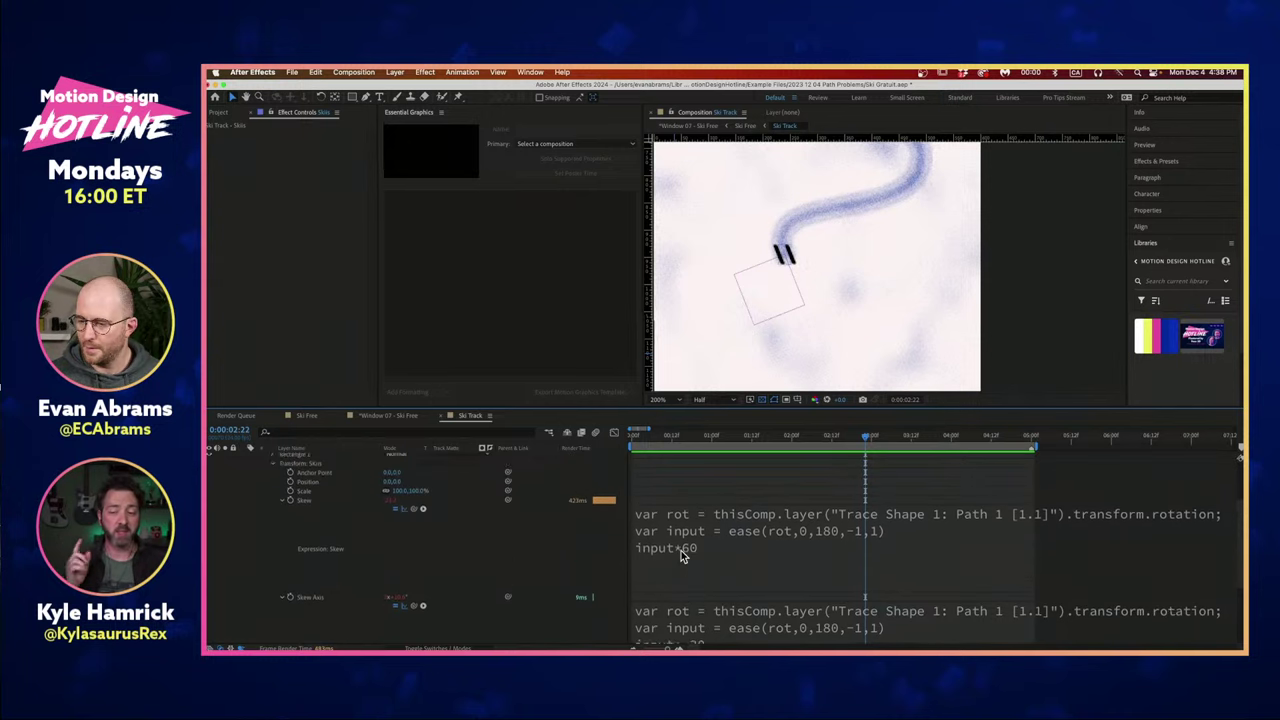
pyautogui.click(283, 510)
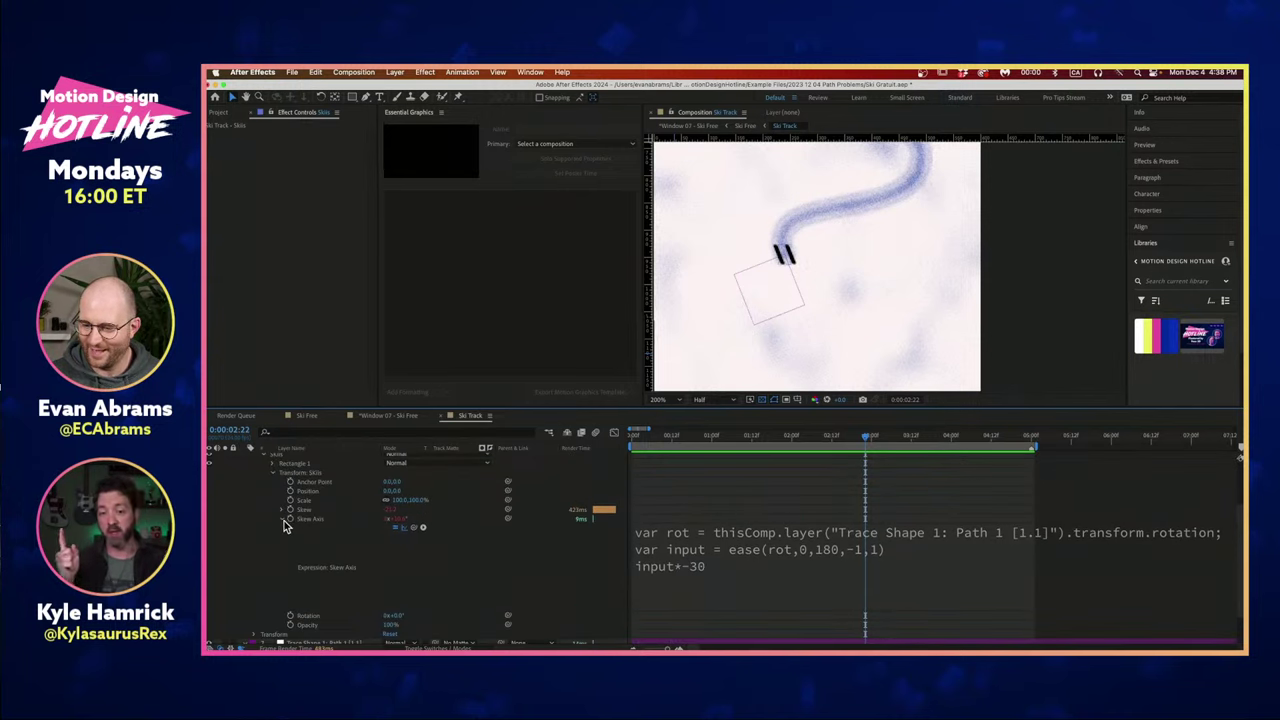
pyautogui.click(282, 520)
pyautogui.click(274, 522)
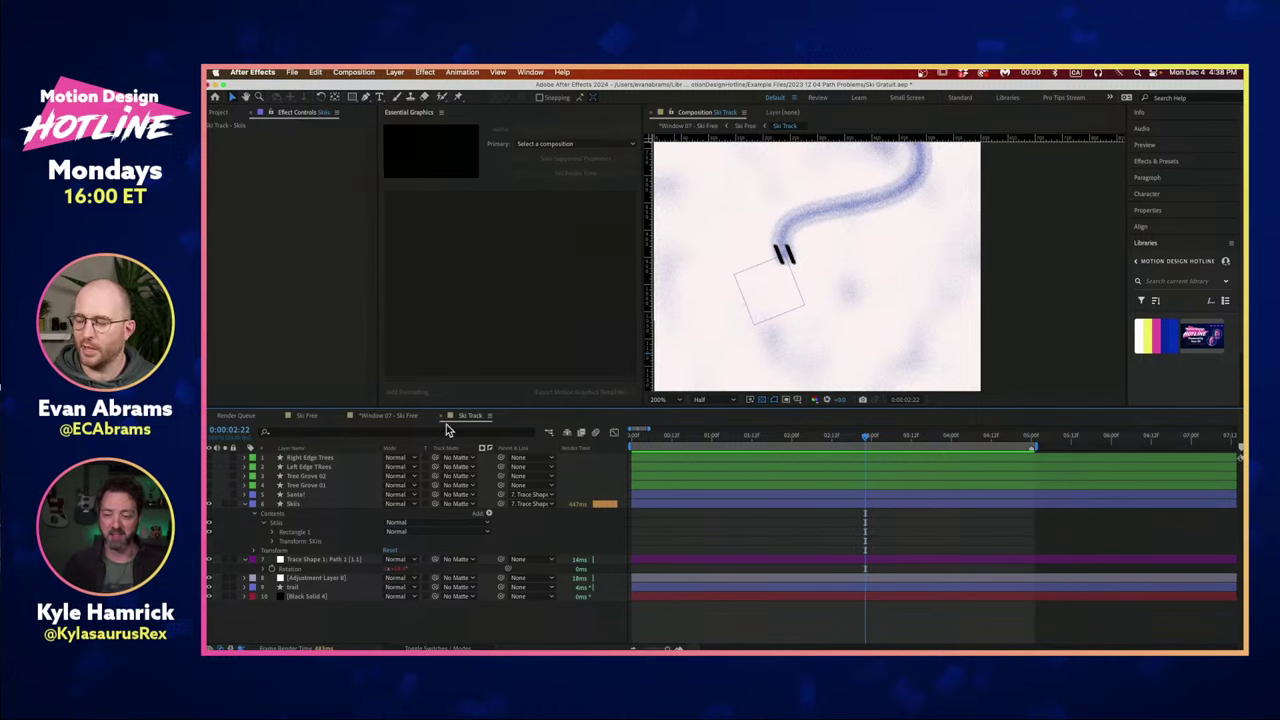
# Scrub between 0:00:02:18 and 0:00:03:11, return to the start, and stop at 0:00:03:08 to examine the skis through the turn.
pyautogui.moveTo(847, 436)
pyautogui.mouseDown()
pyautogui.moveTo(808, 435)
pyautogui.moveTo(920, 436)
pyautogui.moveTo(882, 453)
pyautogui.moveTo(851, 440)
pyautogui.mouseUp()
pyautogui.click(330, 503)
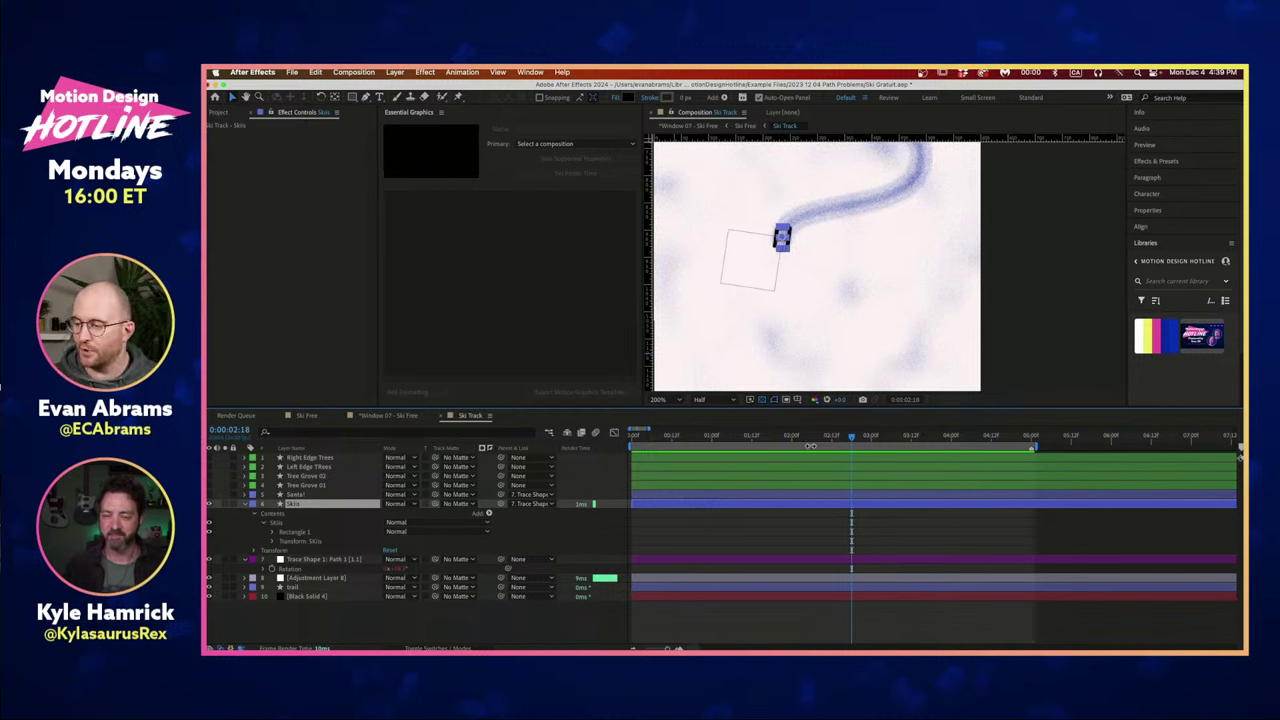
pyautogui.moveTo(830, 442); pyautogui.dragTo(898, 448)
pyautogui.click(872, 516)
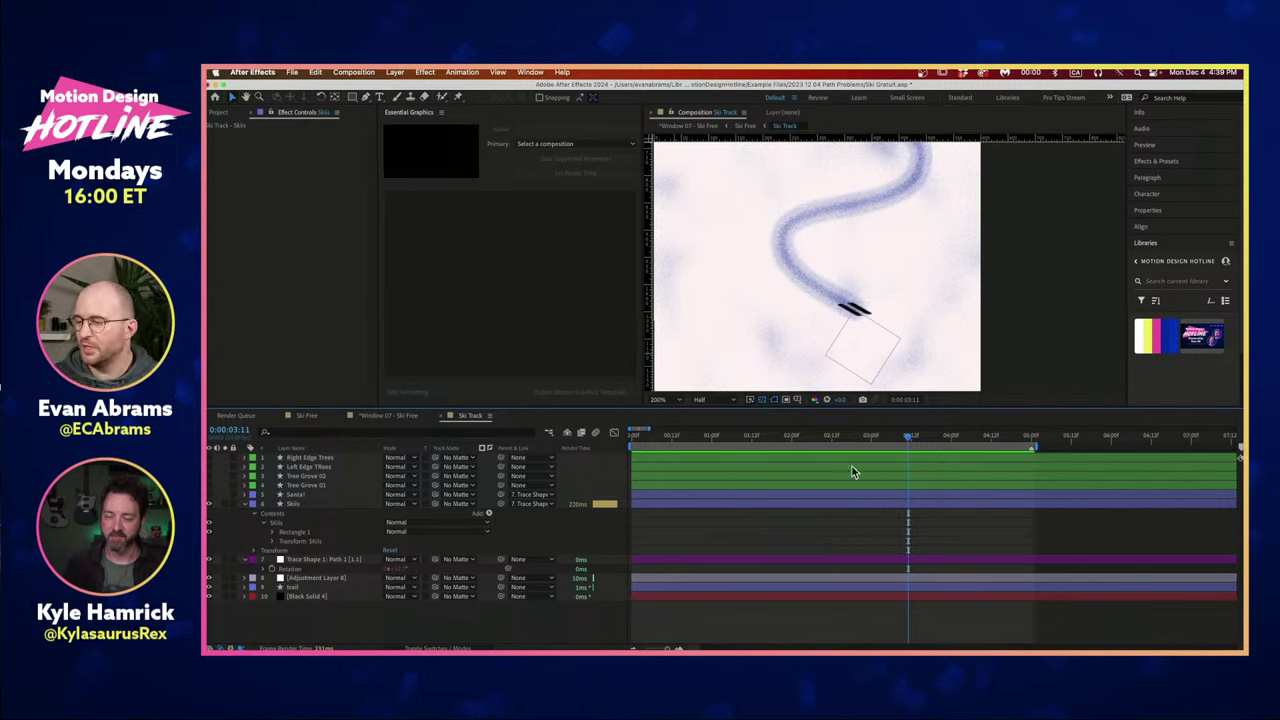
pyautogui.click(876, 438)
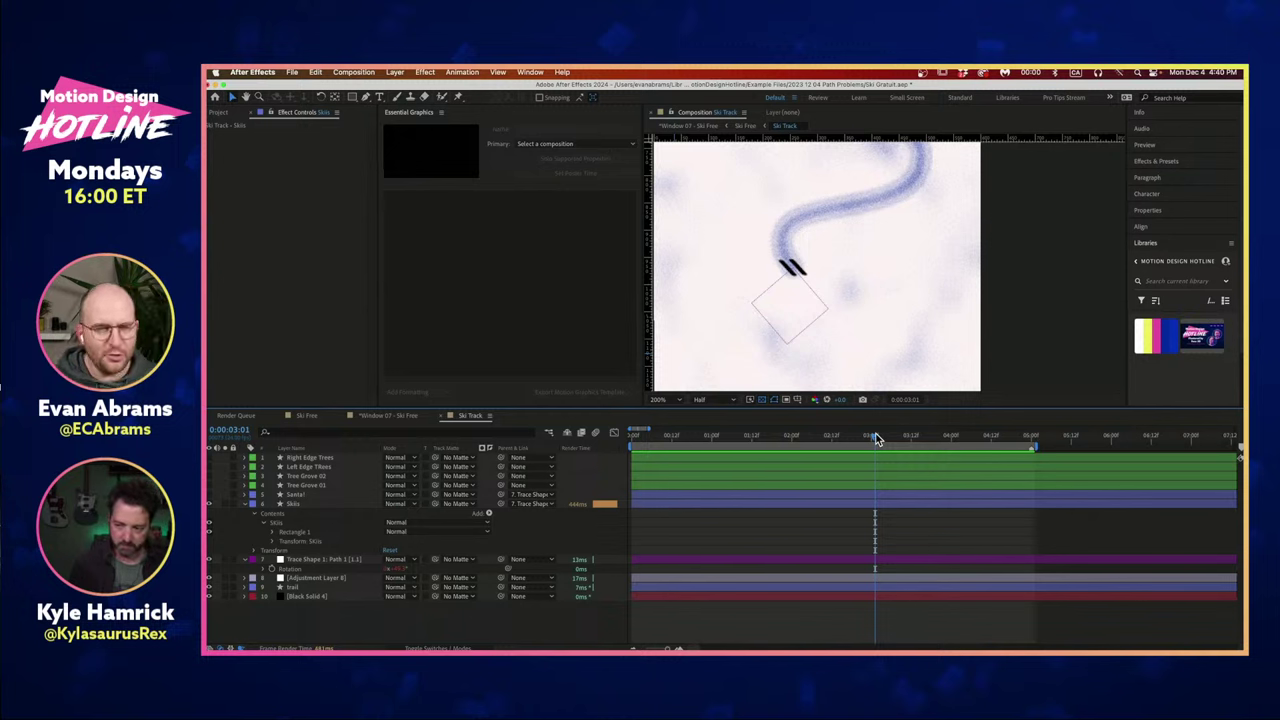
pyautogui.press('Home')
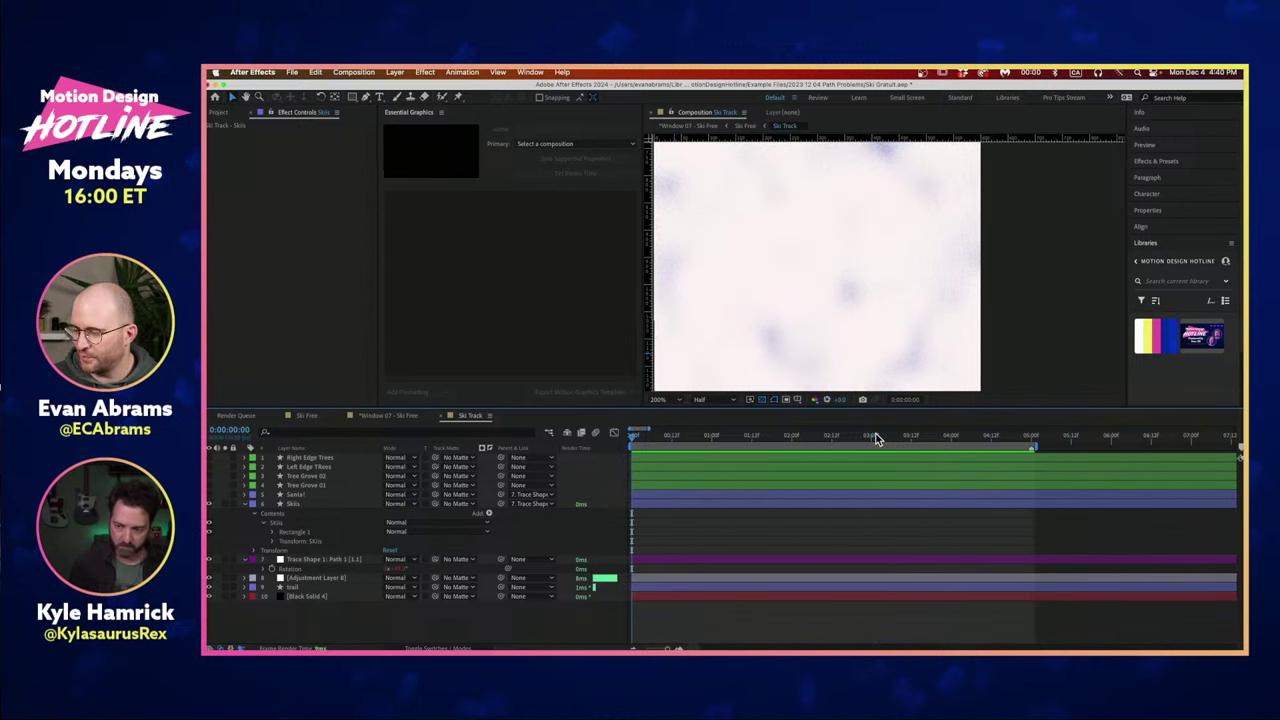
pyautogui.moveTo(854, 436); pyautogui.dragTo(898, 428)
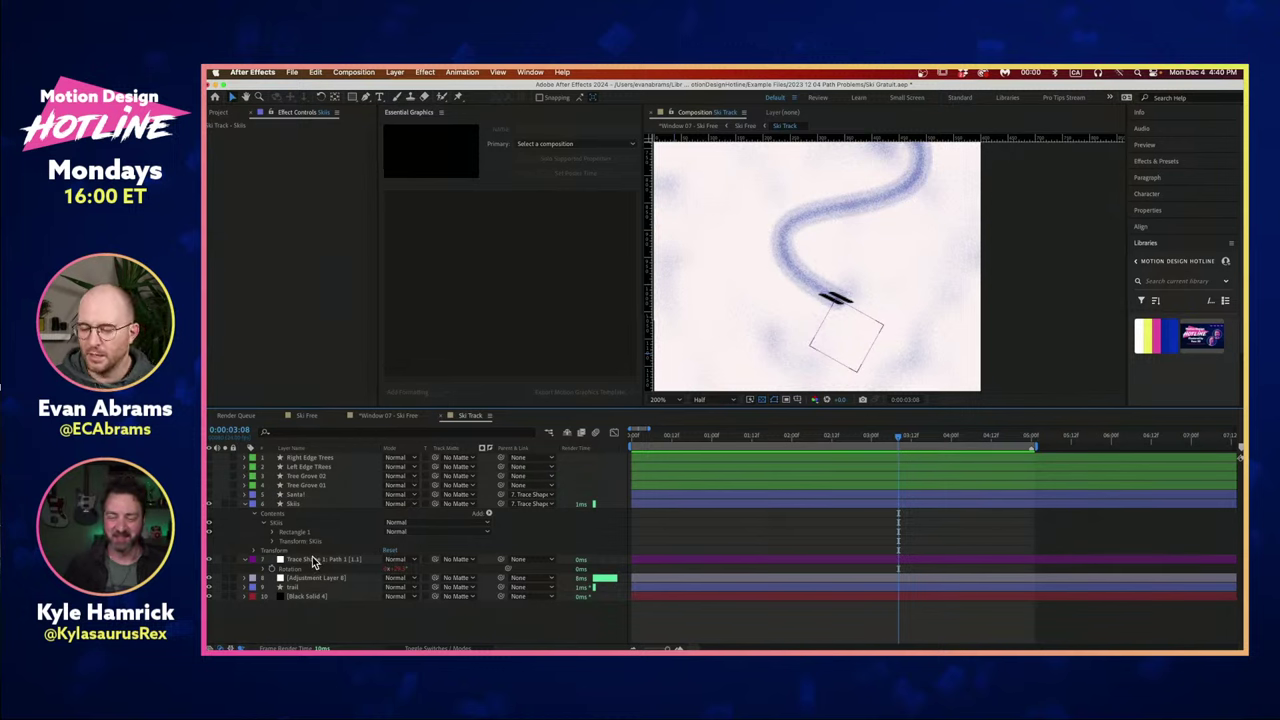
# Reveal the skis layer's Rotation expression, which multiplies the Trace Shape 1 layer's rotation by -1, and disable it.
pyautogui.click(306, 503)
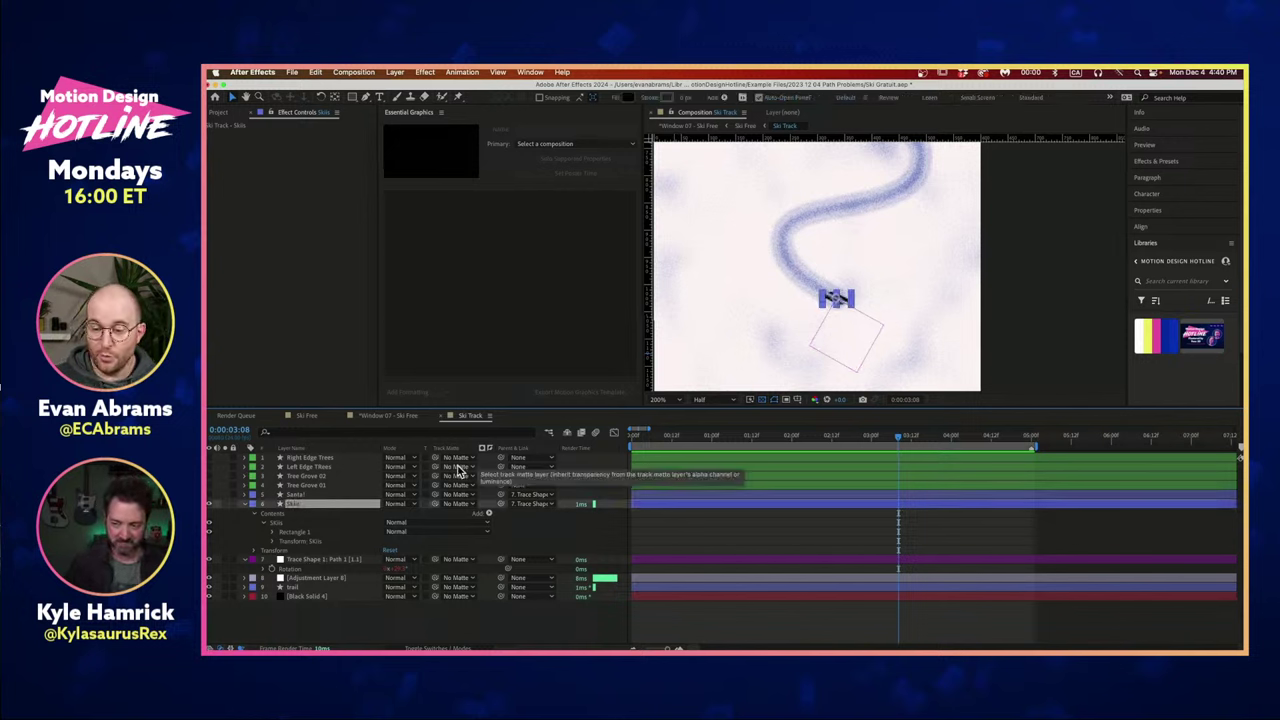
pyautogui.click(325, 561)
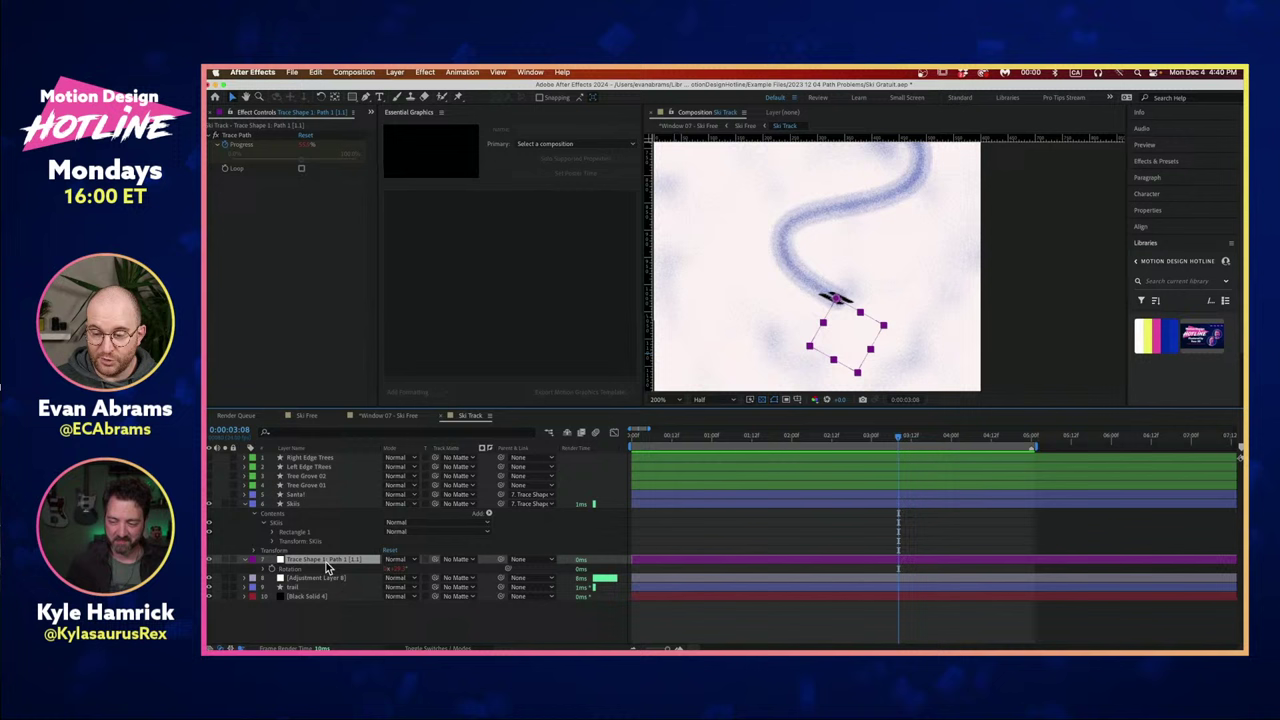
pyautogui.click(296, 506)
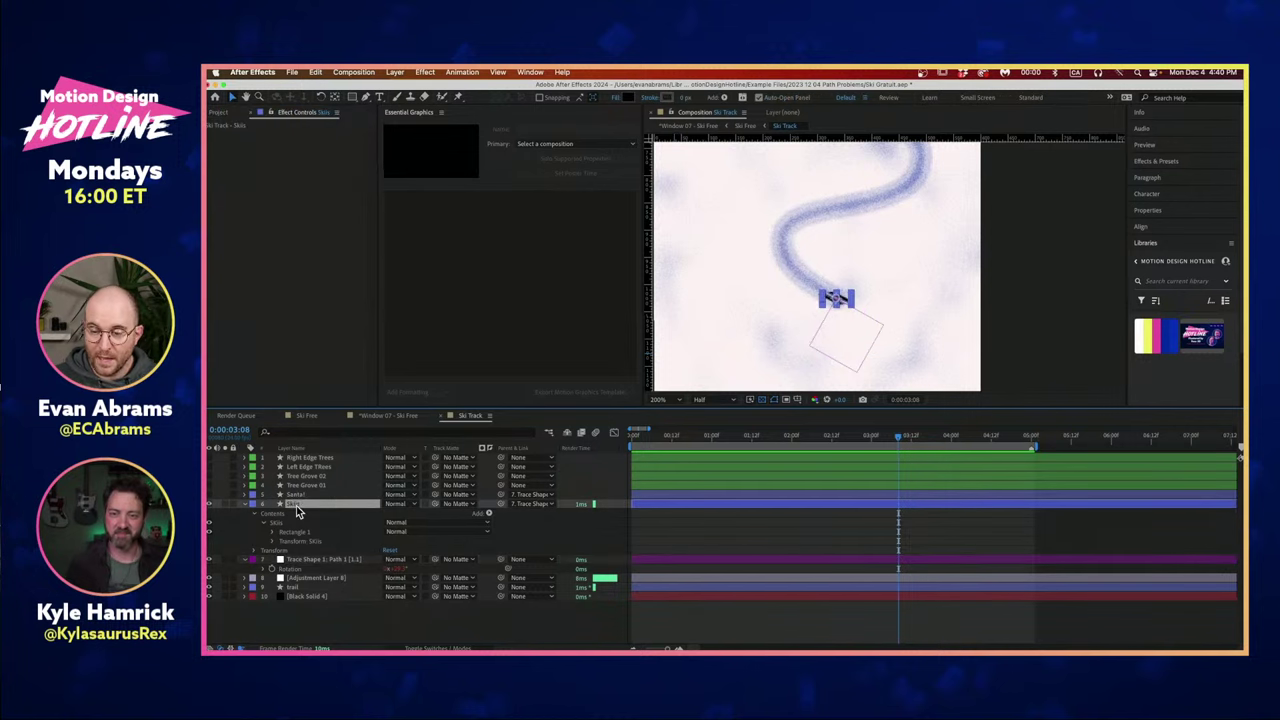
pyautogui.click(255, 551)
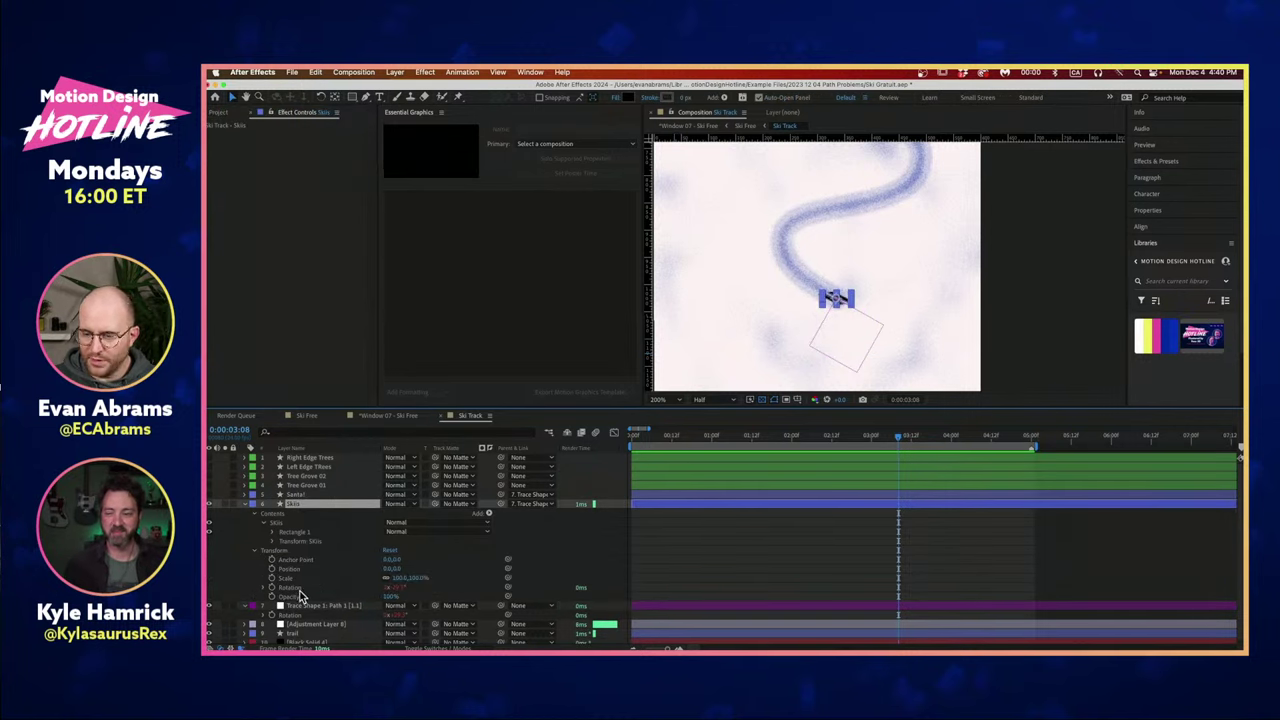
pyautogui.click(289, 588)
pyautogui.write('thisComp.layer("Trace Shape 1: Path 1 [1.1]").transform.rotation*-1')
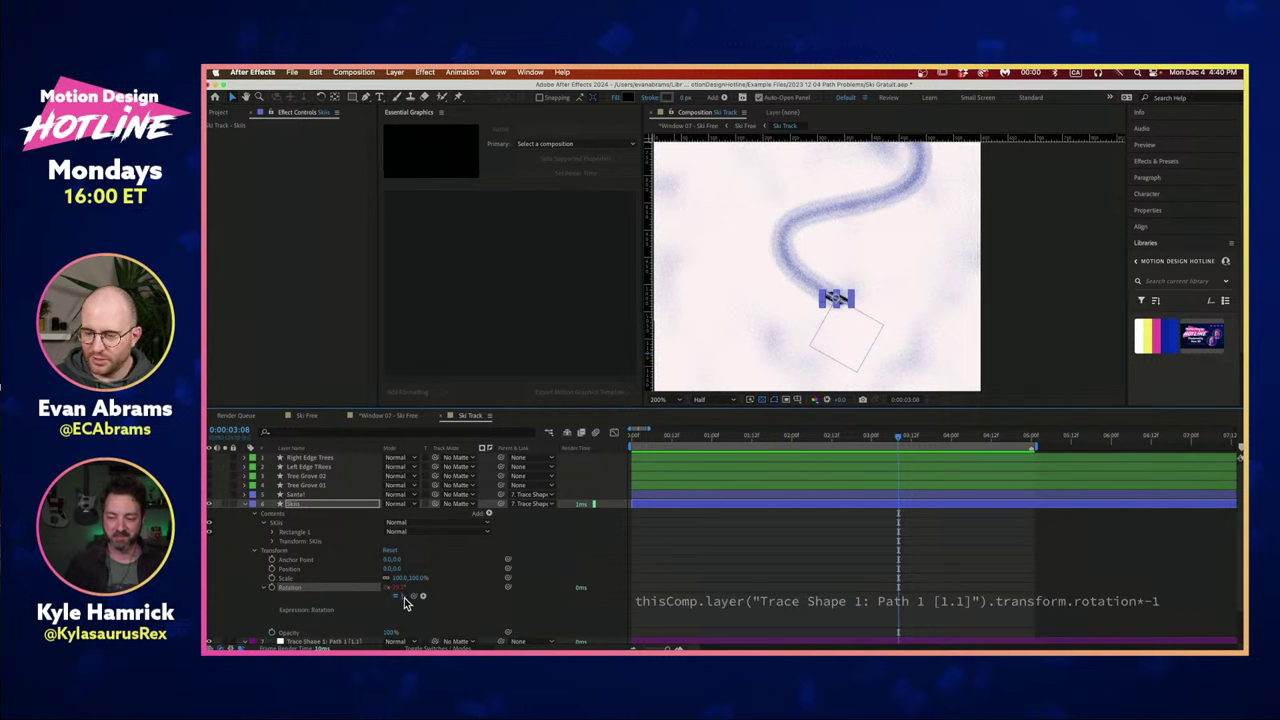
pyautogui.click(396, 603)
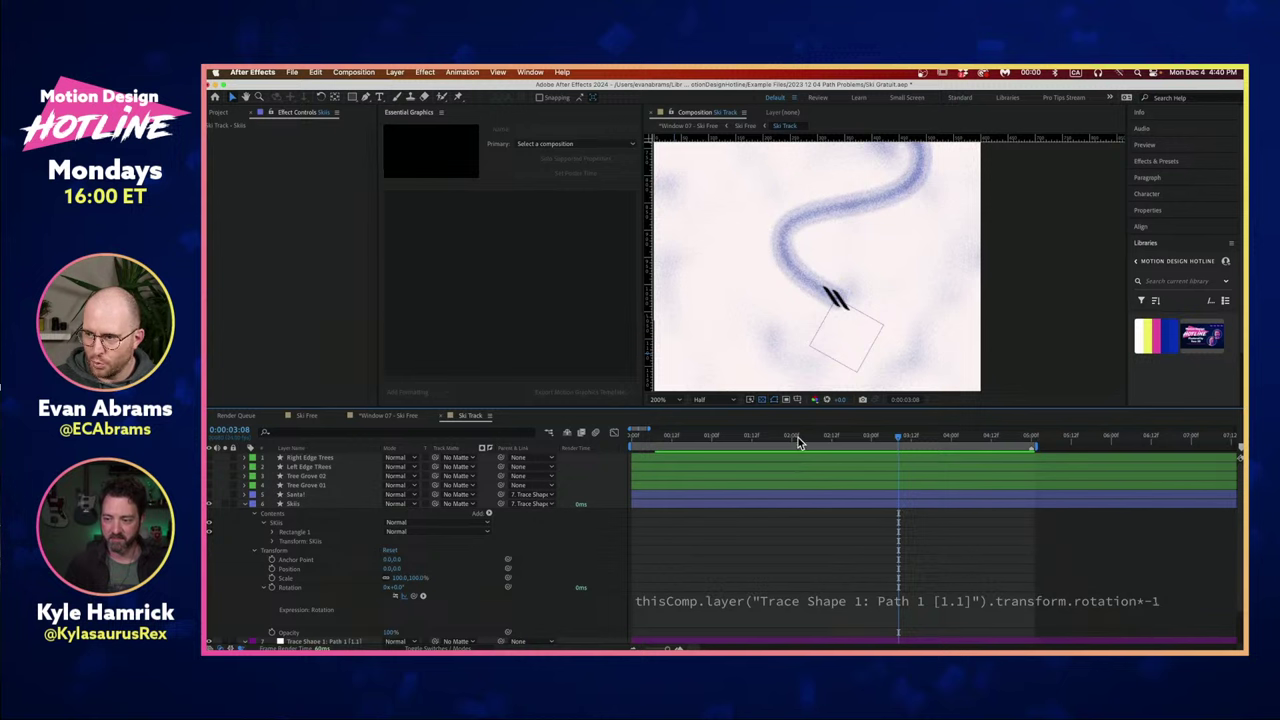
# Scrub from 0:00:02:01 to 0:00:02:11, briefly showing the Santa! layer, to examine the skis without their Rotation expression.
pyautogui.moveTo(798, 437)
pyautogui.mouseDown()
pyautogui.moveTo(777, 434)
pyautogui.moveTo(961, 435)
pyautogui.moveTo(802, 438)
pyautogui.moveTo(938, 436)
pyautogui.moveTo(824, 424)
pyautogui.moveTo(863, 430)
pyautogui.moveTo(829, 430)
pyautogui.moveTo(864, 418)
pyautogui.moveTo(780, 430)
pyautogui.moveTo(795, 432)
pyautogui.mouseUp()
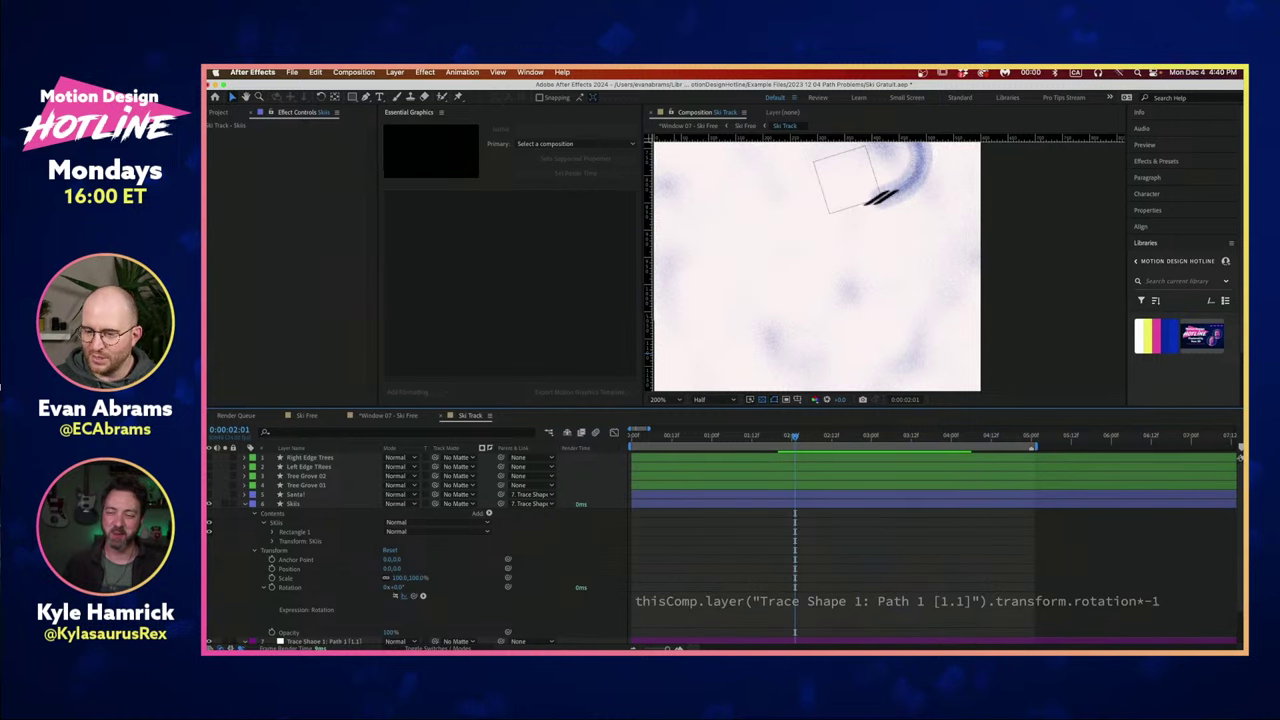
pyautogui.click(209, 494)
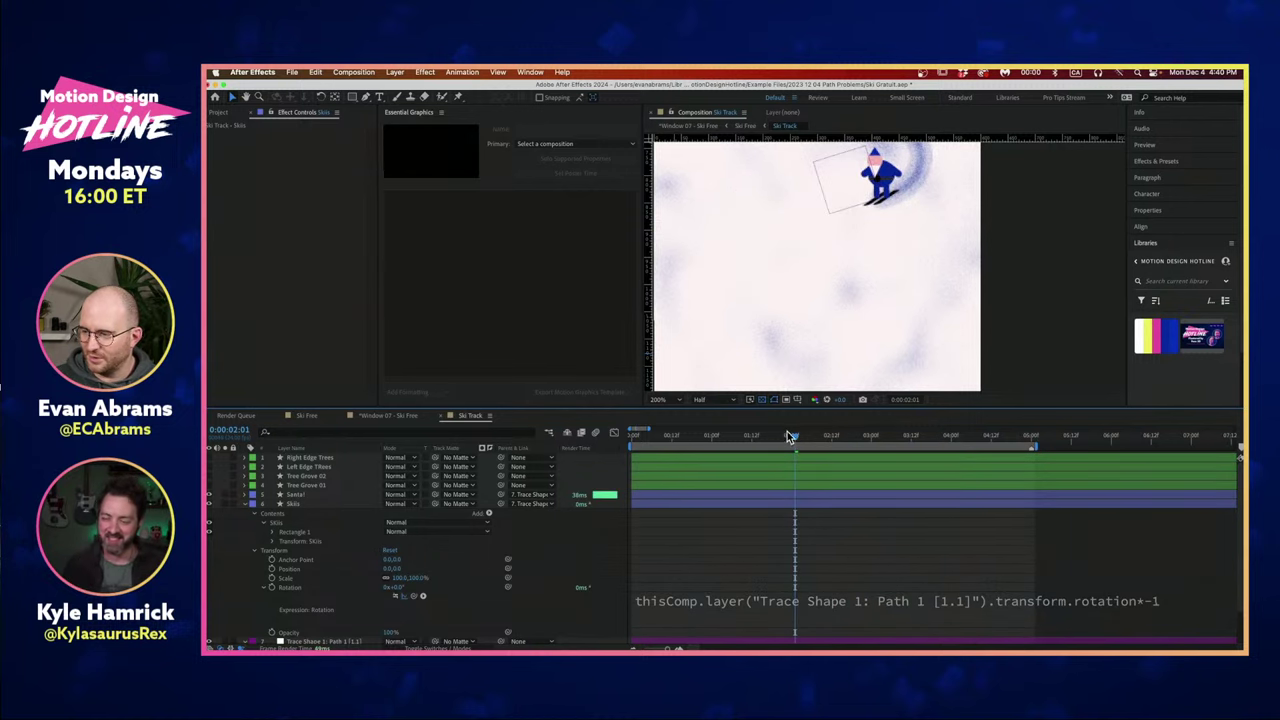
pyautogui.moveTo(793, 434)
pyautogui.mouseDown()
pyautogui.moveTo(866, 437)
pyautogui.moveTo(815, 437)
pyautogui.mouseUp()
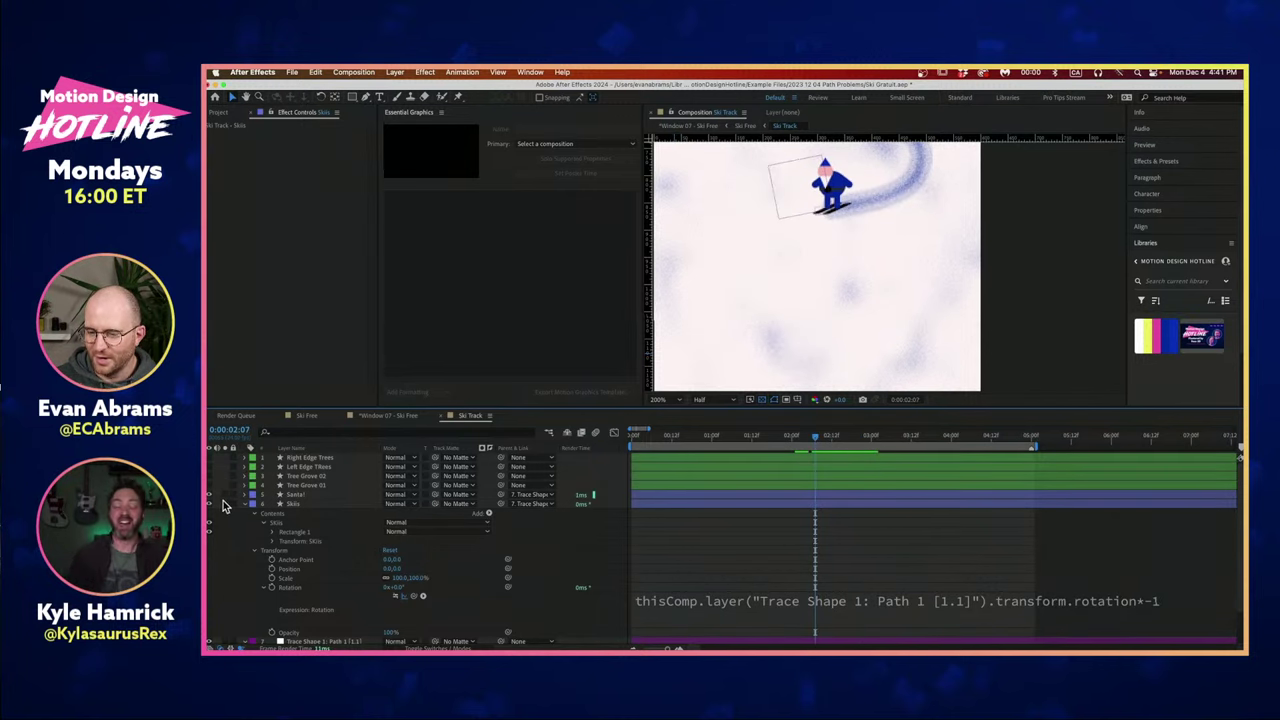
pyautogui.click(209, 495)
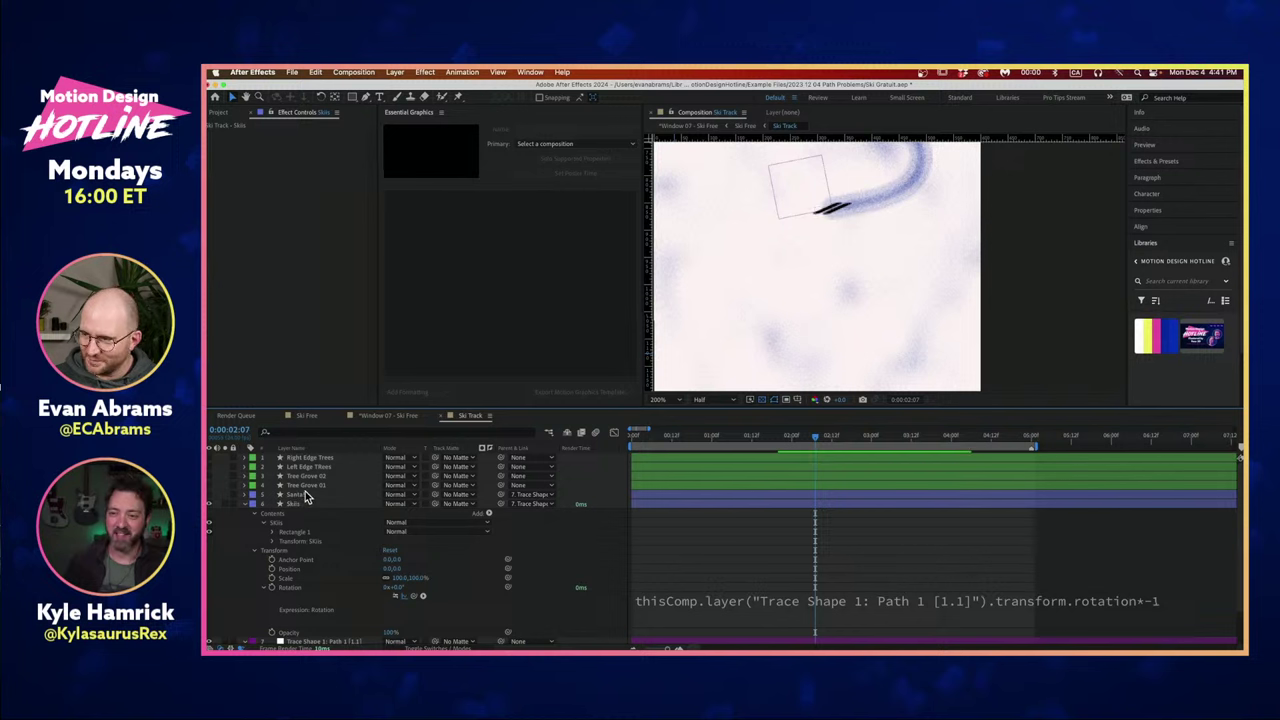
pyautogui.moveTo(800, 433); pyautogui.dragTo(828, 437)
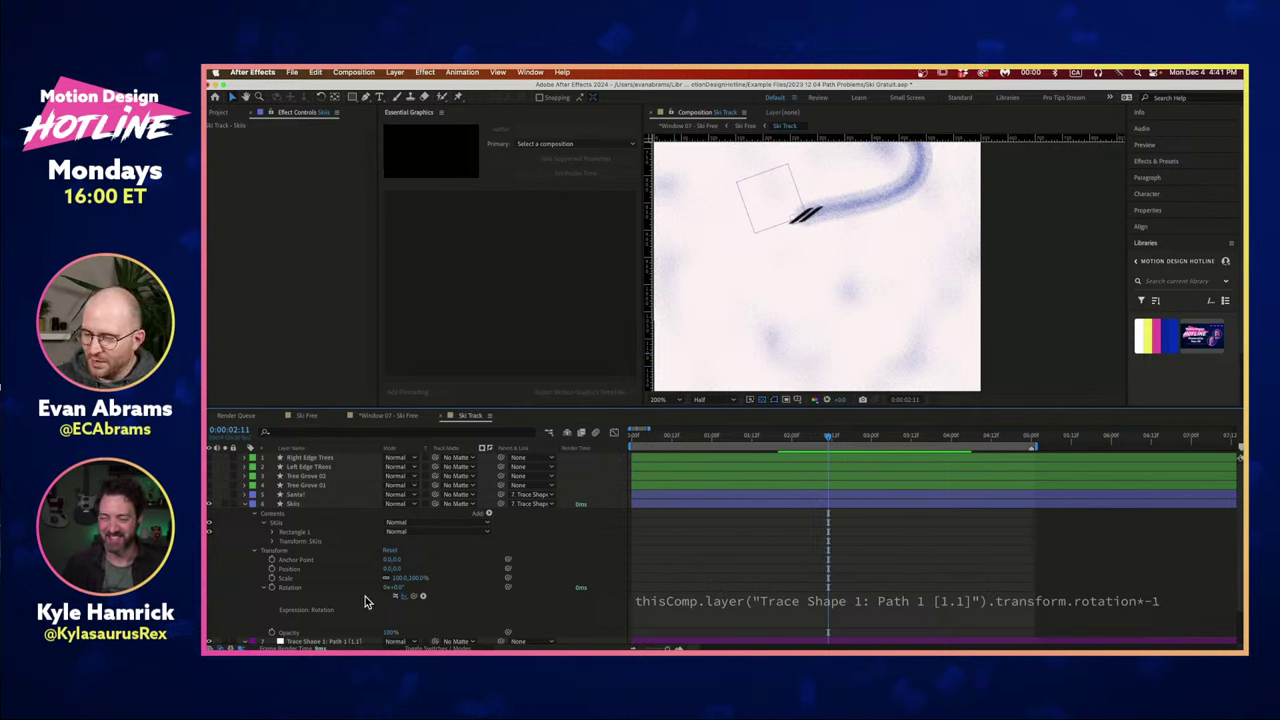
# Re-enable the skis layer's Rotation expression, highlight its code, and close it unchanged.
pyautogui.click(396, 597)
pyautogui.click(763, 602)
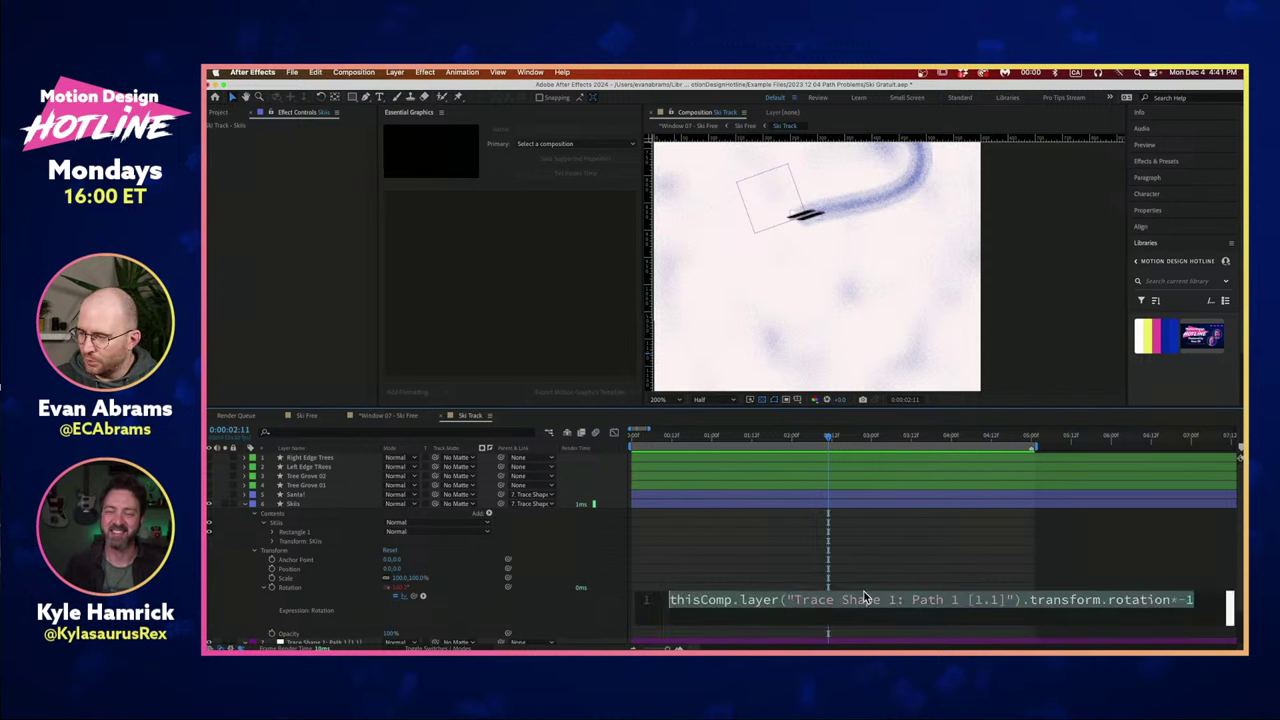
pyautogui.click(908, 588)
pyautogui.click(822, 599)
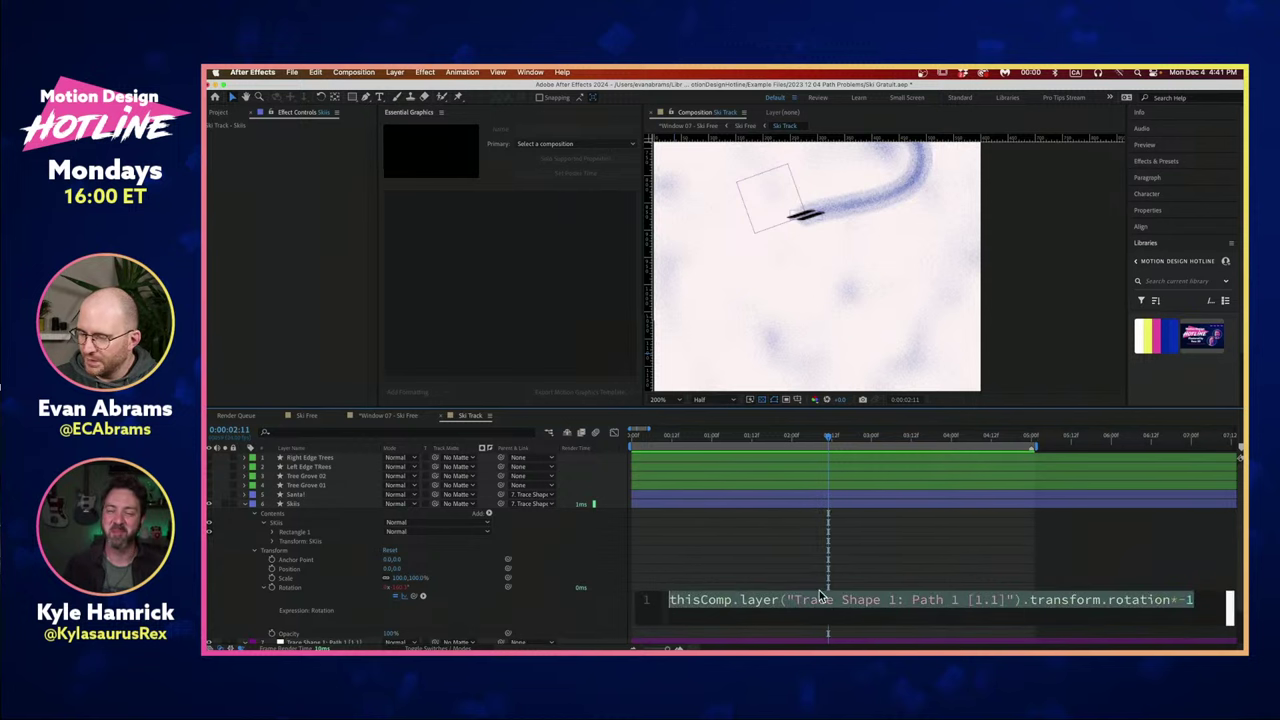
pyautogui.click(669, 564)
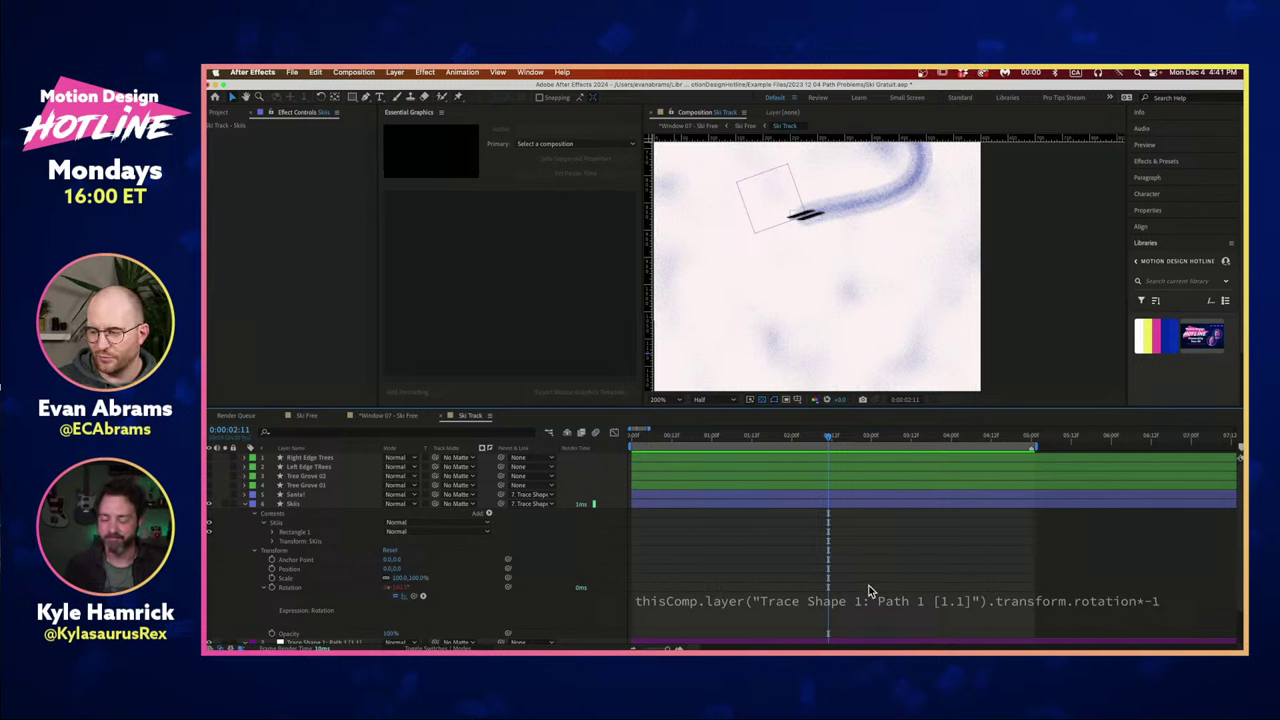
# Select the skis layer and scrub from 0:00:02:08 to 0:00:02:23 to compare the skis' angle with the traced null's rotation.
pyautogui.moveTo(828, 437); pyautogui.dragTo(818, 435)
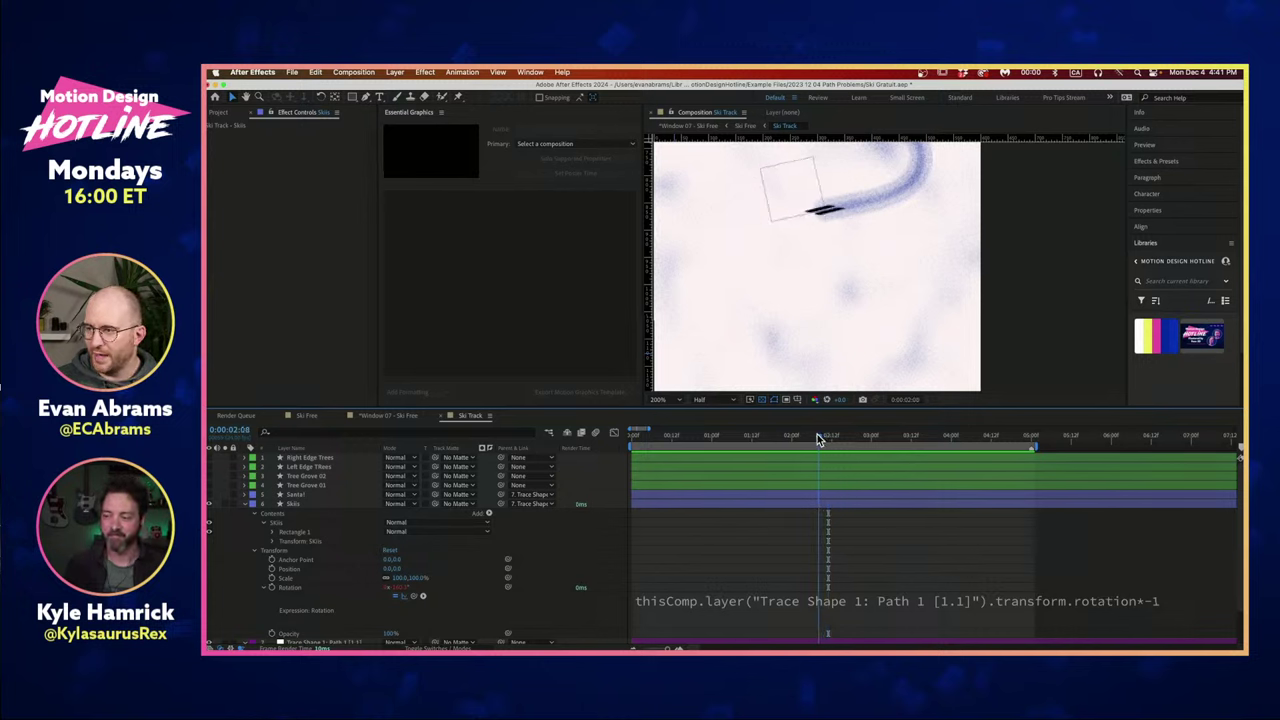
pyautogui.click(825, 505)
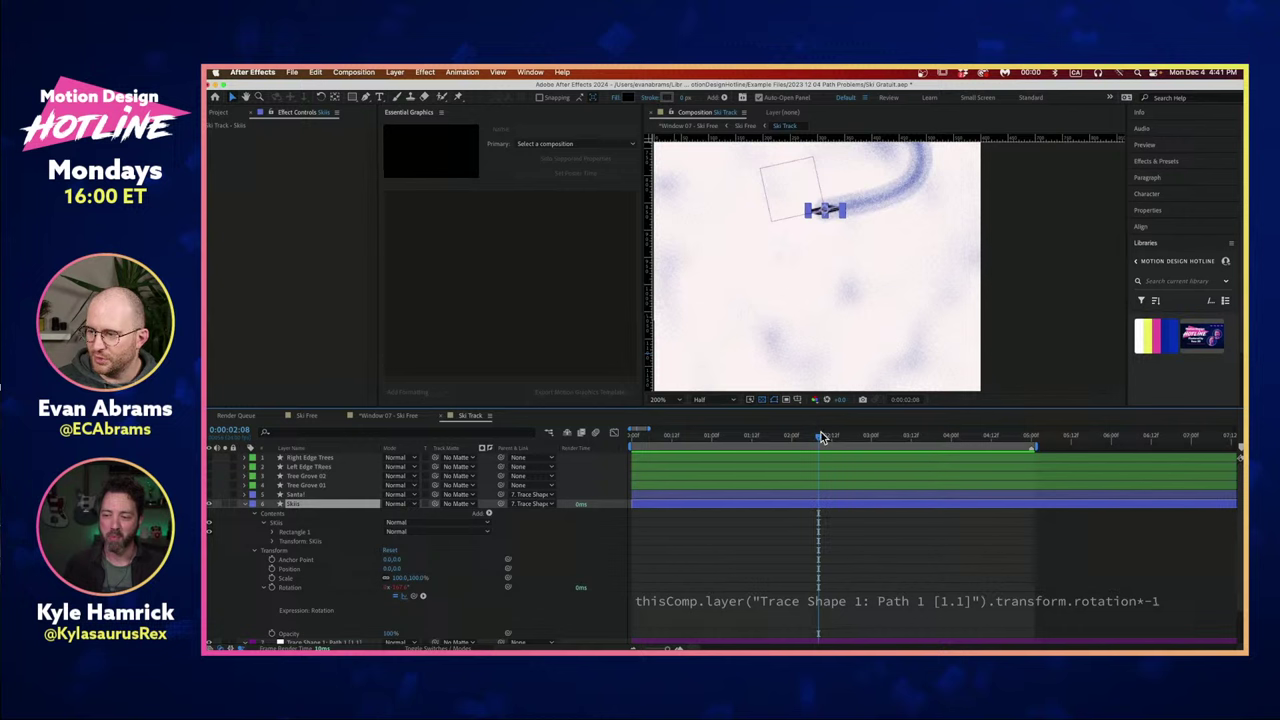
pyautogui.moveTo(822, 437)
pyautogui.mouseDown()
pyautogui.moveTo(933, 433)
pyautogui.moveTo(841, 428)
pyautogui.mouseUp()
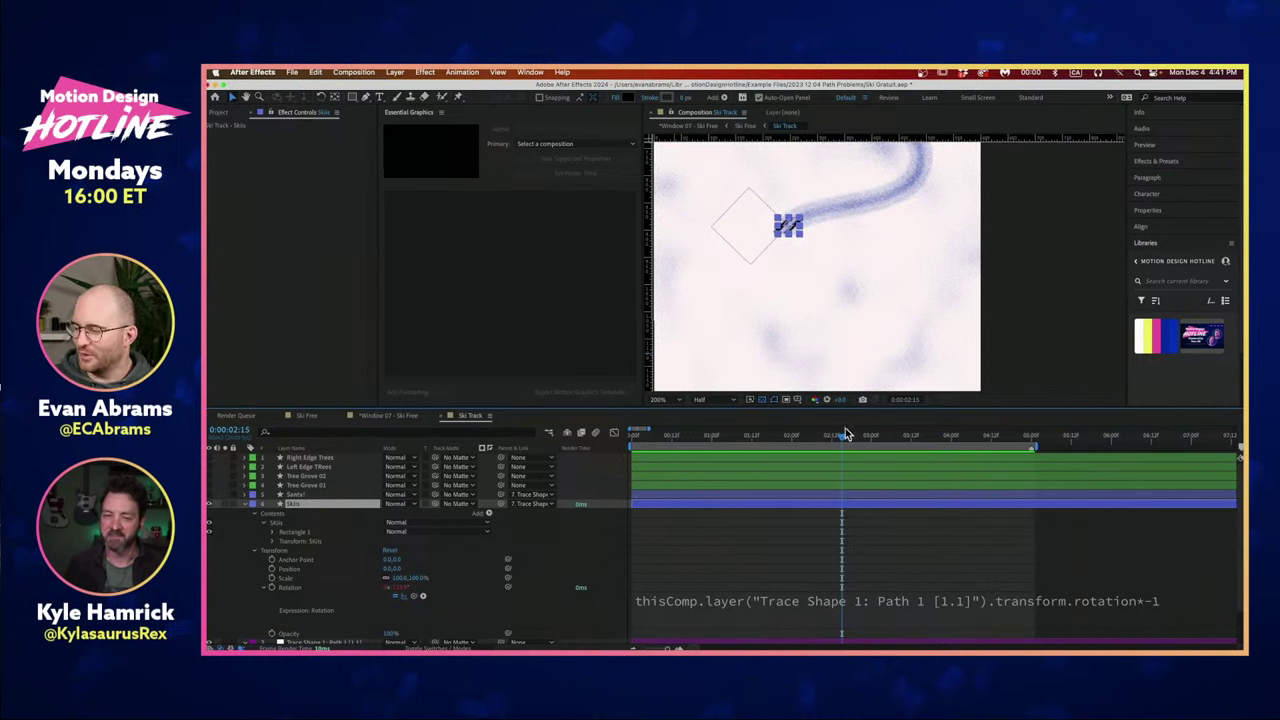
pyautogui.moveTo(844, 436); pyautogui.dragTo(870, 434)
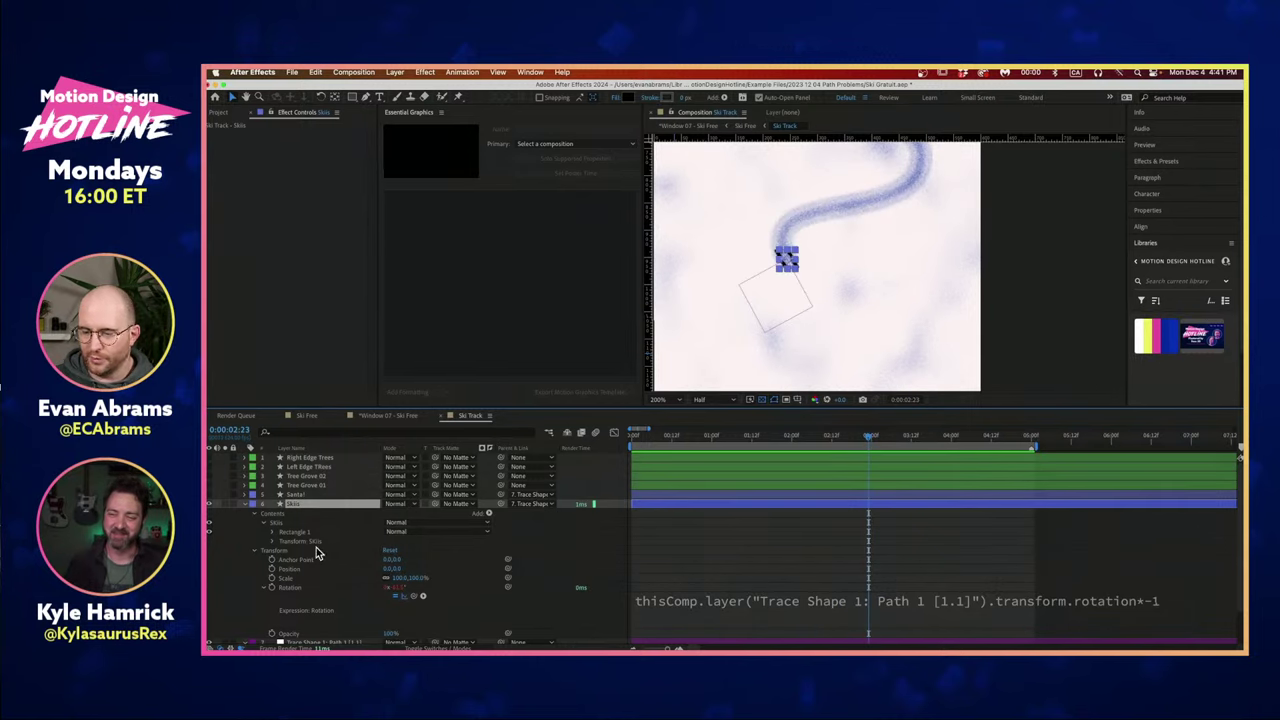
# Collapse the skis layer, make the Santa! layer visible, and expand its Contents with the playhead at 0:00:02:18.
pyautogui.click(245, 504)
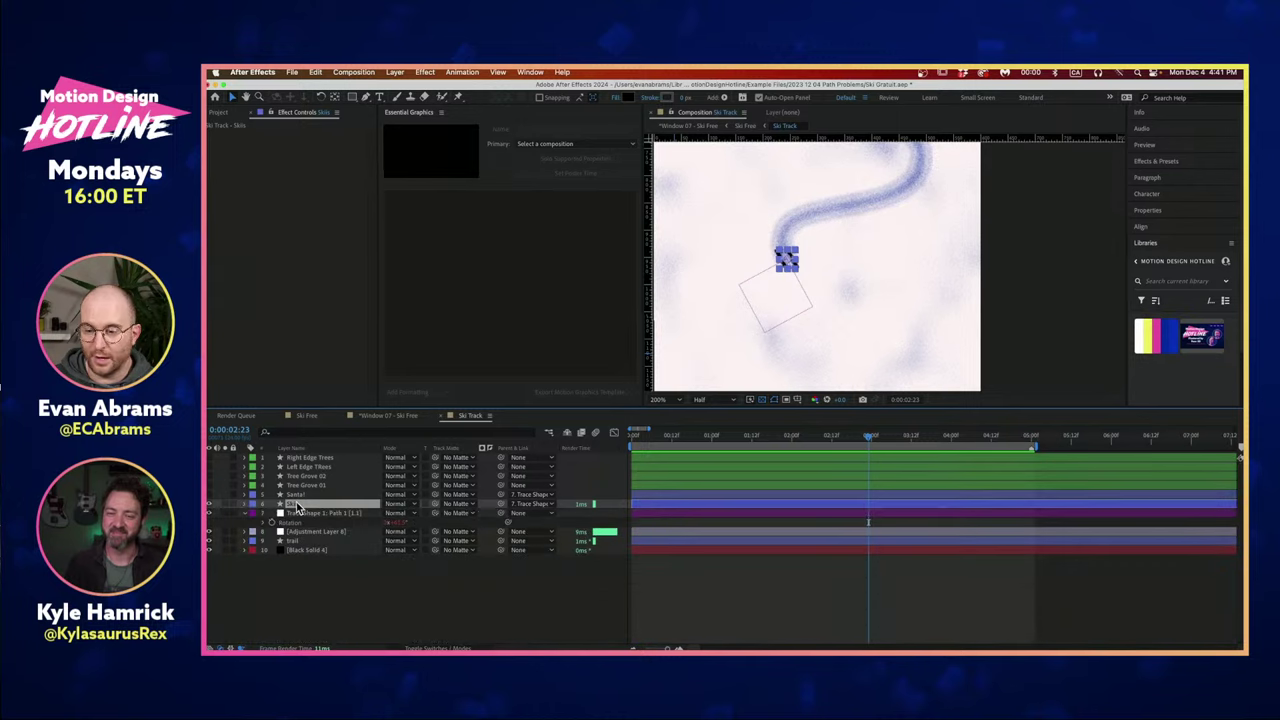
pyautogui.click(305, 495)
pyautogui.click(209, 495)
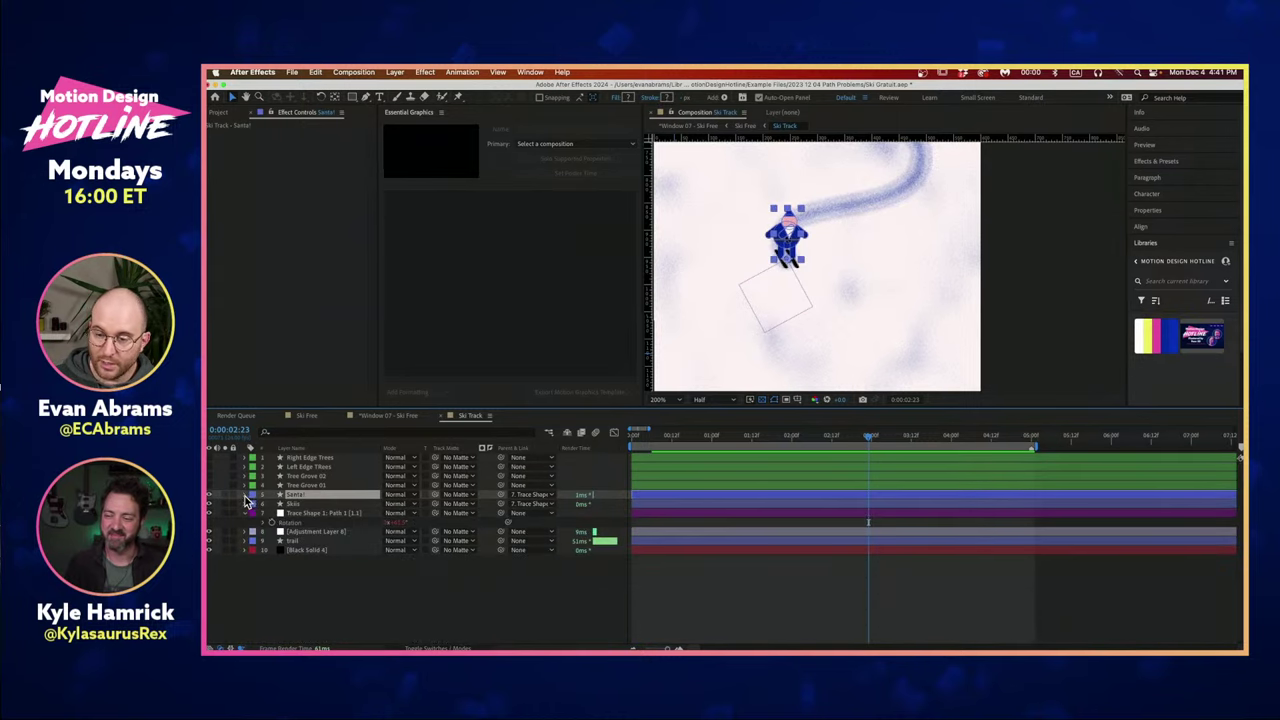
pyautogui.click(245, 496)
pyautogui.moveTo(868, 437); pyautogui.dragTo(851, 437)
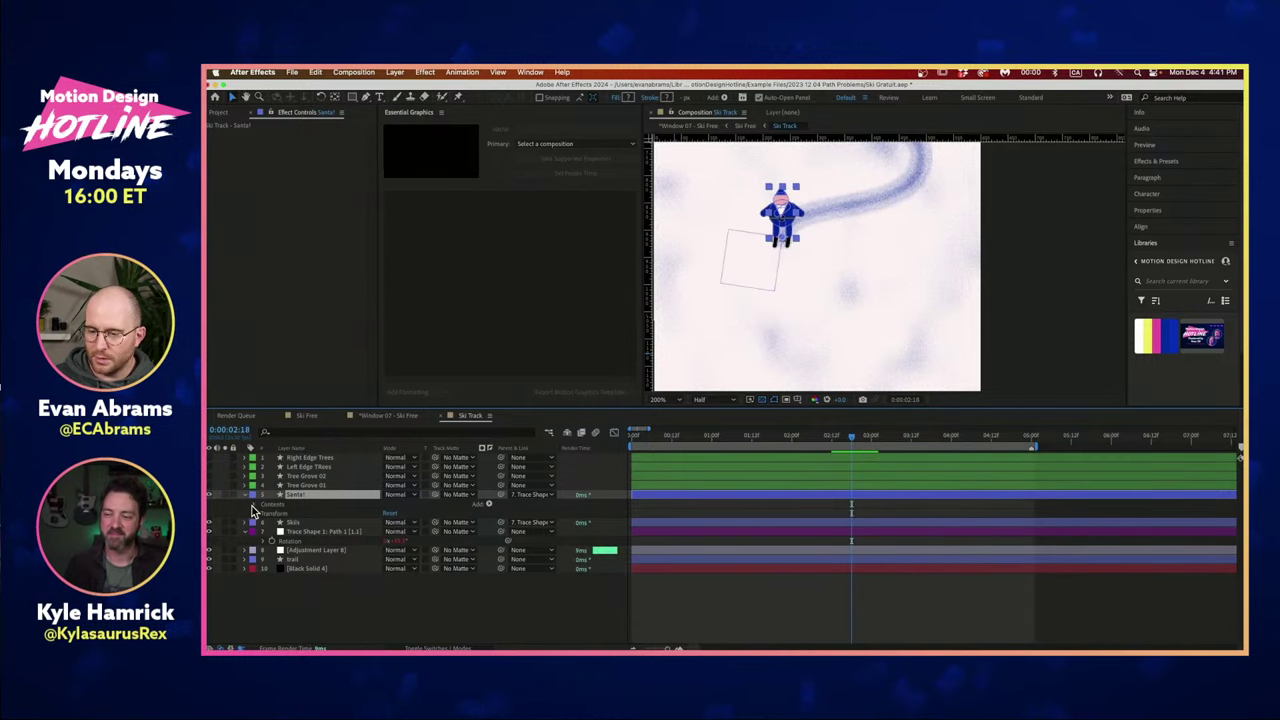
pyautogui.click(253, 505)
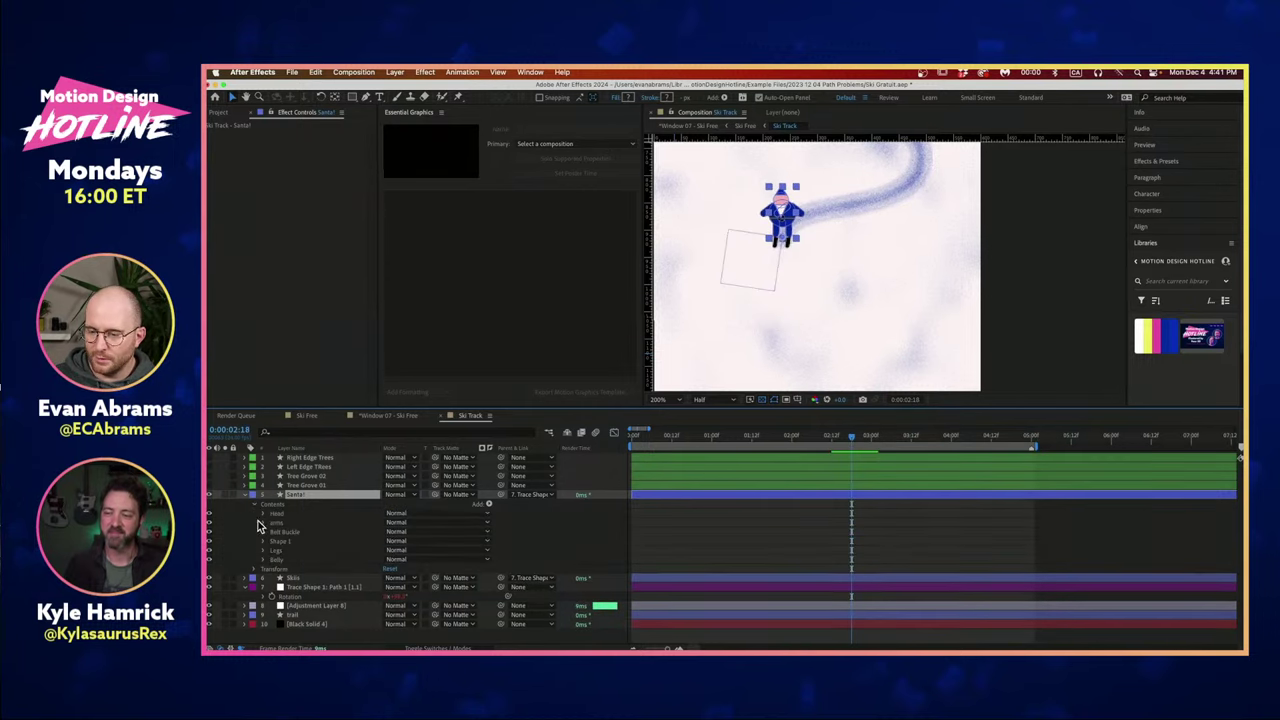
# Move the playhead to 0:00:03:08 and expand the Skiis layer's group transform to review its Skew expression, then collapse the layer.
pyautogui.click(724, 504)
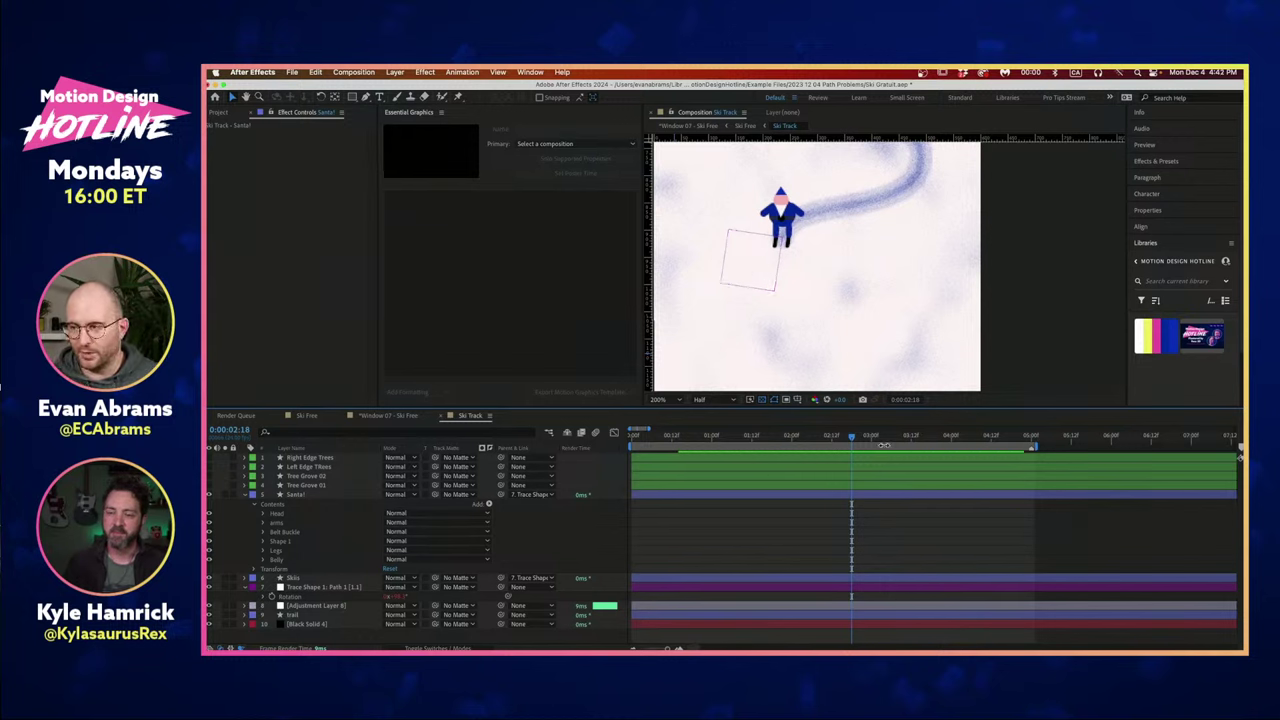
pyautogui.moveTo(851, 436); pyautogui.dragTo(895, 432)
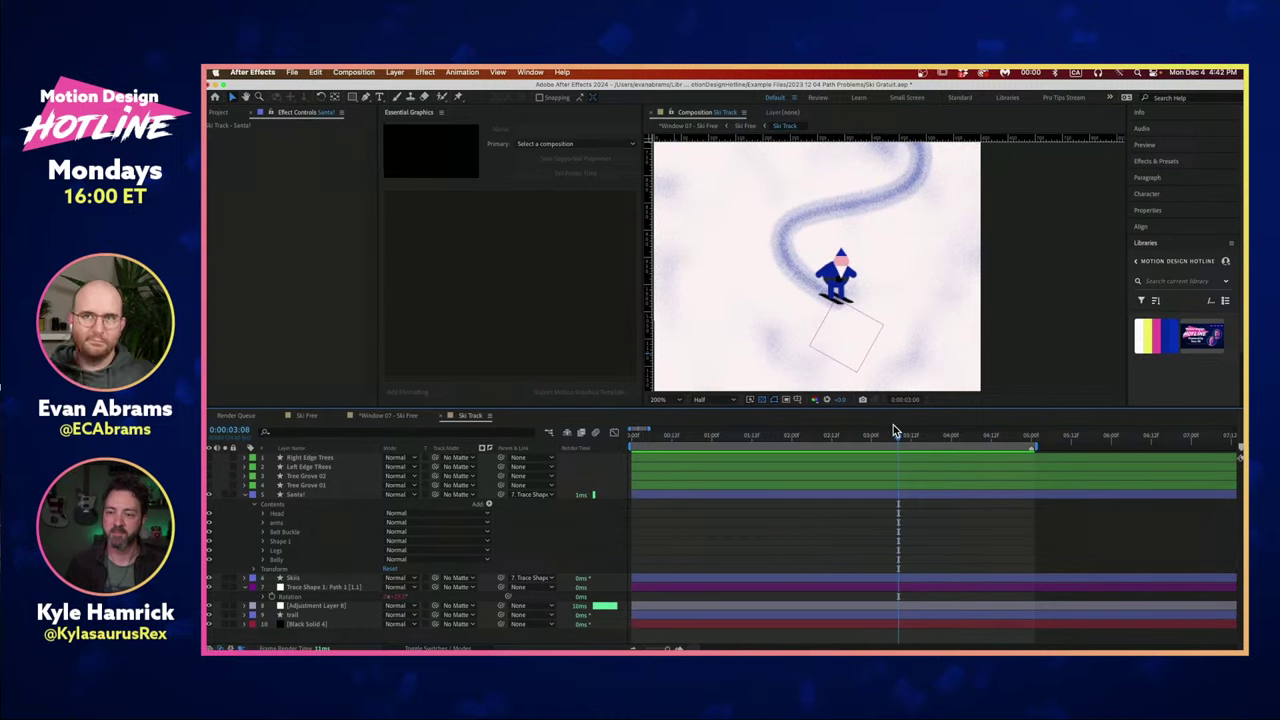
pyautogui.click(294, 579)
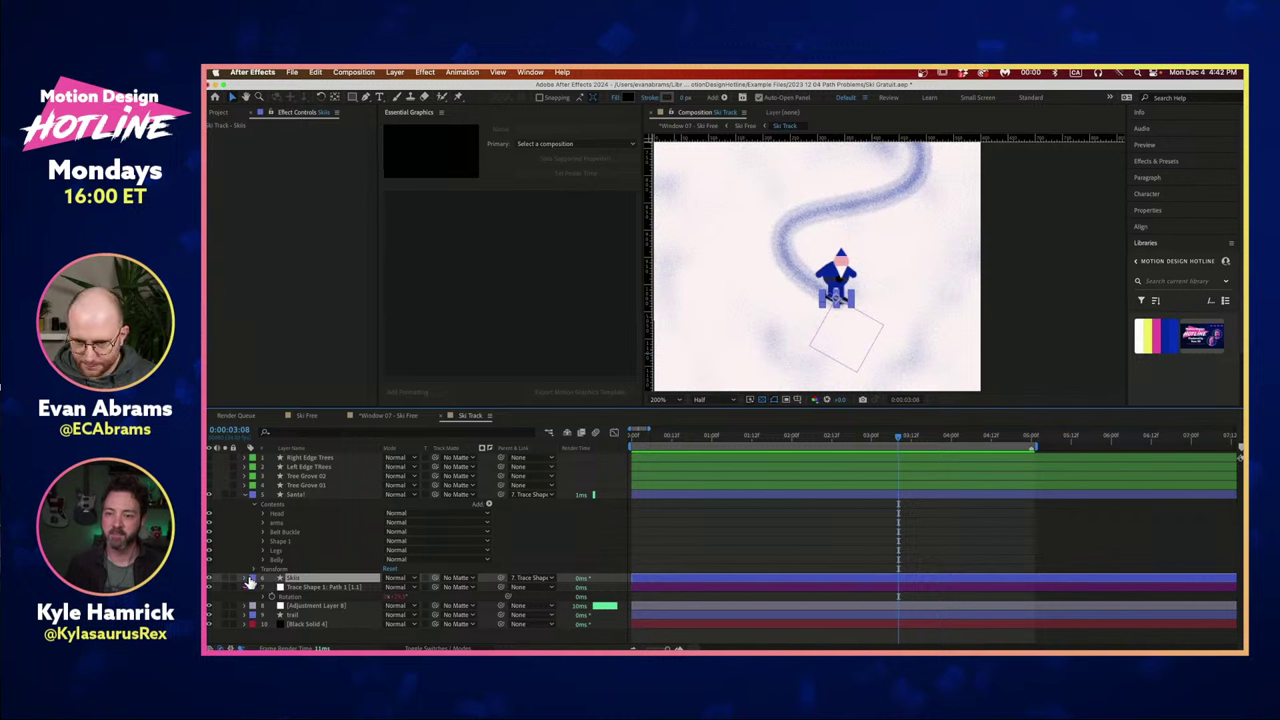
pyautogui.click(246, 579)
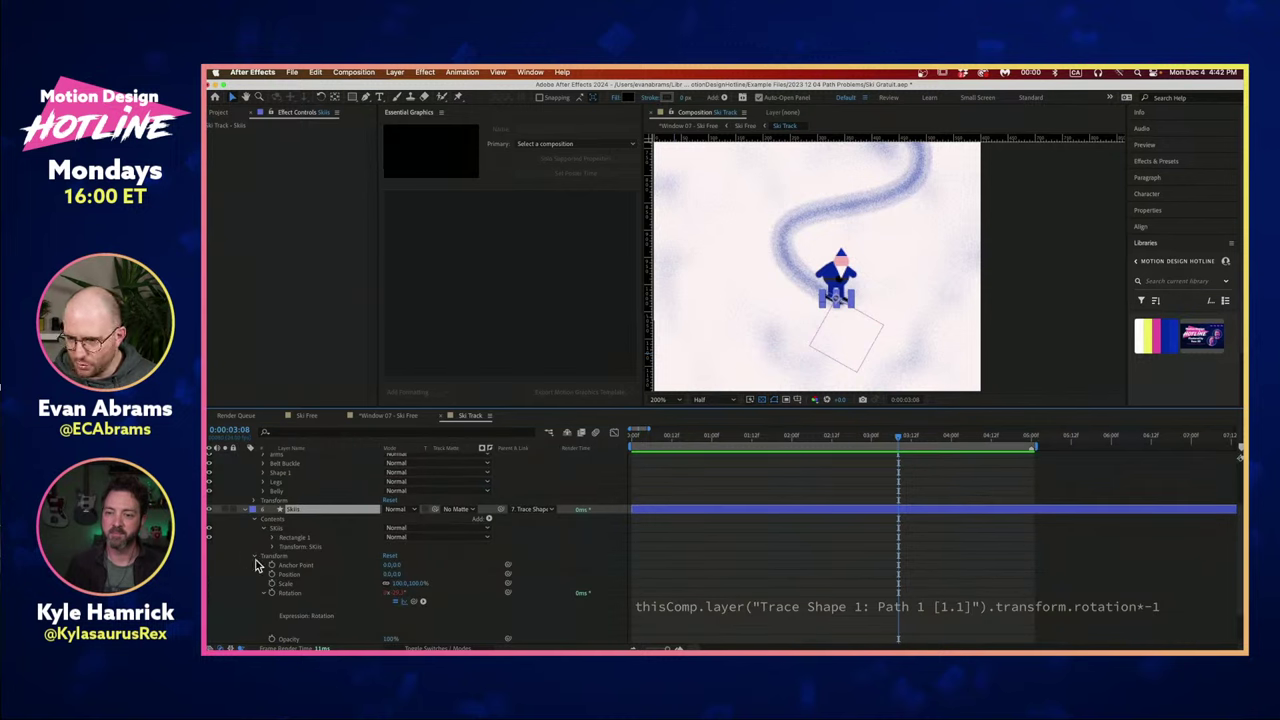
pyautogui.click(276, 546)
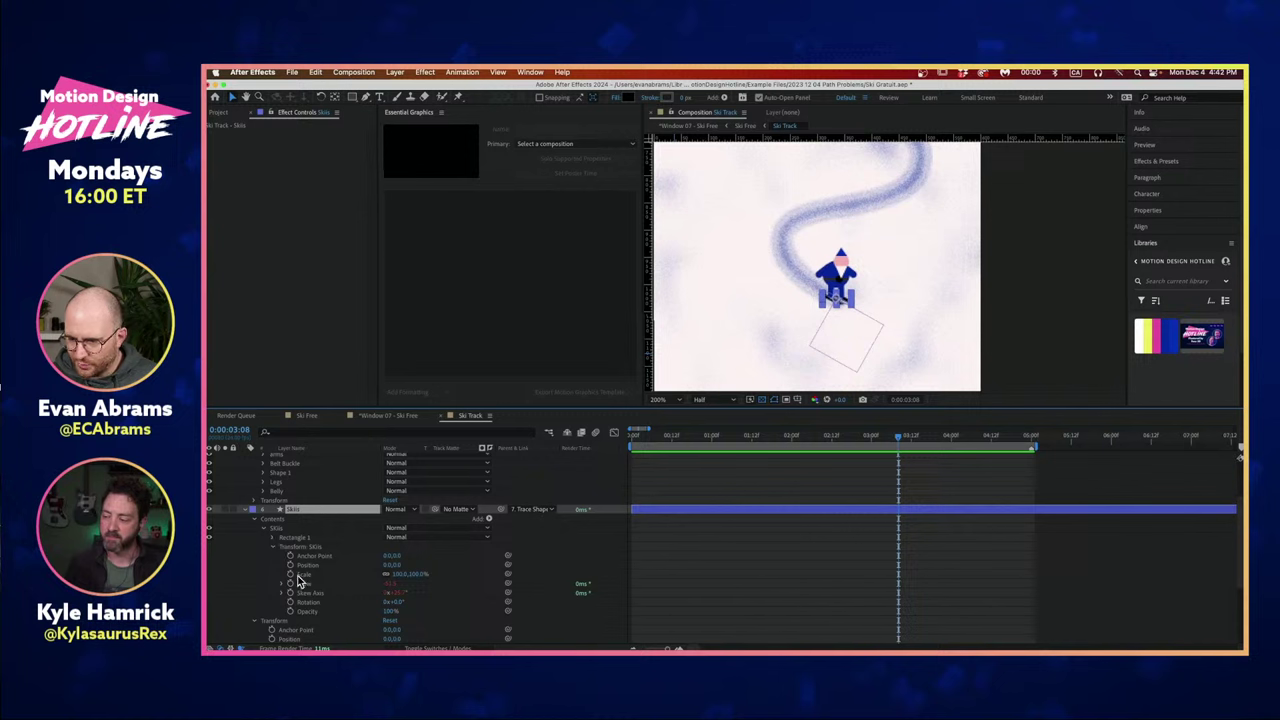
pyautogui.scroll(-2, 285, 592)
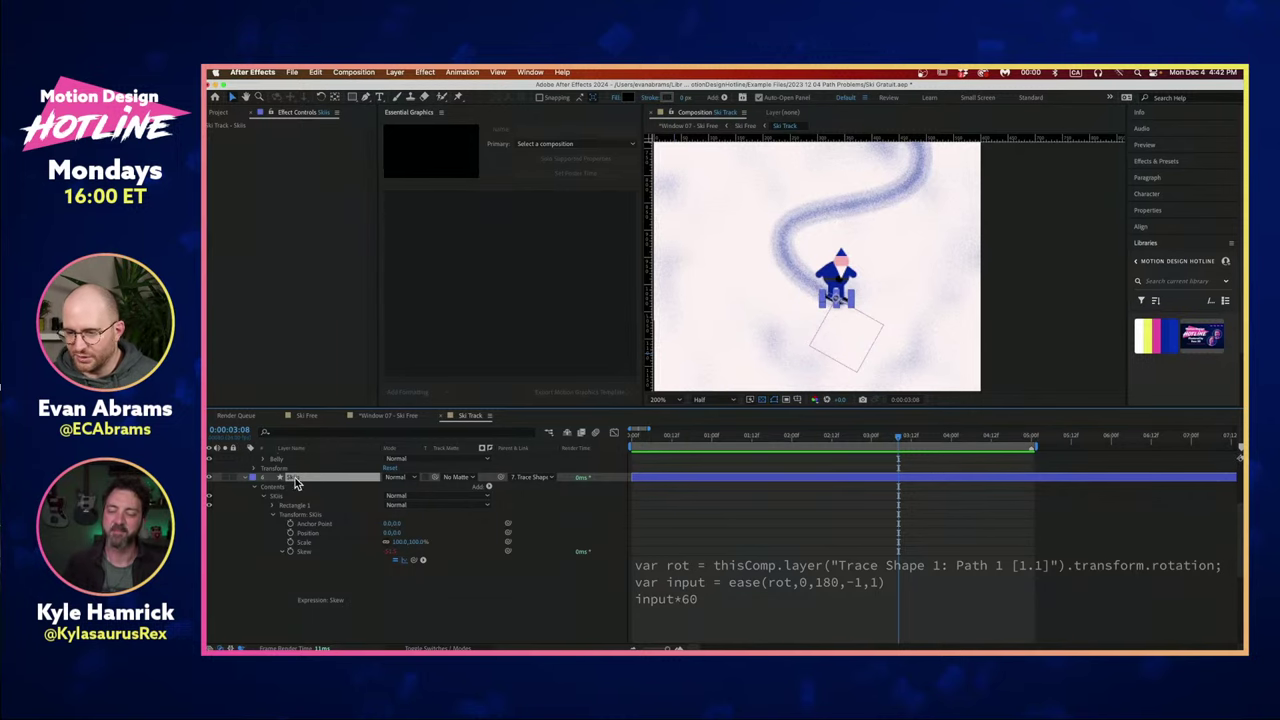
pyautogui.click(250, 481)
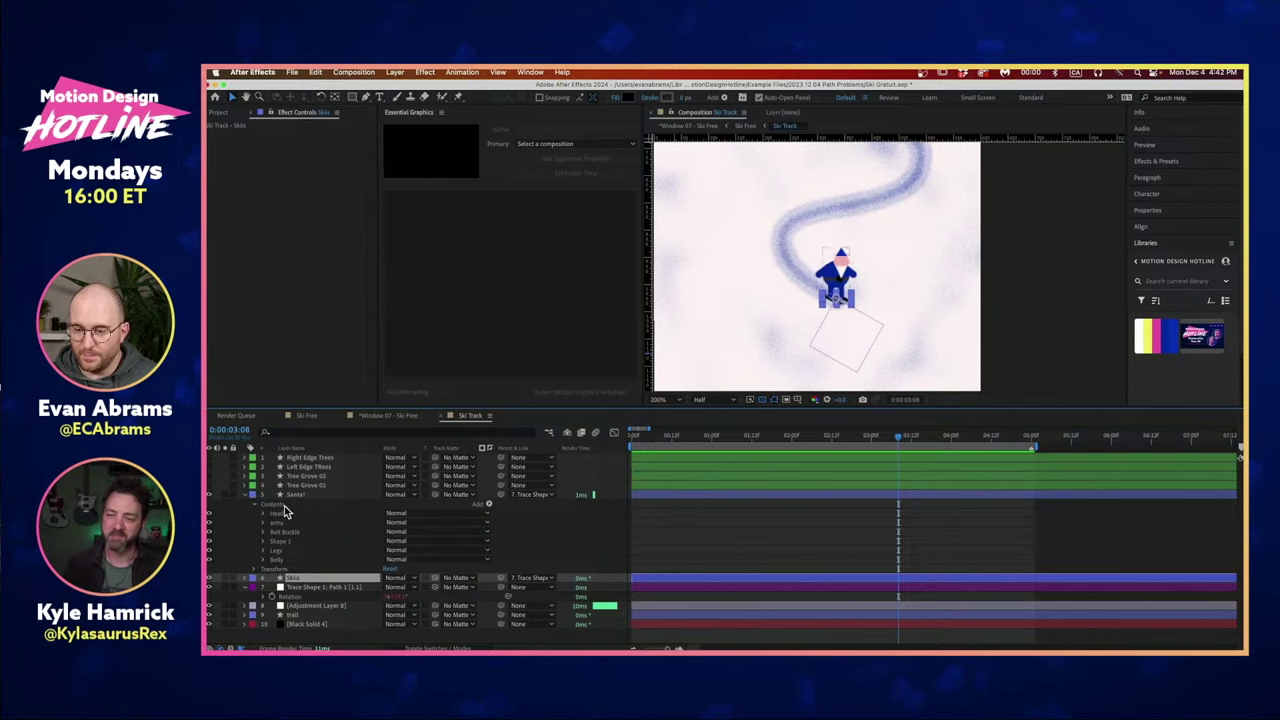
# Select the Head group of the Santa! layer, magnify the composition to 400%, and scrub back to 0:00:02:07 to examine the head's offset.
pyautogui.click(288, 512)
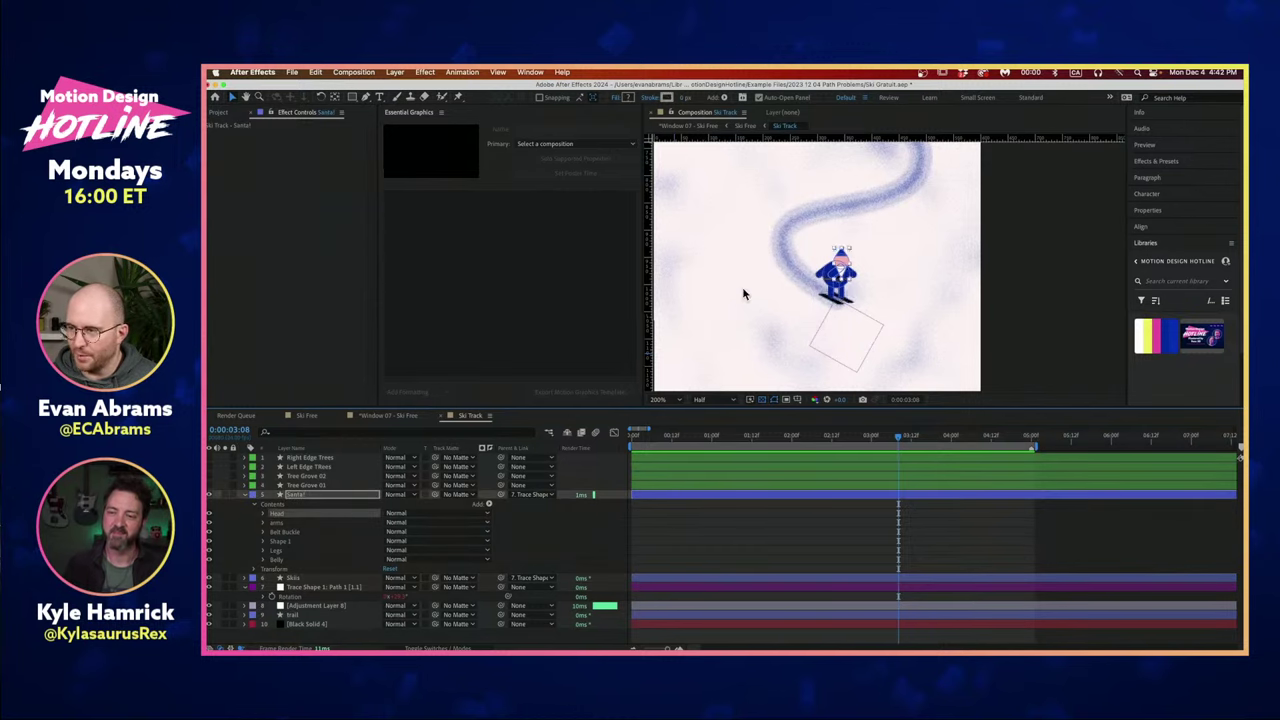
pyautogui.scroll(1, 818, 249)
pyautogui.moveTo(891, 433); pyautogui.dragTo(855, 434)
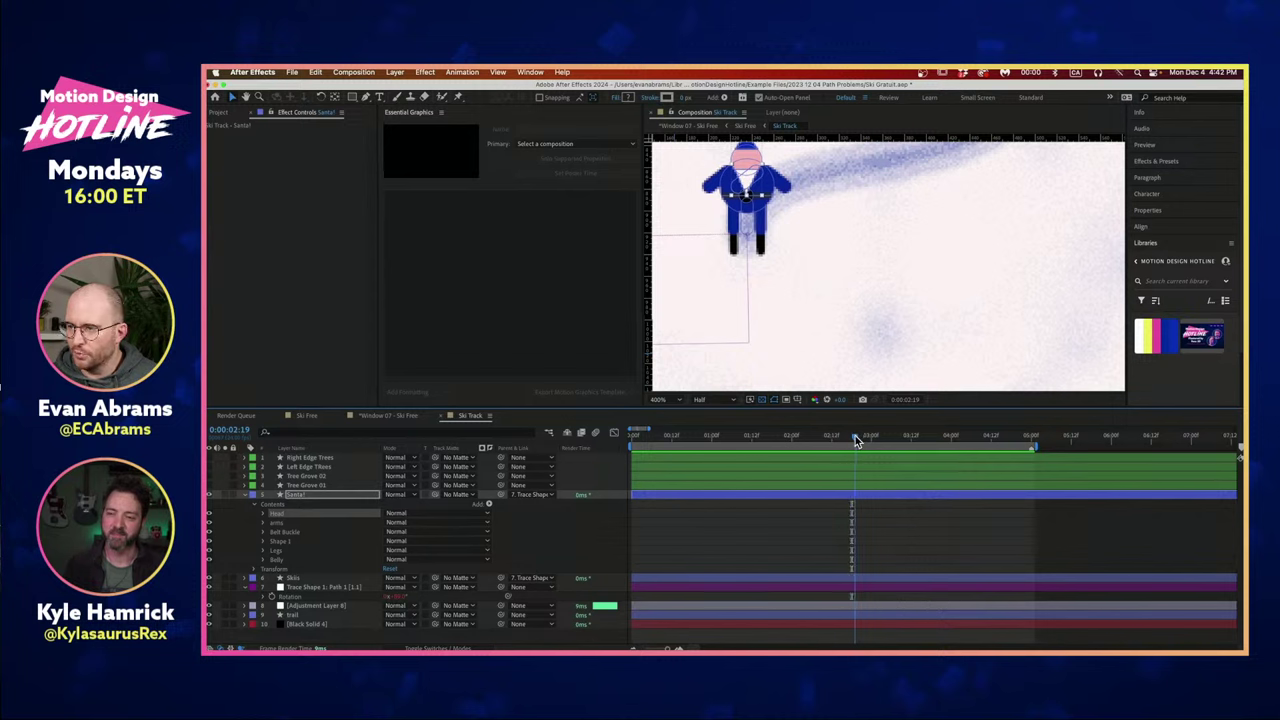
pyautogui.press('pagedown')
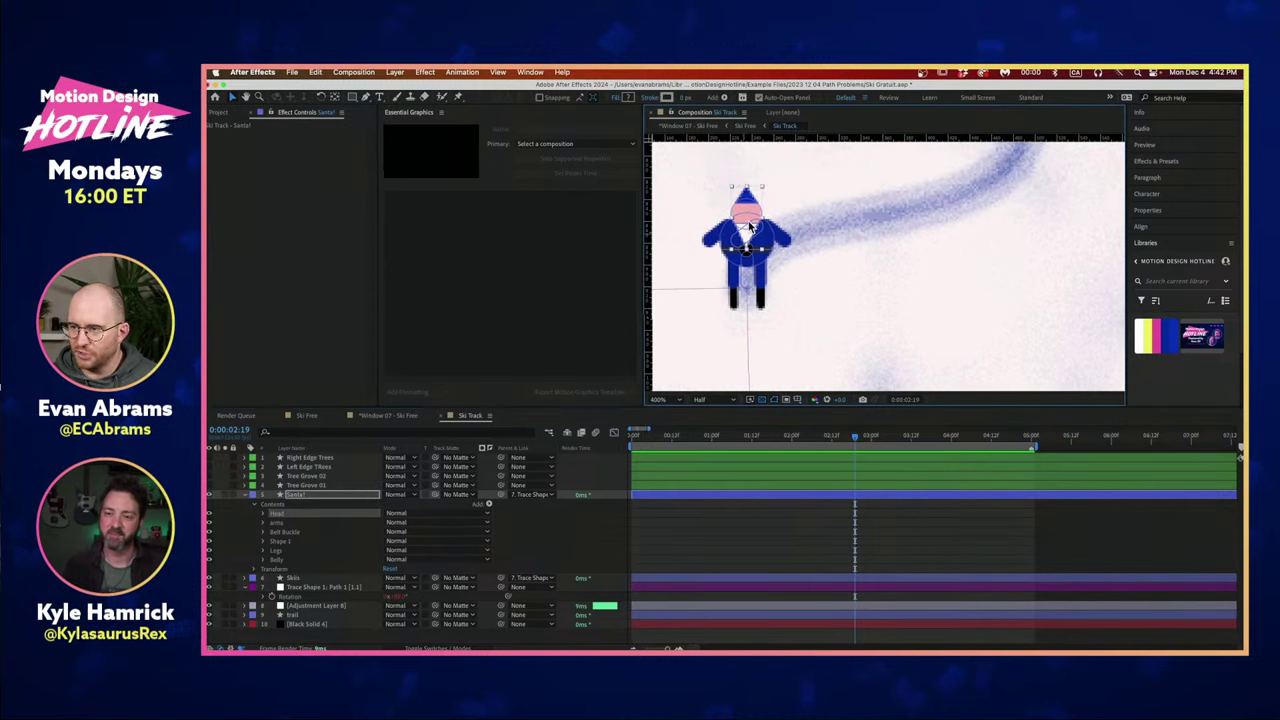
pyautogui.moveTo(856, 437); pyautogui.dragTo(817, 439)
pyautogui.click(826, 236)
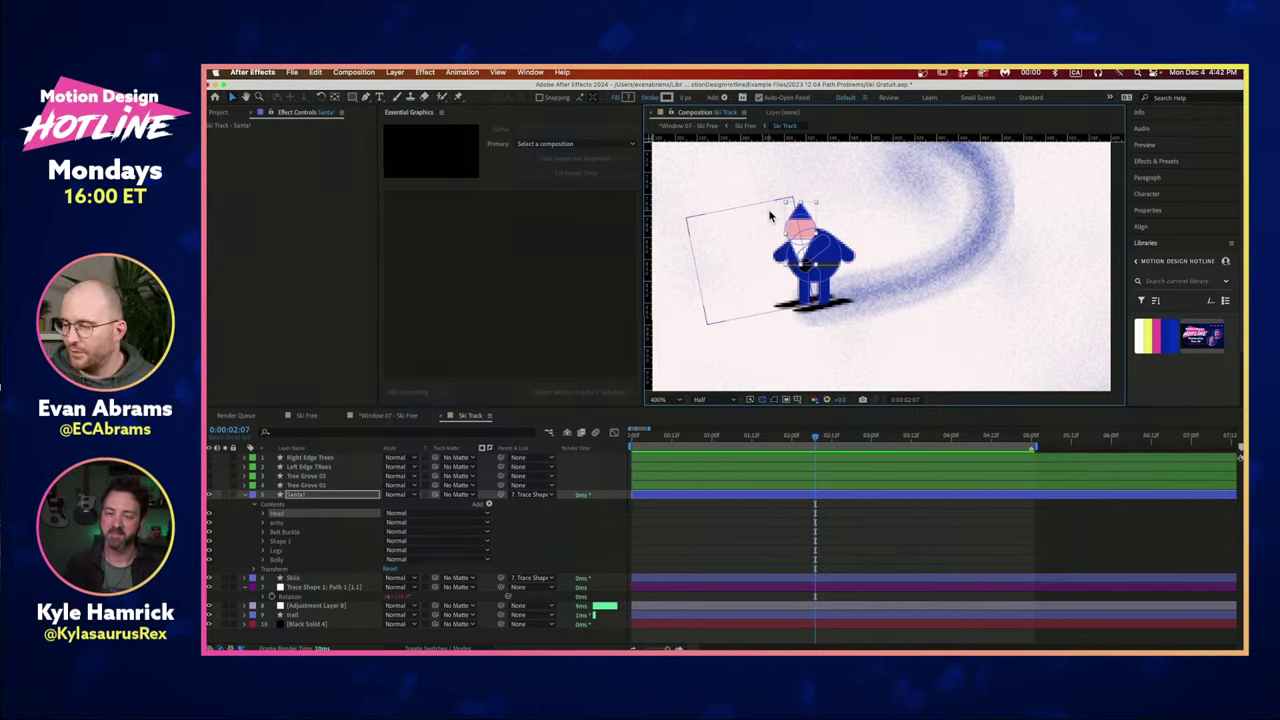
# Expand the Head group's transform and open its Position expression to examine how it references the skis' skew.
pyautogui.click(265, 514)
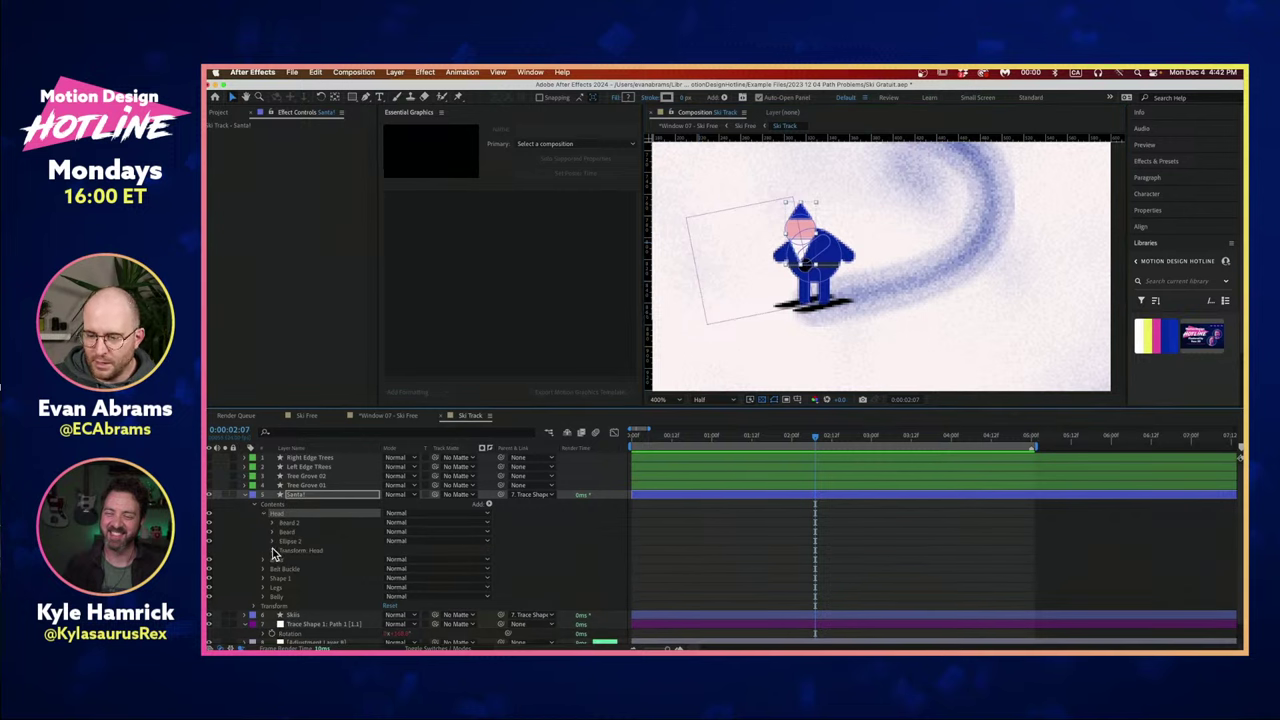
pyautogui.click(274, 551)
pyautogui.click(306, 568)
pyautogui.keyDown('alt'); pyautogui.click(290, 569); pyautogui.keyUp('alt')
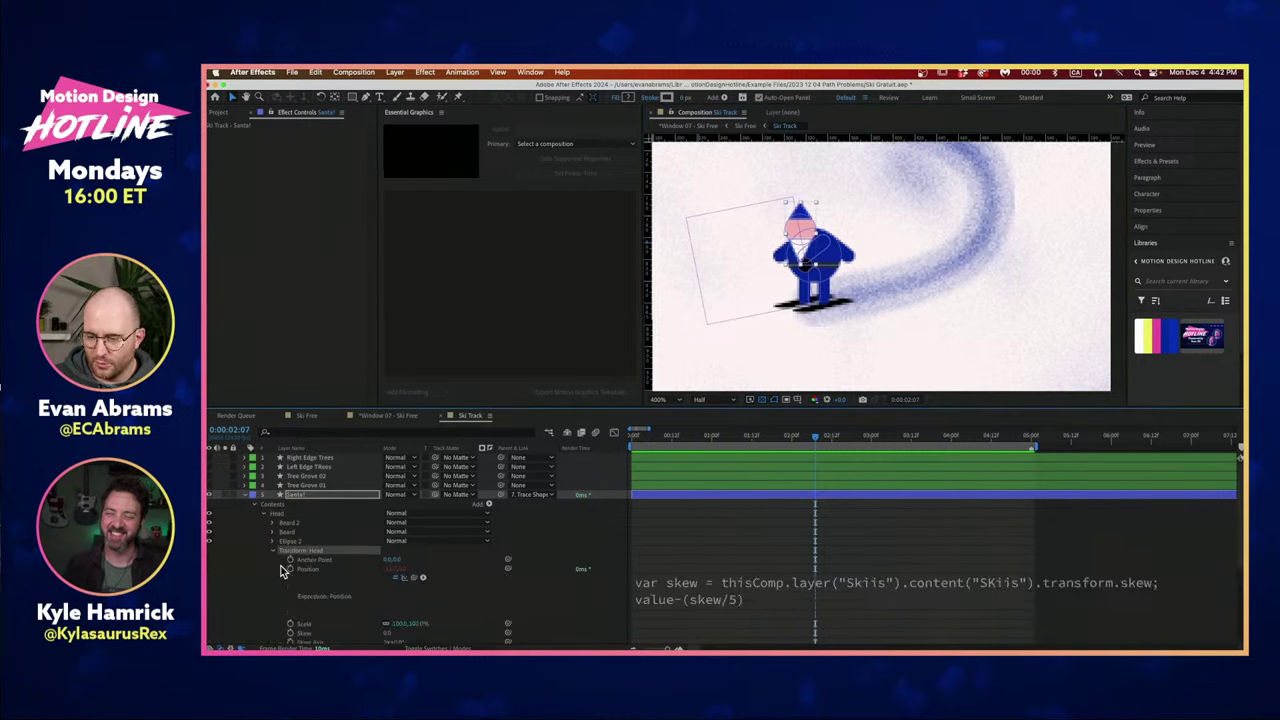
pyautogui.click(673, 600)
pyautogui.click(731, 584)
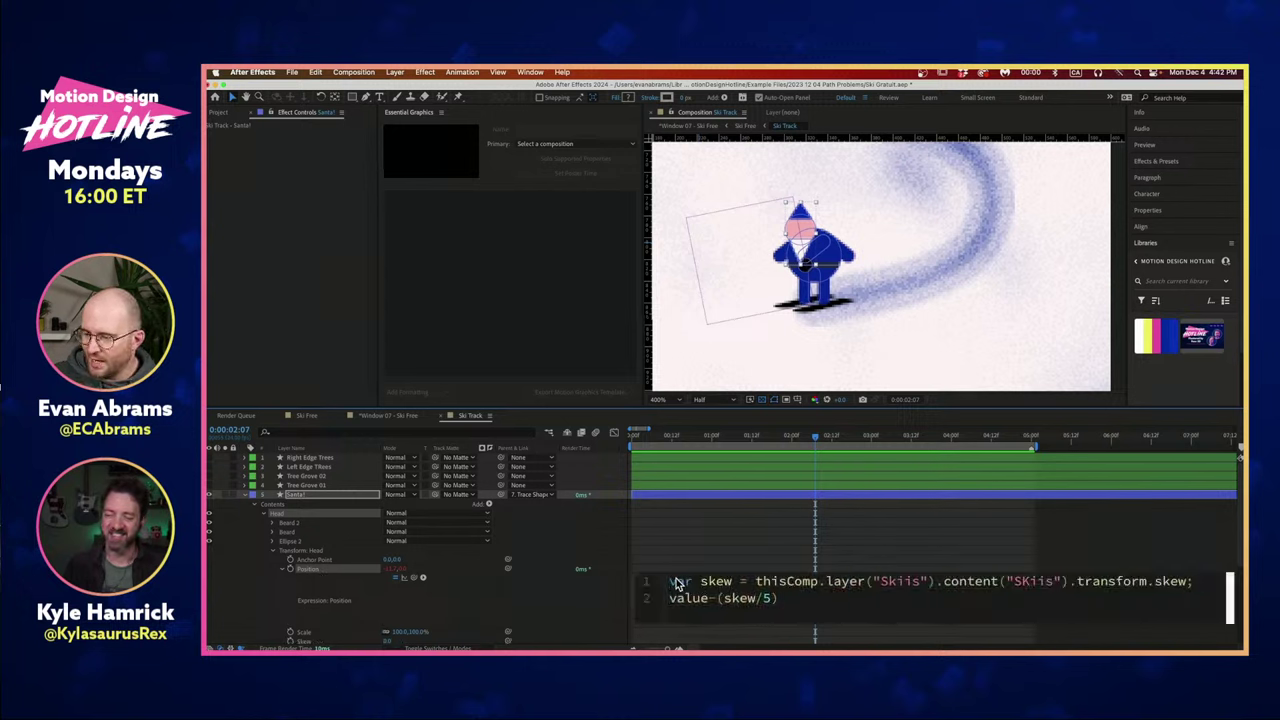
pyautogui.click(1008, 583)
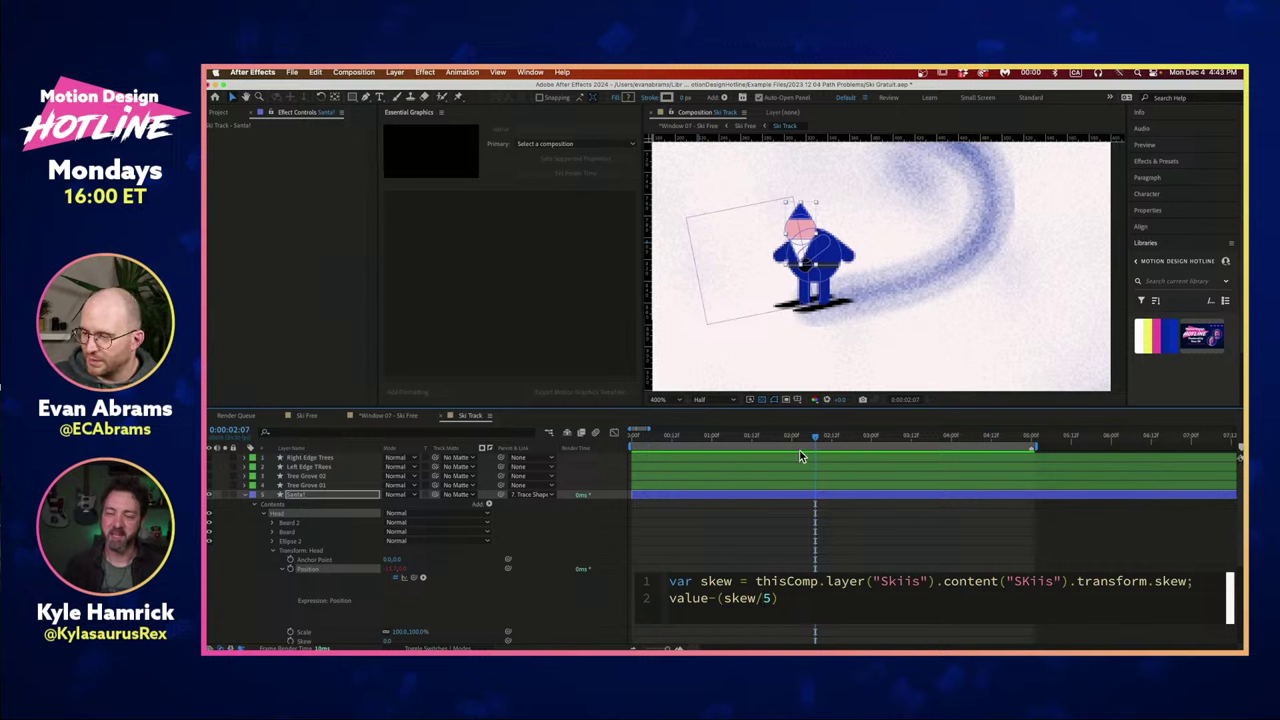
# At 0:00:02:03, change the Head Position expression to value-(skew/2) and scrub to 0:00:02:08 to check the head movement.
pyautogui.moveTo(805, 440)
pyautogui.mouseDown()
pyautogui.moveTo(788, 441)
pyautogui.moveTo(829, 454)
pyautogui.moveTo(801, 450)
pyautogui.mouseUp()
pyautogui.click(766, 598)
pyautogui.click(767, 598)
pyautogui.doubleClick(767, 598)
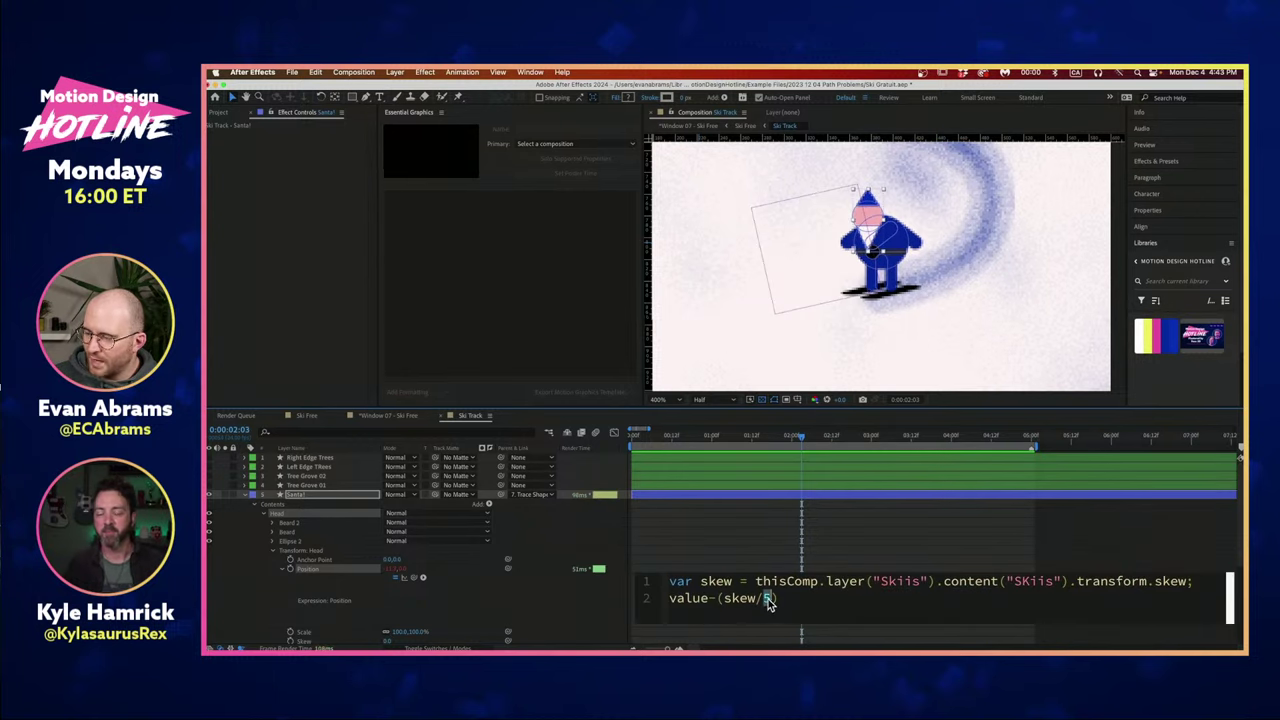
pyautogui.write('2')
pyautogui.click(793, 561)
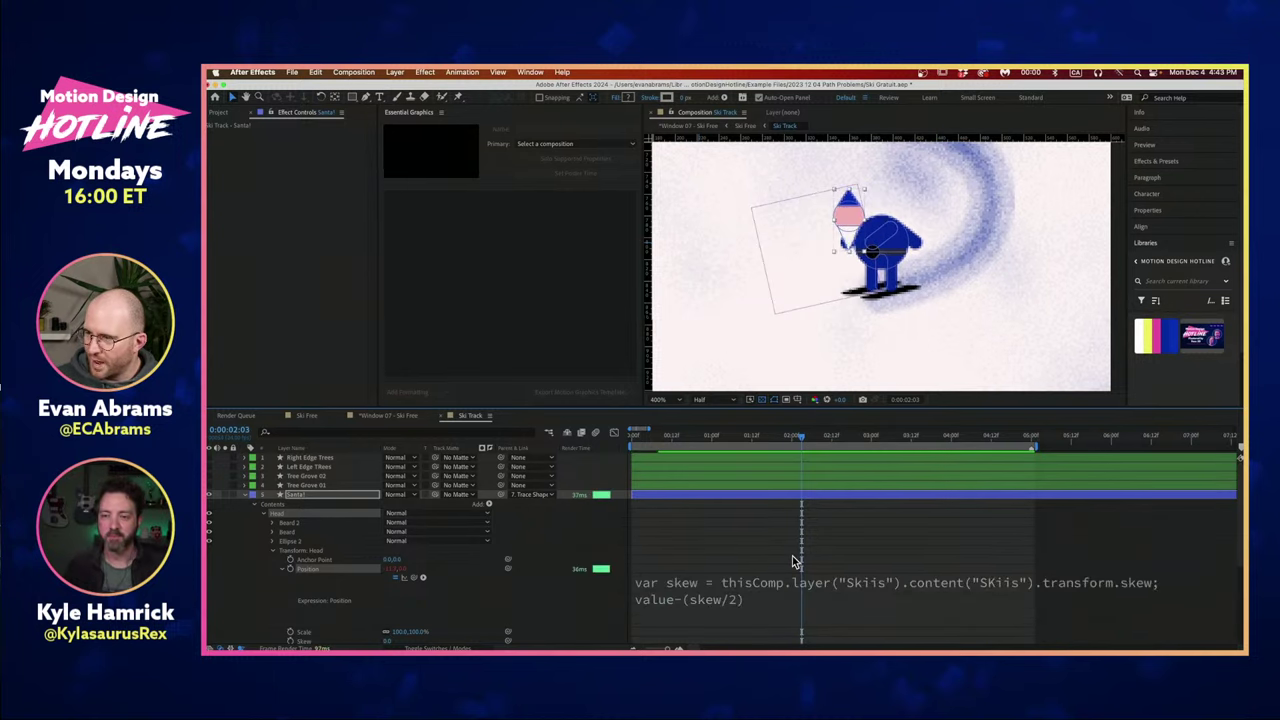
pyautogui.moveTo(801, 437)
pyautogui.mouseDown()
pyautogui.moveTo(766, 437)
pyautogui.moveTo(818, 437)
pyautogui.mouseUp()
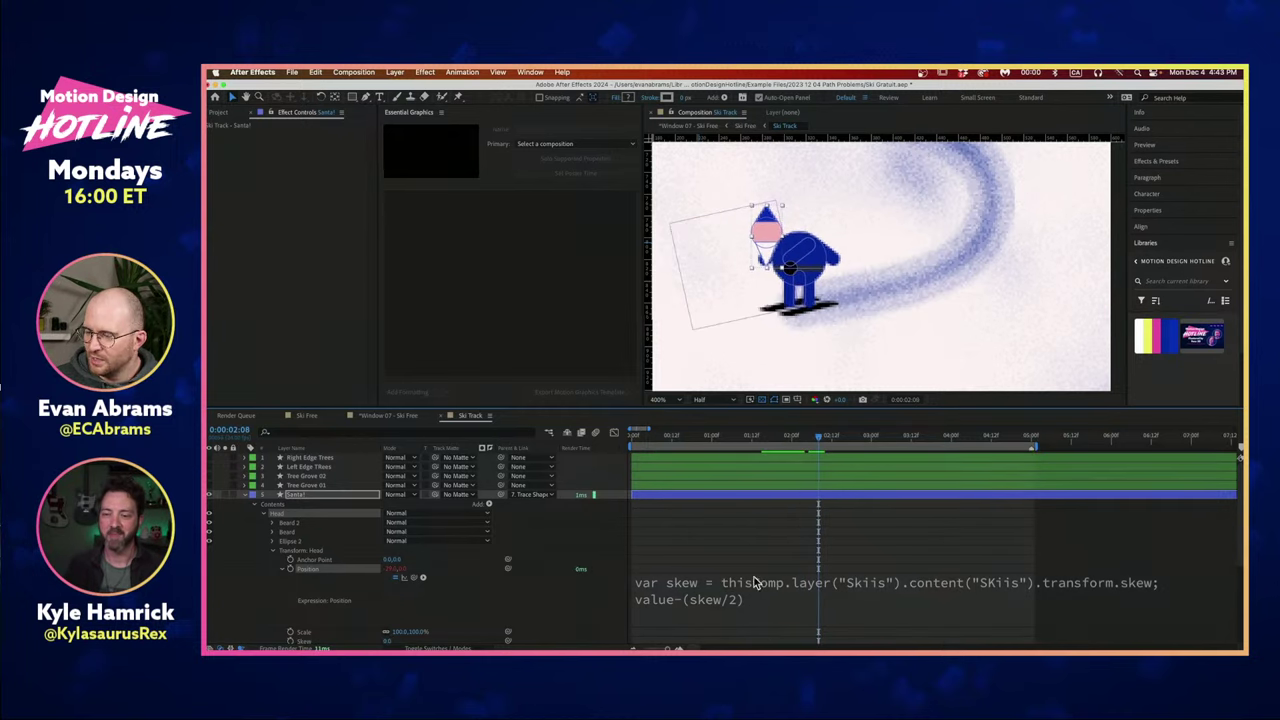
# Change the Head Position expression to value-(skew/3) and scrub between 0:00:02:11 and 0:00:02:05 to check the head movement.
pyautogui.click(723, 604)
pyautogui.click(768, 598)
pyautogui.doubleClick(768, 598)
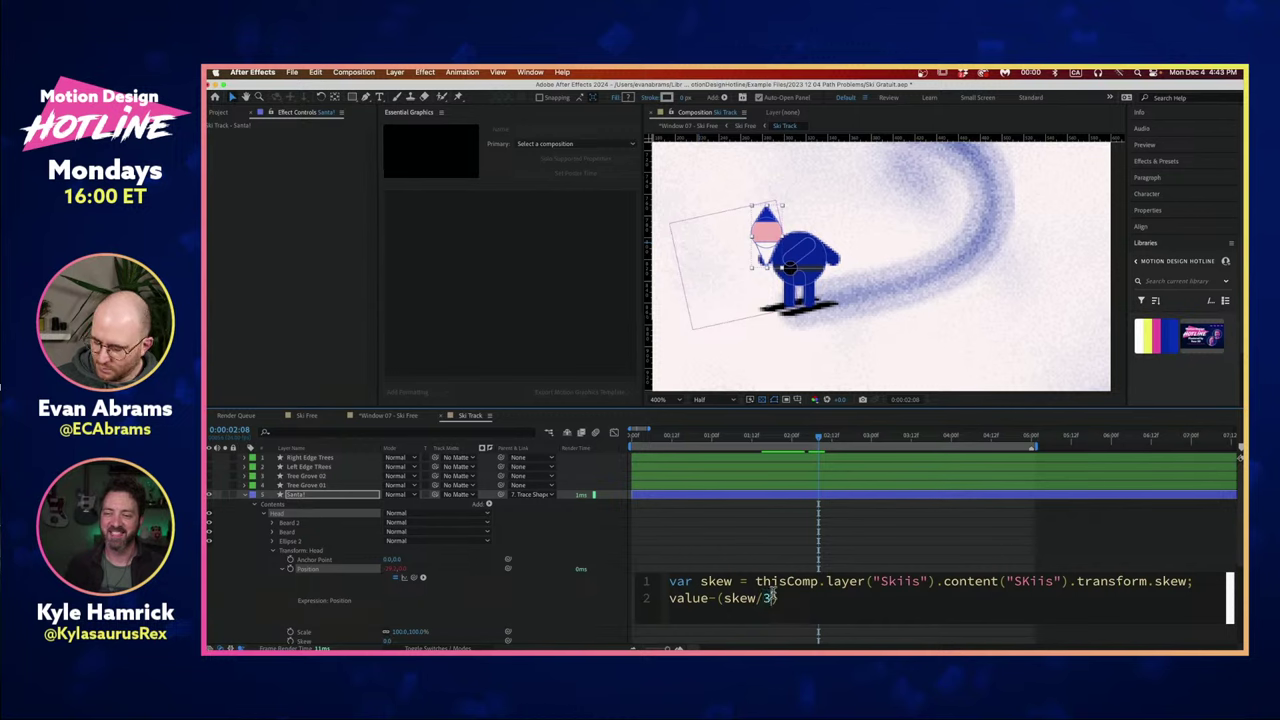
pyautogui.write('3')
pyautogui.press('KP_Enter')
pyautogui.click(826, 438)
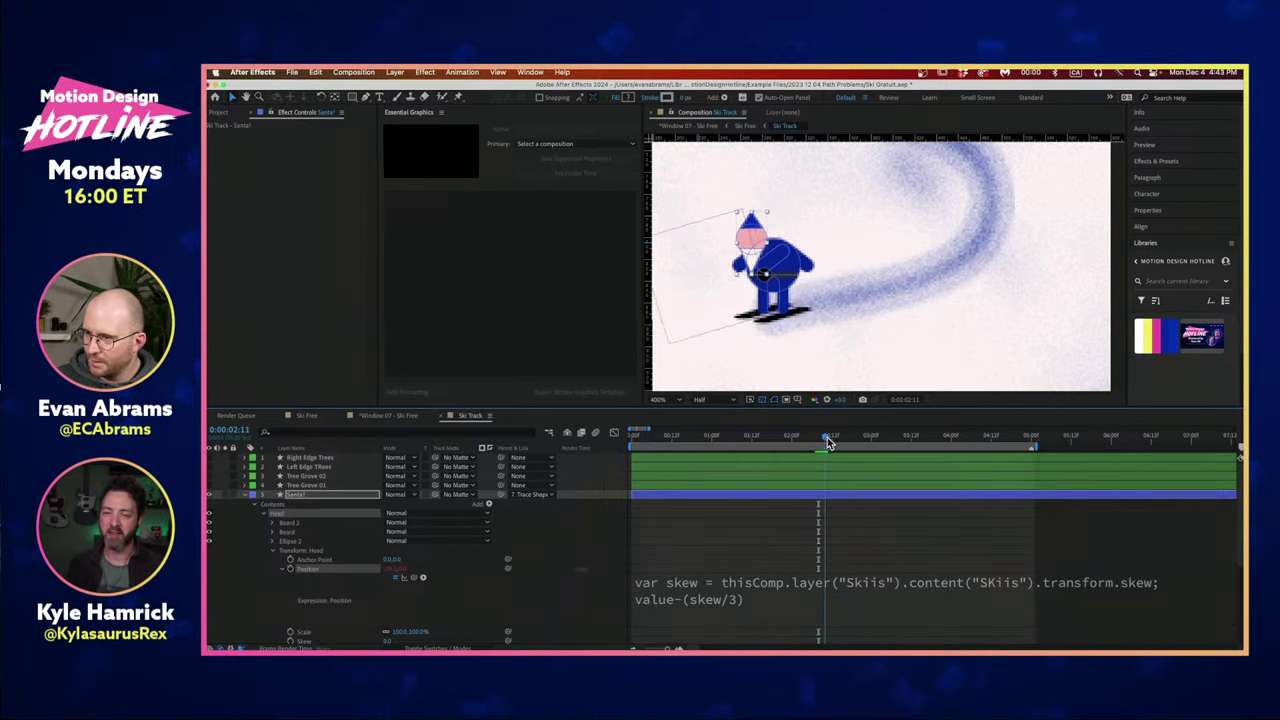
pyautogui.moveTo(826, 440)
pyautogui.mouseDown()
pyautogui.moveTo(759, 450)
pyautogui.moveTo(808, 450)
pyautogui.mouseUp()
# Restore the Head Position expression to value-(skew/5), deselect the layer, and scrub to 0:00:02:10 to check the lean.
pyautogui.click(749, 606)
pyautogui.doubleClick(768, 600)
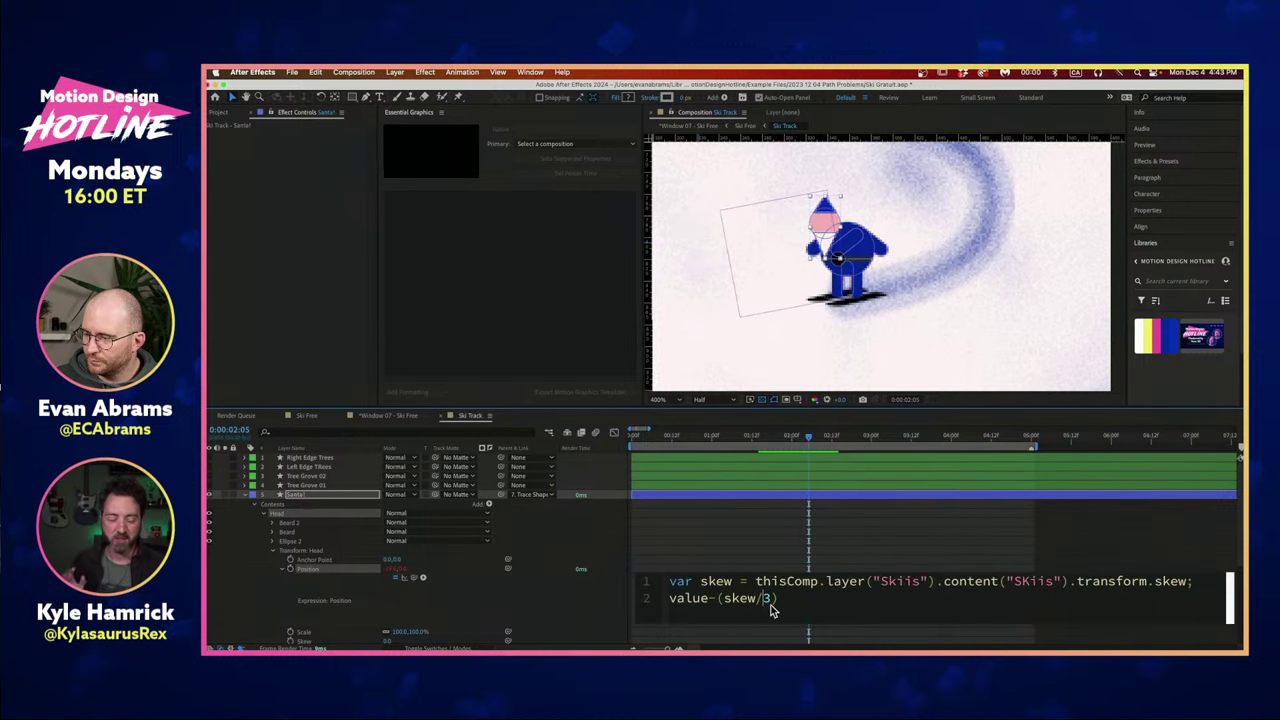
pyautogui.write('5')
pyautogui.press('KP_Enter')
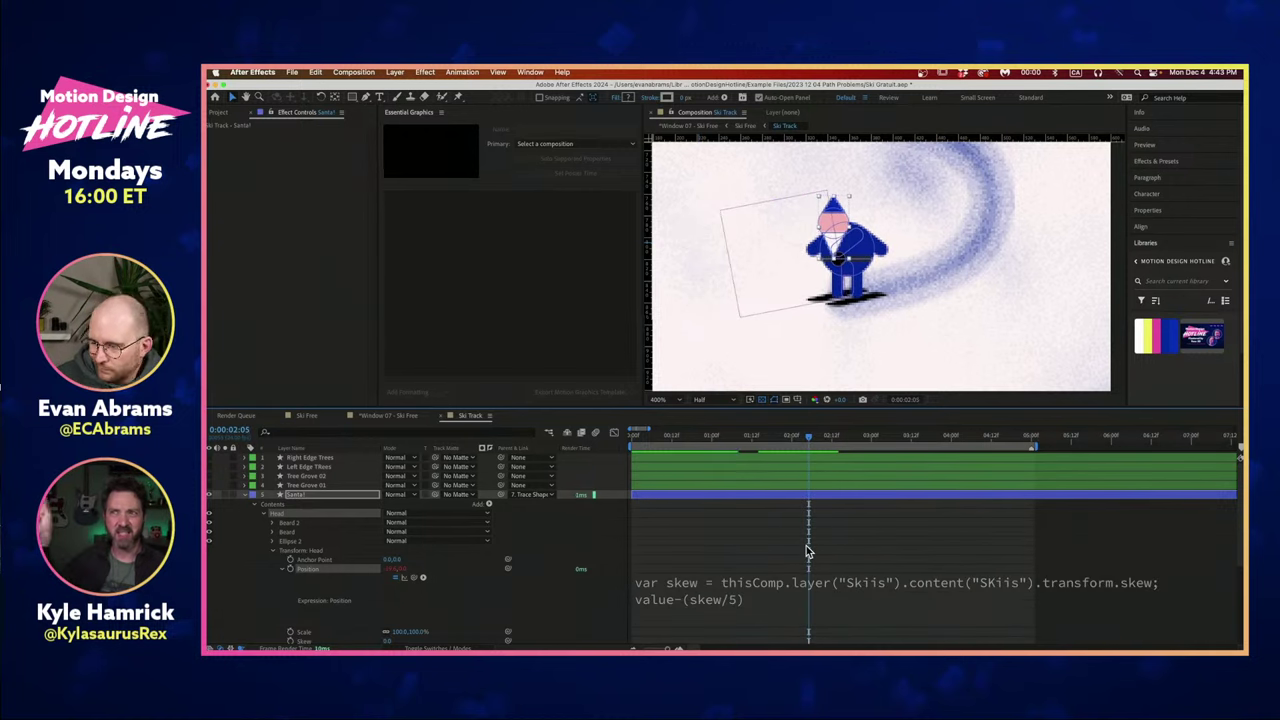
pyautogui.click(808, 550)
pyautogui.moveTo(853, 447); pyautogui.dragTo(824, 469)
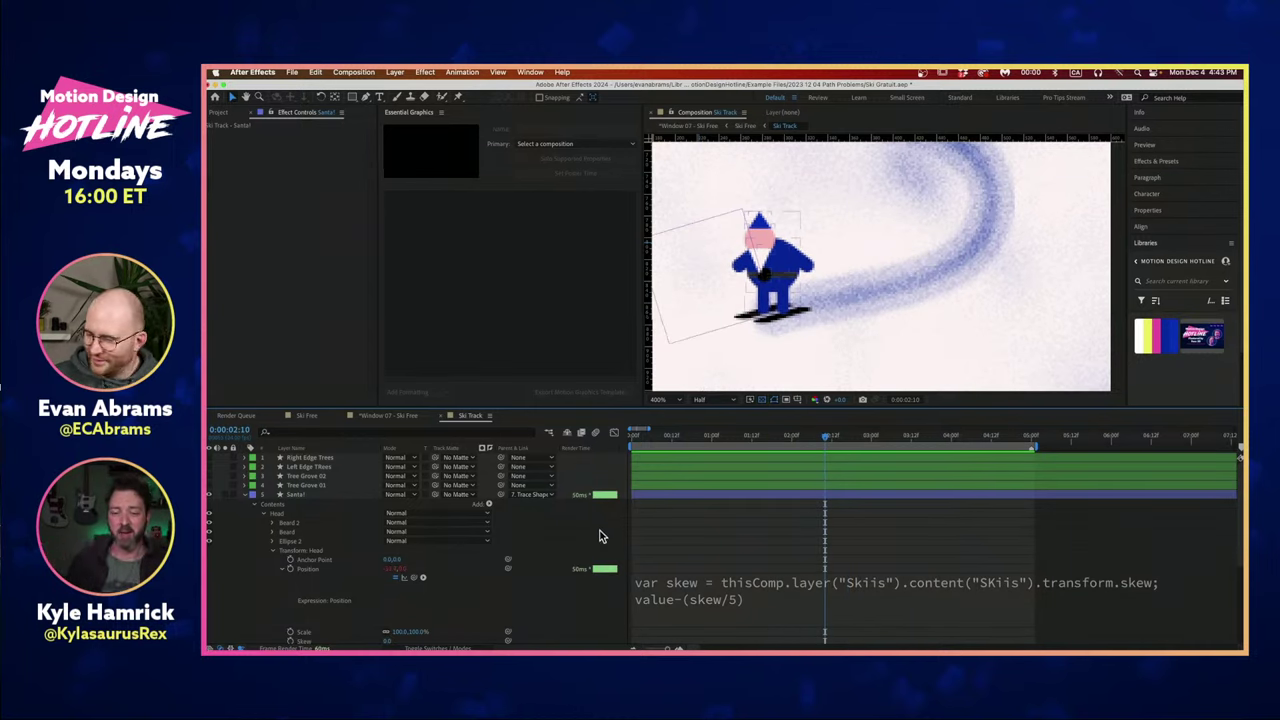
# Collapse the Head group's Position expression, transform and contents in the Santa! layer.
pyautogui.scroll(-1, 673, 515)
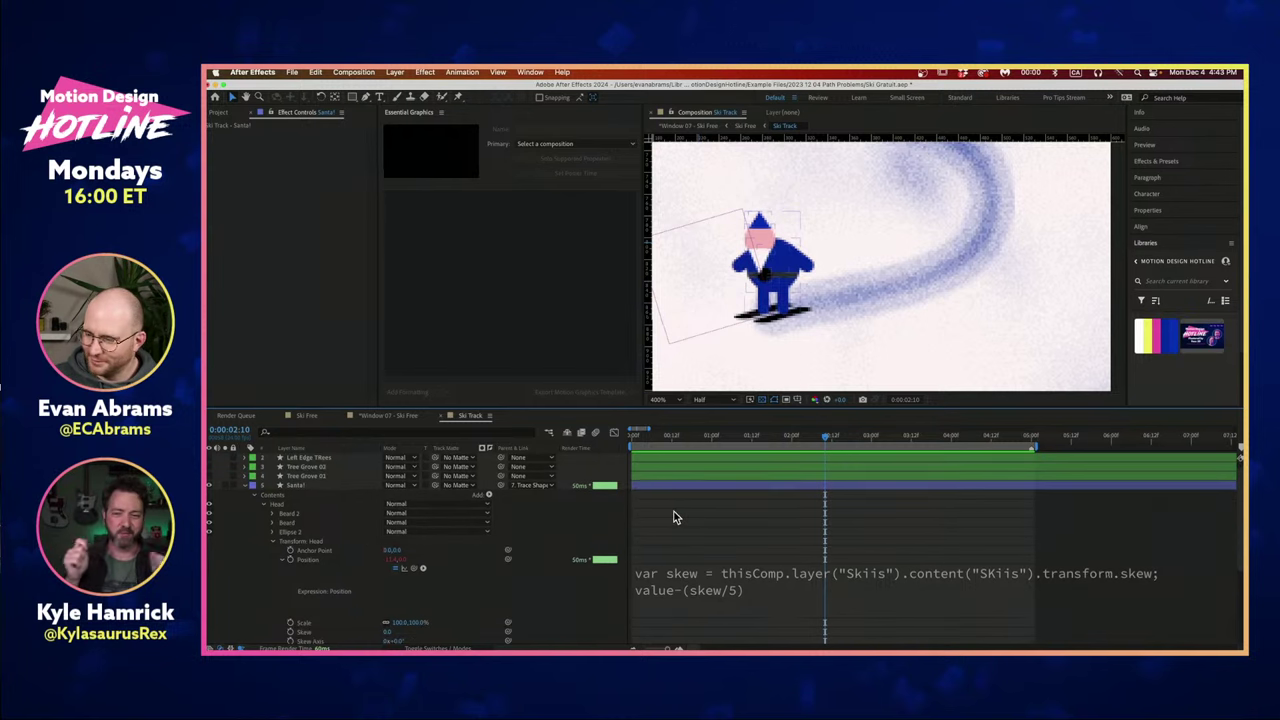
pyautogui.click(284, 562)
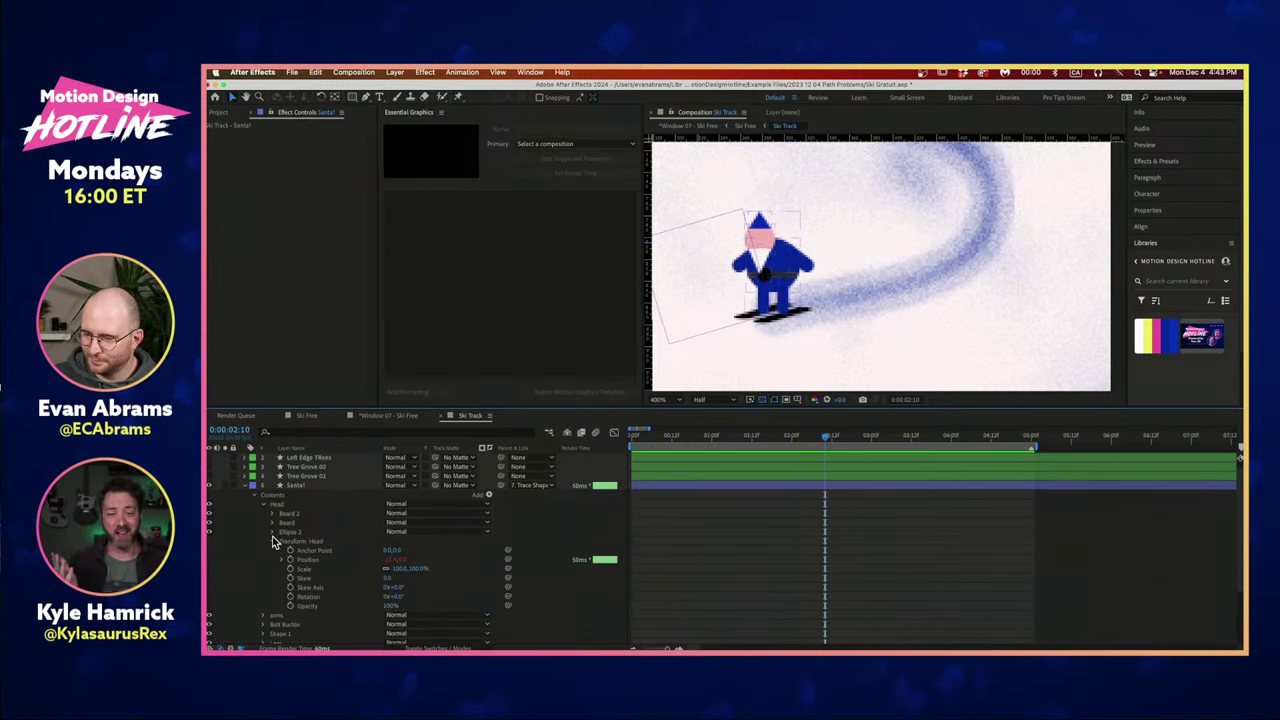
pyautogui.click(273, 541)
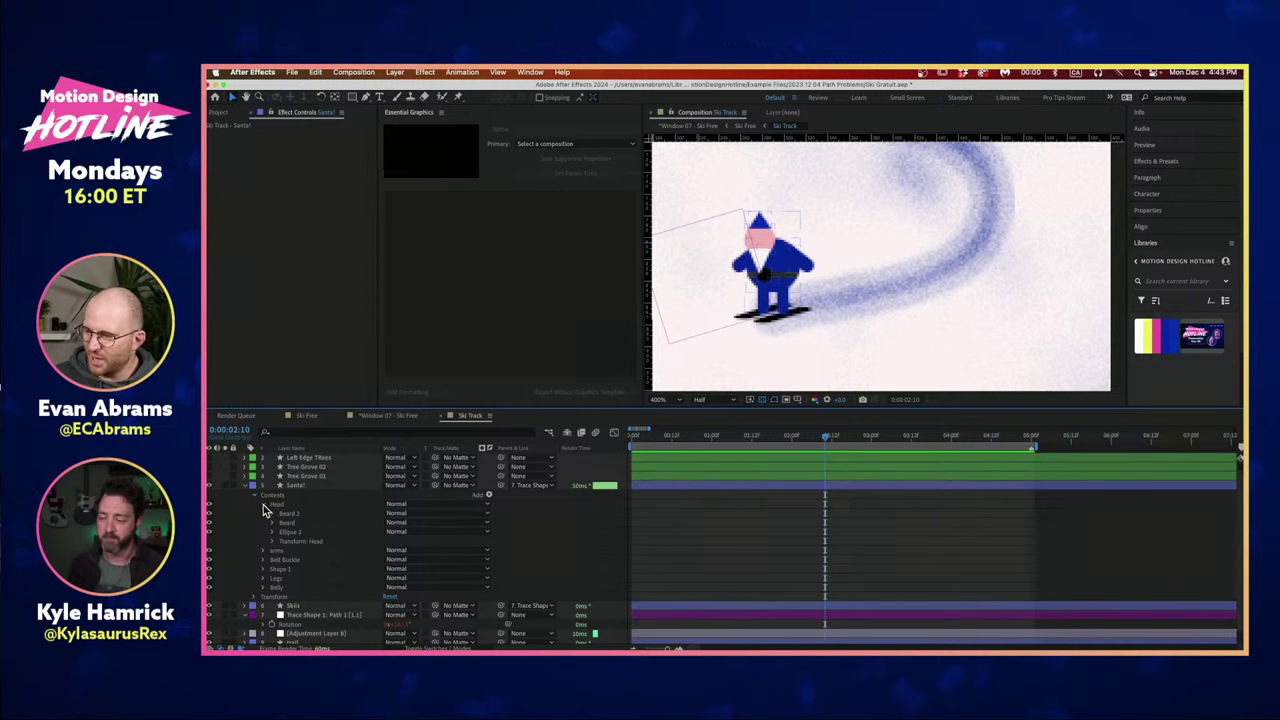
pyautogui.click(264, 507)
# Select the Legs group and expand its rectangle path, Repeater 1 and the repeater's transform to examine how the legs are built.
pyautogui.click(280, 552)
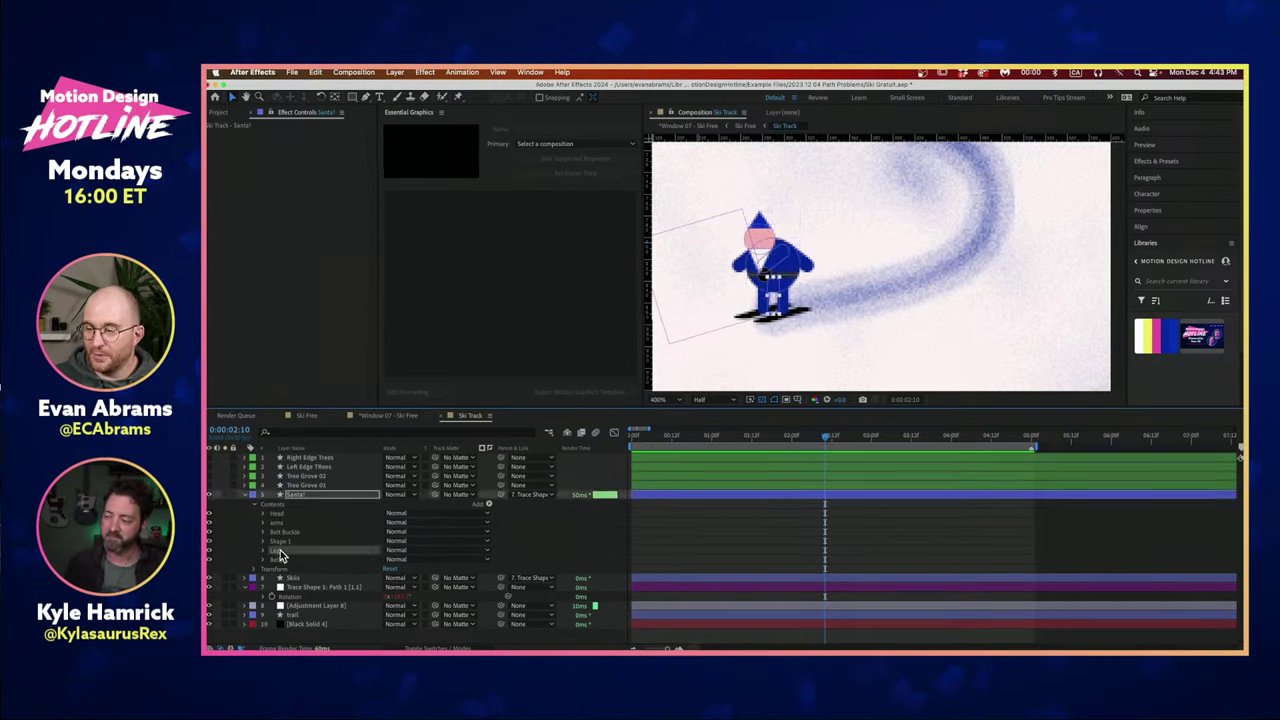
pyautogui.click(265, 550)
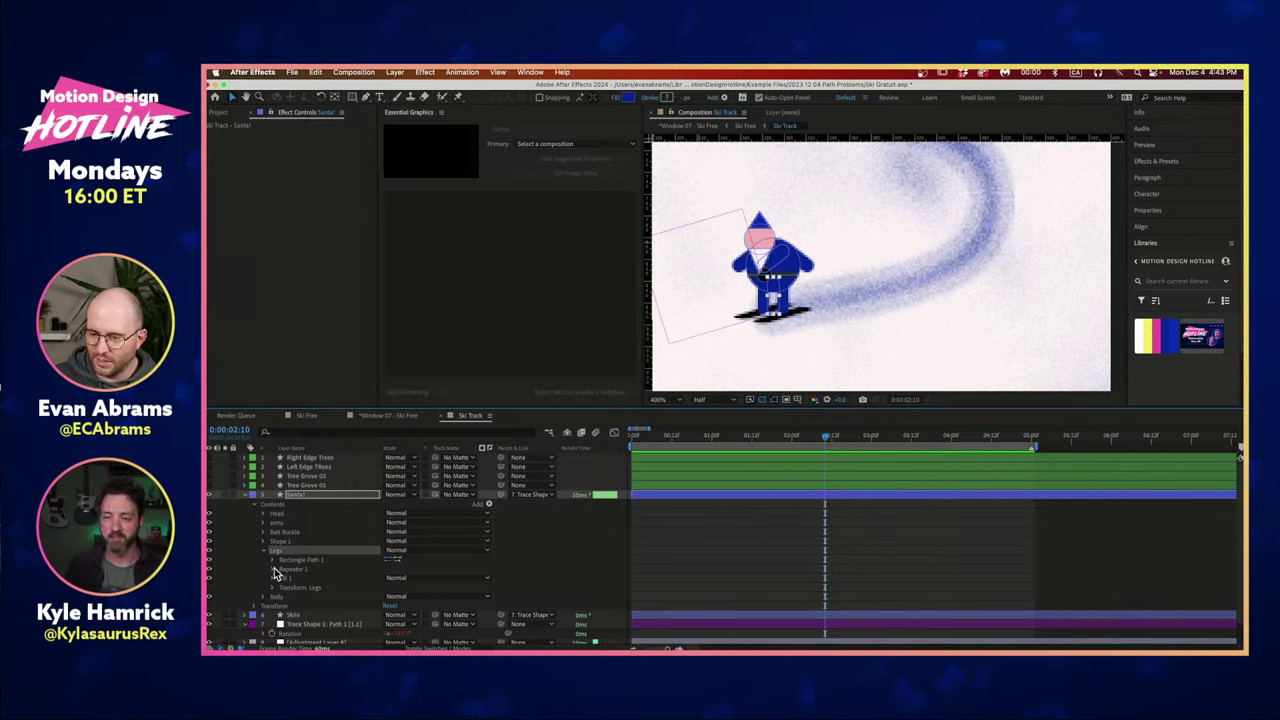
pyautogui.click(272, 561)
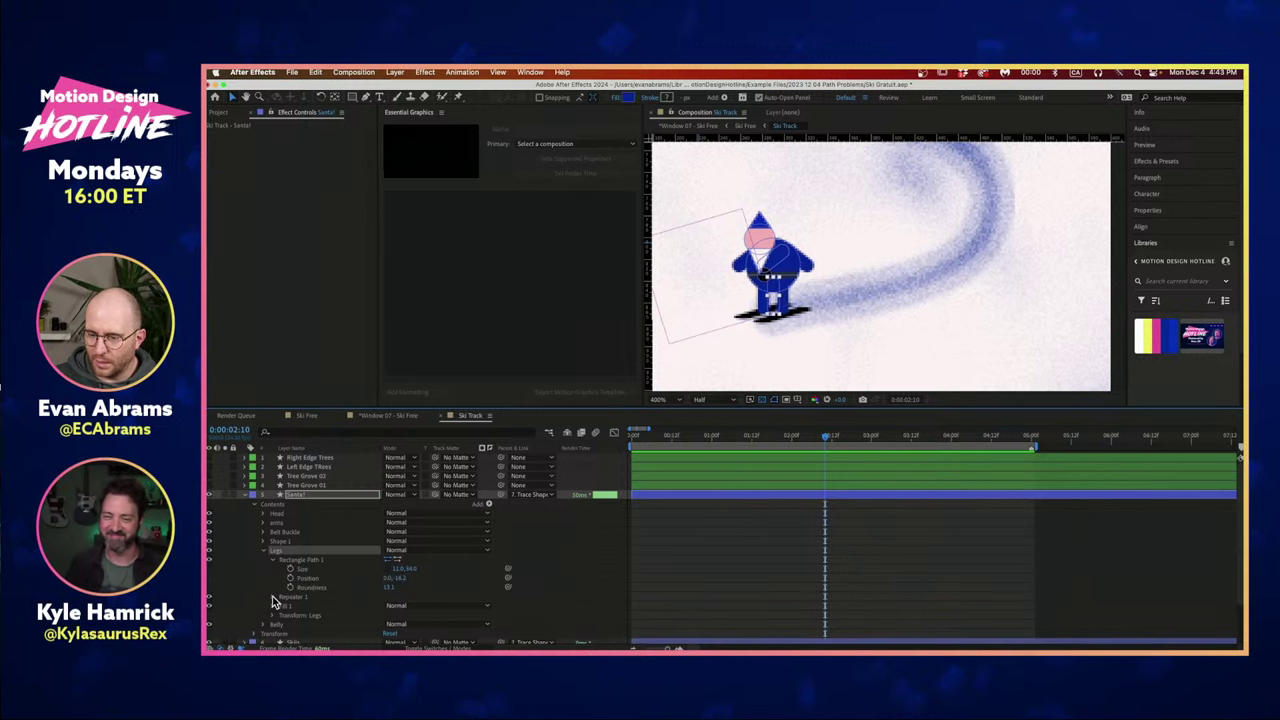
pyautogui.click(273, 597)
pyautogui.click(273, 560)
pyautogui.click(281, 606)
pyautogui.scroll(-2, 281, 606)
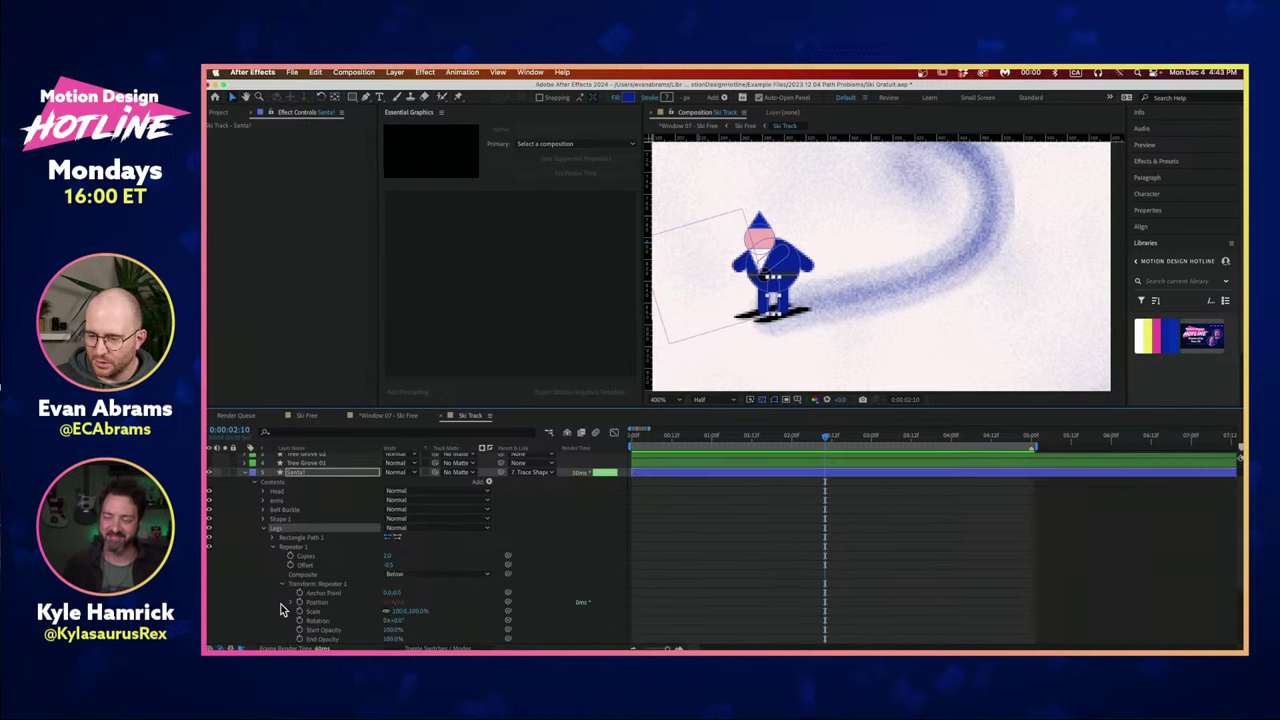
pyautogui.scroll(-2, 282, 608)
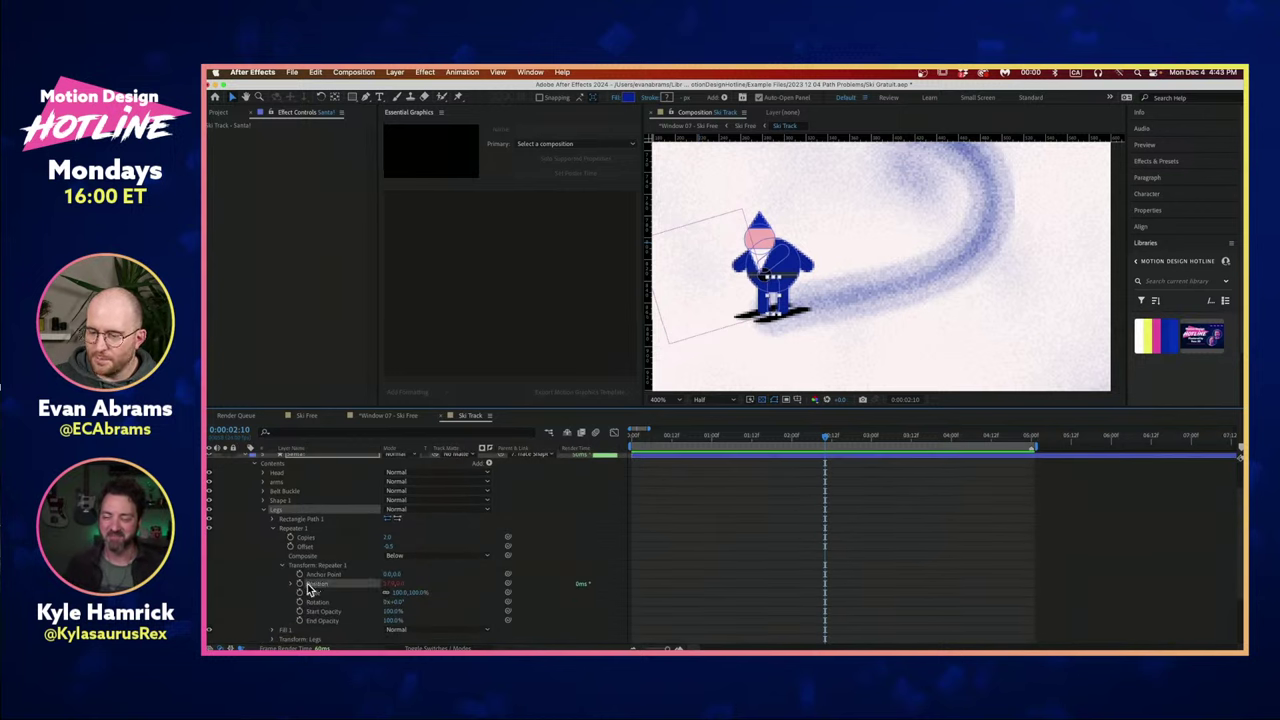
# Reveal the Position expression of the Legs group's Repeater 1 and open its code to examine the Math.abs skew calculation.
pyautogui.keyDown('alt'); pyautogui.click(299, 584); pyautogui.keyUp('alt')
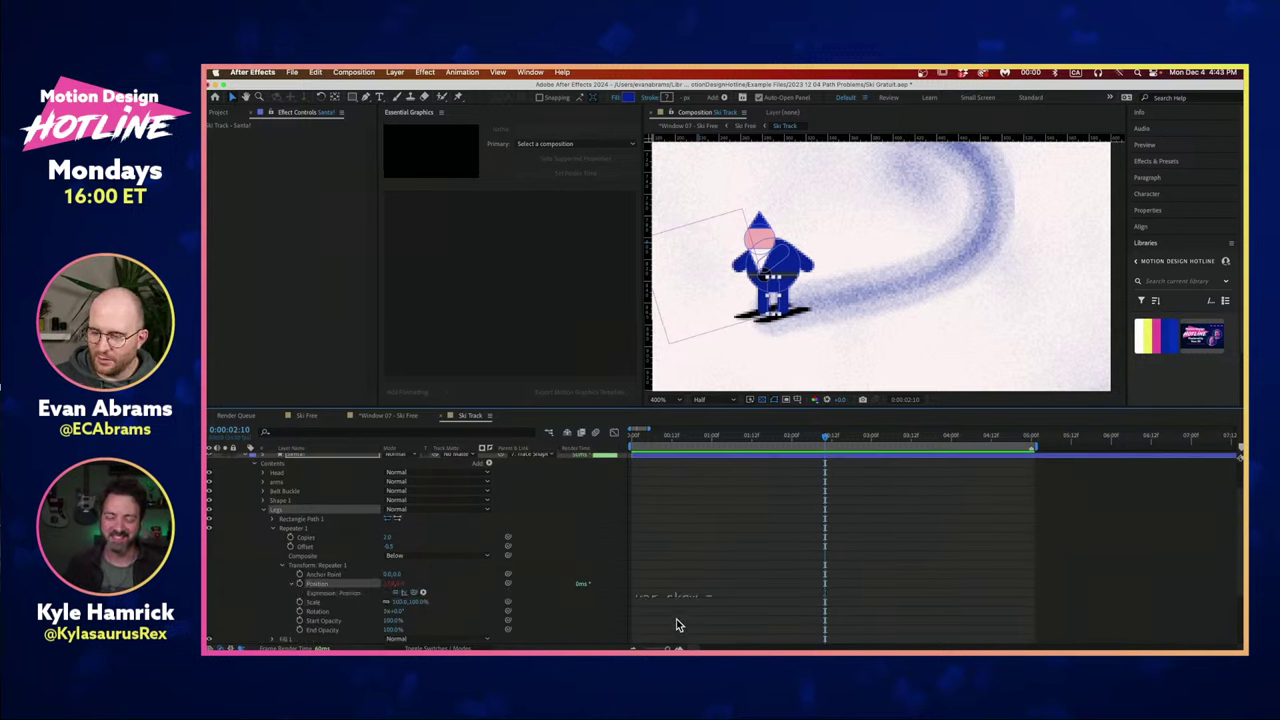
pyautogui.write('var skew = Math.abs(thisComp.layer("Skiis").content("SKiis").transform.skew); value-(skew/8)')
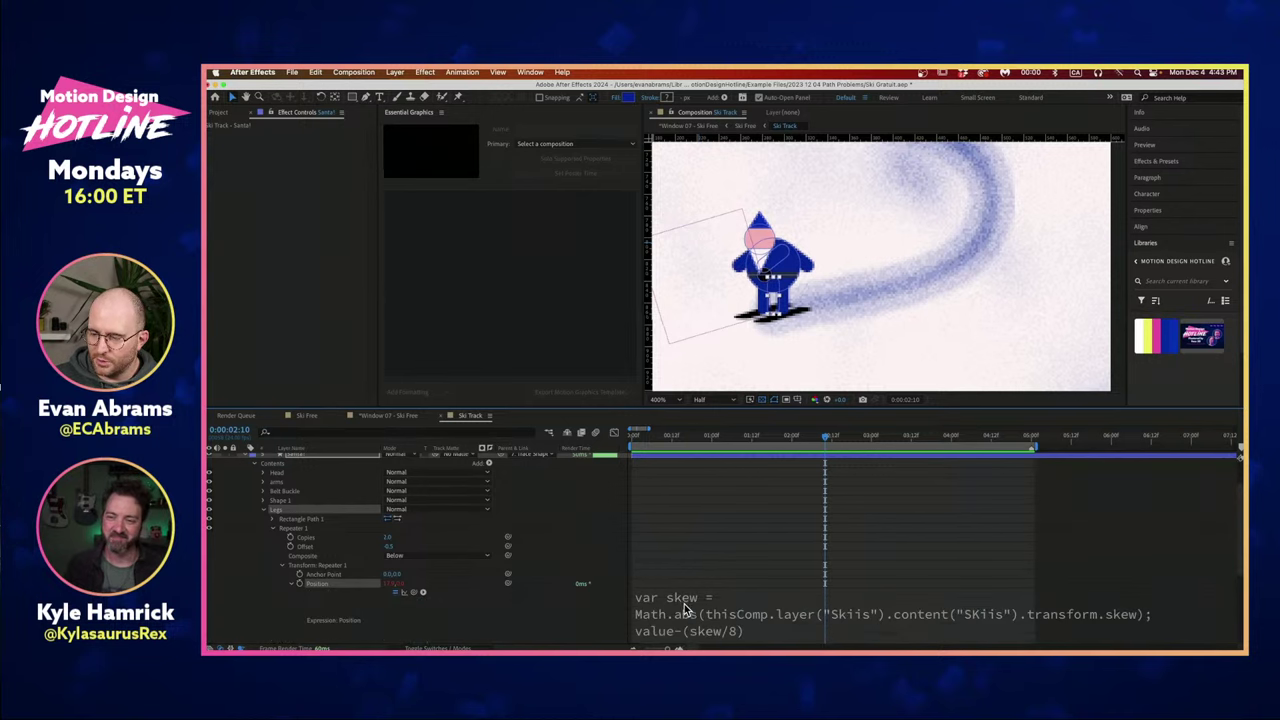
pyautogui.scroll(-2, 684, 604)
pyautogui.moveTo(683, 612); pyautogui.dragTo(683, 630)
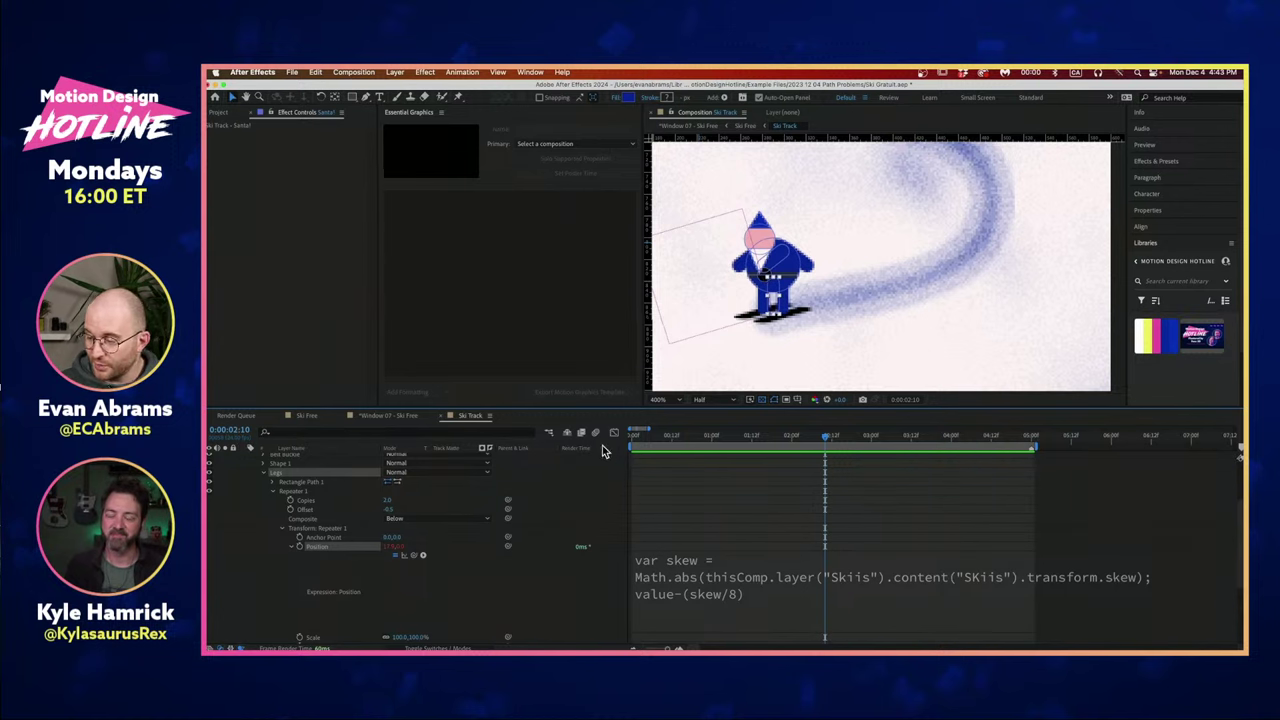
pyautogui.click(730, 580)
pyautogui.click(751, 575)
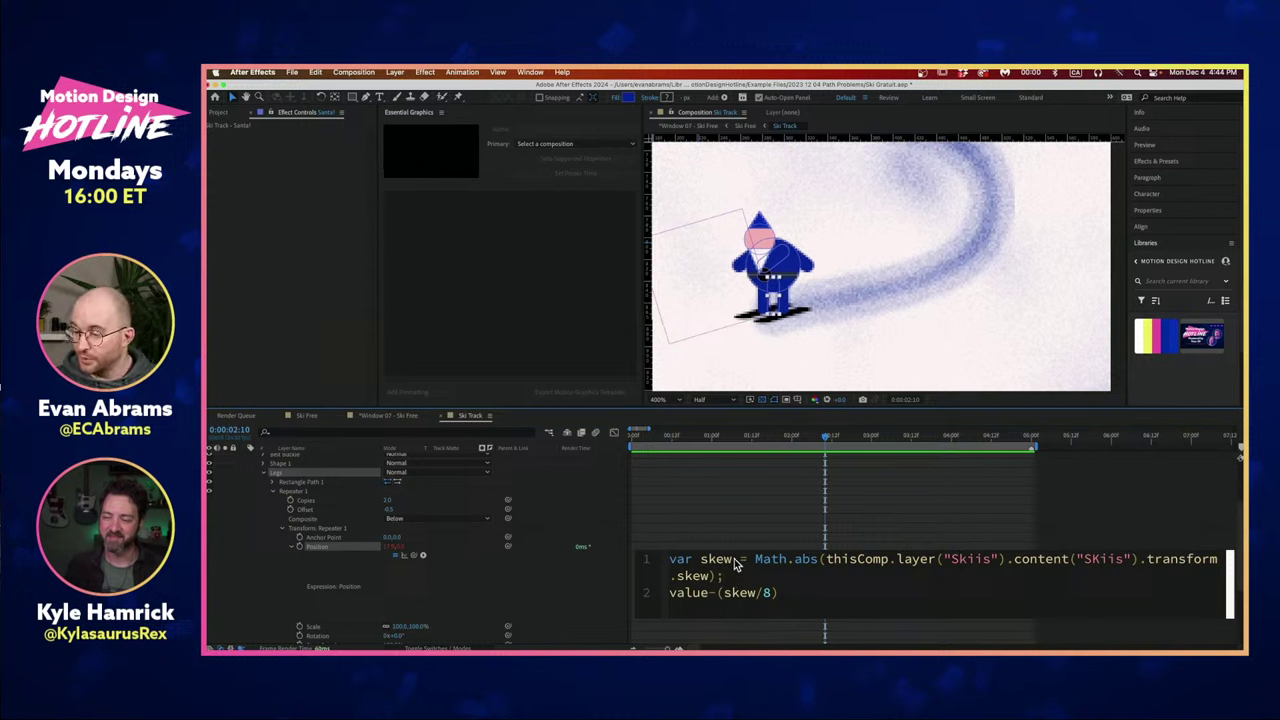
# Scrub to 0:00:02:15 and reopen the Legs repeater's Position expression to examine the Math.abs skew calculation, then deselect the property.
pyautogui.click(751, 441)
pyautogui.moveTo(755, 441); pyautogui.dragTo(841, 422)
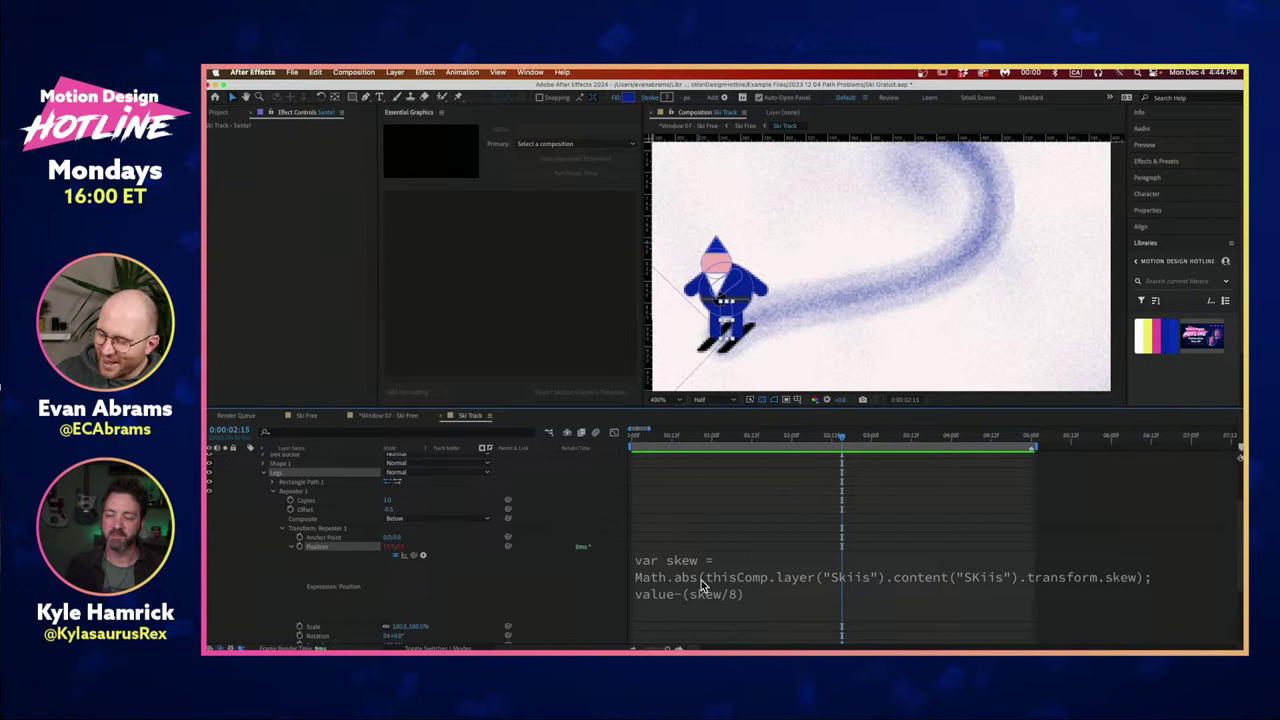
pyautogui.click(700, 585)
pyautogui.click(728, 573)
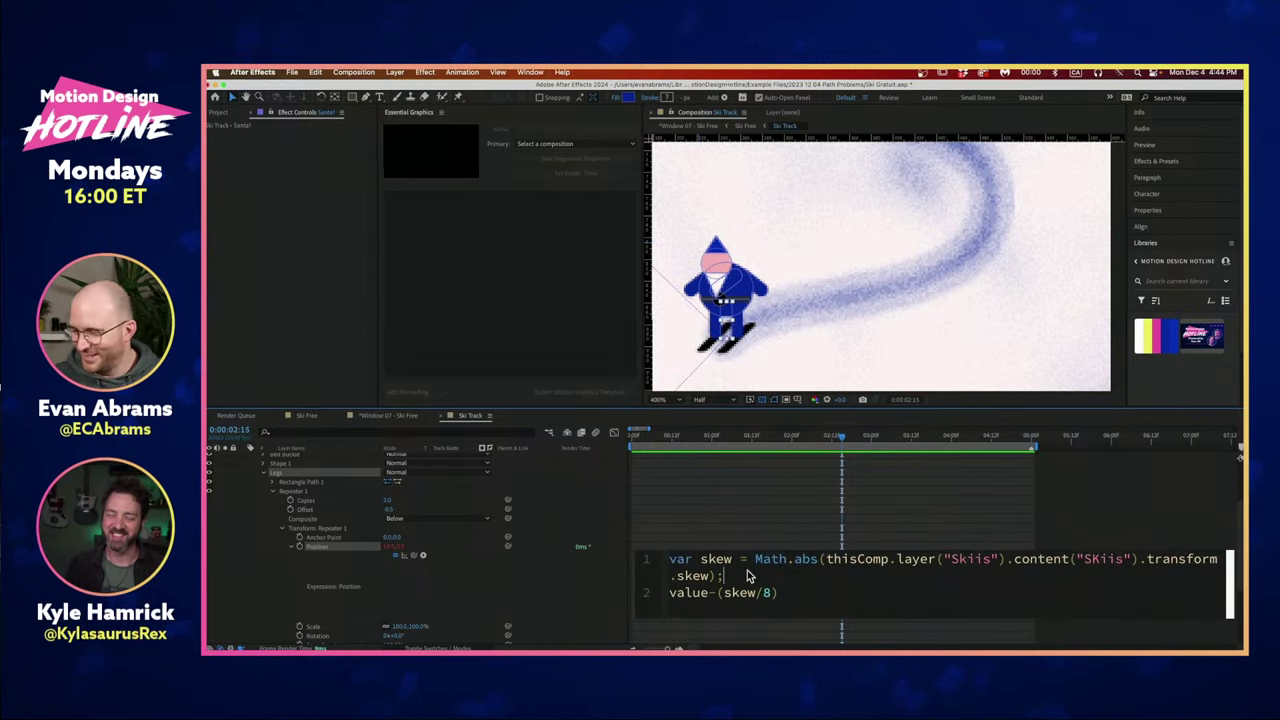
pyautogui.moveTo(808, 563); pyautogui.dragTo(850, 577)
pyautogui.click(846, 576)
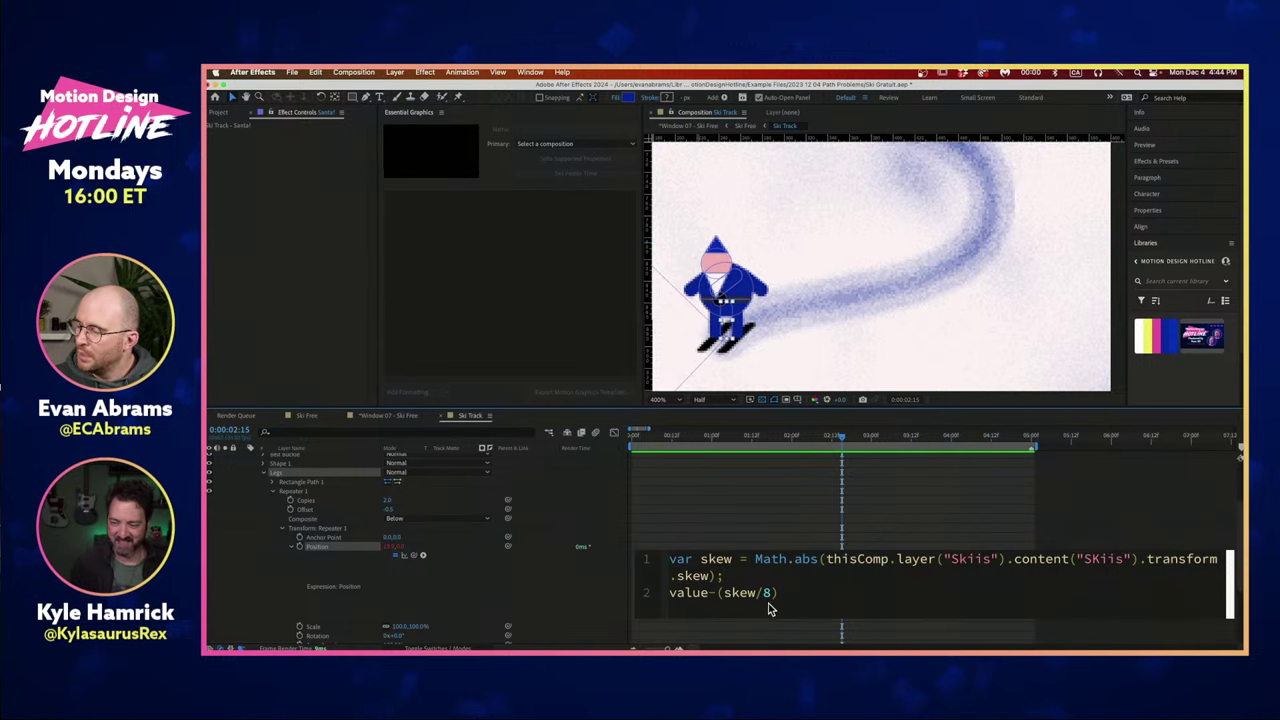
pyautogui.click(789, 536)
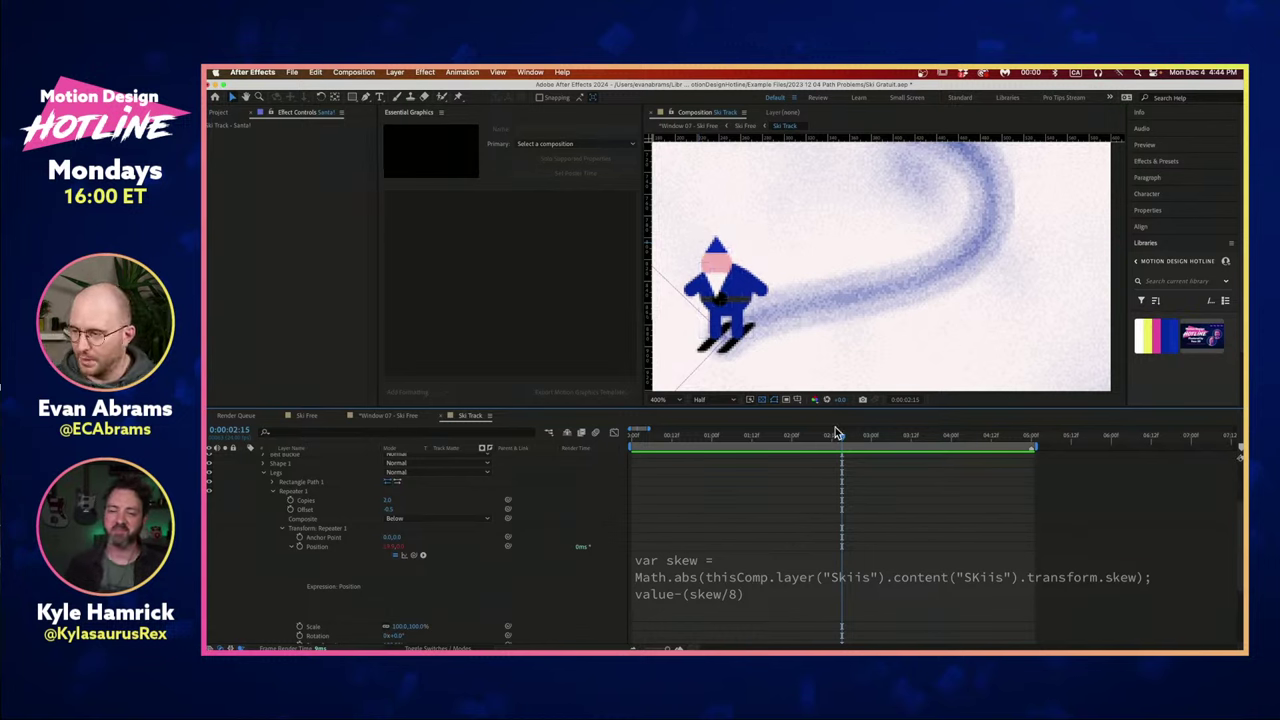
# Scrub back to 0:00:02:04 to check the leg spacing through the turn, and collapse the Santa! layer.
pyautogui.moveTo(843, 440); pyautogui.dragTo(820, 457)
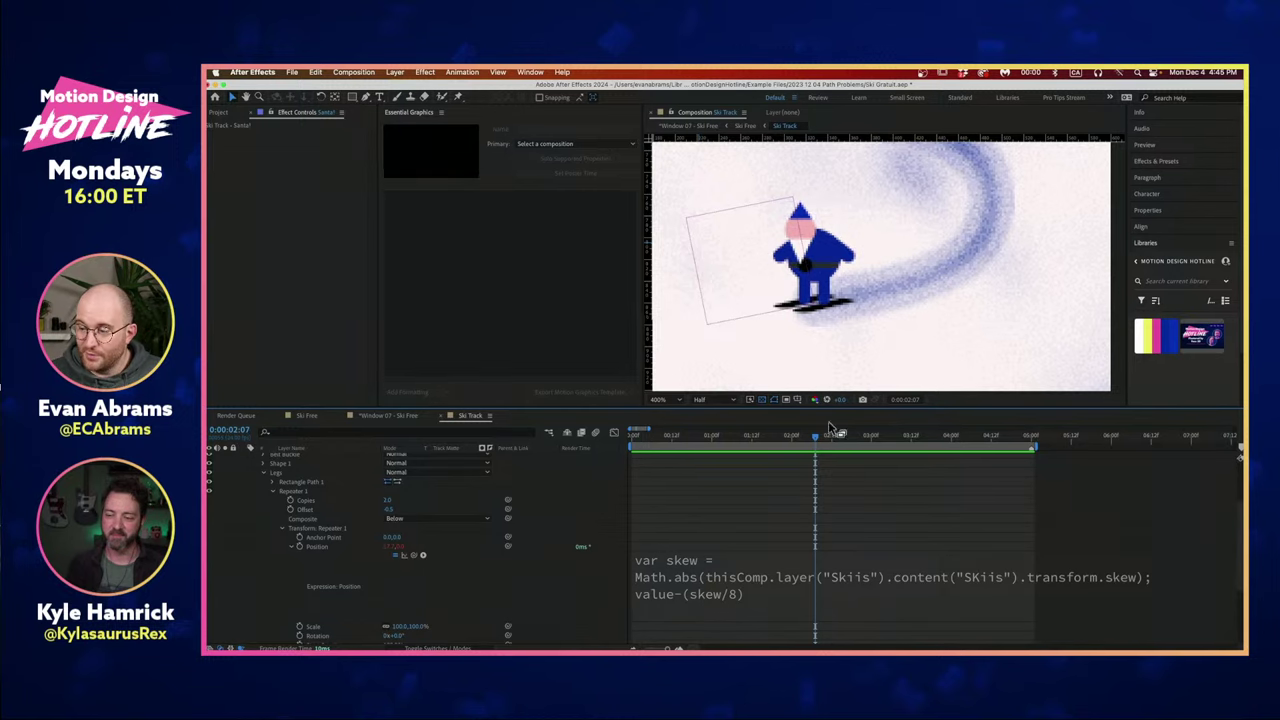
pyautogui.moveTo(815, 440)
pyautogui.mouseDown()
pyautogui.moveTo(760, 445)
pyautogui.moveTo(805, 439)
pyautogui.mouseUp()
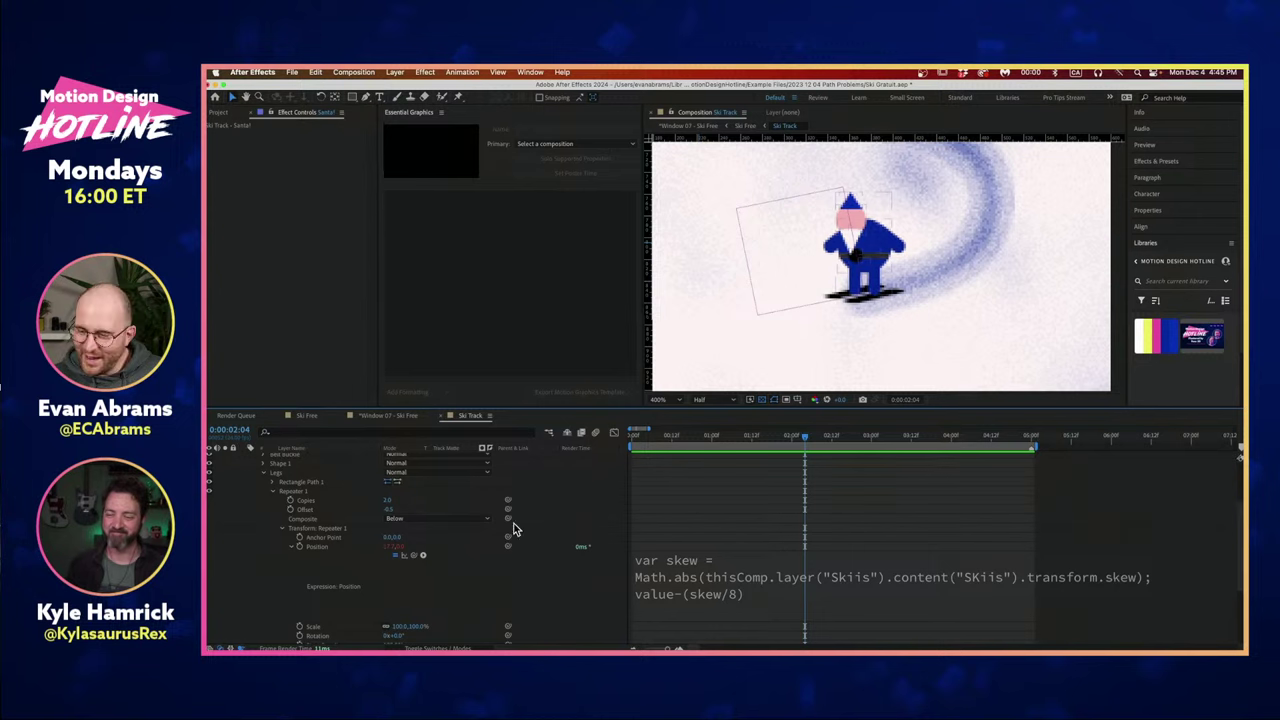
pyautogui.scroll(3, 637, 511)
pyautogui.scroll(1, 637, 511)
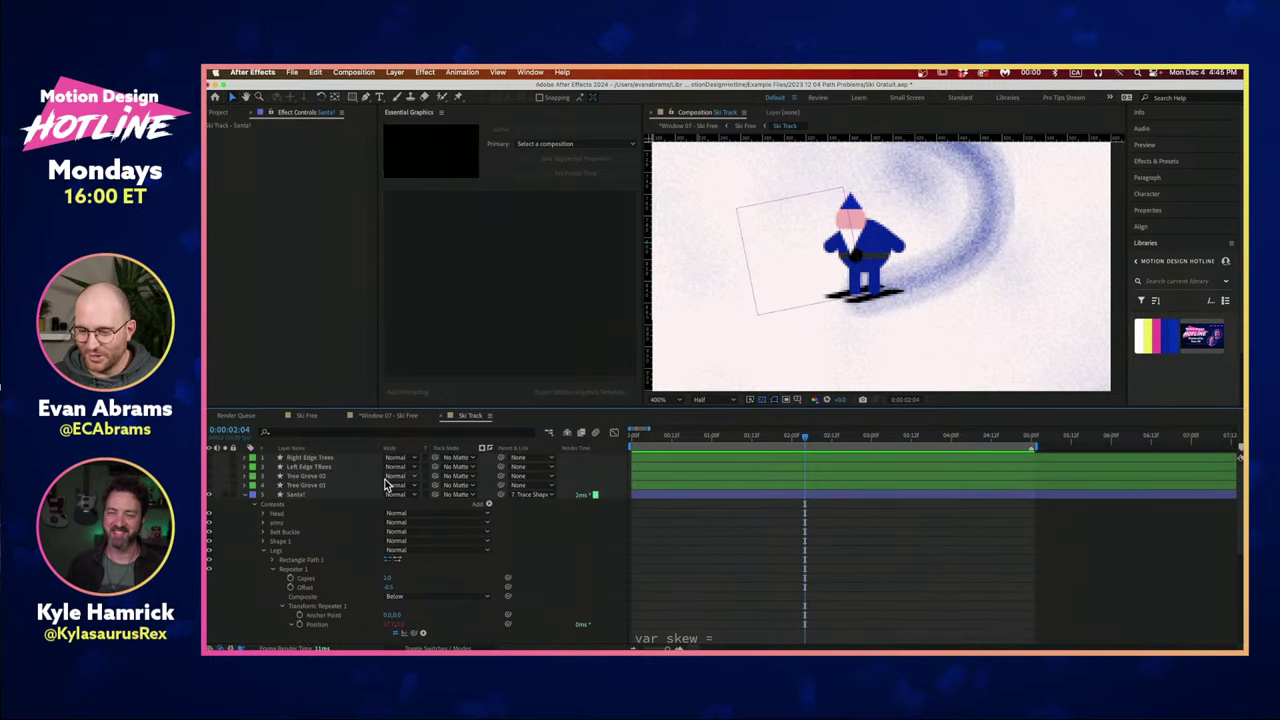
pyautogui.click(244, 499)
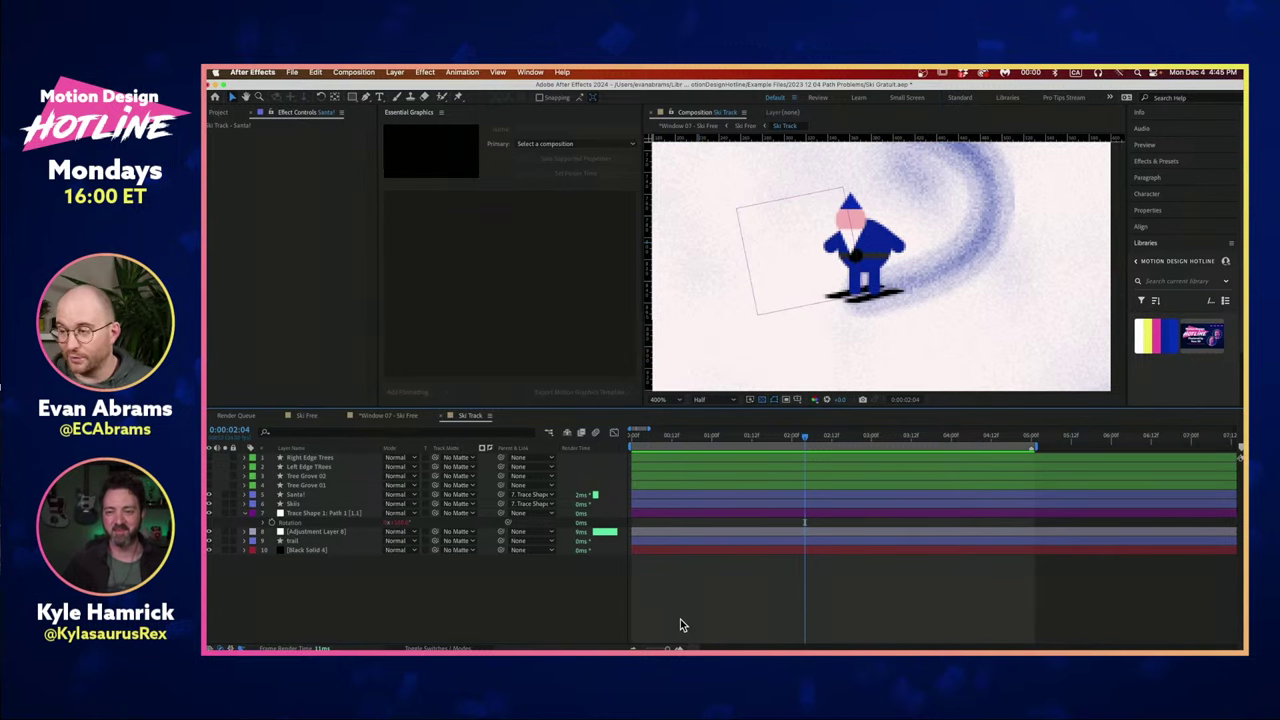
# Preview Ski Track from 0:00:02:04 to 0:00:02:23 at a wider view to watch the trail behind the skier.
pyautogui.scroll(-3, 872, 308)
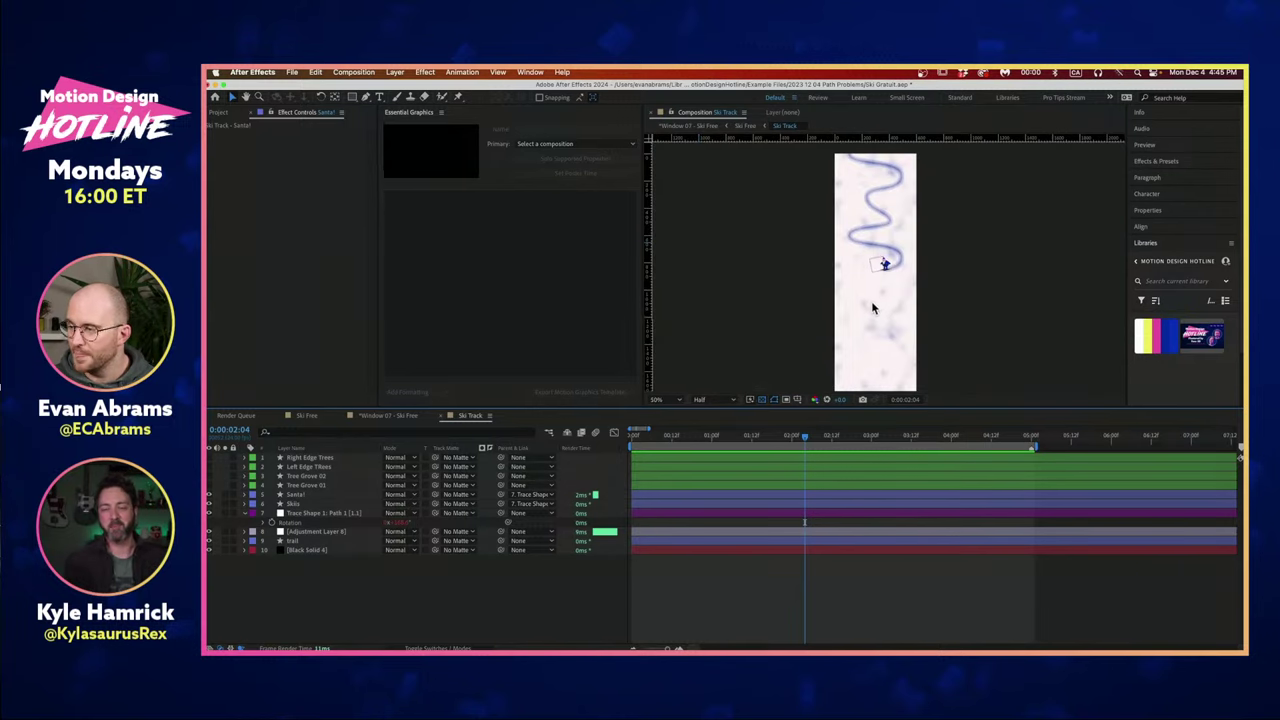
pyautogui.press('space')
pyautogui.scroll(2, 896, 266)
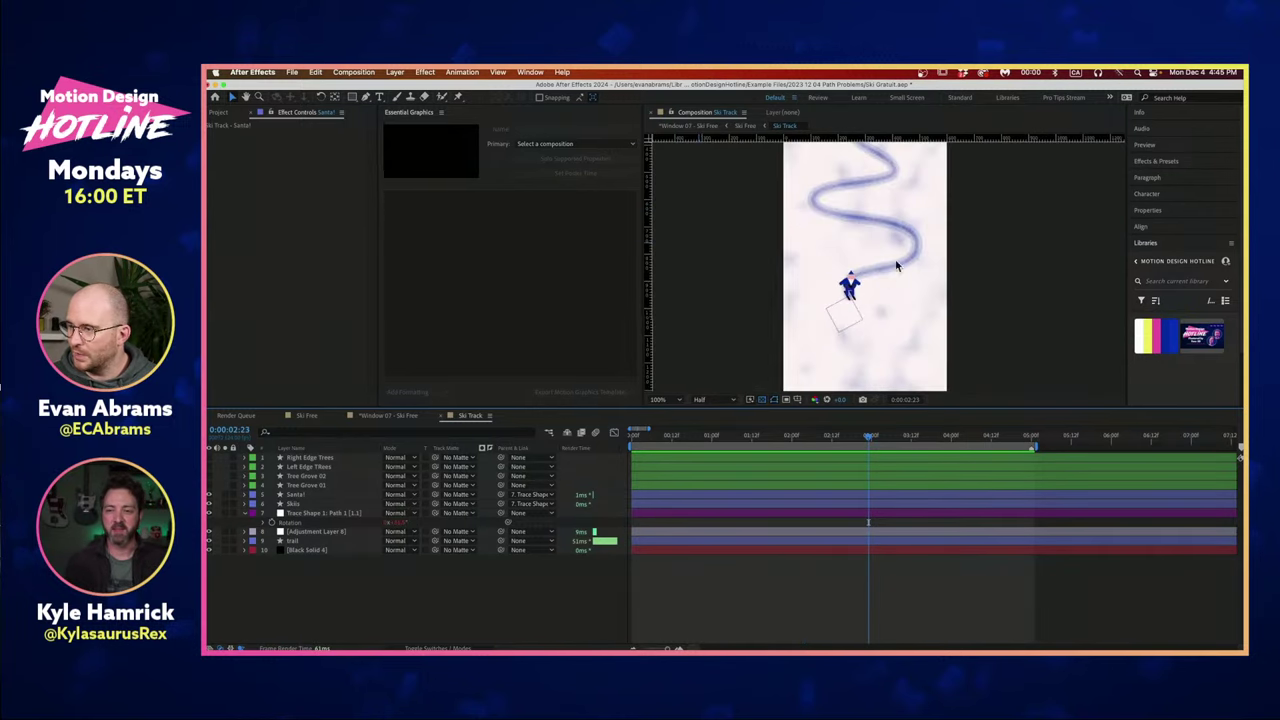
# Reveal the trail layer's modified properties and examine the Trim Paths End expression linked to the Trace Path Progress.
pyautogui.click(302, 540)
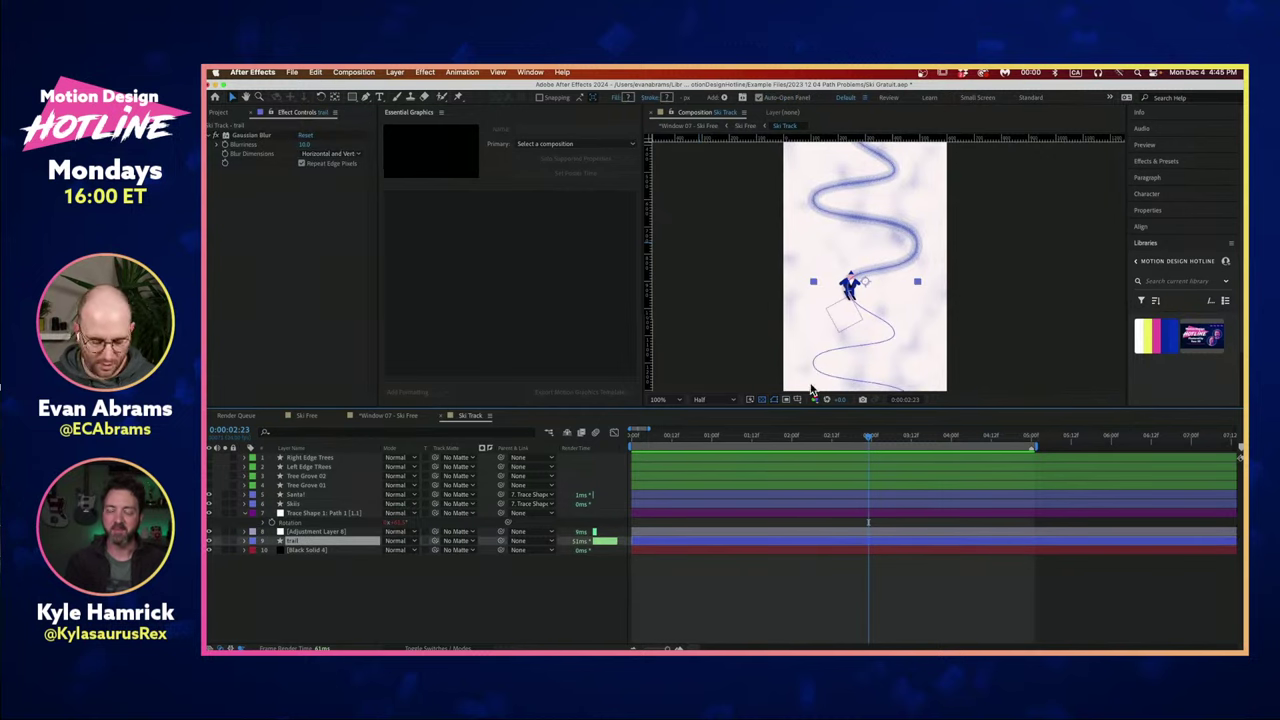
pyautogui.press('u')
pyautogui.press('u')
pyautogui.scroll(-2, 388, 573)
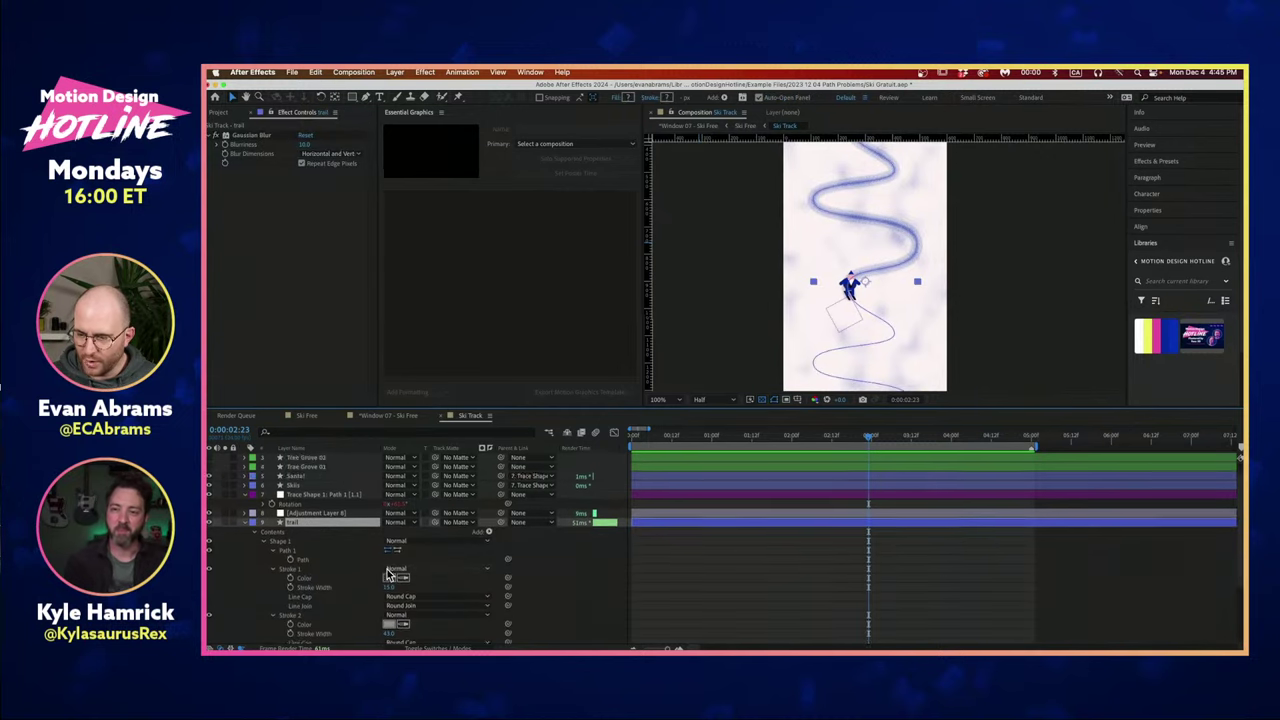
pyautogui.scroll(-5, 388, 573)
pyautogui.moveTo(711, 596); pyautogui.dragTo(716, 637)
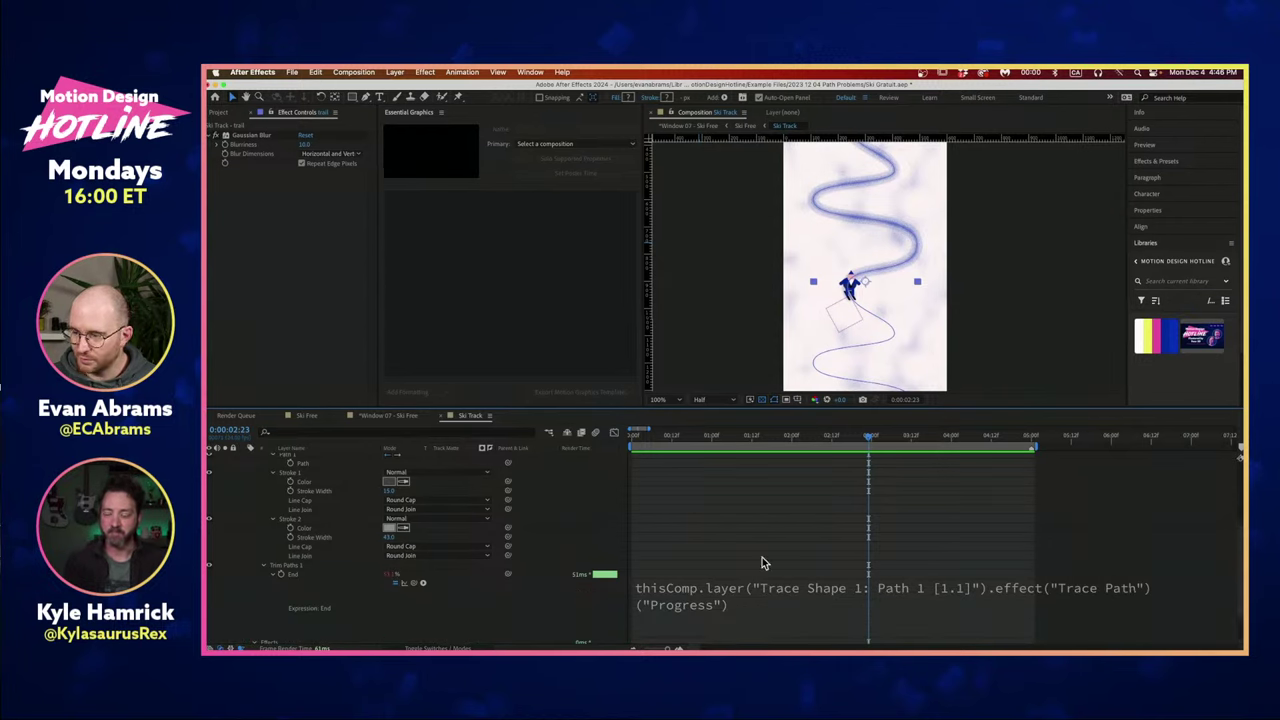
pyautogui.click(727, 552)
# Collapse the Trace Shape 1 and trail layers, preview the animation, and make the four tree layers visible.
pyautogui.scroll(5, 727, 552)
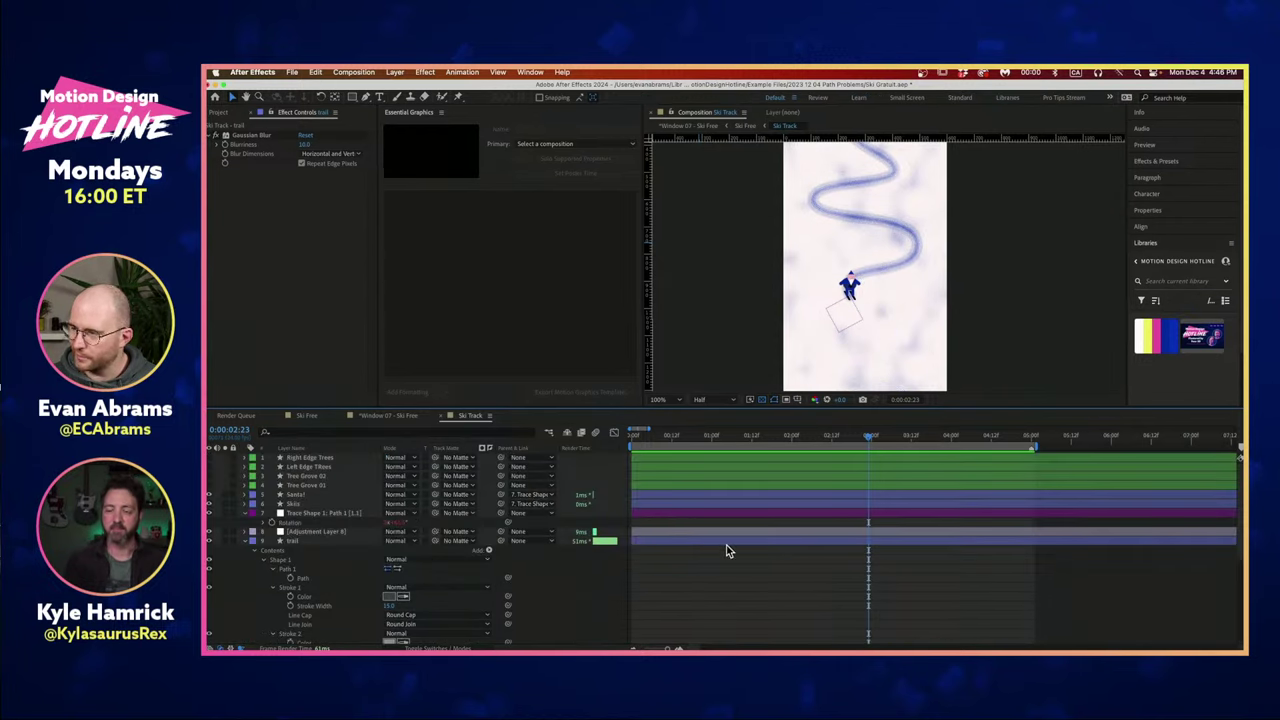
pyautogui.click(245, 513)
pyautogui.click(245, 531)
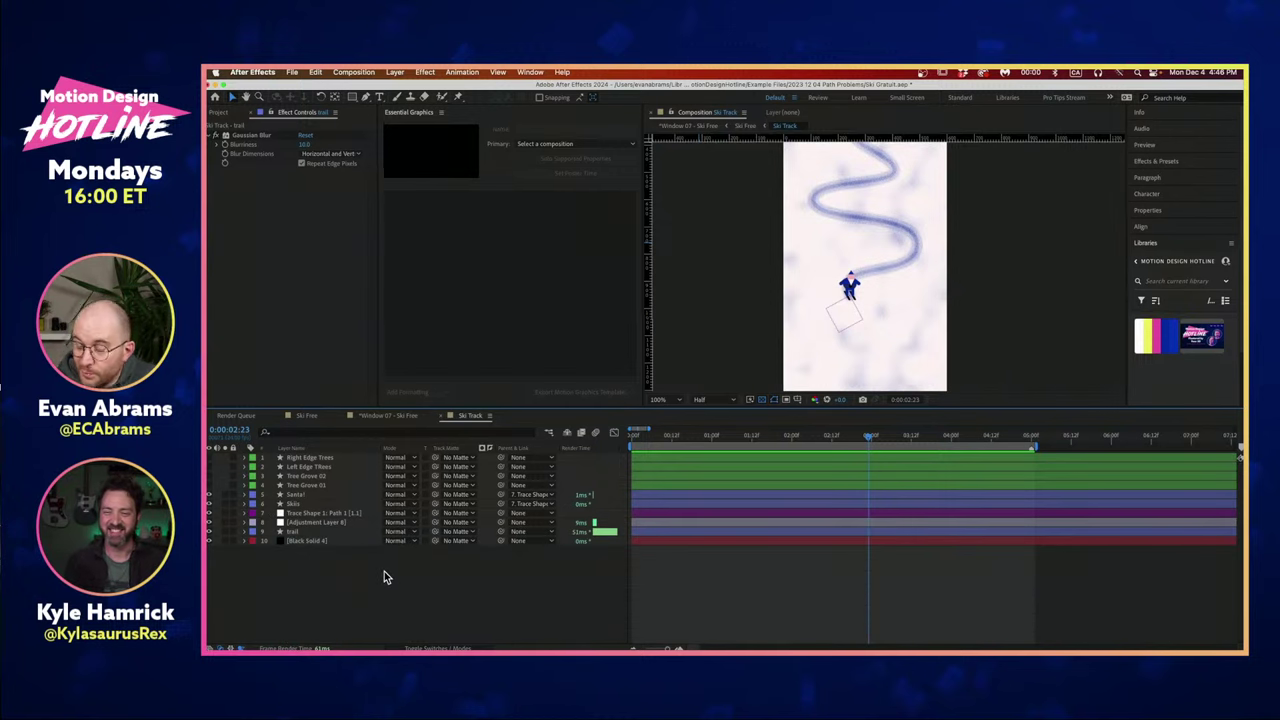
pyautogui.press('Home')
pyautogui.press('space')
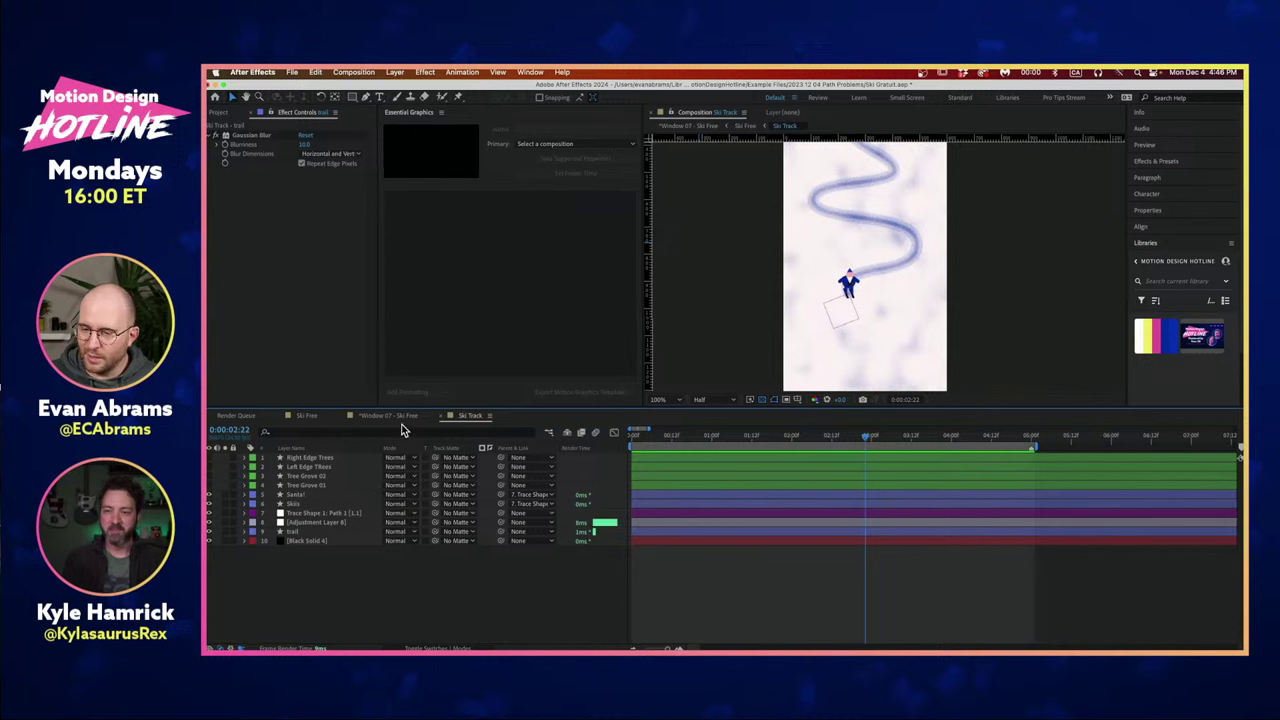
pyautogui.moveTo(208, 487); pyautogui.dragTo(208, 457)
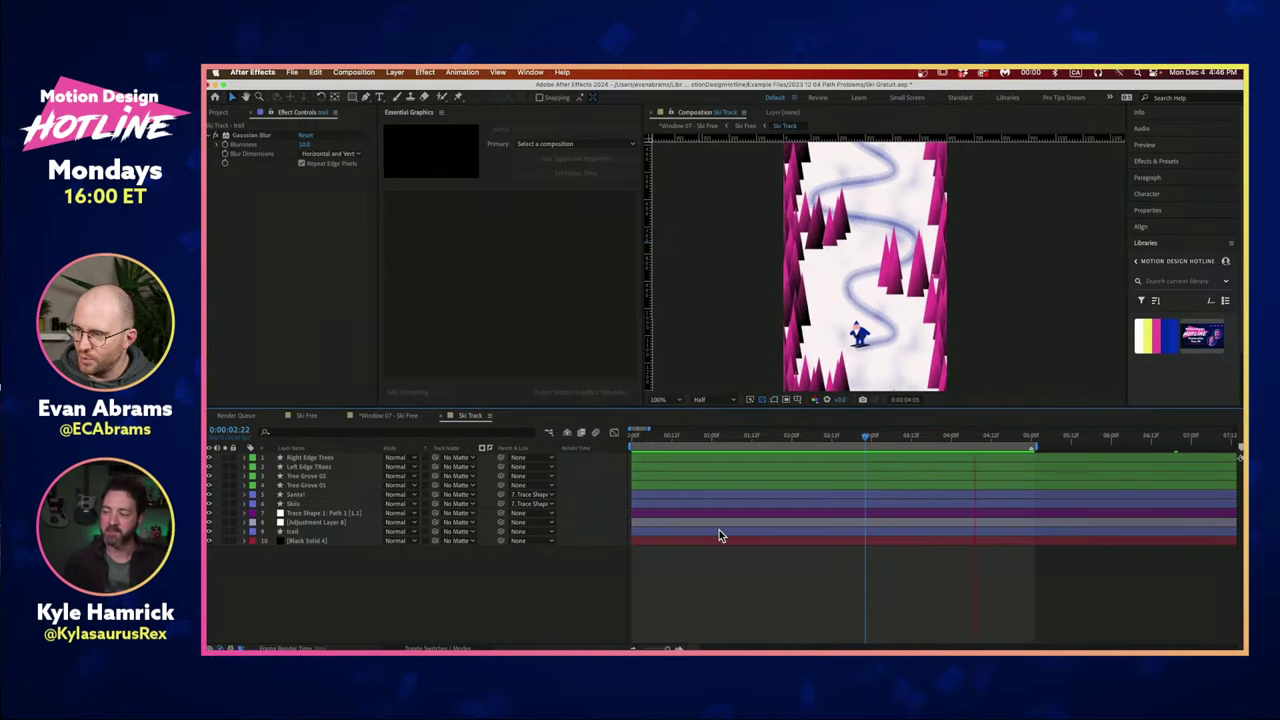
# Stop the preview, go up to the Ski Free composition and hide its graph editor.
pyautogui.press('Tab')
pyautogui.click(663, 535)
pyautogui.press('Tab')
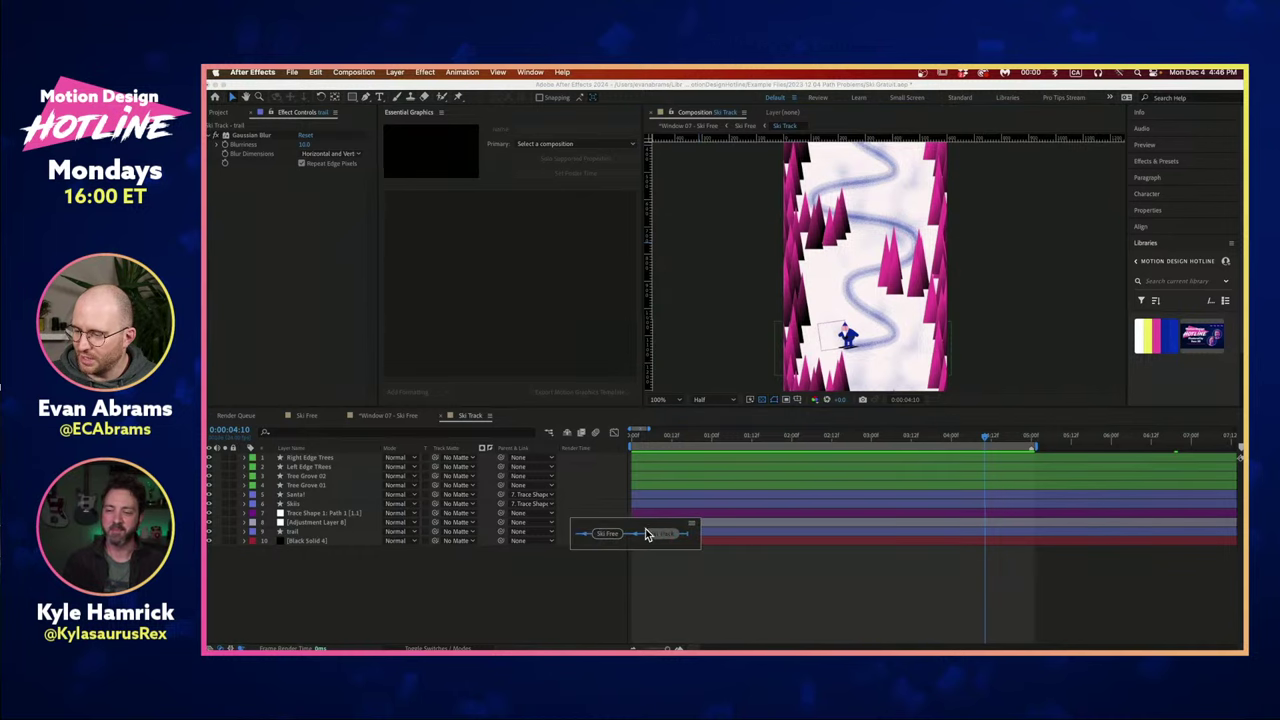
pyautogui.click(607, 531)
pyautogui.click(614, 432)
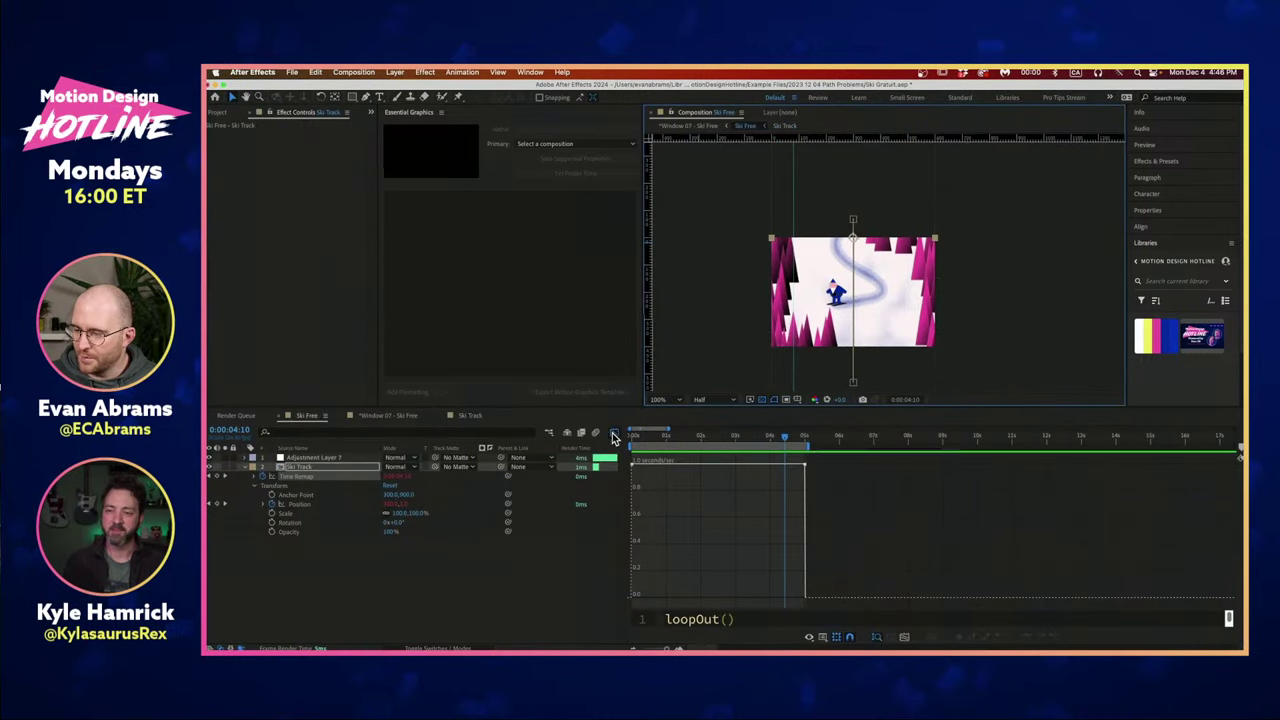
# Select Adjustment Layer 7 in Ski Free to examine its Mosaic and Posterize Time effects.
pyautogui.click(651, 460)
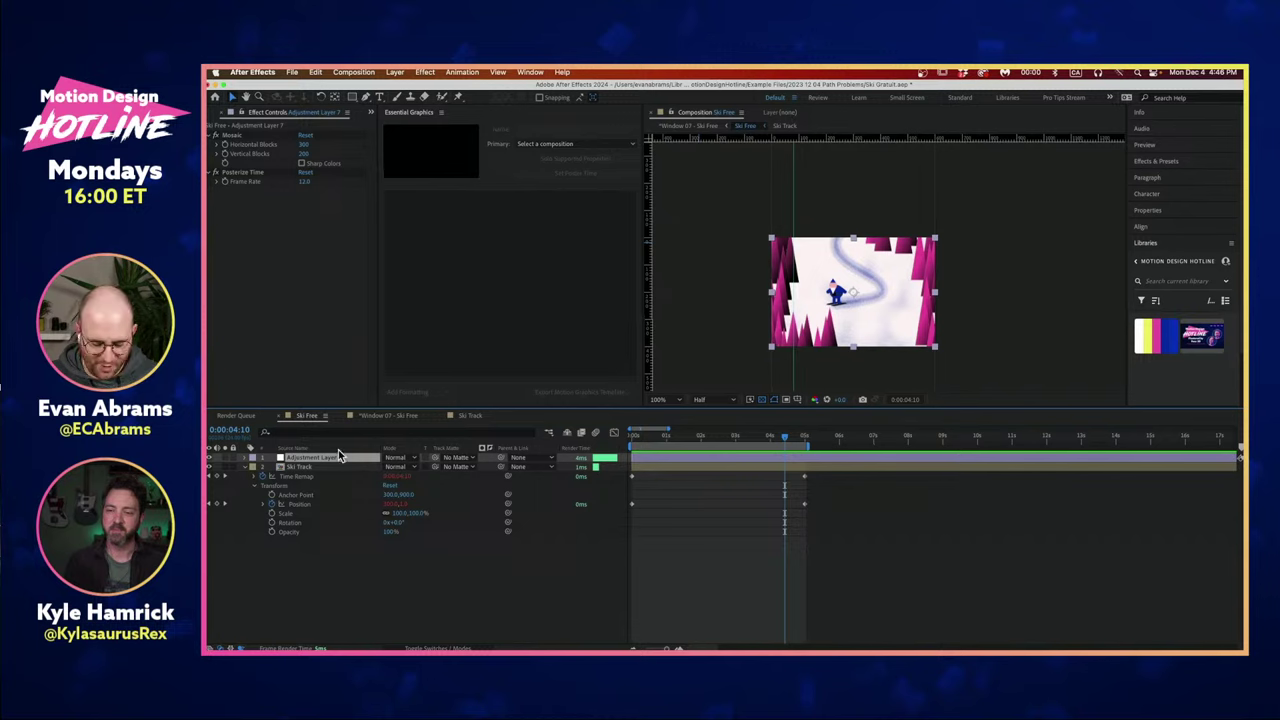
pyautogui.press('u')
pyautogui.press('u')
pyautogui.press('u')
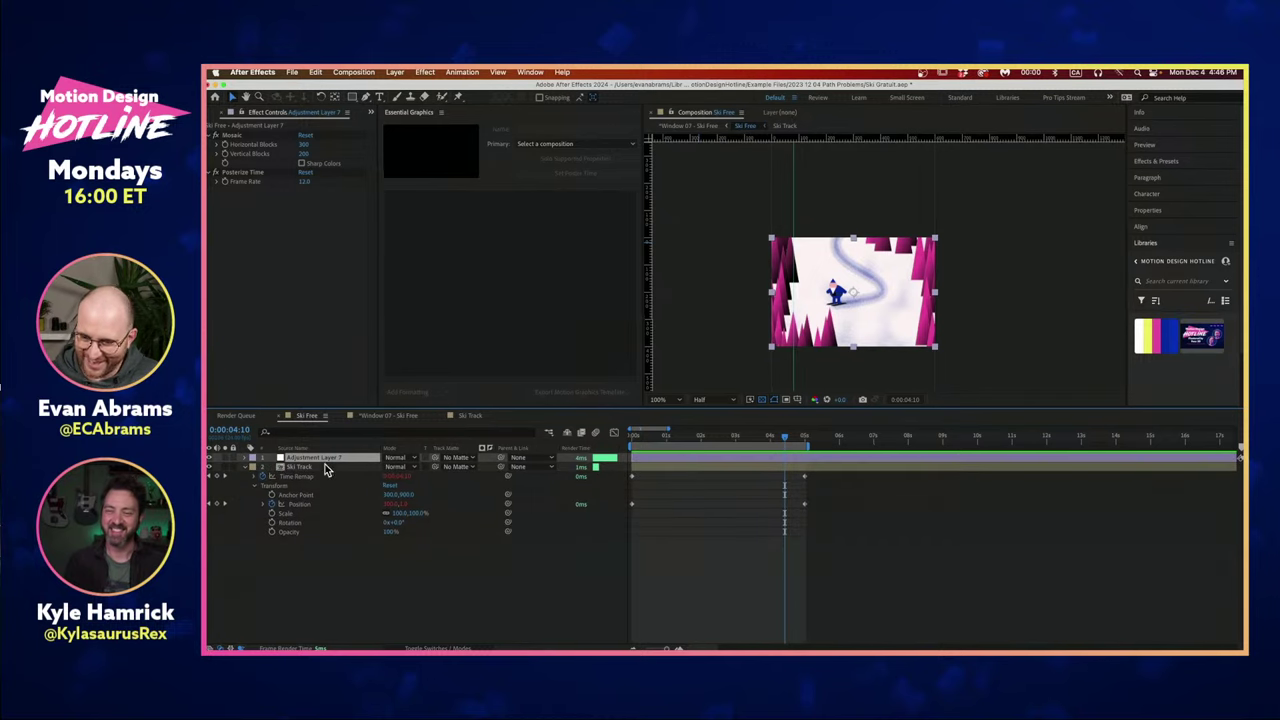
# Open the Window 07 - Ski Free composition, deselect its layers, and play the looping animation at different magnifications.
pyautogui.press('Tab')
pyautogui.click(712, 500)
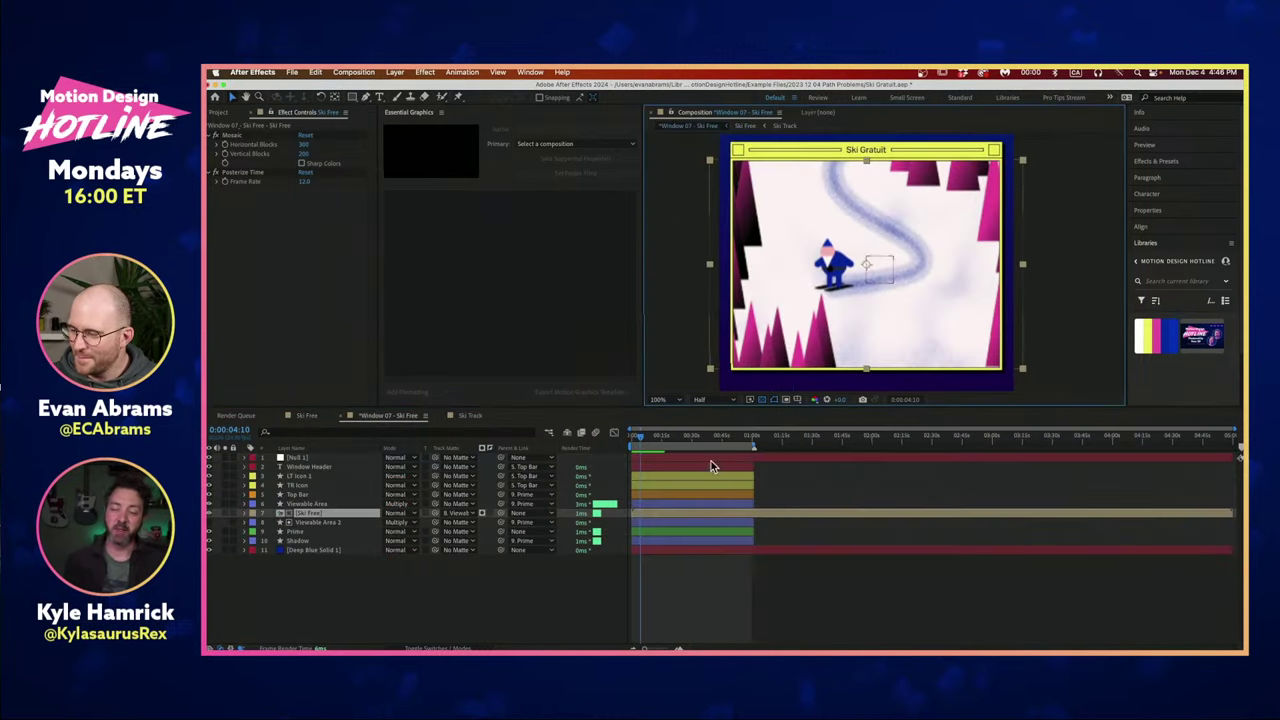
pyautogui.click(687, 581)
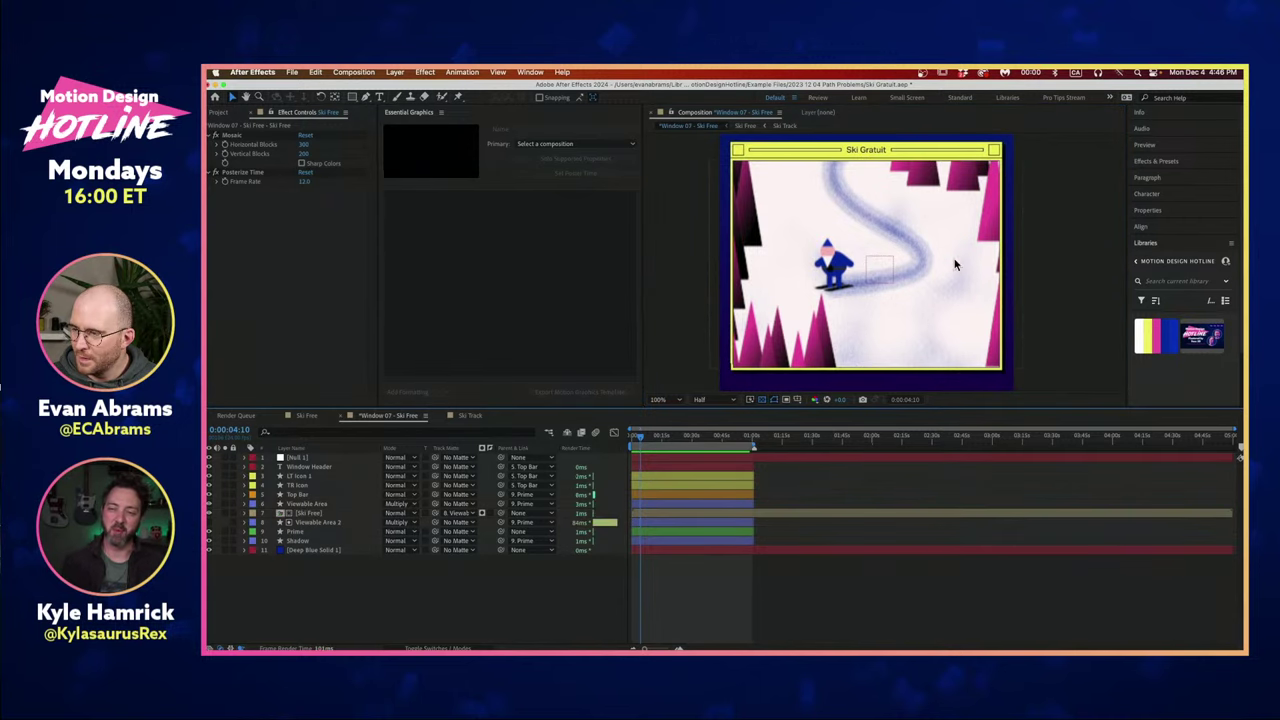
pyautogui.moveTo(808, 264); pyautogui.dragTo(829, 283)
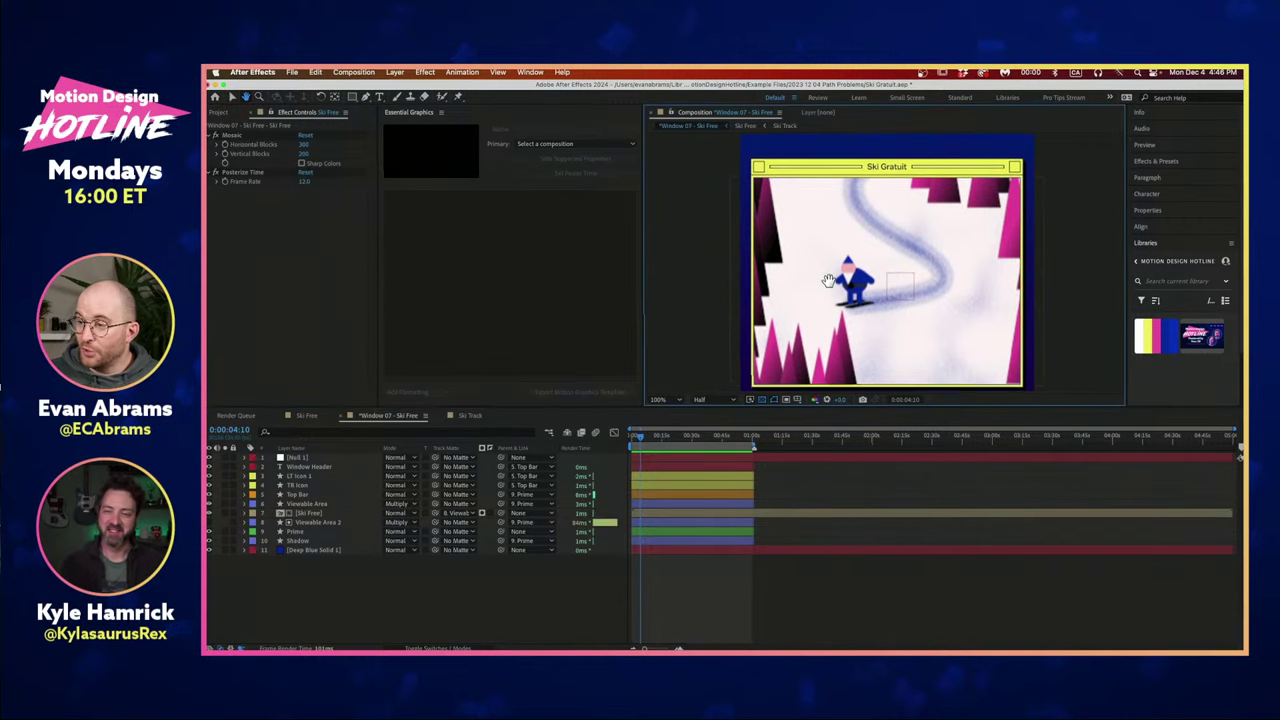
pyautogui.press(',')
pyautogui.press('space')
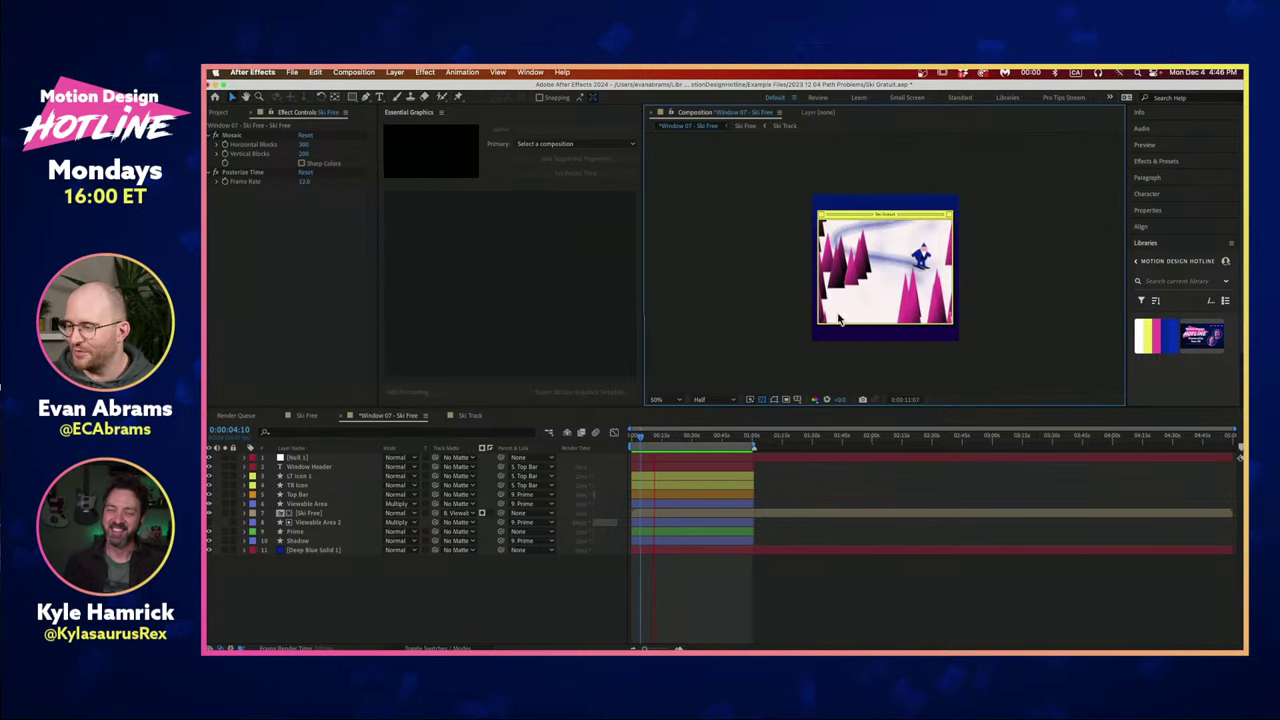
pyautogui.scroll(2, 882, 248)
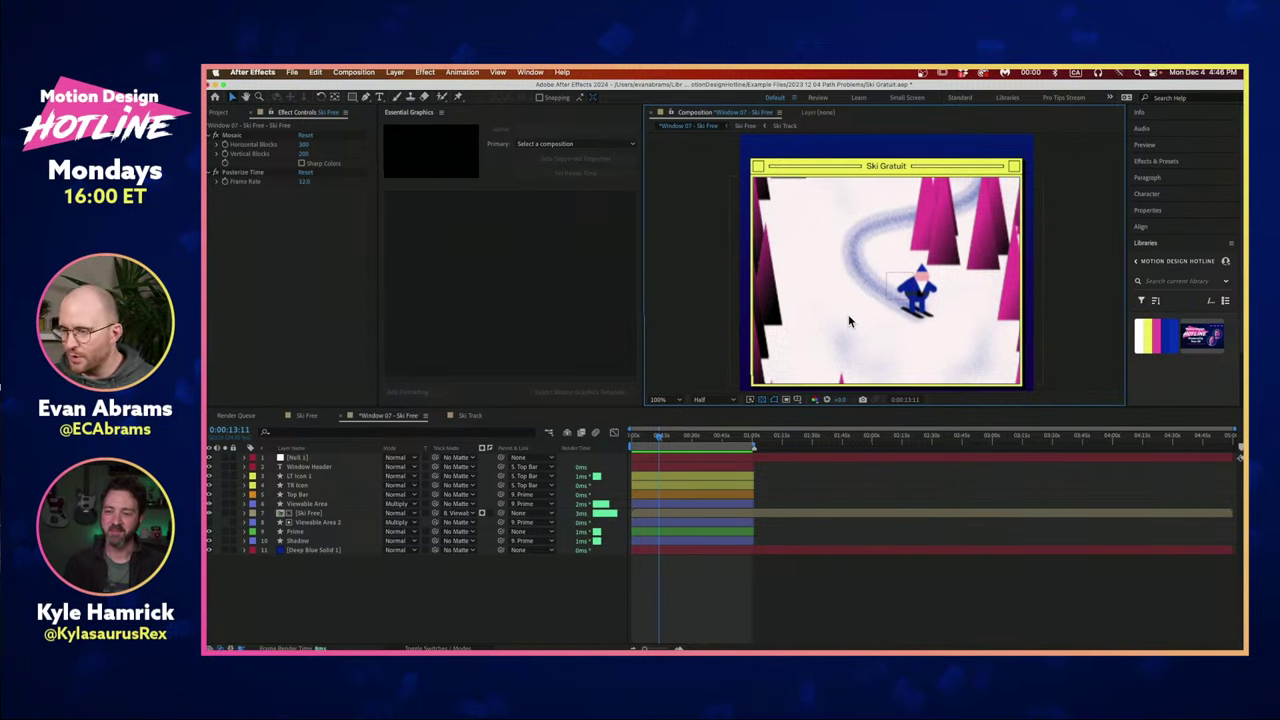
# Reopen the Ski Track composition through the nested Ski Free composition and return the playhead to 0:00:00:00.
pyautogui.click(755, 514)
pyautogui.doubleClick(755, 512)
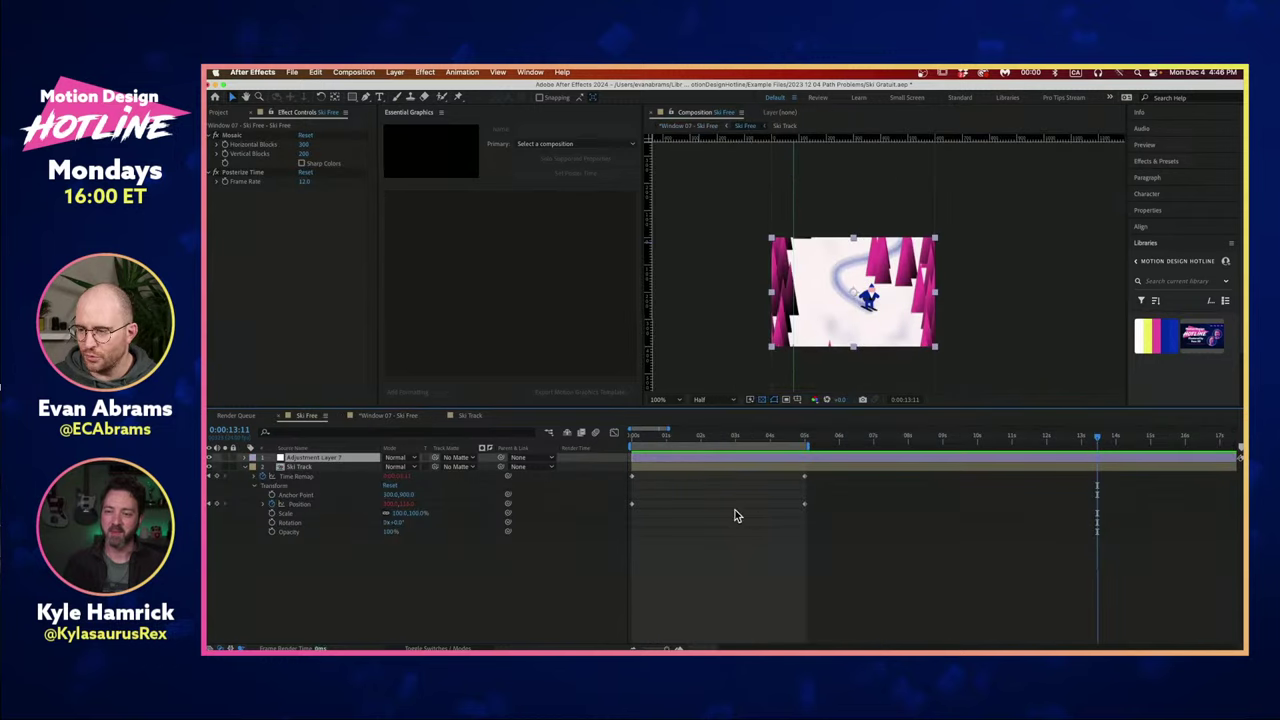
pyautogui.doubleClick(693, 468)
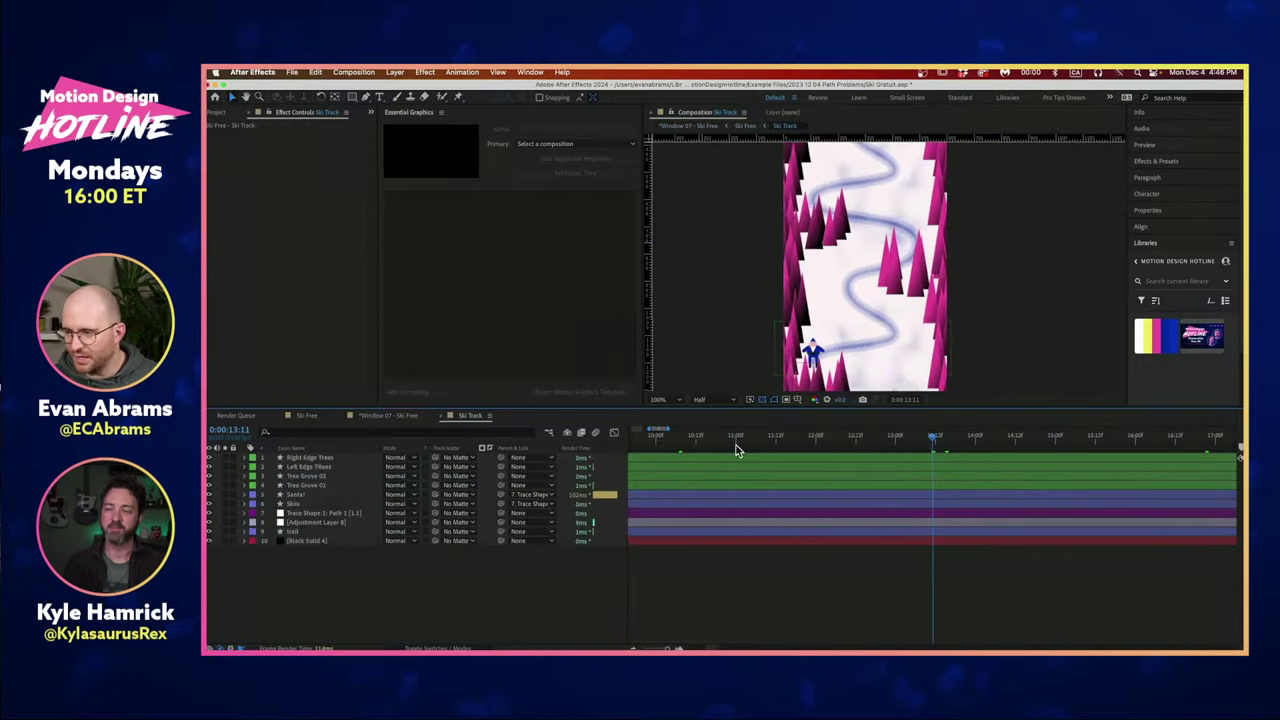
pyautogui.moveTo(750, 441); pyautogui.dragTo(503, 460)
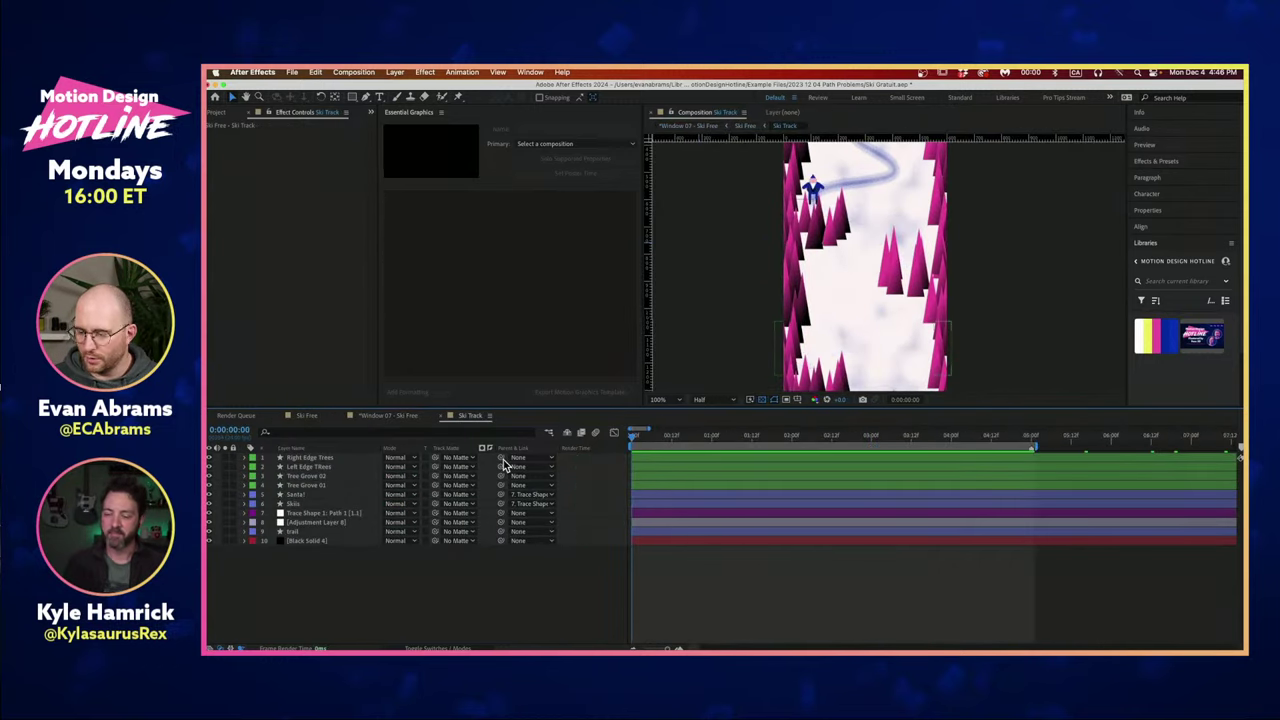
# Play to 0:00:00:08, reveal the Trace Path Progress keyframes, and select all five, then only the middle three, to examine their timing.
pyautogui.press('space')
pyautogui.press('space')
pyautogui.press('u')
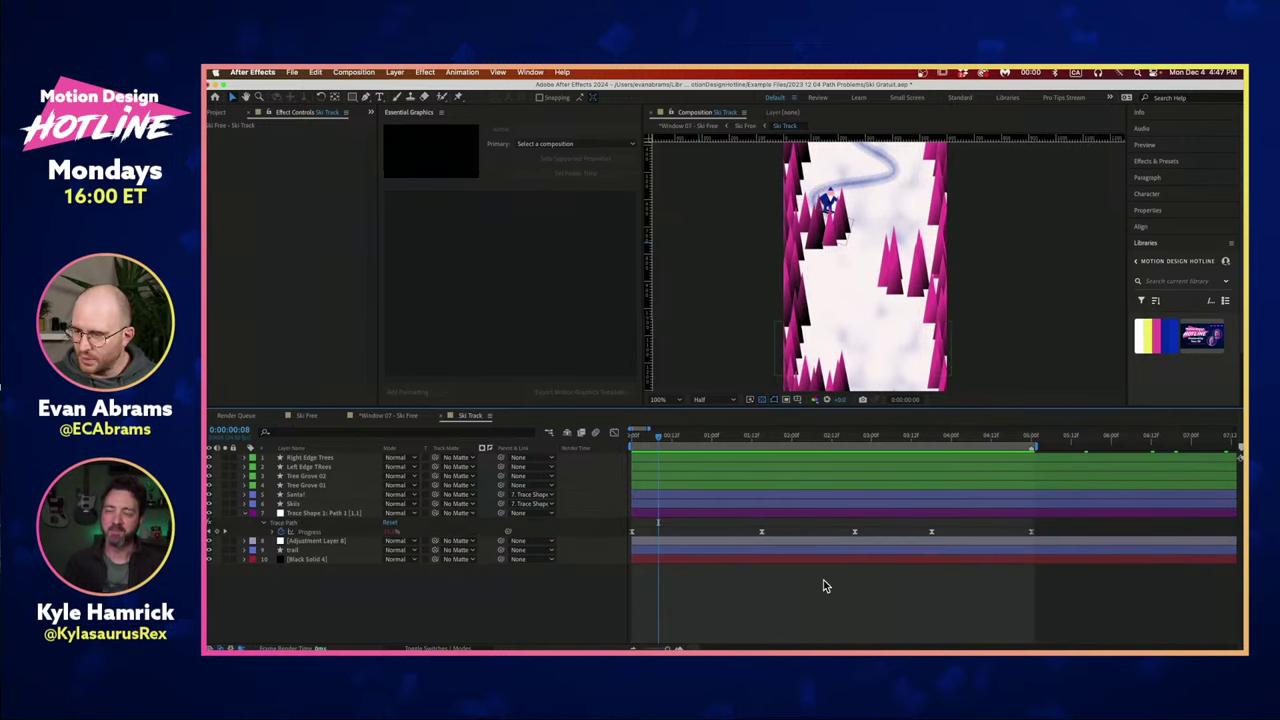
pyautogui.moveTo(1052, 523); pyautogui.dragTo(757, 562)
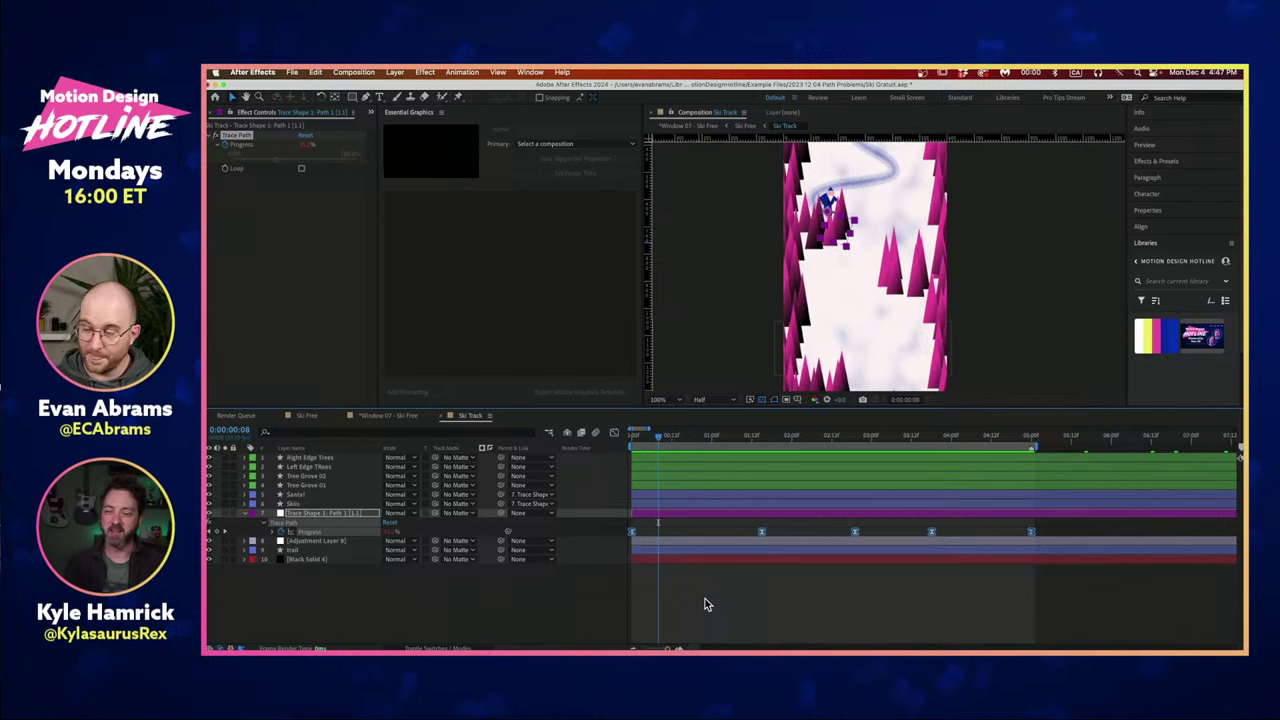
pyautogui.moveTo(946, 524); pyautogui.dragTo(743, 555)
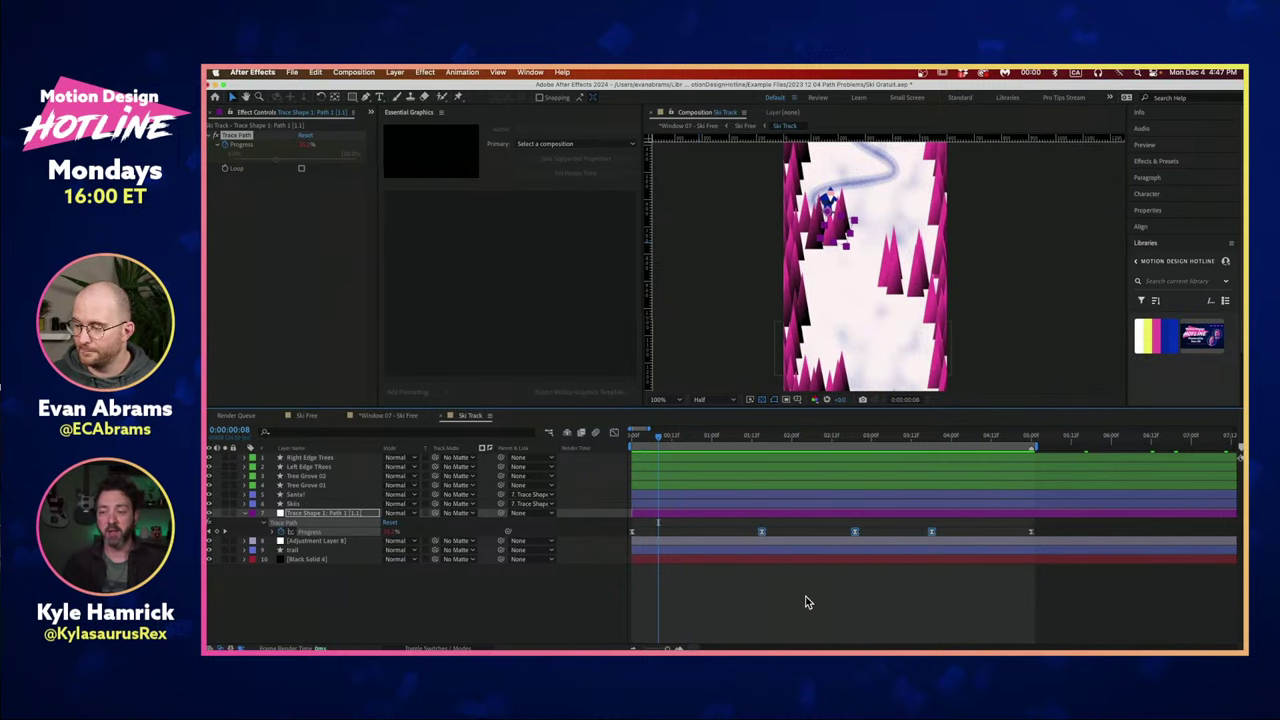
pyautogui.click(808, 602)
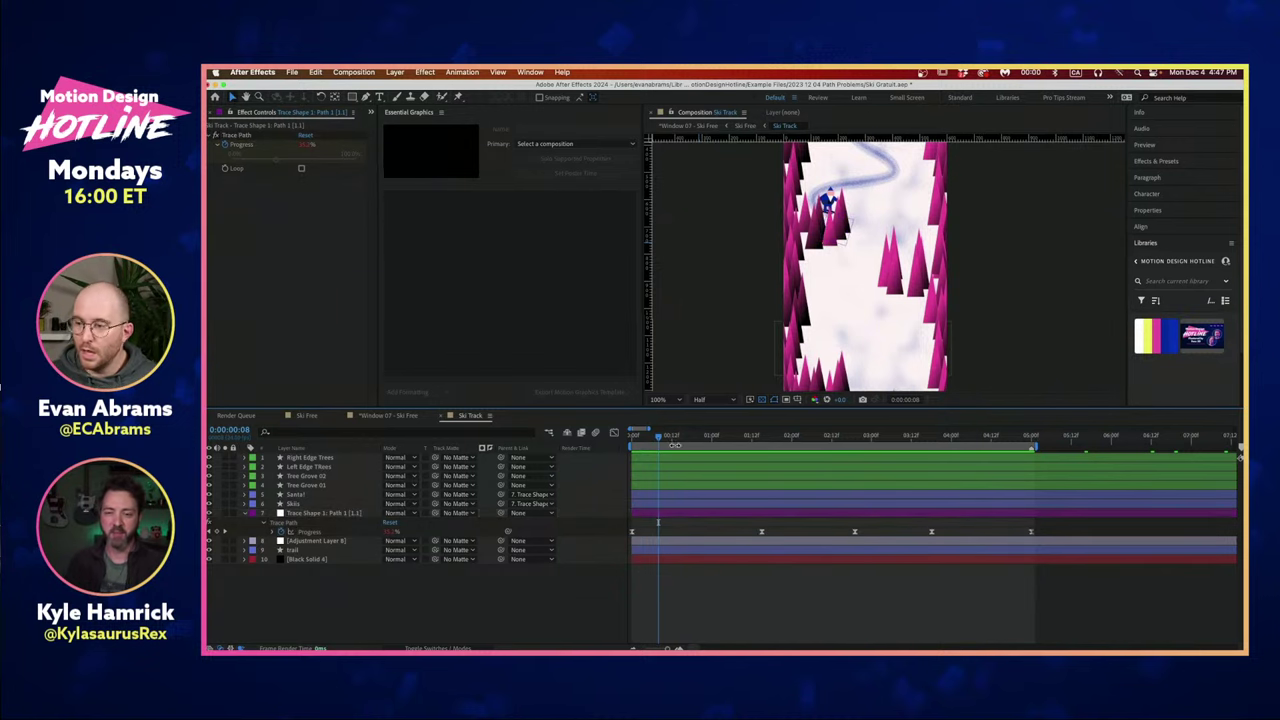
# Scrub to 0:00:02:12 to view the whole ski track at 50%, and collapse the Trace Shape 1 layer.
pyautogui.moveTo(676, 446); pyautogui.dragTo(826, 428)
pyautogui.press(',')
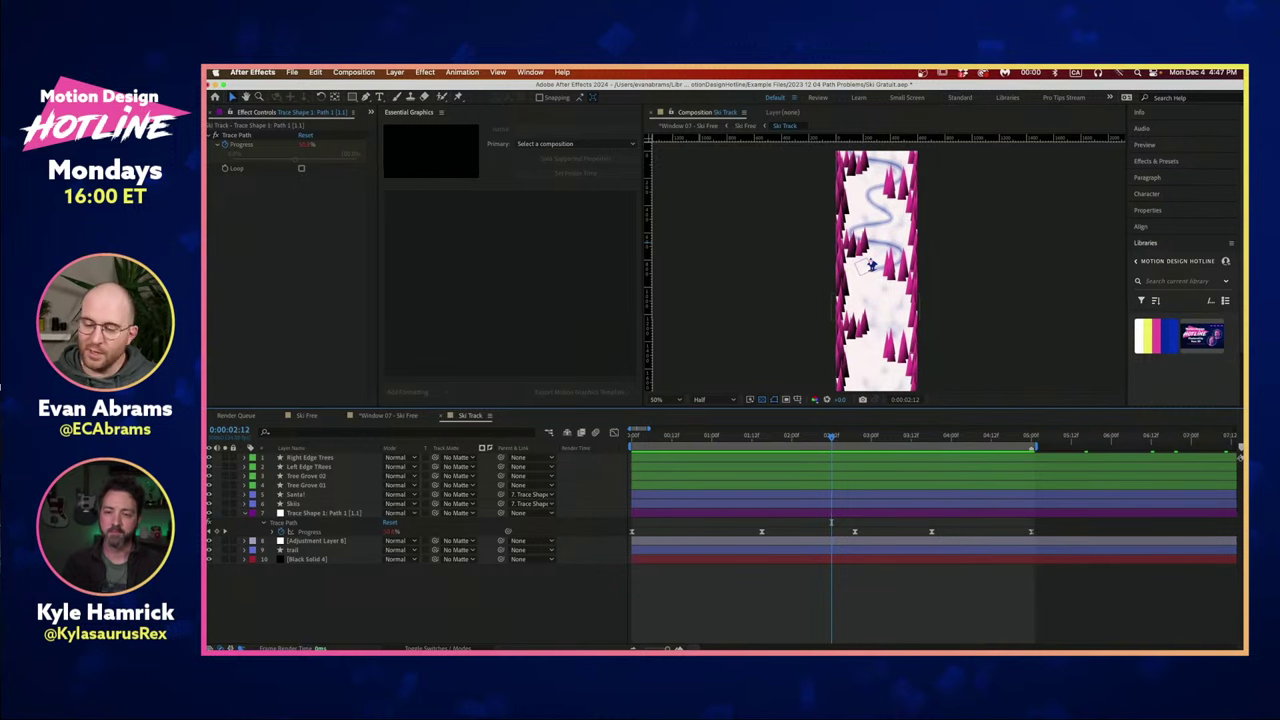
pyautogui.click(248, 513)
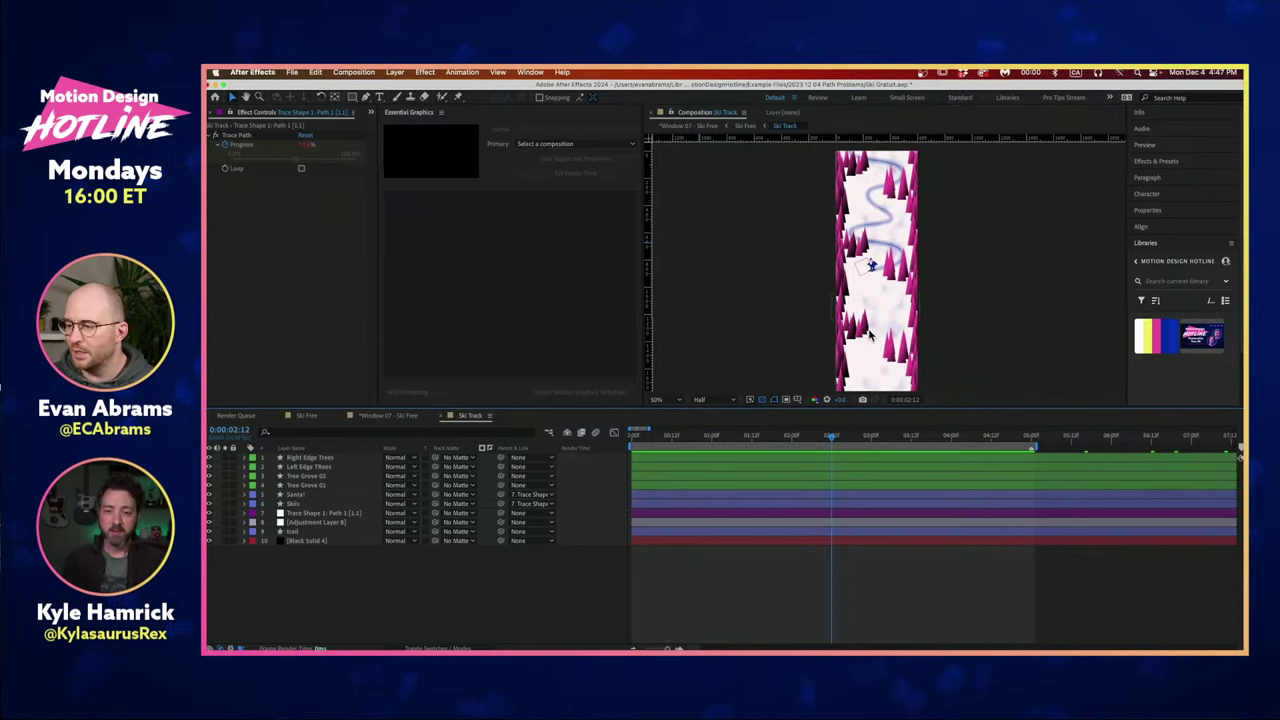
# Select the tree layers in turn to identify them, and solo Tree Grove 01 to view it alone.
pyautogui.click(310, 486)
pyautogui.click(310, 477)
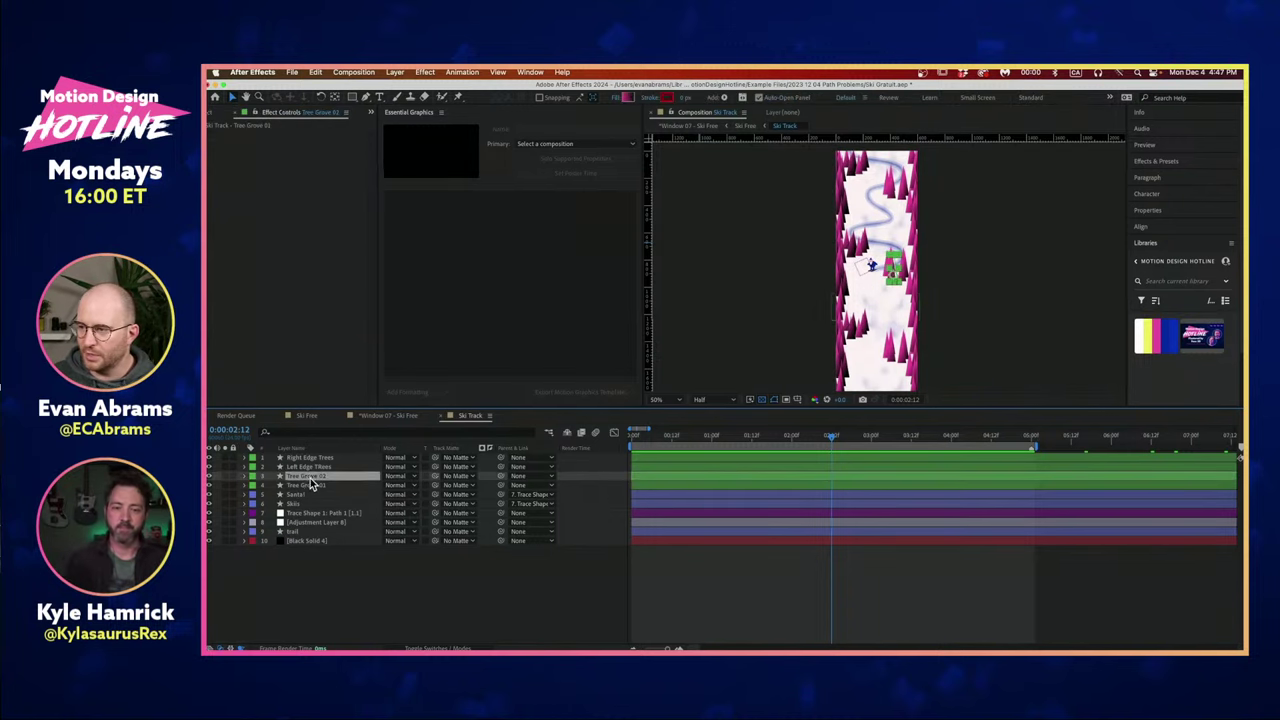
pyautogui.click(306, 457)
pyautogui.click(303, 486)
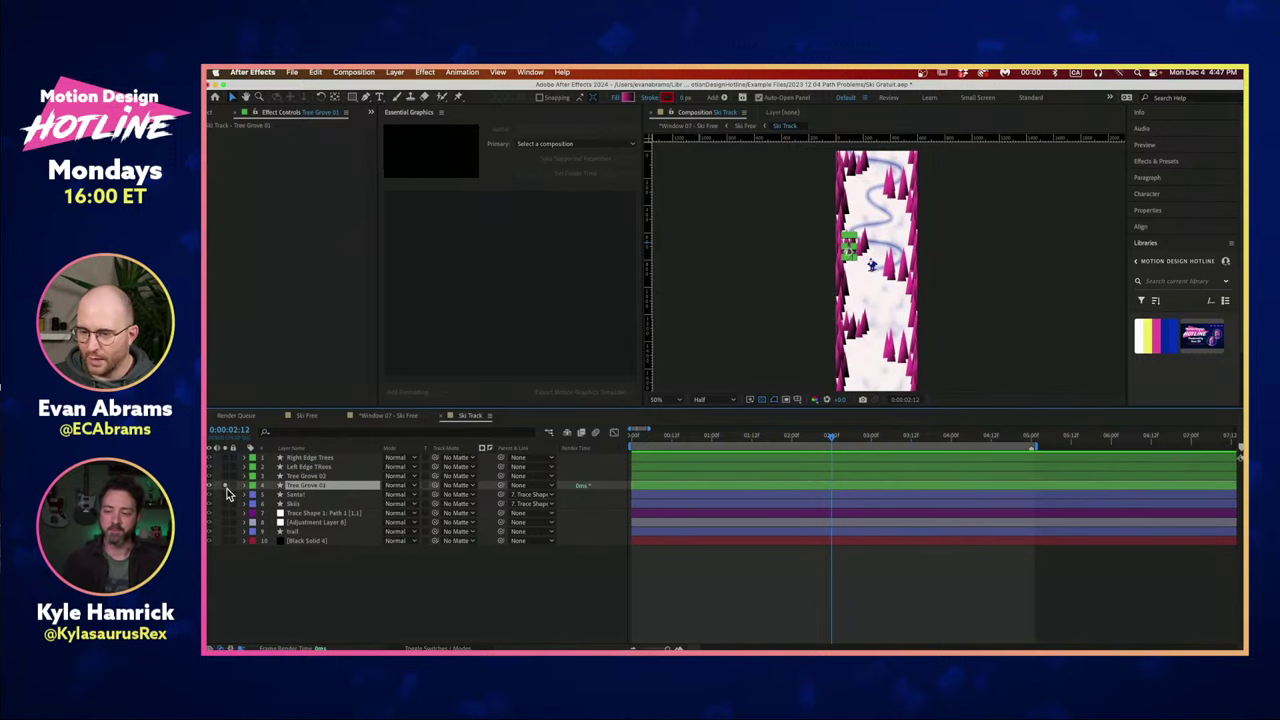
pyautogui.click(226, 486)
pyautogui.click(623, 571)
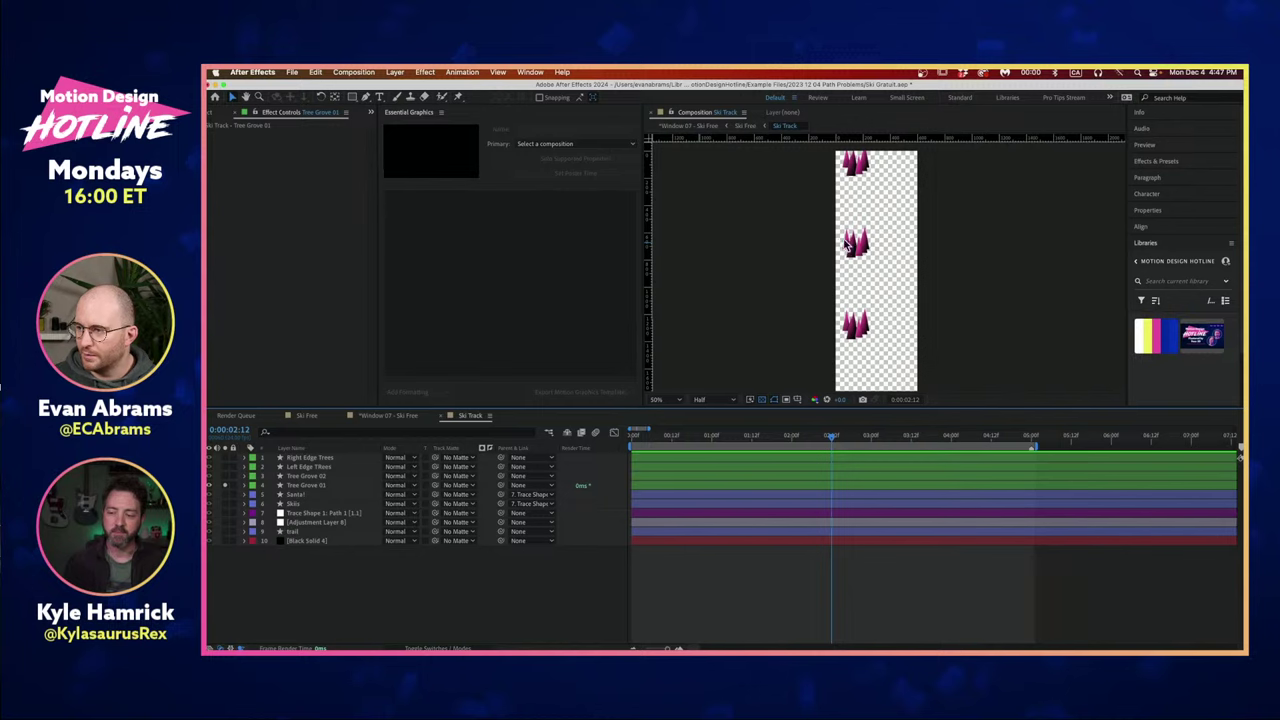
# Reveal the modified properties of Tree Grove 01 and collapse Group 1 so its repeaters and wiggle transforms are listed.
pyautogui.click(843, 256)
pyautogui.press('u')
pyautogui.press('u')
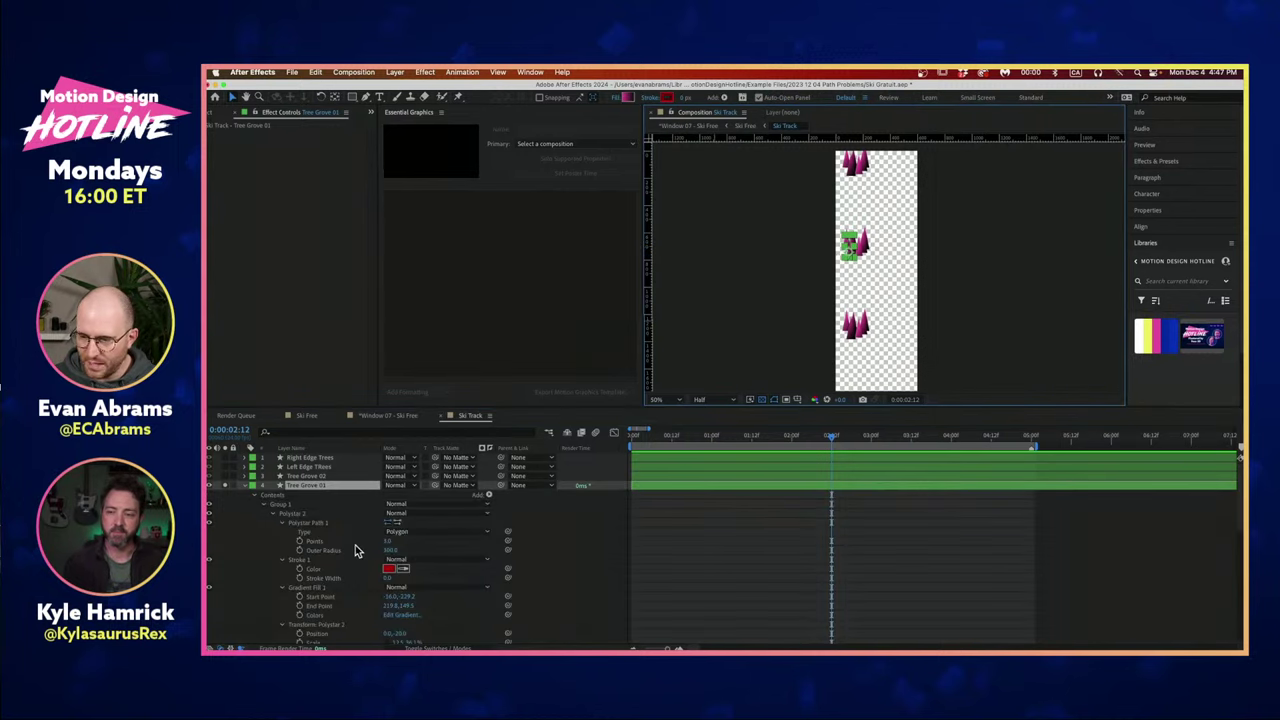
pyautogui.click(278, 518)
pyautogui.press('super+a')
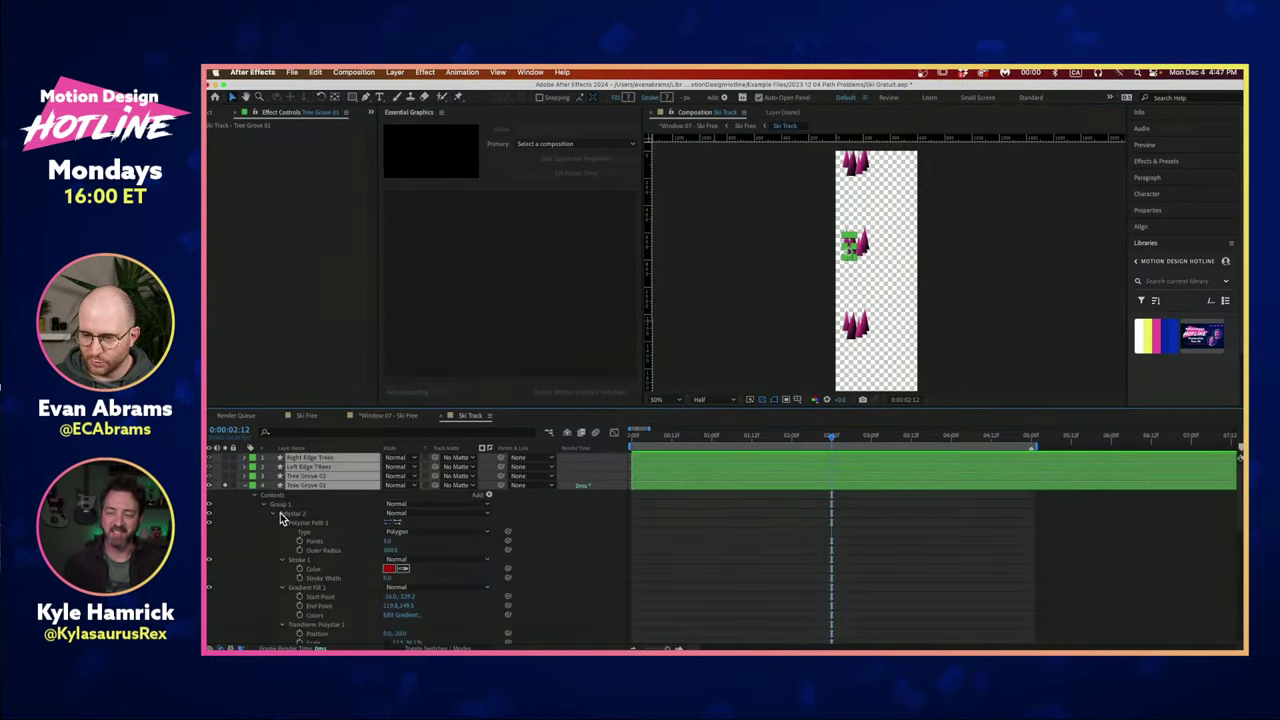
pyautogui.click(270, 506)
pyautogui.click(263, 506)
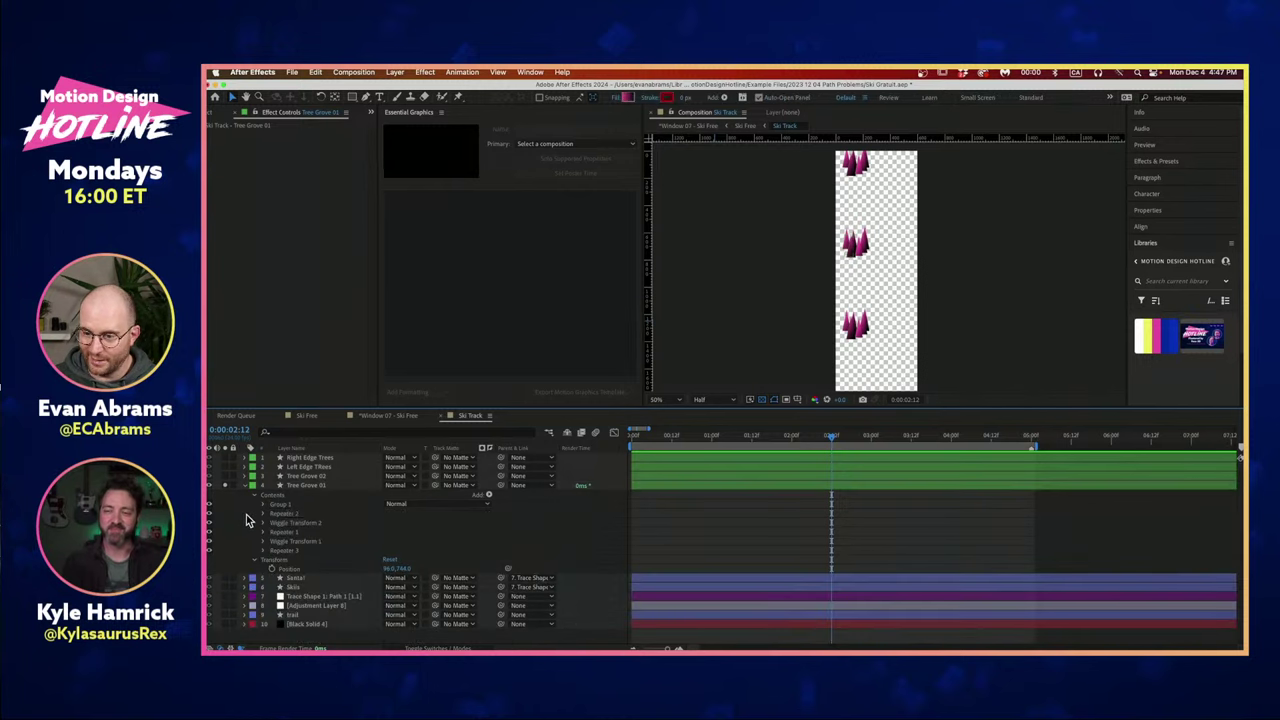
# Hide all three repeaters and both wiggle transforms of Tree Grove 01, and view the single remaining tree at 100%.
pyautogui.click(282, 550)
pyautogui.moveTo(211, 553); pyautogui.dragTo(209, 513)
pyautogui.click(482, 520)
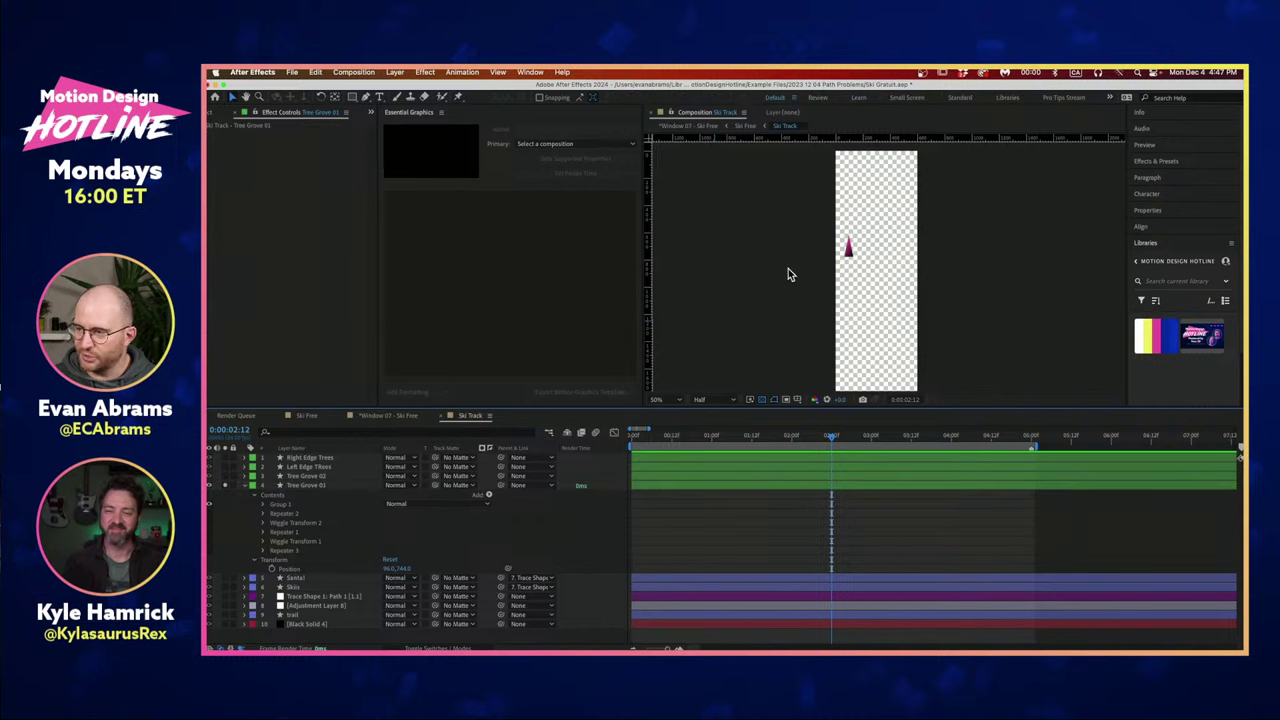
pyautogui.scroll(2, 884, 265)
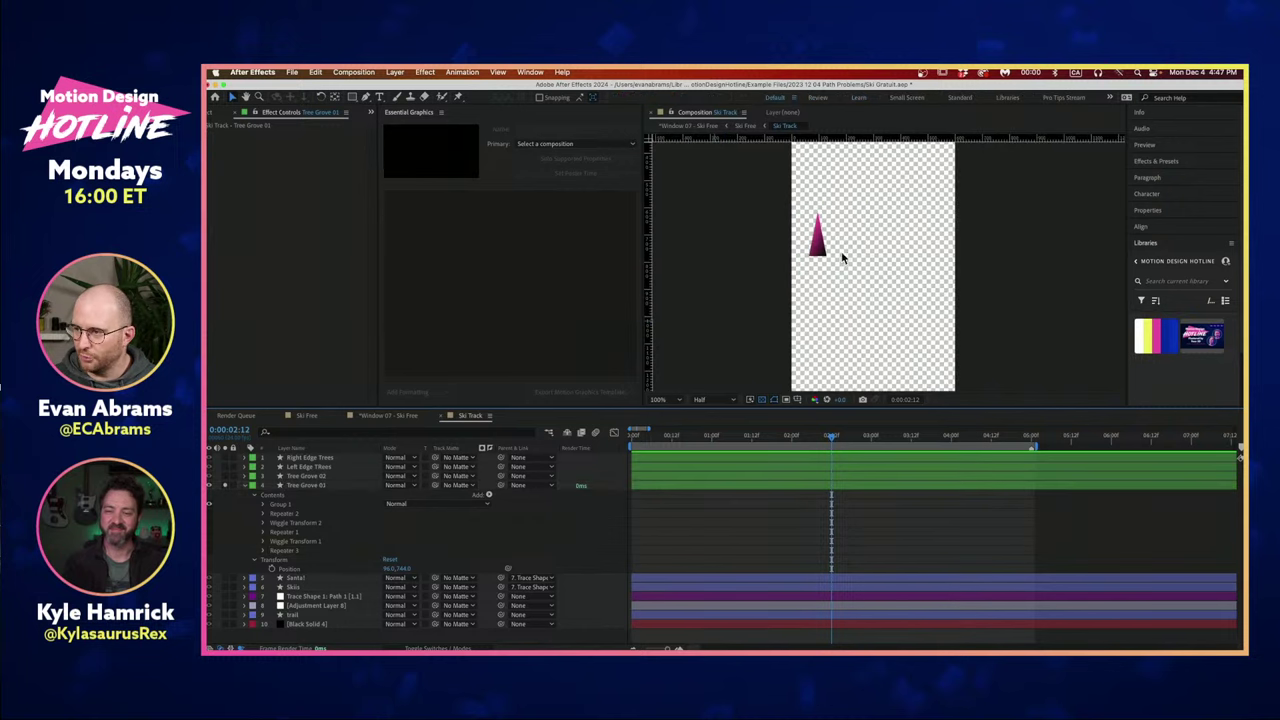
# Re-enable Repeater 2, Wiggle Transform 2, Repeater 1, Wiggle Transform 1 and Repeater 3 in order to examine how the grove is built.
pyautogui.click(209, 514)
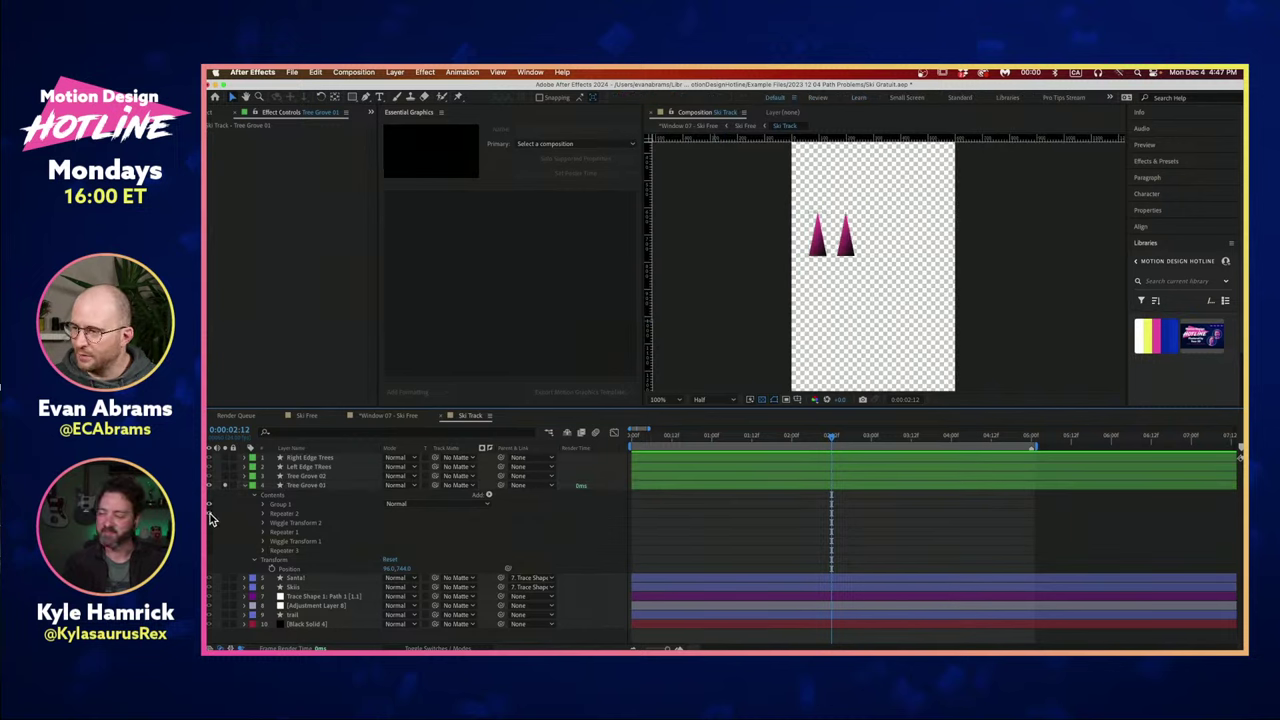
pyautogui.click(305, 513)
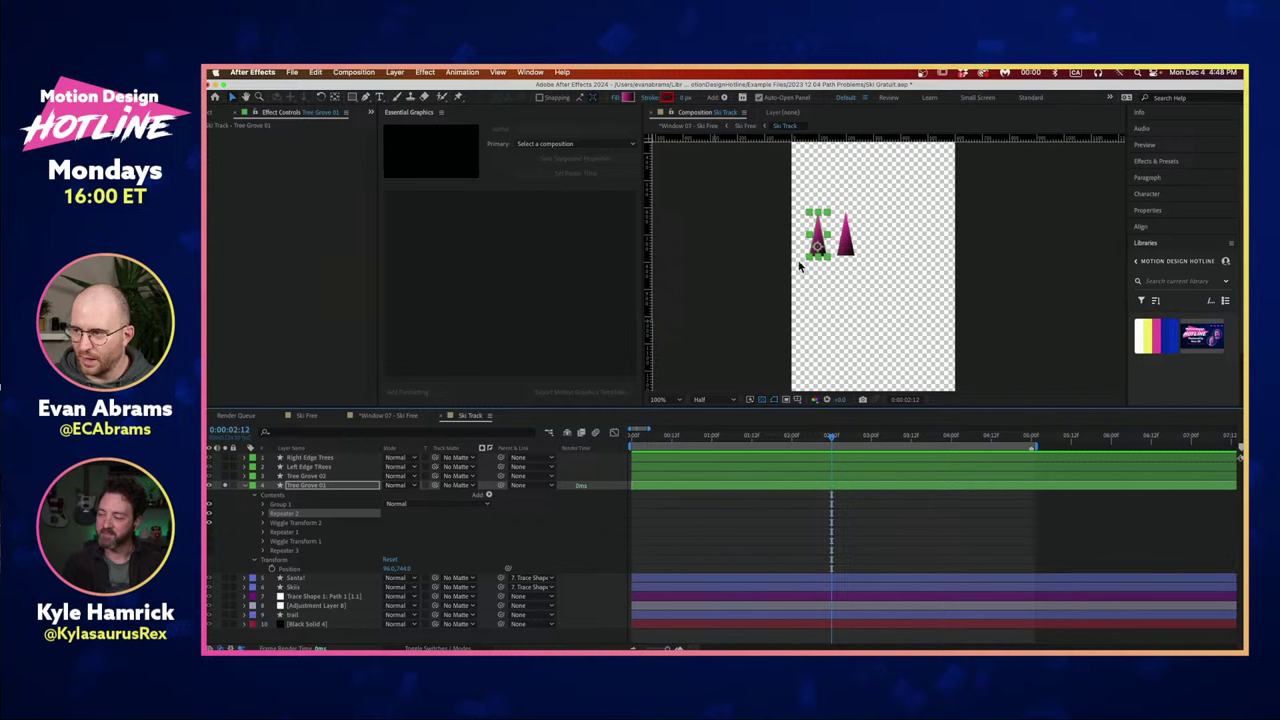
pyautogui.click(209, 532)
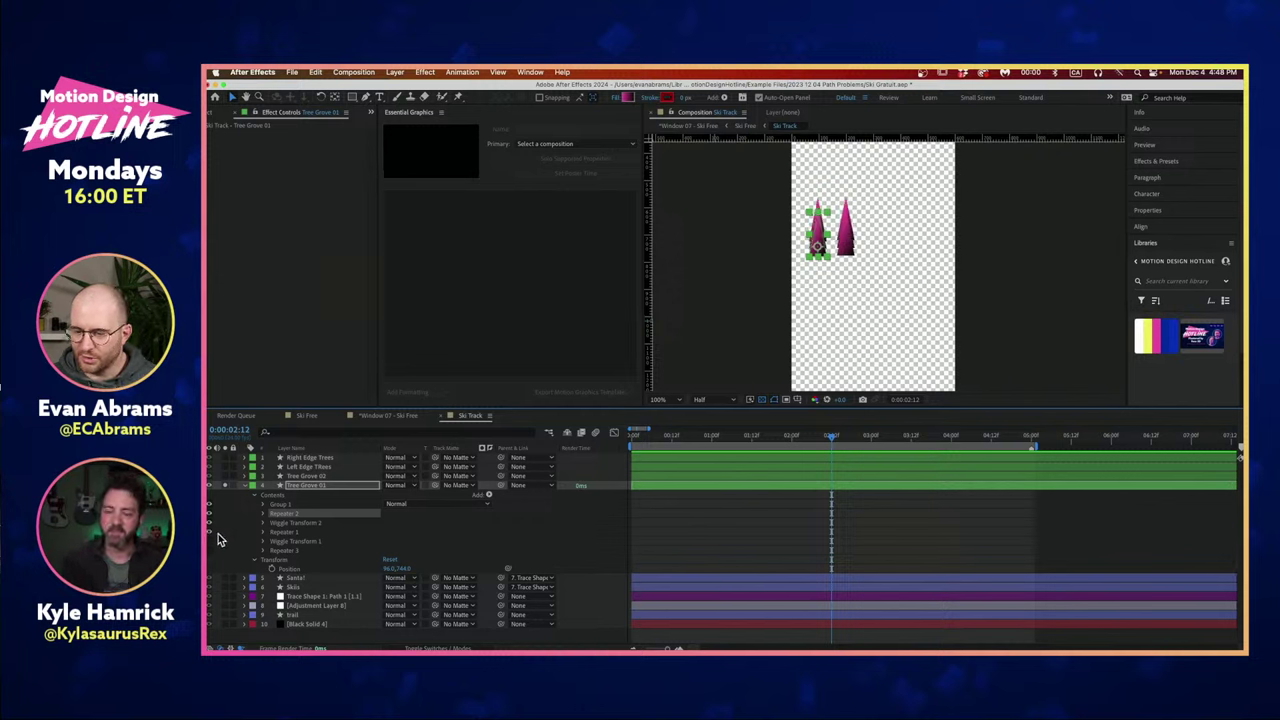
pyautogui.click(209, 541)
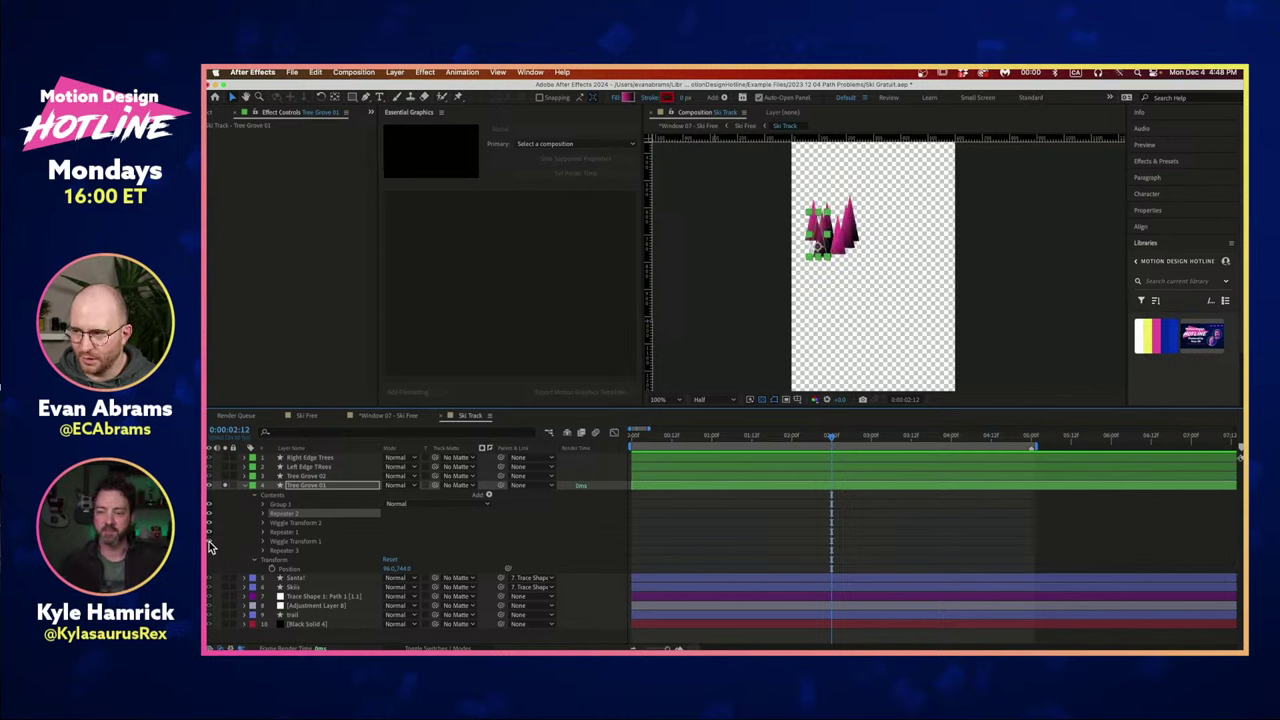
pyautogui.click(756, 522)
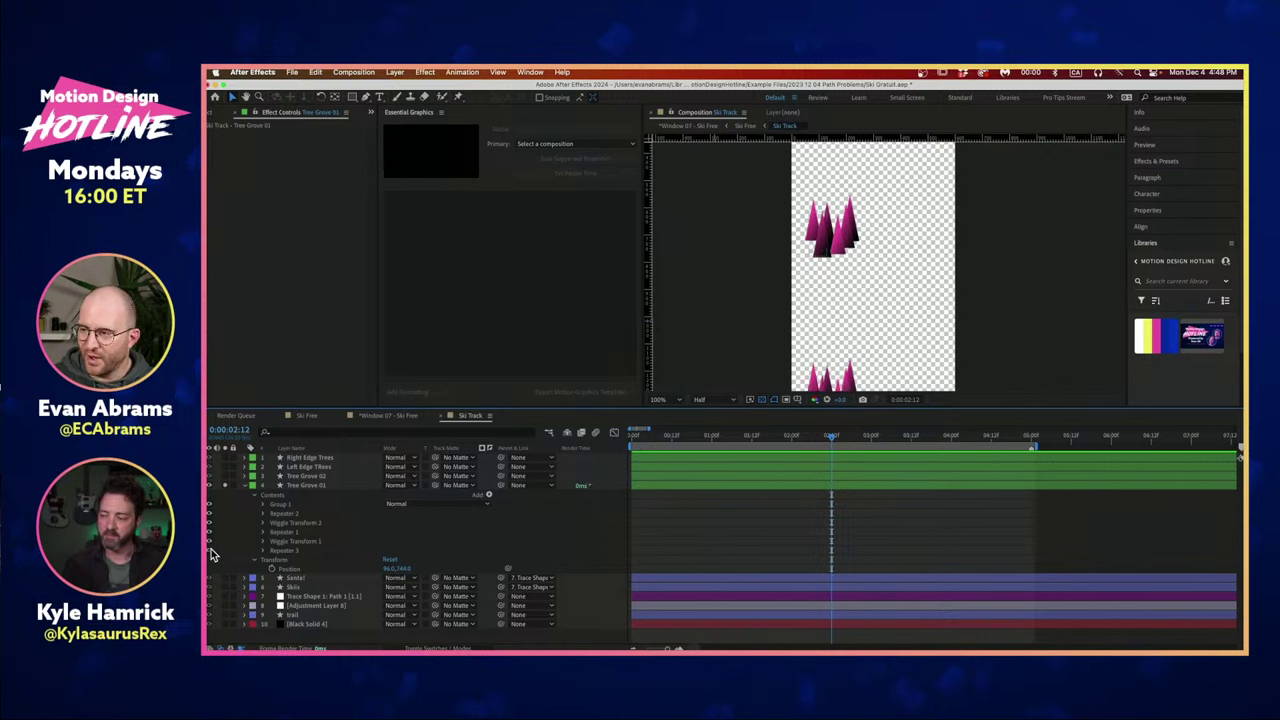
# Expand Repeater 3 of Tree Grove 01 and examine its Offset and Position settings with the composition at 50%.
pyautogui.scroll(-2, 749, 317)
pyautogui.click(281, 551)
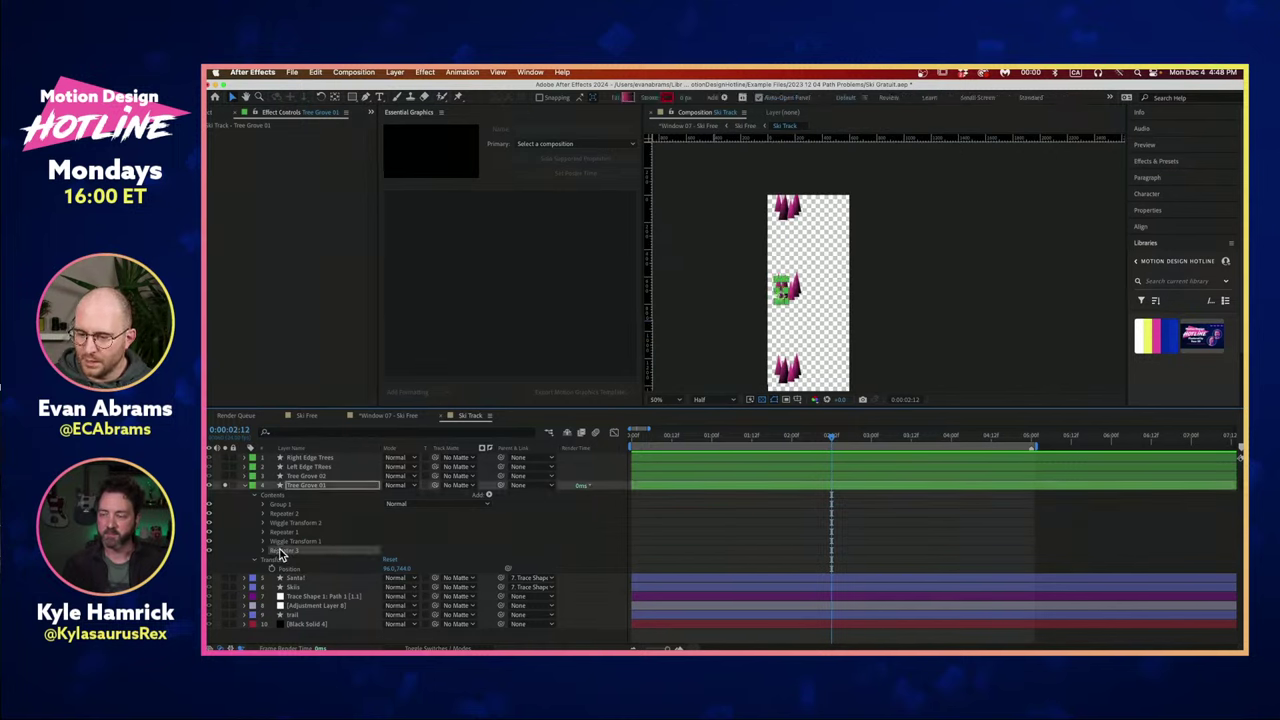
pyautogui.click(265, 553)
pyautogui.click(326, 566)
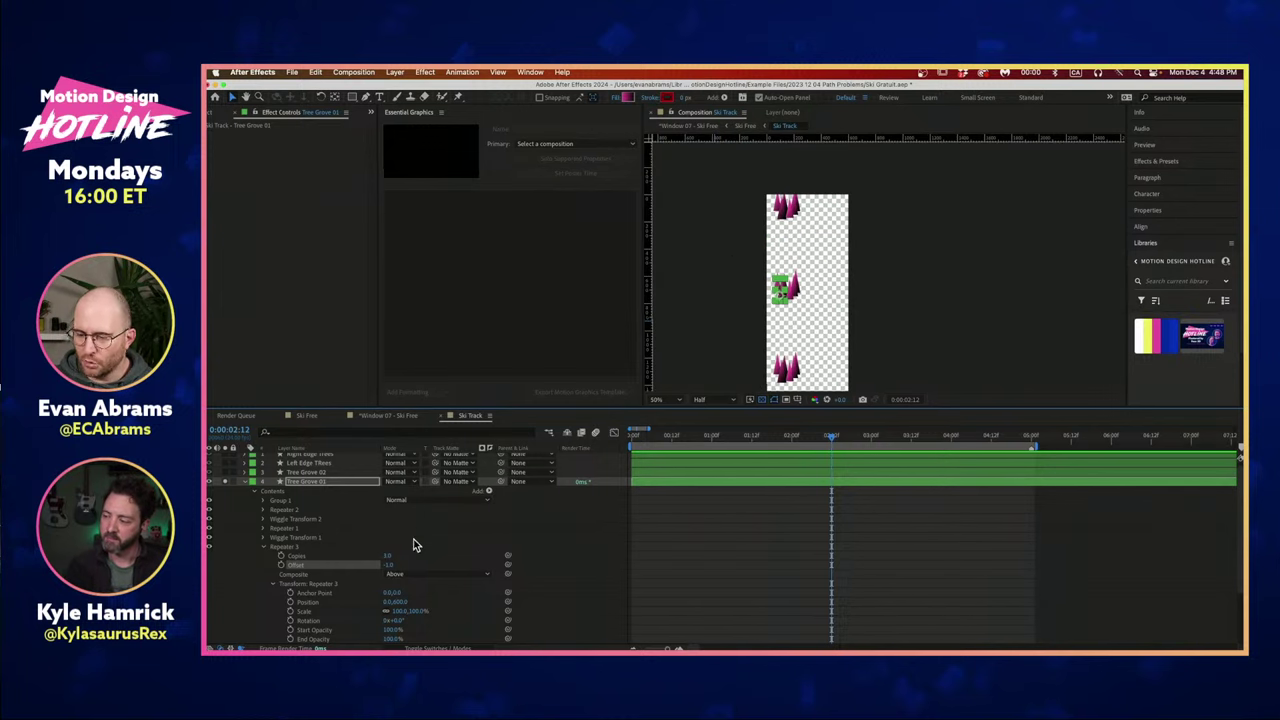
pyautogui.click(326, 603)
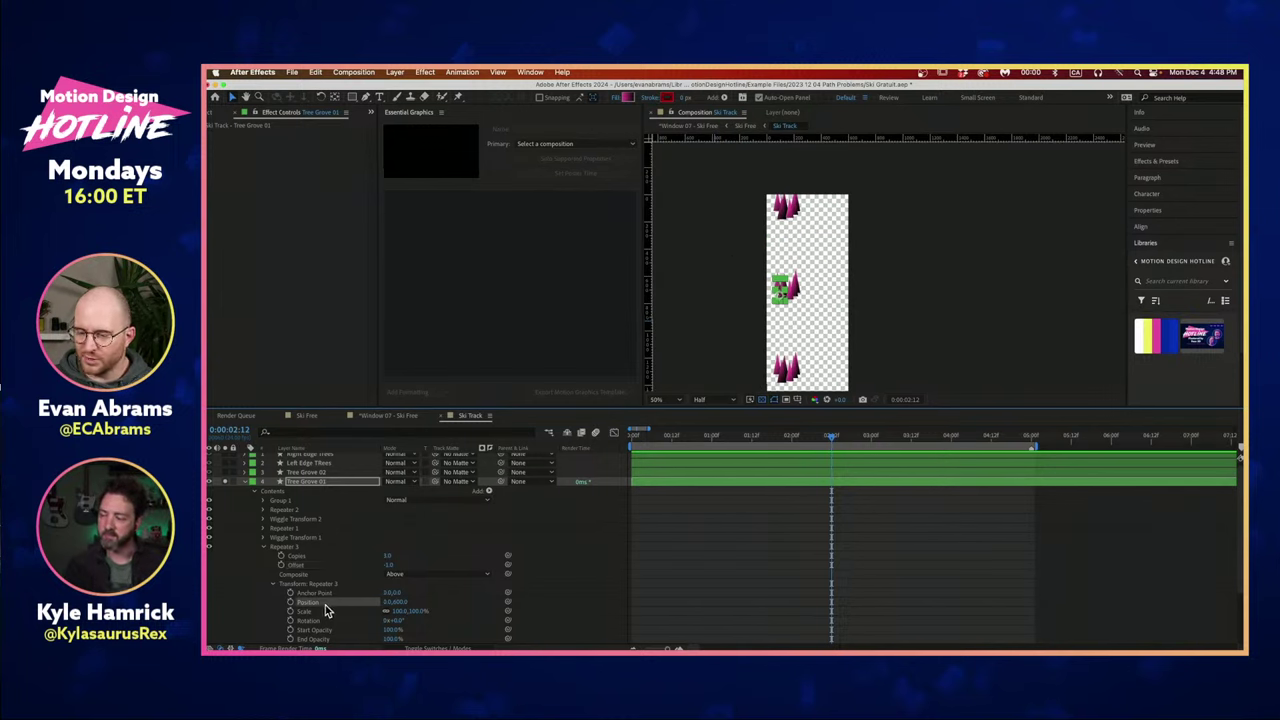
pyautogui.click(400, 601)
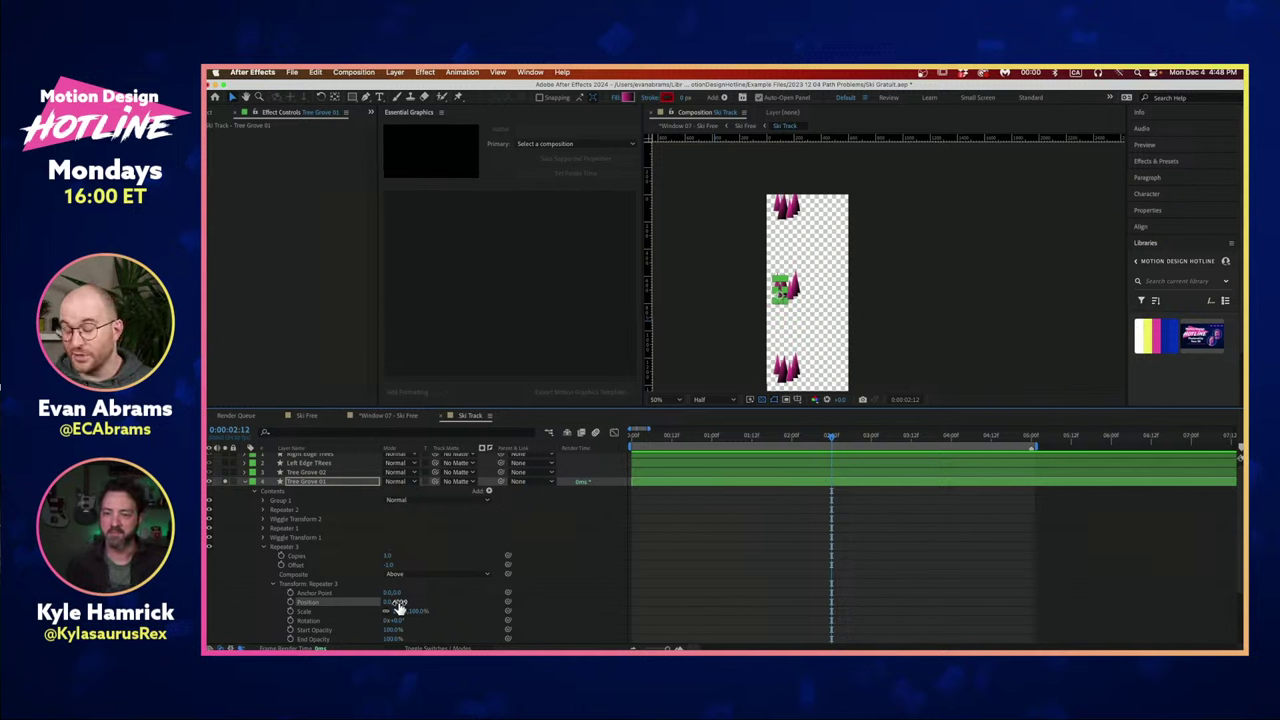
pyautogui.click(656, 597)
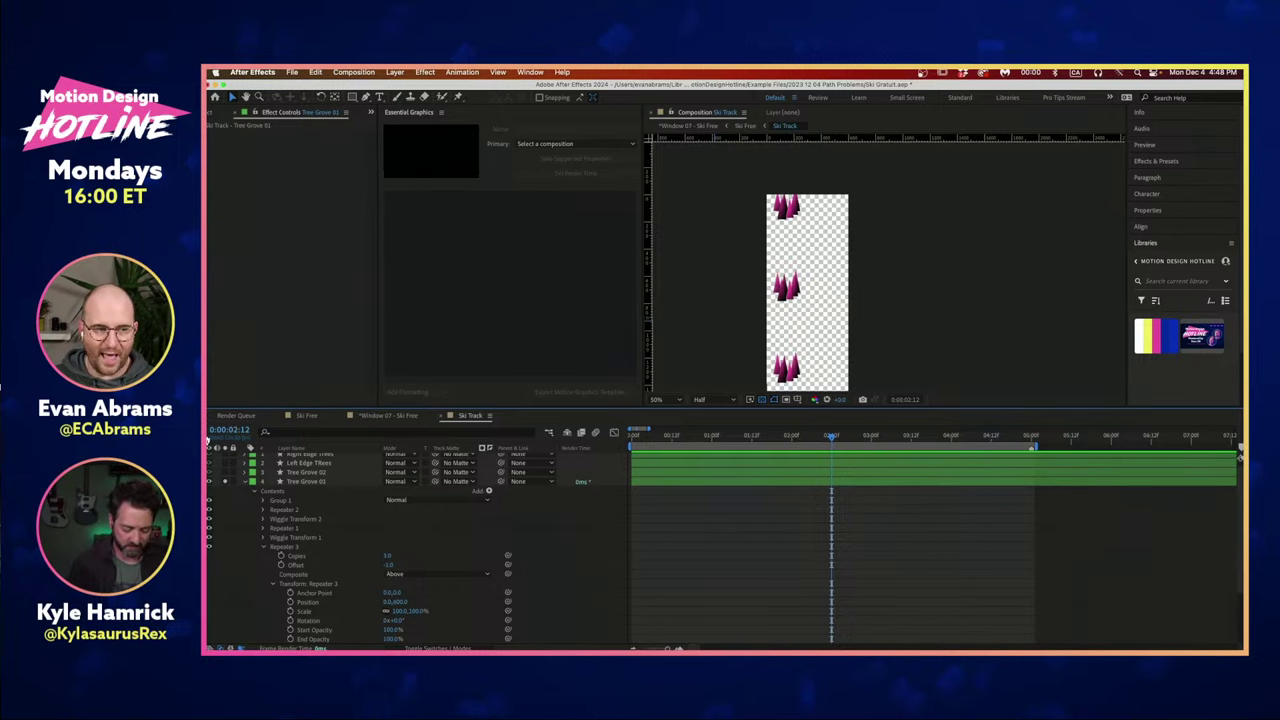
# Switch to Illustrator to examine the ski trail path's anchor points, and return to After Effects.
pyautogui.press('super+Tab')
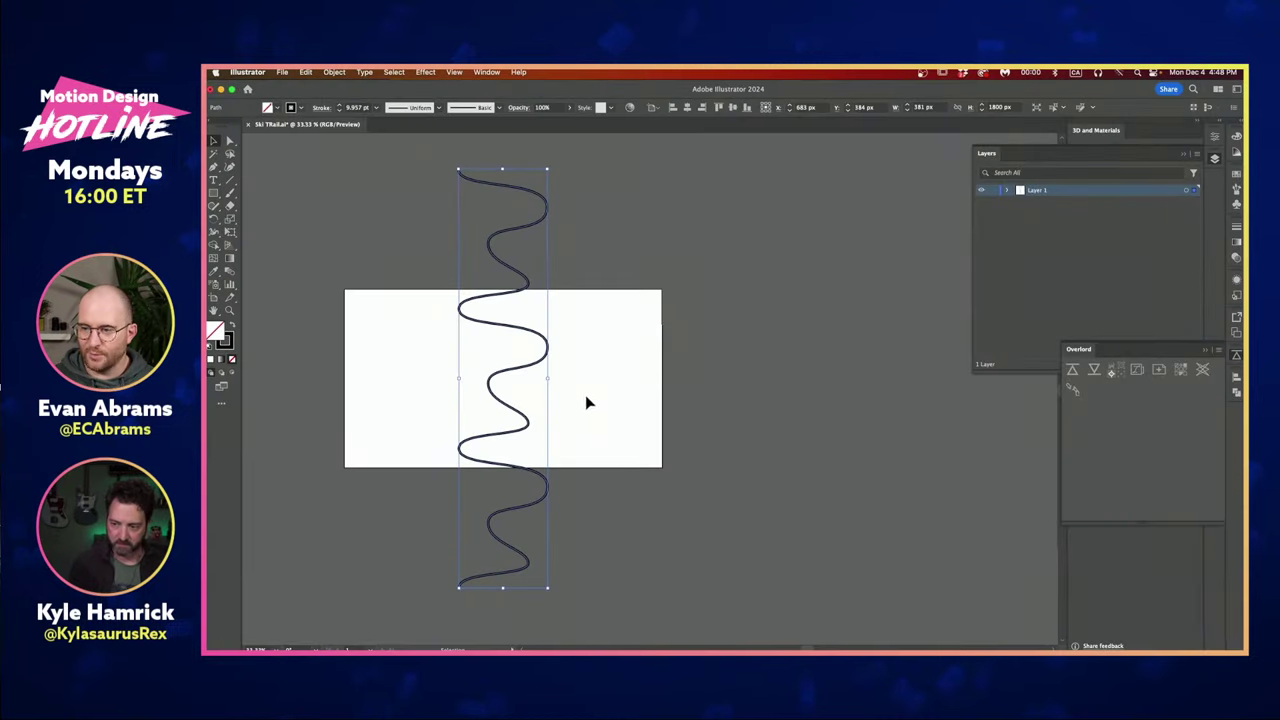
pyautogui.press('a')
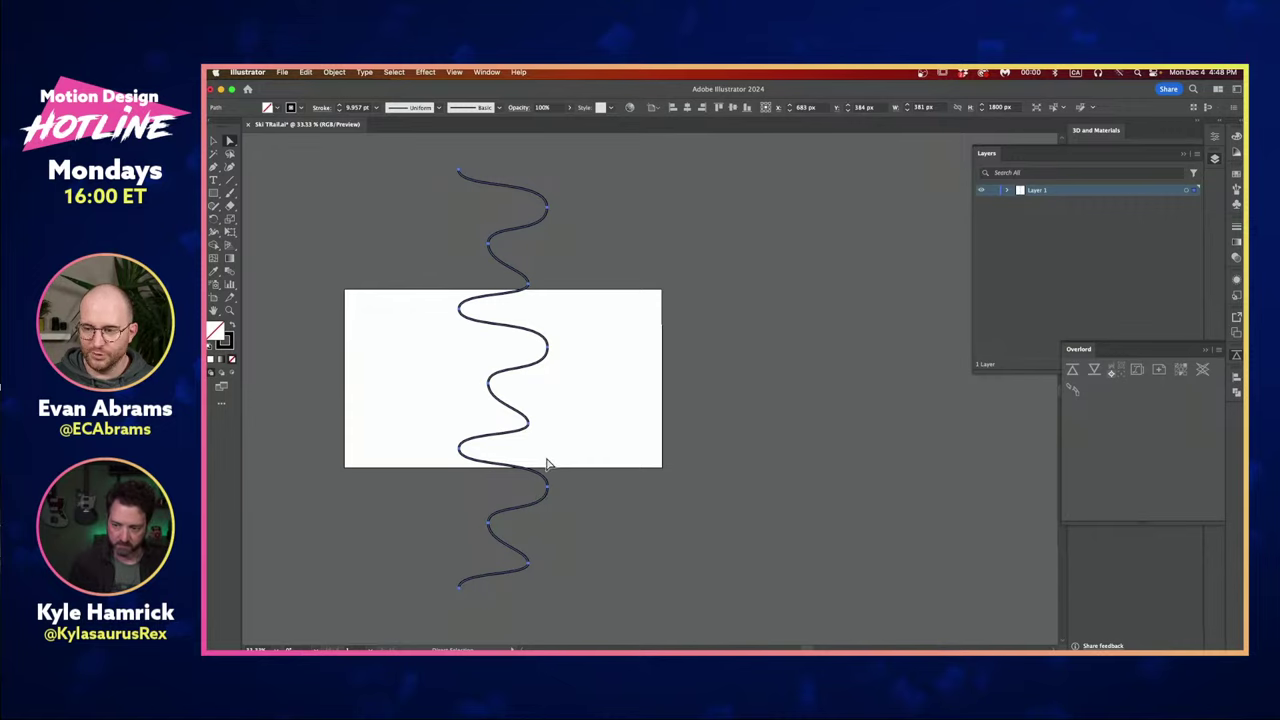
pyautogui.press('v')
pyautogui.press('super+Tab')
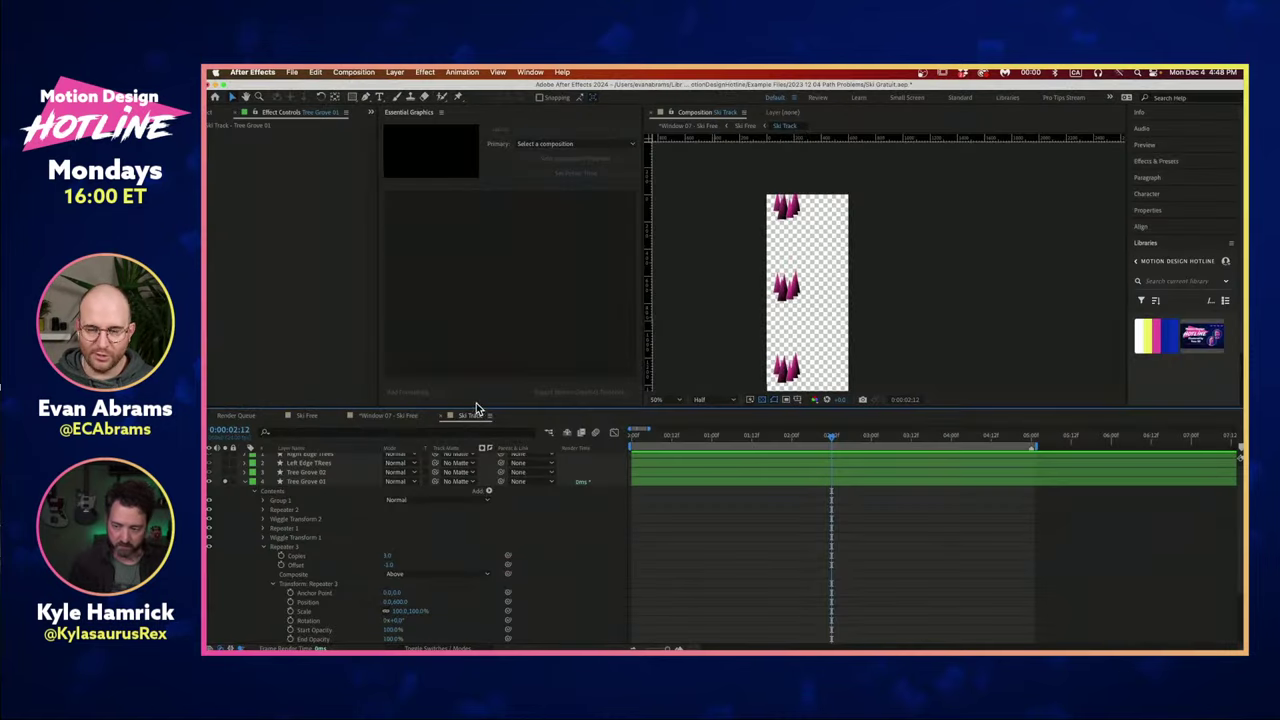
# At 0:00:01:04, collapse and unsolo Tree Grove 01, solo Tree Grove 02 and Left Edge Trees in turn, and show all layers again.
pyautogui.moveTo(757, 436); pyautogui.dragTo(724, 436)
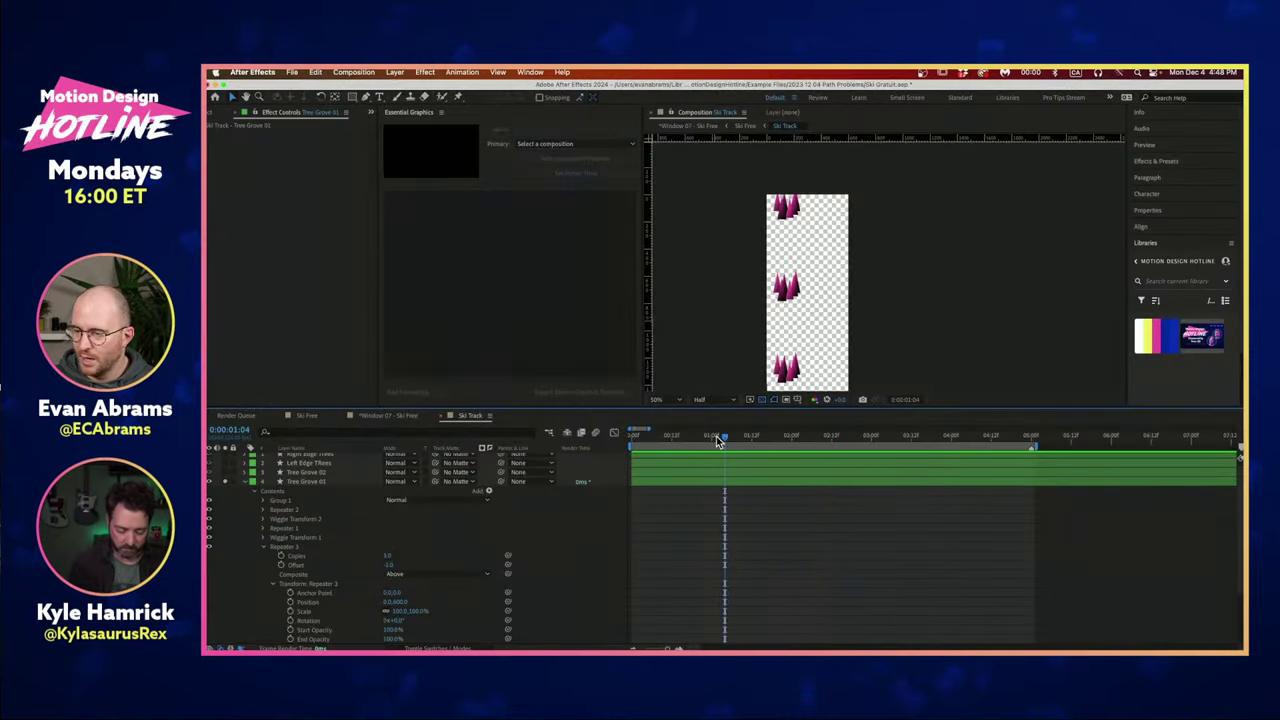
pyautogui.click(242, 484)
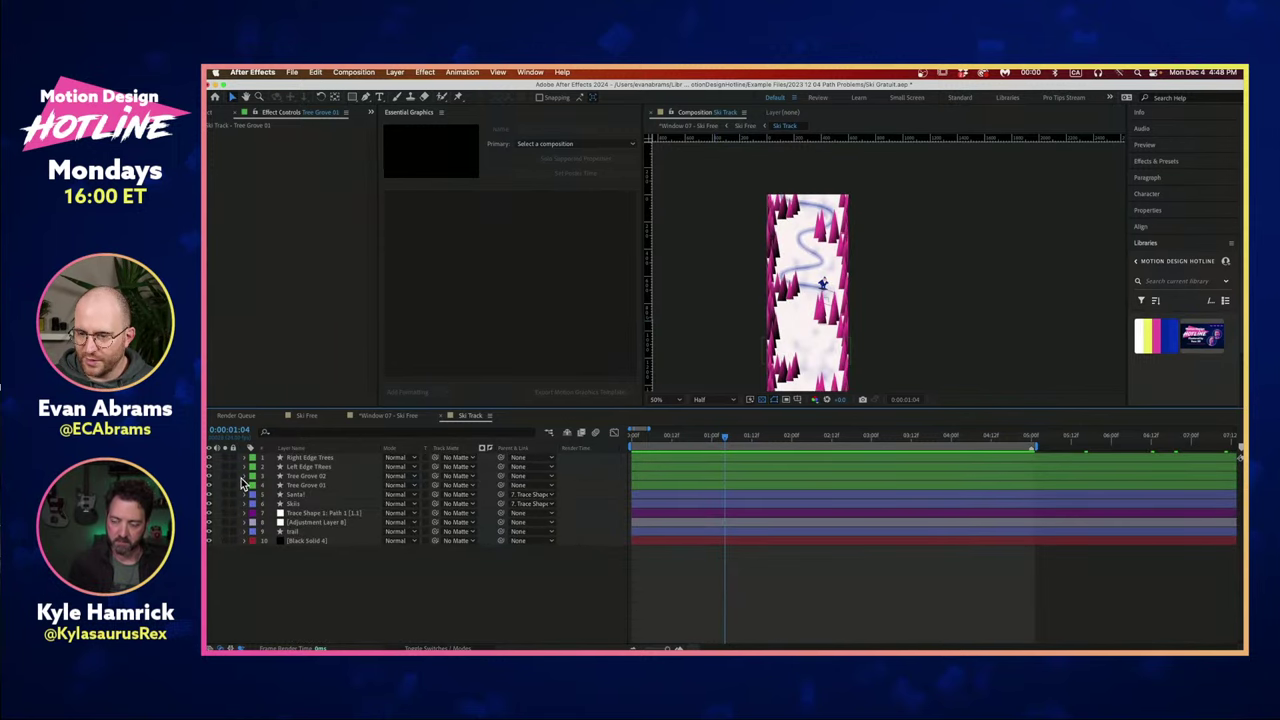
pyautogui.click(225, 477)
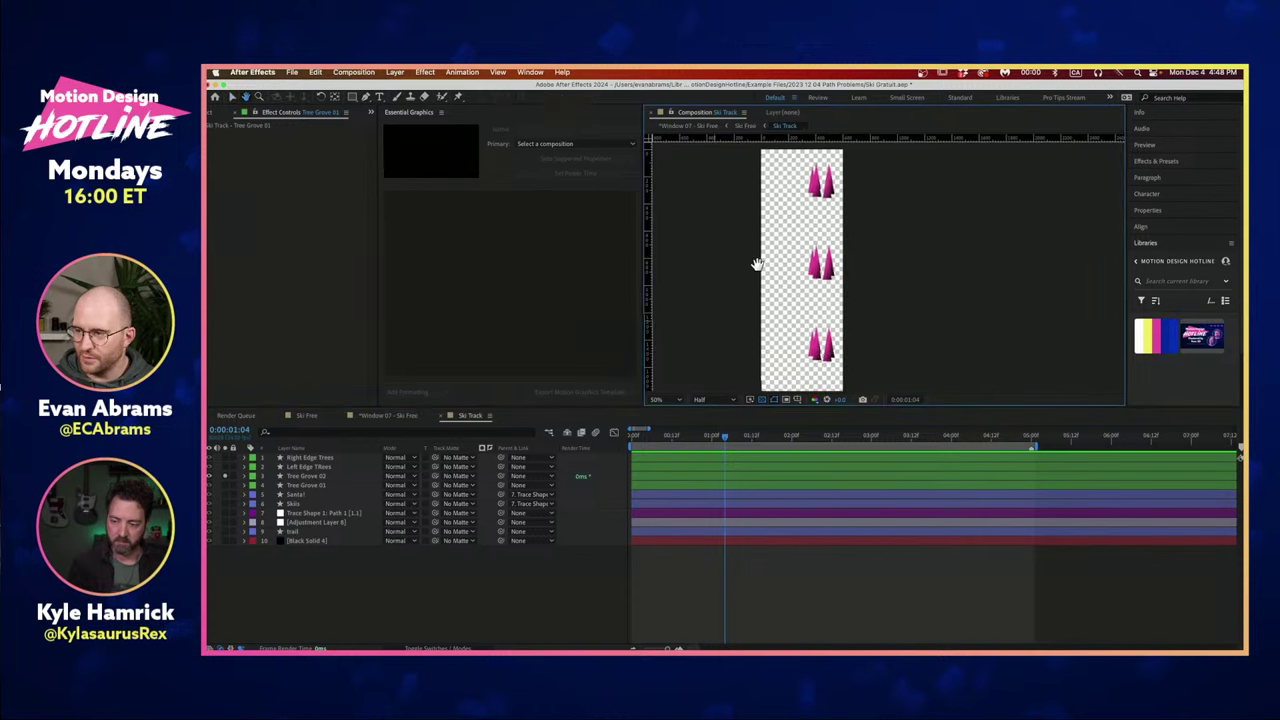
pyautogui.click(225, 467)
pyautogui.click(225, 477)
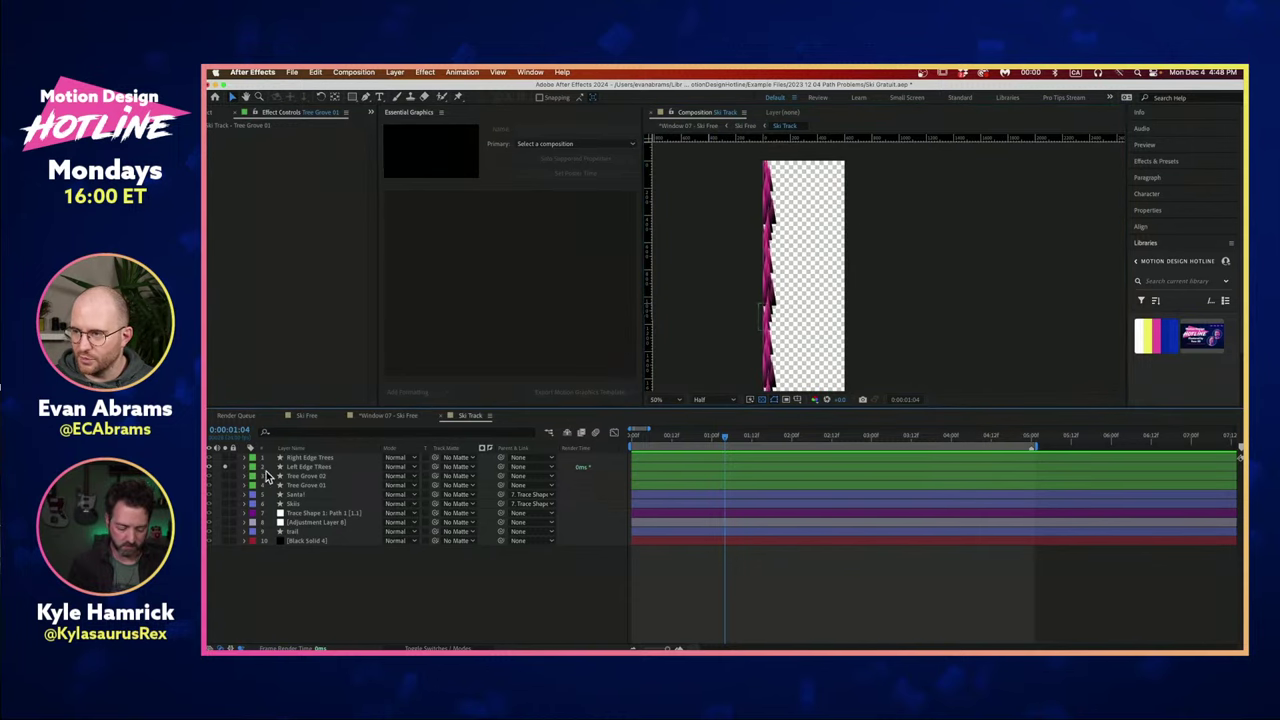
pyautogui.moveTo(761, 290); pyautogui.dragTo(743, 323)
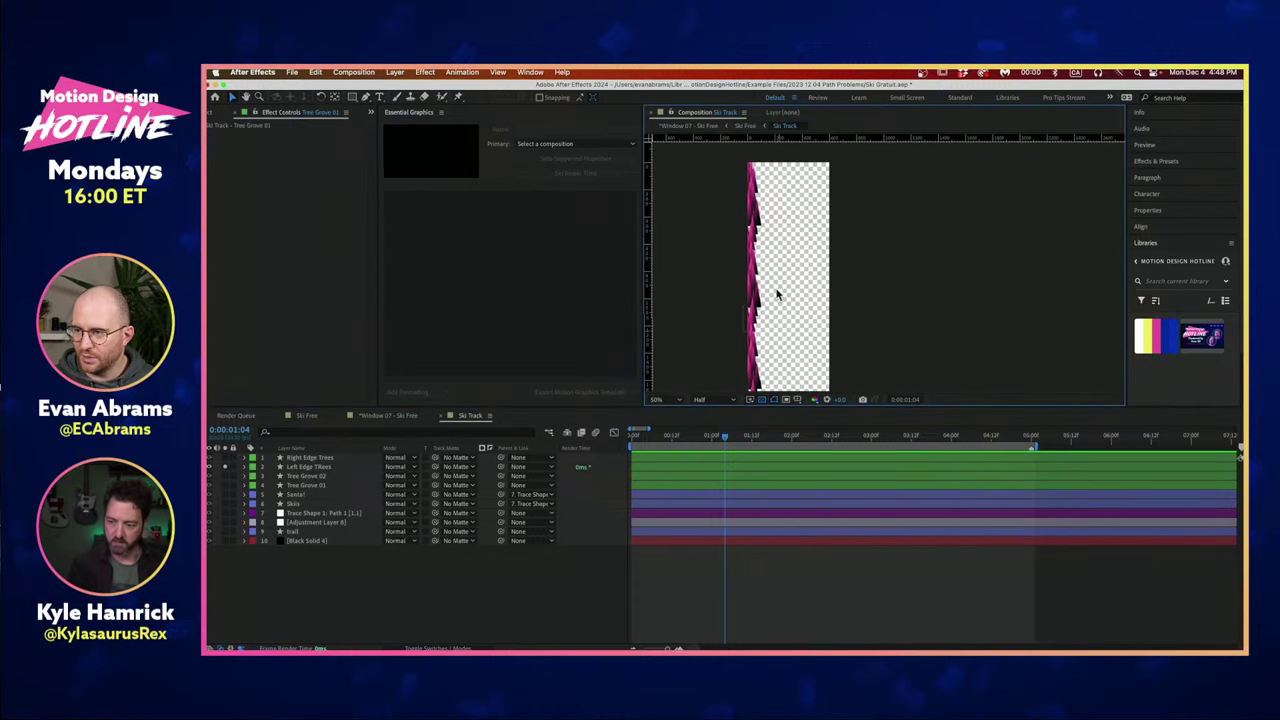
pyautogui.click(225, 467)
pyautogui.moveTo(704, 341); pyautogui.dragTo(723, 323)
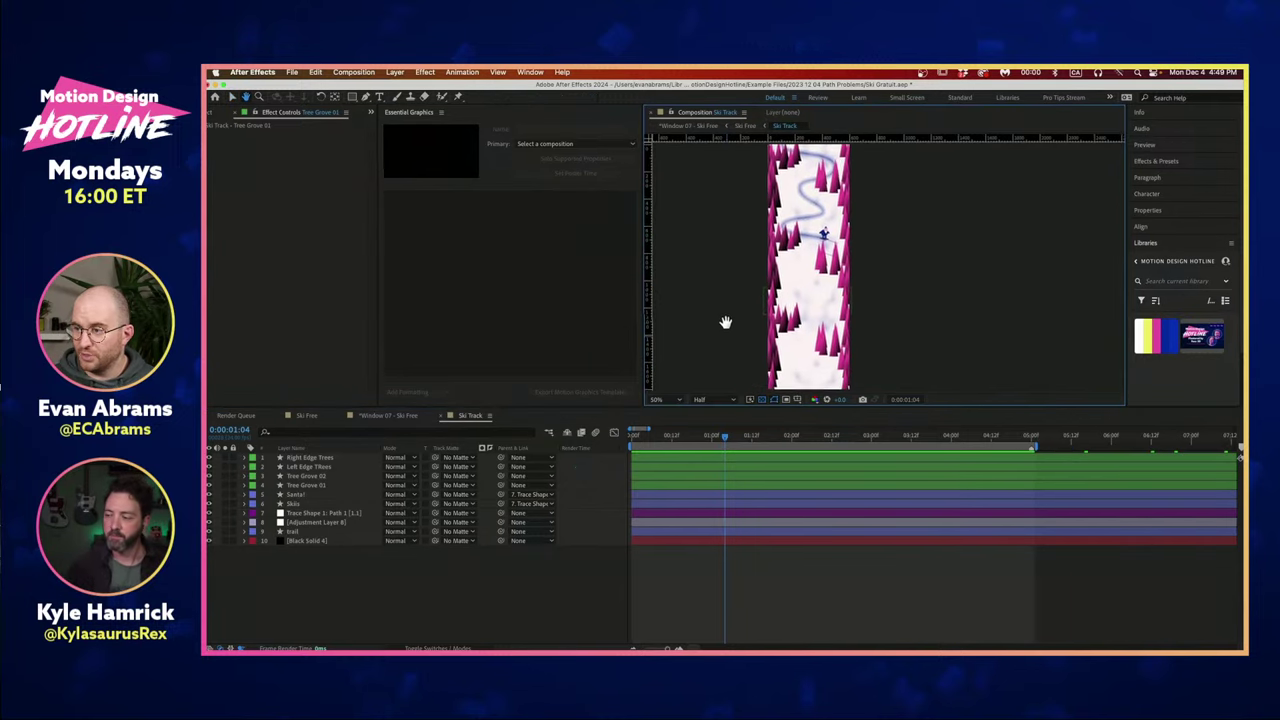
# Select the Black Solid 4 layer to view its effects, and open and play the parent Ski Free composition.
pyautogui.click(771, 541)
pyautogui.press('shift')
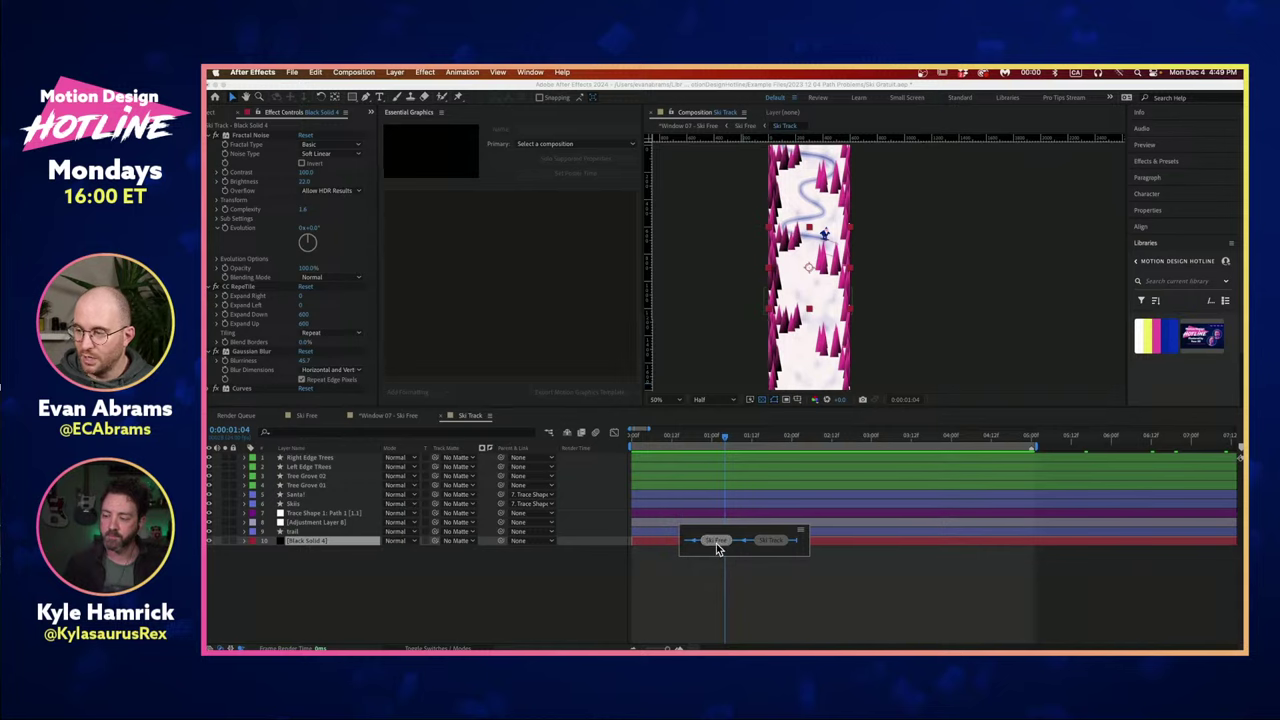
pyautogui.click(716, 541)
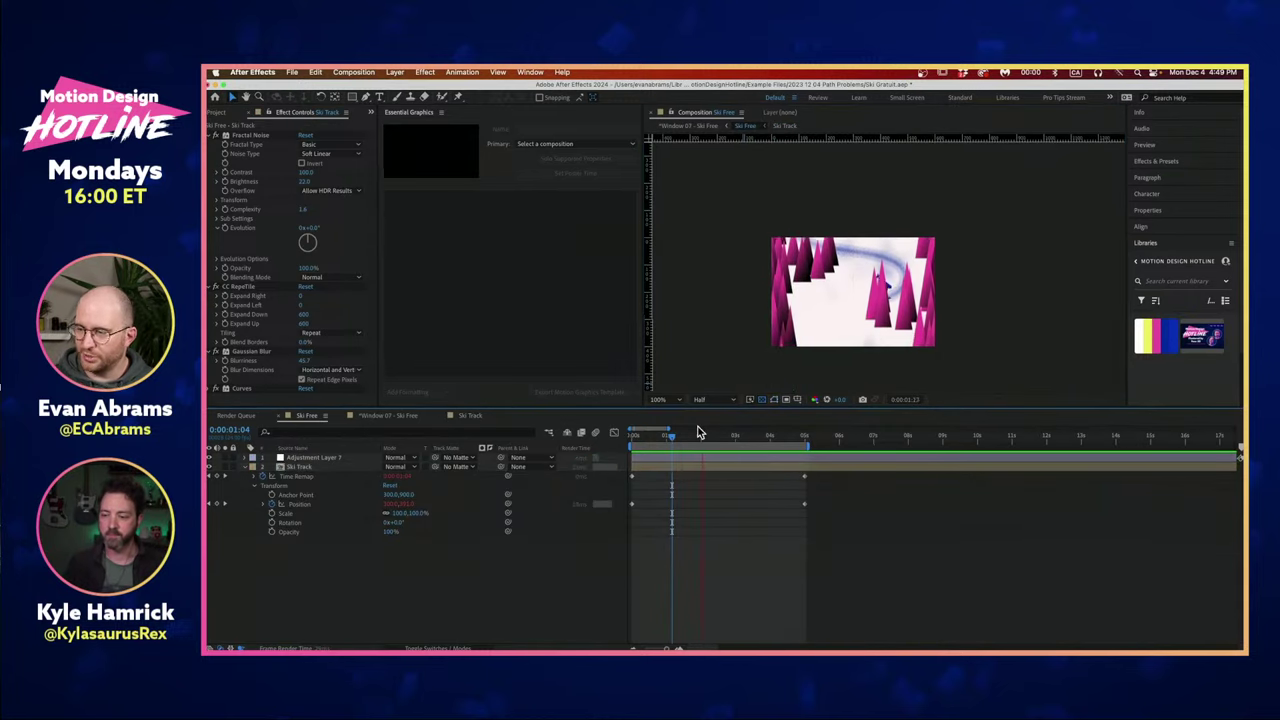
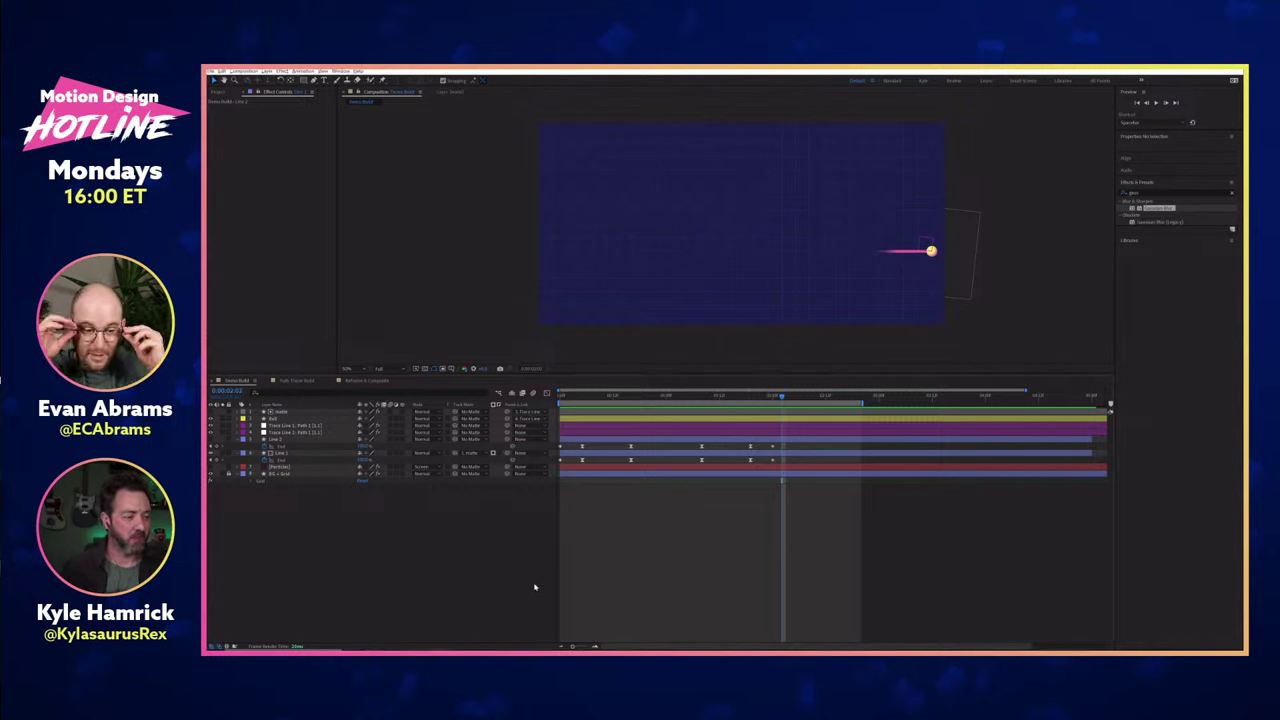
# Scrub the Demo Build animation, and open the Path Trace Build composition and scrub it to 0:00:01:12.
pyautogui.moveTo(570, 398)
pyautogui.mouseDown()
pyautogui.moveTo(770, 400)
pyautogui.moveTo(619, 402)
pyautogui.moveTo(579, 387)
pyautogui.mouseUp()
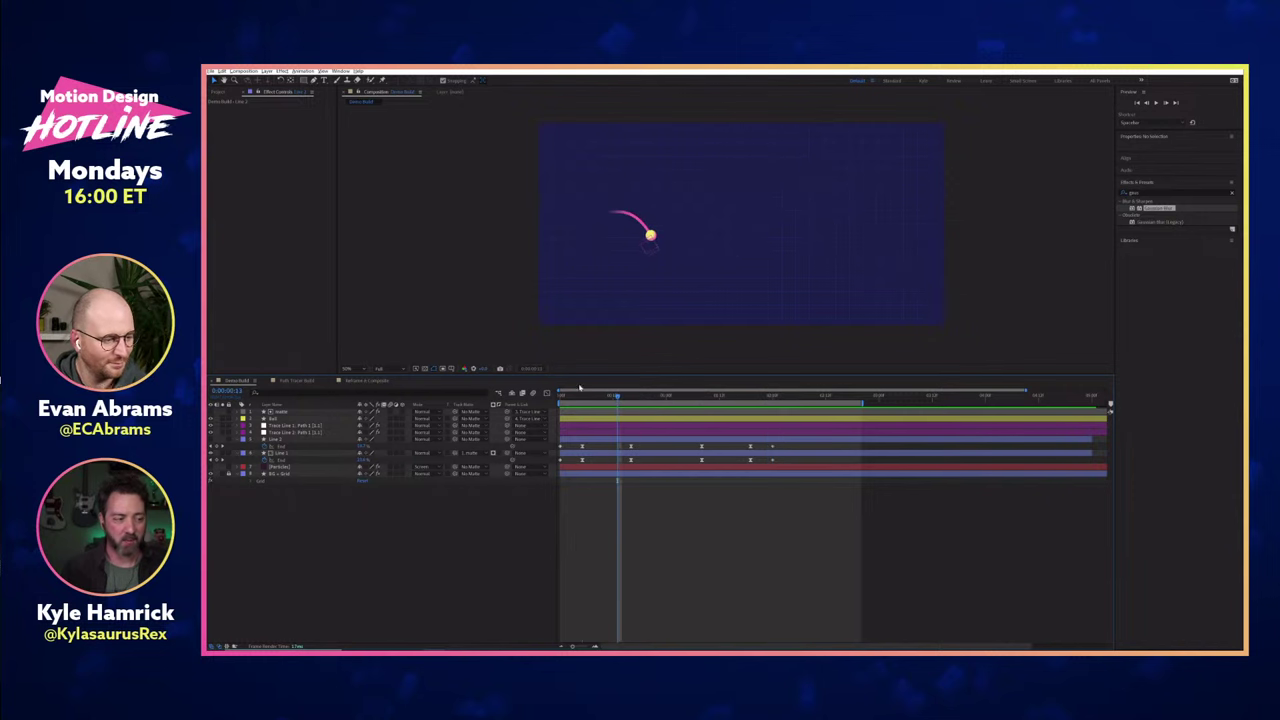
pyautogui.click(297, 381)
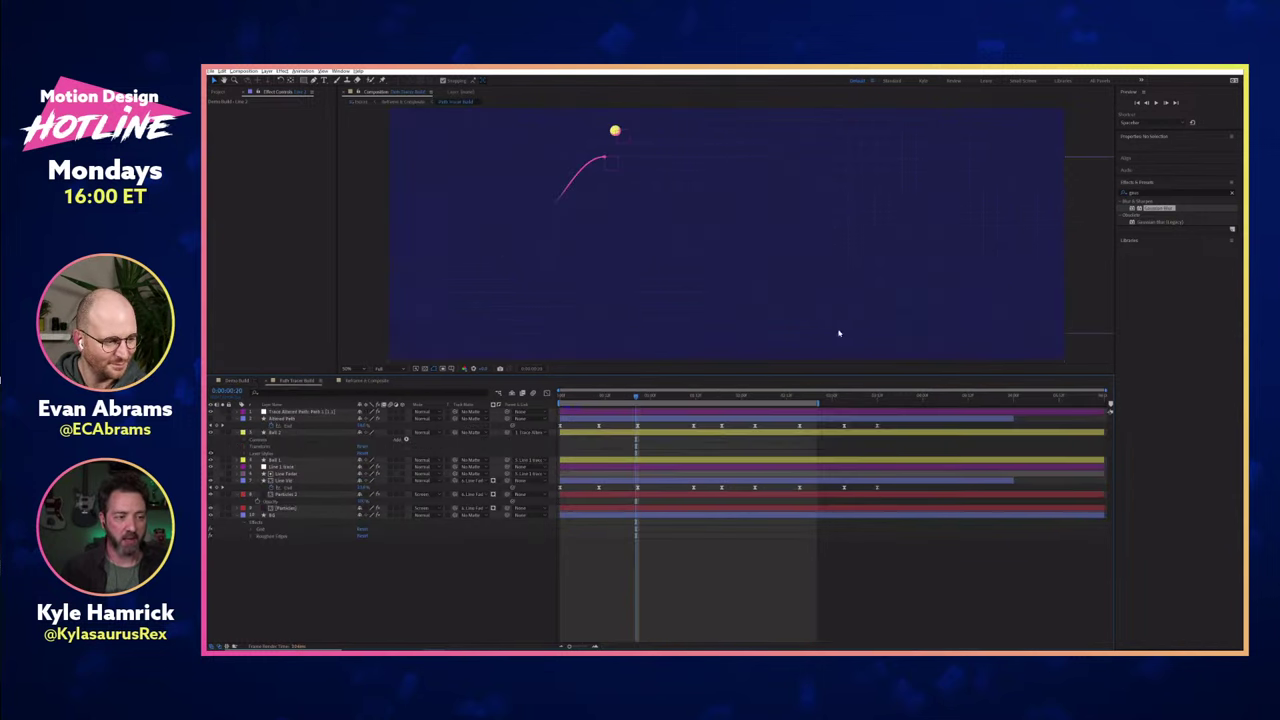
pyautogui.scroll(-2, 798, 336)
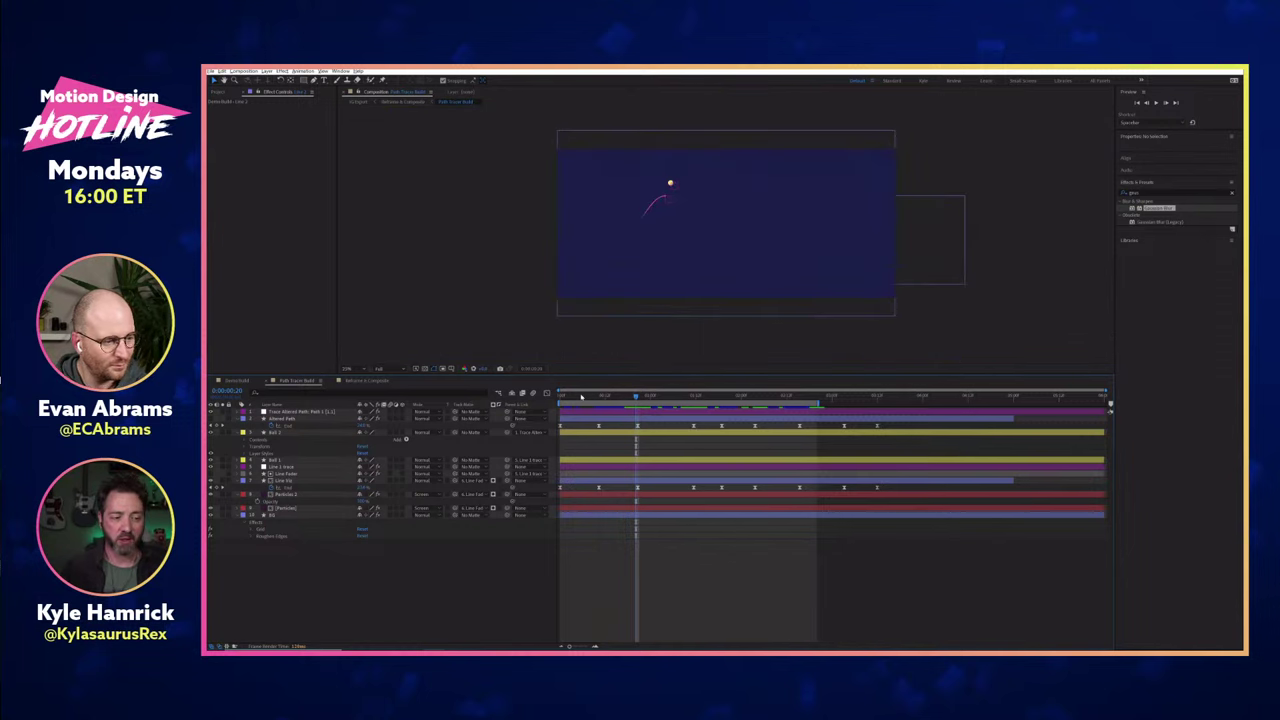
pyautogui.moveTo(562, 398); pyautogui.dragTo(697, 398)
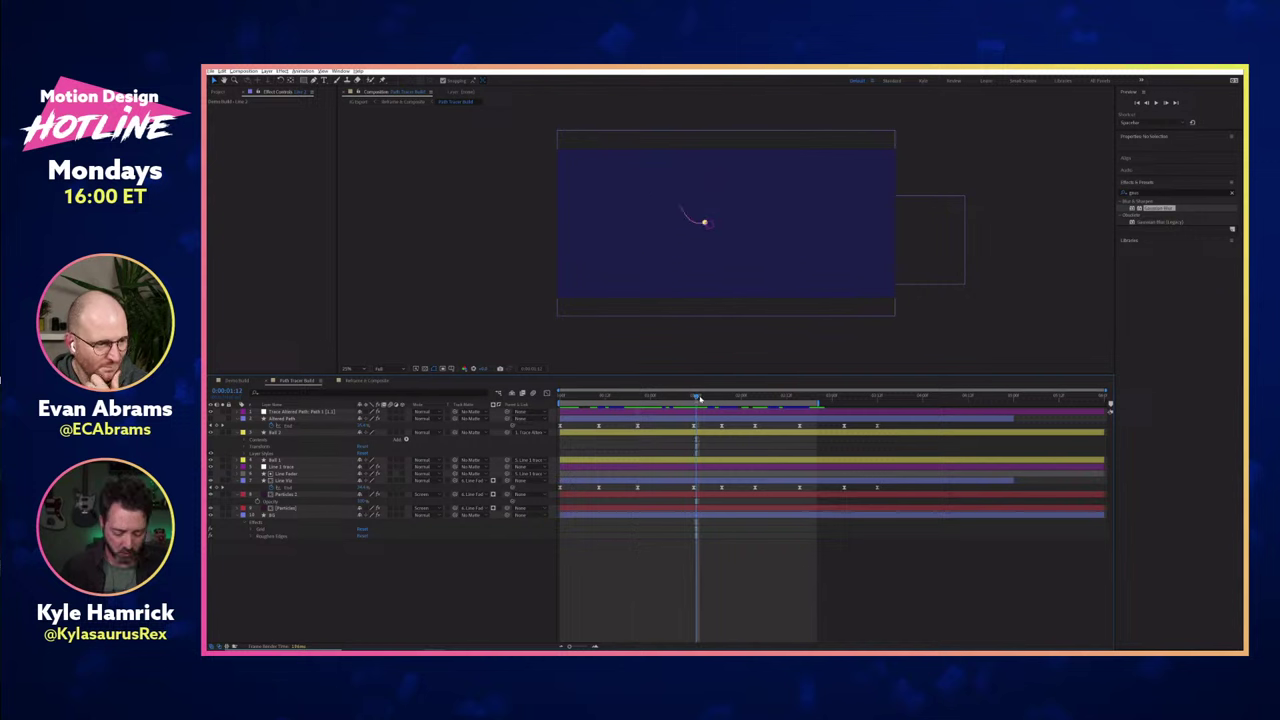
# Check the composition settings of Path Trace Build and of Reframe & Composite, closing both without changes.
pyautogui.hotkey('ctrl', 'k')
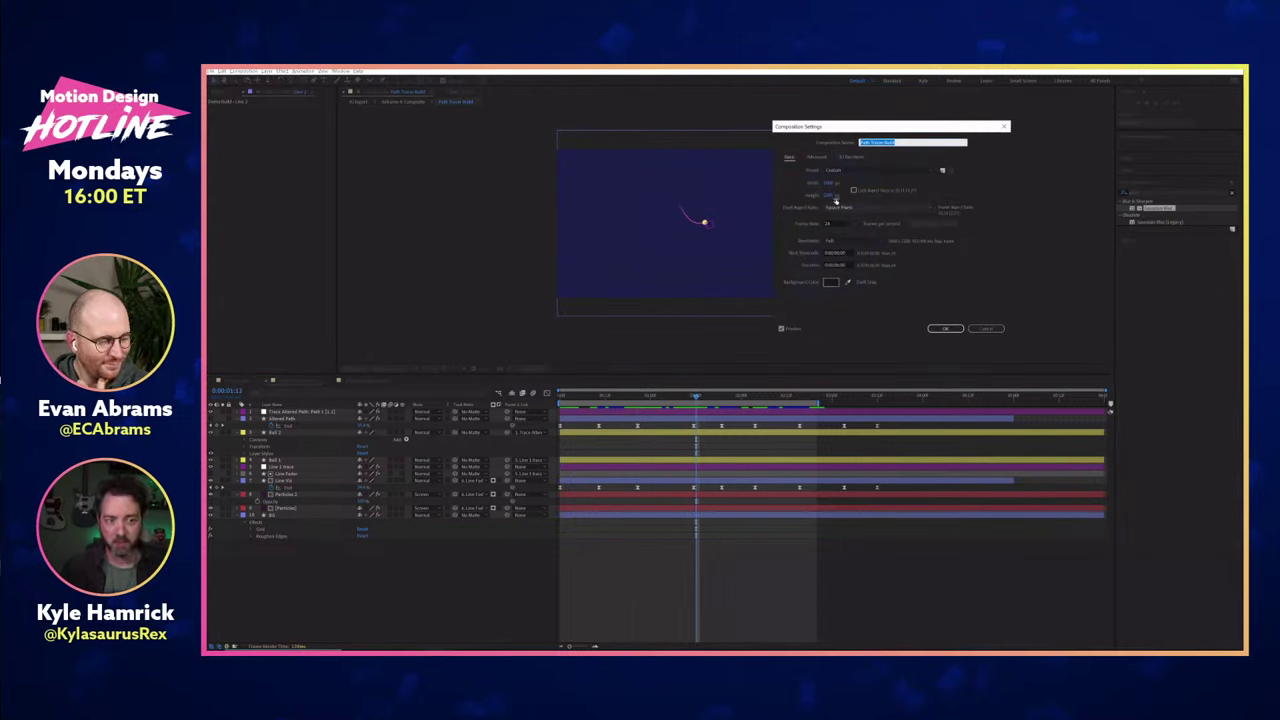
pyautogui.click(987, 329)
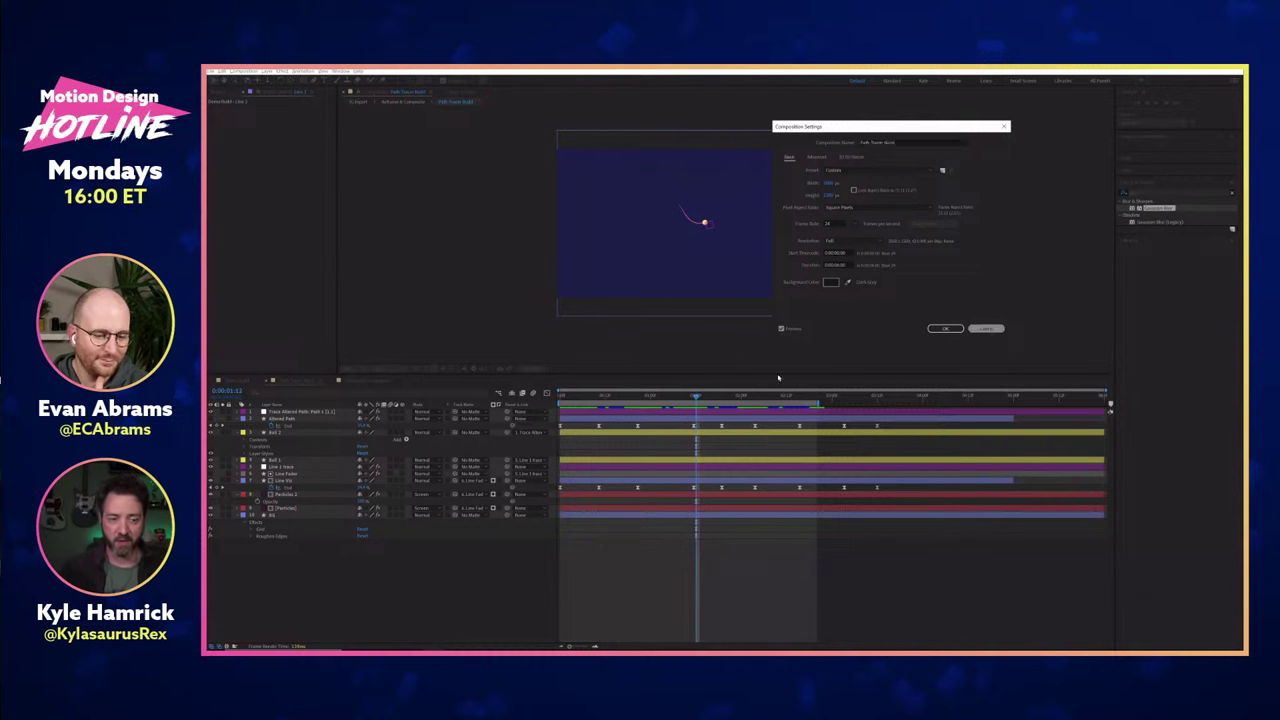
pyautogui.click(365, 381)
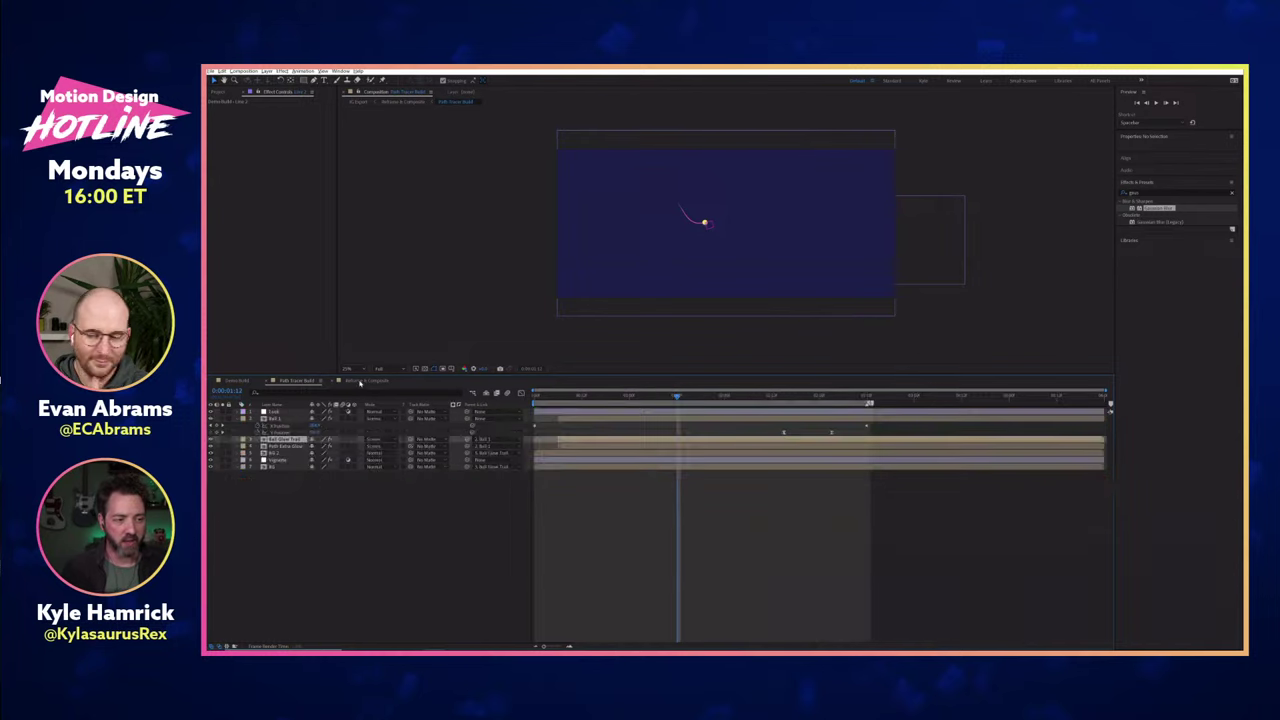
pyautogui.click(510, 514)
pyautogui.hotkey('ctrl', 'k')
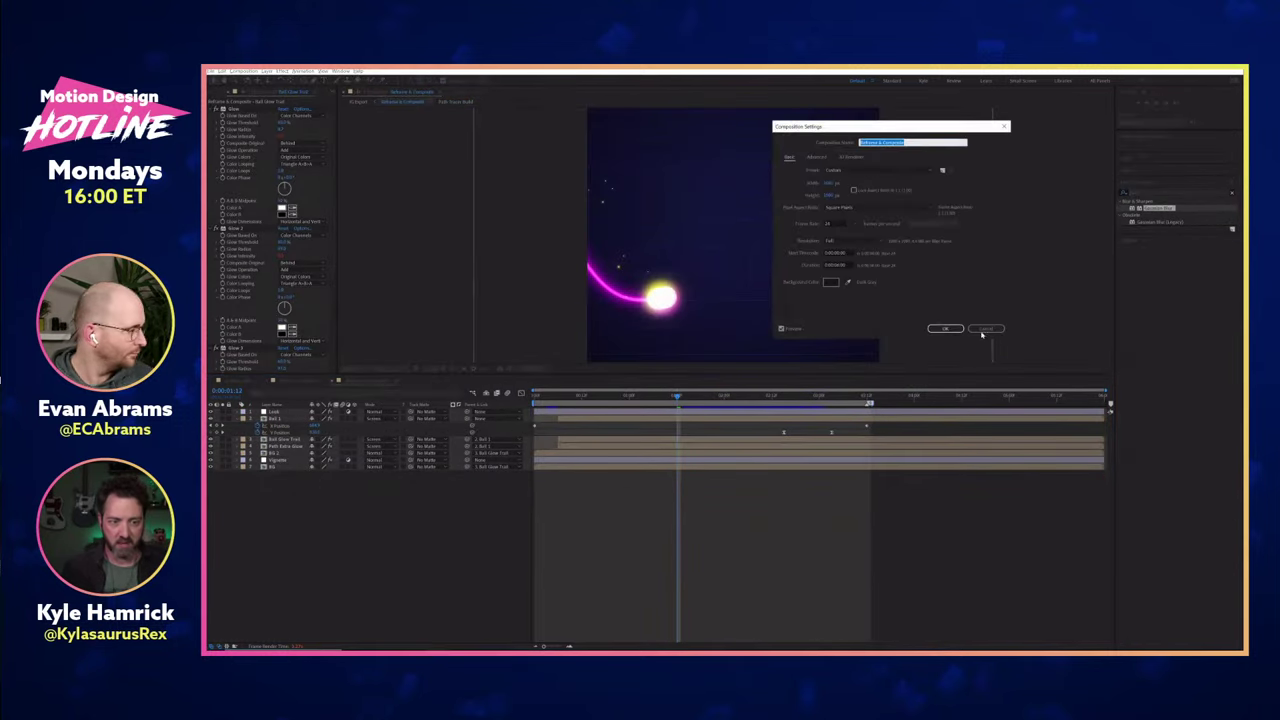
pyautogui.click(987, 330)
# Select the Ball 1 layer in Reframe & Composite to examine its motion path and bounds beyond the square frame.
pyautogui.scroll(-3, 625, 302)
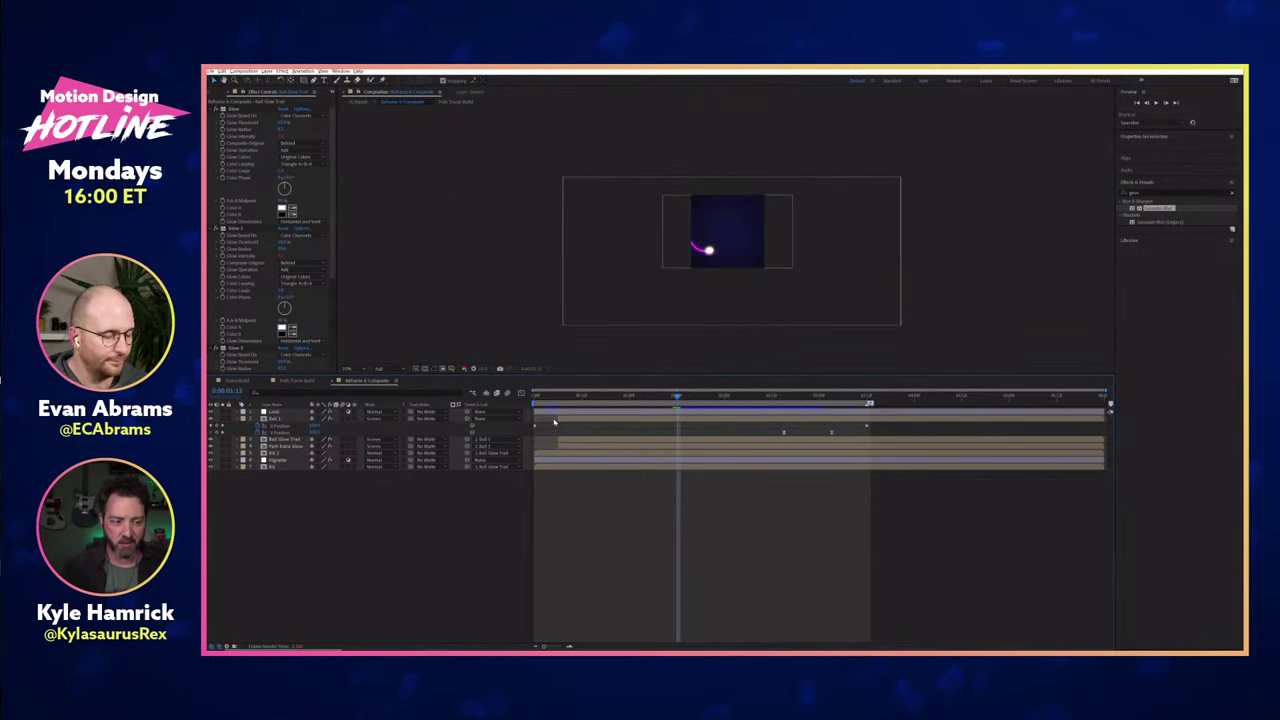
pyautogui.click(548, 418)
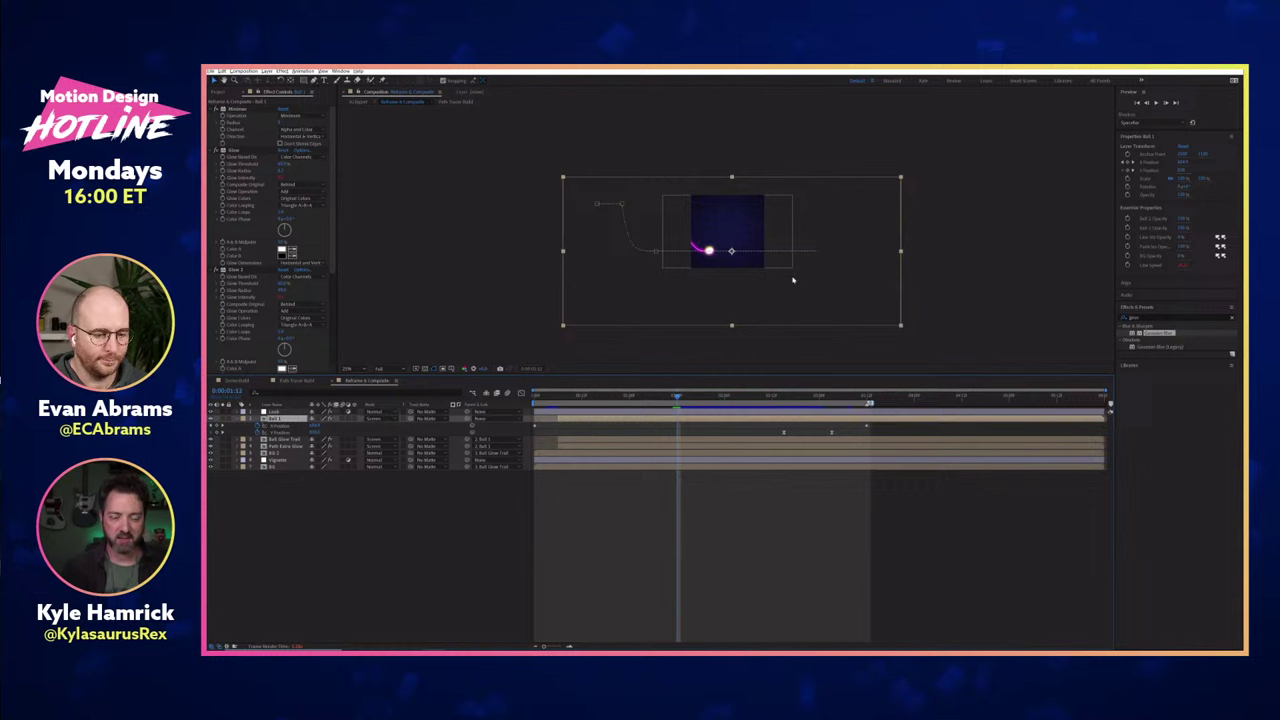
pyautogui.scroll(3, 793, 280)
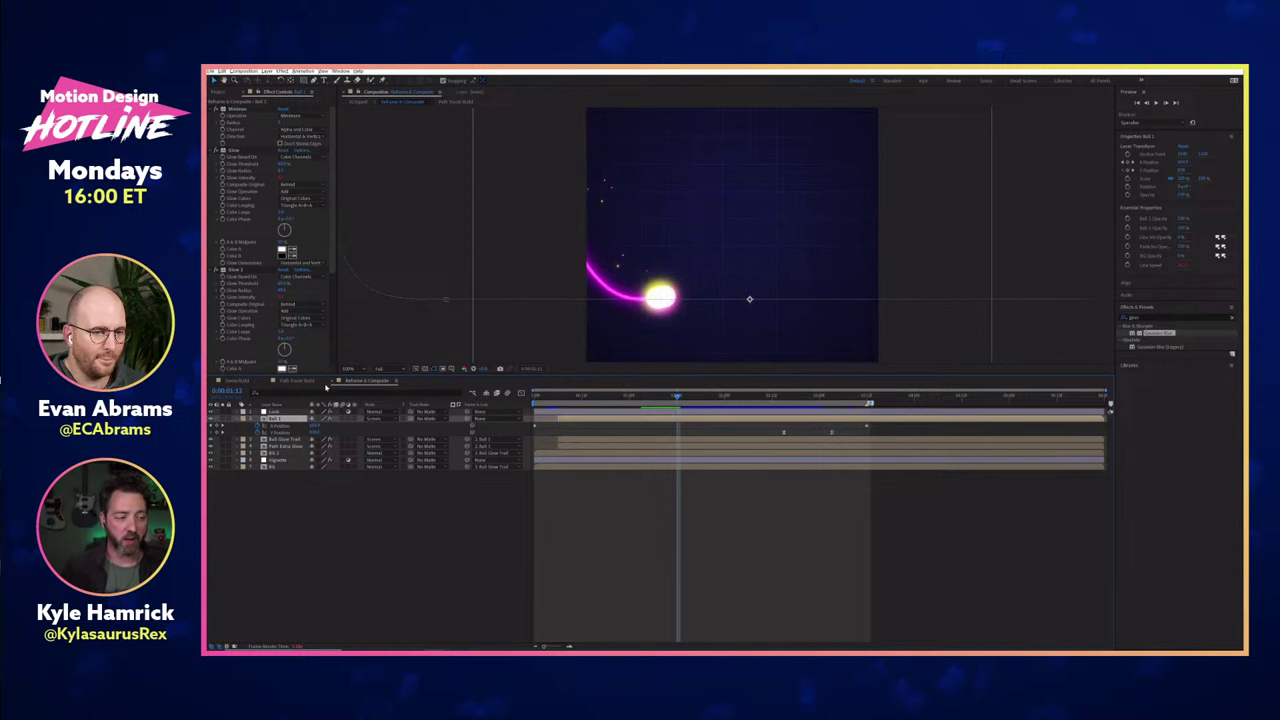
# Hide the BG layer in Path Trace Build, and preview Reframe & Composite without the background.
pyautogui.click(300, 381)
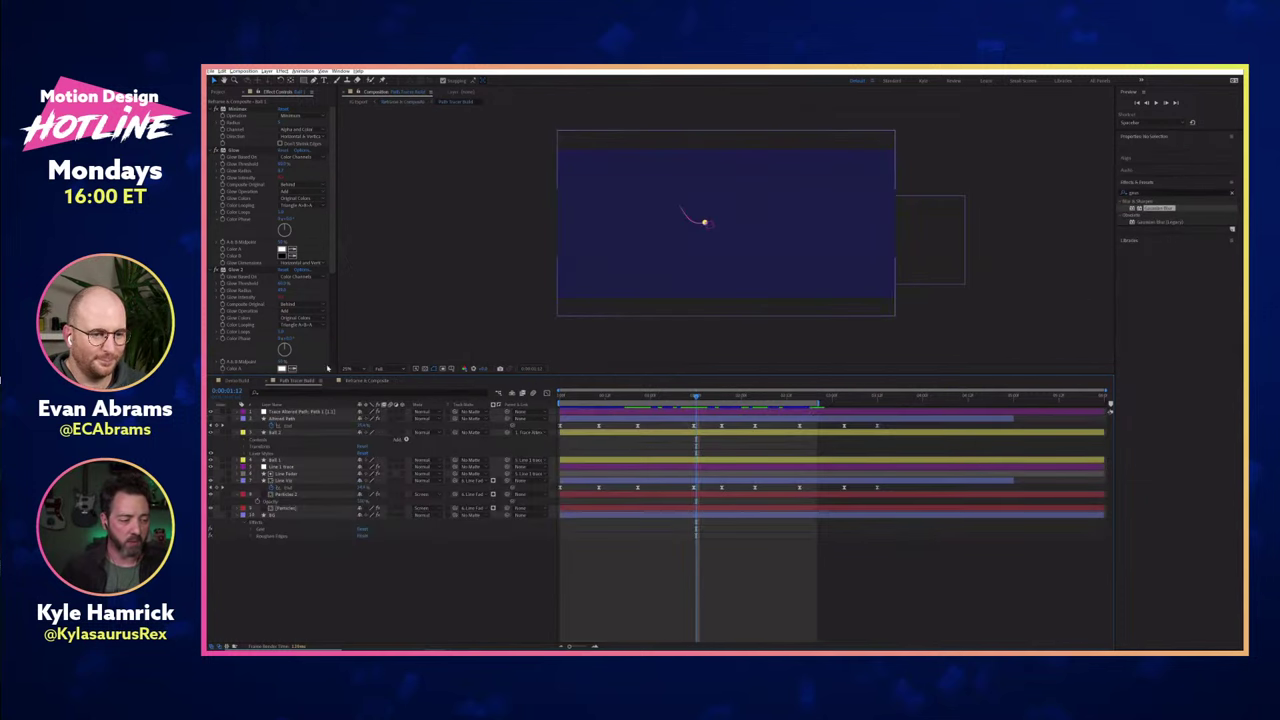
pyautogui.click(365, 381)
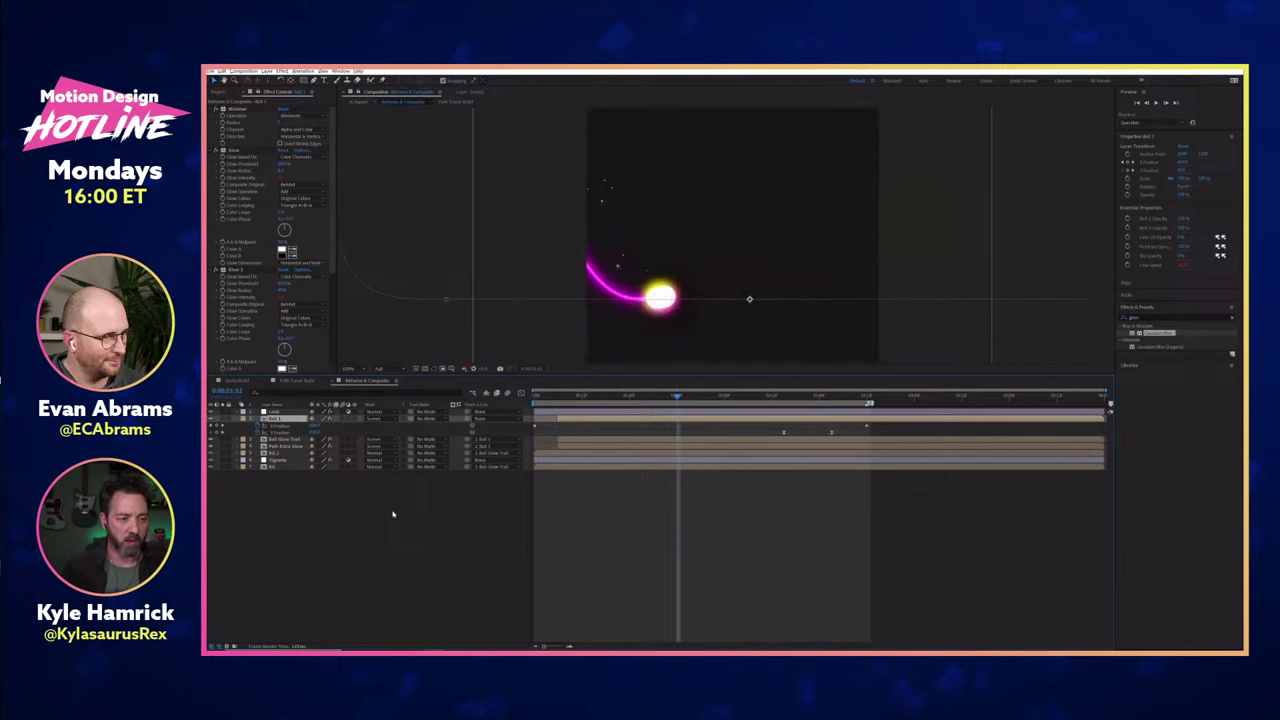
pyautogui.click(405, 515)
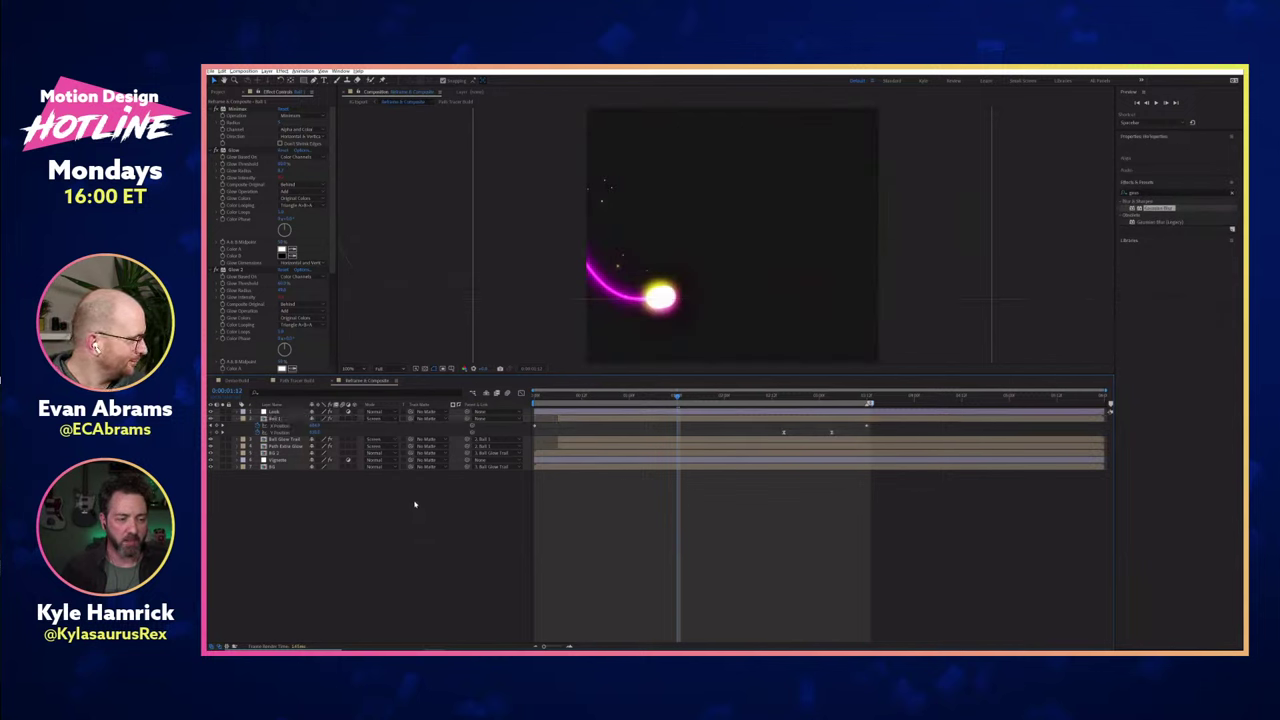
pyautogui.press('space')
# Solo the Ball 1 layer, reveal its effects and turn all of them off.
pyautogui.click(278, 419)
pyautogui.click(224, 424)
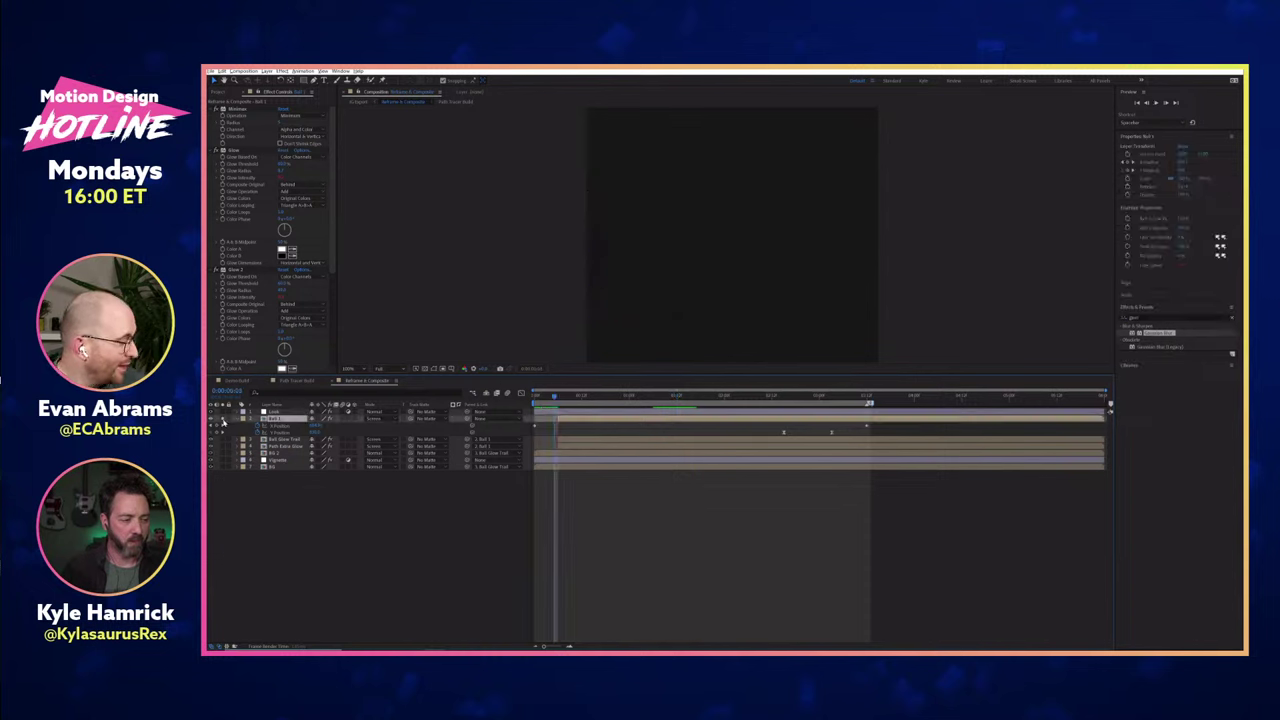
pyautogui.press('e')
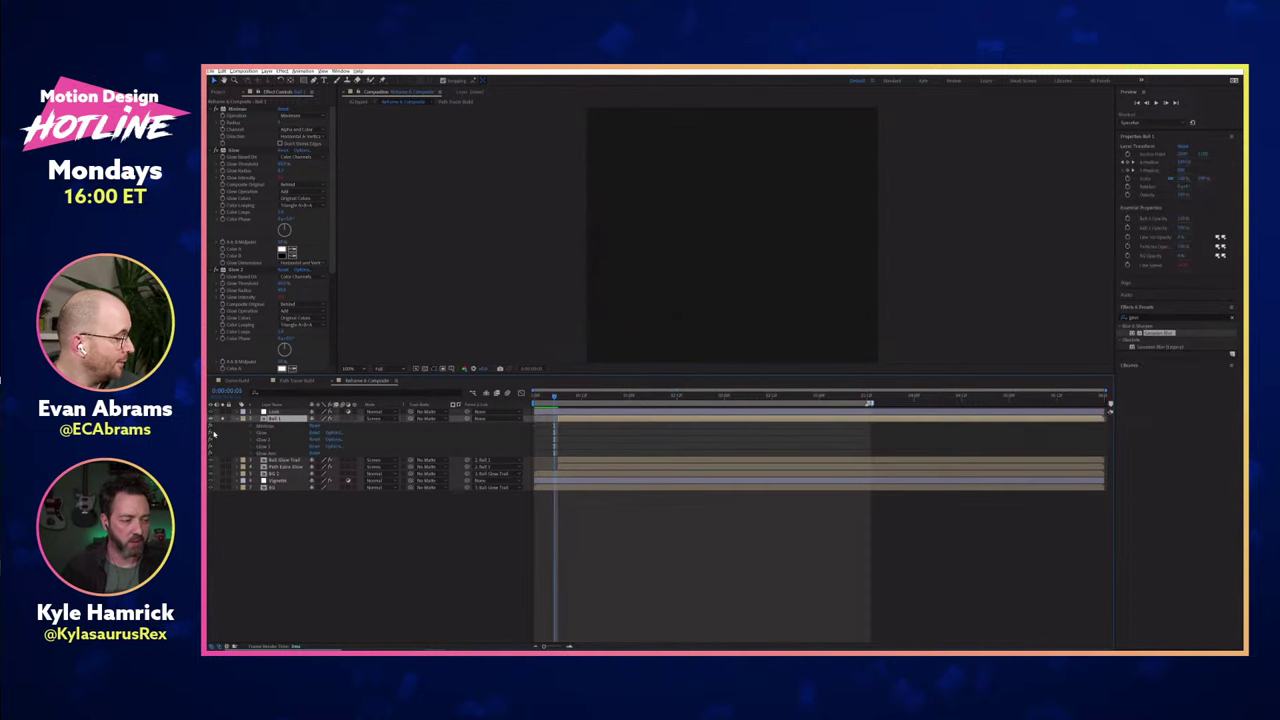
pyautogui.click(626, 433)
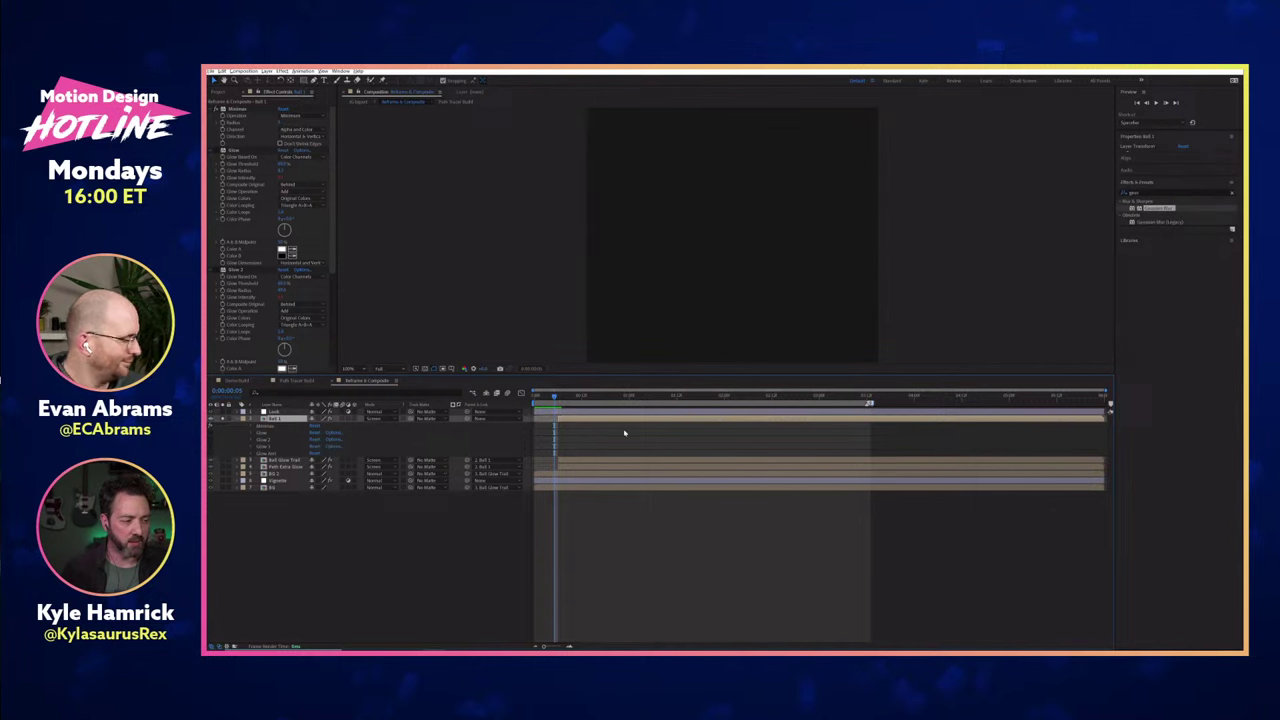
# Scrub and play the soloed Ball 1 layer to examine the ball's motion without effects.
pyautogui.moveTo(556, 398); pyautogui.dragTo(603, 397)
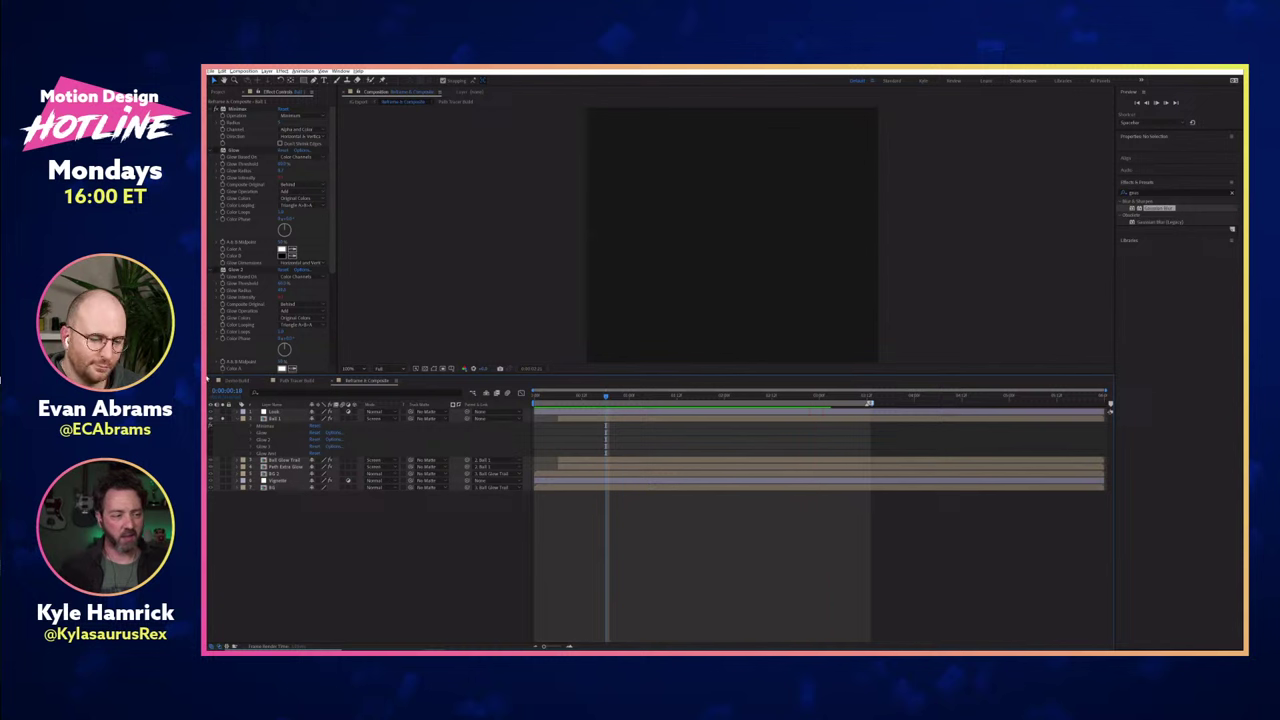
pyautogui.press('space')
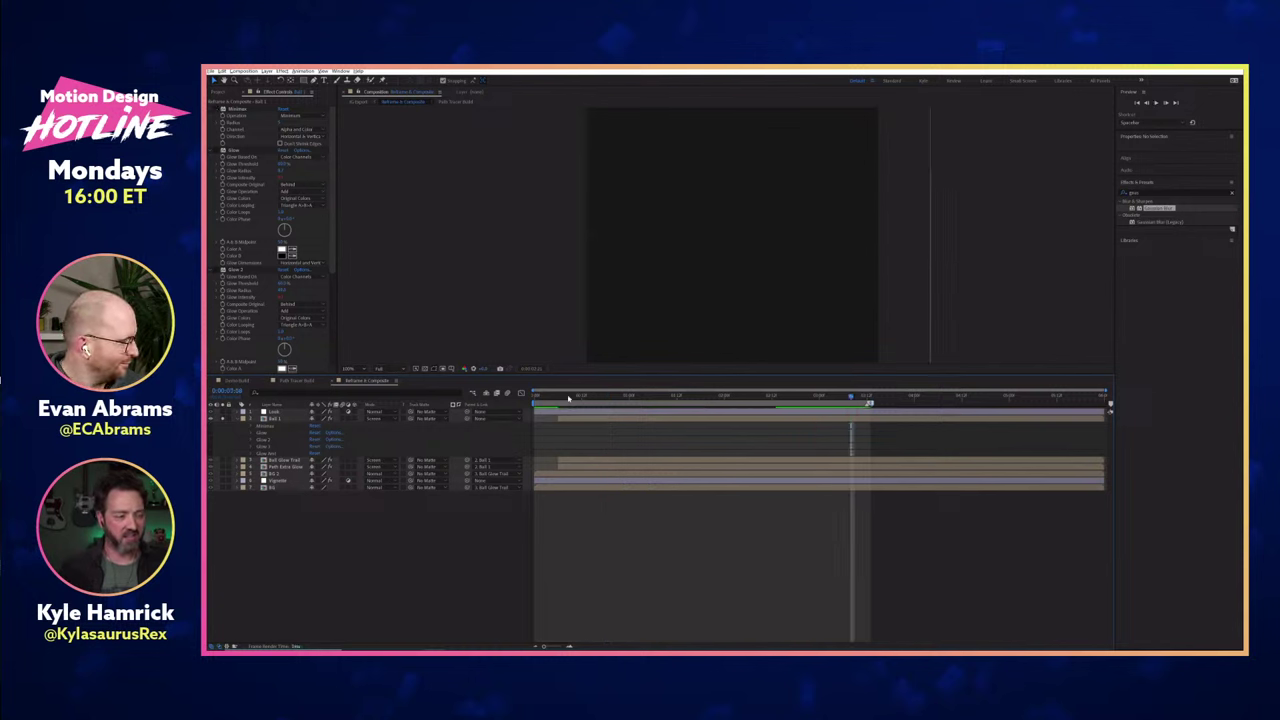
pyautogui.moveTo(586, 395); pyautogui.dragTo(610, 395)
pyautogui.press('space')
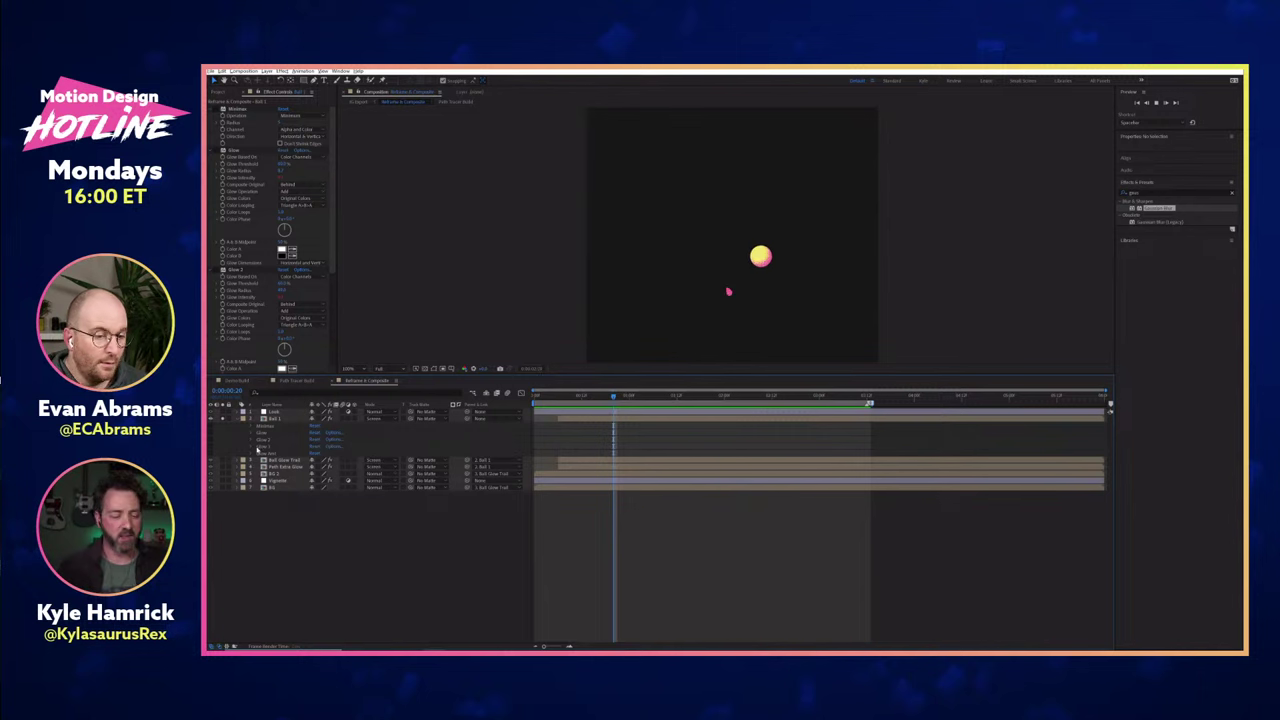
# Unsolo Ball 1, turn its effects back on and view the composite at 0:00:01:07.
pyautogui.press('Home')
pyautogui.click(222, 418)
pyautogui.moveTo(212, 428); pyautogui.dragTo(211, 457)
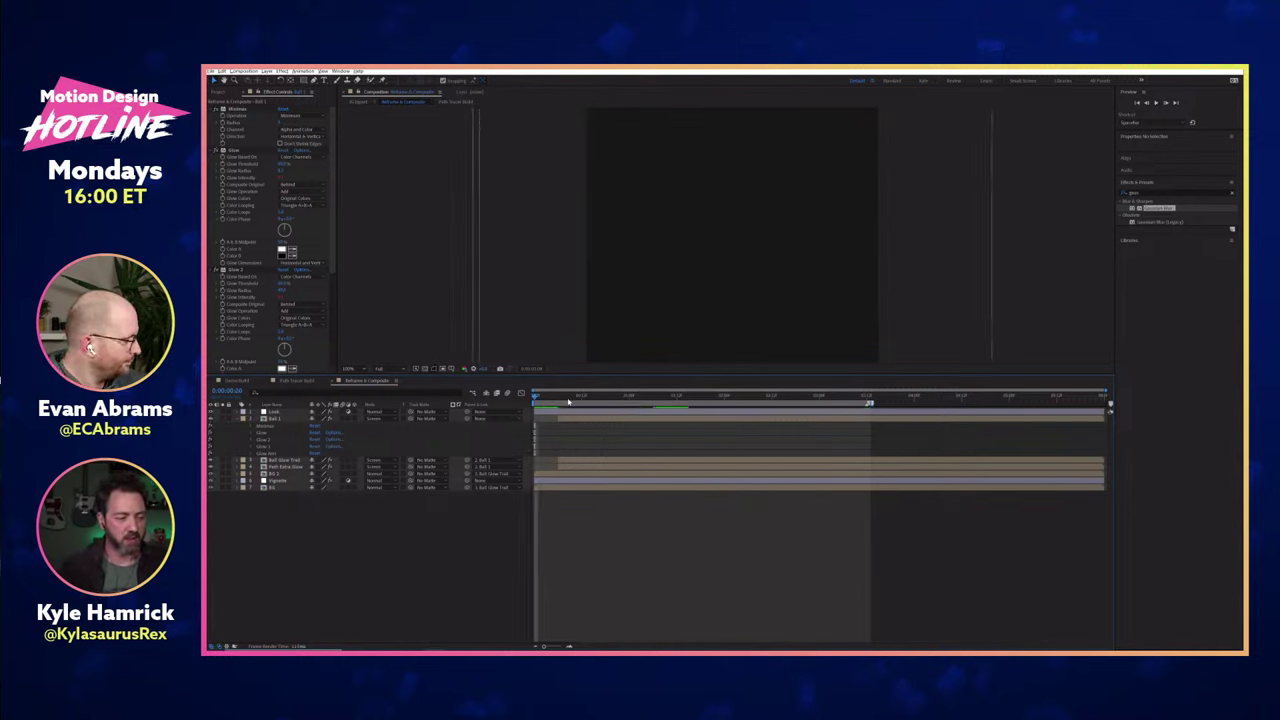
pyautogui.click(657, 397)
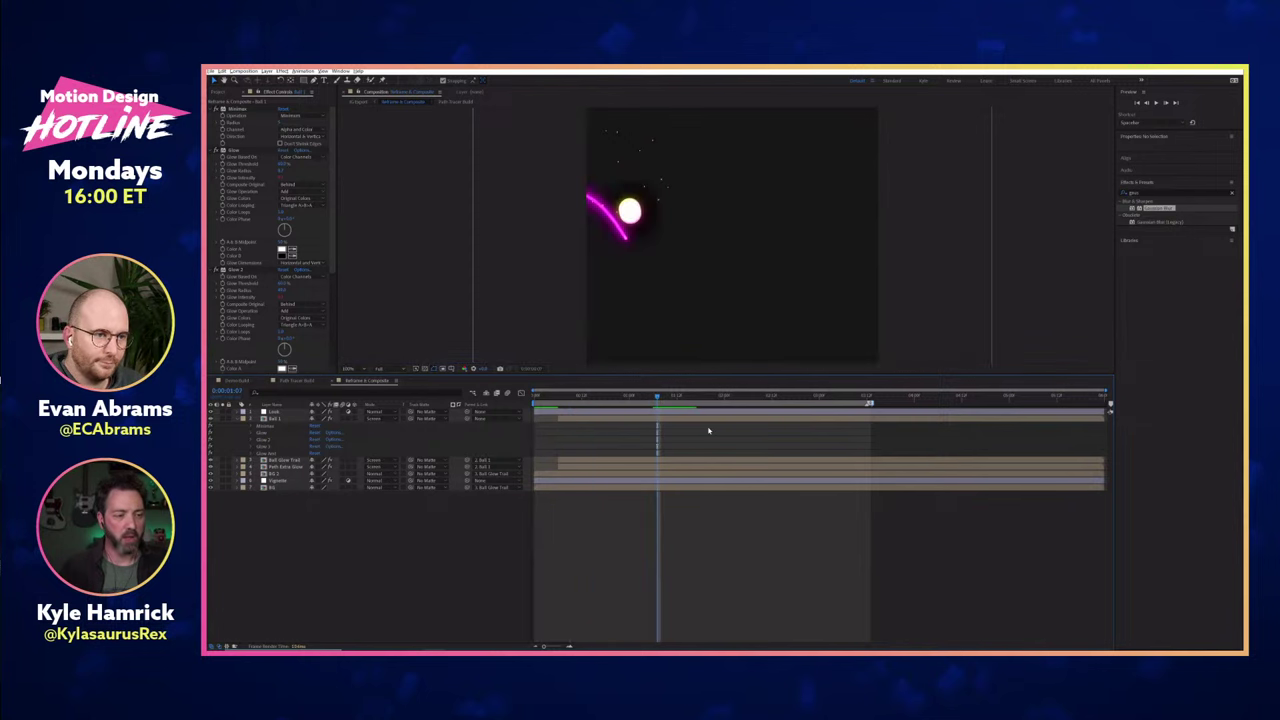
# Show the BG layer again in Path Trace Build, return to Reframe & Composite and collapse Ball 1's effects.
pyautogui.click(306, 381)
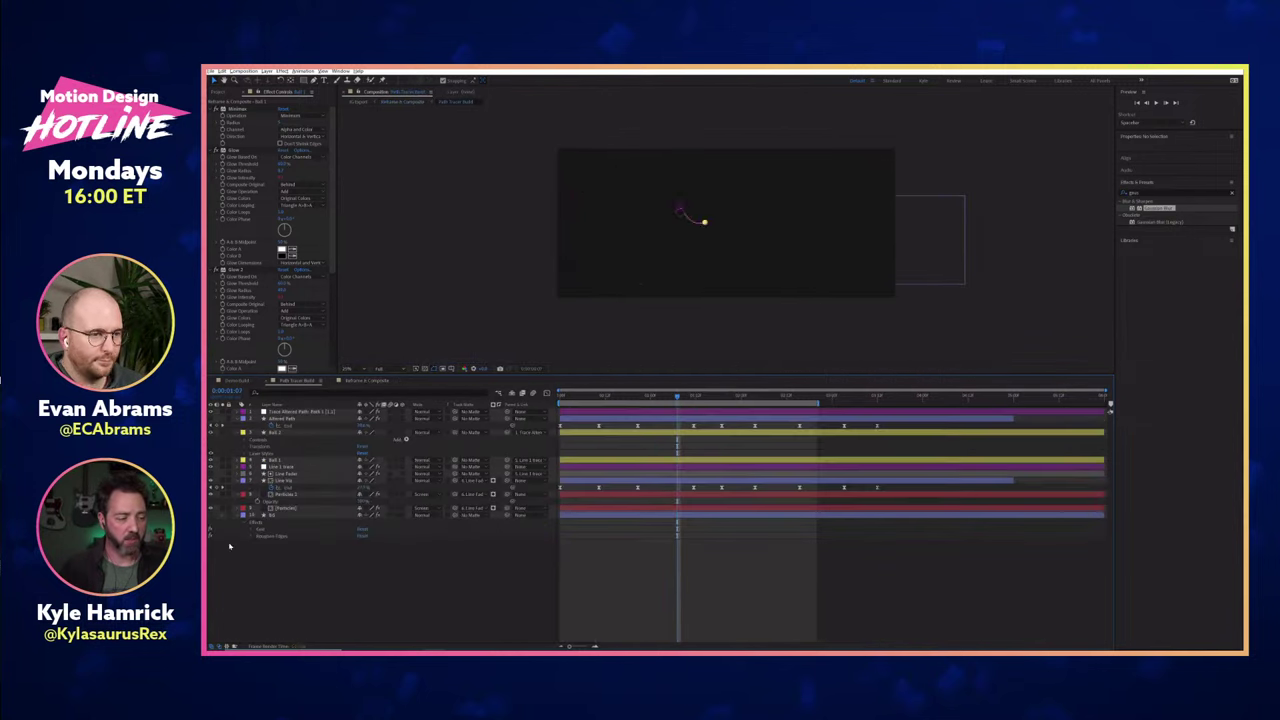
pyautogui.click(367, 381)
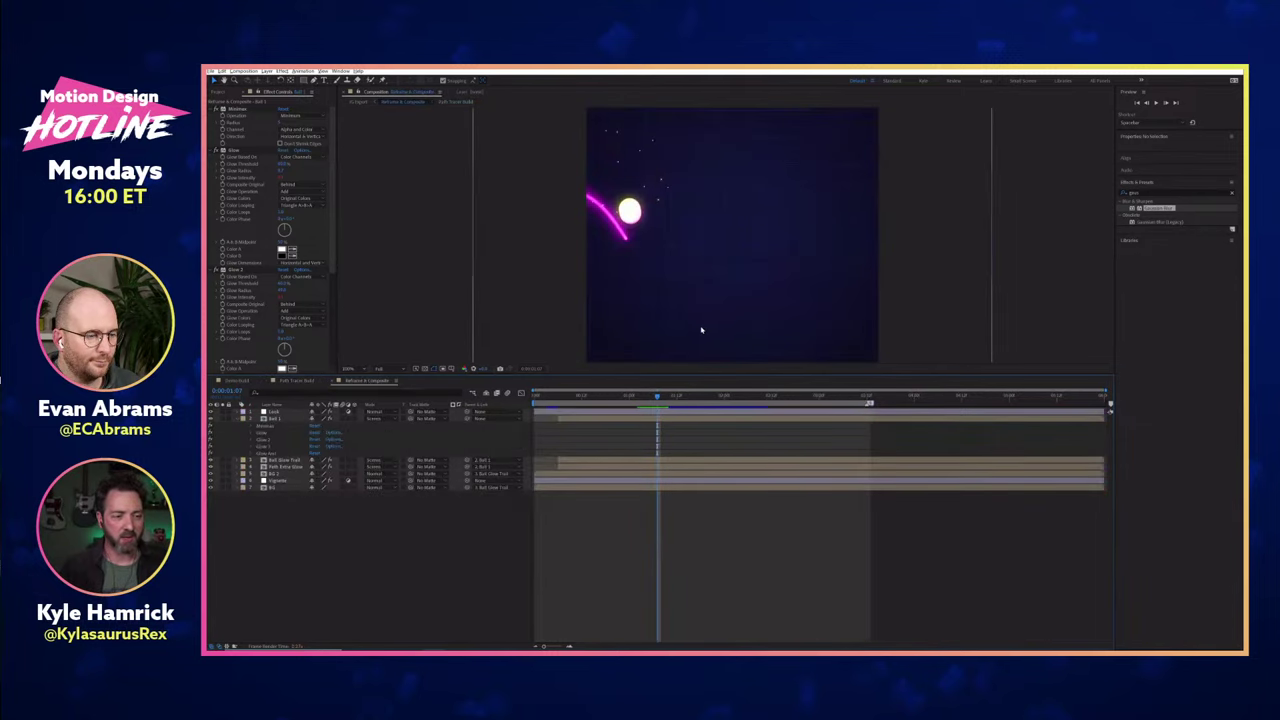
pyautogui.press(',')
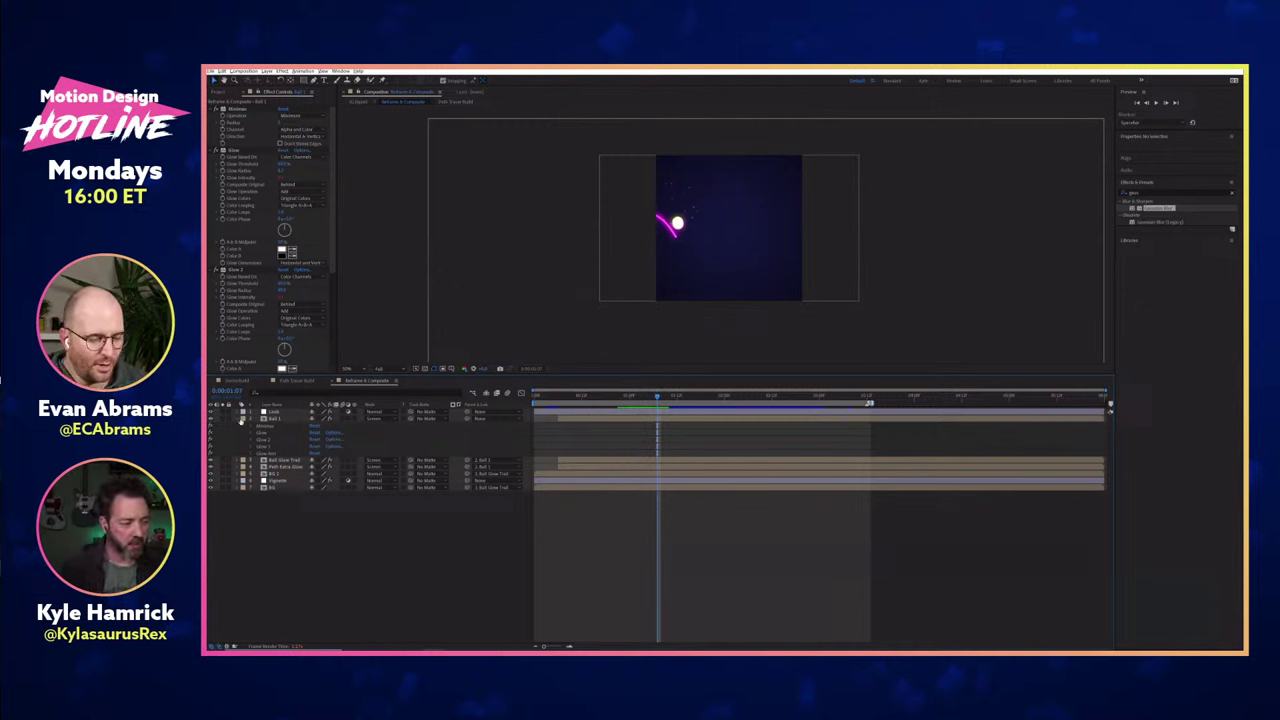
pyautogui.press('e')
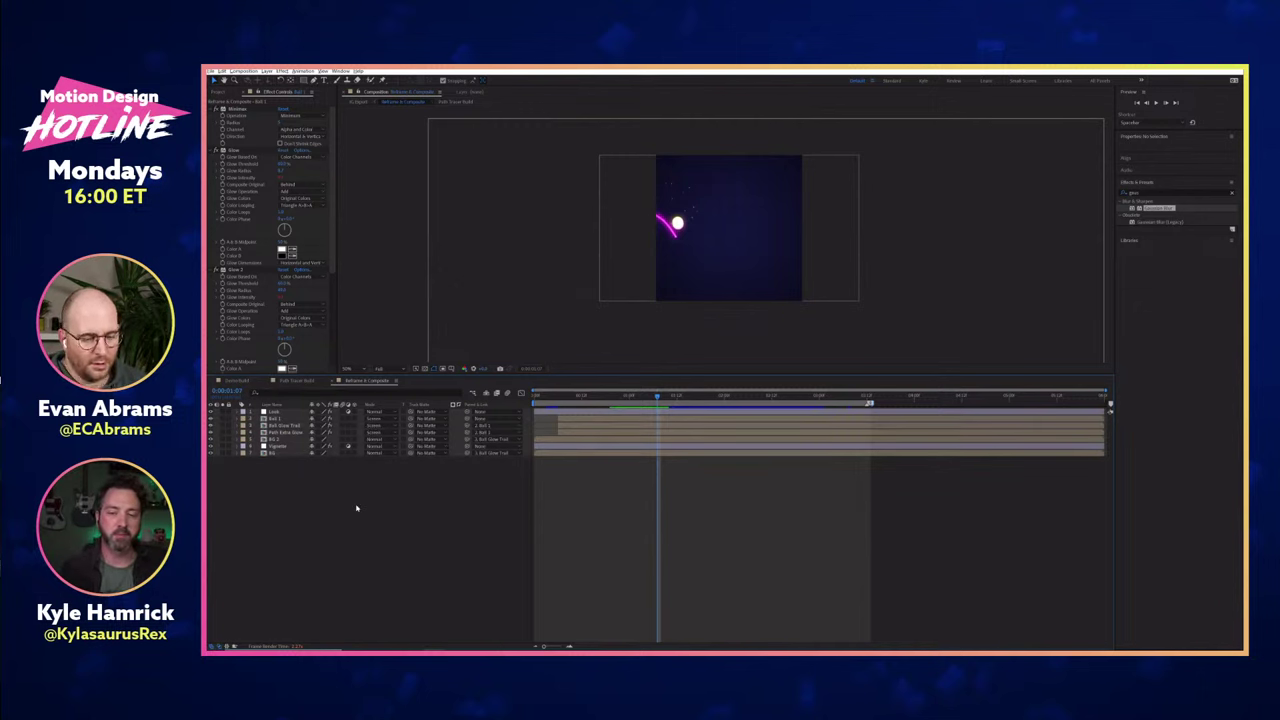